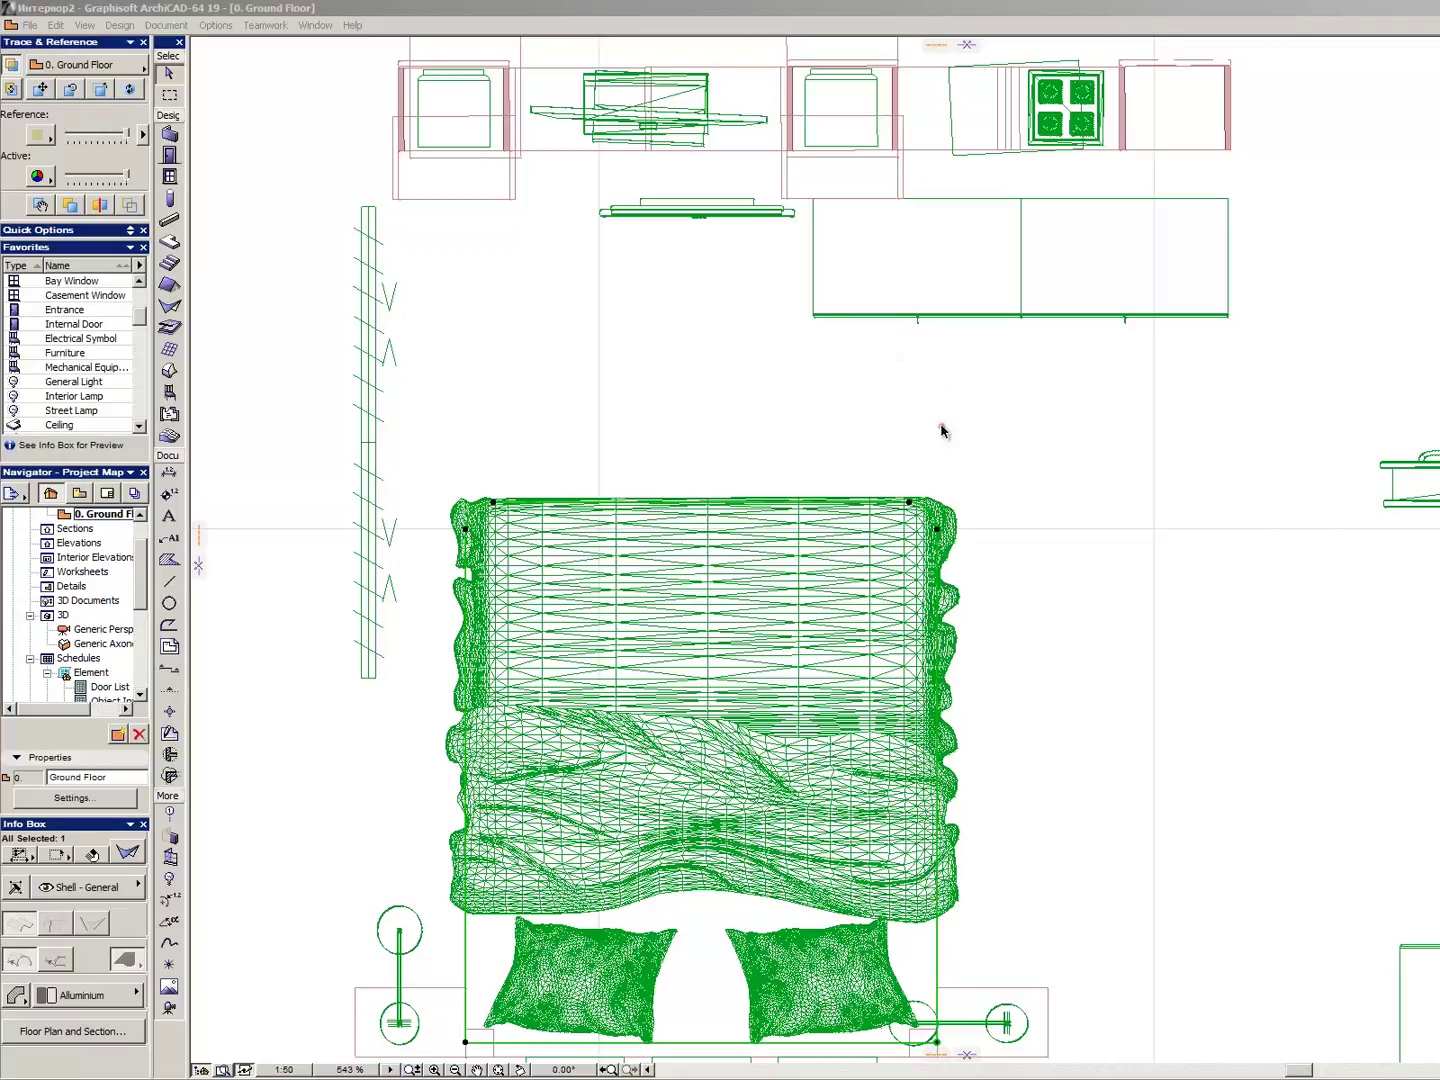
# - Inspect the bedroom's bed and wall-unit cabinets by zooming and selecting them, then clear the selection
pyautogui.click(765, 448)
pyautogui.scroll(-6, 765, 448)
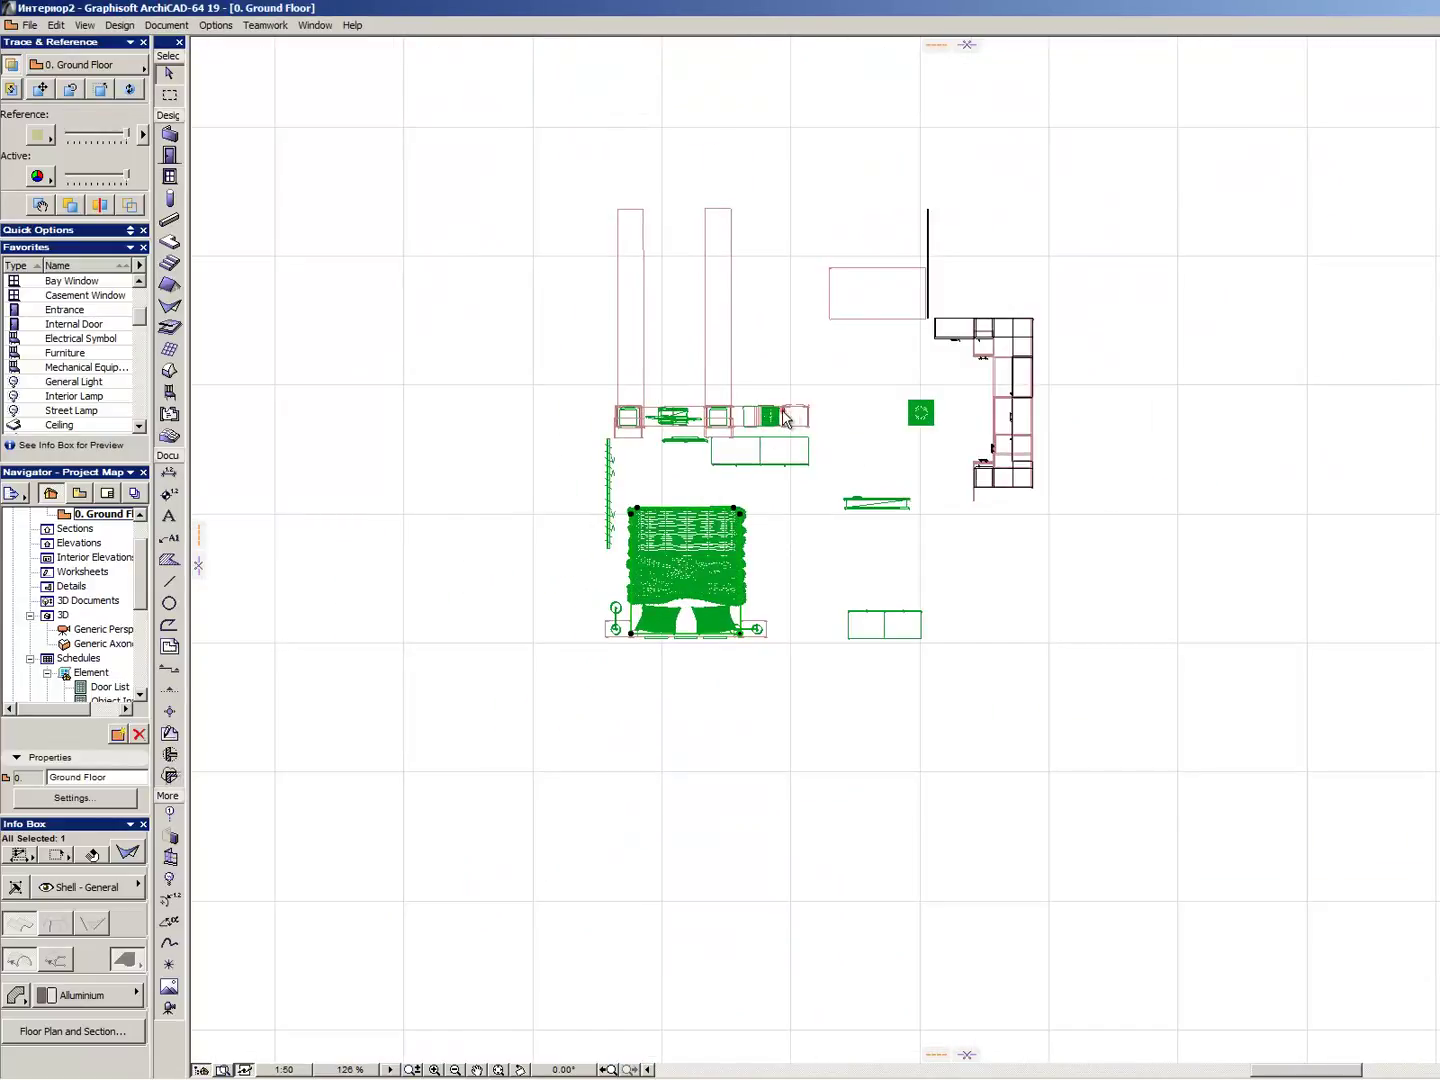
pyautogui.scroll(1, 730, 464)
pyautogui.scroll(1, 715, 460)
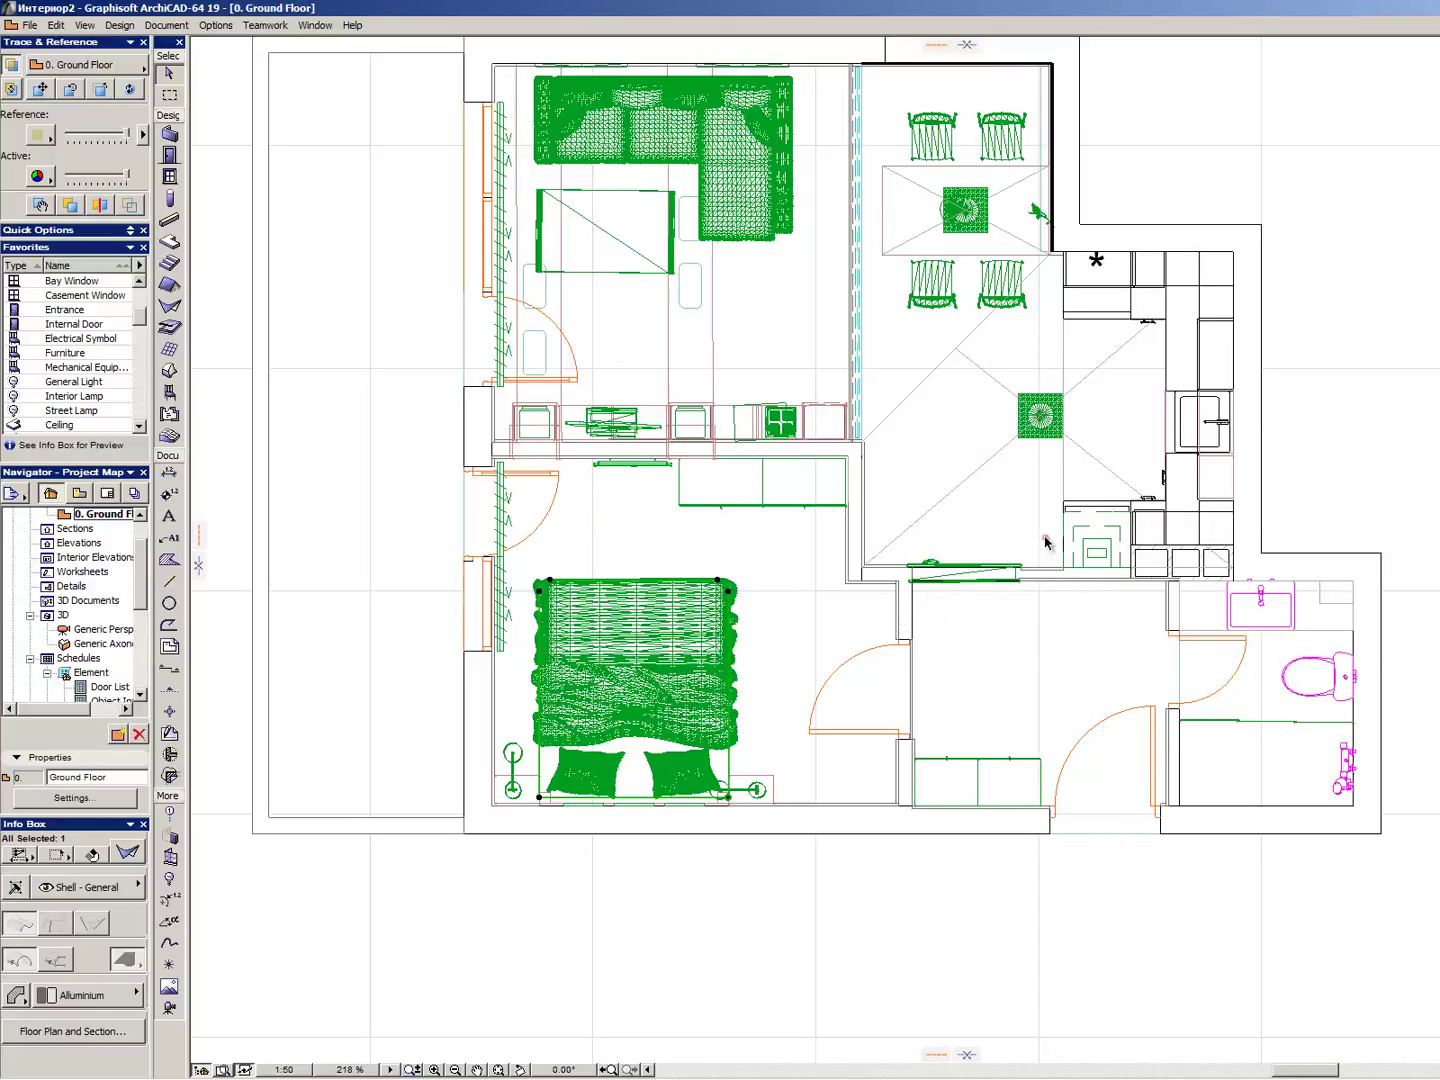
pyautogui.scroll(-1, 986, 599)
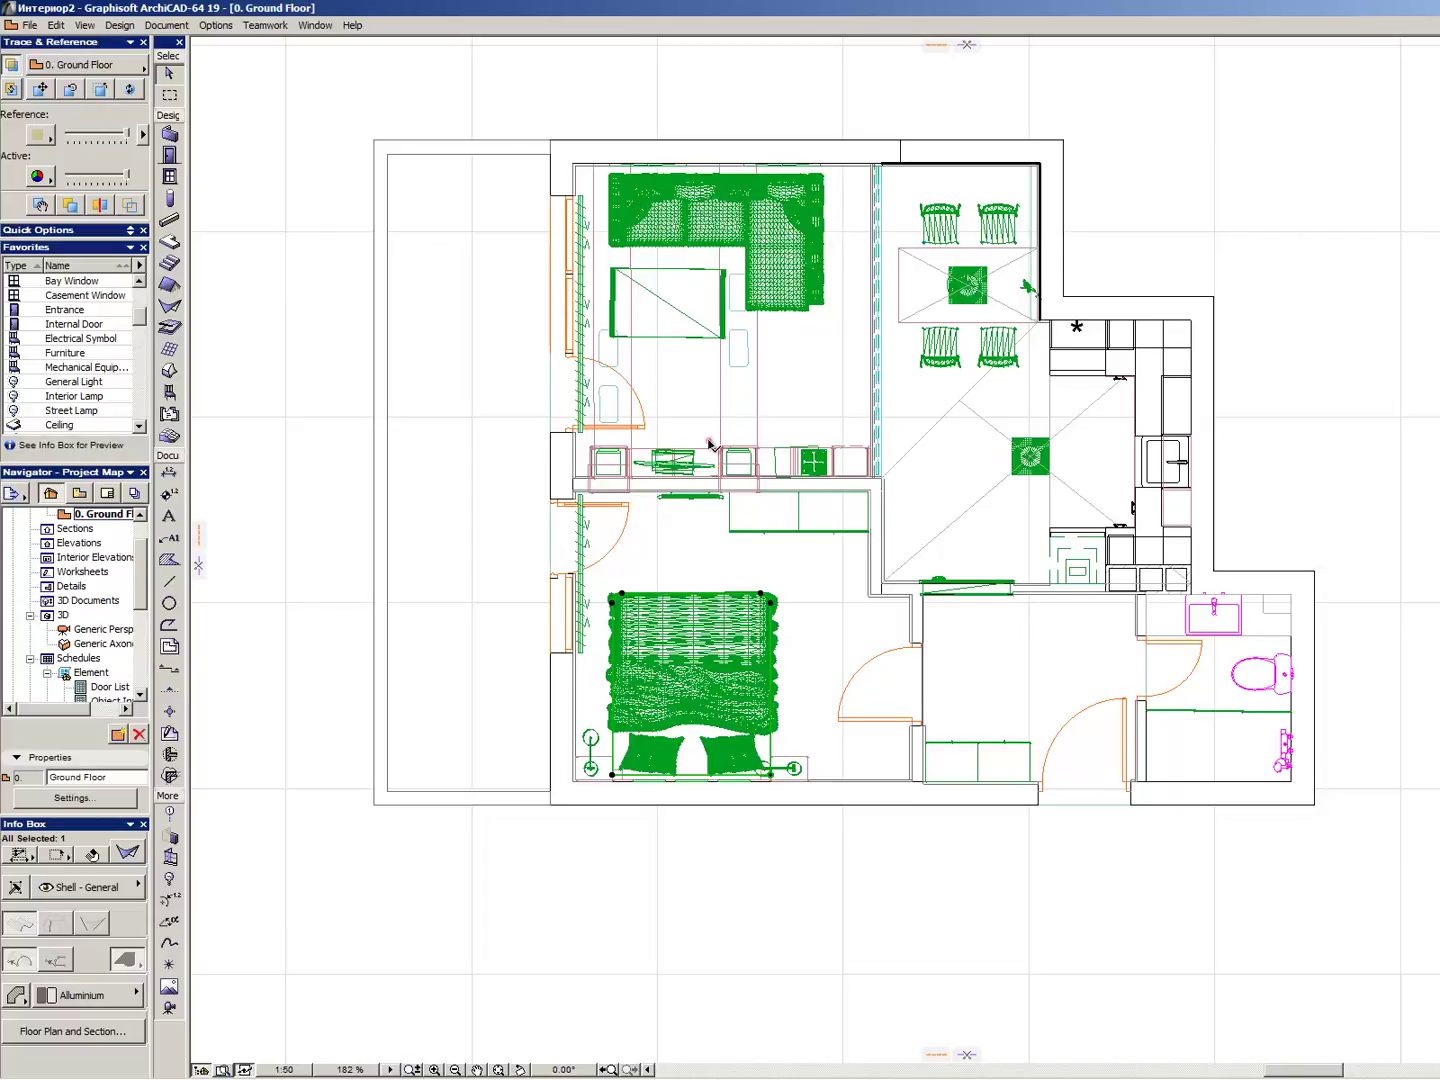
pyautogui.scroll(2, 541, 330)
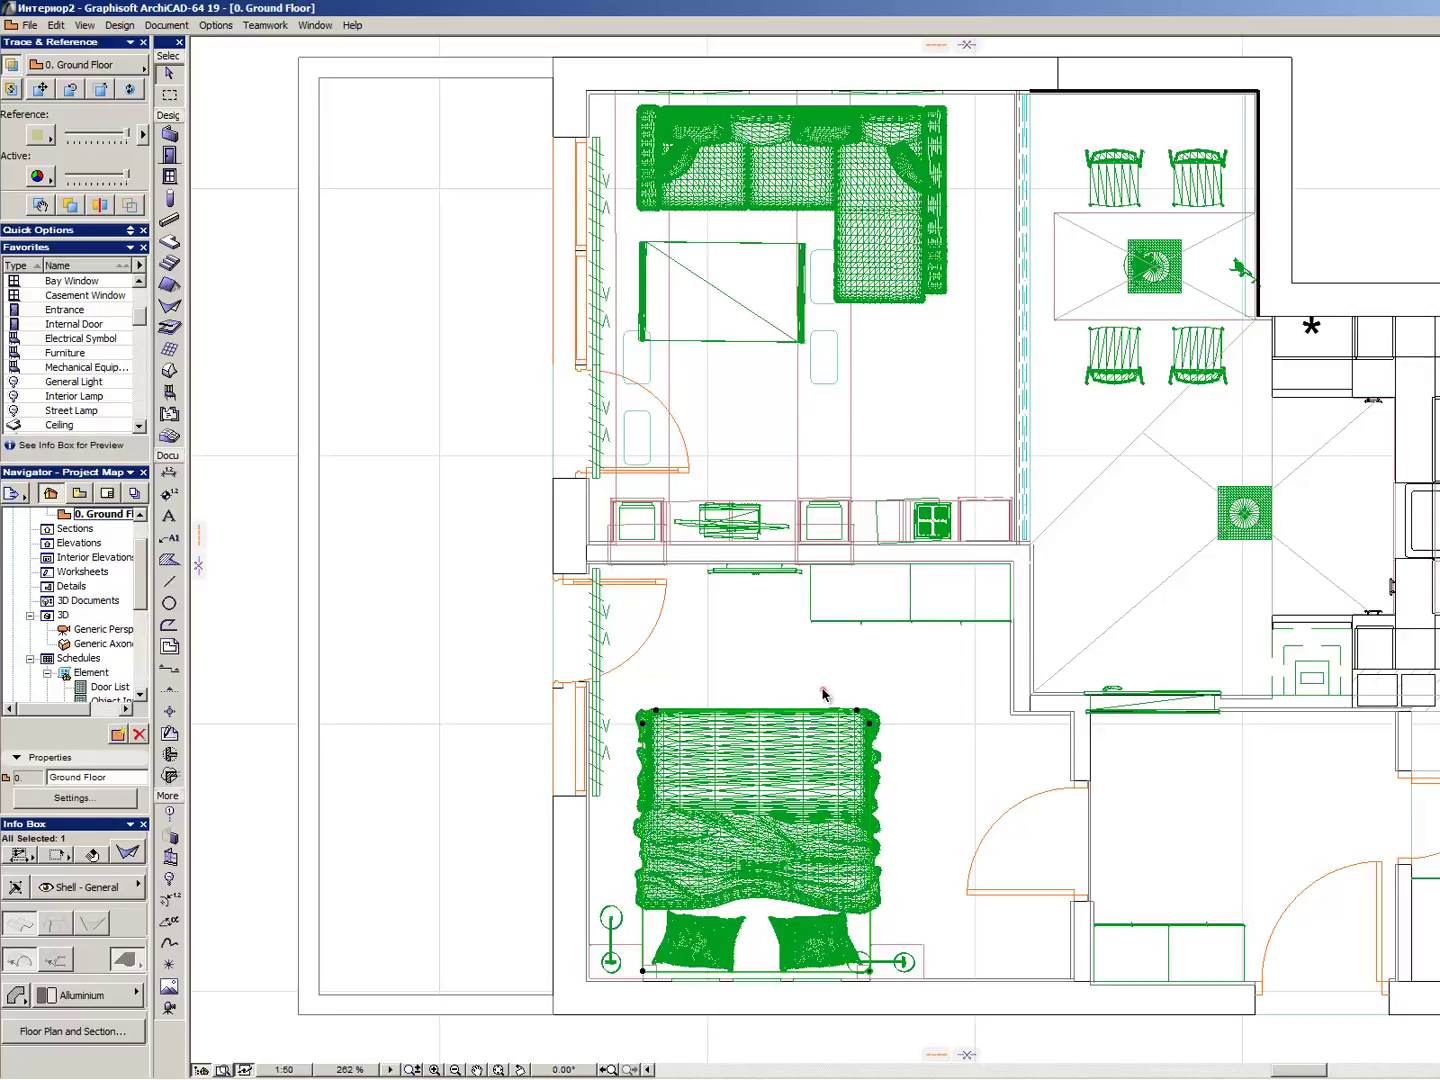
pyautogui.click(929, 754)
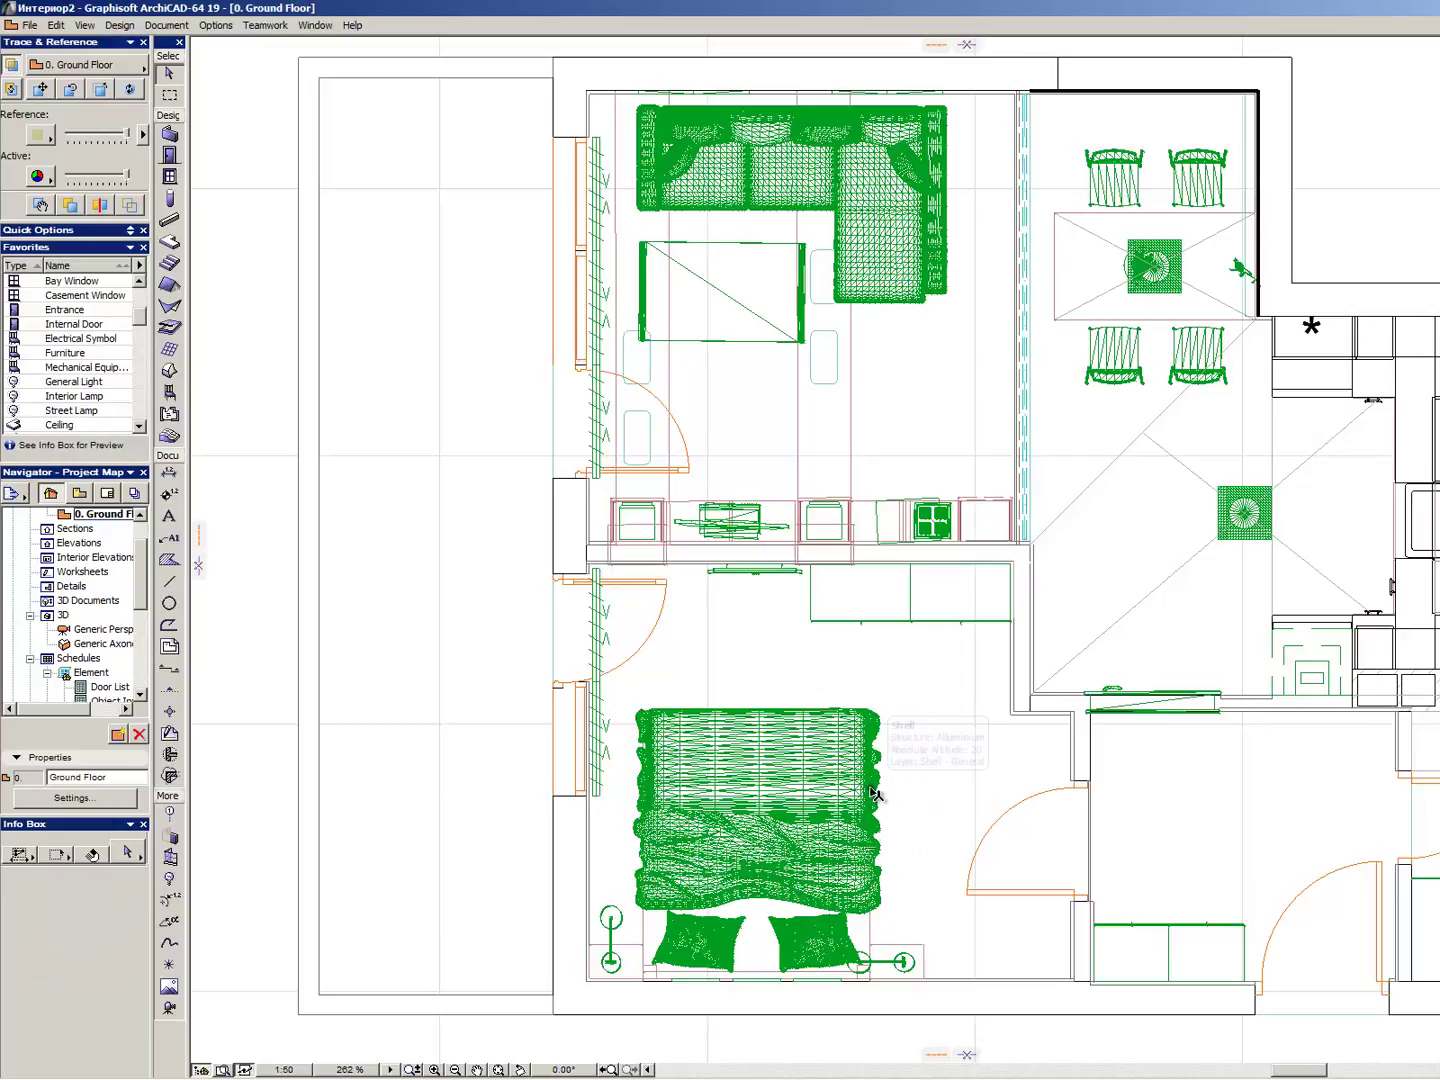
pyautogui.scroll(2, 829, 636)
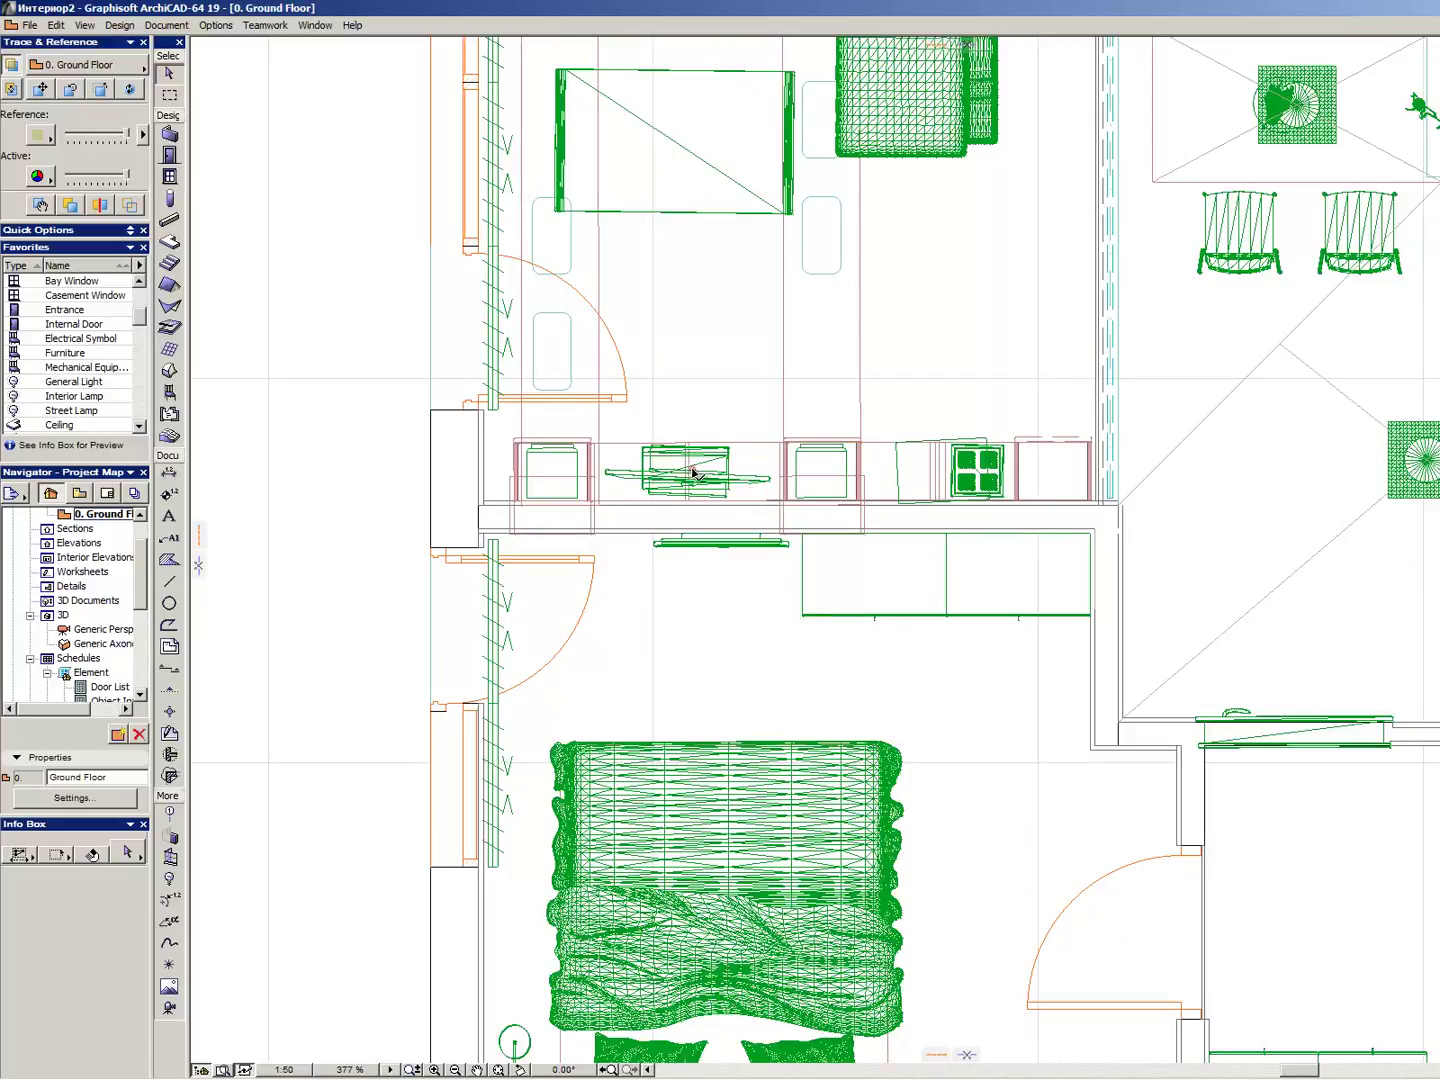
pyautogui.scroll(3, 690, 473)
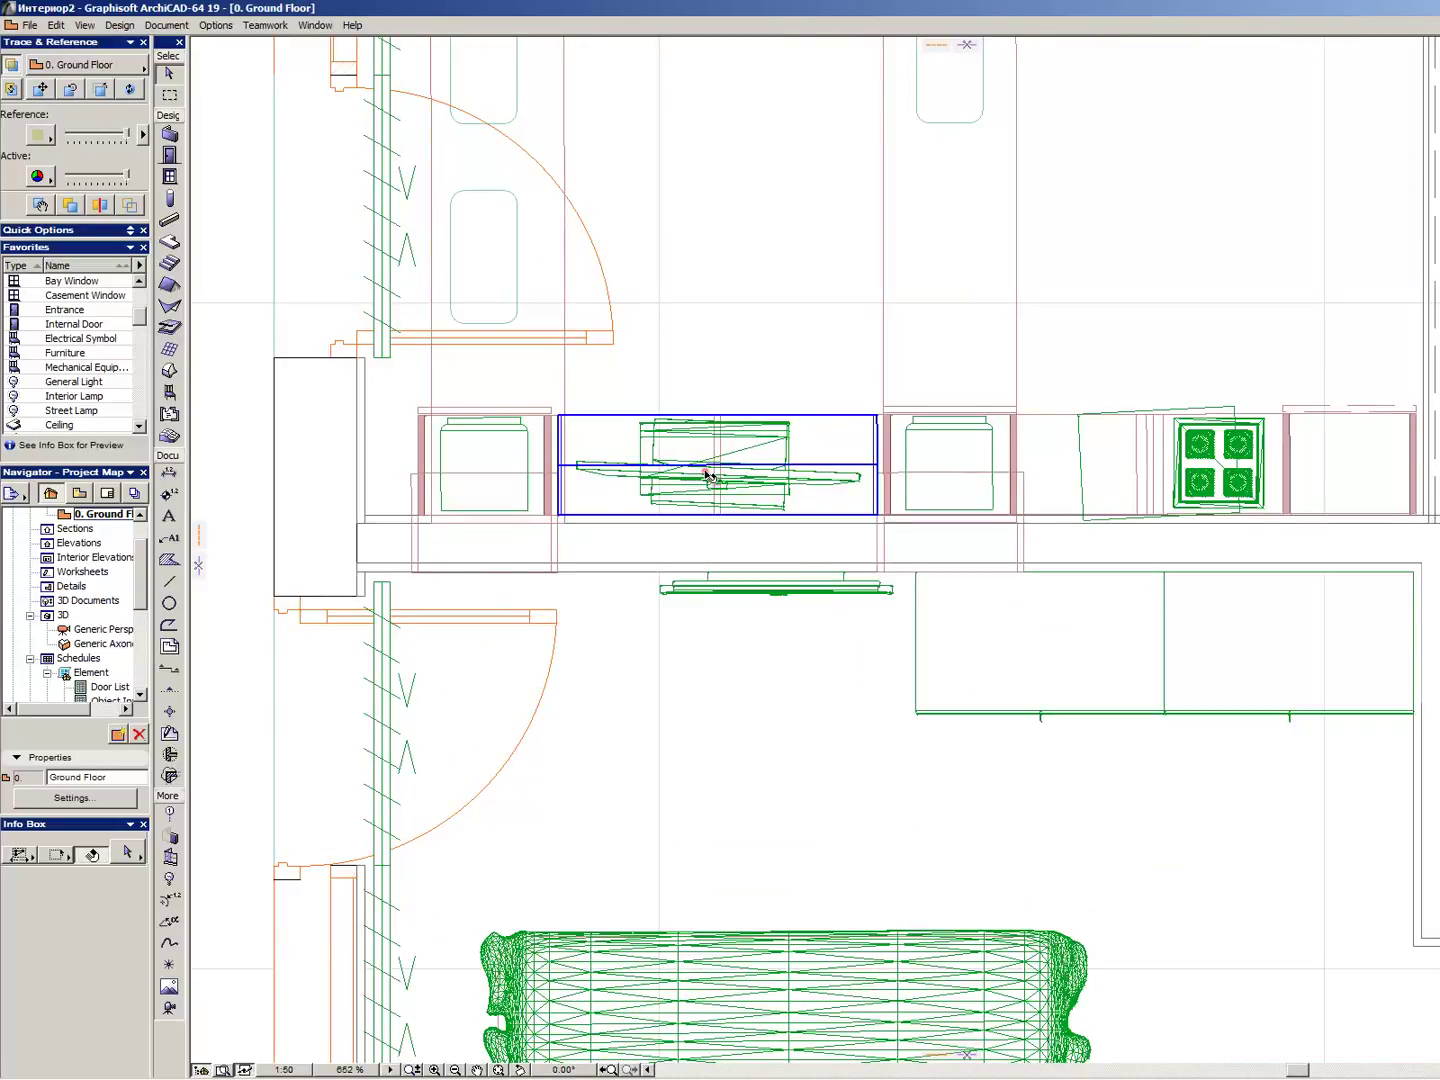
pyautogui.click(985, 473)
pyautogui.scroll(-3, 980, 469)
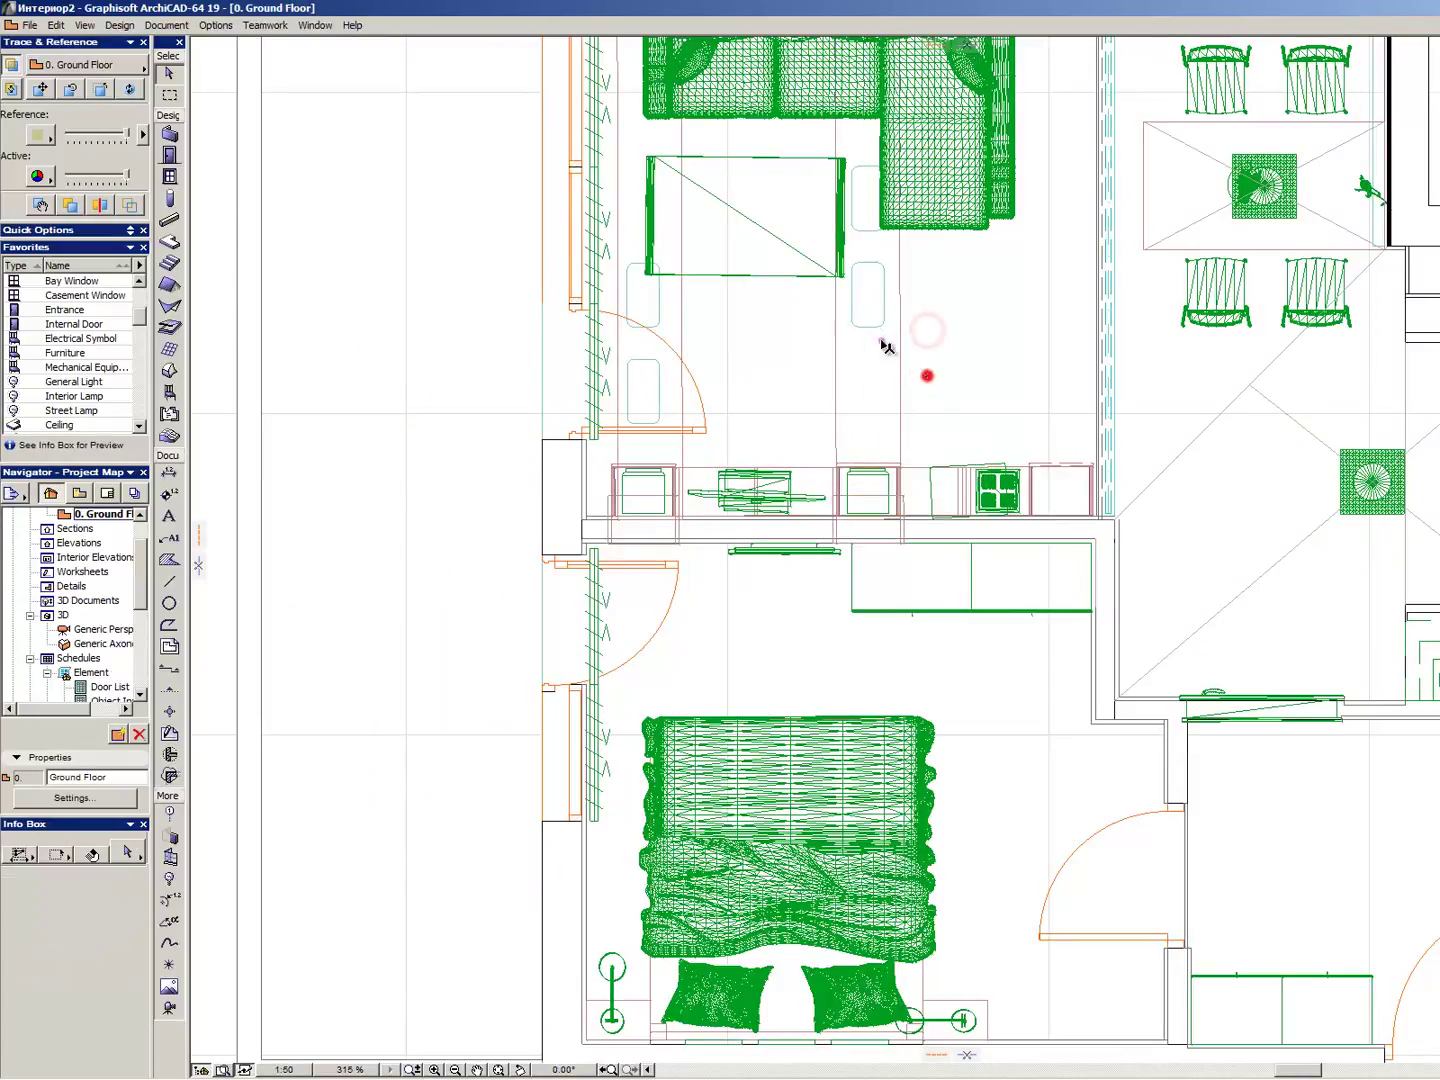
pyautogui.click(833, 298)
pyautogui.click(923, 345)
pyautogui.scroll(1, 836, 321)
pyautogui.scroll(-3, 836, 336)
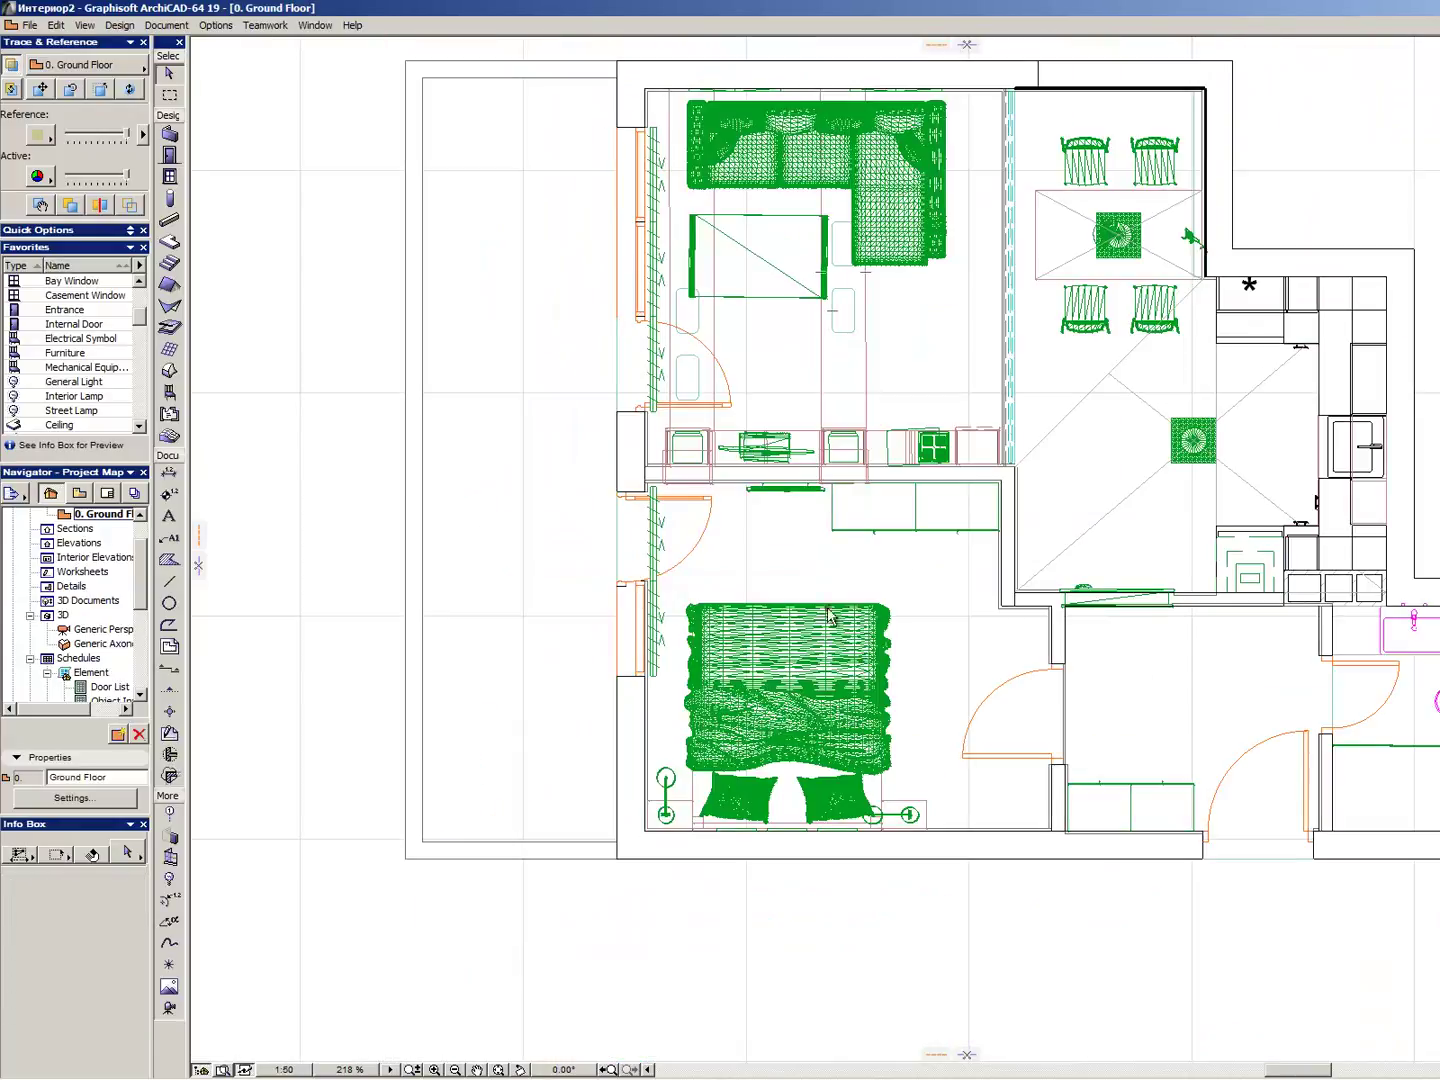
pyautogui.scroll(4, 836, 627)
pyautogui.scroll(2, 765, 700)
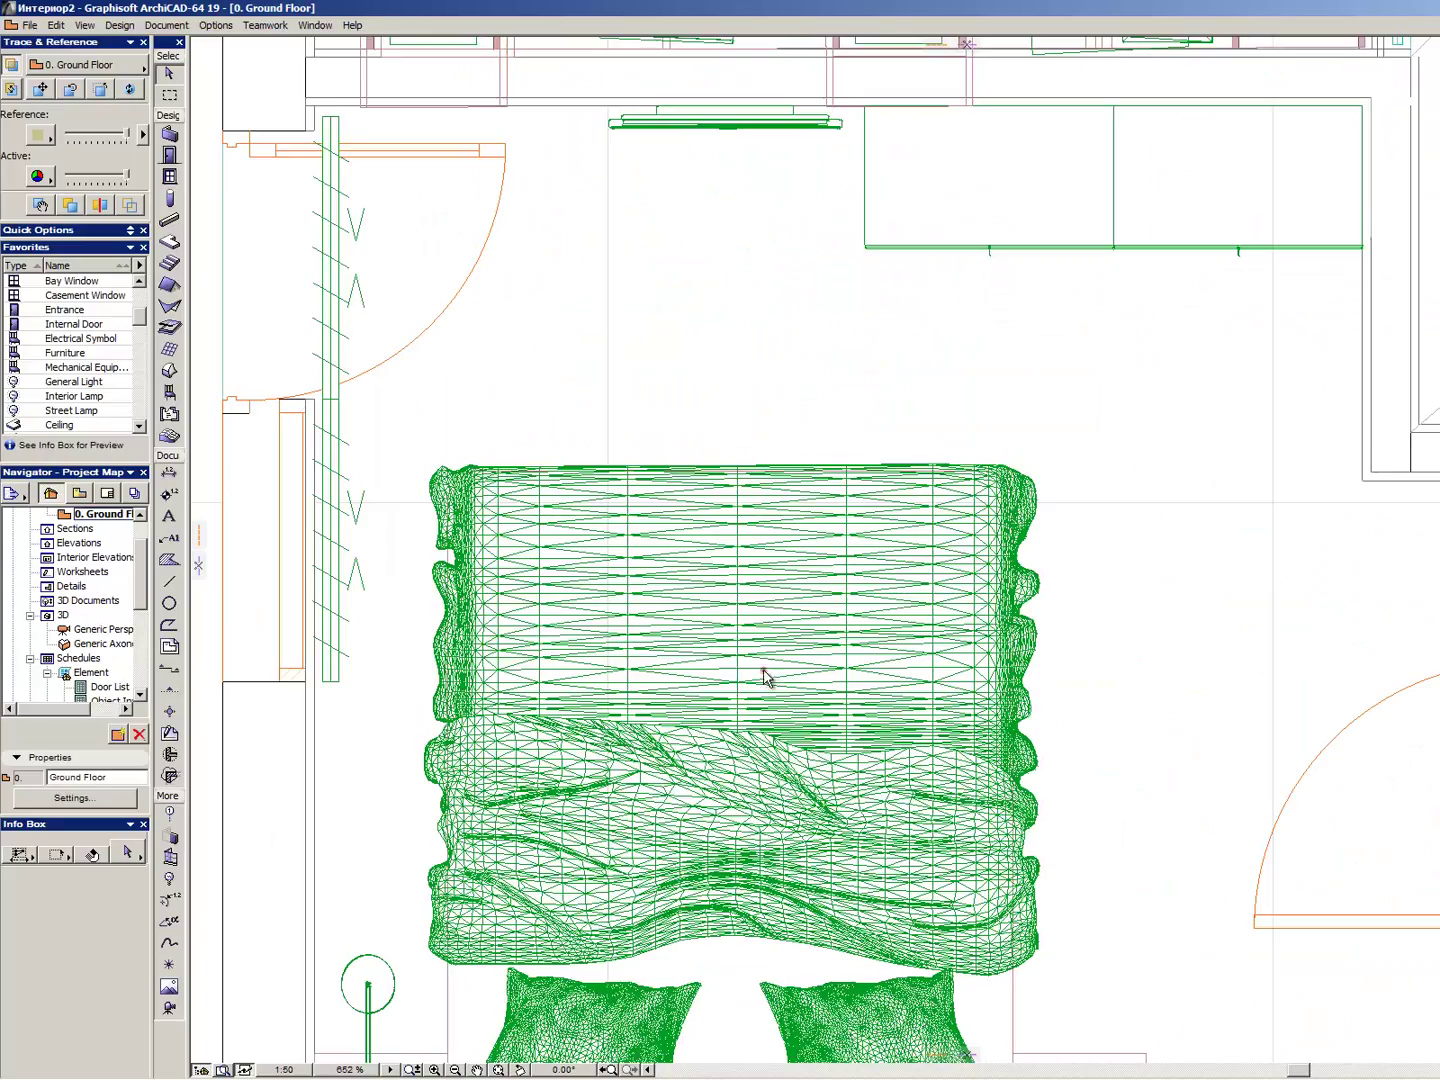
pyautogui.scroll(-4, 763, 673)
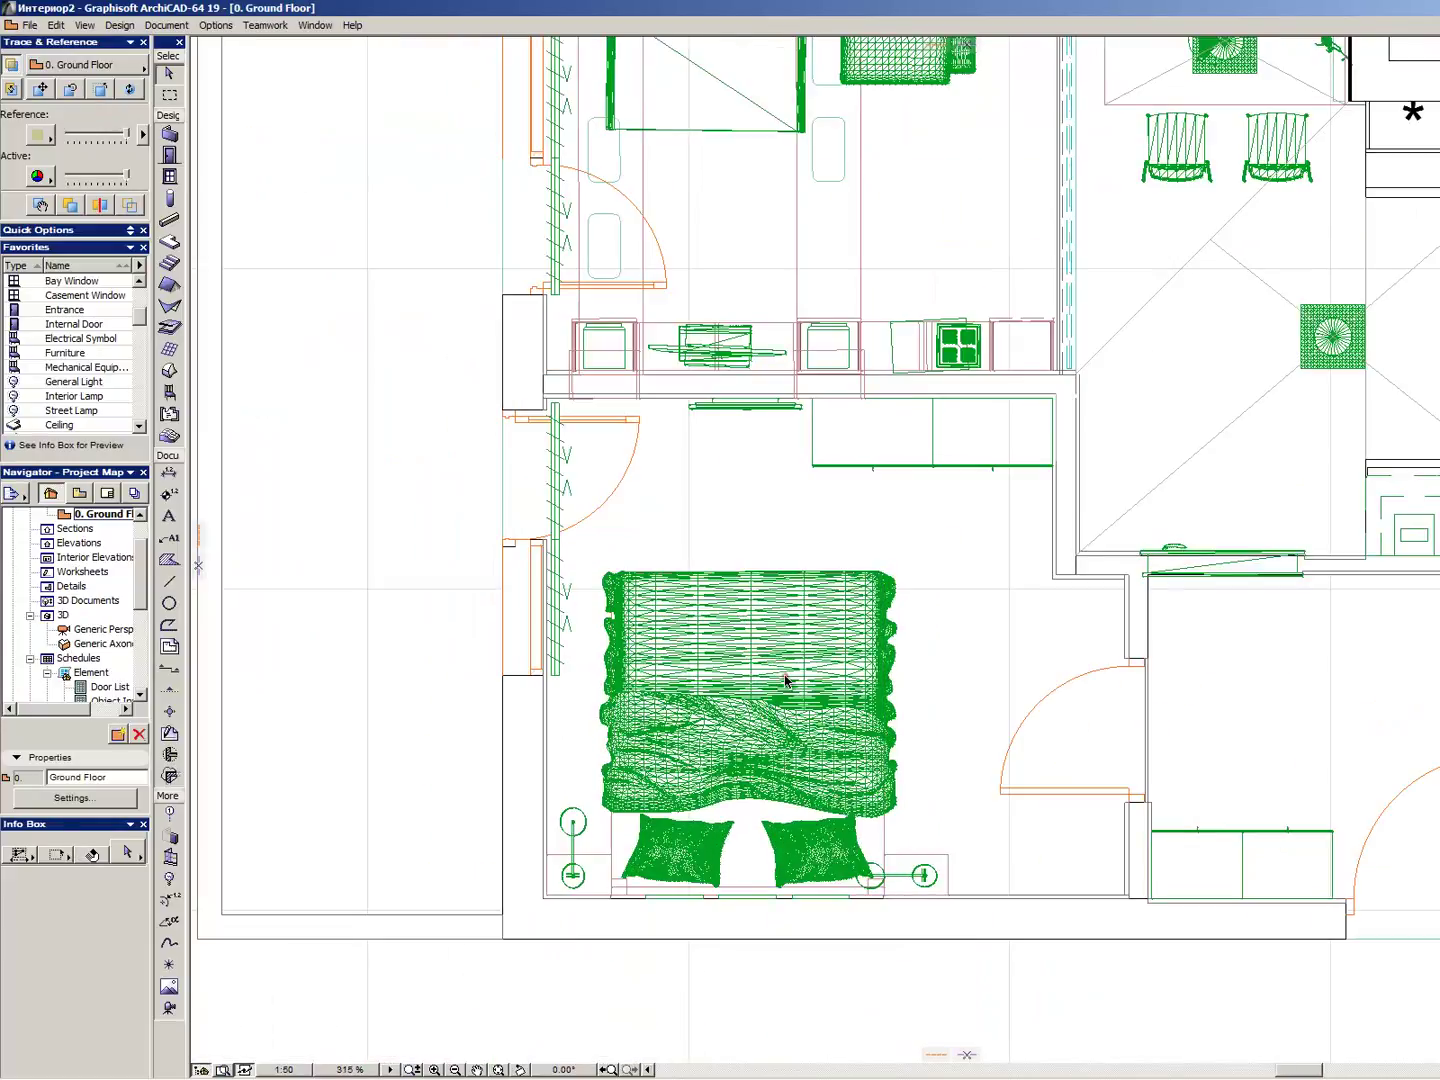
pyautogui.scroll(2, 716, 778)
pyautogui.scroll(-2, 758, 733)
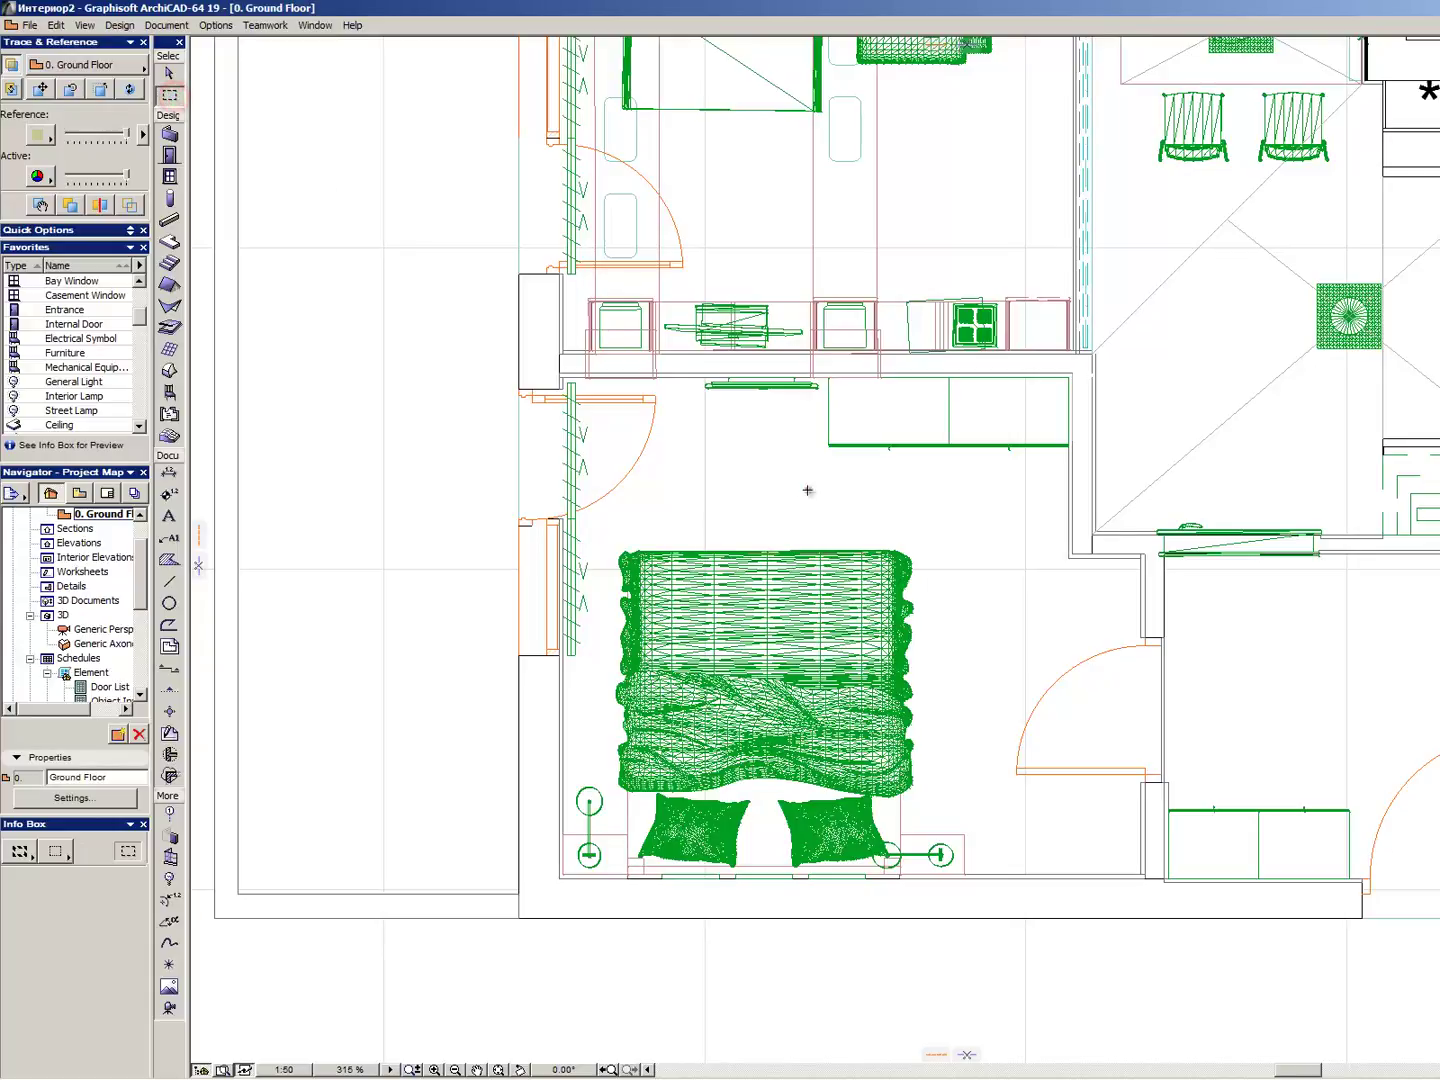
# - Select and deselect the bed shell, then begin a new layer in Layer Settings
pyautogui.click(811, 702)
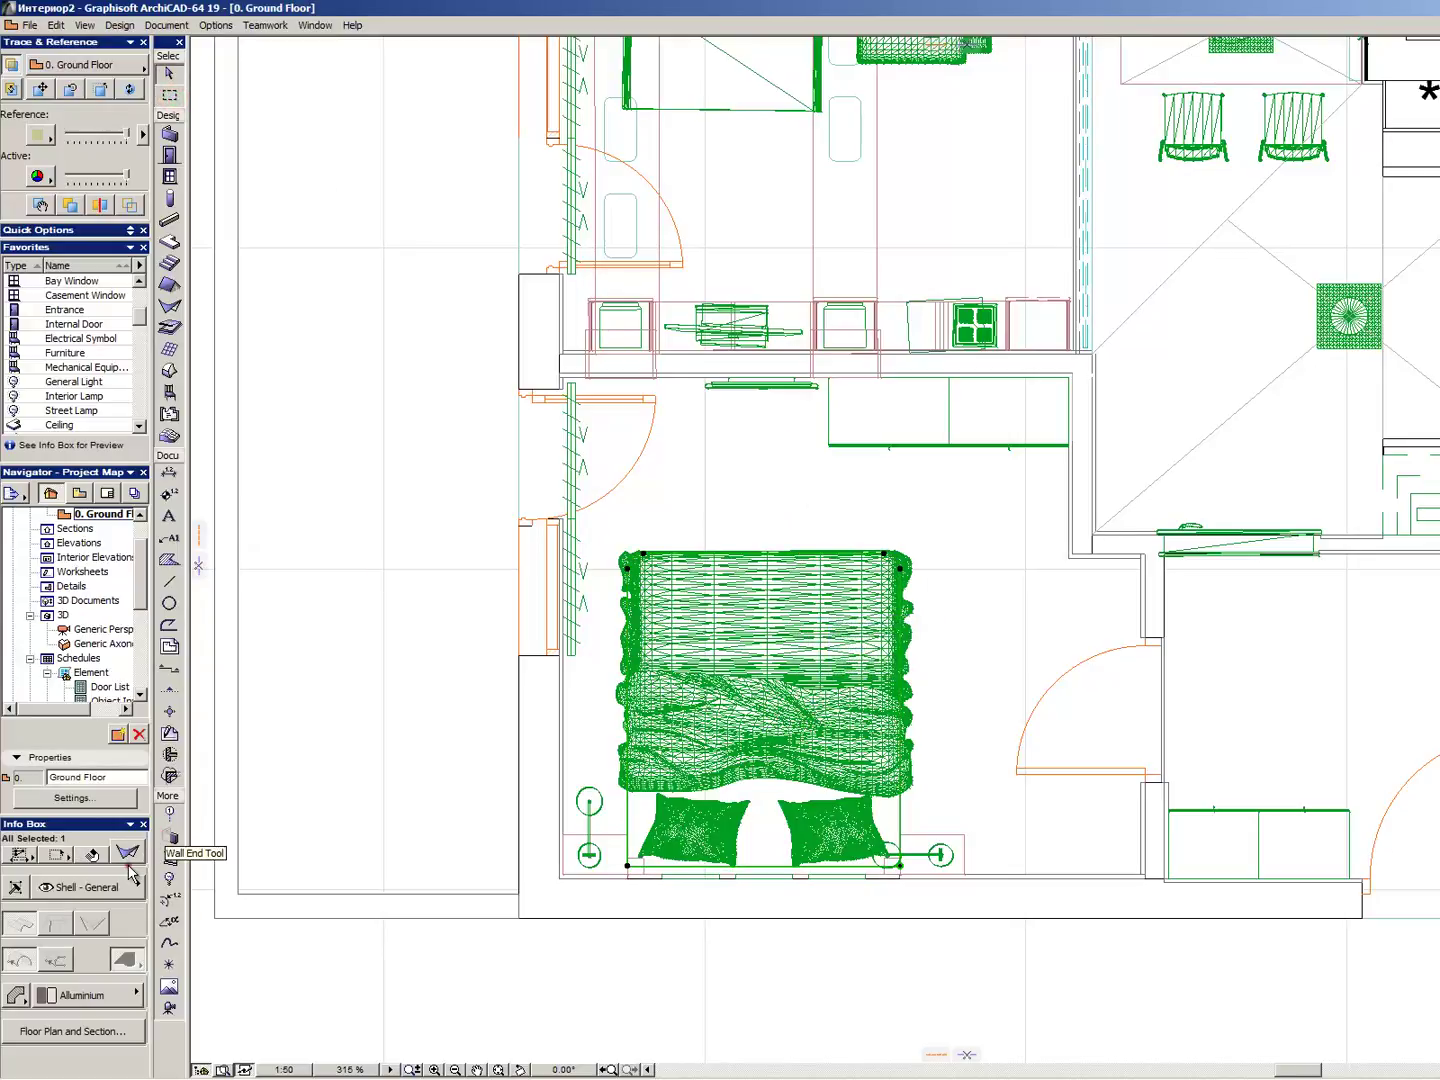
pyautogui.click(1001, 680)
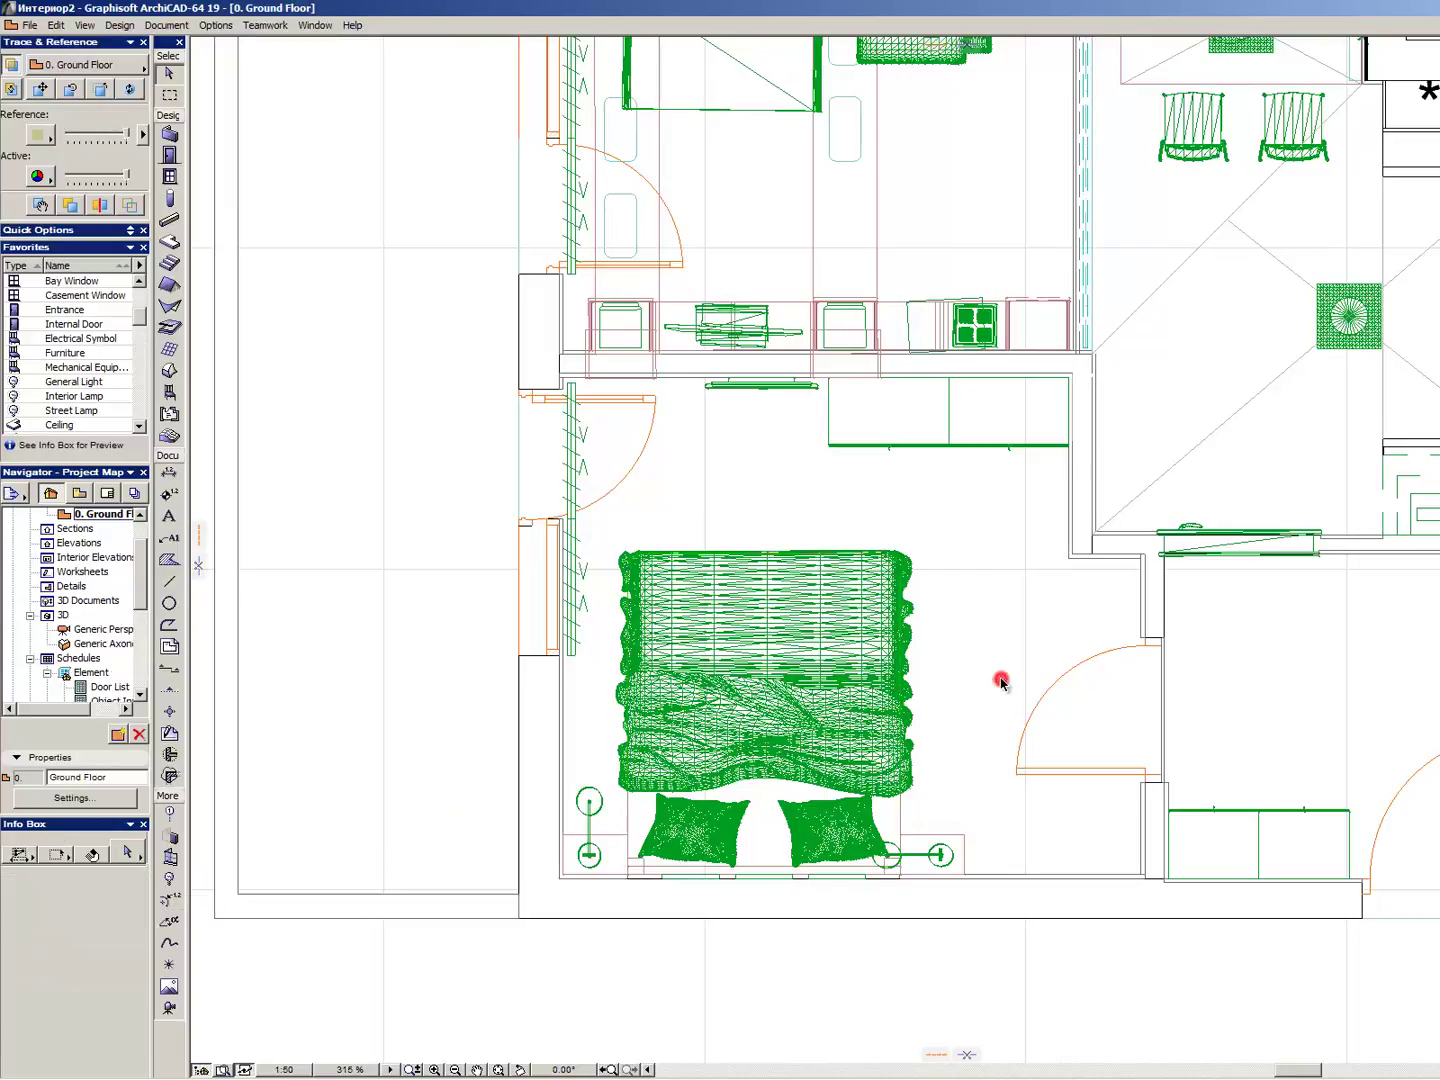
pyautogui.hotkey('ctrl', 'l')
pyautogui.click(1266, 137)
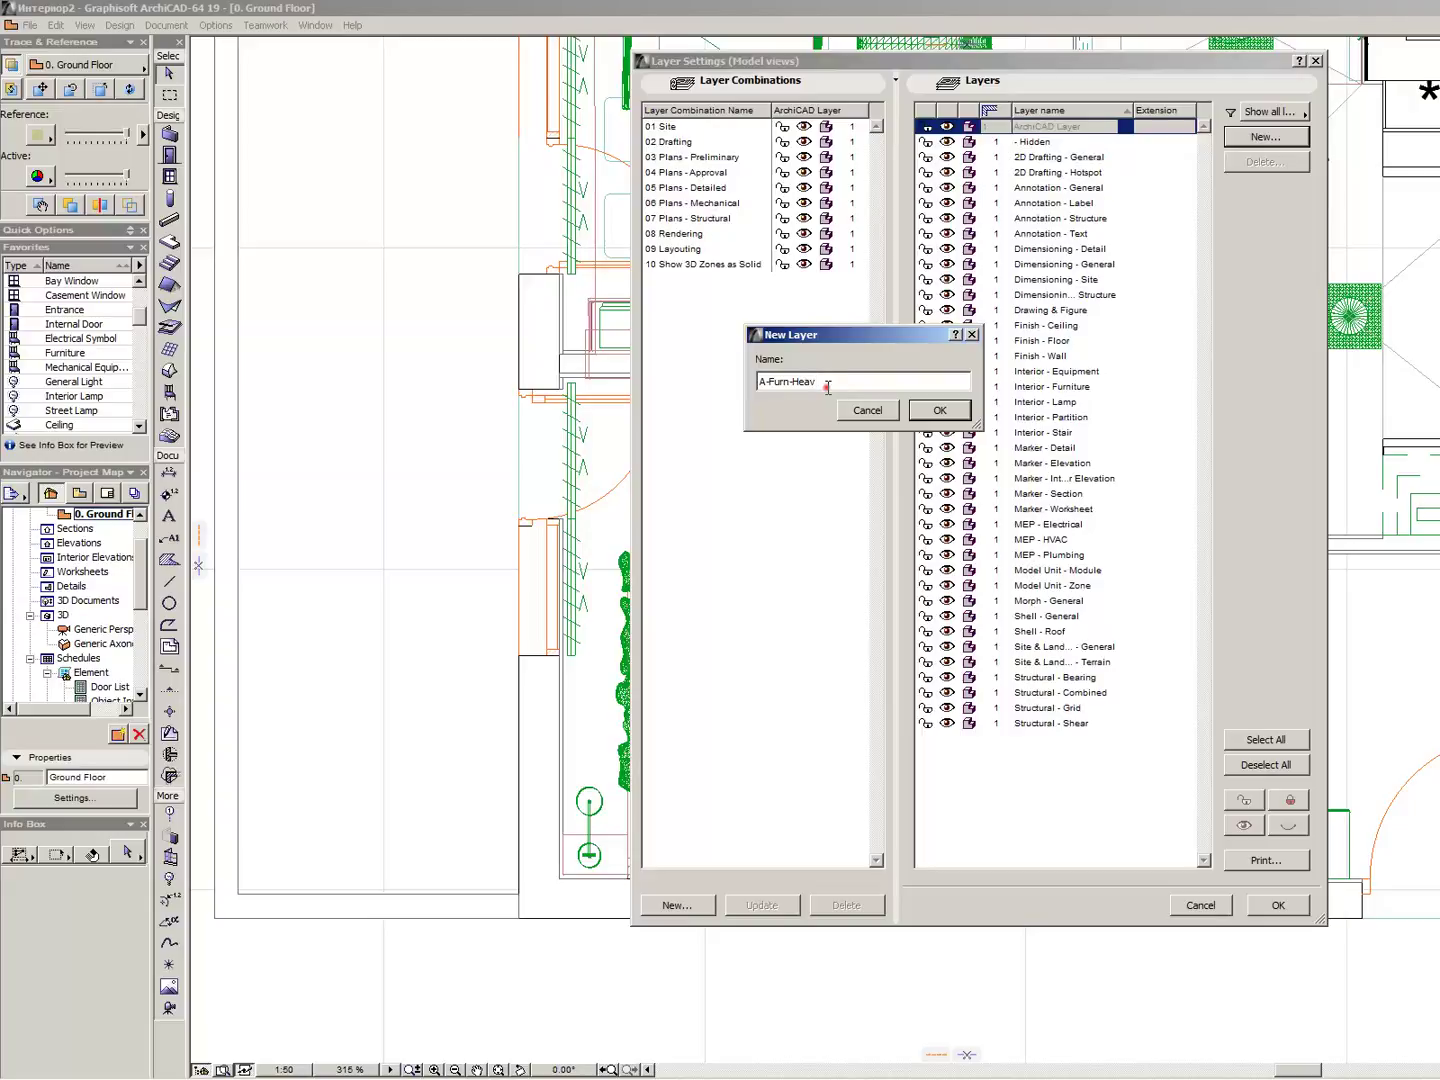
# - Create the layers A-Furn-Heavy, A-Furn-Light and A-Lamp-General
pyautogui.write('vy')
pyautogui.press('Return')
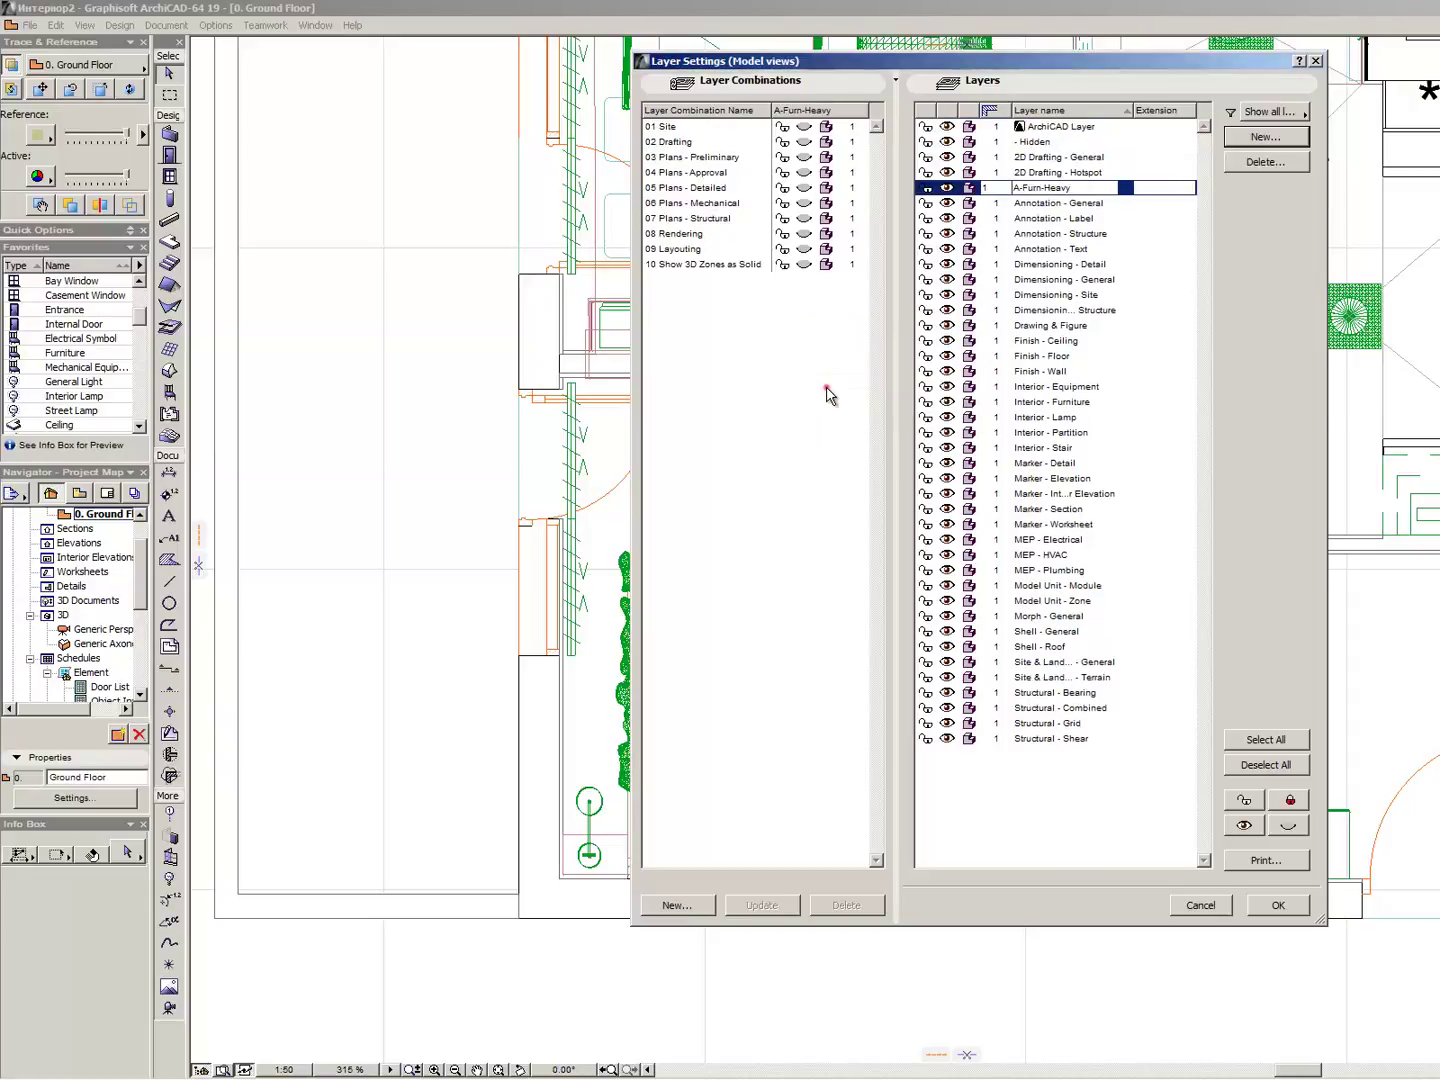
pyautogui.click(1295, 141)
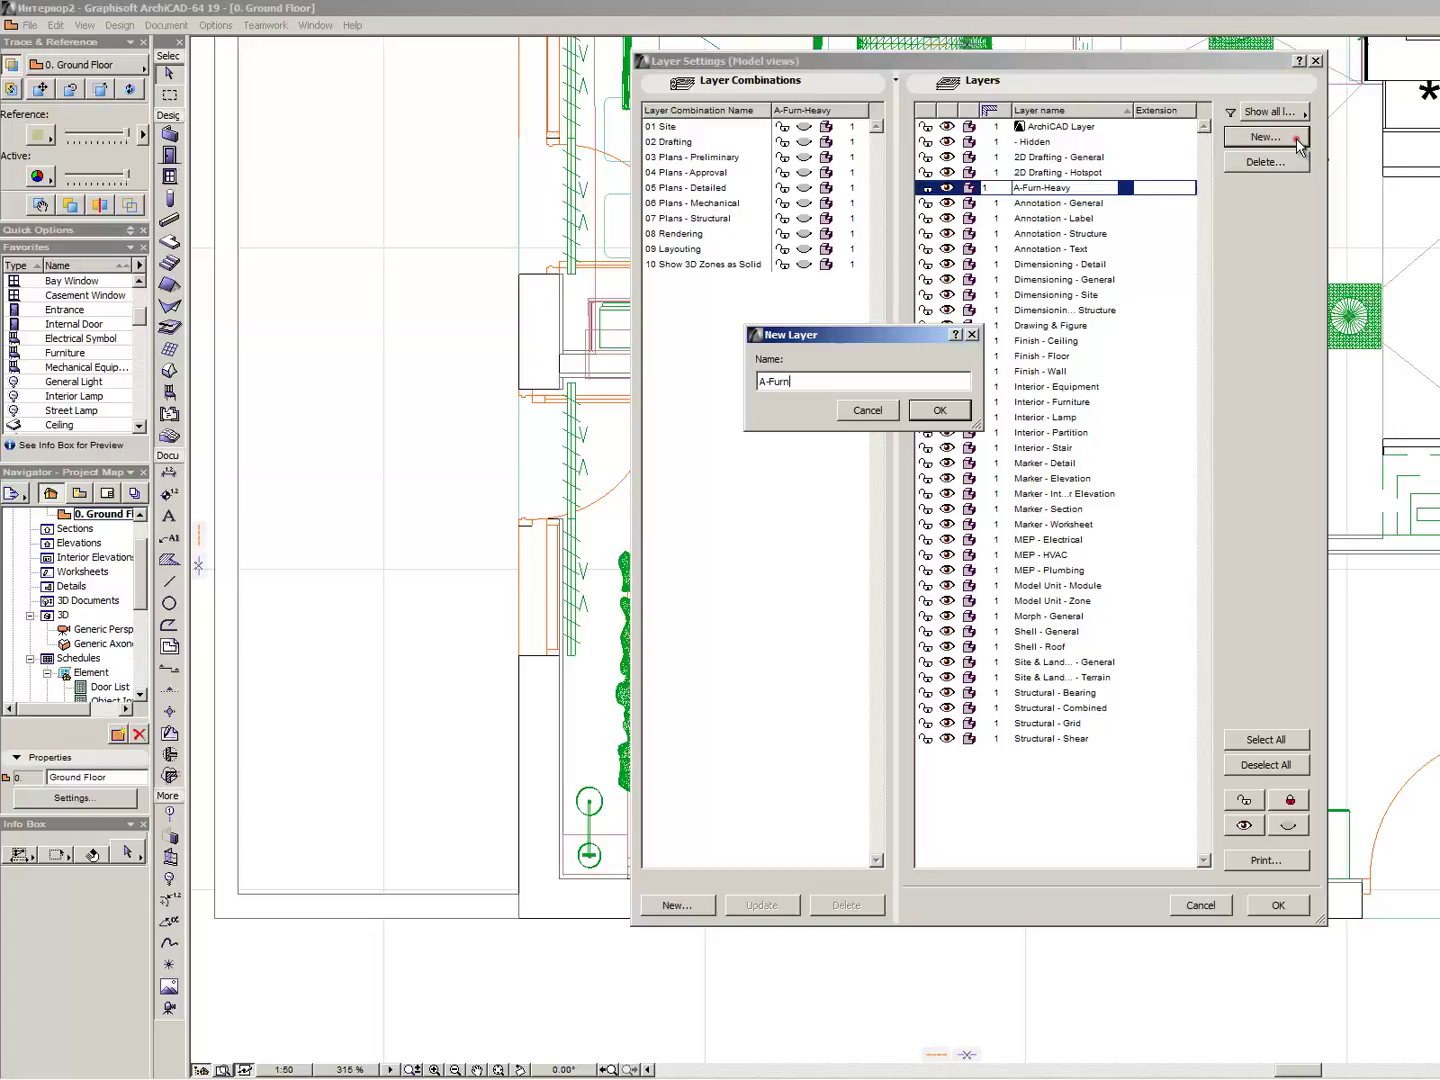
pyautogui.press('Return')
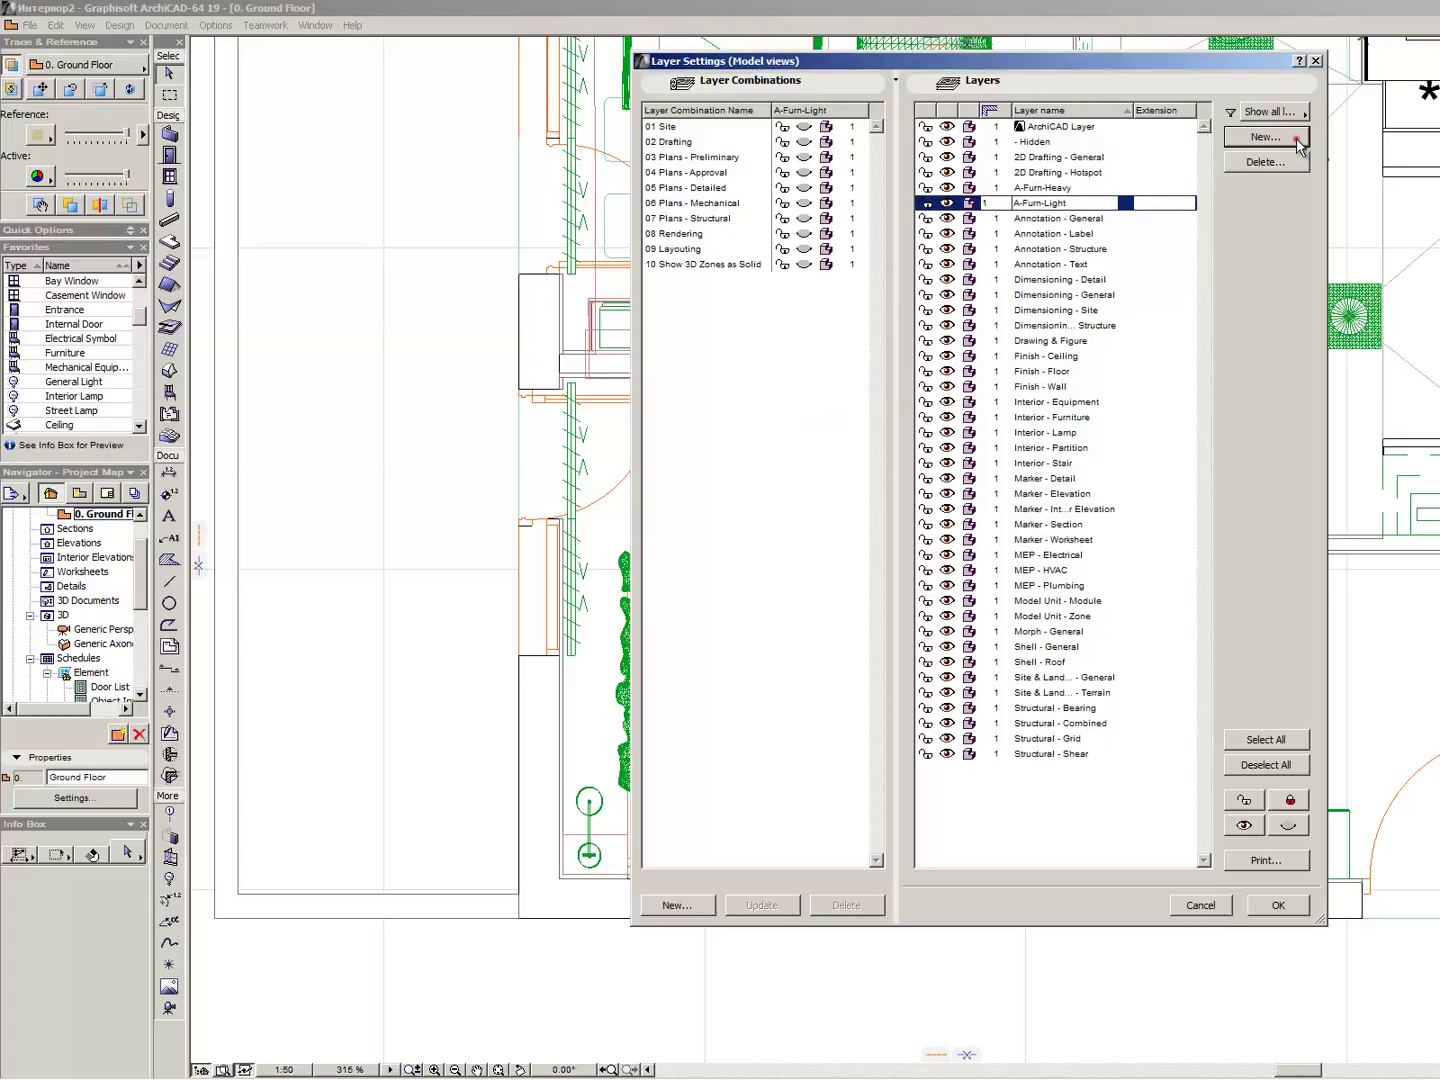
pyautogui.click(1297, 140)
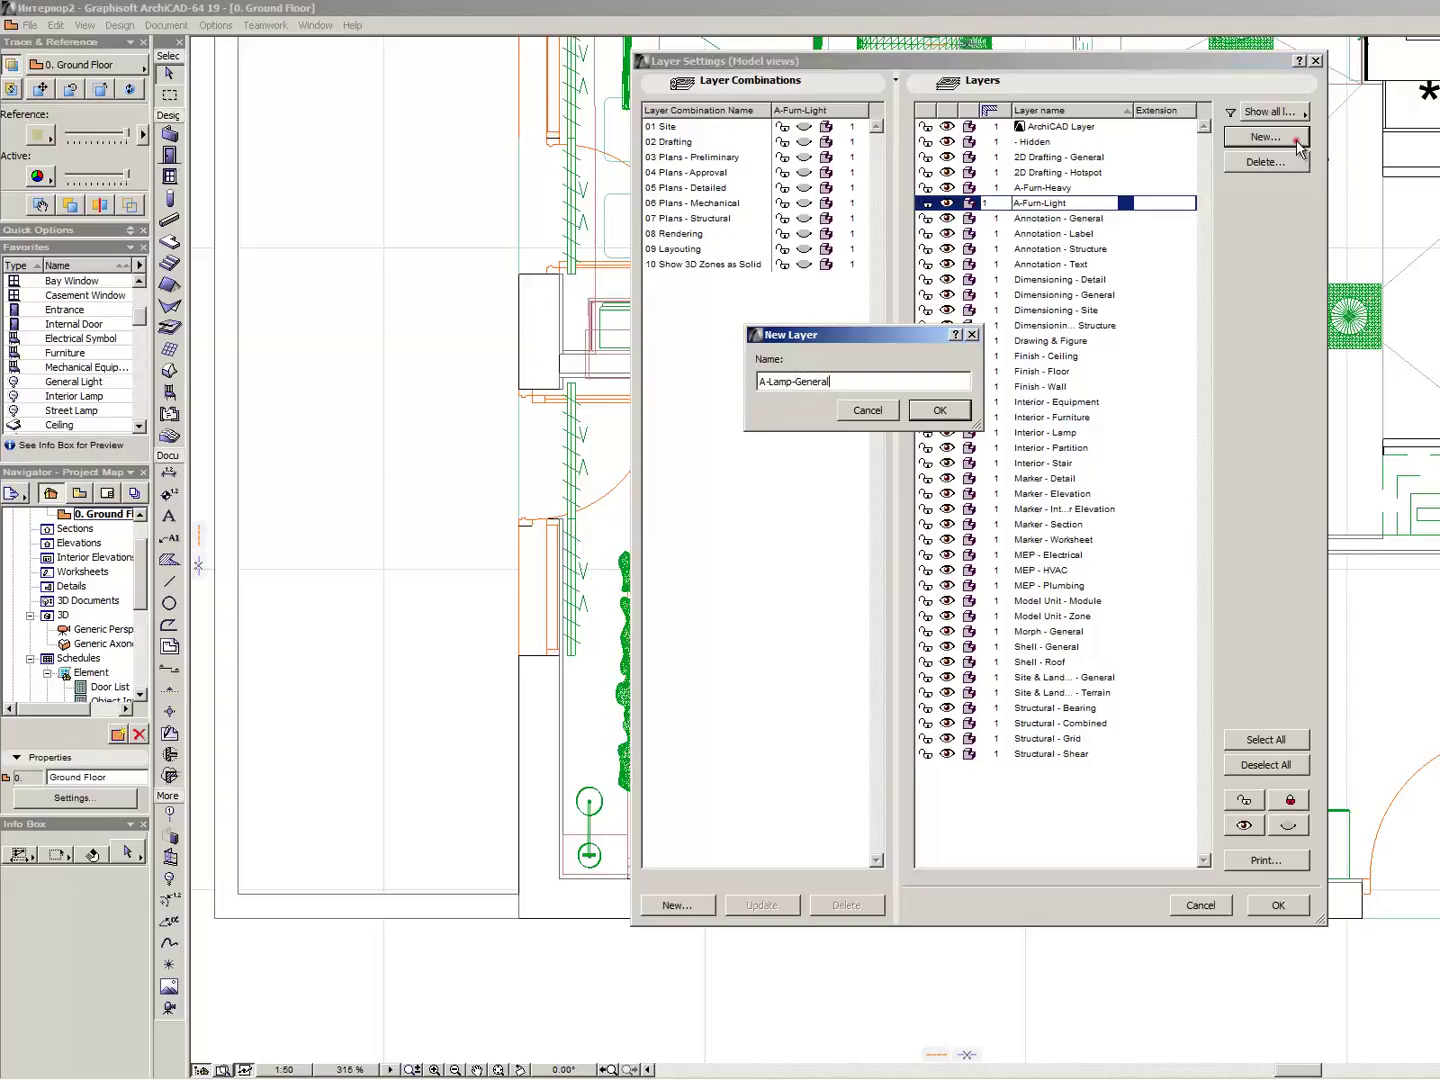
pyautogui.press('Return')
# - Add layers A-Lamp-Spotlight, A-Lamp-Window and A-Lamp-Ceiling, then confirm Layer Settings with OK
pyautogui.click(1297, 140)
pyautogui.write('A')
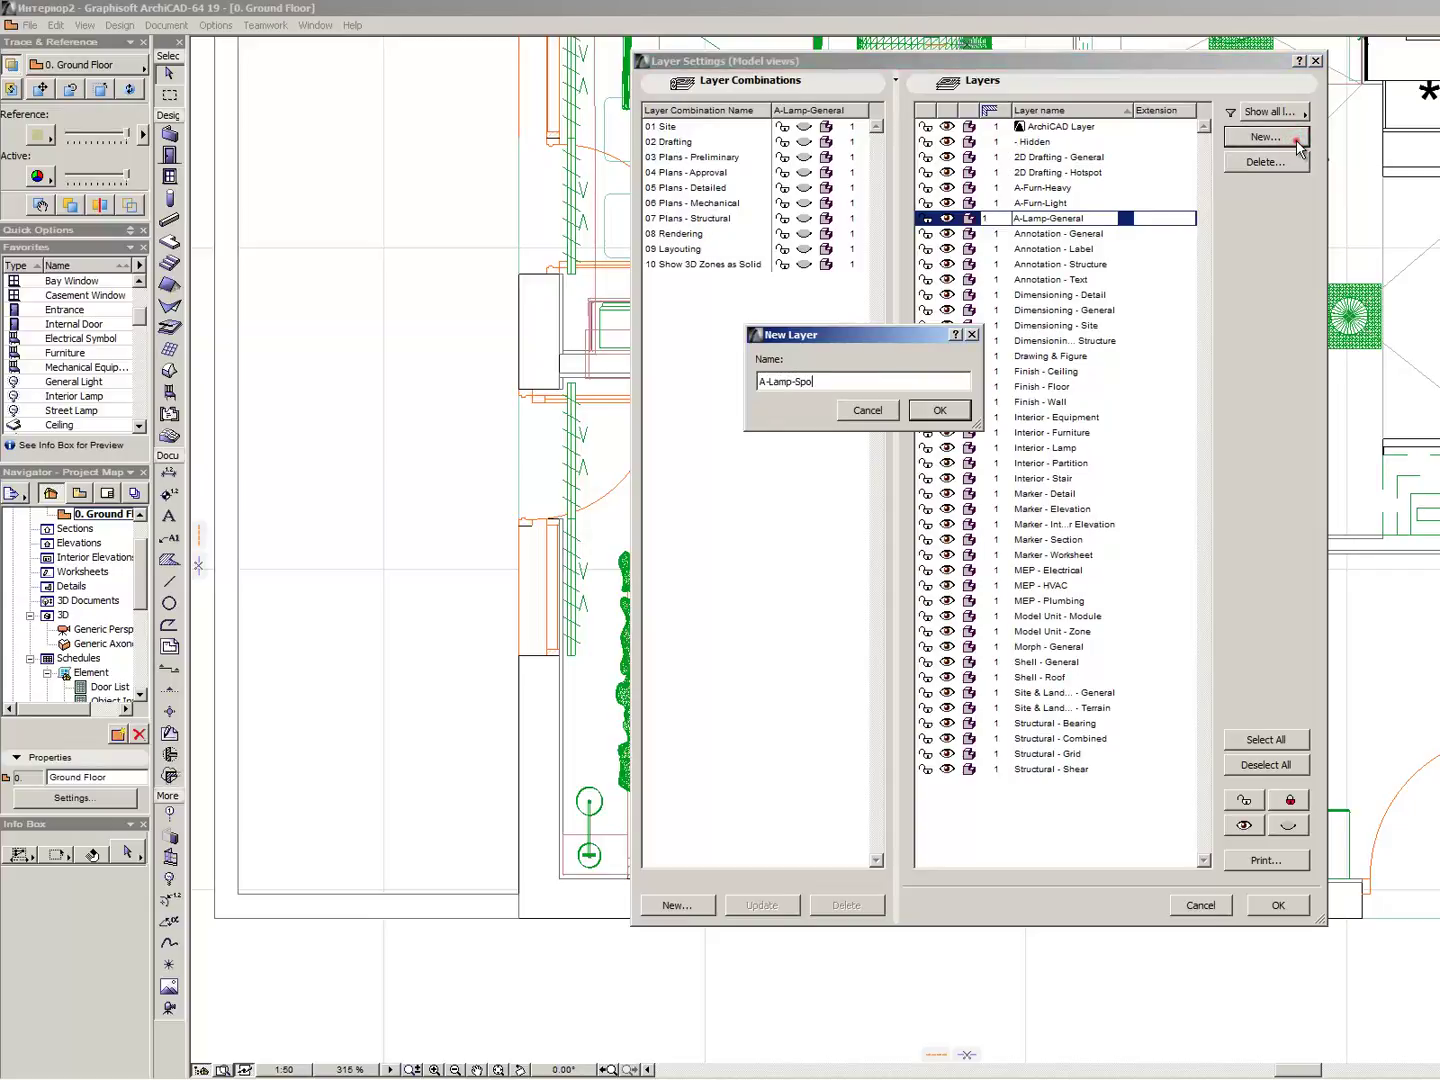
pyautogui.press('Return')
pyautogui.click(1297, 140)
pyautogui.write('A-')
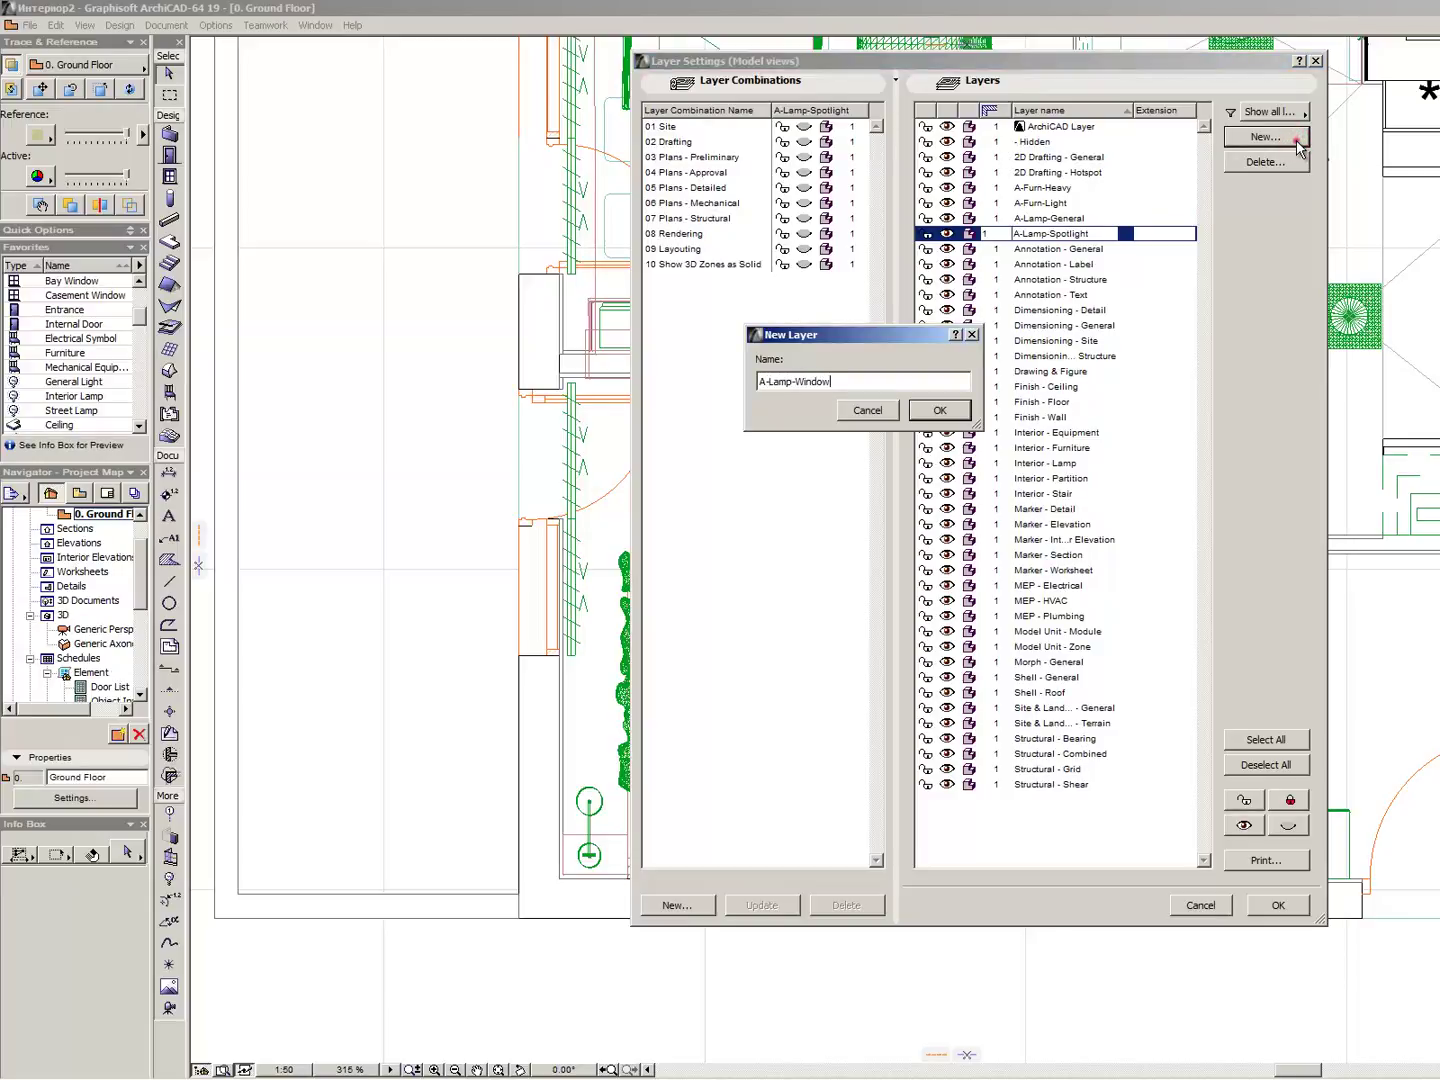
pyautogui.press('Return')
pyautogui.click(1297, 141)
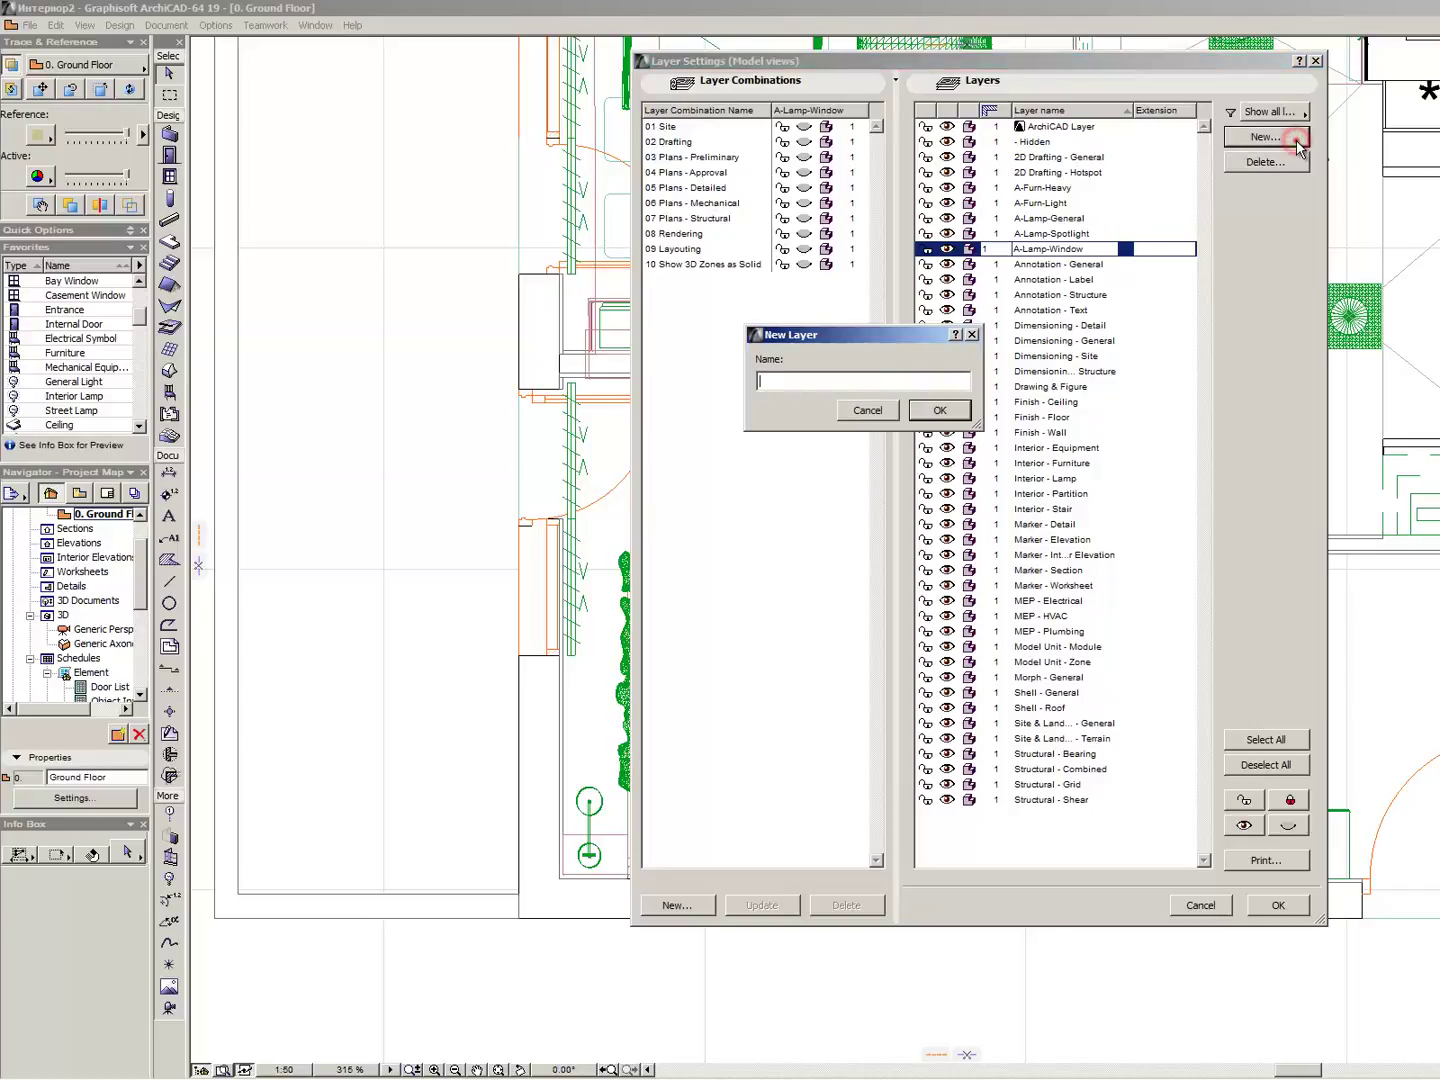
pyautogui.write('A-Lamp-Ceiling')
pyautogui.press('Return')
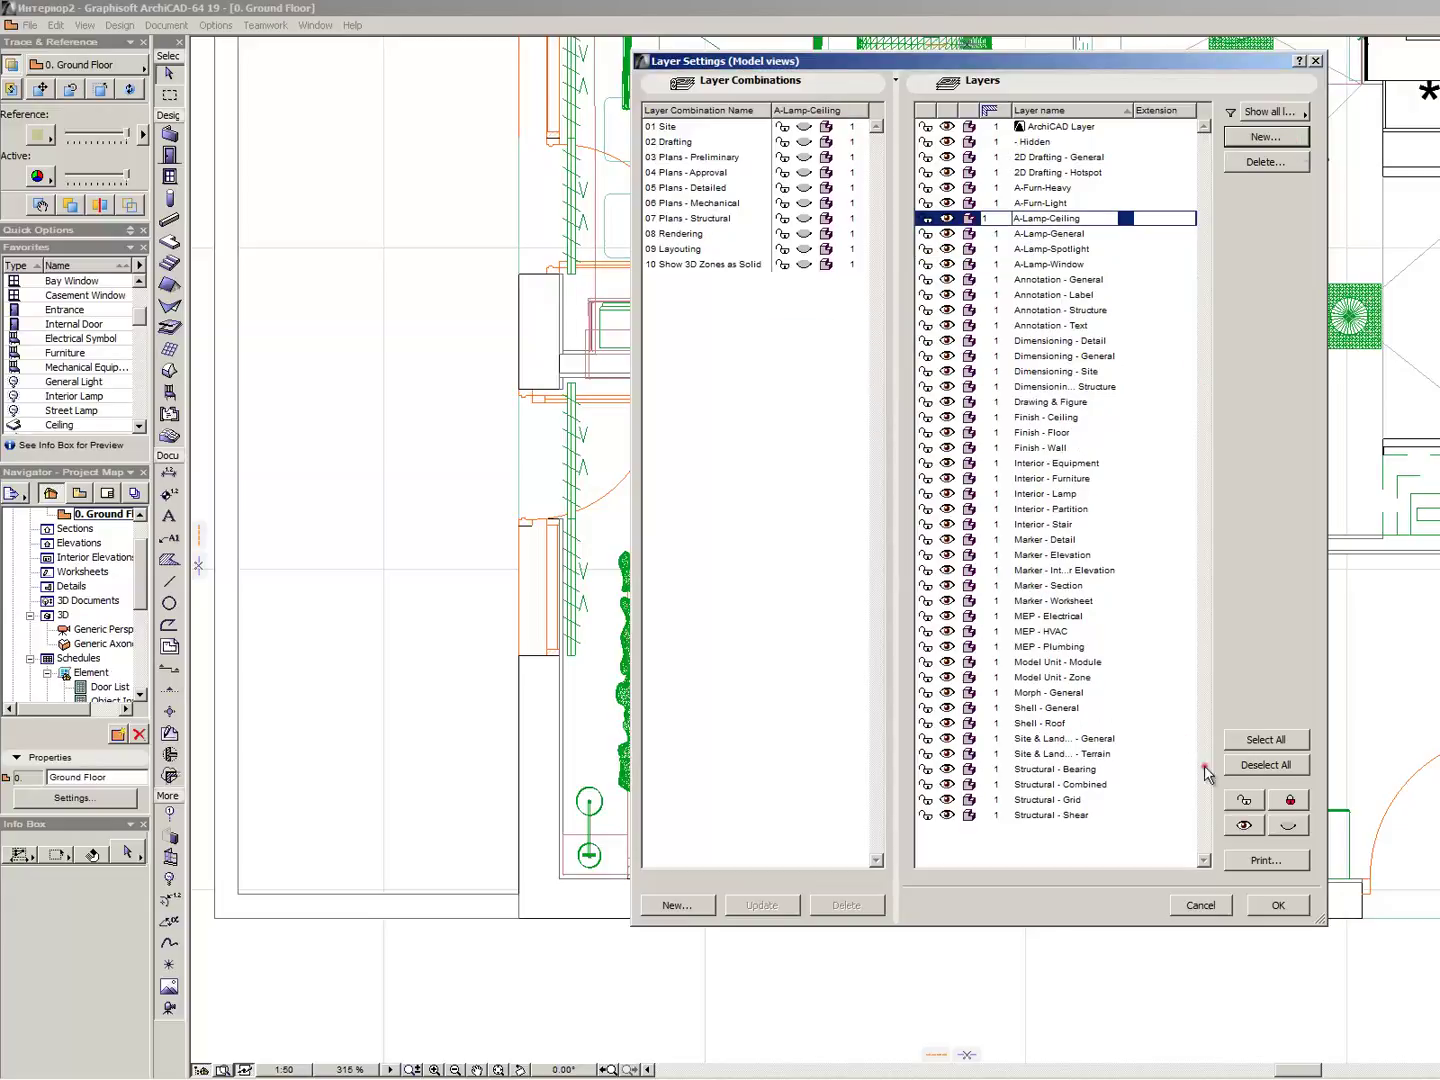
pyautogui.click(1278, 905)
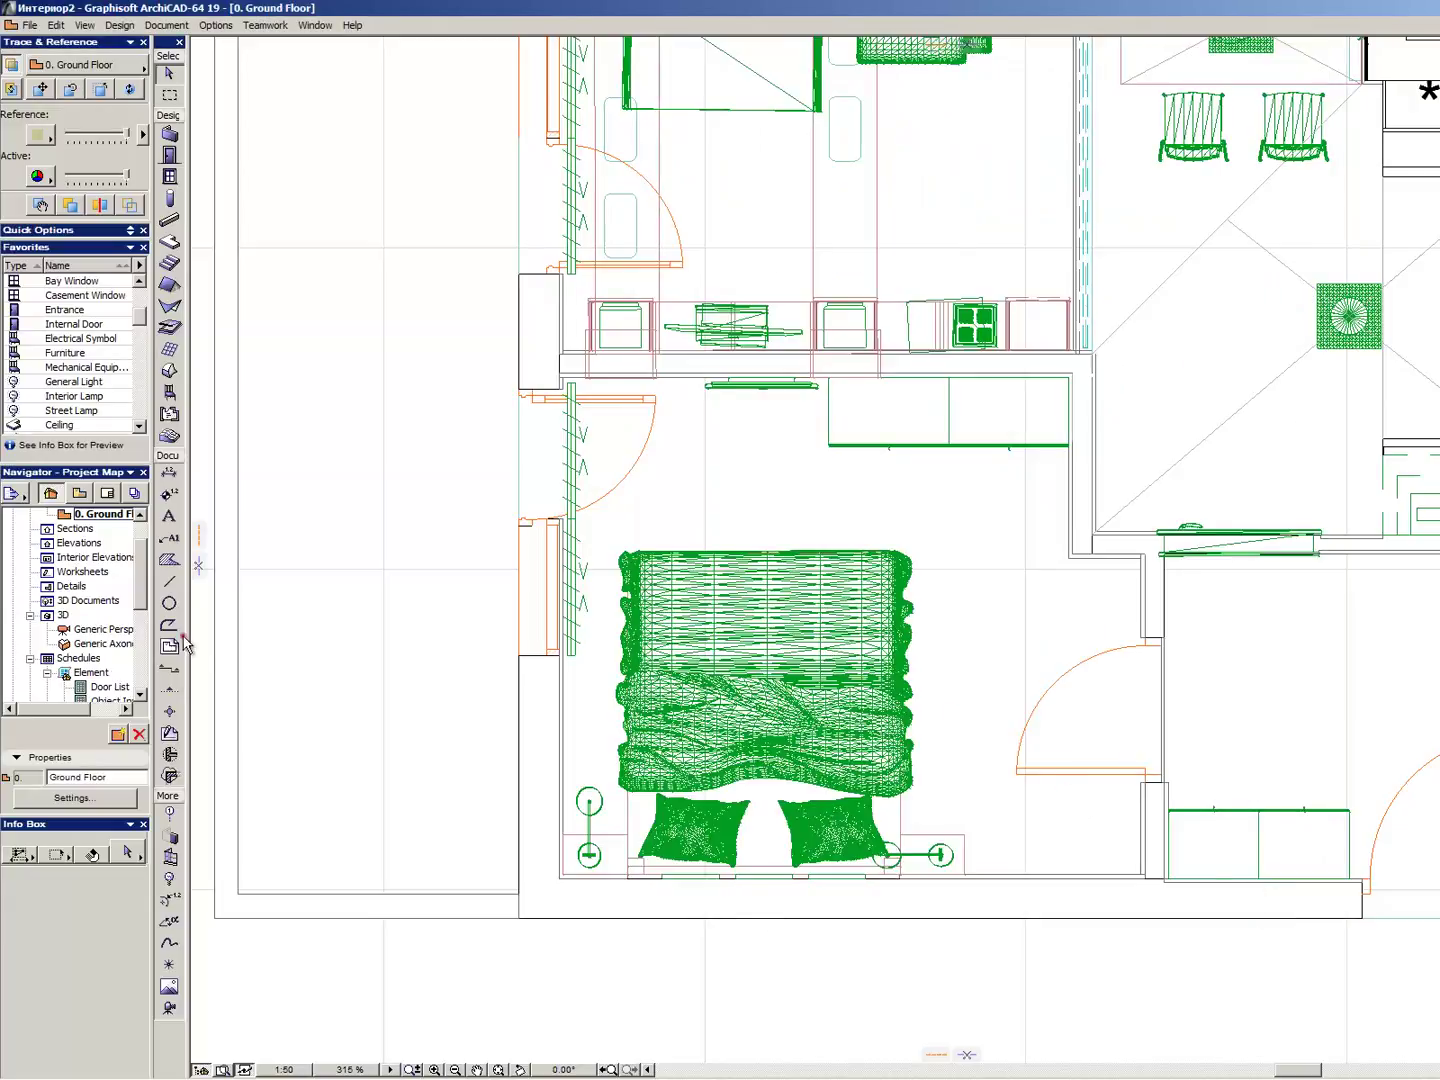
# - Move the bed onto a new furniture layer from the Info Box layer list
pyautogui.click(176, 395)
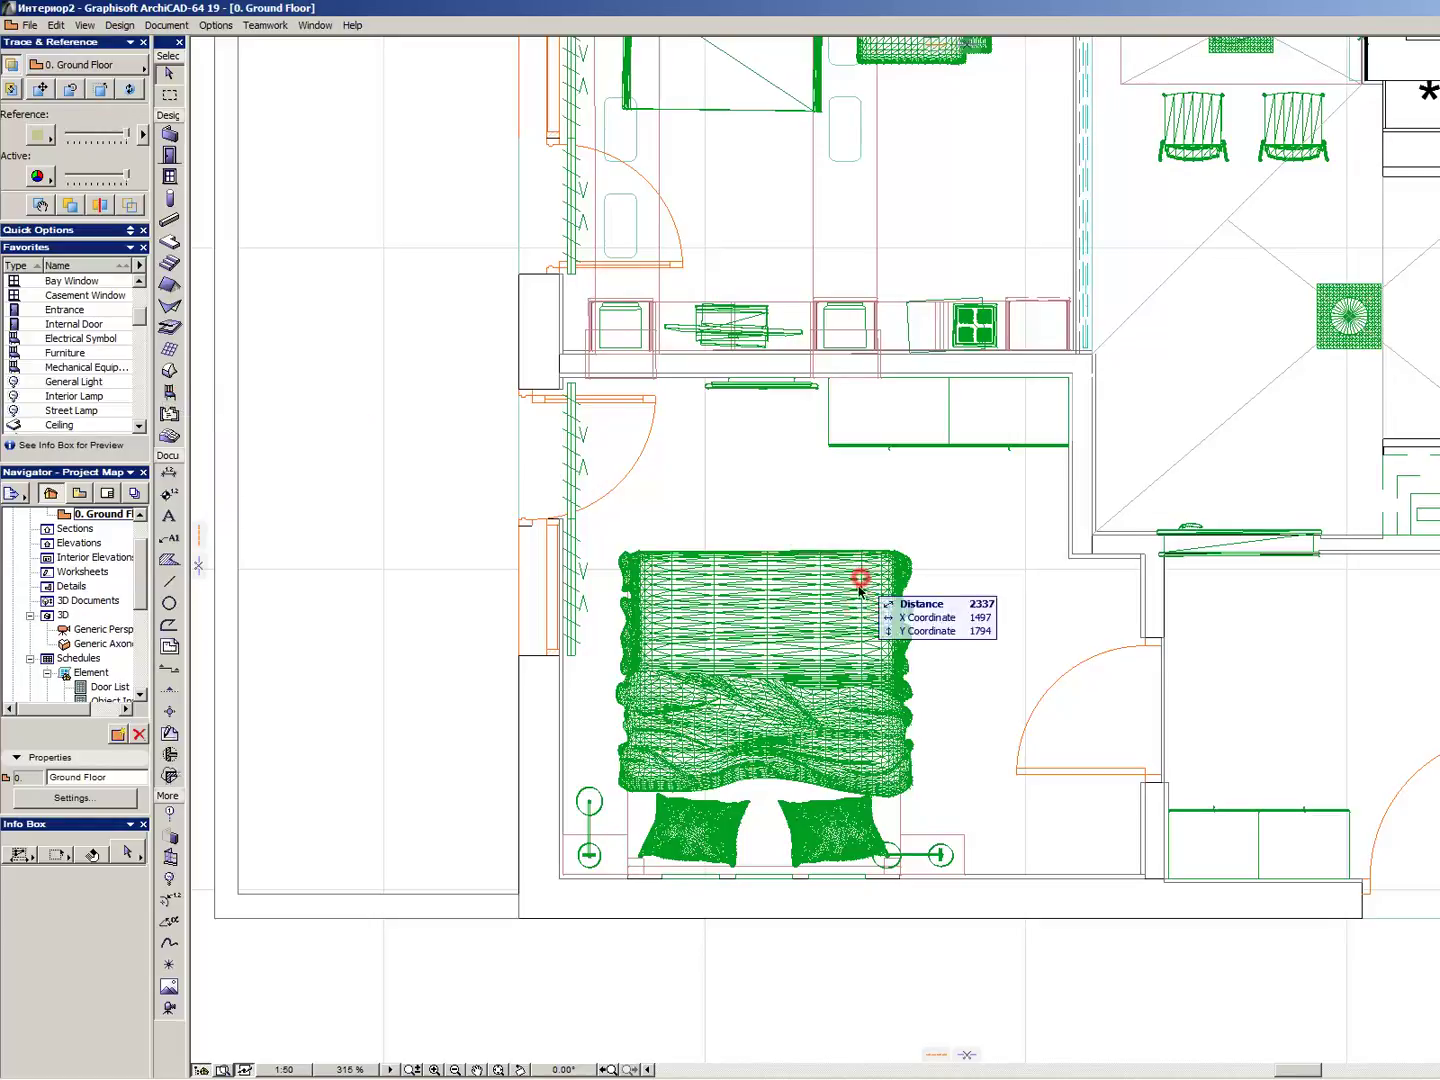
pyautogui.hotkey('ctrl', 'l')
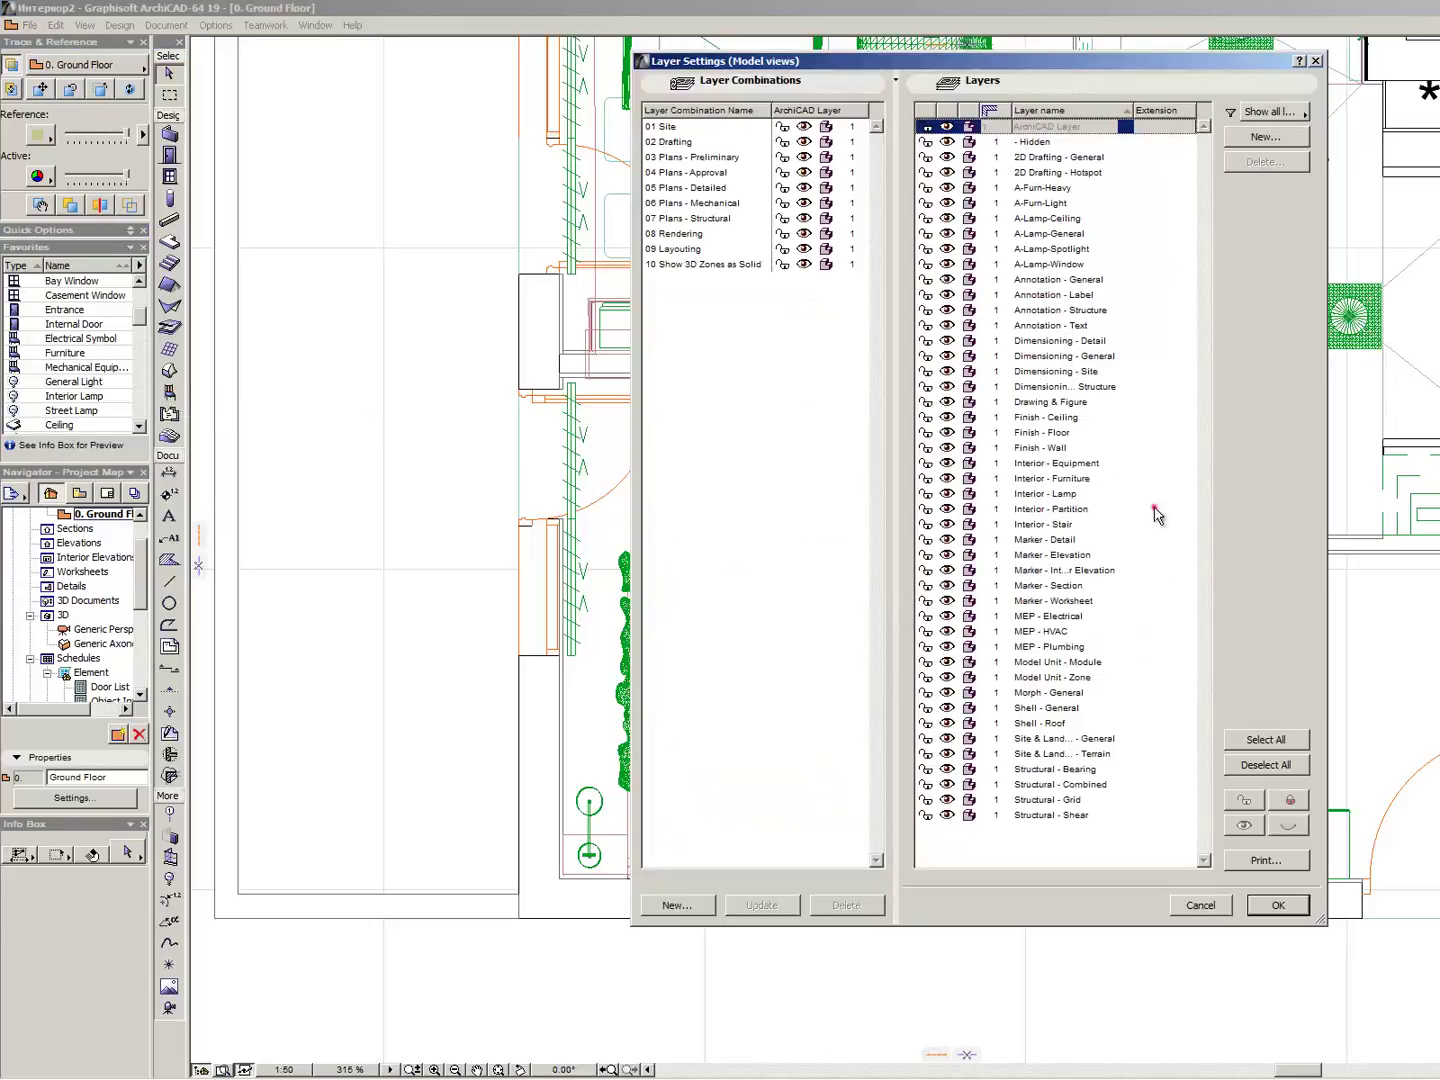
pyautogui.click(1201, 903)
pyautogui.click(820, 665)
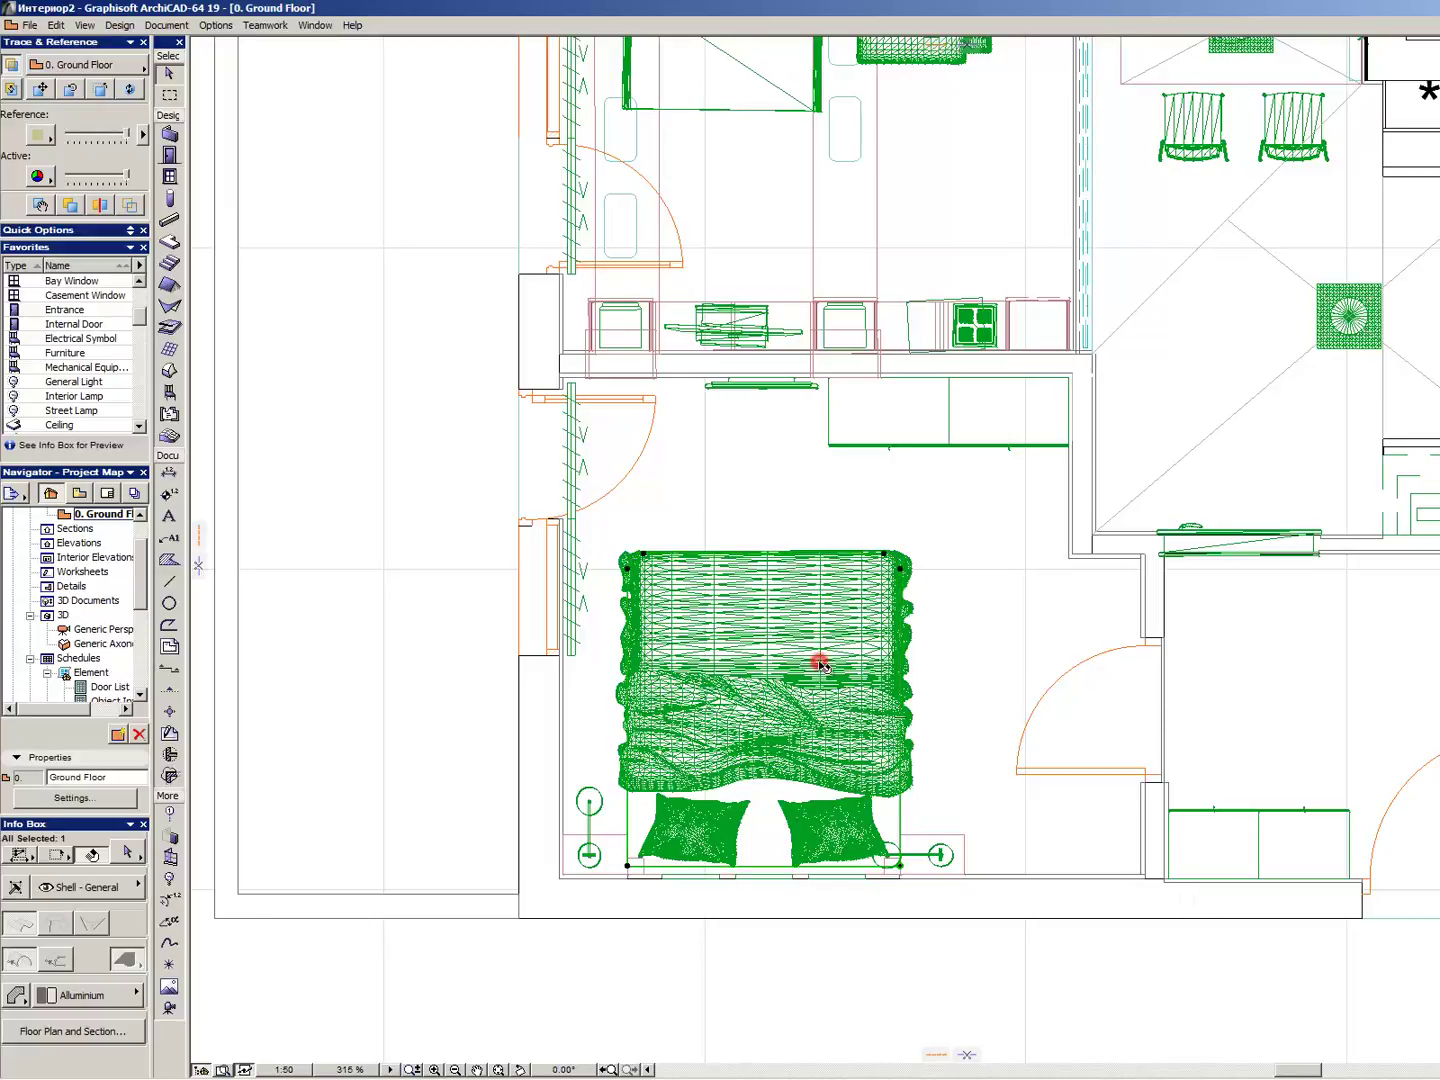
pyautogui.click(65, 887)
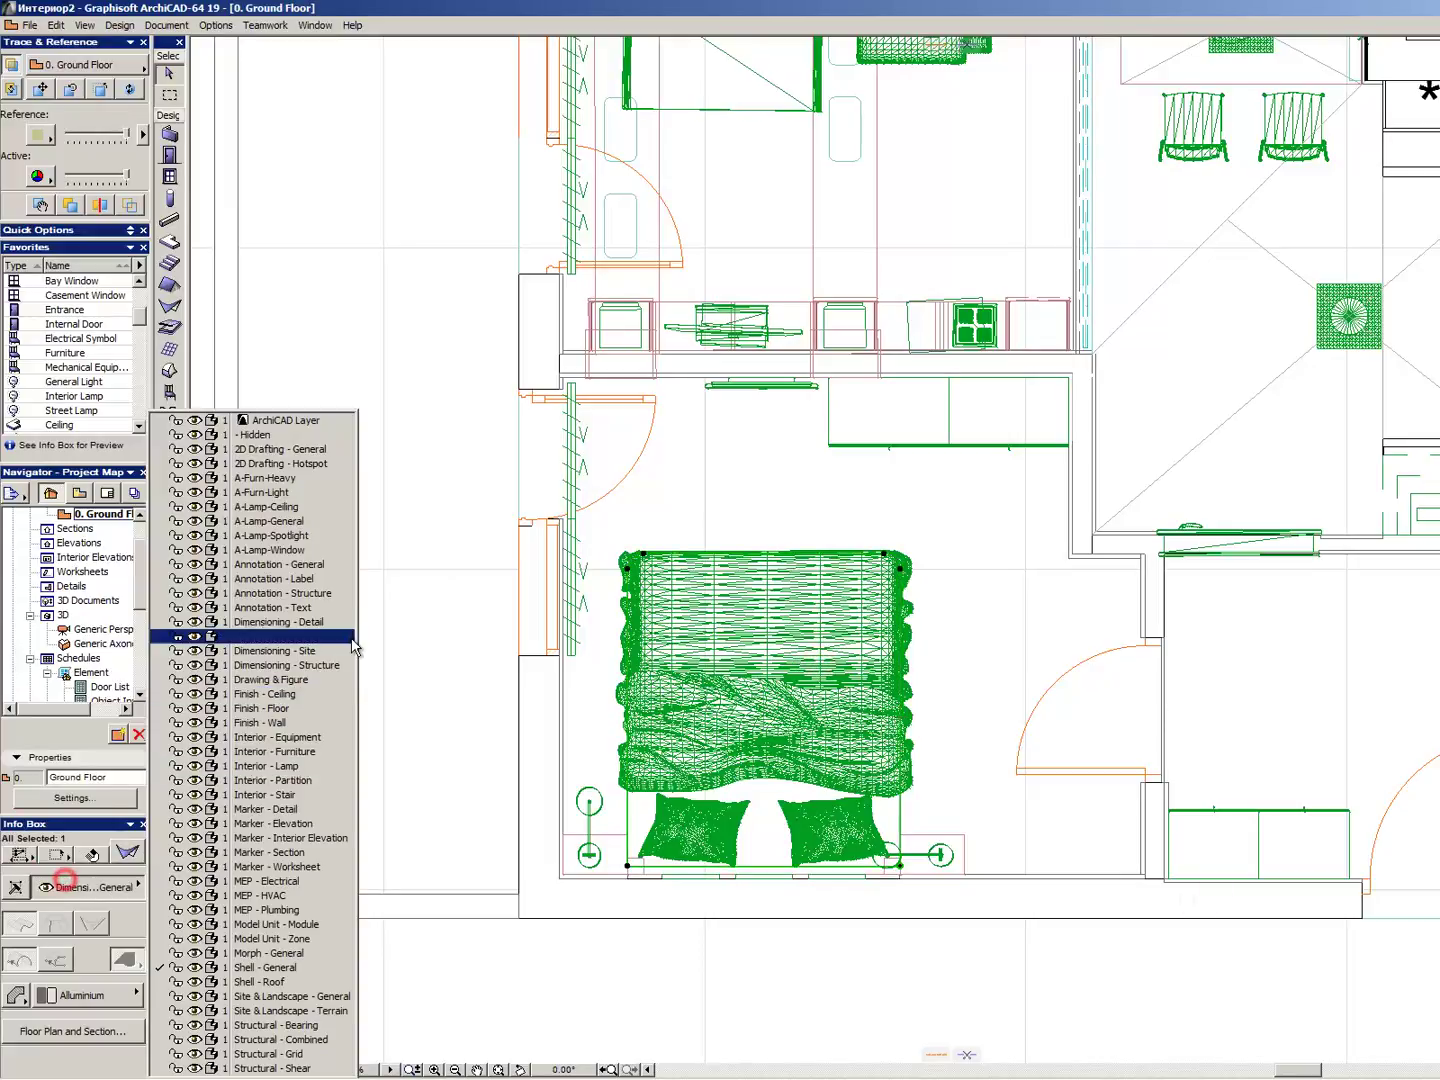
pyautogui.click(293, 492)
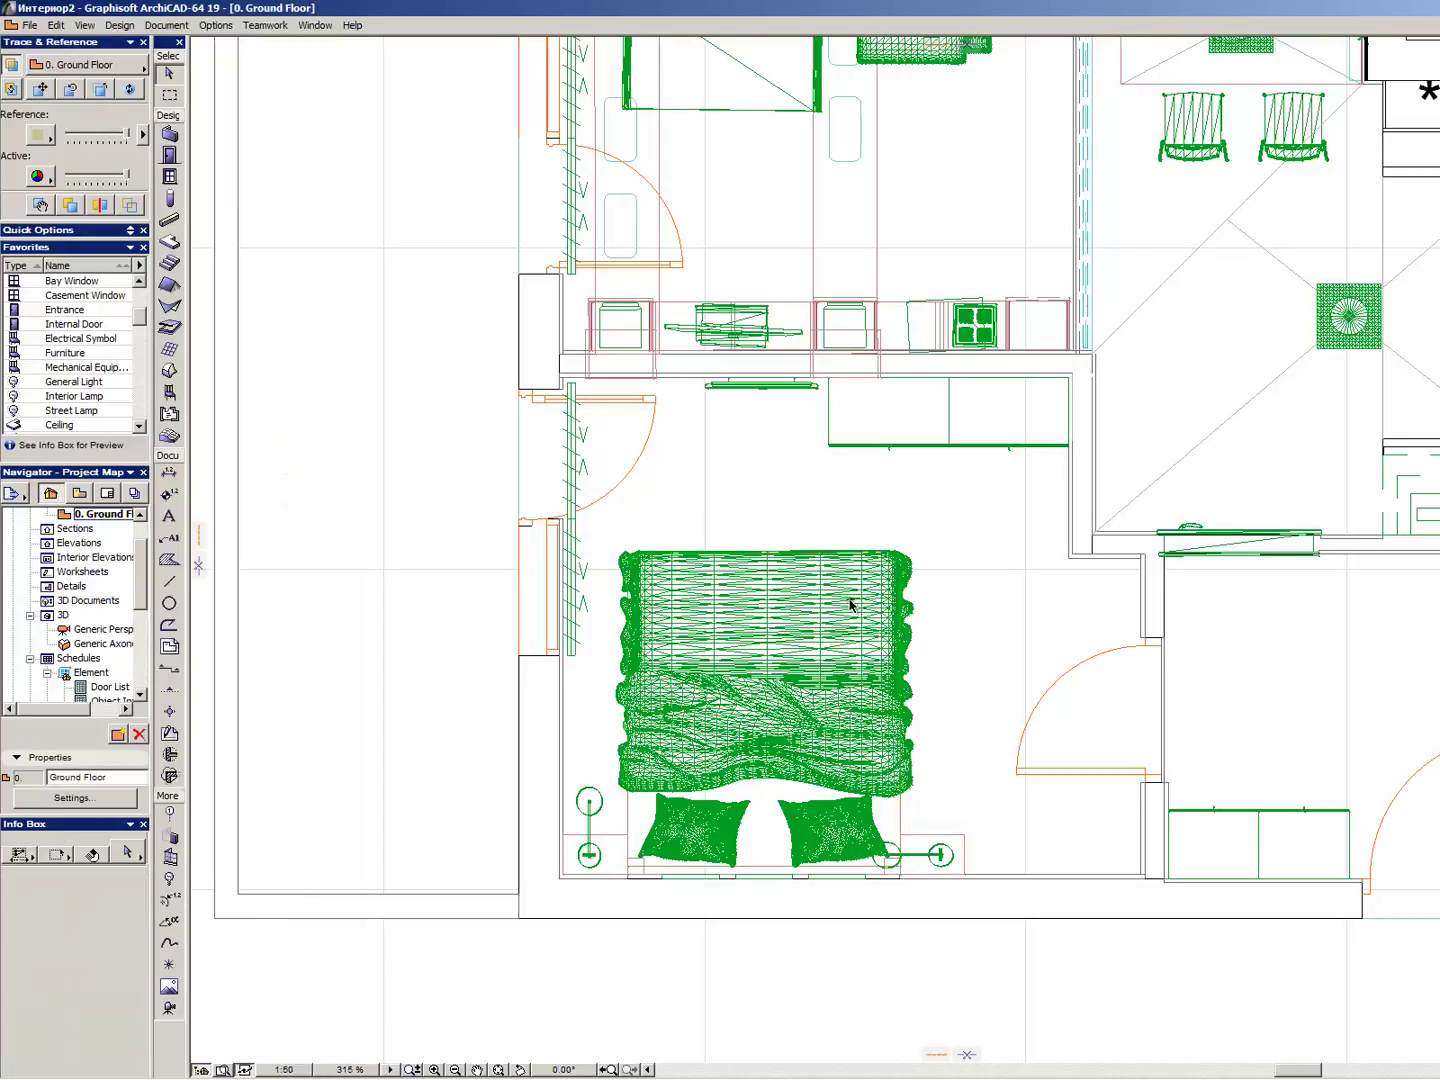
# - Put both bed pillows on the A-Furn-Heavy layer
pyautogui.click(848, 842)
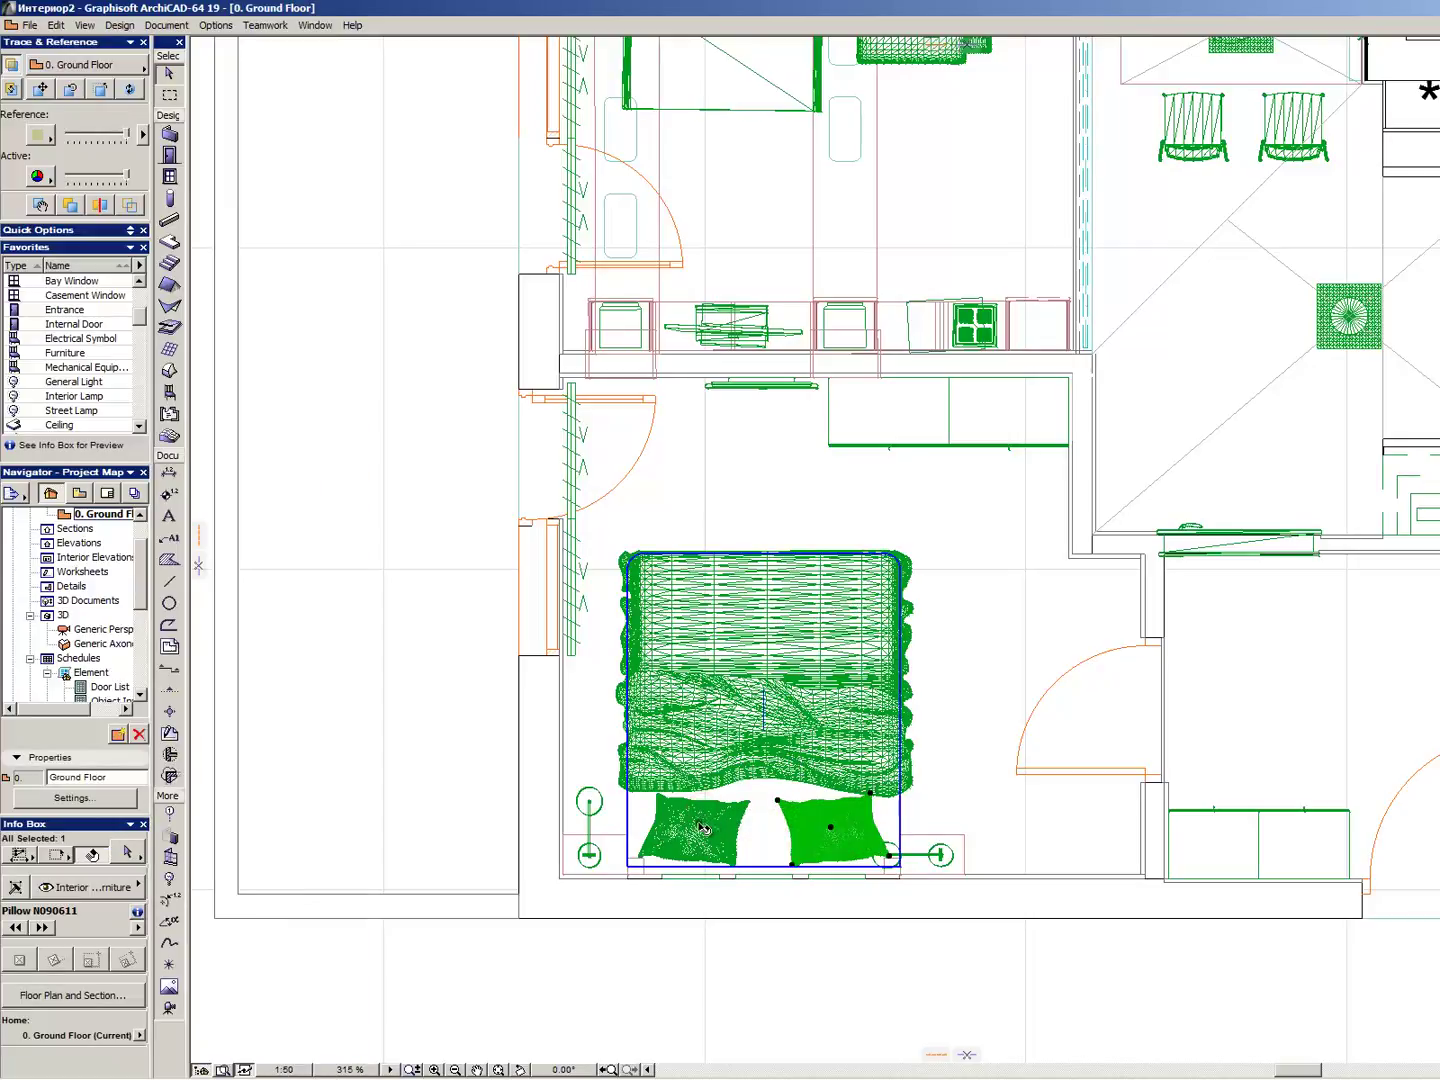
pyautogui.keyDown('shift'); pyautogui.click(695, 826); pyautogui.keyUp('shift')
pyautogui.scroll(8, 700, 870)
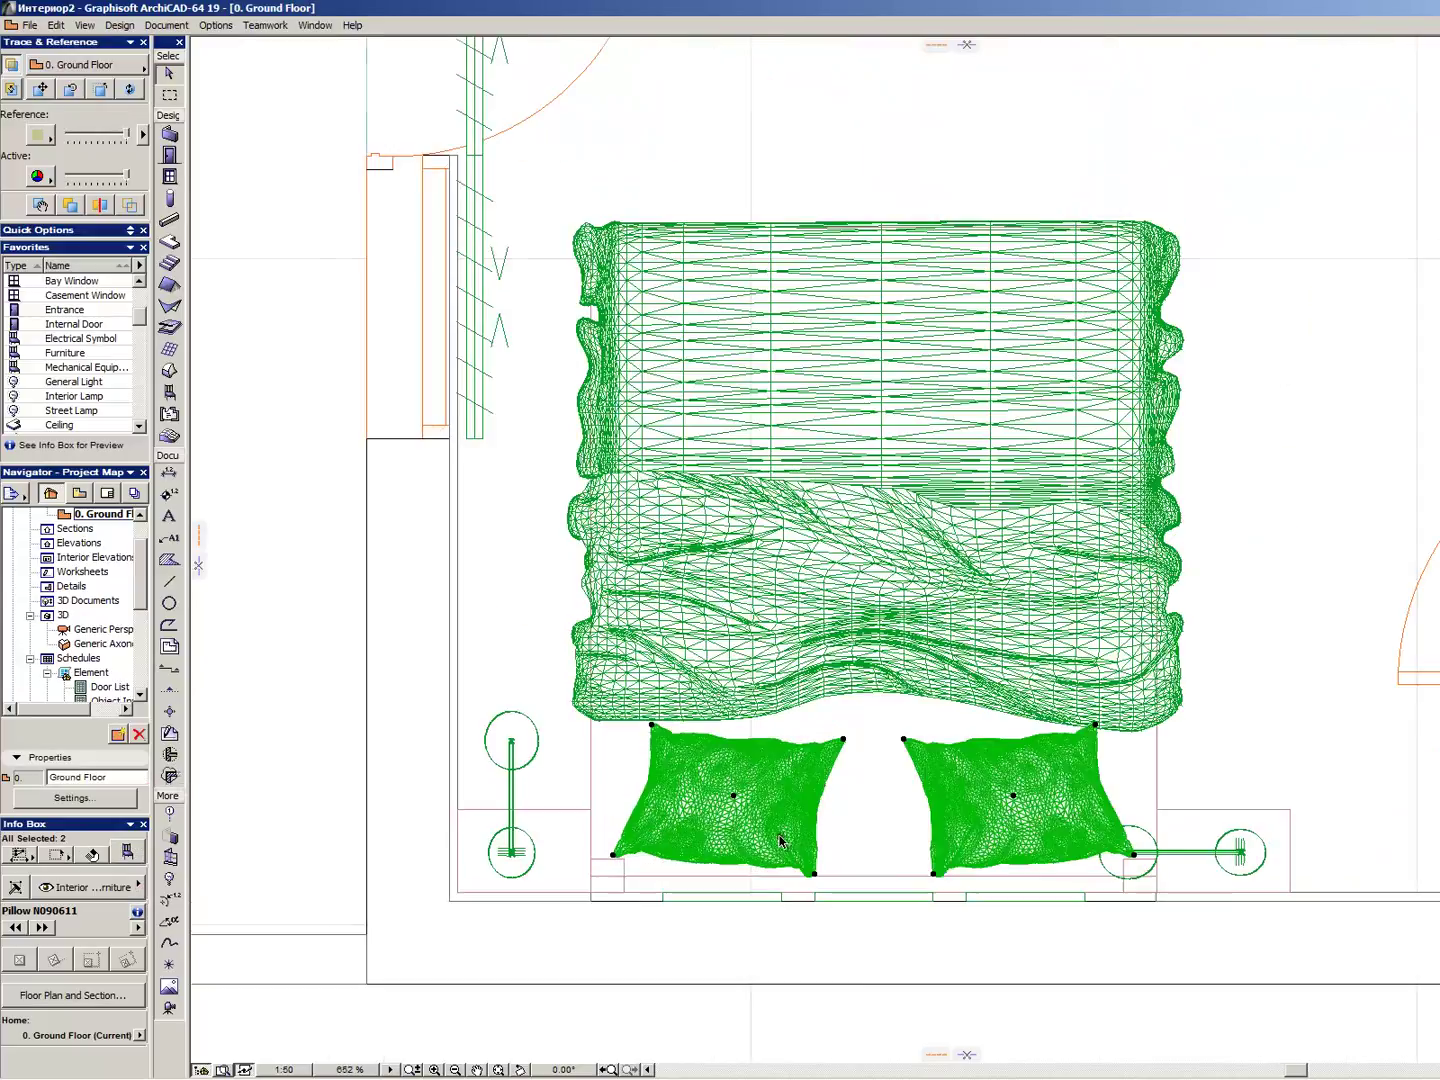
pyautogui.scroll(-6, 741, 797)
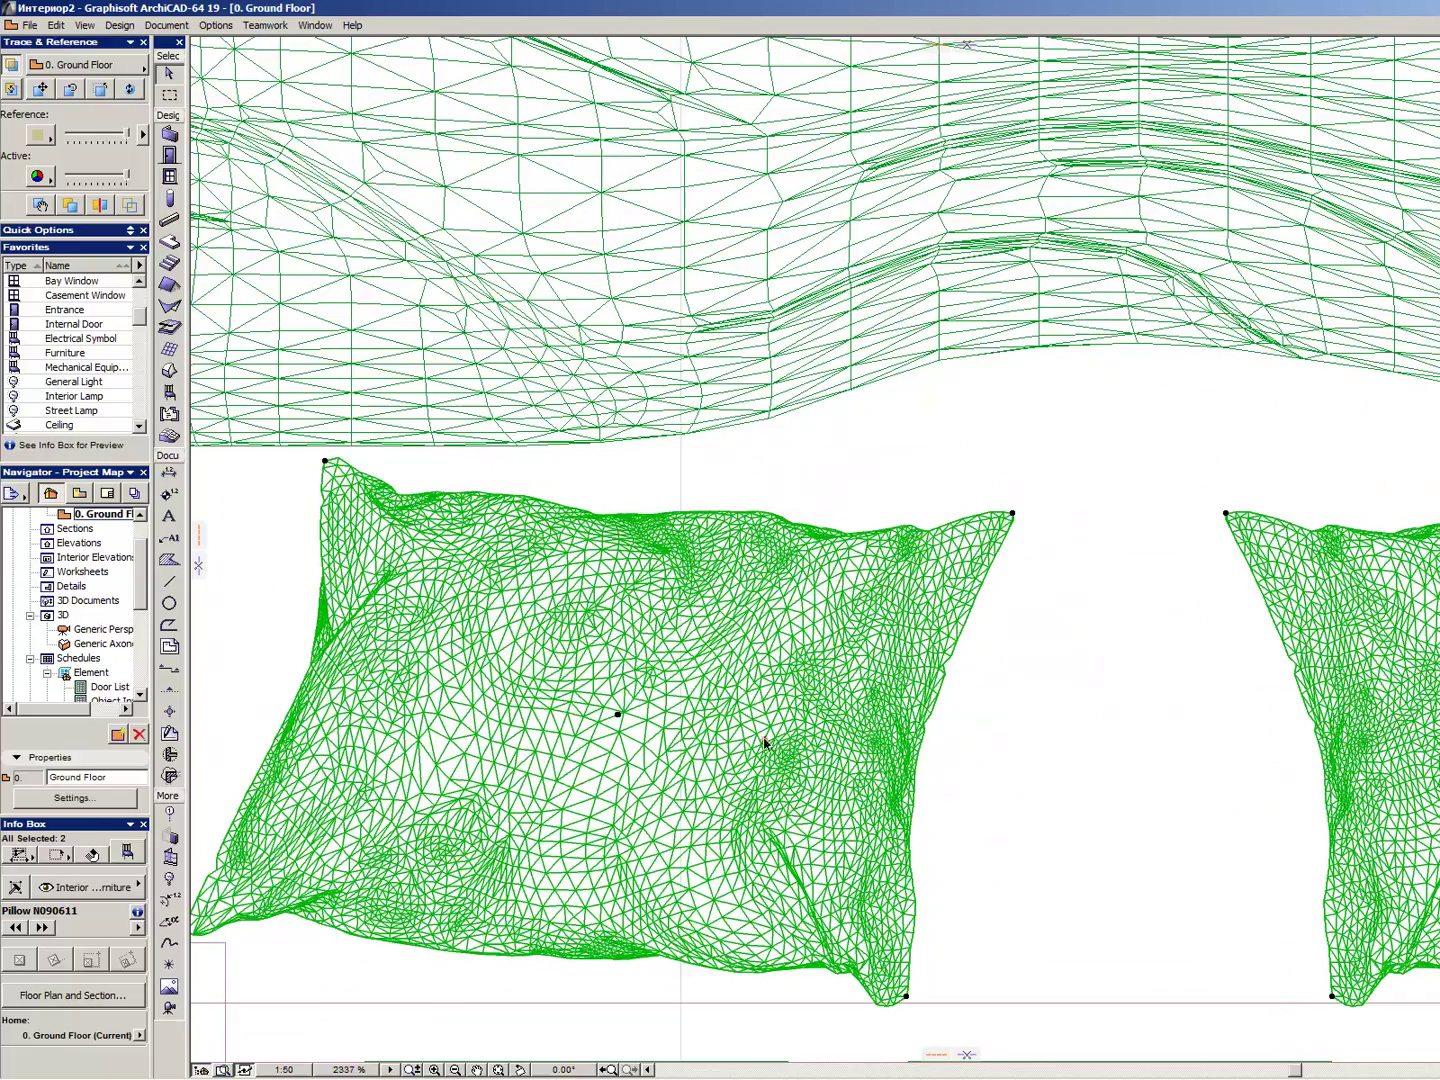
pyautogui.scroll(5, 703, 710)
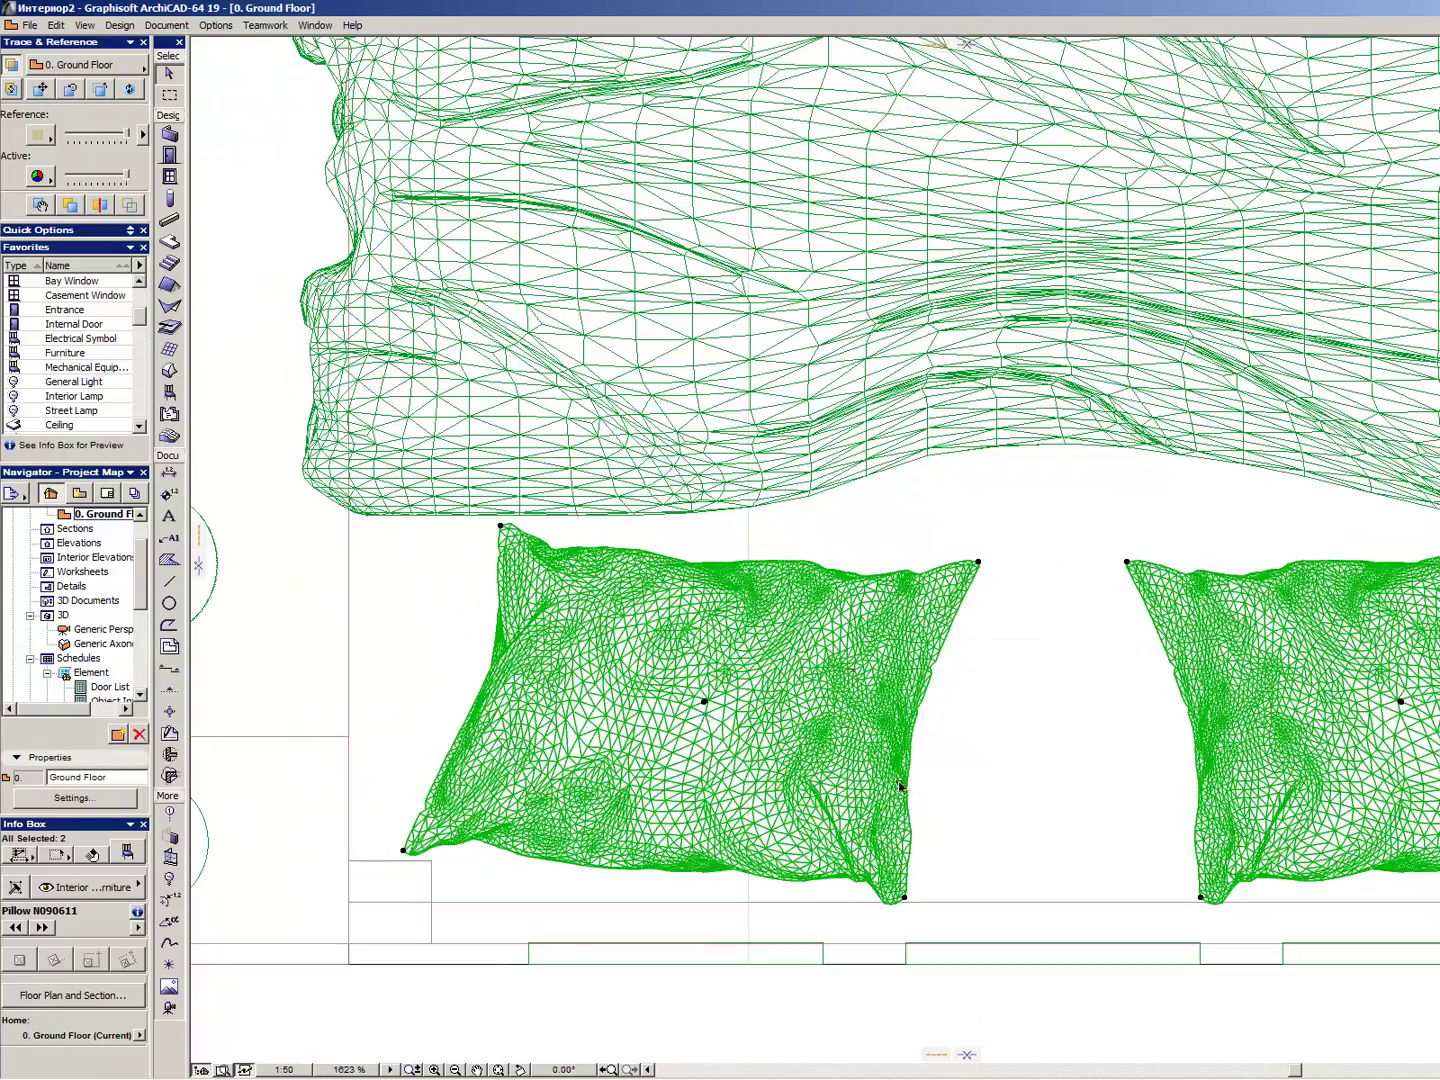
pyautogui.scroll(5, 739, 669)
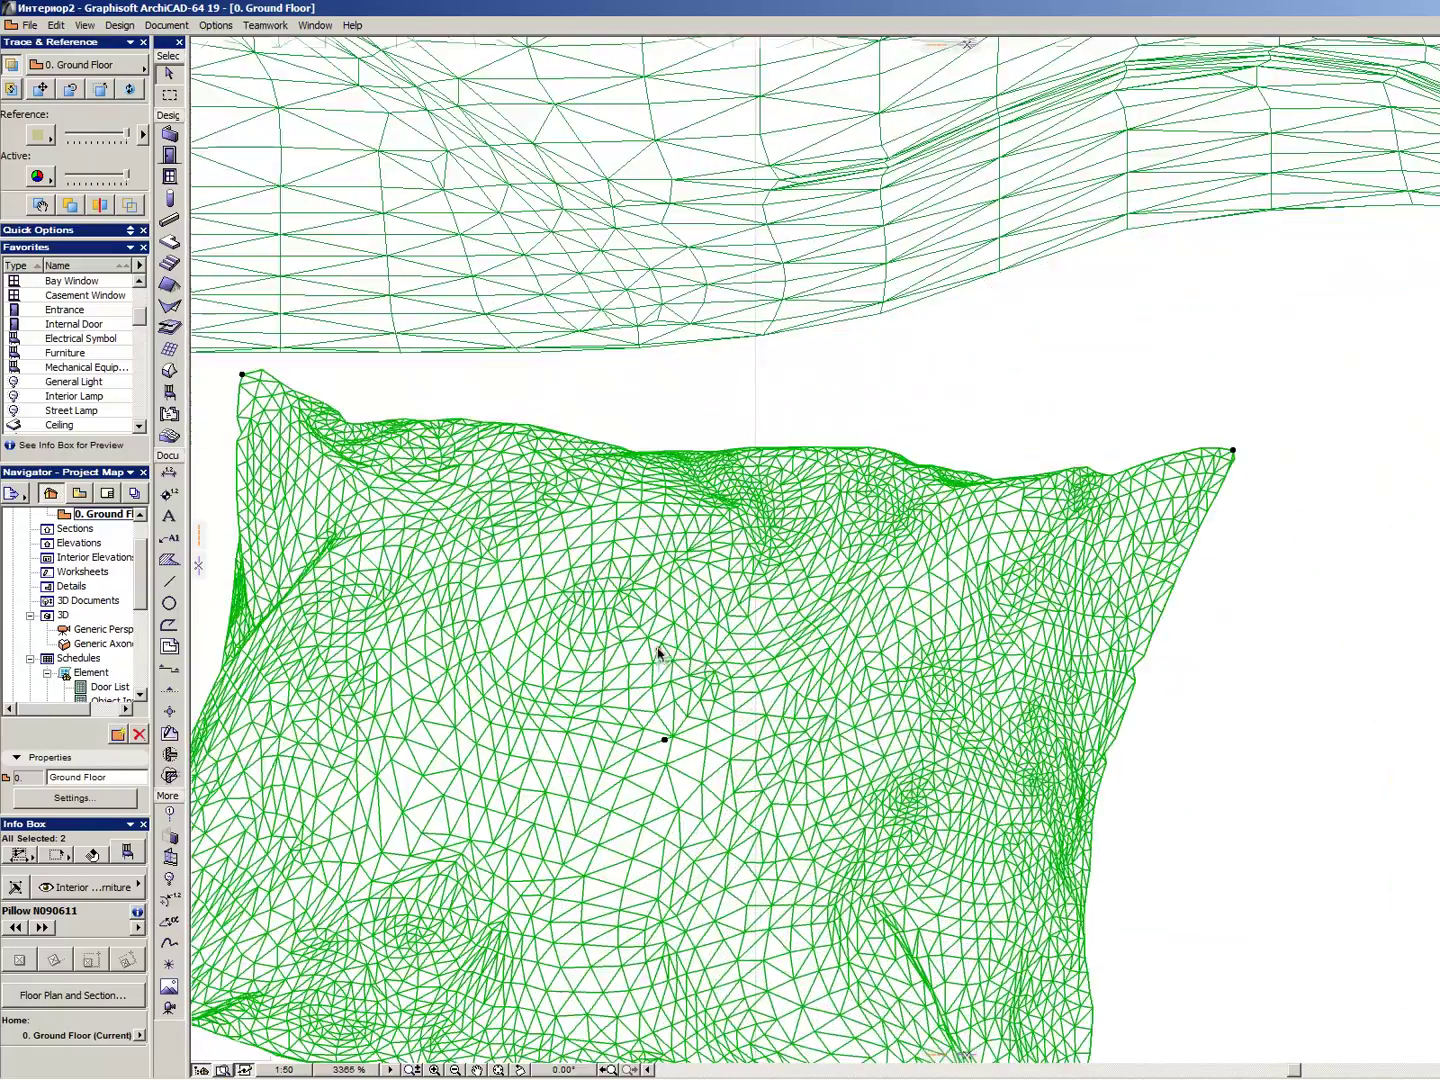
pyautogui.scroll(-2, 654, 650)
pyautogui.scroll(-6, 655, 650)
pyautogui.scroll(5, 867, 639)
pyautogui.scroll(-2, 876, 661)
pyautogui.scroll(-1, 873, 658)
pyautogui.scroll(9, 870, 660)
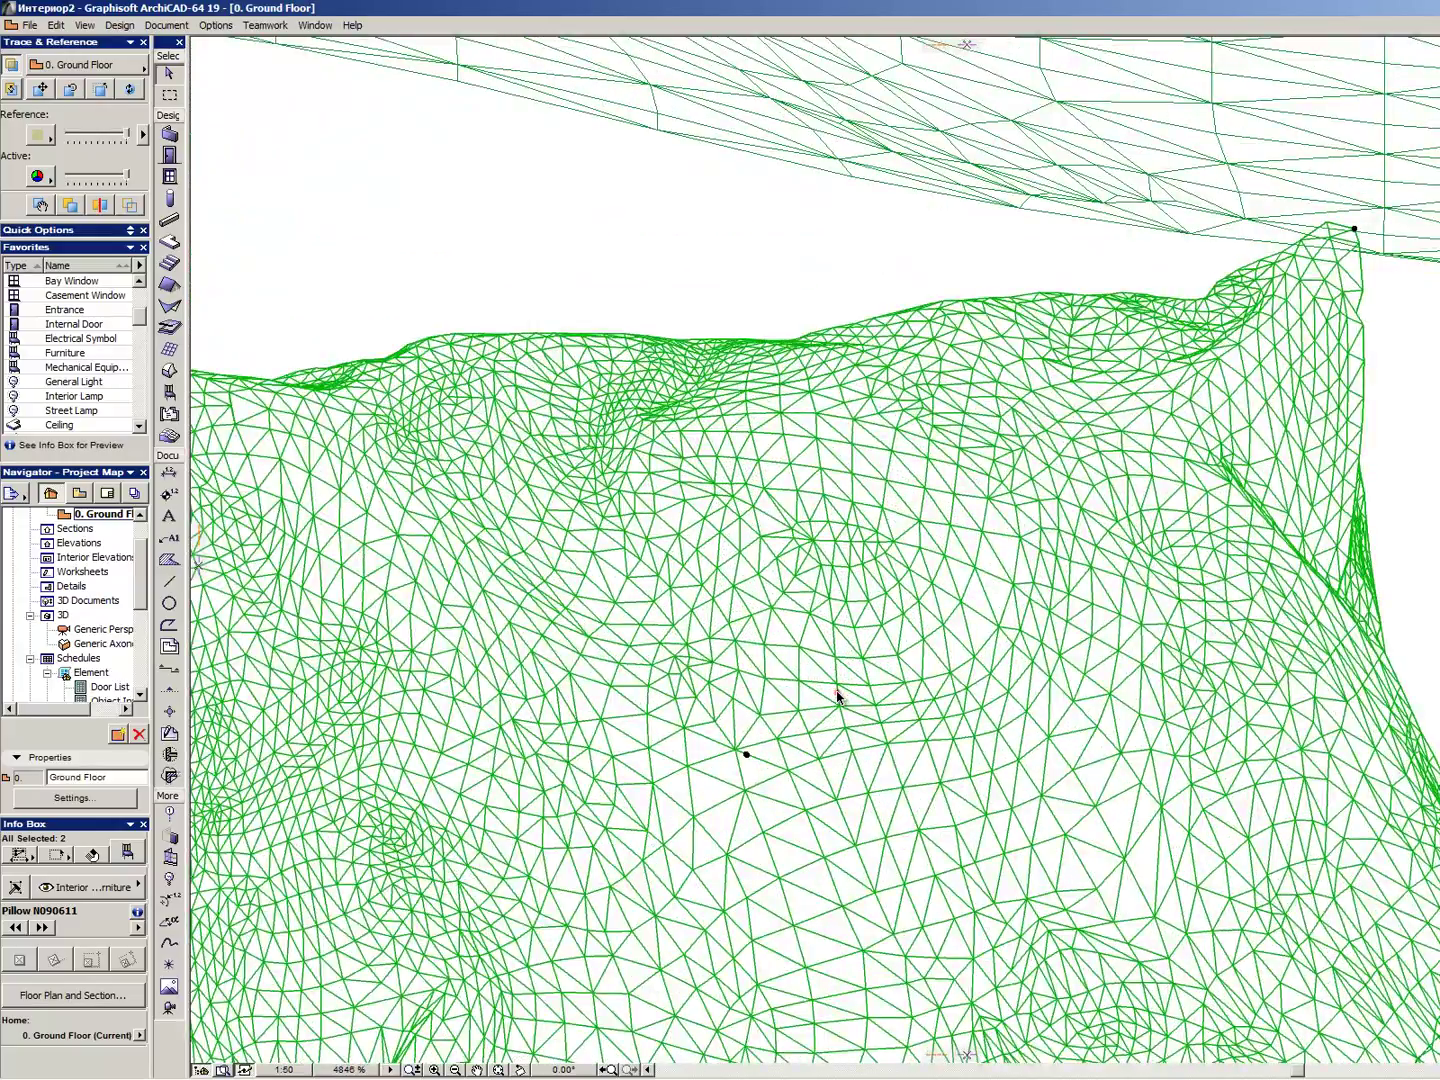
pyautogui.scroll(-9, 838, 697)
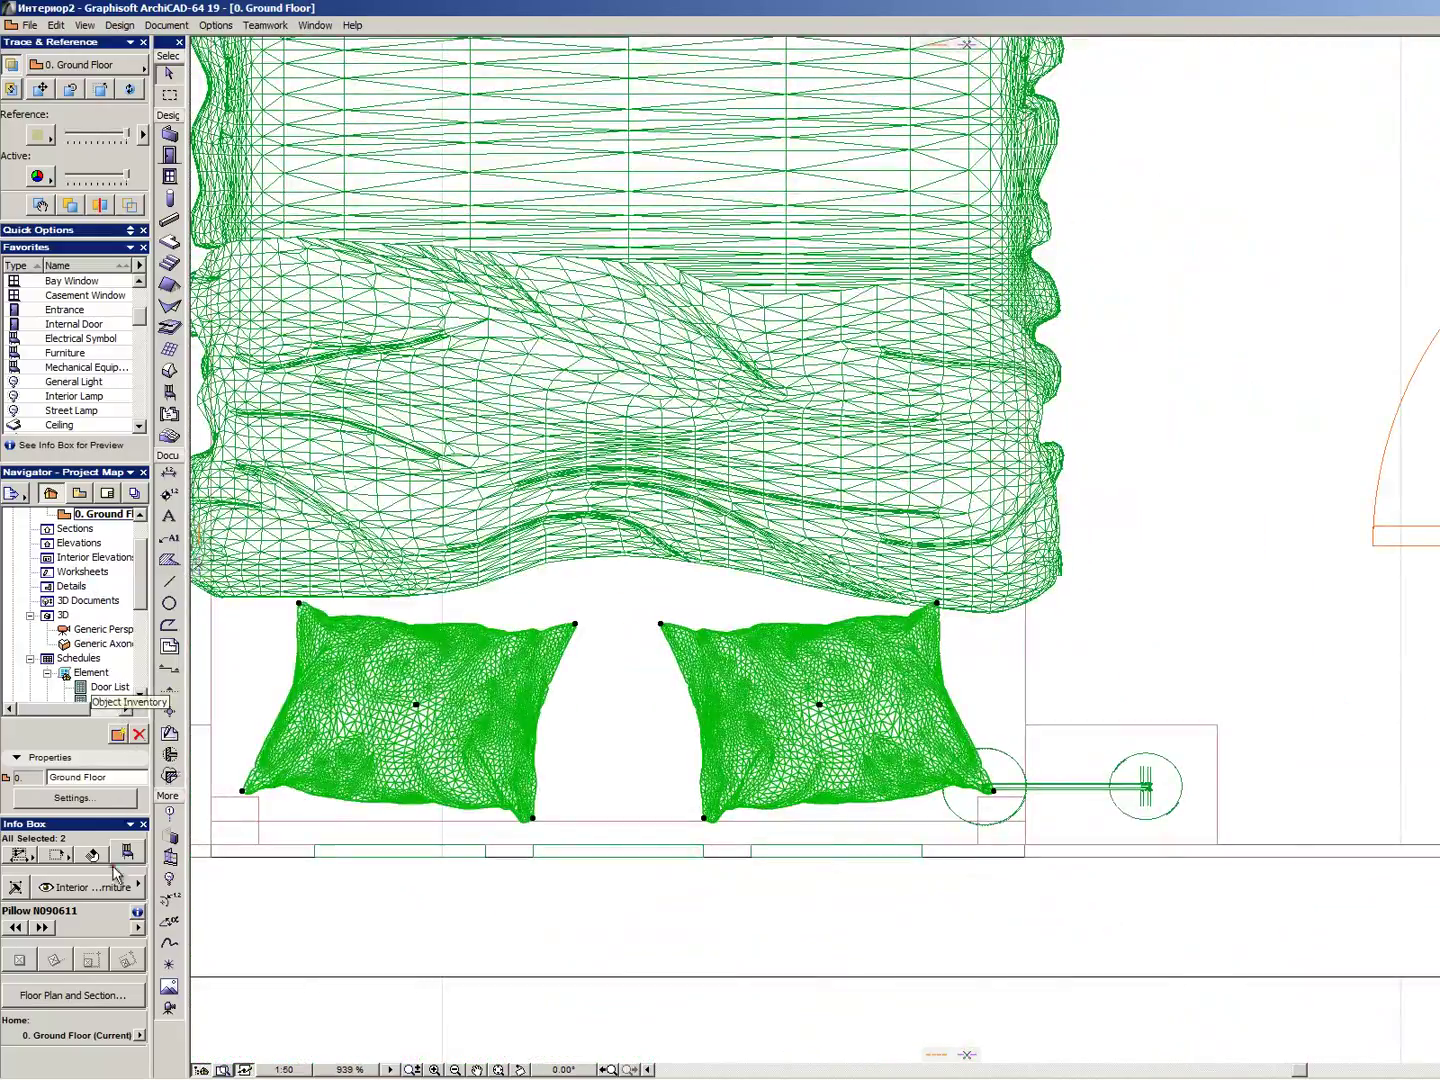
pyautogui.scroll(-3, 257, 851)
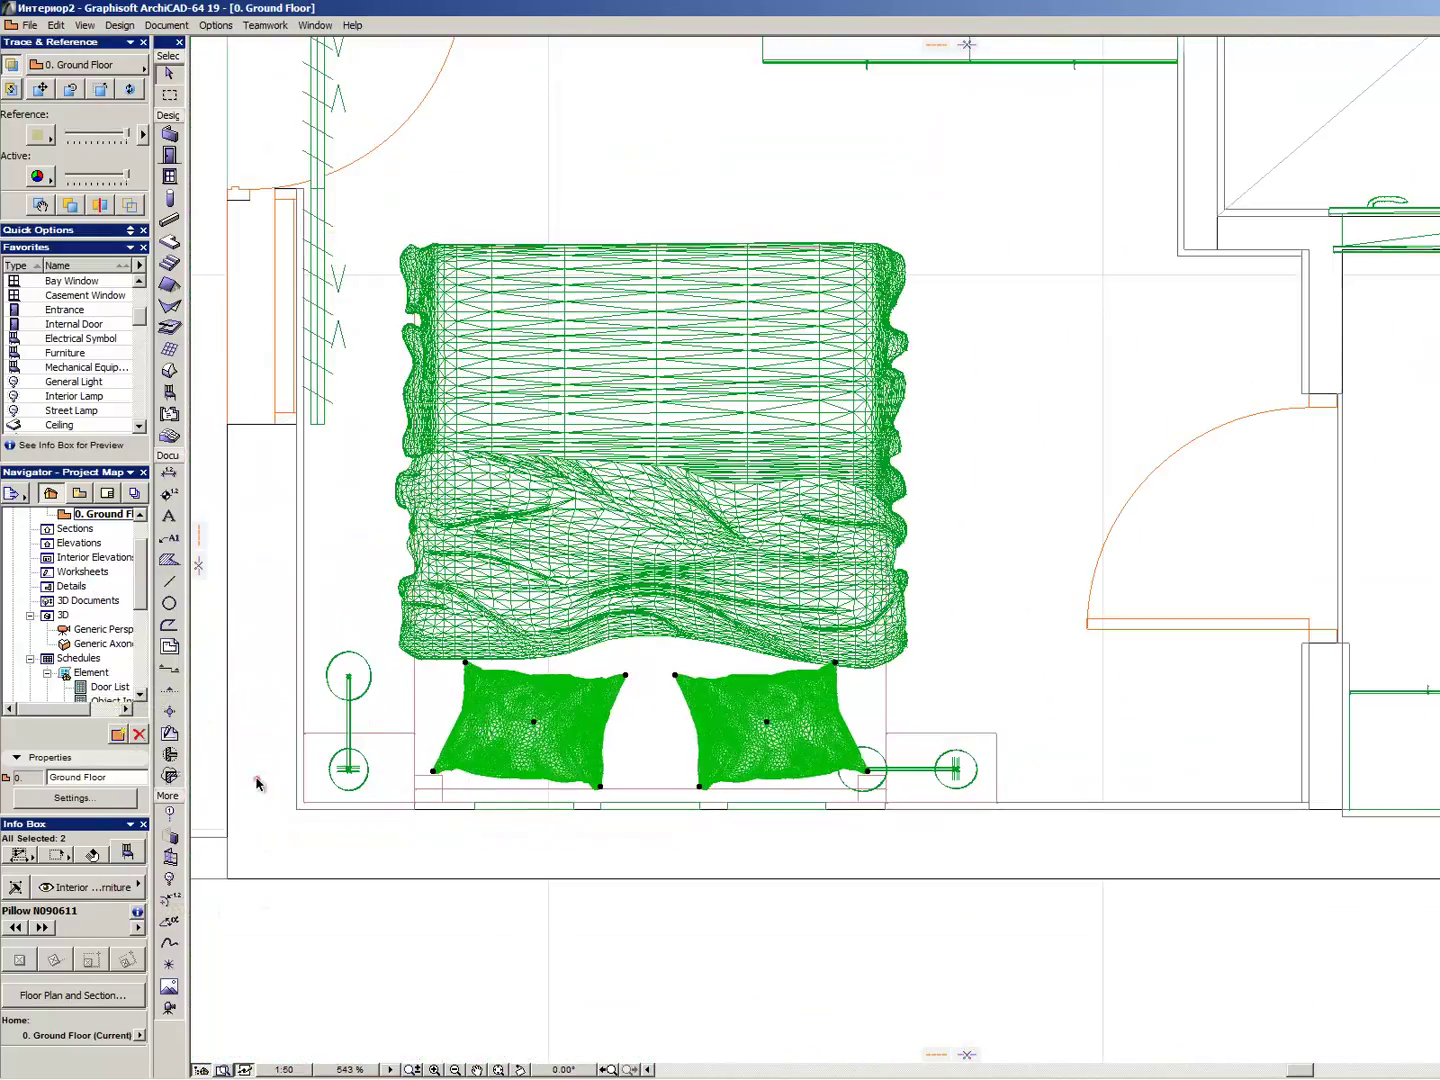
pyautogui.click(105, 890)
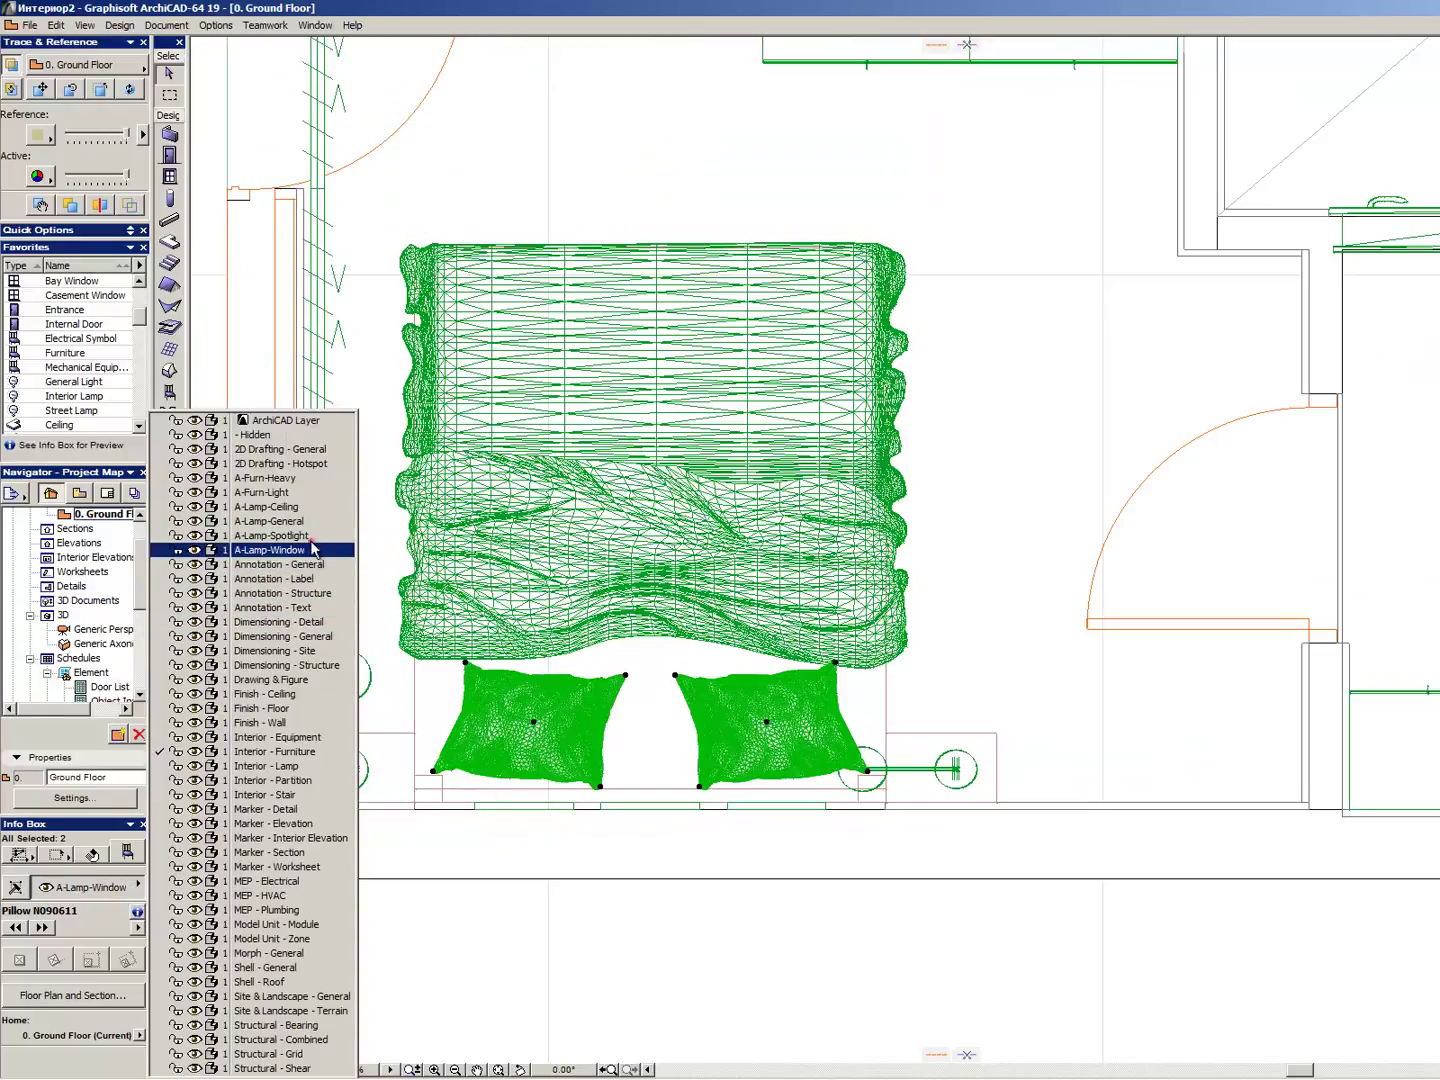
pyautogui.click(306, 479)
# - Try selecting the bed, a fixture, a pillow and all furniture, then clear the selection
pyautogui.click(689, 641)
pyautogui.click(523, 484)
pyautogui.click(640, 640)
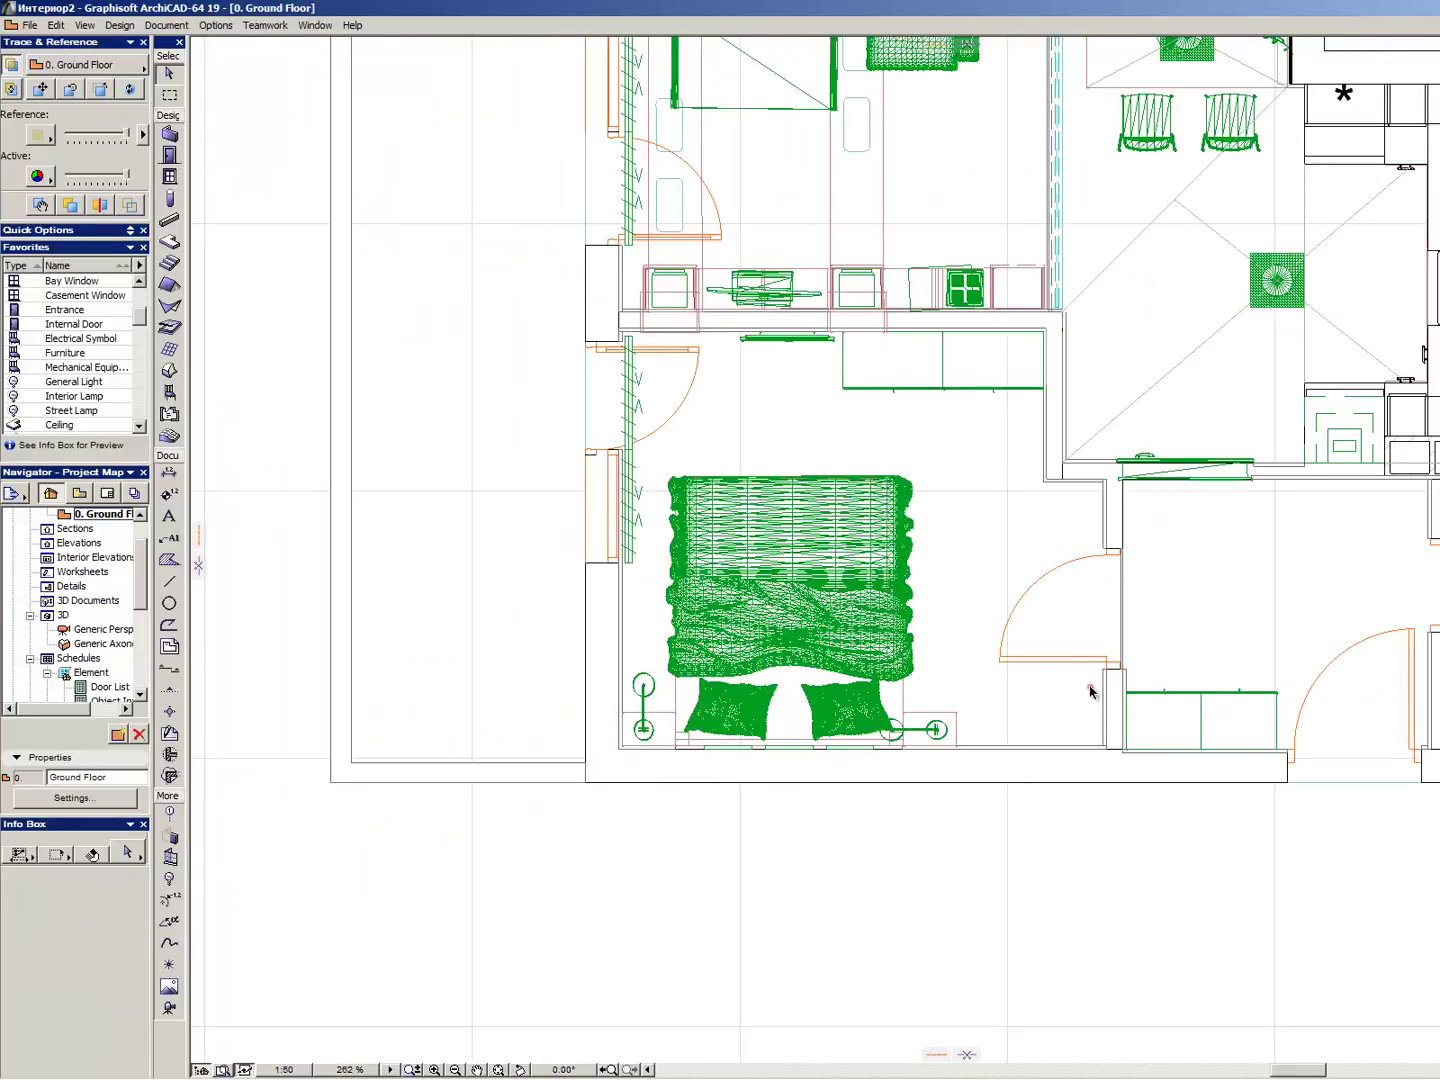
pyautogui.click(931, 722)
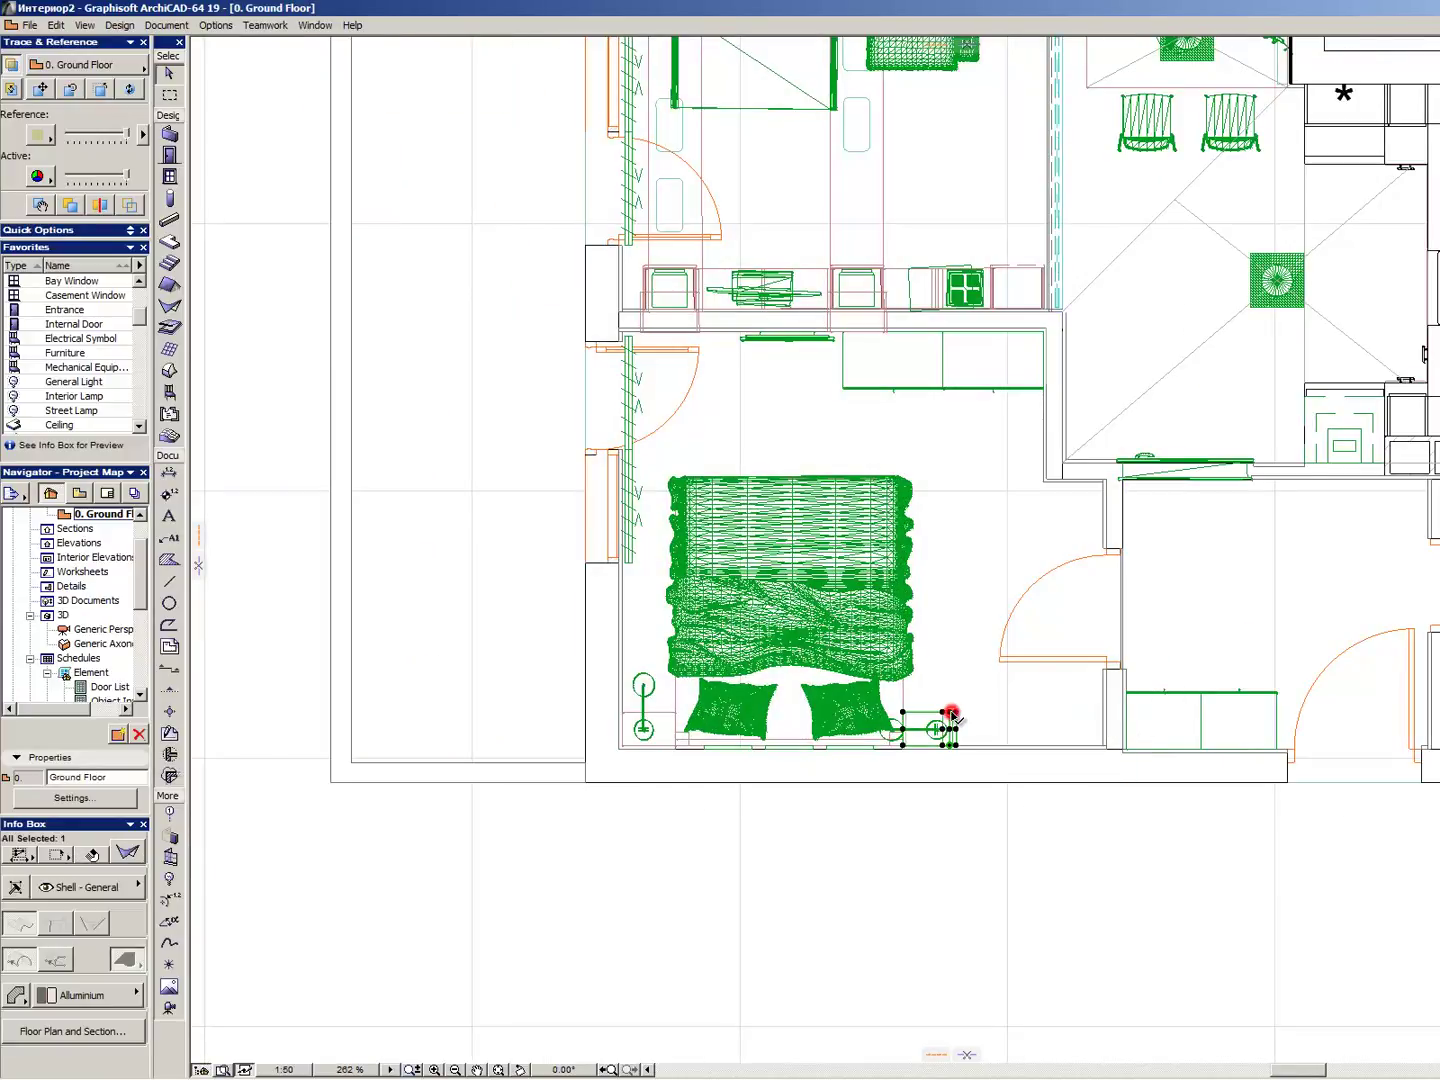
pyautogui.hotkey('ctrl', 'a')
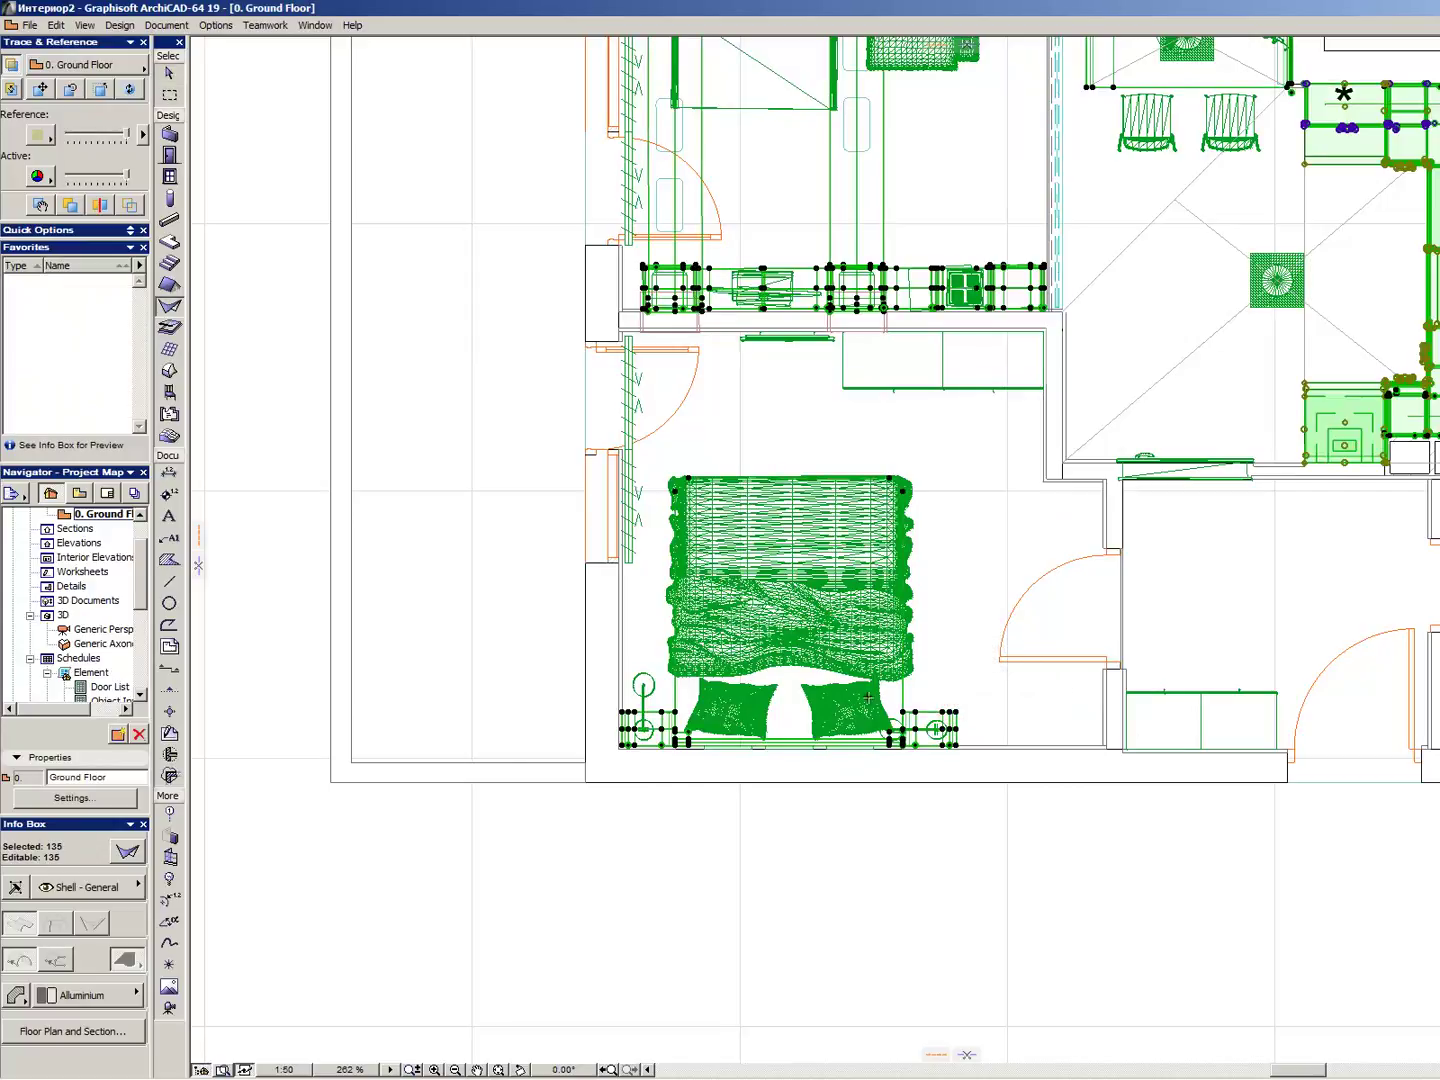
pyautogui.press('Escape')
pyautogui.click(852, 702)
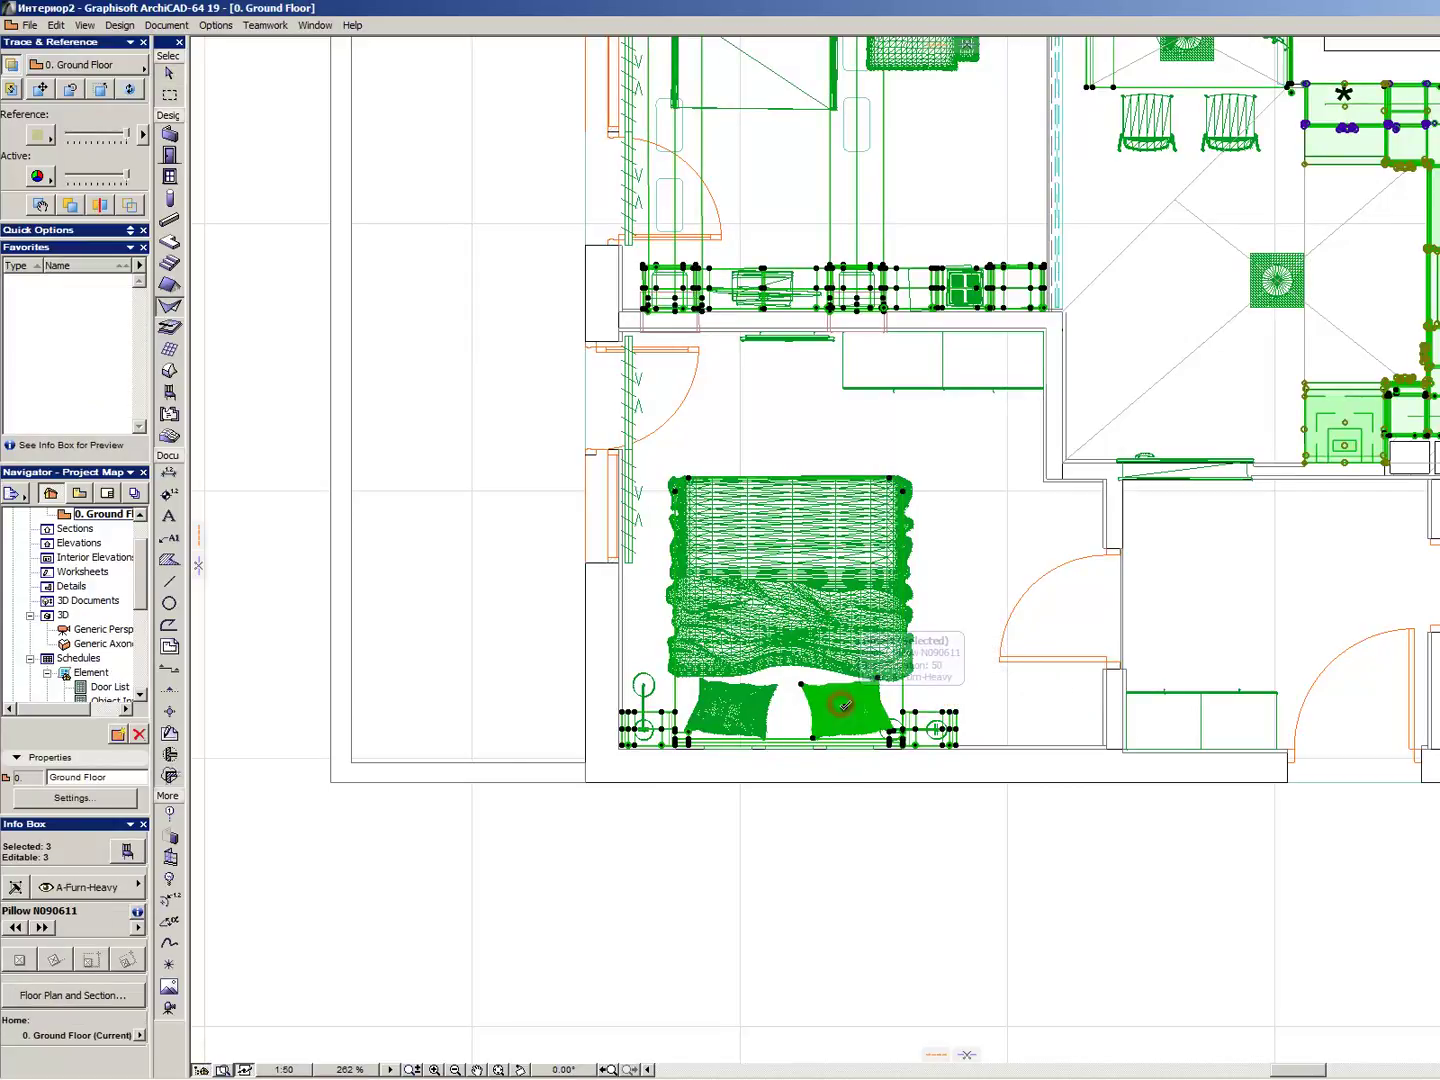
pyautogui.keyDown('alt'); pyautogui.click(851, 703); pyautogui.keyUp('alt')
pyautogui.hotkey('ctrl', 'a')
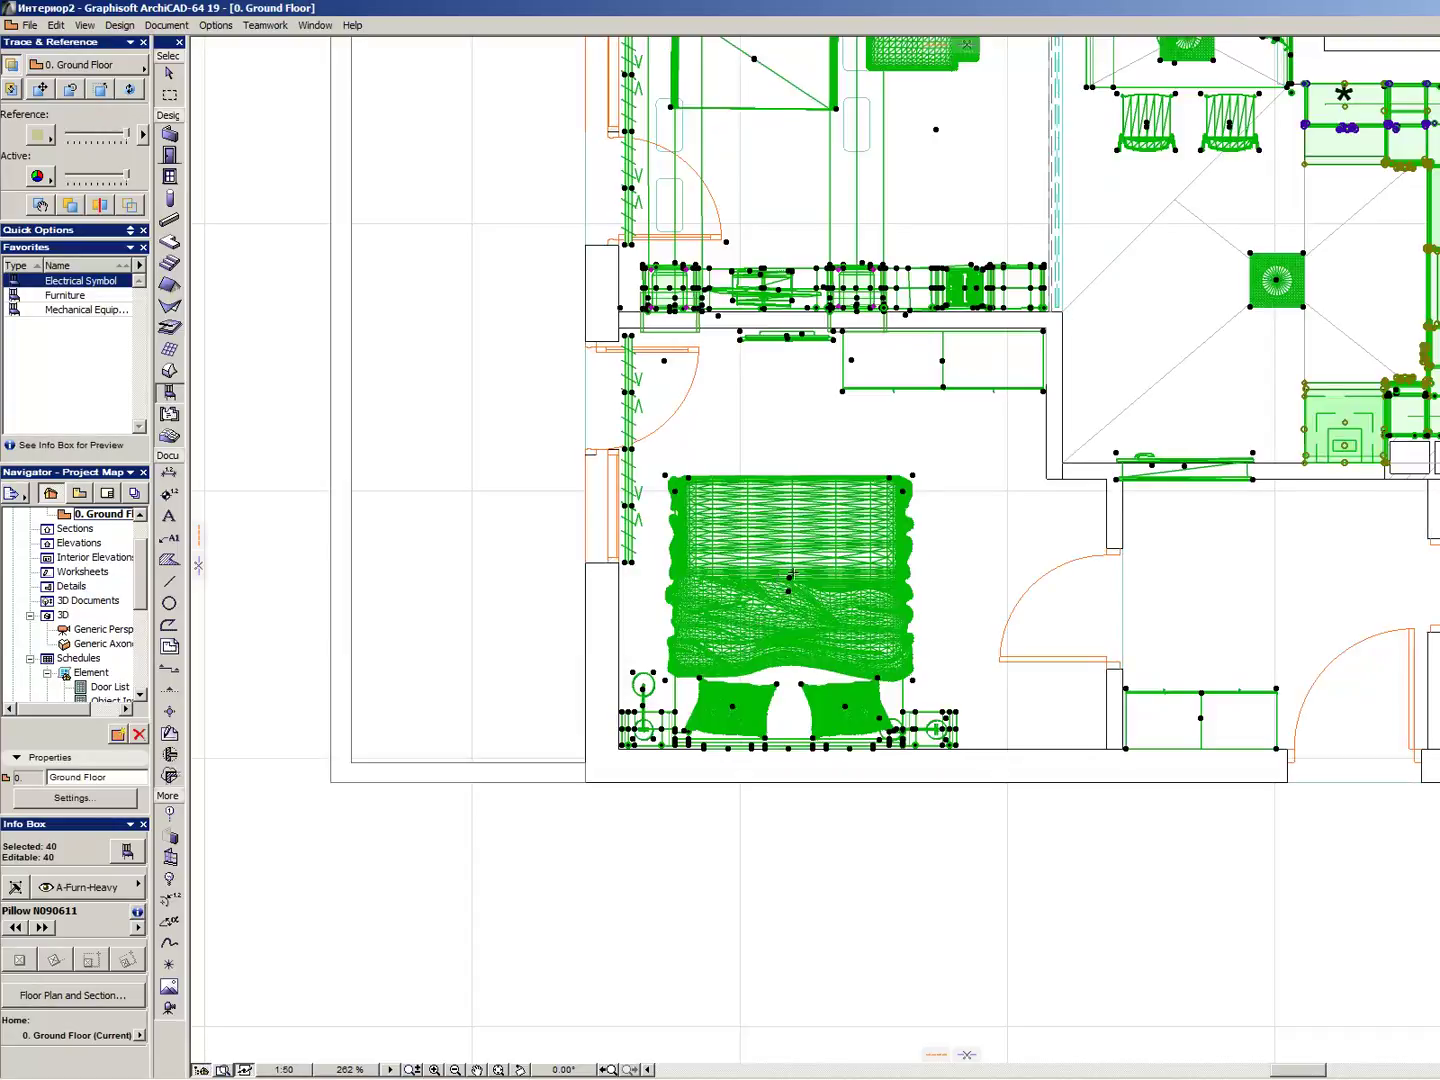
pyautogui.press('Escape')
pyautogui.scroll(2, 1373, 593)
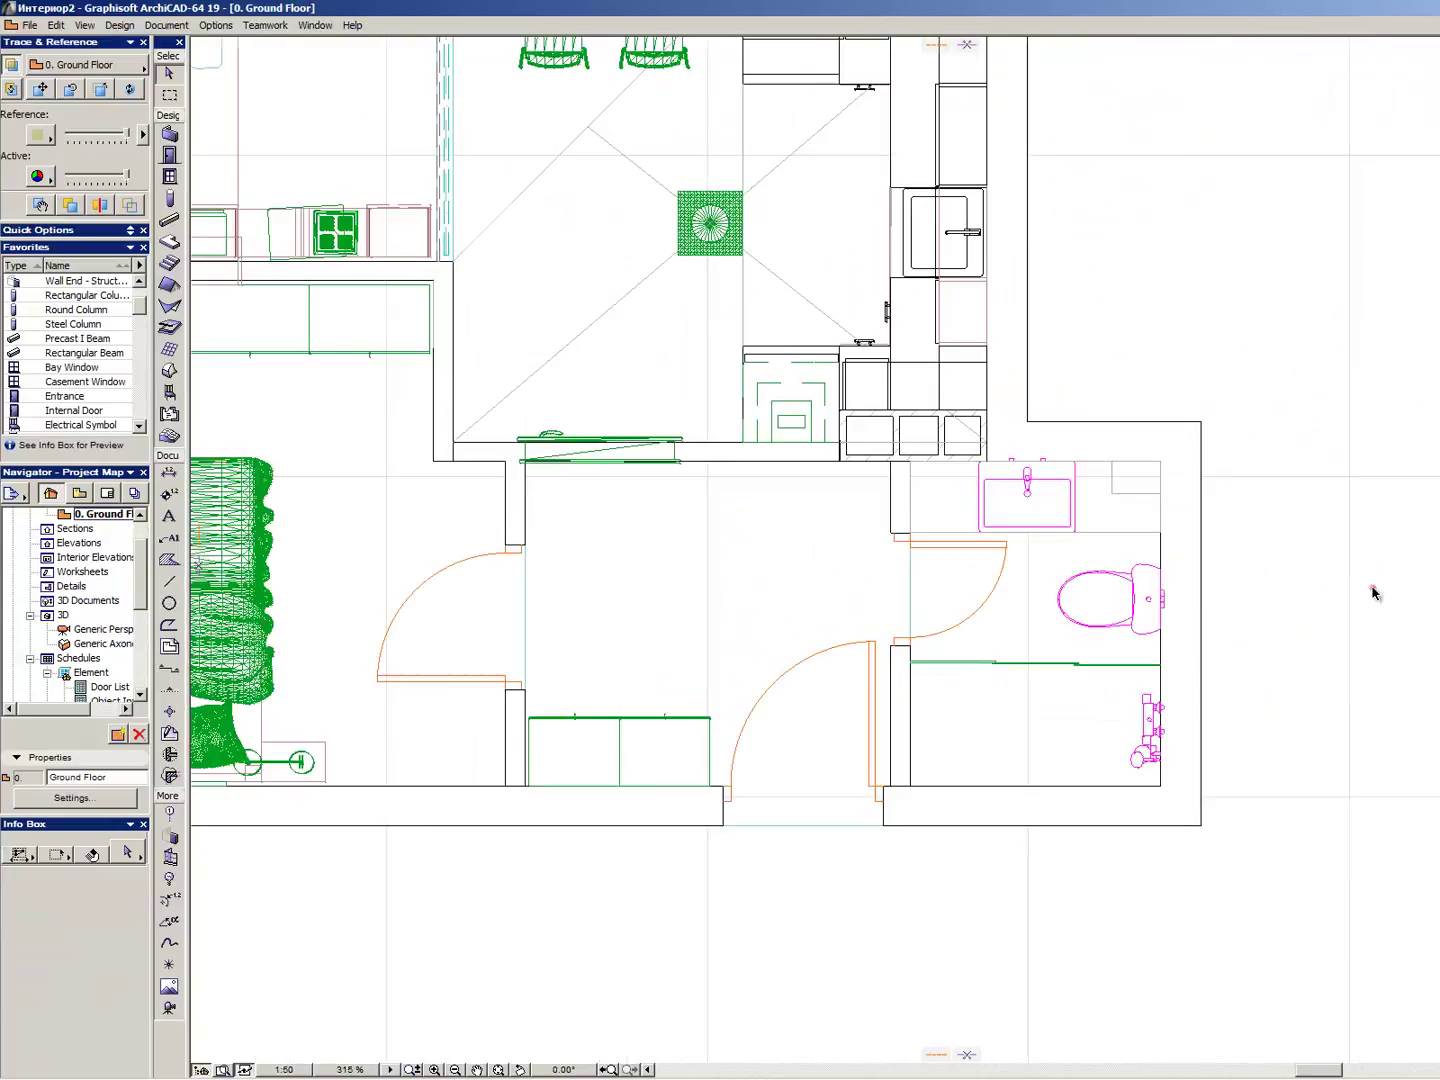
# - Assign the toilet, basin and shower kit to a layer through their Object Settings
pyautogui.click(1156, 605)
pyautogui.keyDown('shift'); pyautogui.click(1013, 464); pyautogui.keyUp('shift')
pyautogui.keyDown('shift'); pyautogui.click(1148, 742); pyautogui.keyUp('shift')
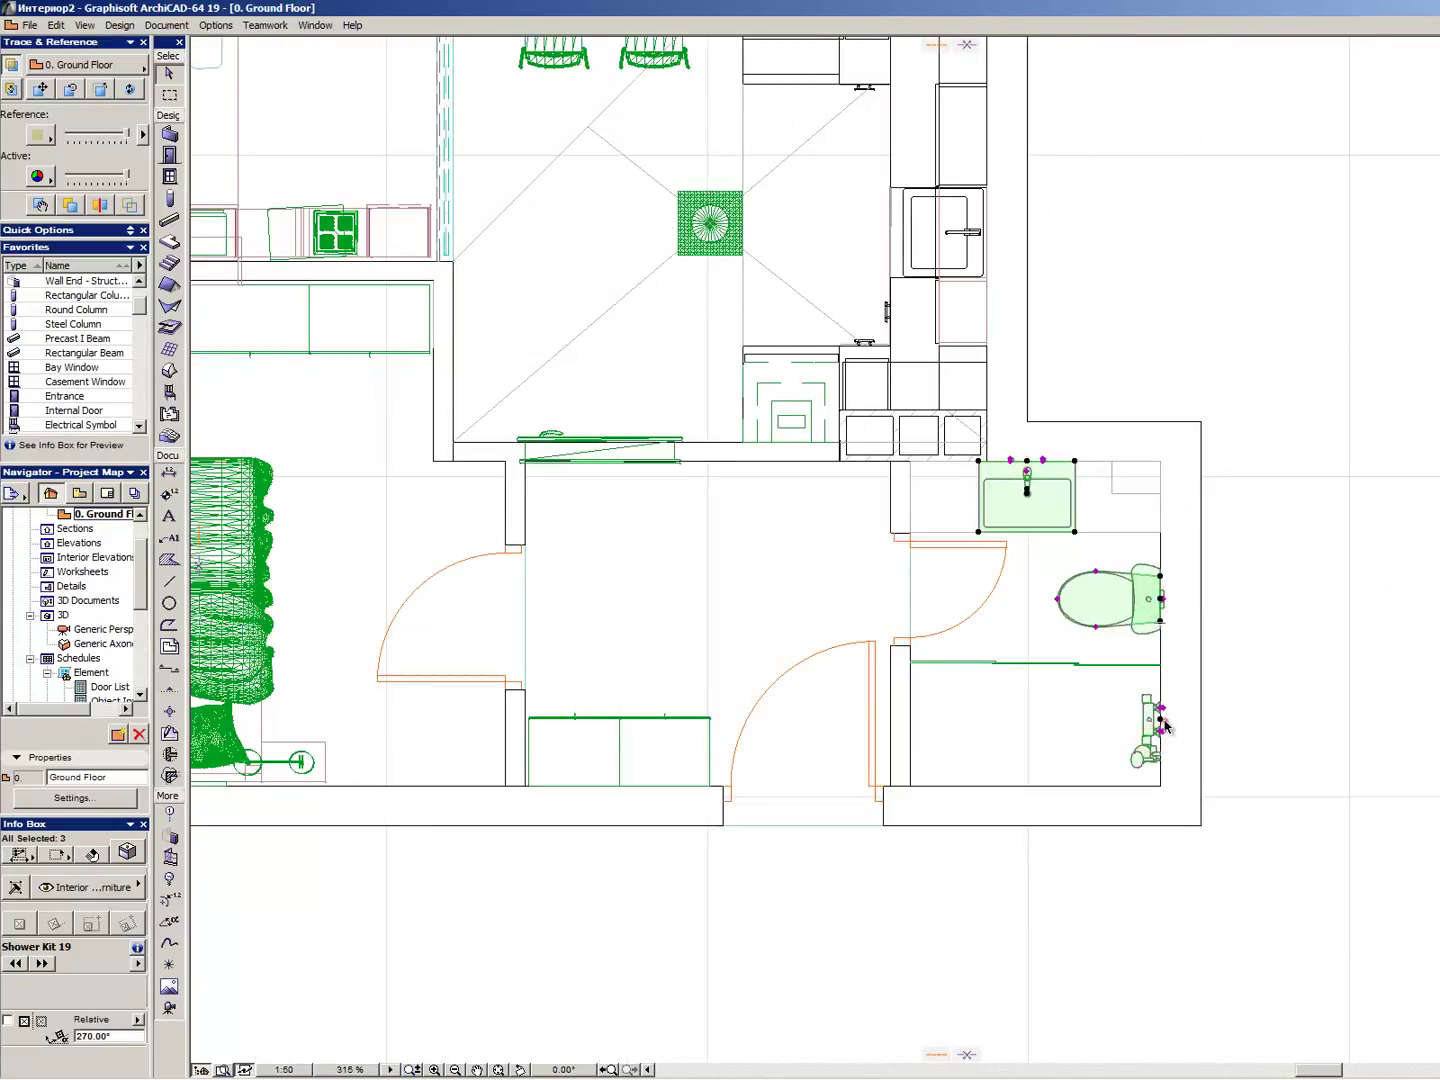
pyautogui.doubleClick(1160, 722)
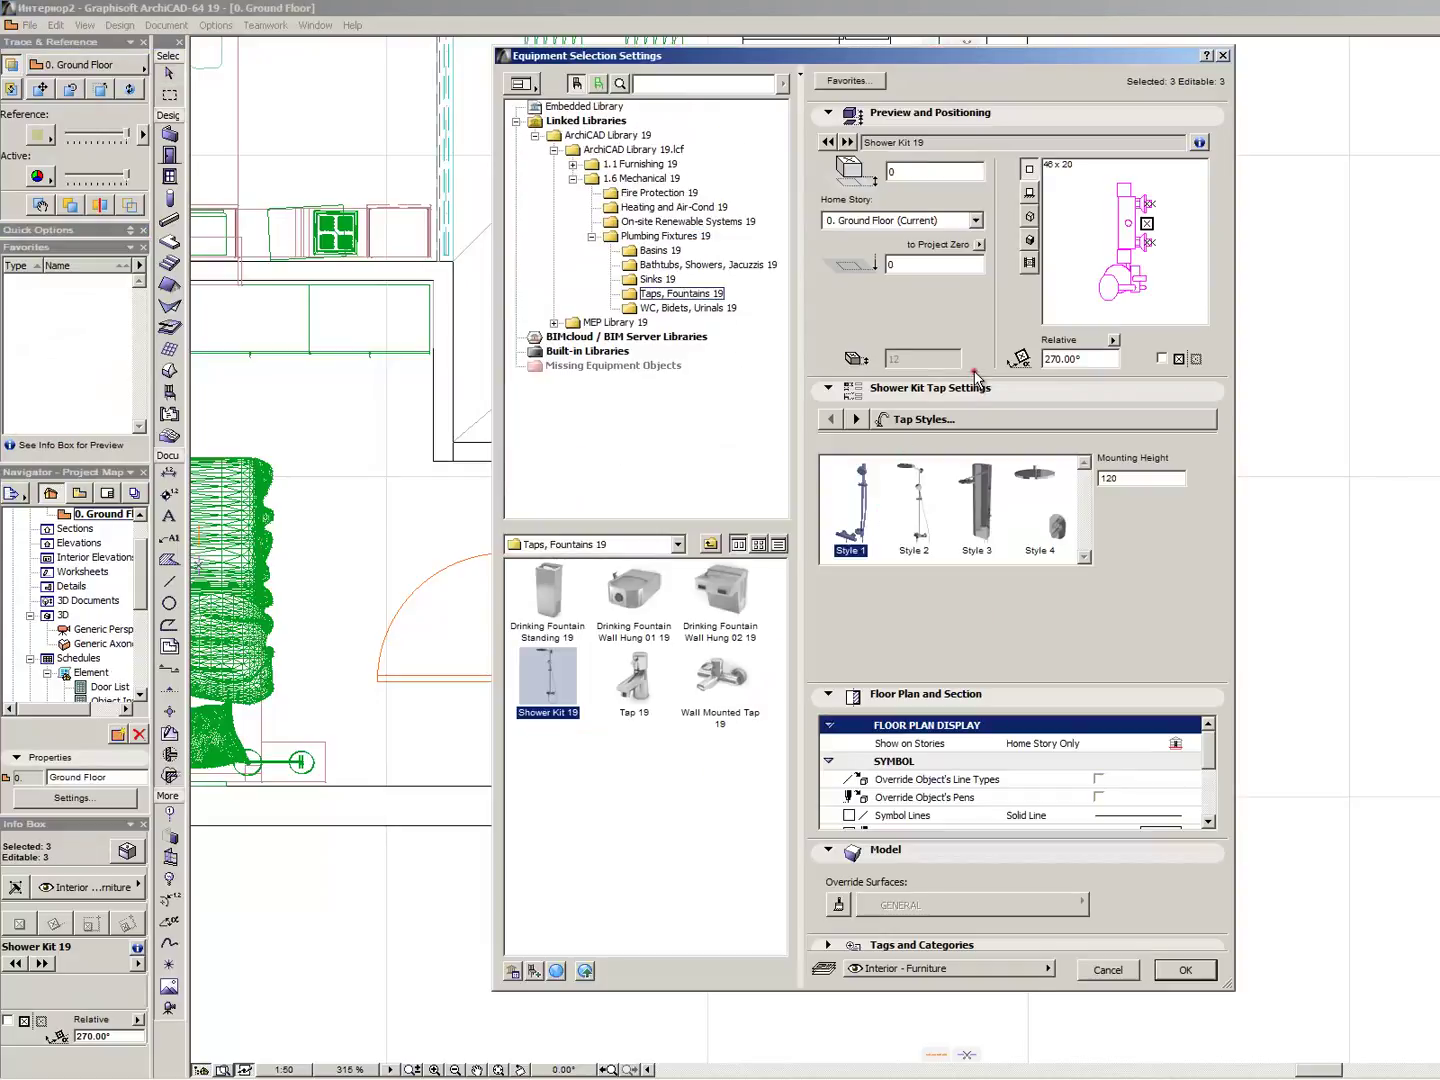
pyautogui.click(941, 972)
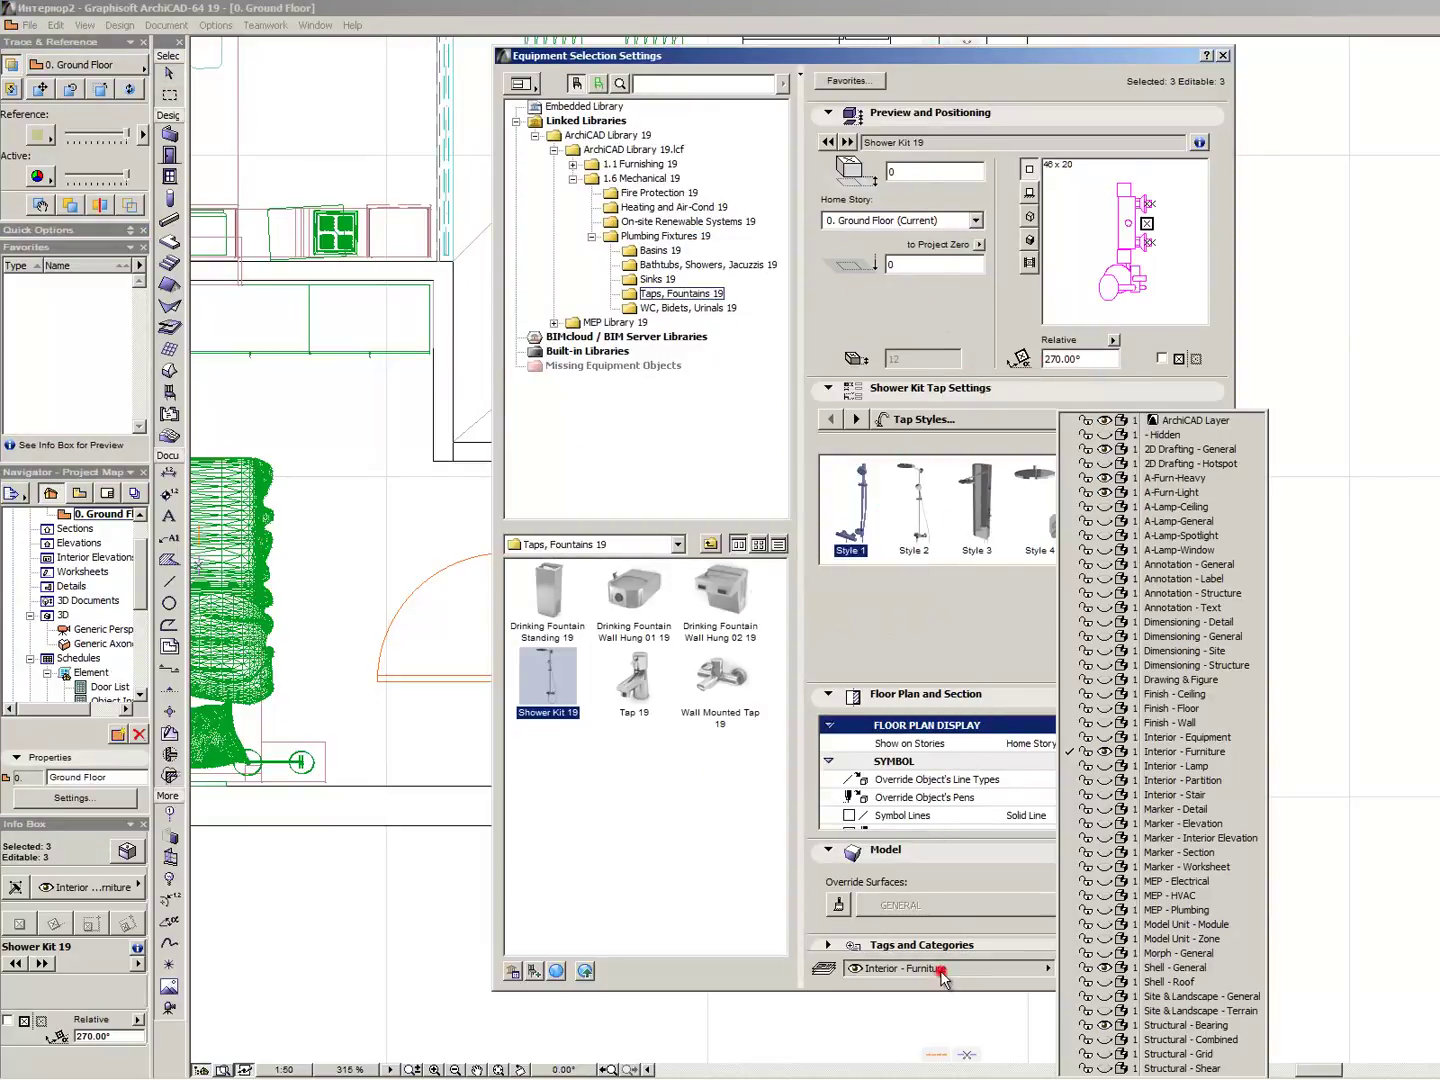
pyautogui.click(1205, 766)
pyautogui.press('Return')
pyautogui.press('Escape')
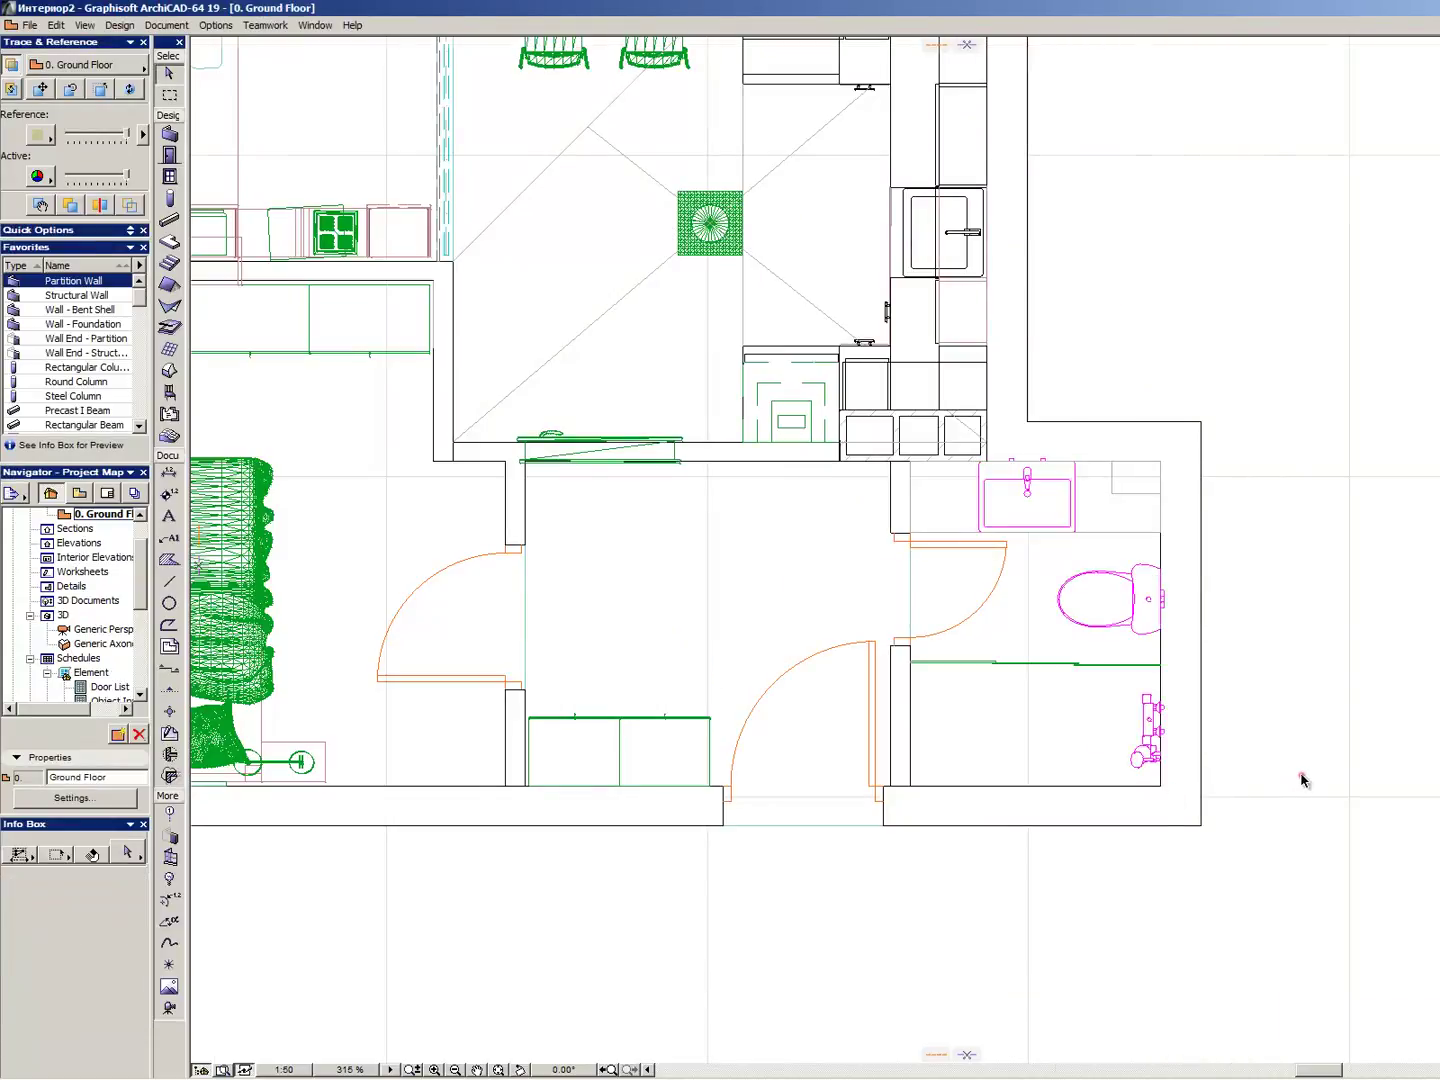
# - Marquee-select the dining ceiling lamp and keep it on the Interior - Furniture layer
pyautogui.scroll(-5, 1286, 765)
pyautogui.scroll(5, 1056, 616)
pyautogui.scroll(-1, 1250, 690)
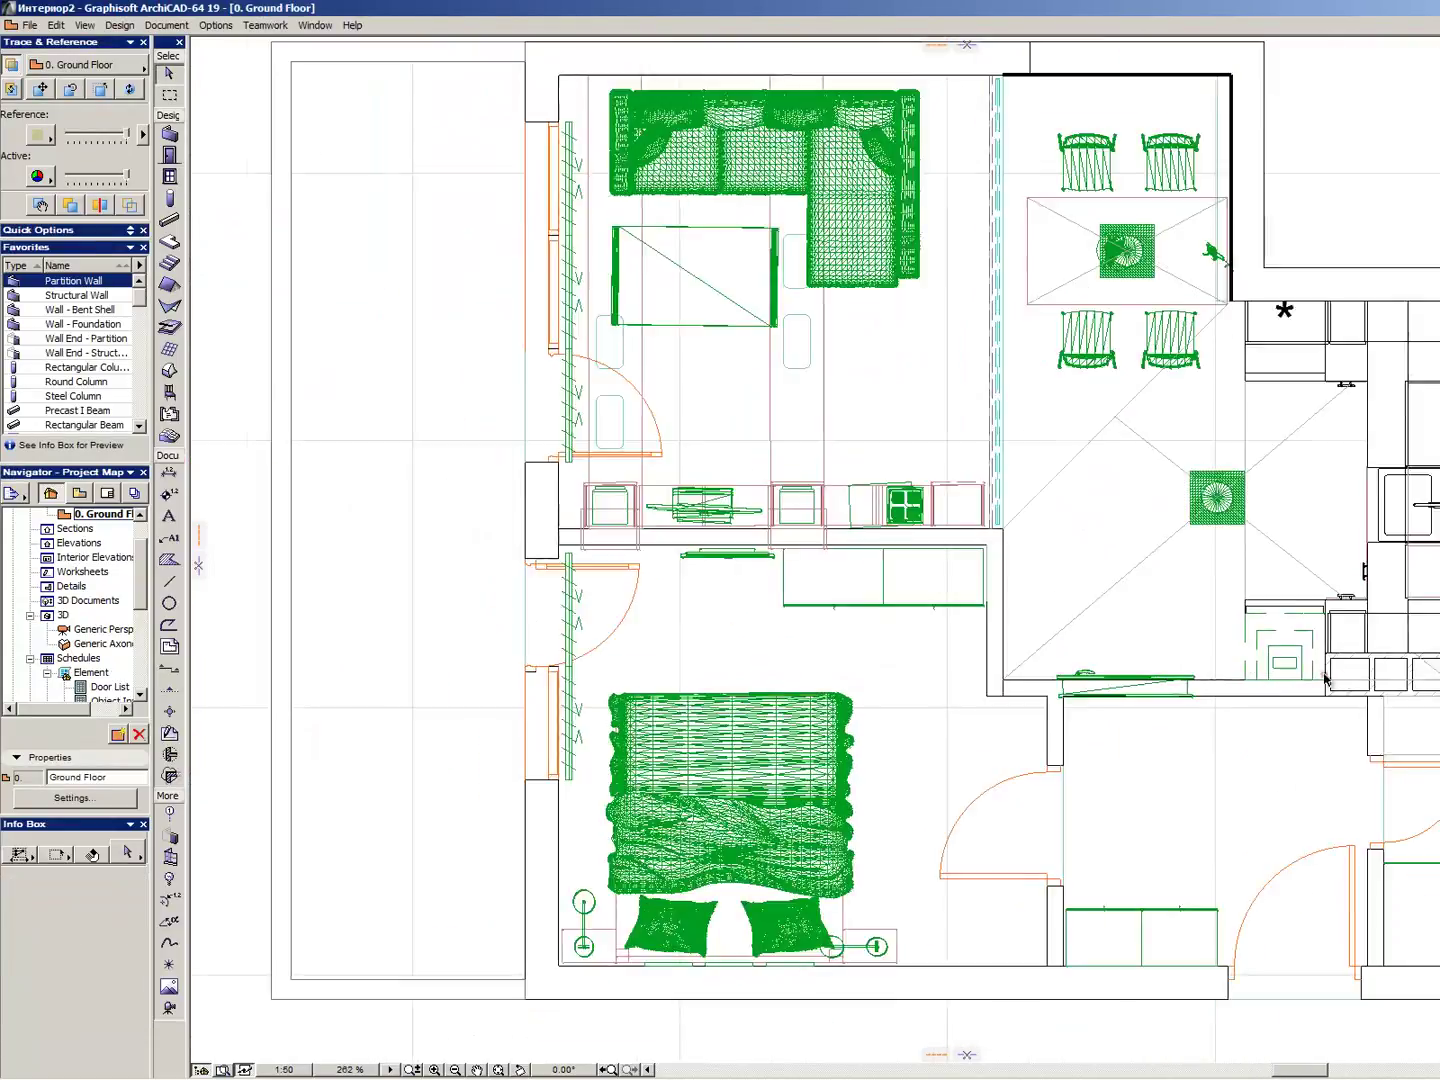
pyautogui.scroll(2, 1205, 650)
pyautogui.scroll(-3, 1181, 628)
pyautogui.scroll(-1, 1182, 628)
pyautogui.scroll(4, 1083, 514)
pyautogui.moveTo(1165, 508); pyautogui.dragTo(1340, 681)
pyautogui.scroll(-3, 1196, 660)
pyautogui.scroll(3, 1196, 661)
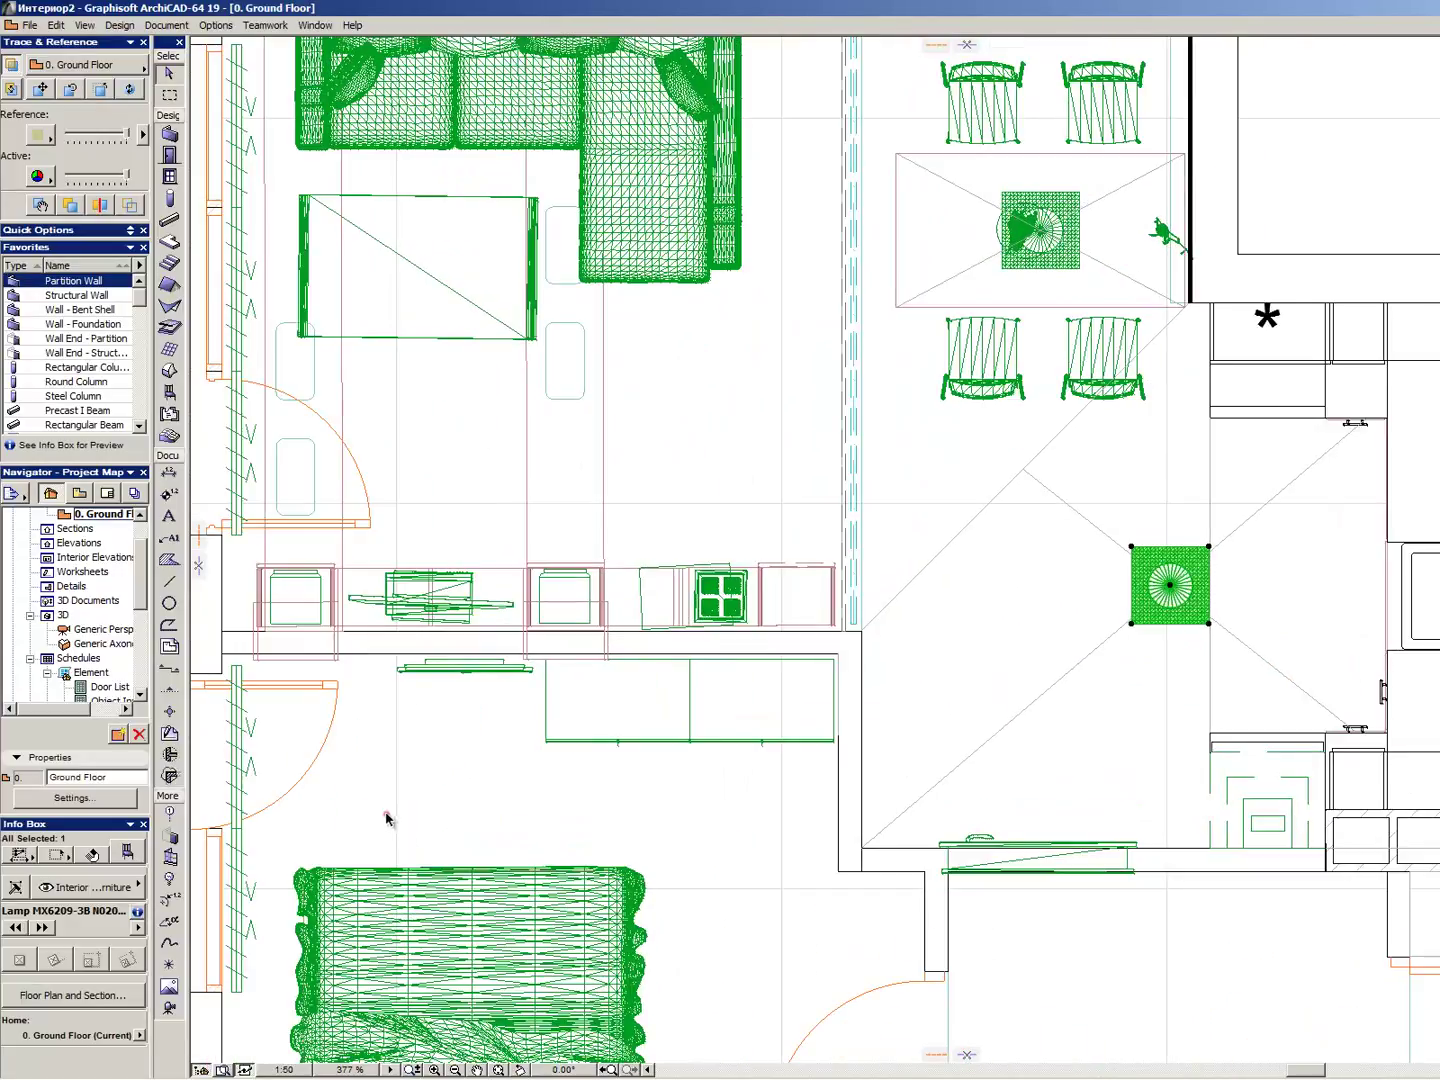
pyautogui.click(132, 884)
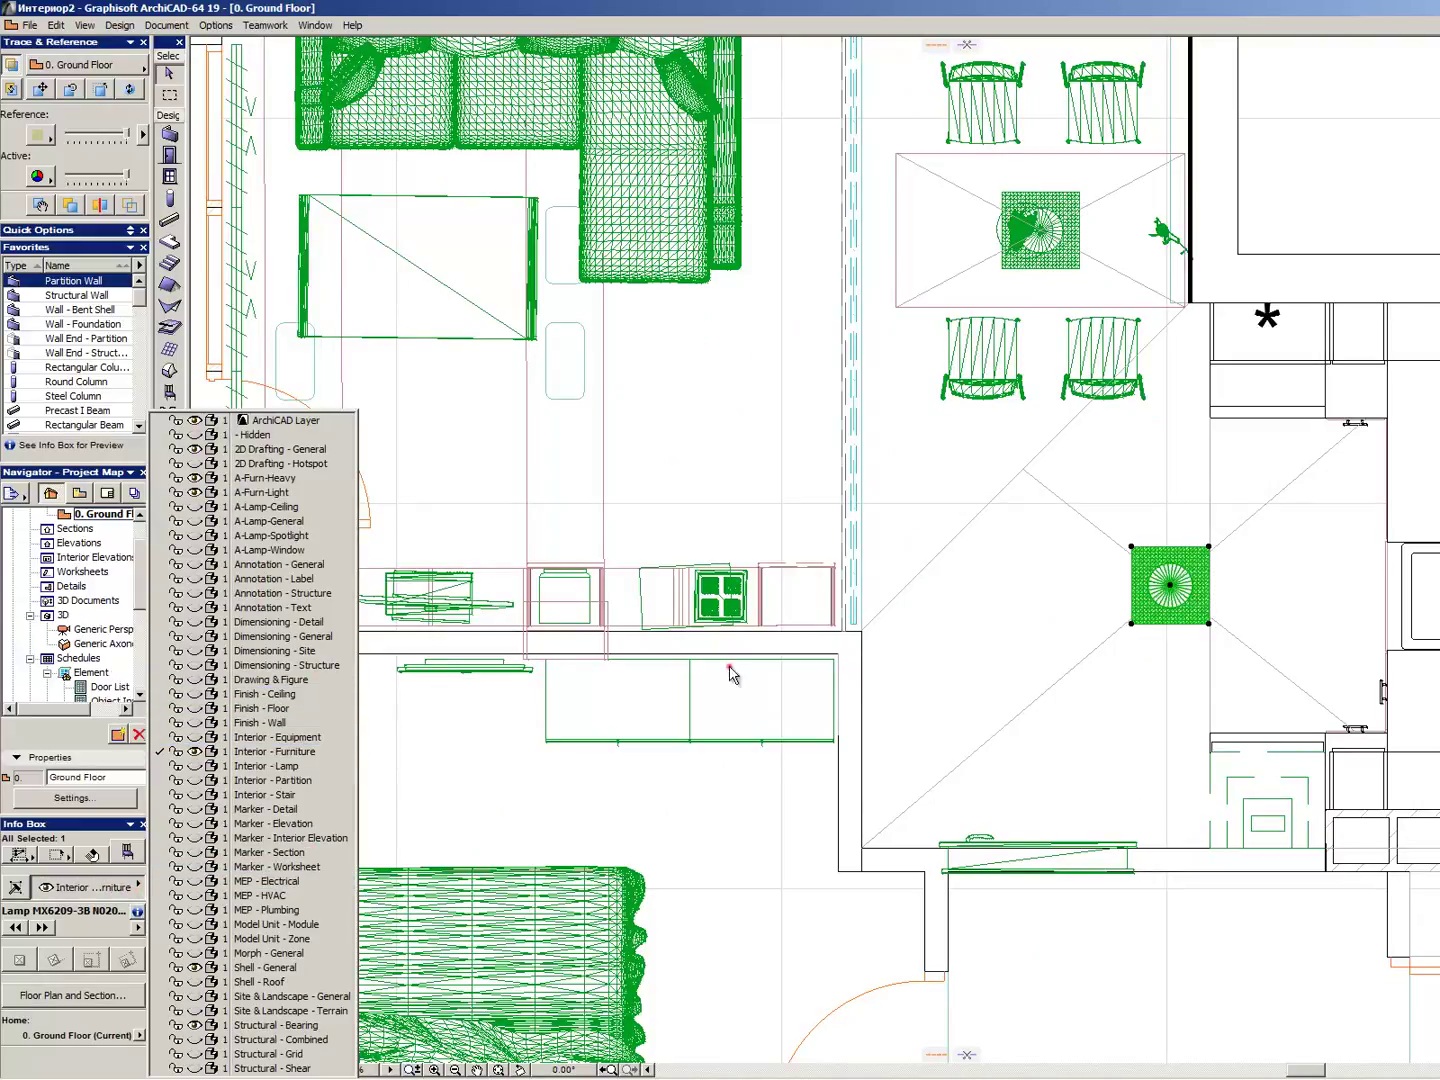
pyautogui.click(1077, 579)
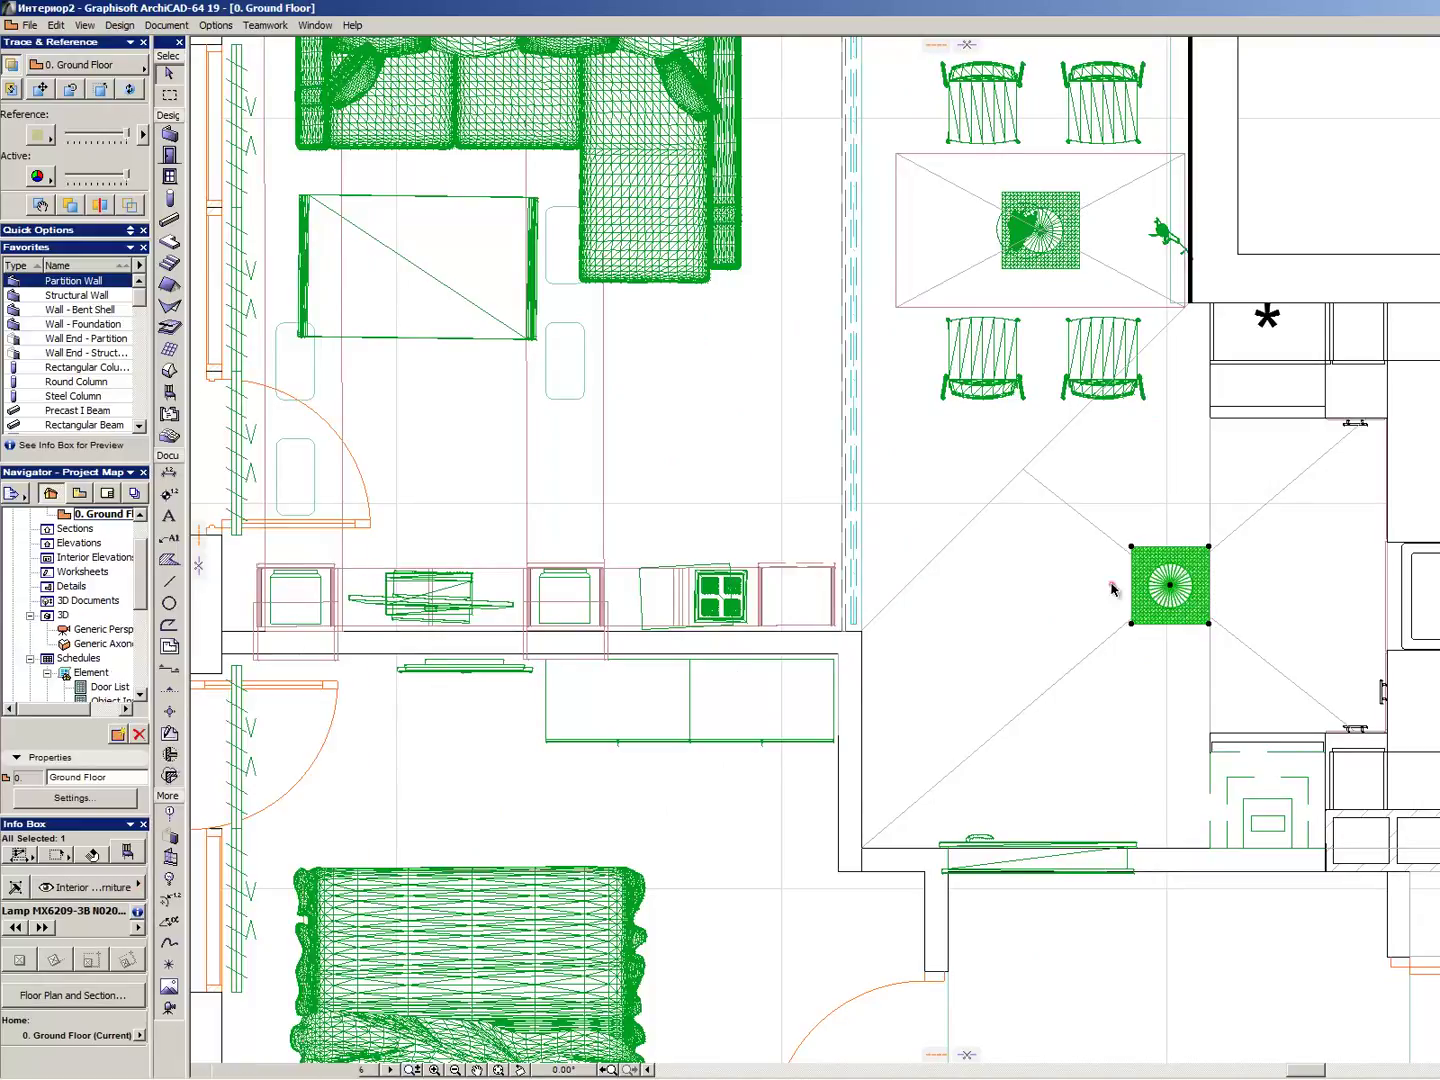
# - Show only the selected lamp in the 3D window and begin a zoom area
pyautogui.rightClick(1060, 581)
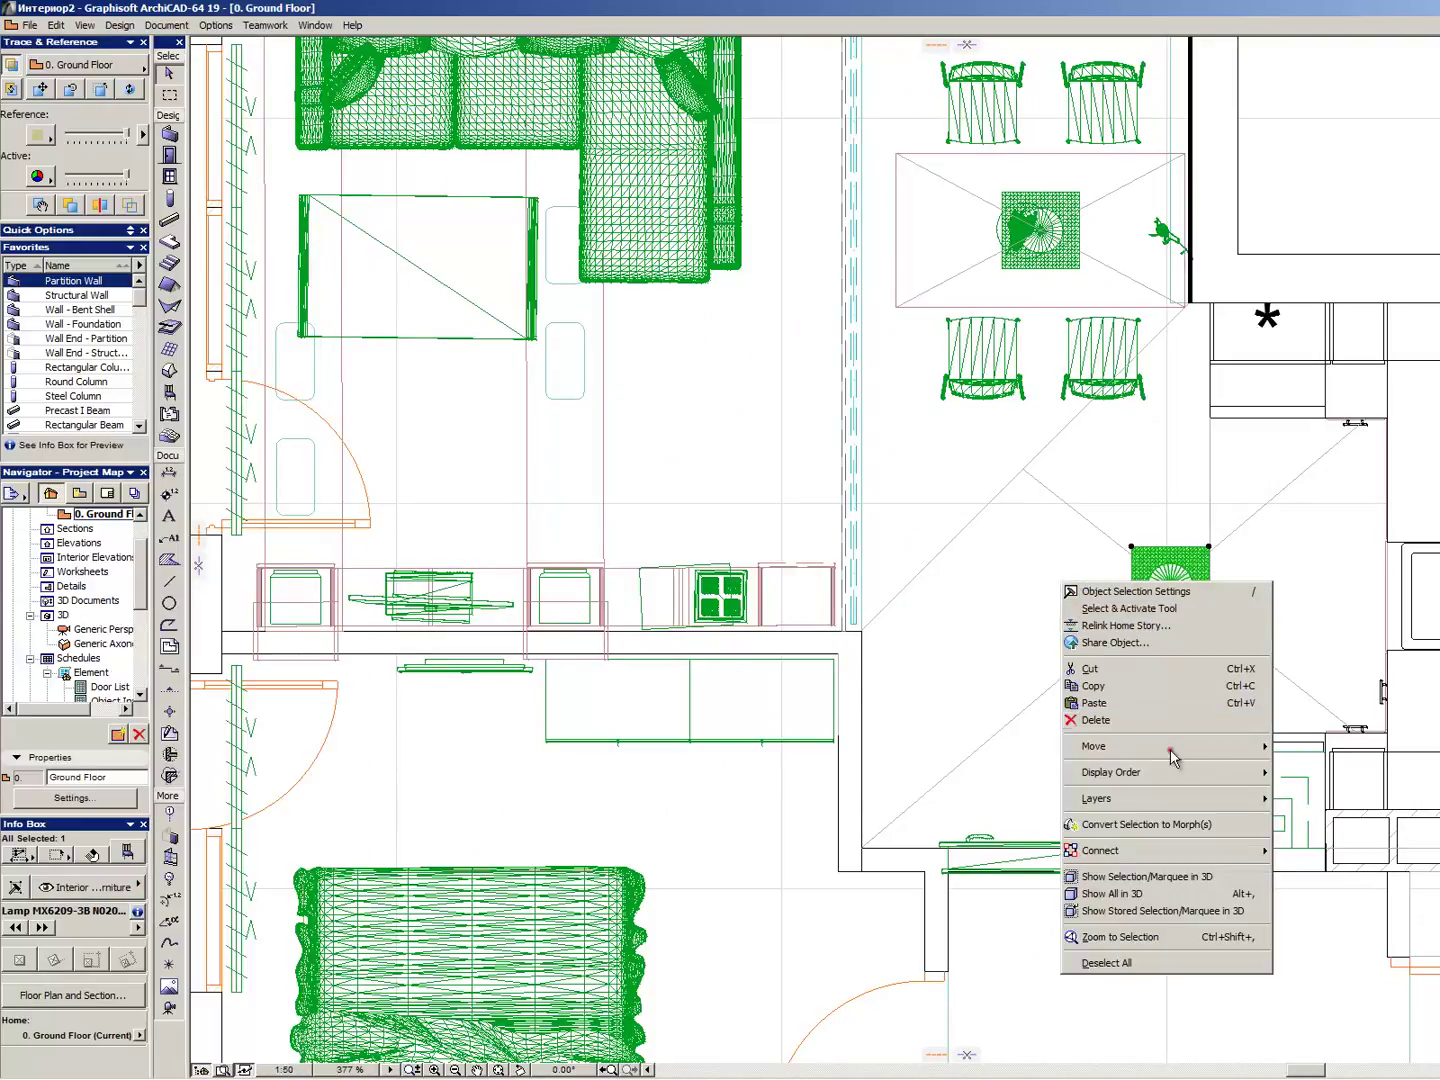
pyautogui.click(1150, 877)
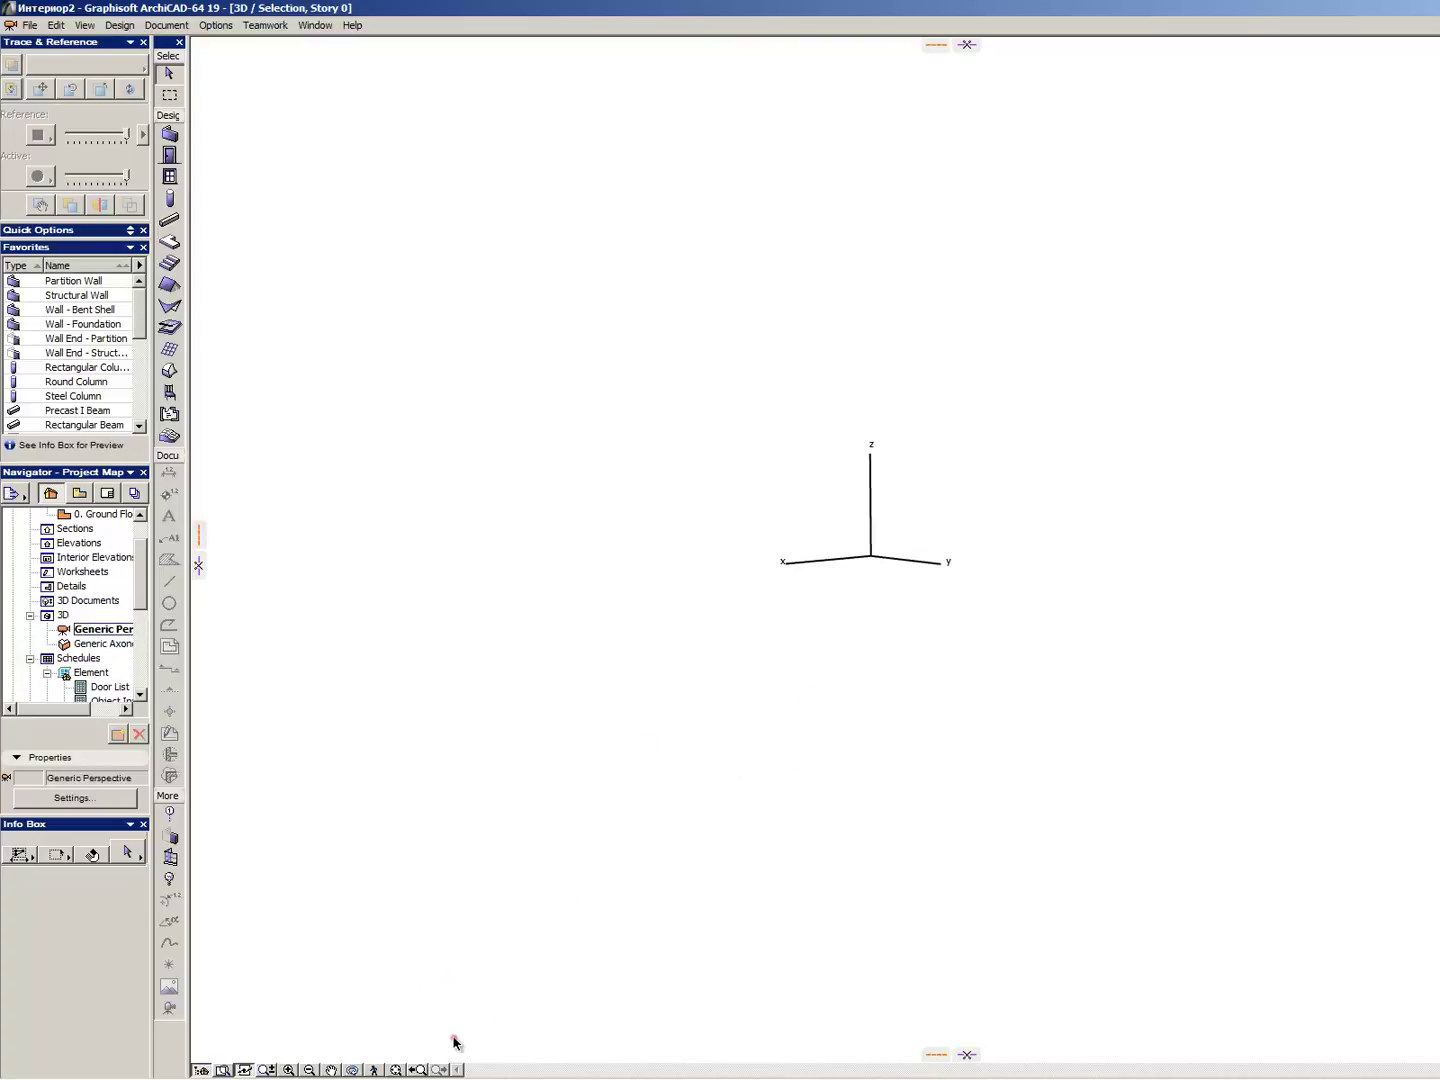
pyautogui.click(397, 1070)
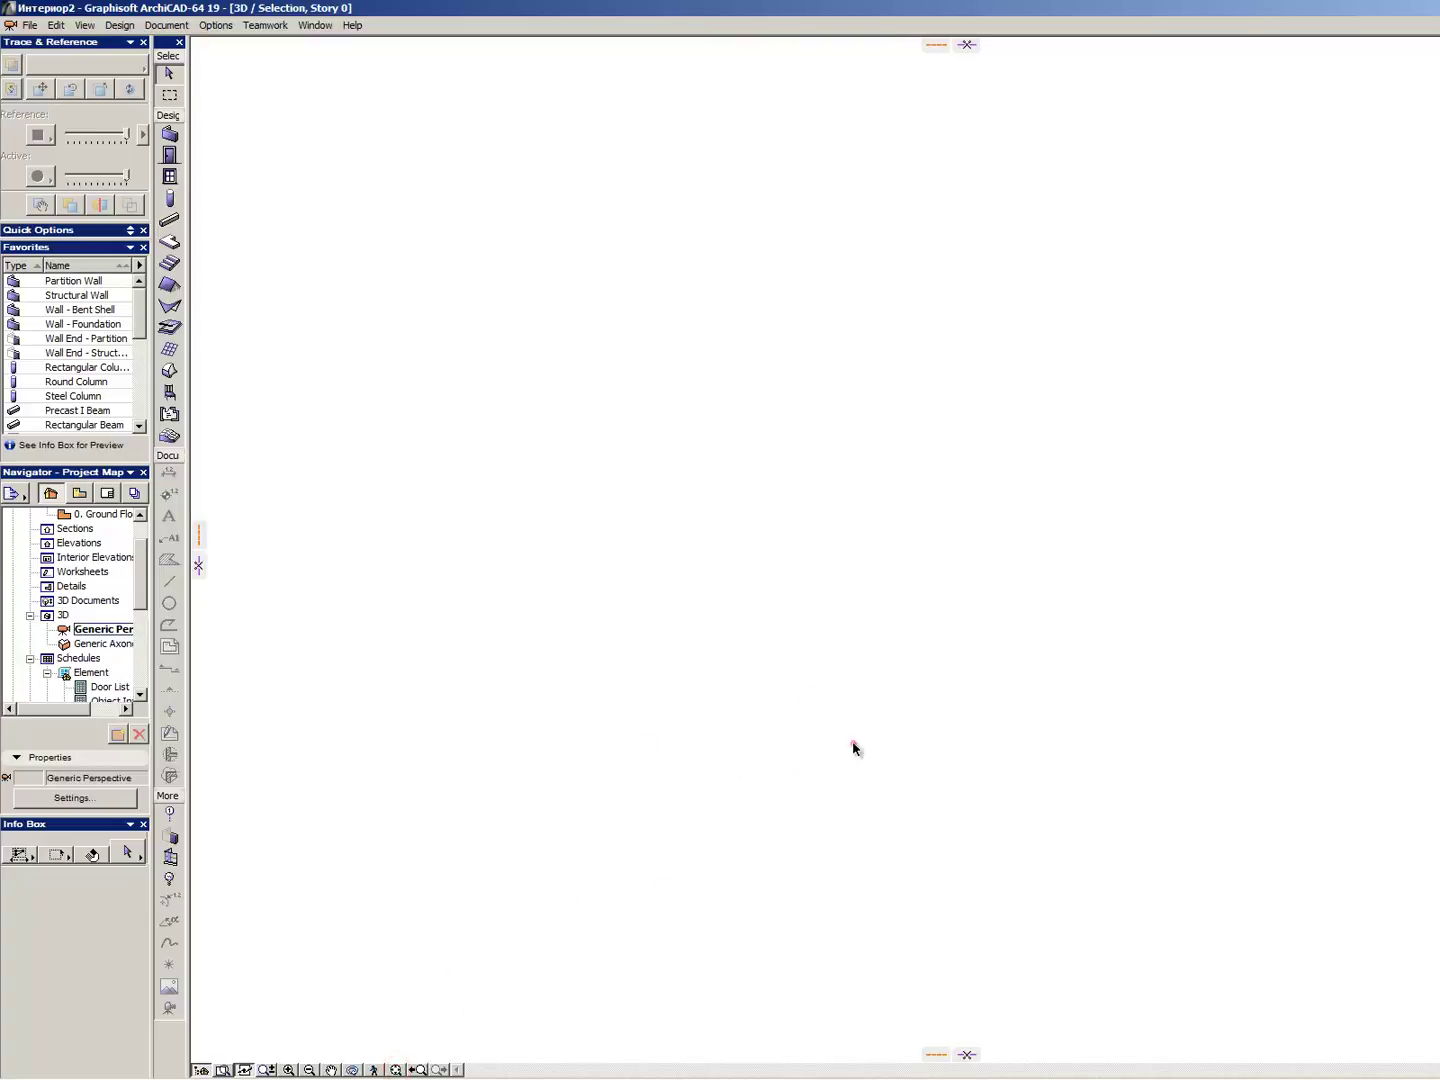
pyautogui.click(616, 361)
# - Finish the 3D zoom area and return to the Ground Floor plan
pyautogui.click(1102, 736)
pyautogui.click(592, 403)
pyautogui.press('F2')
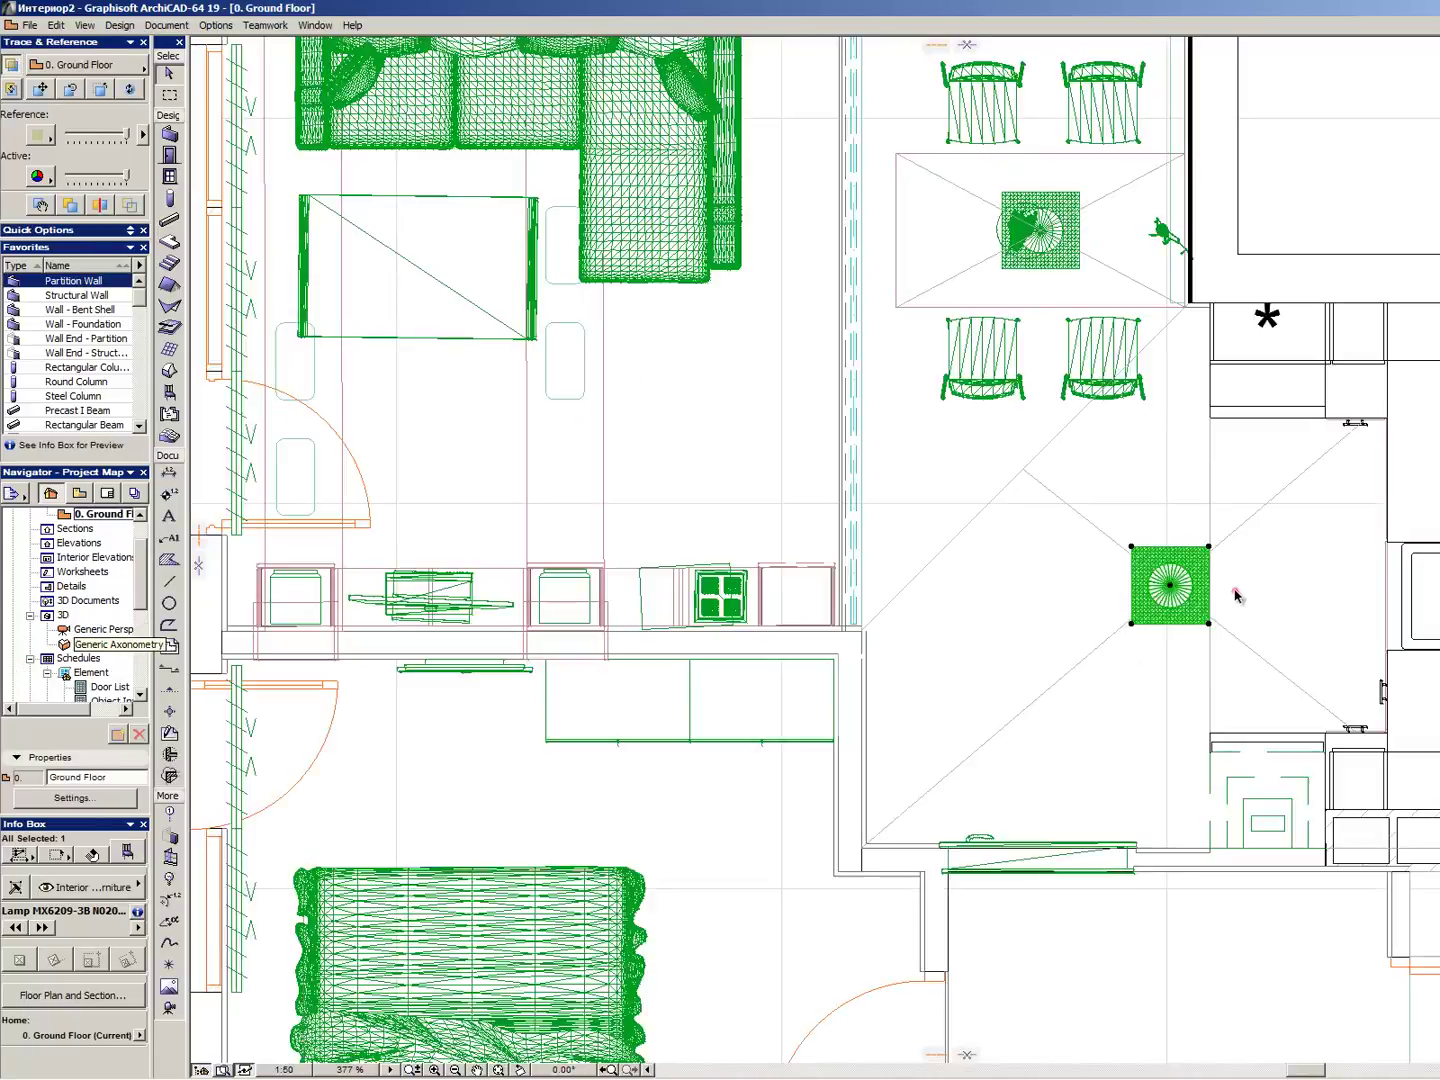
# - Raise the ceiling lamp's elevation by 30
pyautogui.click(1175, 592)
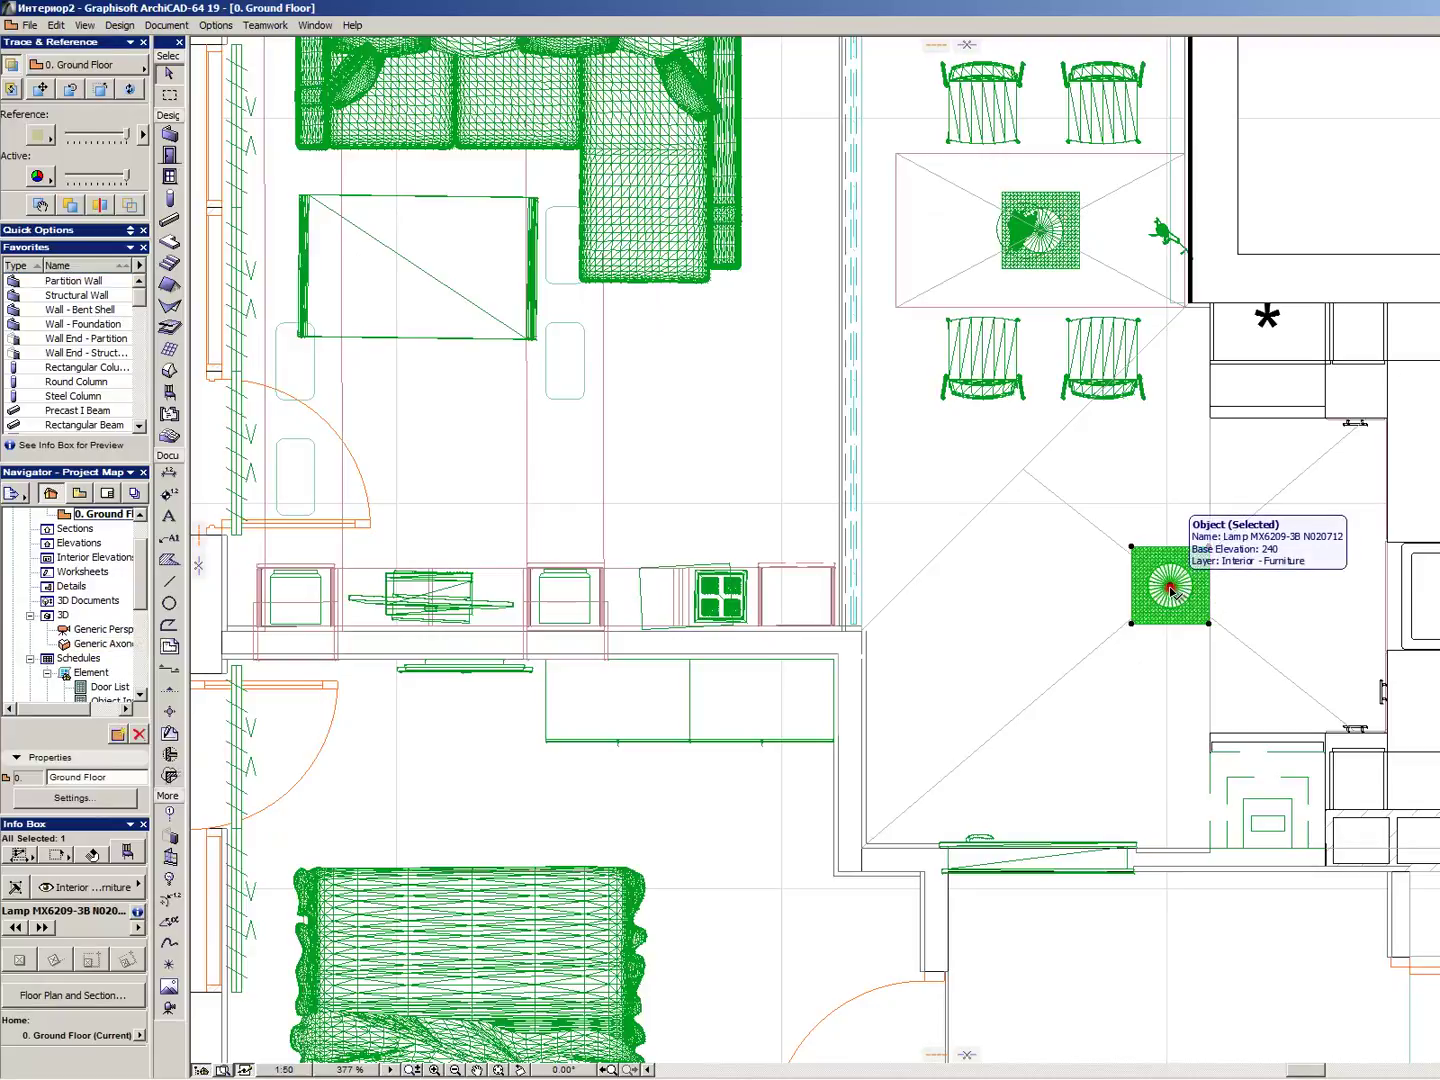
pyautogui.click(1172, 589)
pyautogui.click(1098, 594)
pyautogui.click(1094, 600)
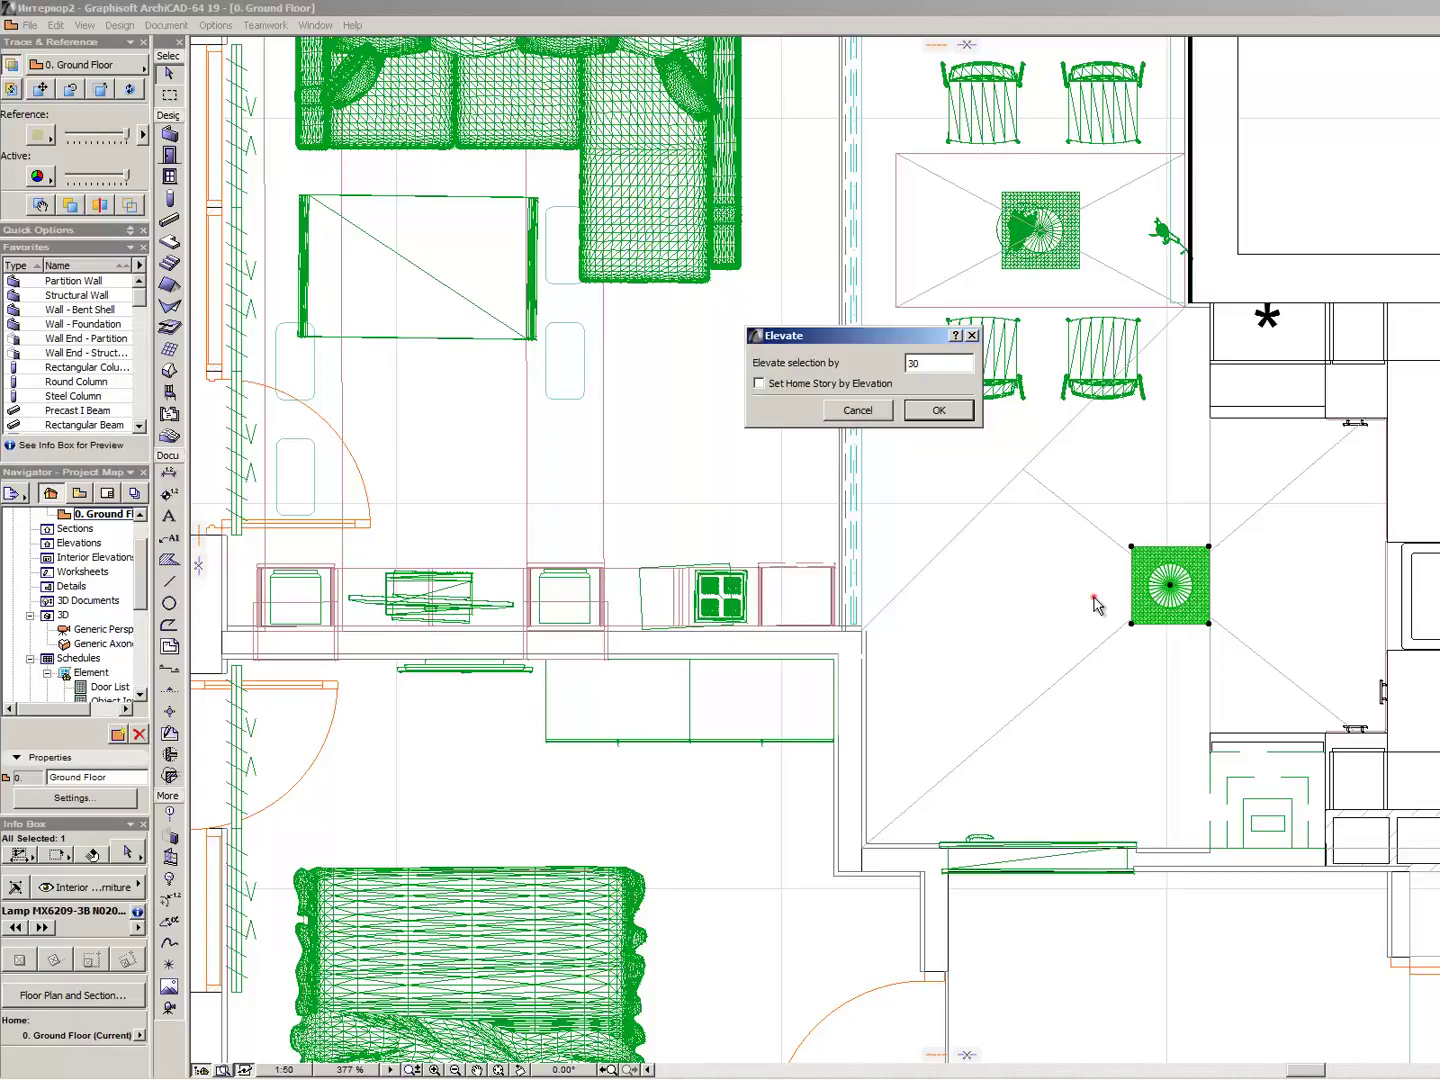
pyautogui.press('Return')
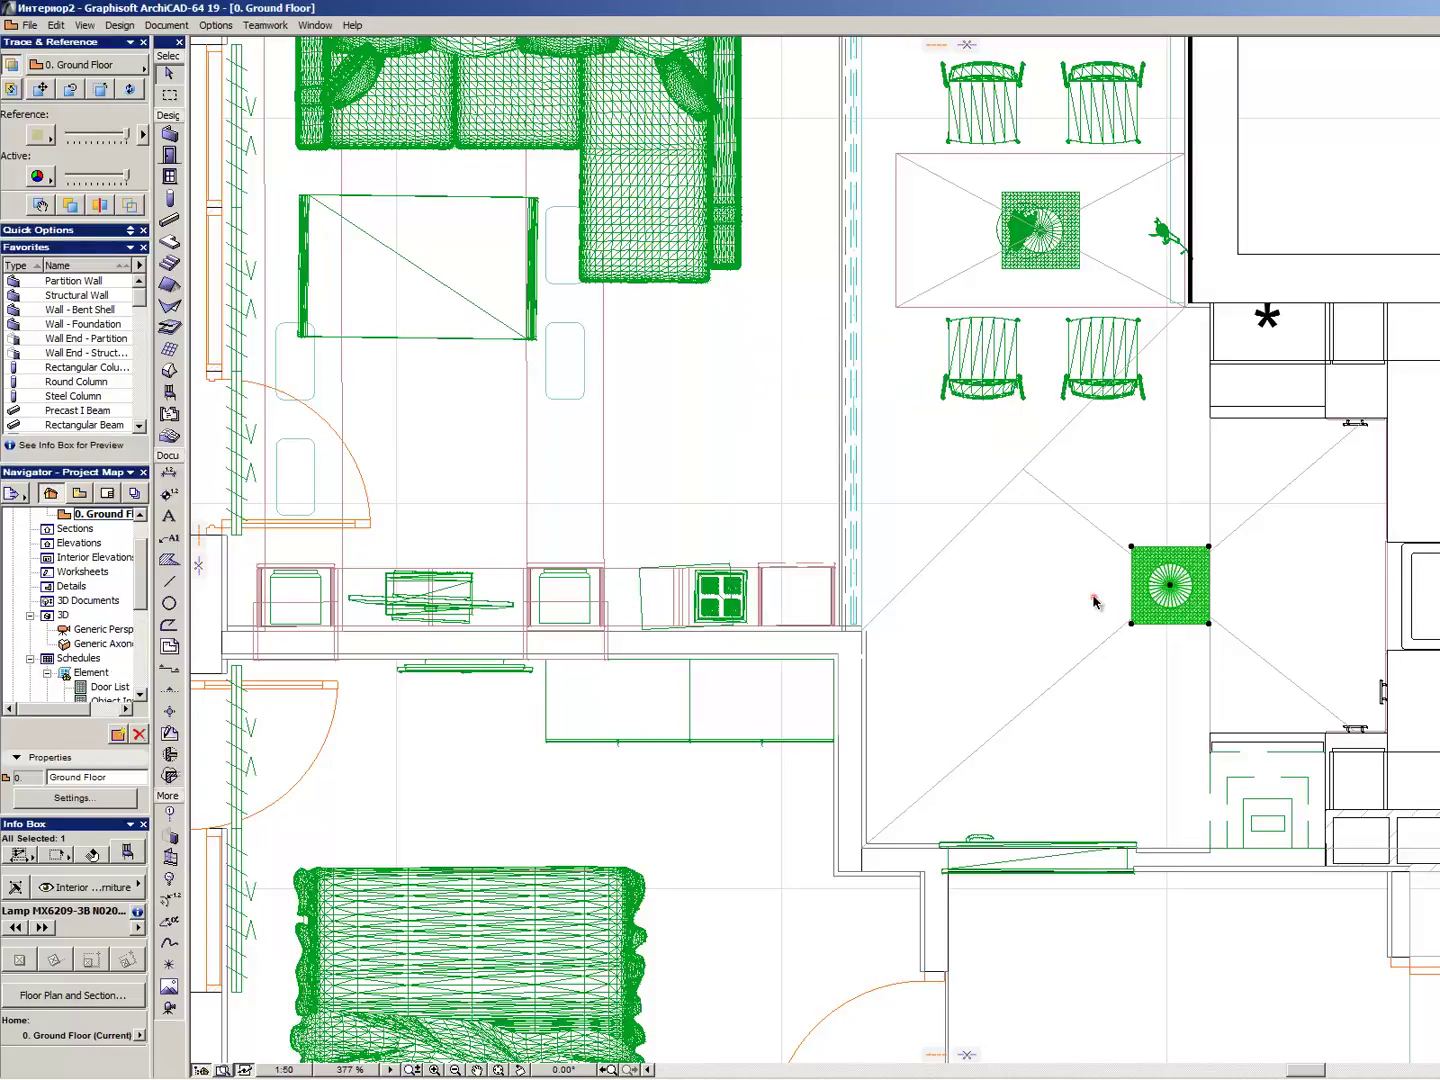
# - Place a copy of the lamp in the empty area right of the apartment plan
pyautogui.click(1195, 588)
pyautogui.scroll(-5, 929, 659)
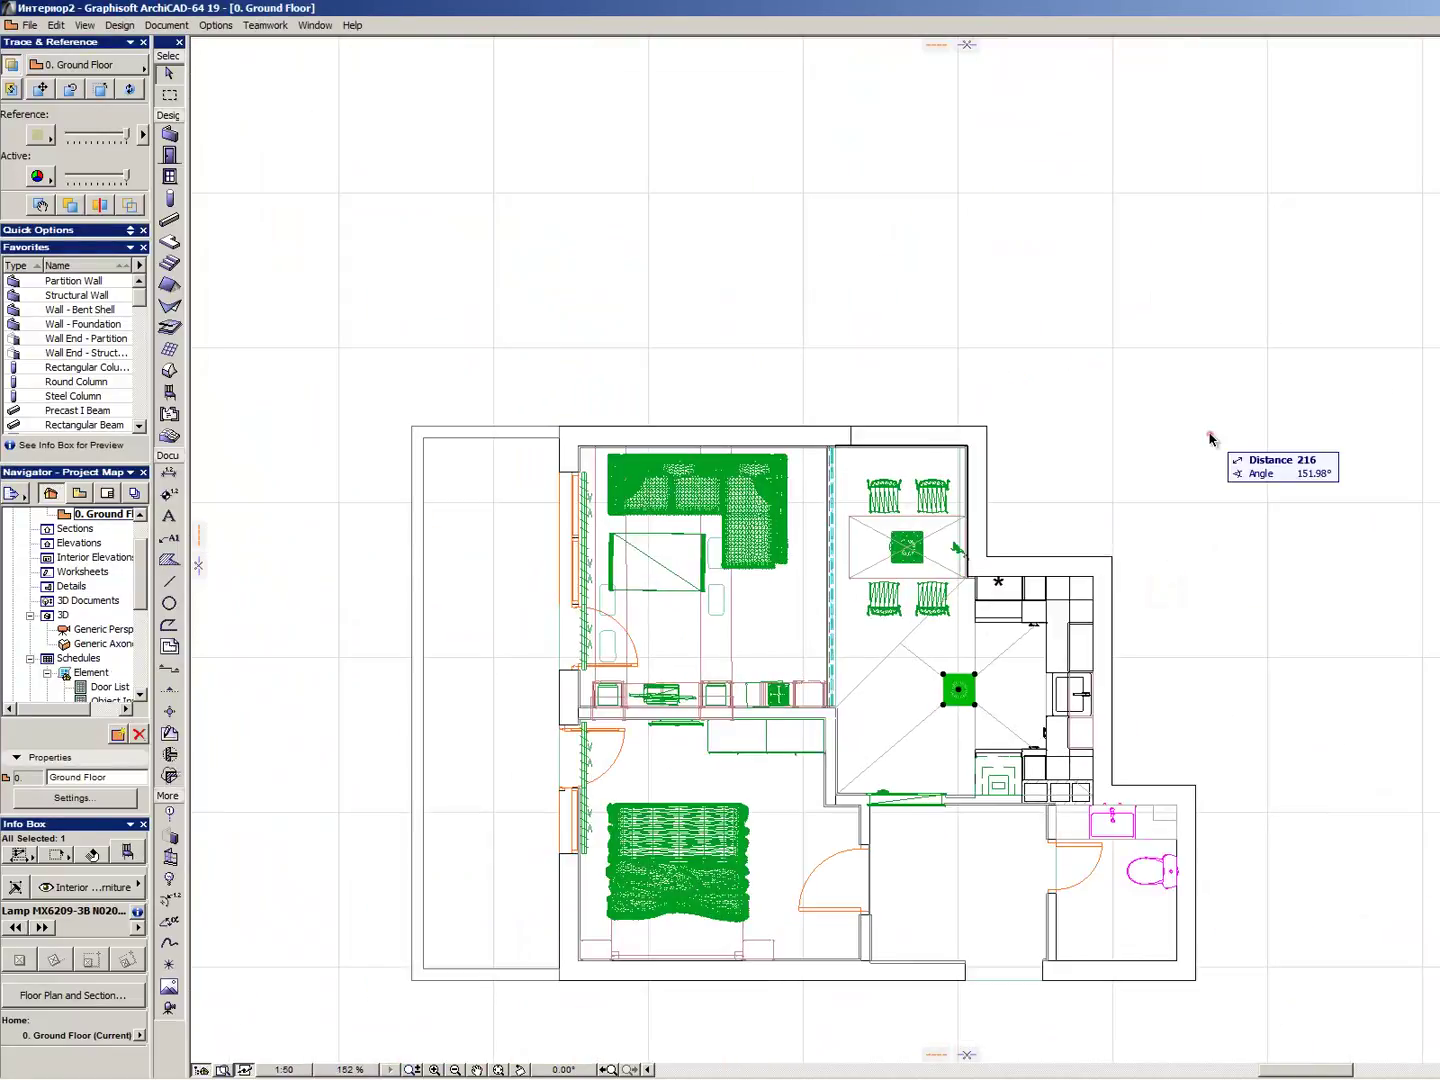
pyautogui.click(1188, 455)
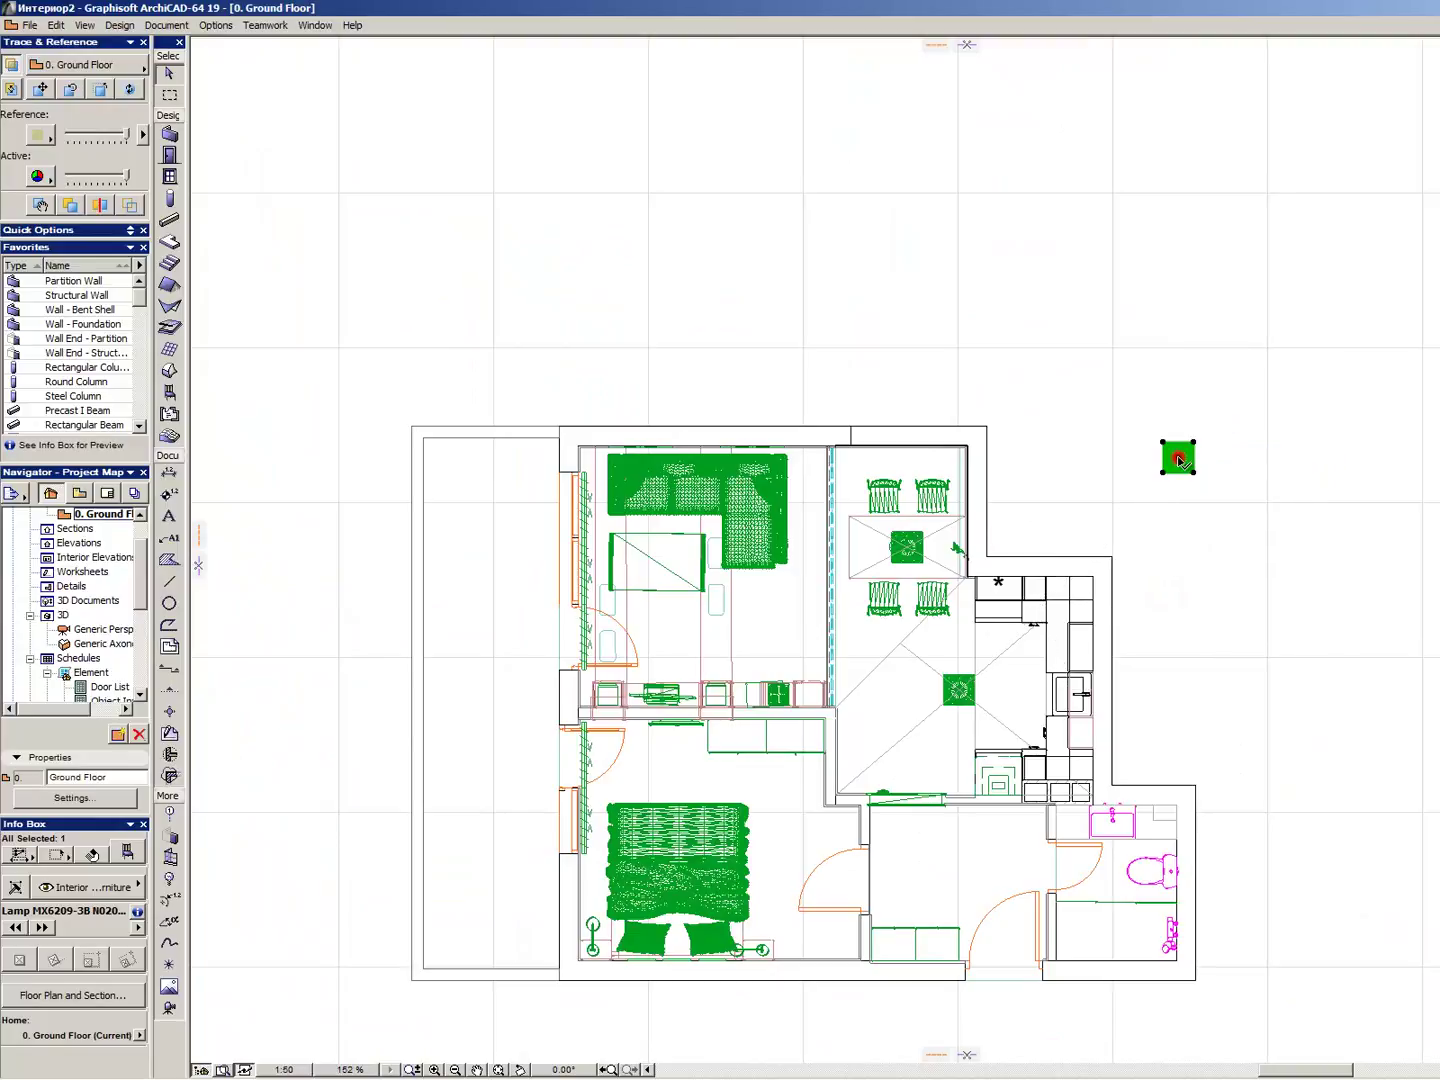
pyautogui.scroll(5, 1207, 460)
pyautogui.rightClick(1125, 563)
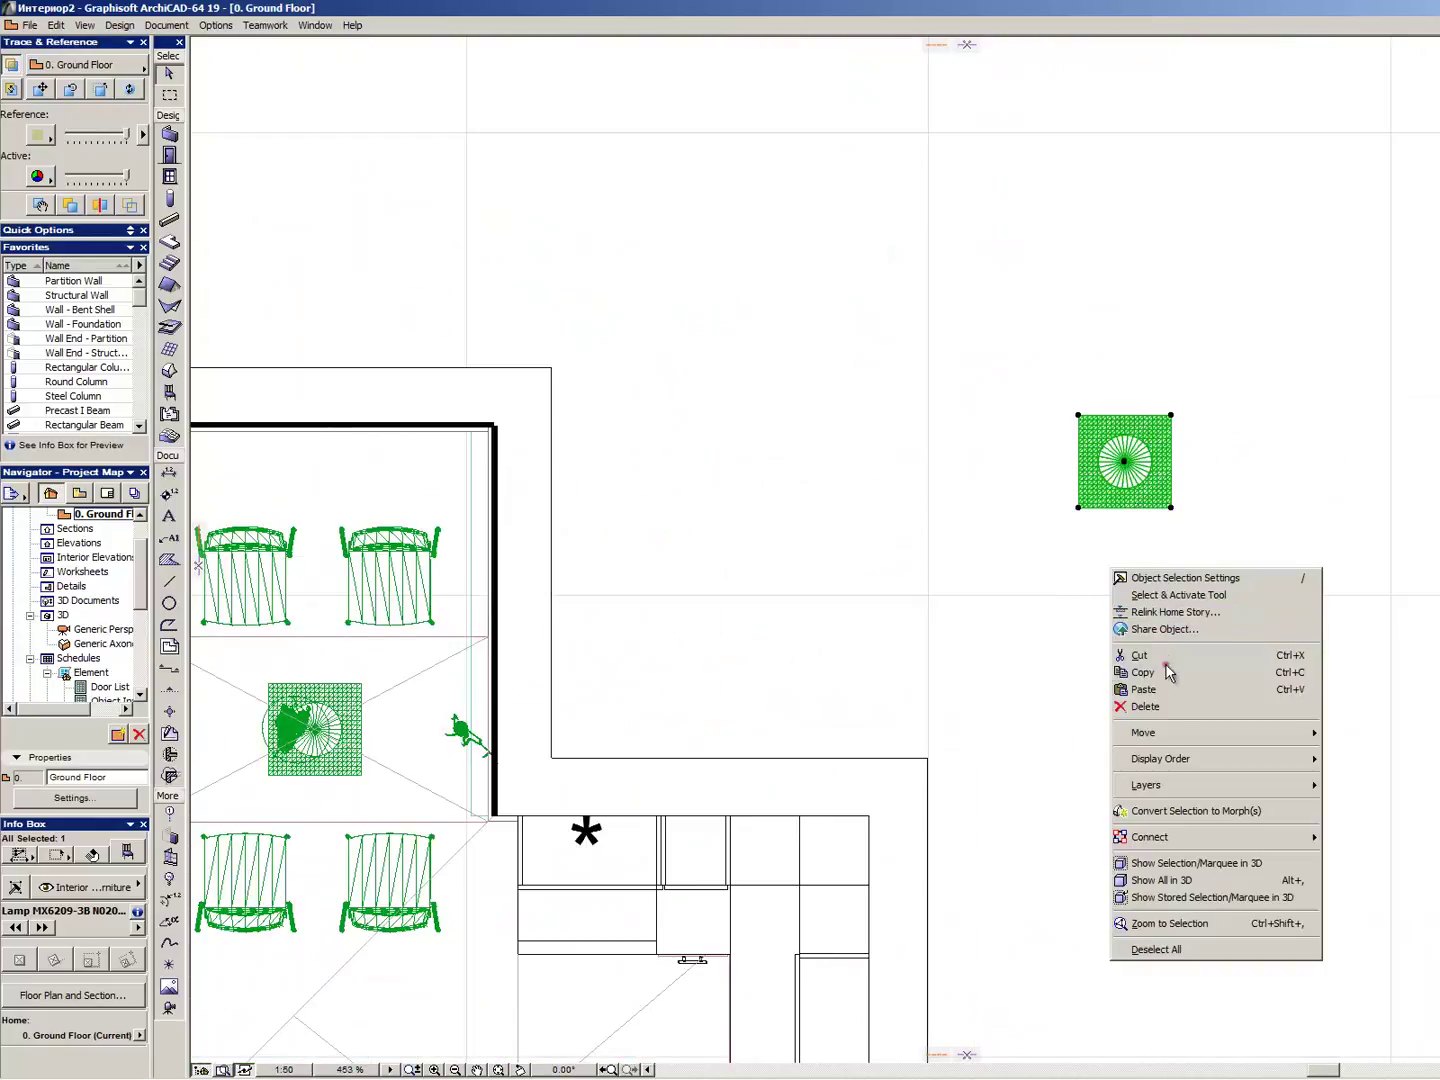
# - Show the lone lamp in 3D, fit and orbit to a top-down view, then start a CineRender render
pyautogui.click(1190, 863)
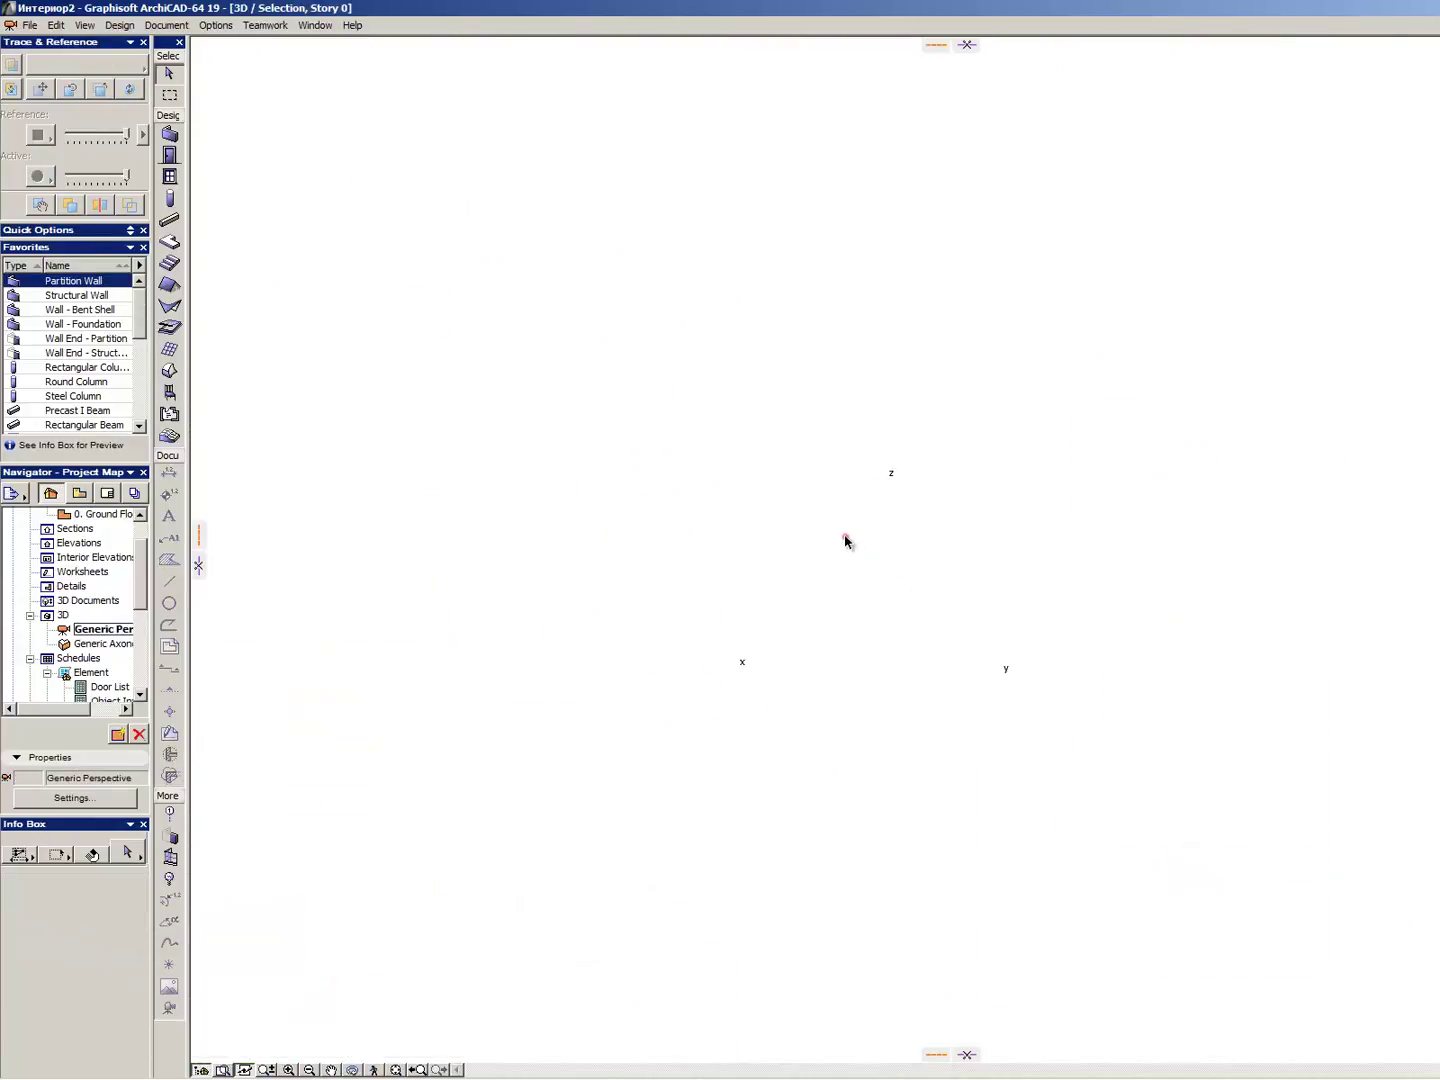
pyautogui.click(395, 1070)
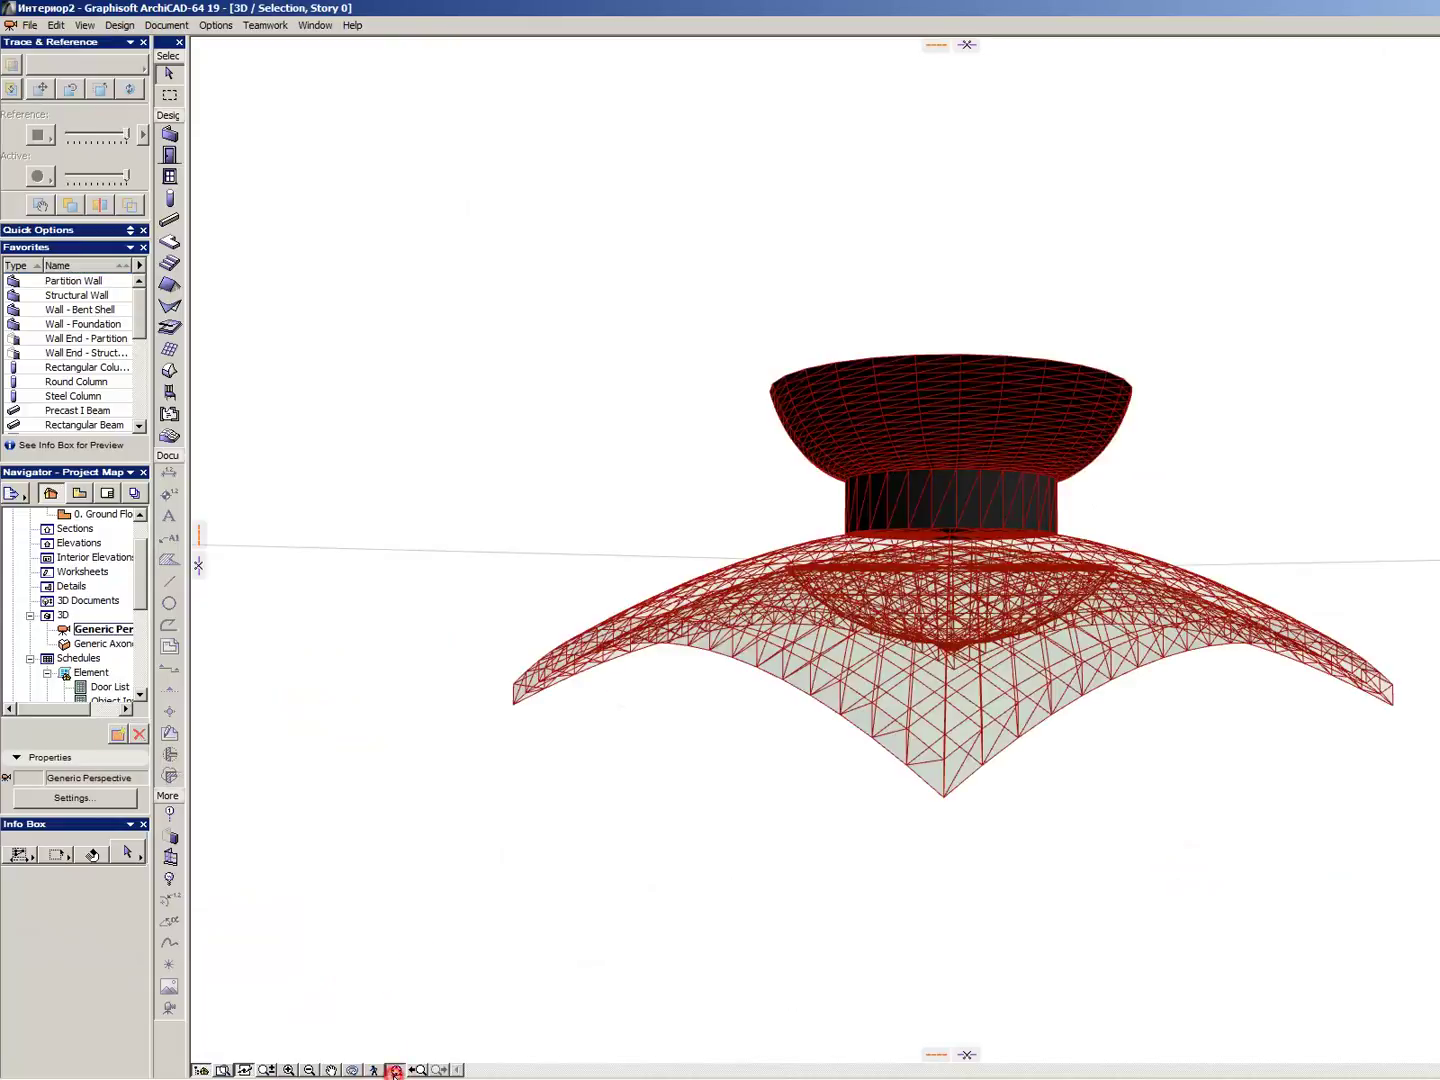
pyautogui.scroll(-1, 886, 626)
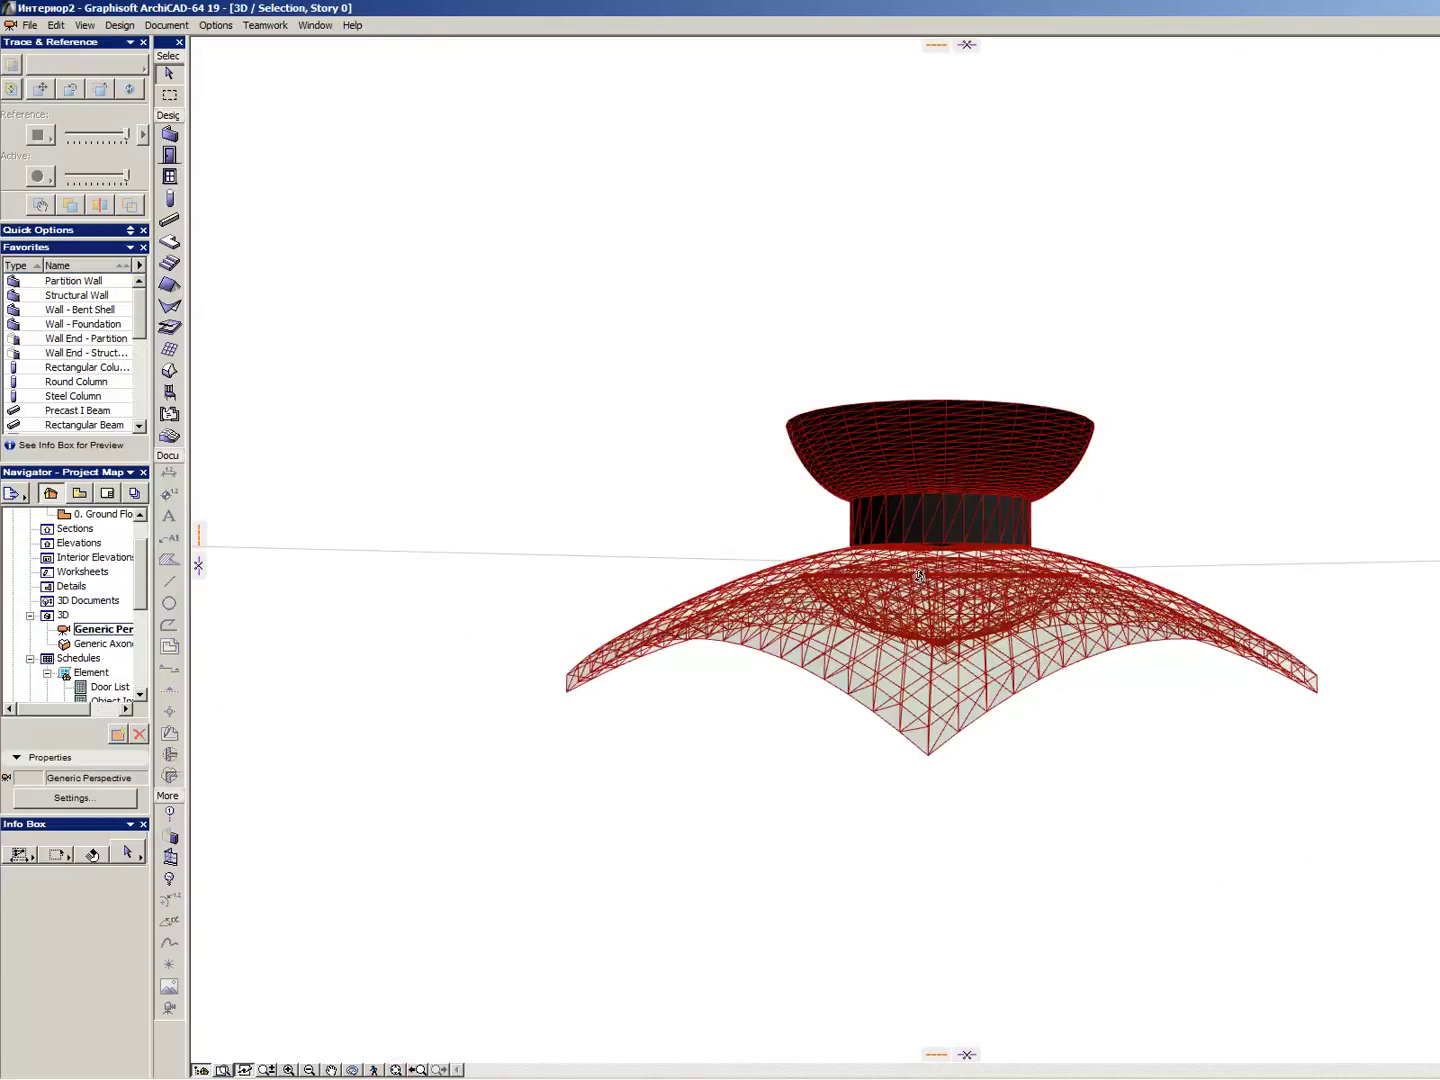
pyautogui.moveTo(931, 565)
pyautogui.mouseDown()
pyautogui.moveTo(981, 408)
pyautogui.moveTo(960, 482)
pyautogui.mouseUp()
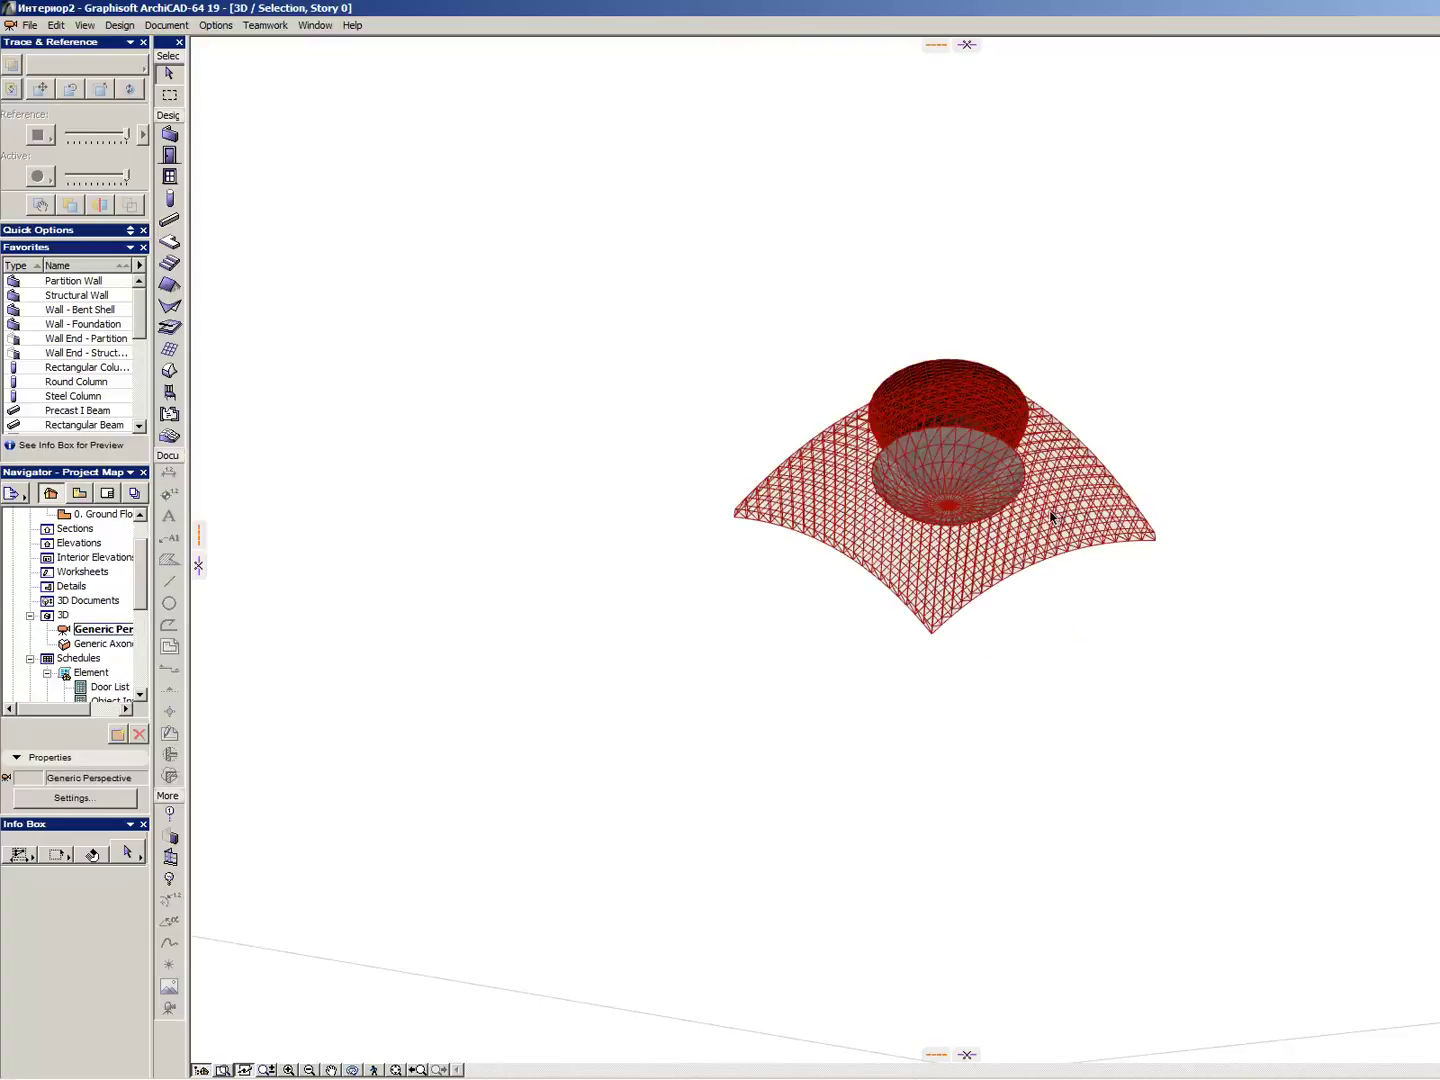
pyautogui.scroll(1, 1050, 520)
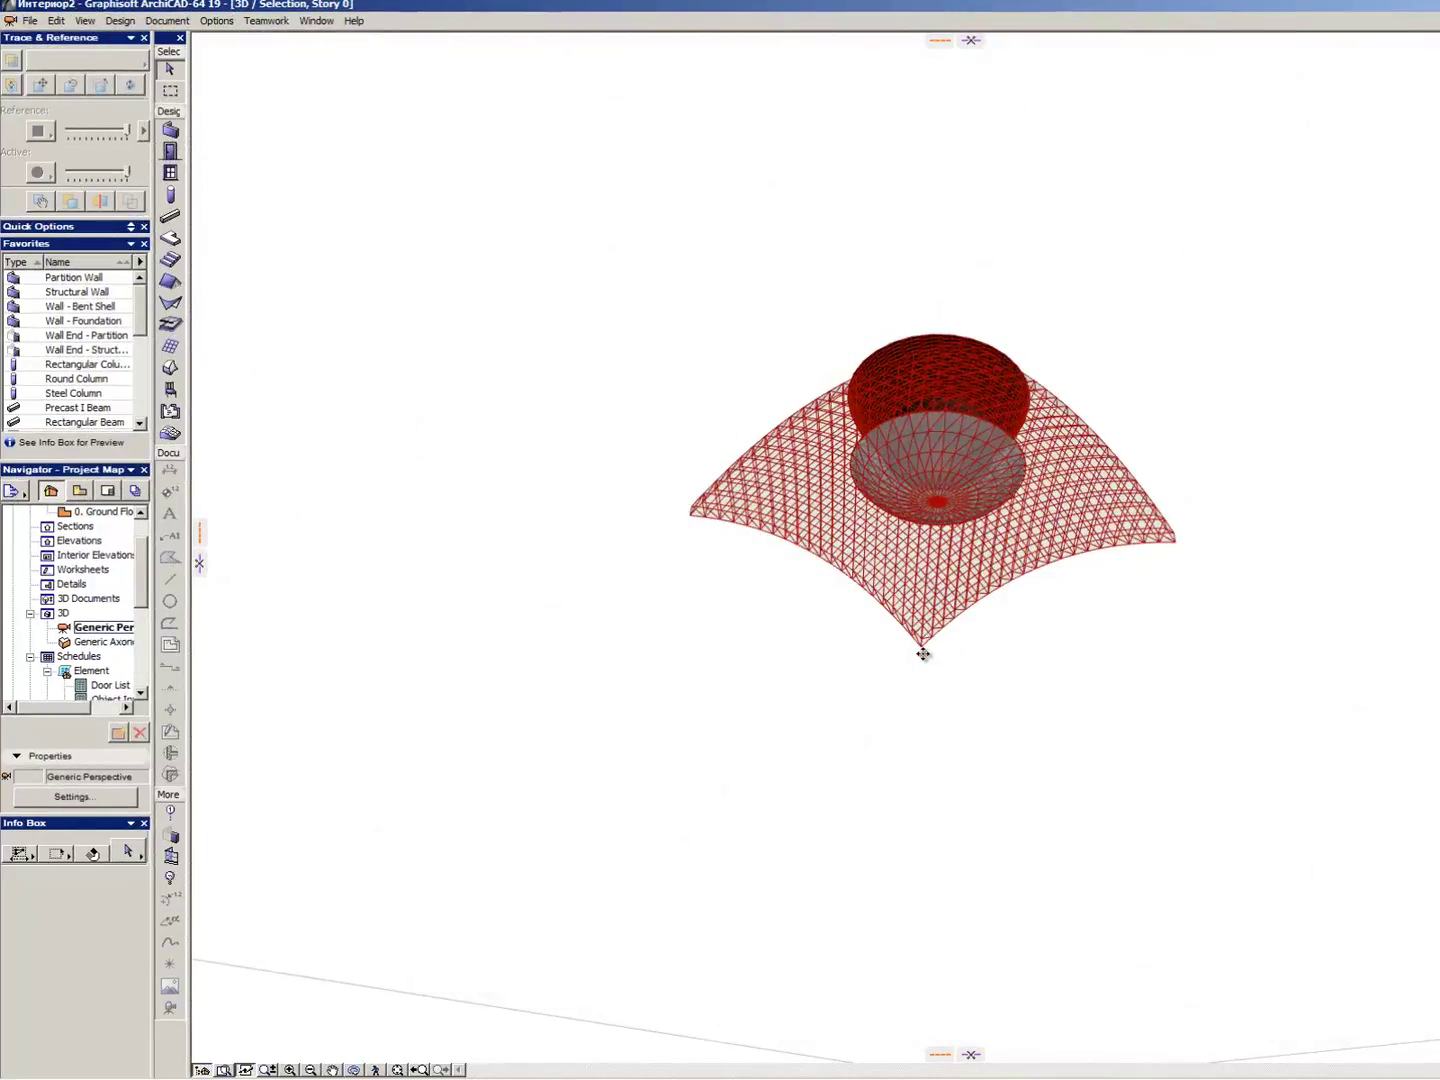
pyautogui.press('F6')
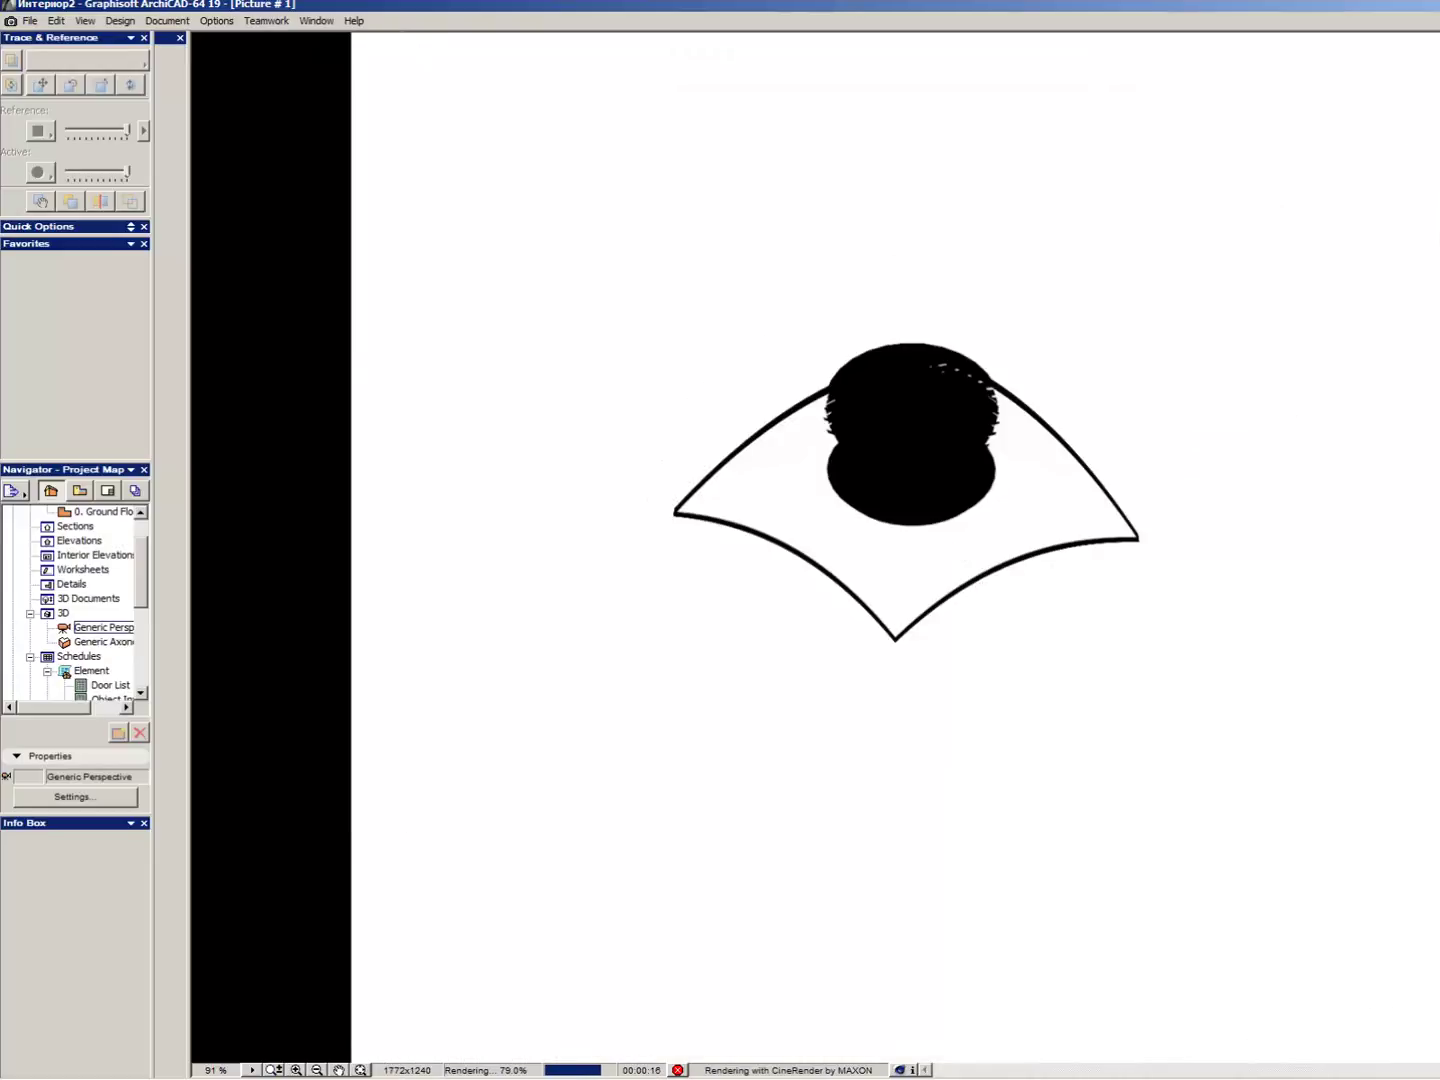
# - Discard the unfinished render, return to the Ground Floor plan and marquee-select the relocated lamp
pyautogui.hotkey('ctrl', 'w')
pyautogui.click(813, 422)
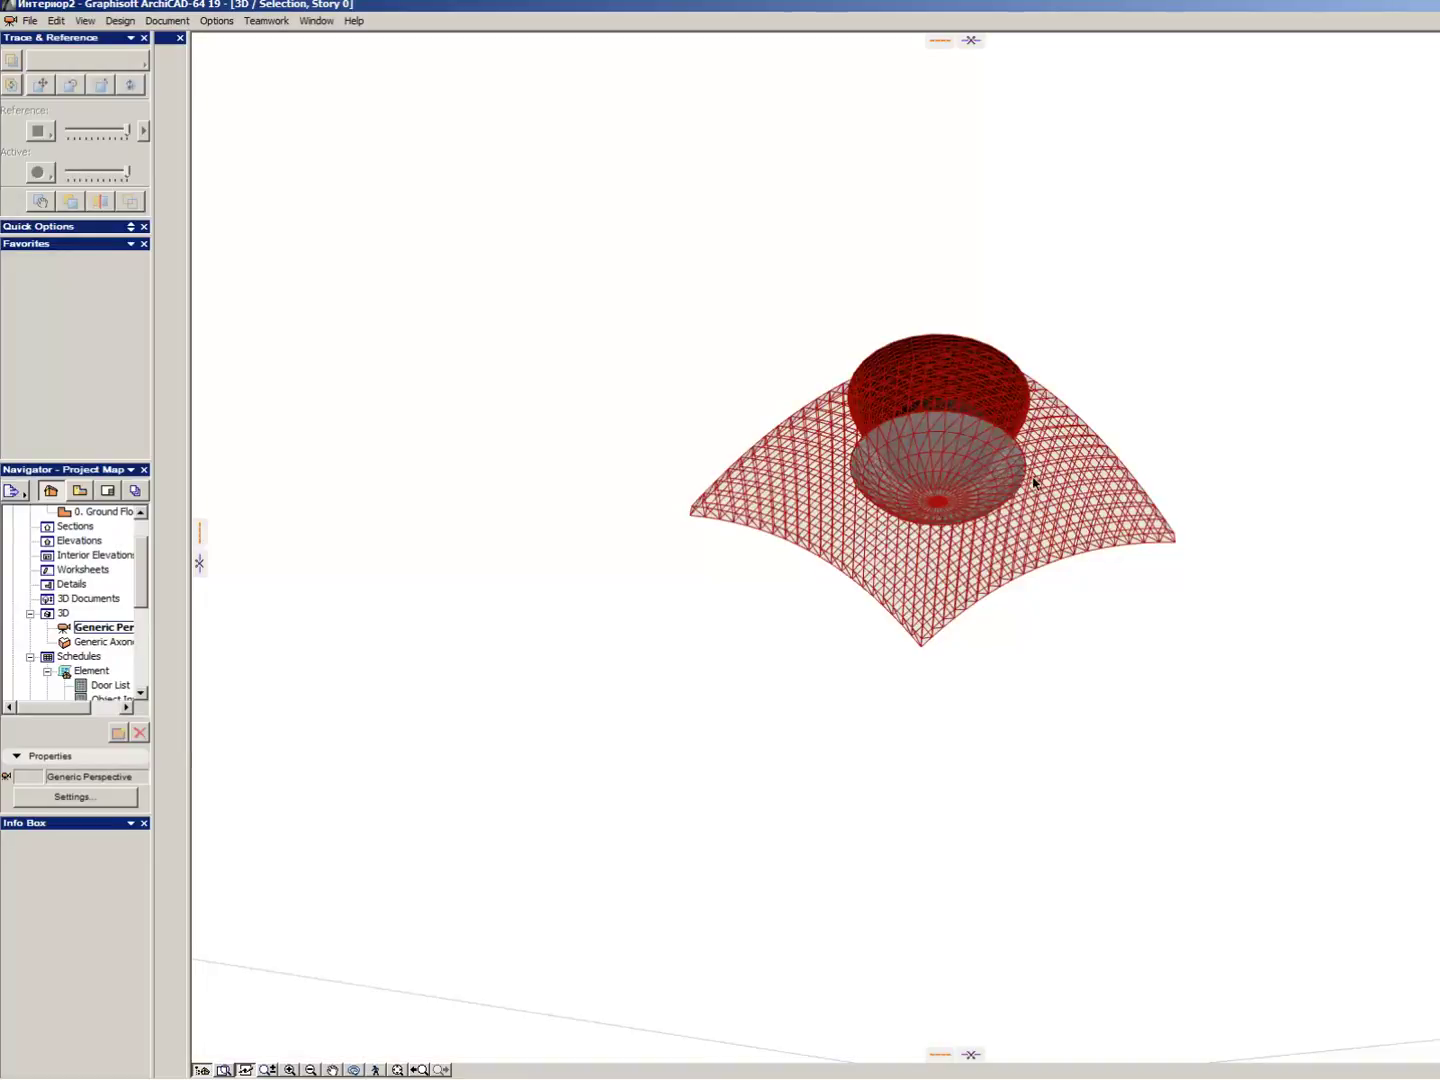
pyautogui.click(938, 505)
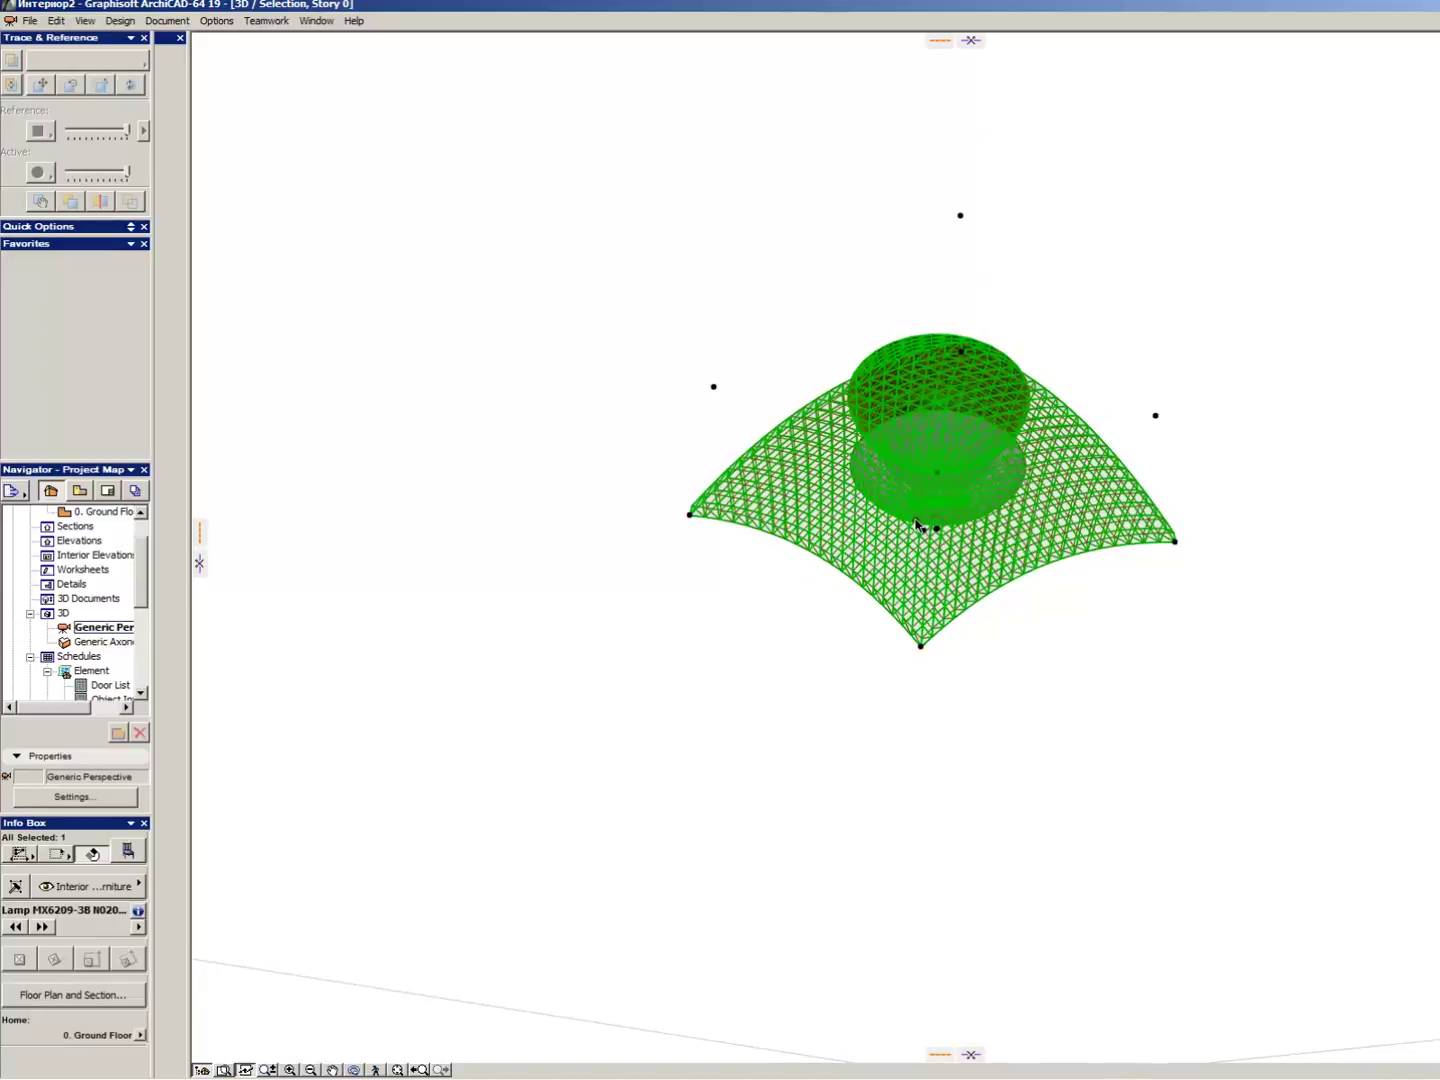
pyautogui.press('Escape')
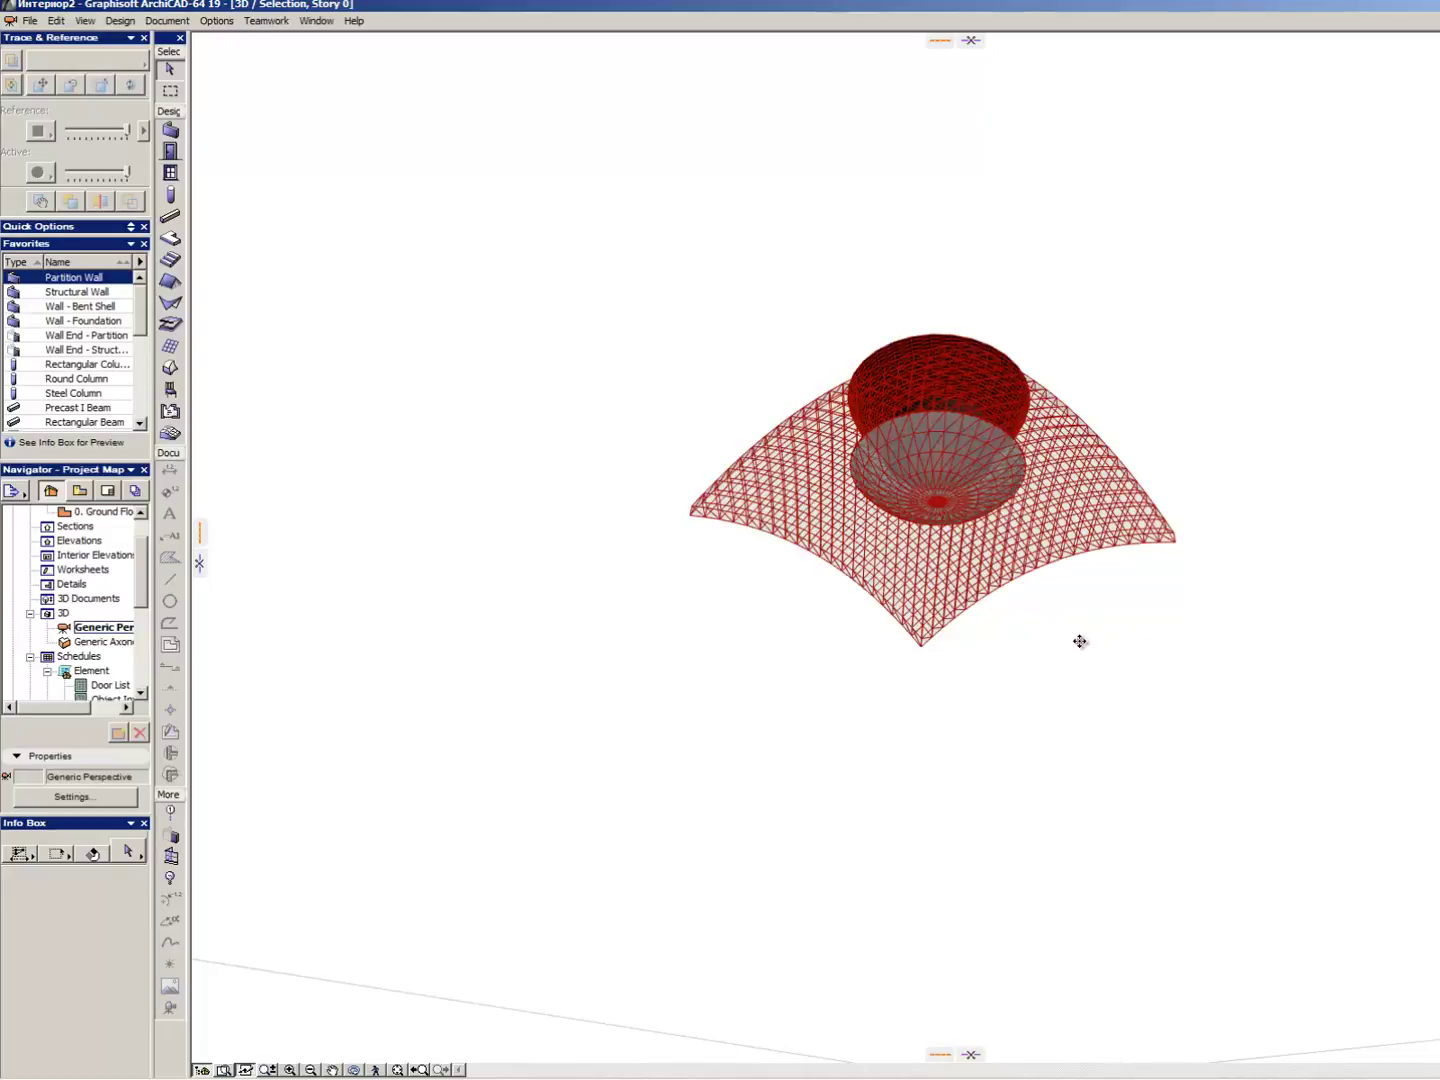
pyautogui.press('F2')
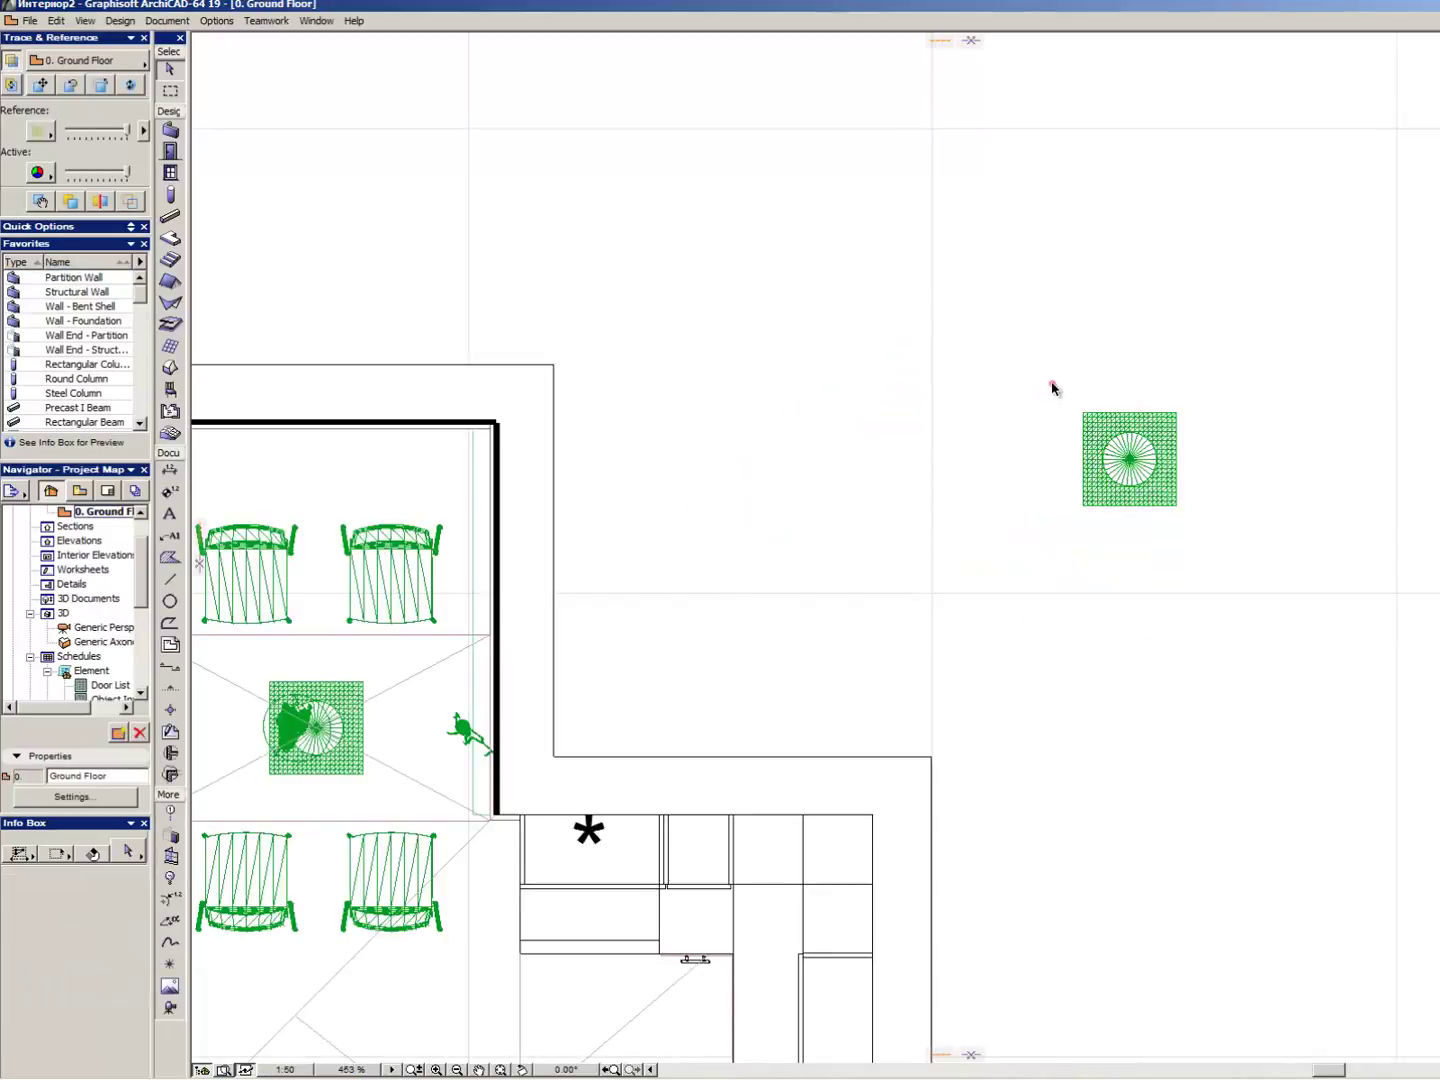
pyautogui.moveTo(980, 337); pyautogui.dragTo(1277, 594)
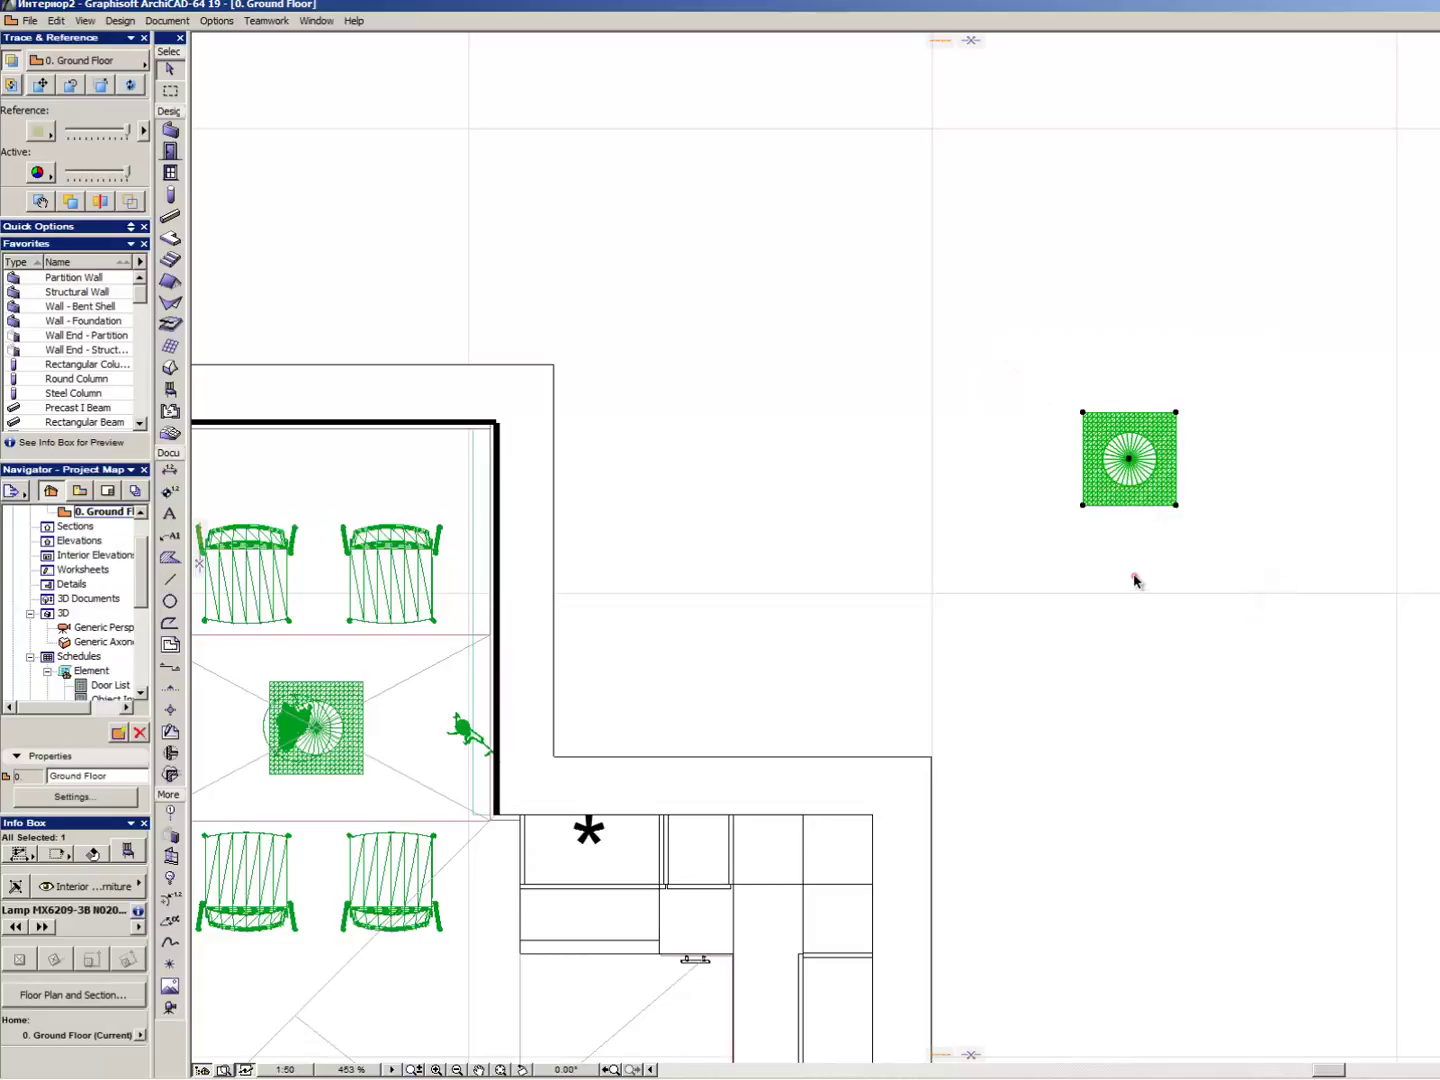
# - Select the four dining chairs and choose A-Furn-Heavy from the Info Box layer list
pyautogui.press('Escape')
pyautogui.scroll(-10, 977, 355)
pyautogui.scroll(5, 879, 495)
pyautogui.scroll(5, 763, 633)
pyautogui.scroll(-5, 650, 598)
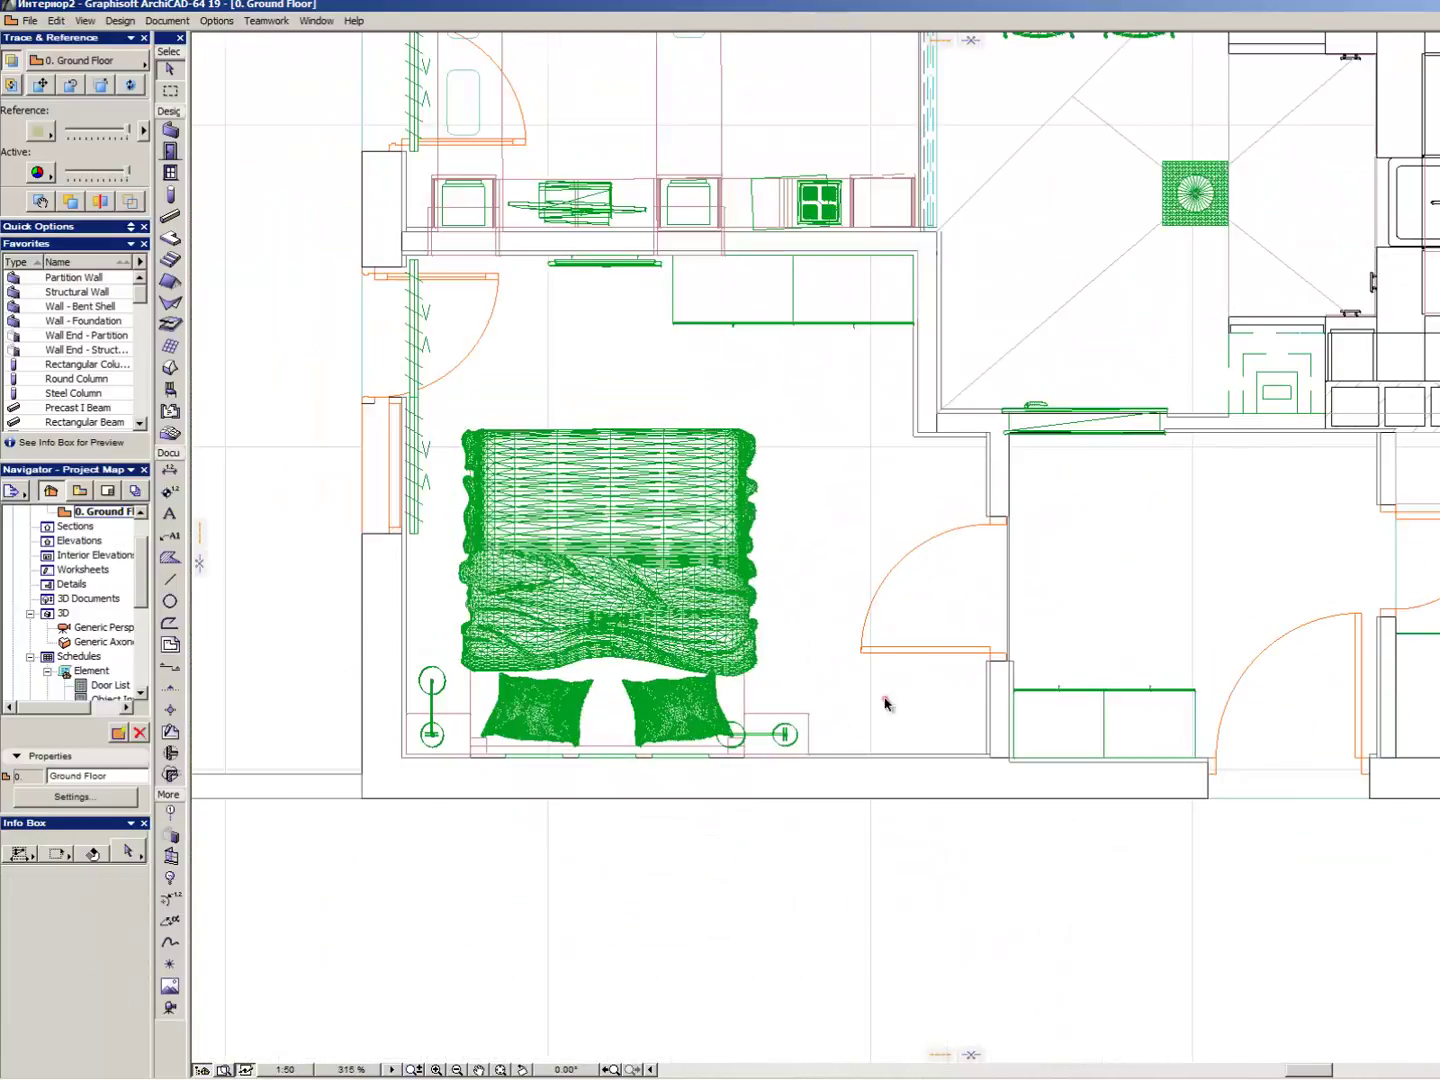
pyautogui.scroll(3, 1037, 450)
pyautogui.scroll(2, 1115, 318)
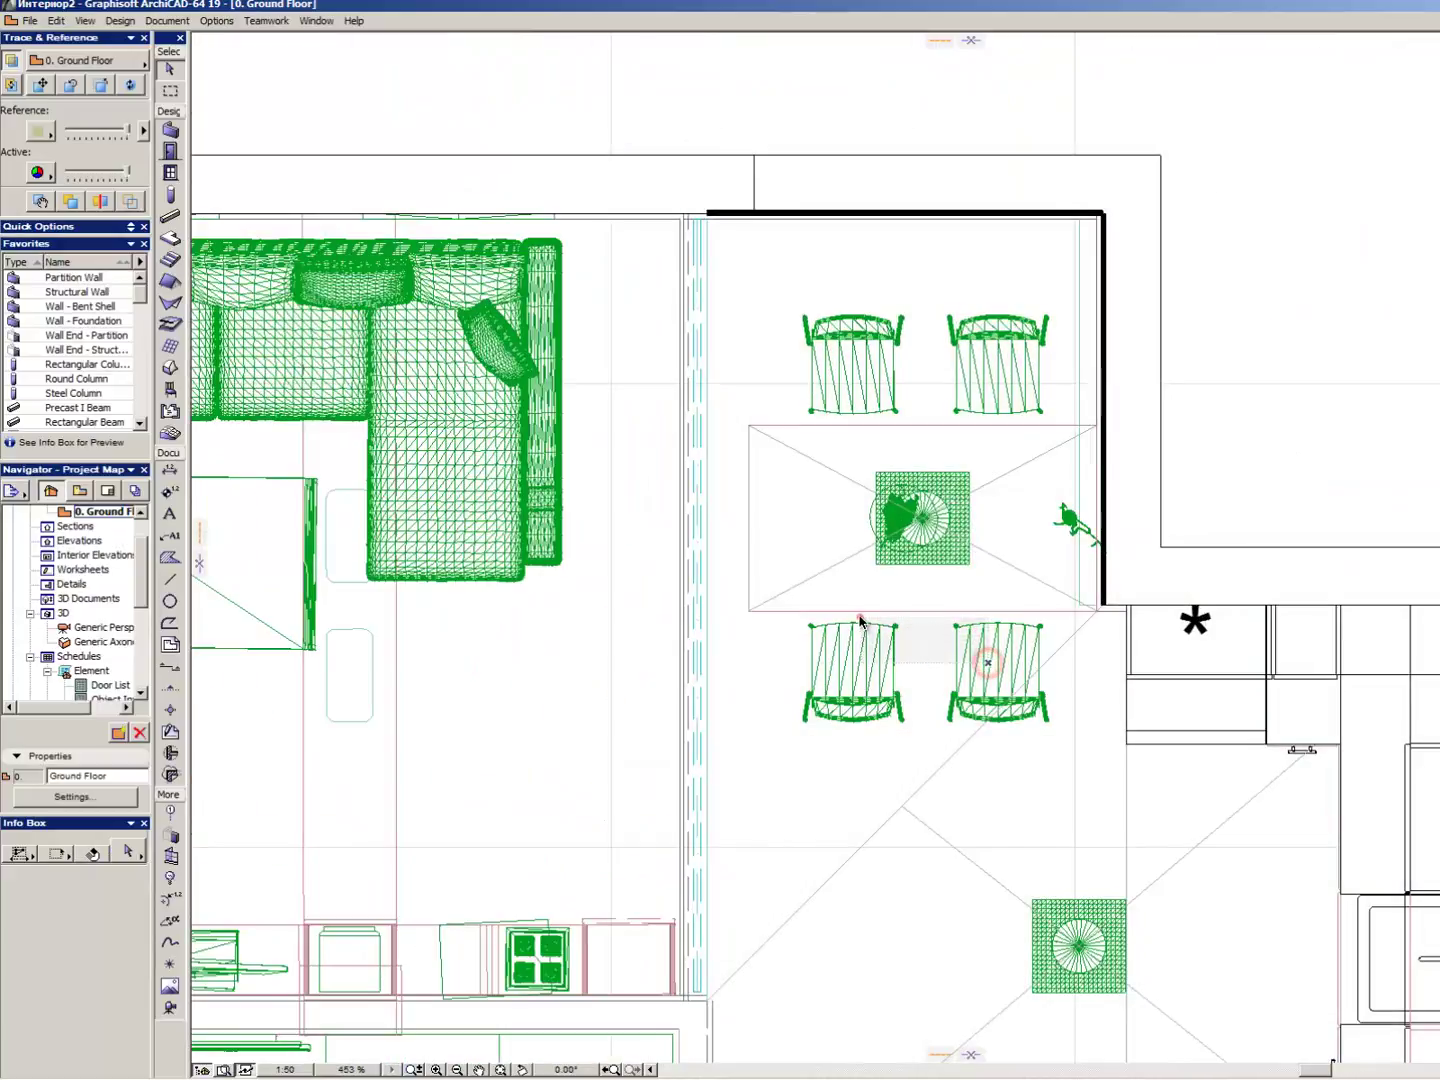
pyautogui.click(861, 620)
pyautogui.keyDown('shift'); pyautogui.click(1015, 370); pyautogui.keyUp('shift')
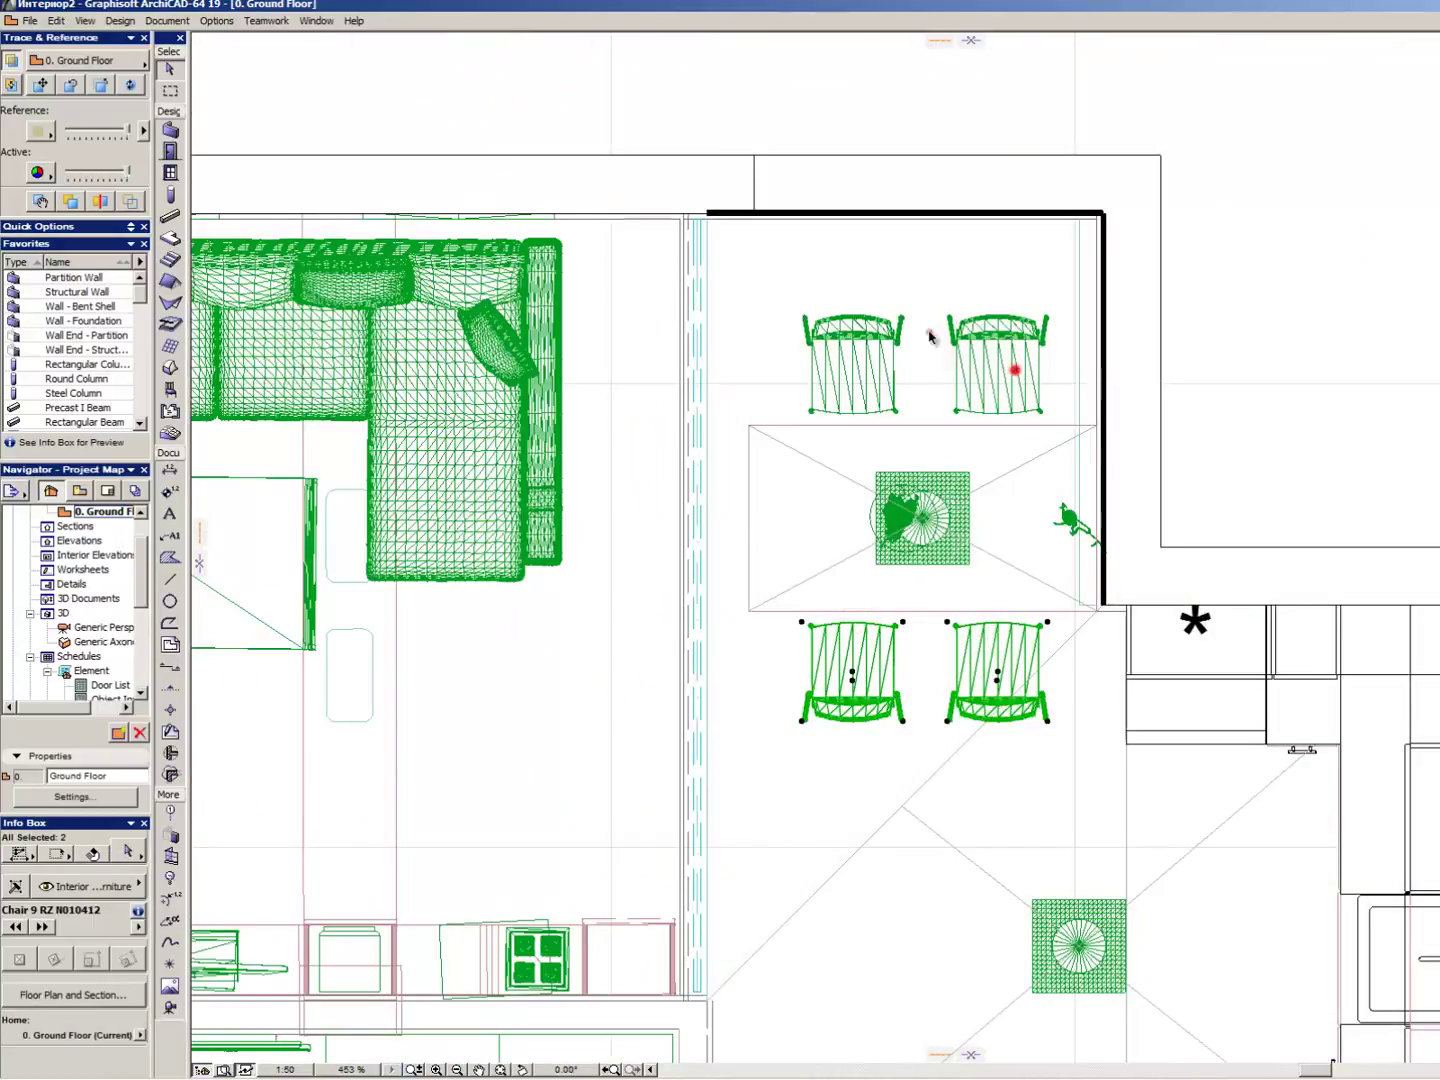
pyautogui.click(88, 887)
pyautogui.click(310, 623)
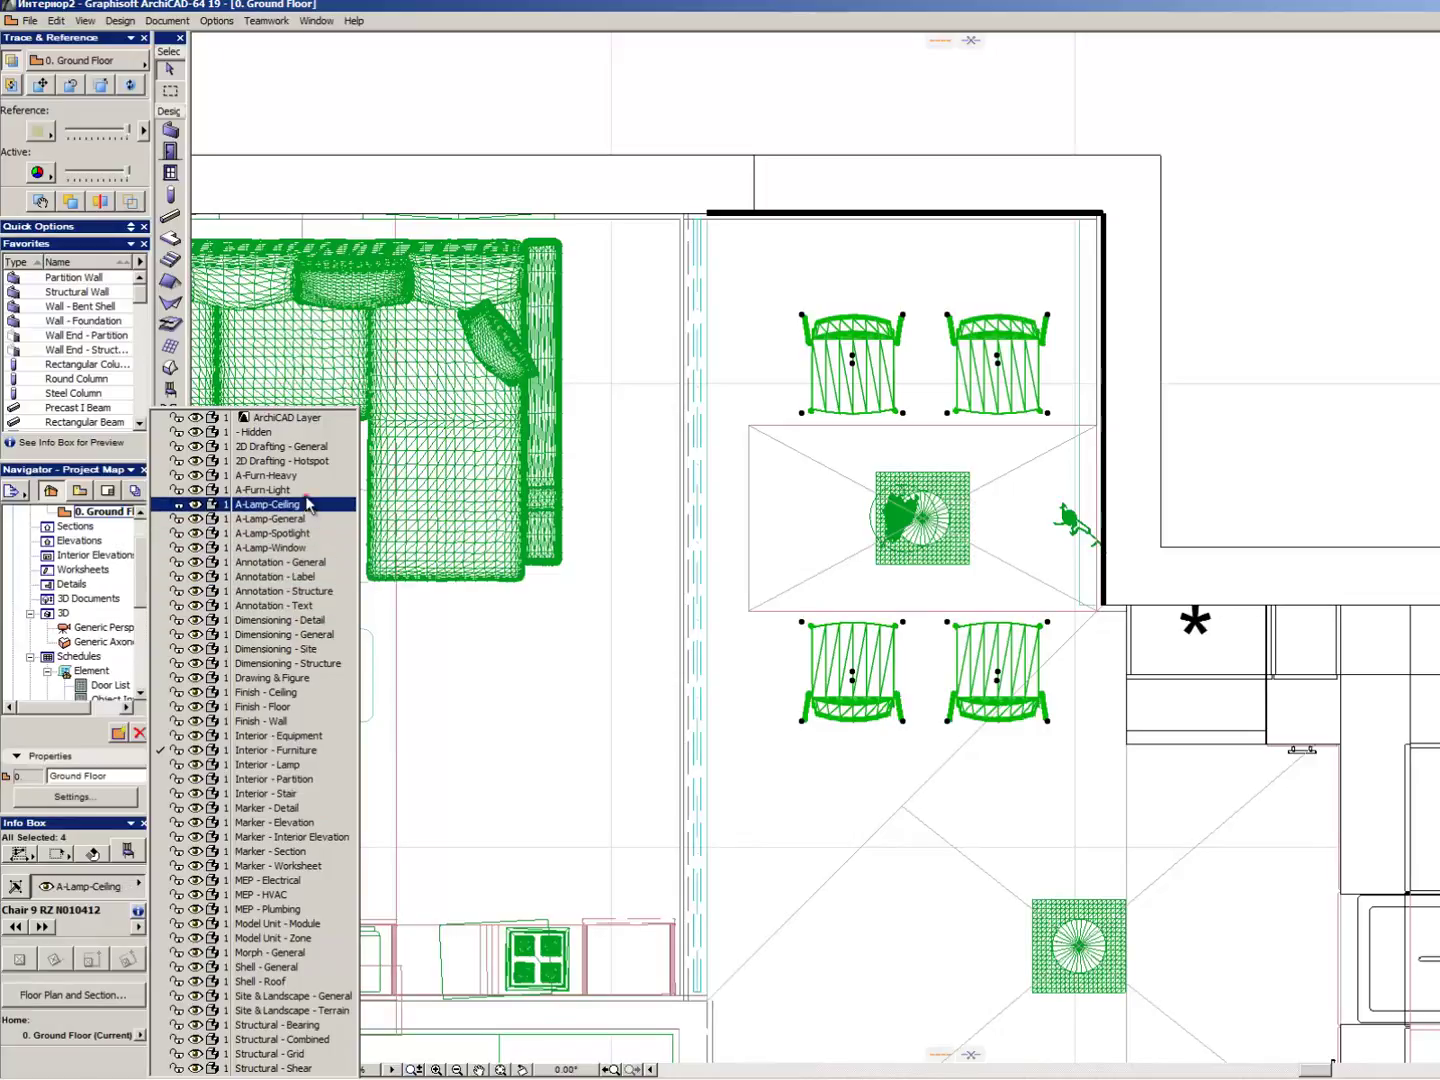
# - Move the lamp over the dining table to the A-Lamp-Spotlight layer
pyautogui.click(301, 476)
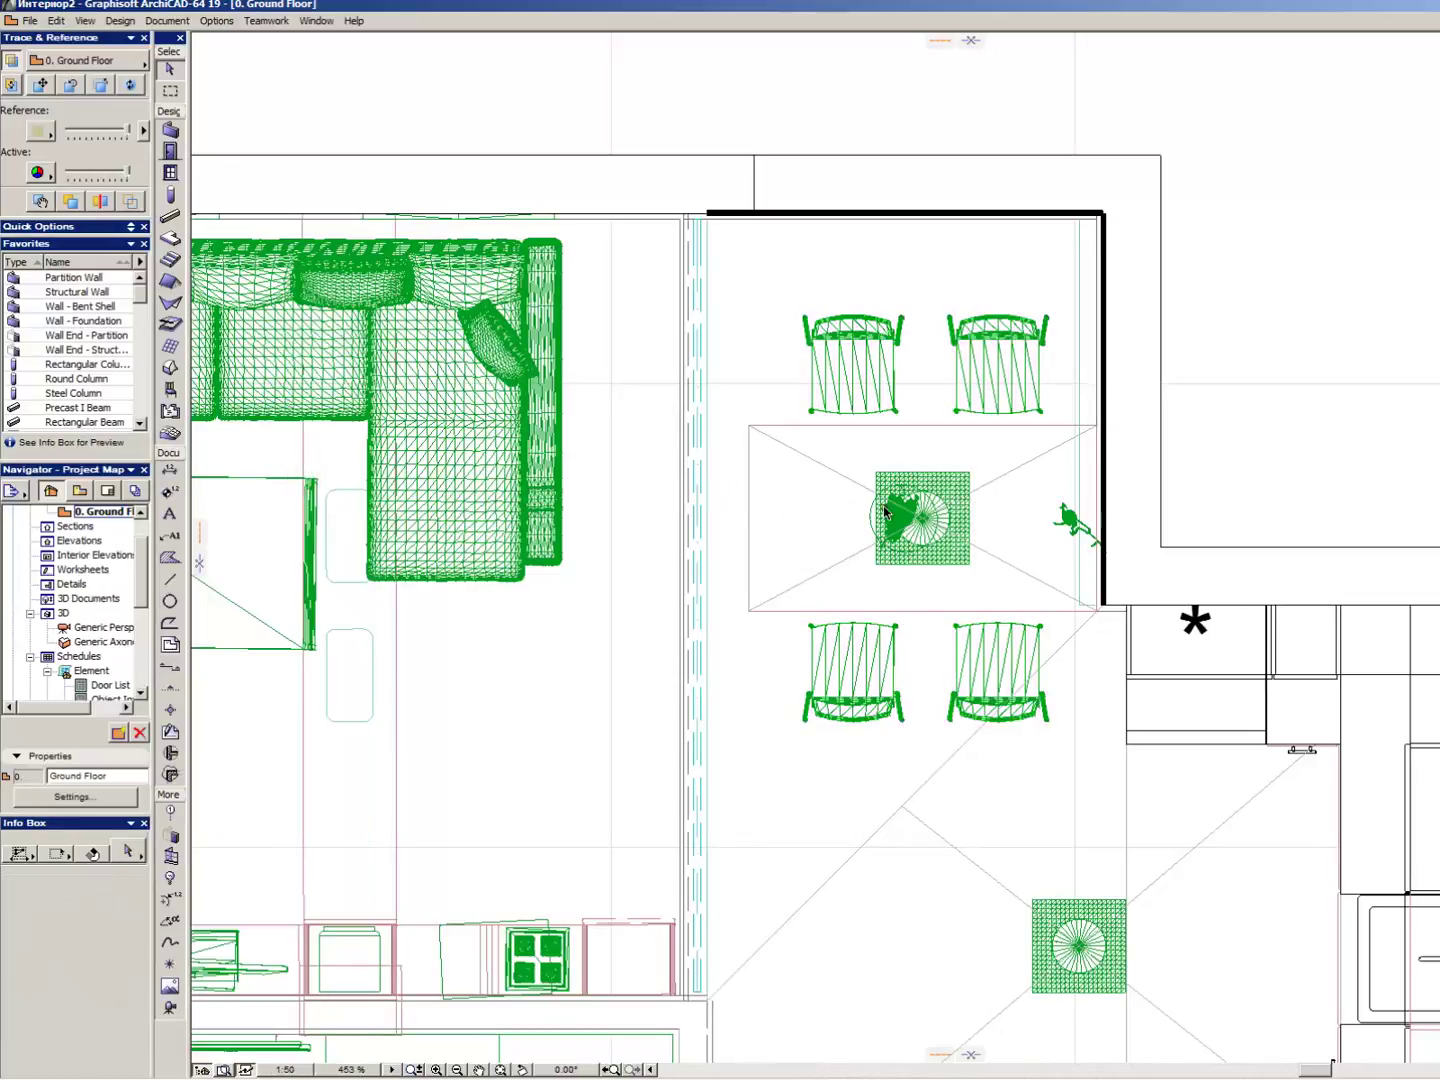
pyautogui.scroll(4, 914, 492)
pyautogui.moveTo(749, 408); pyautogui.dragTo(968, 640)
pyautogui.click(1030, 454)
pyautogui.click(1030, 454)
pyautogui.click(1030, 455)
pyautogui.click(109, 887)
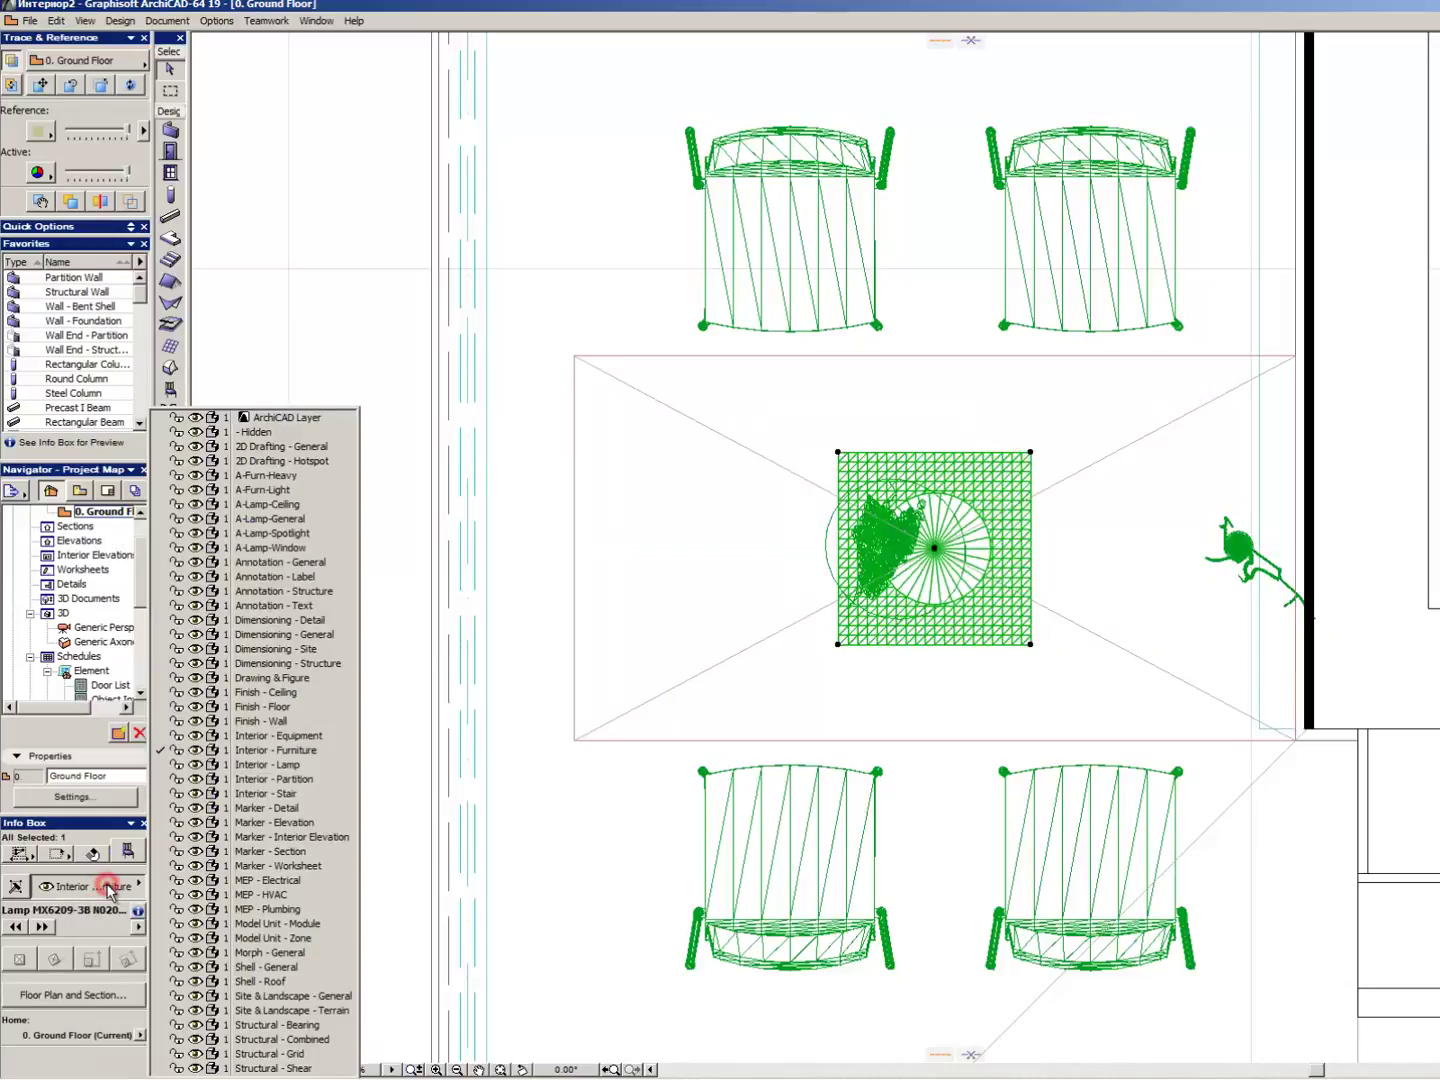
pyautogui.click(318, 845)
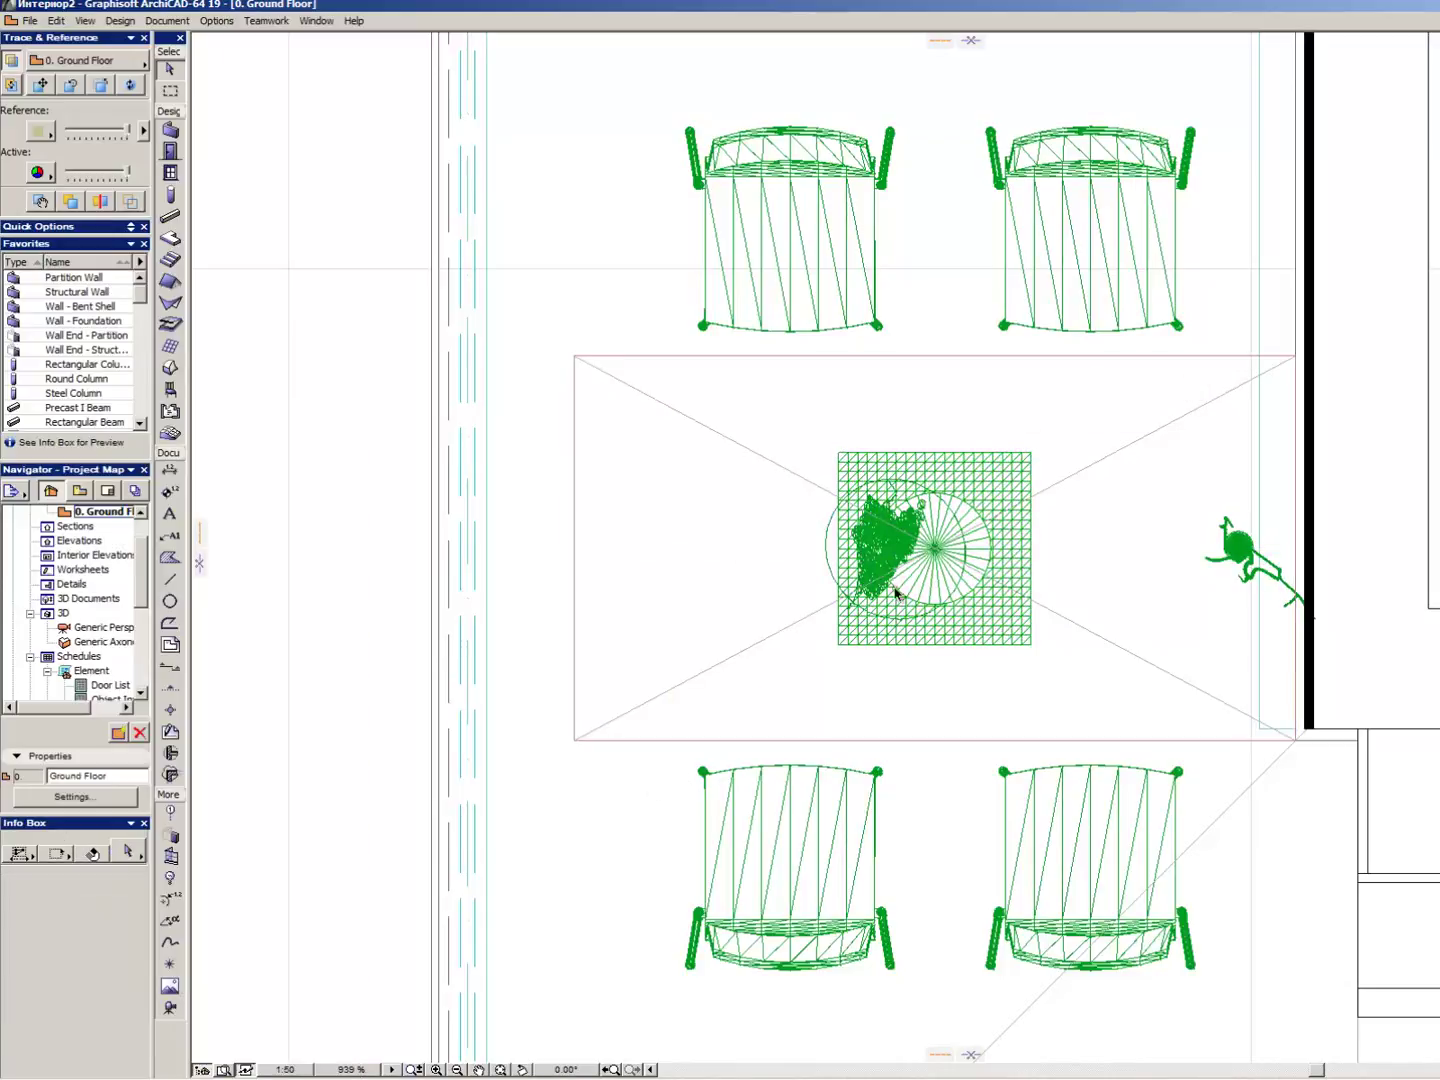
pyautogui.click(1030, 452)
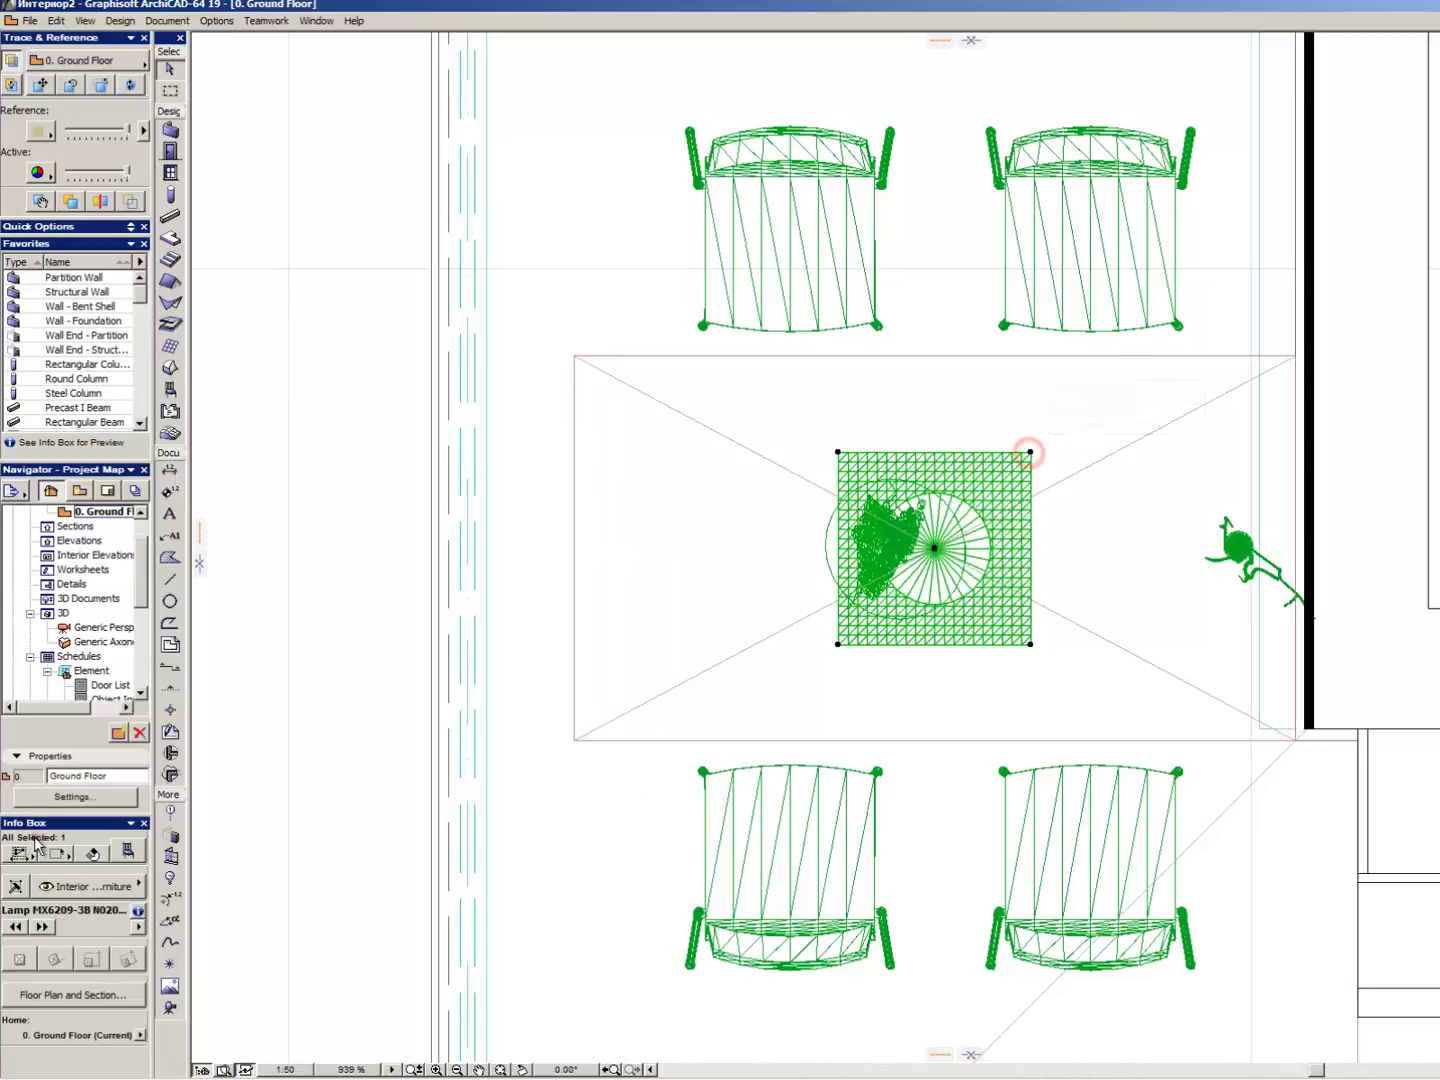
pyautogui.click(107, 887)
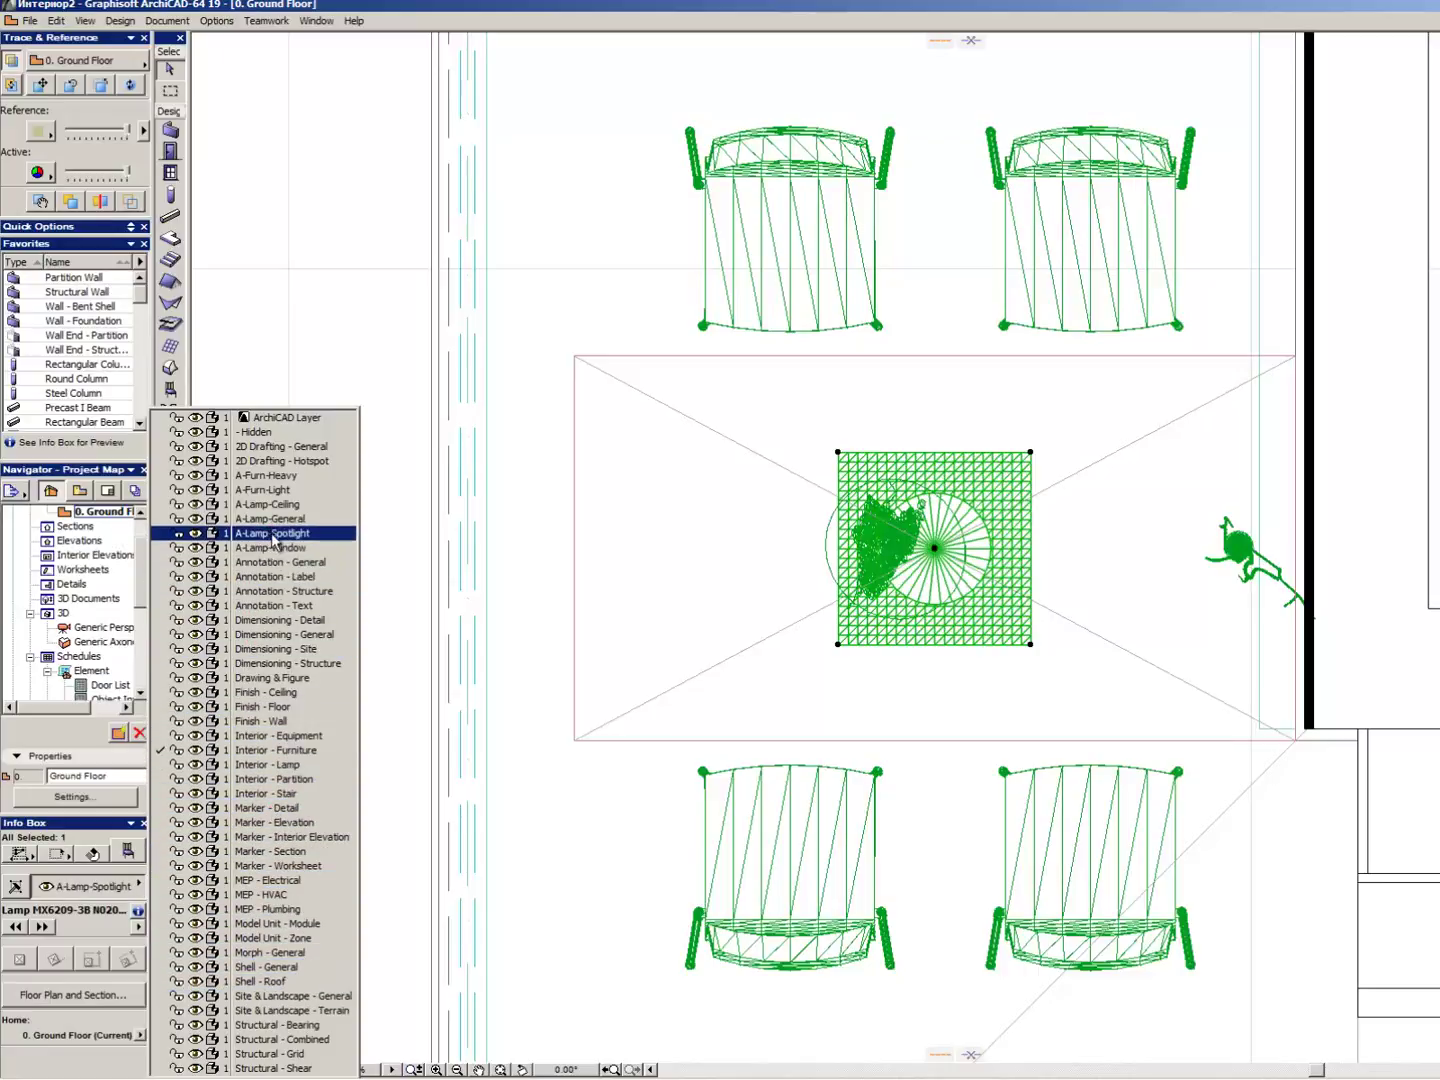
pyautogui.click(309, 535)
pyautogui.press('Escape')
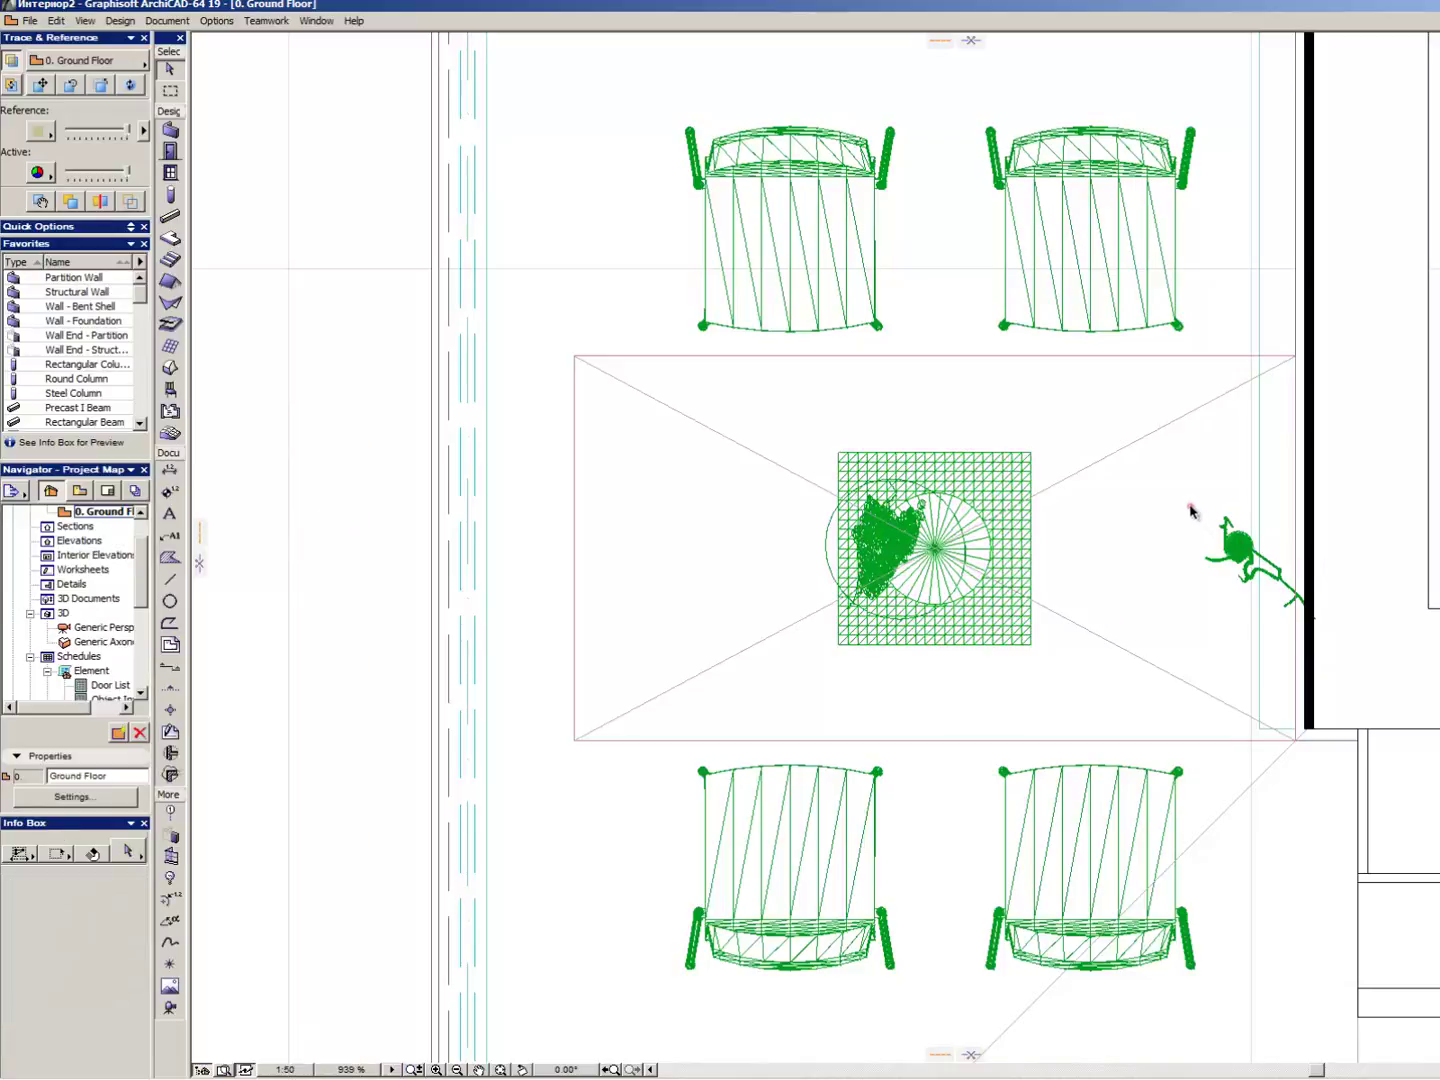
# - Put the vase and then the fruit plate on the A-Furn-Heavy layer
pyautogui.moveTo(1191, 510); pyautogui.dragTo(1350, 636)
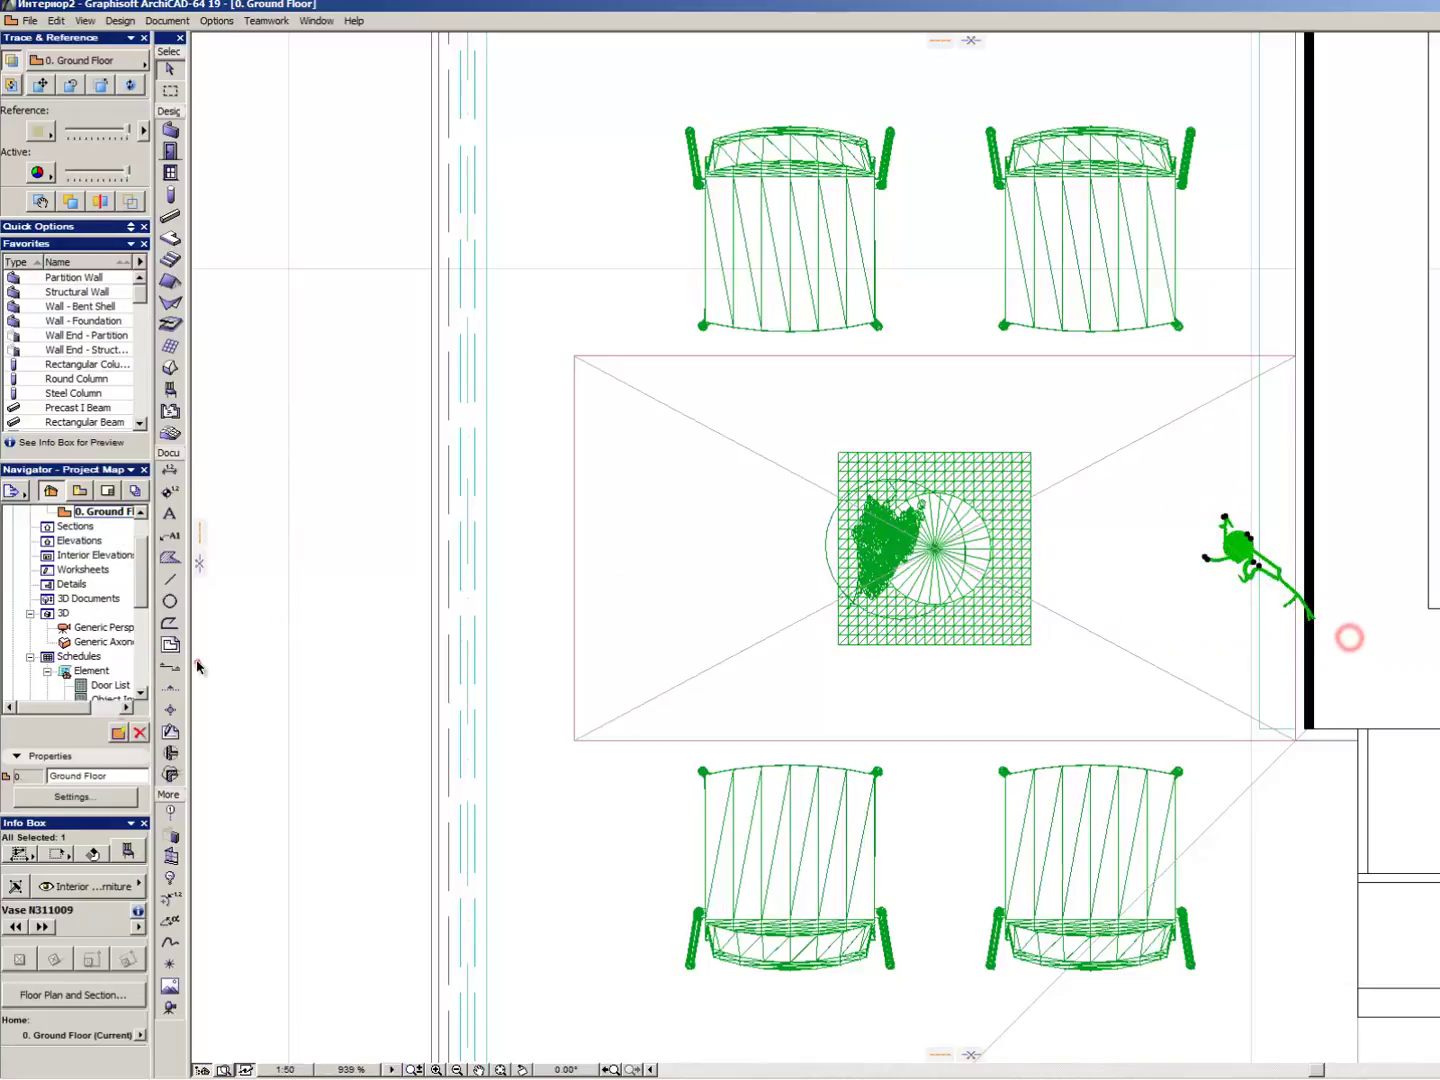
pyautogui.click(92, 898)
pyautogui.click(339, 473)
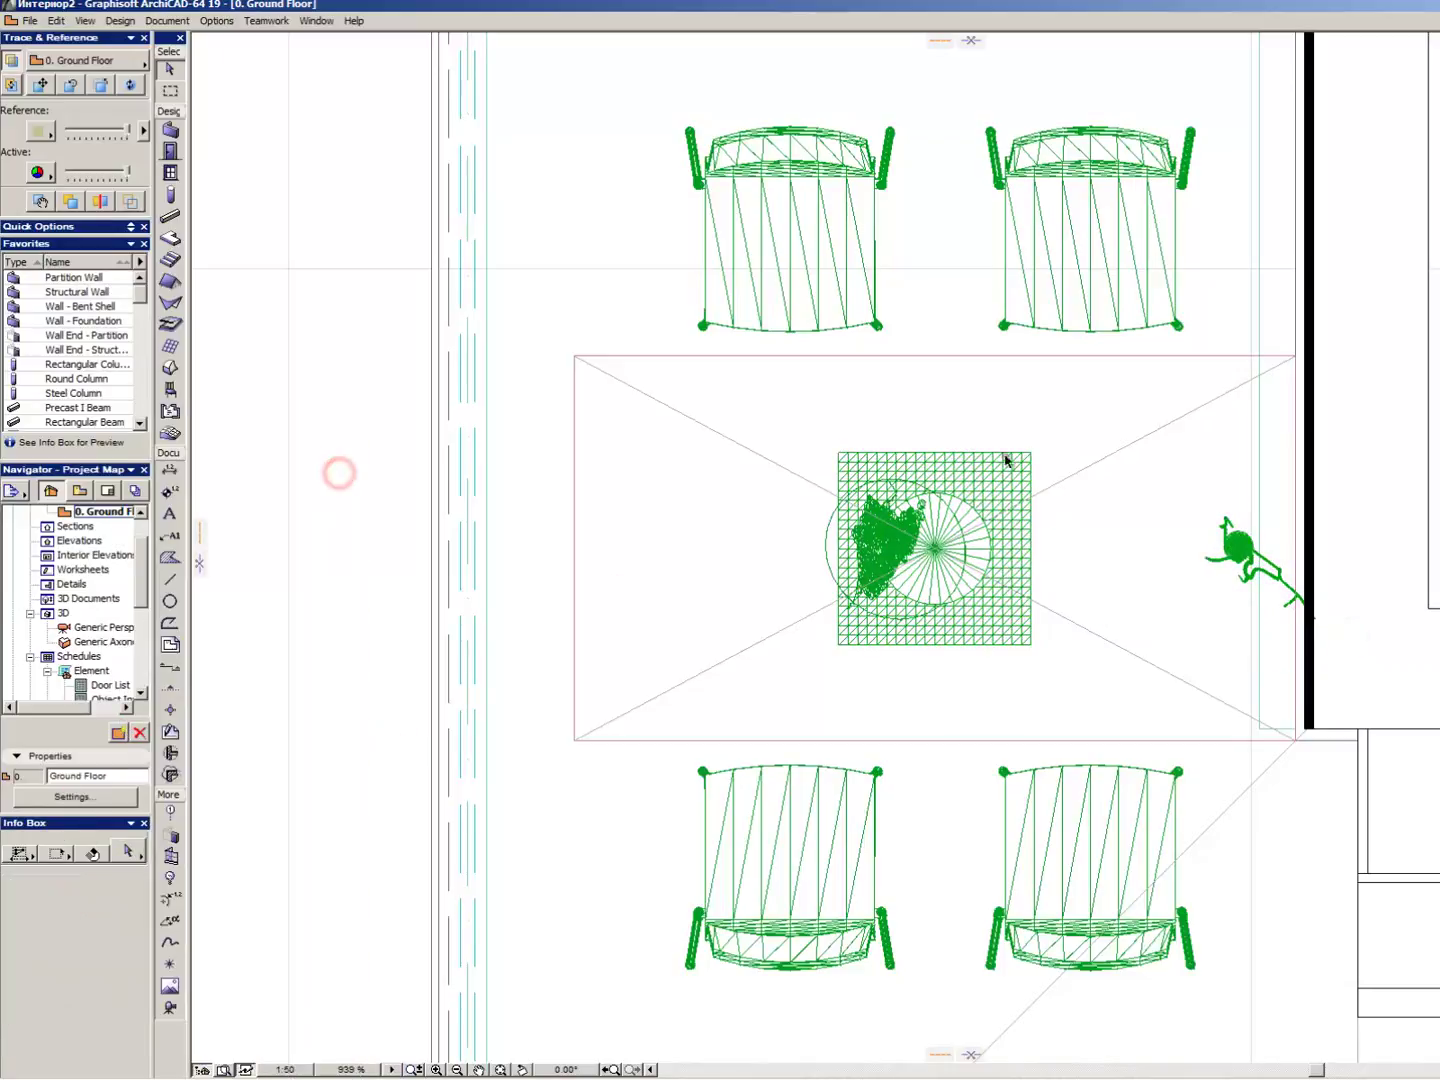
pyautogui.click(887, 548)
pyautogui.click(85, 897)
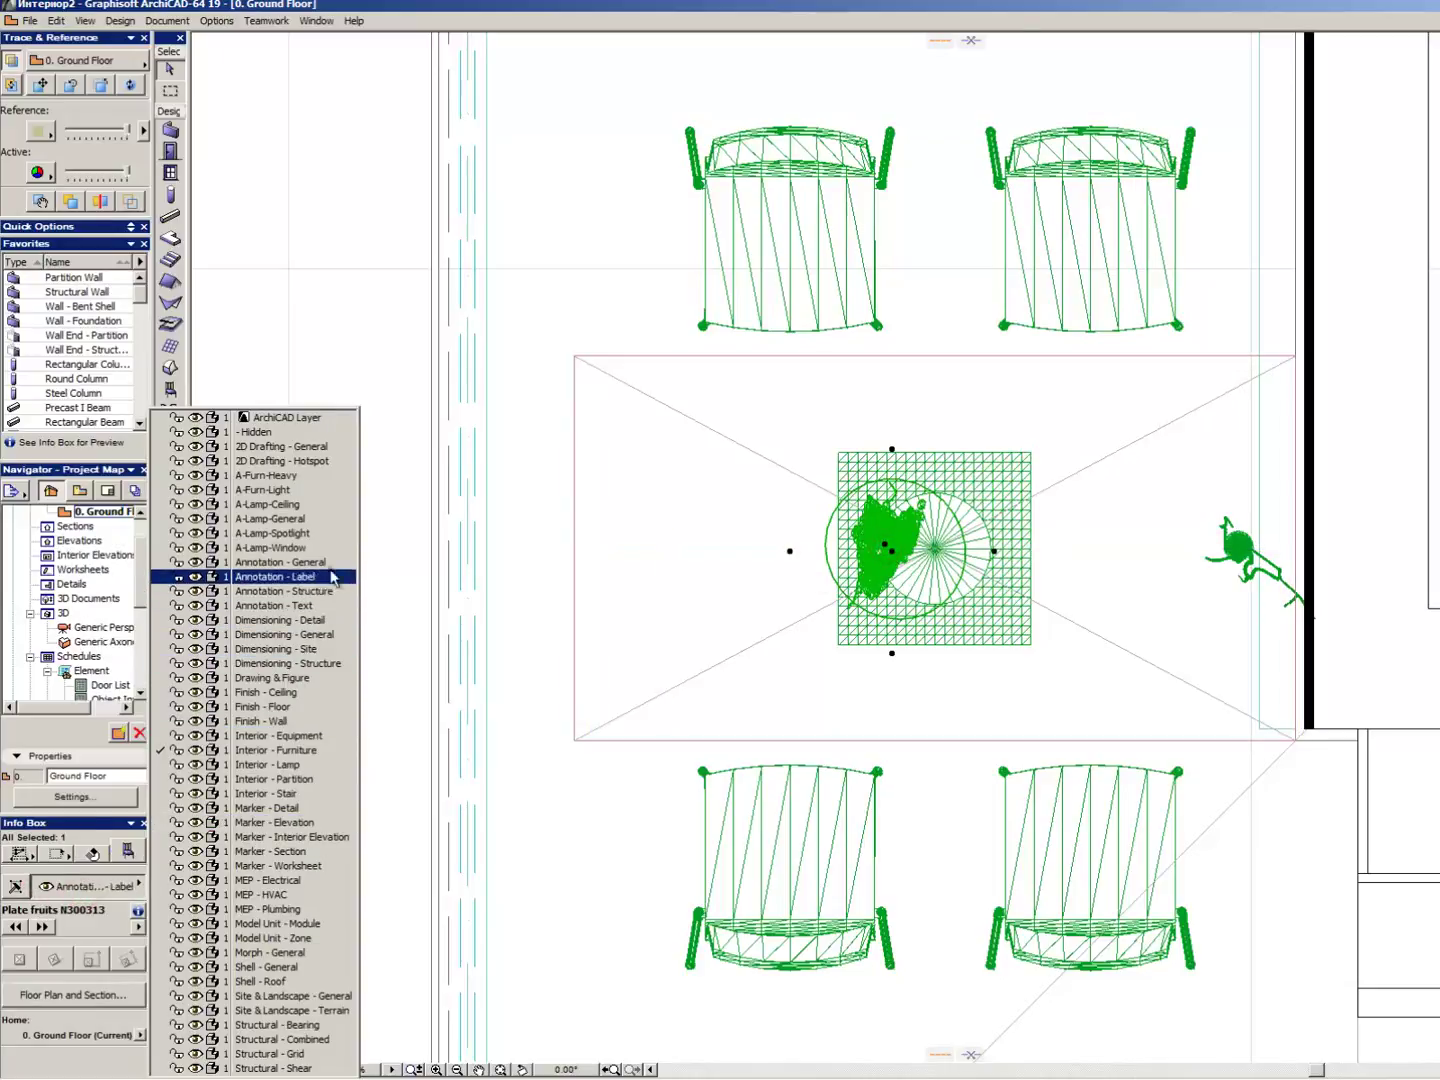
pyautogui.click(303, 478)
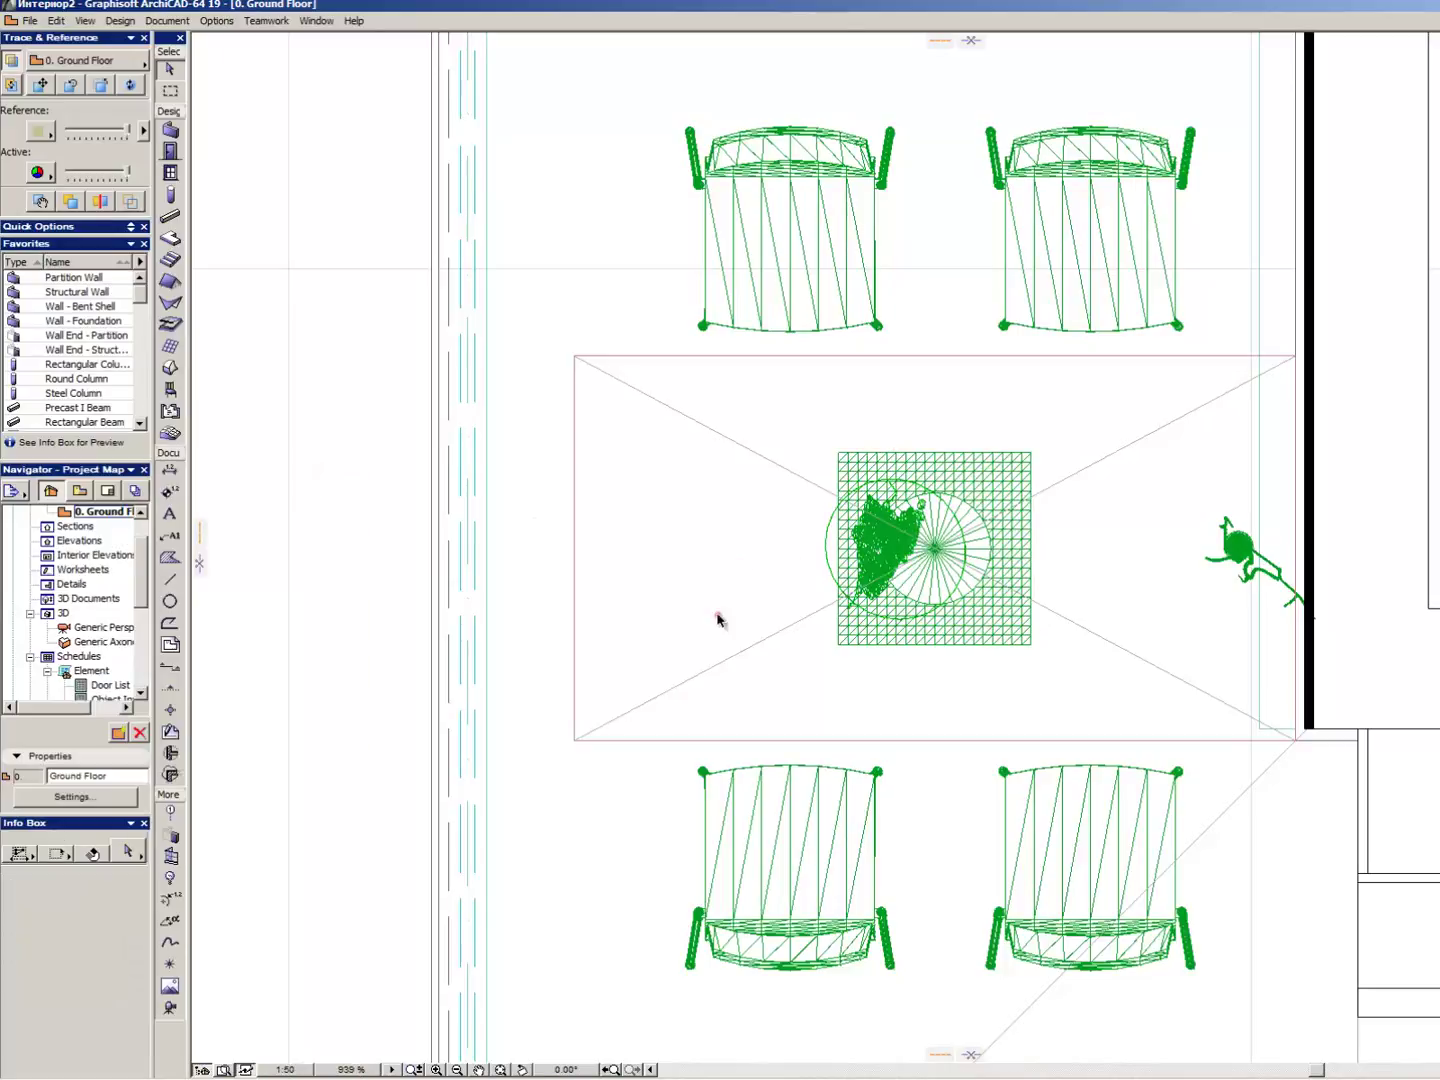
pyautogui.scroll(-5, 1085, 562)
pyautogui.scroll(4, 1277, 738)
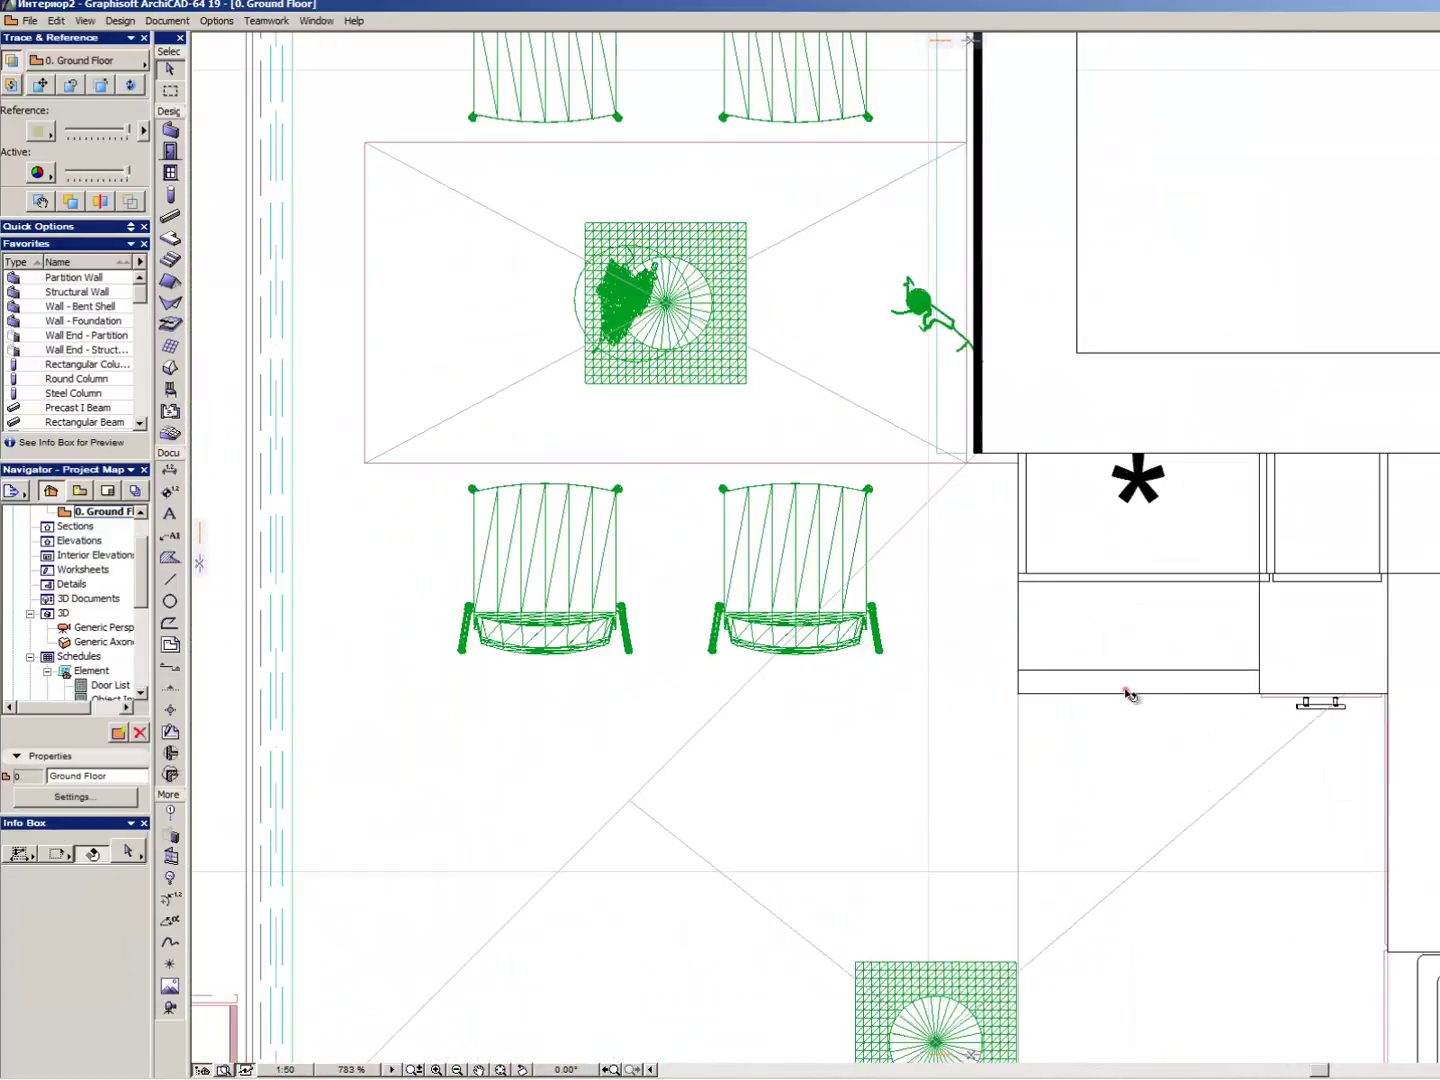
# - Show the selected kitchen counter units in 3D, fitted to the window
pyautogui.click(1126, 690)
pyautogui.scroll(-4, 932, 618)
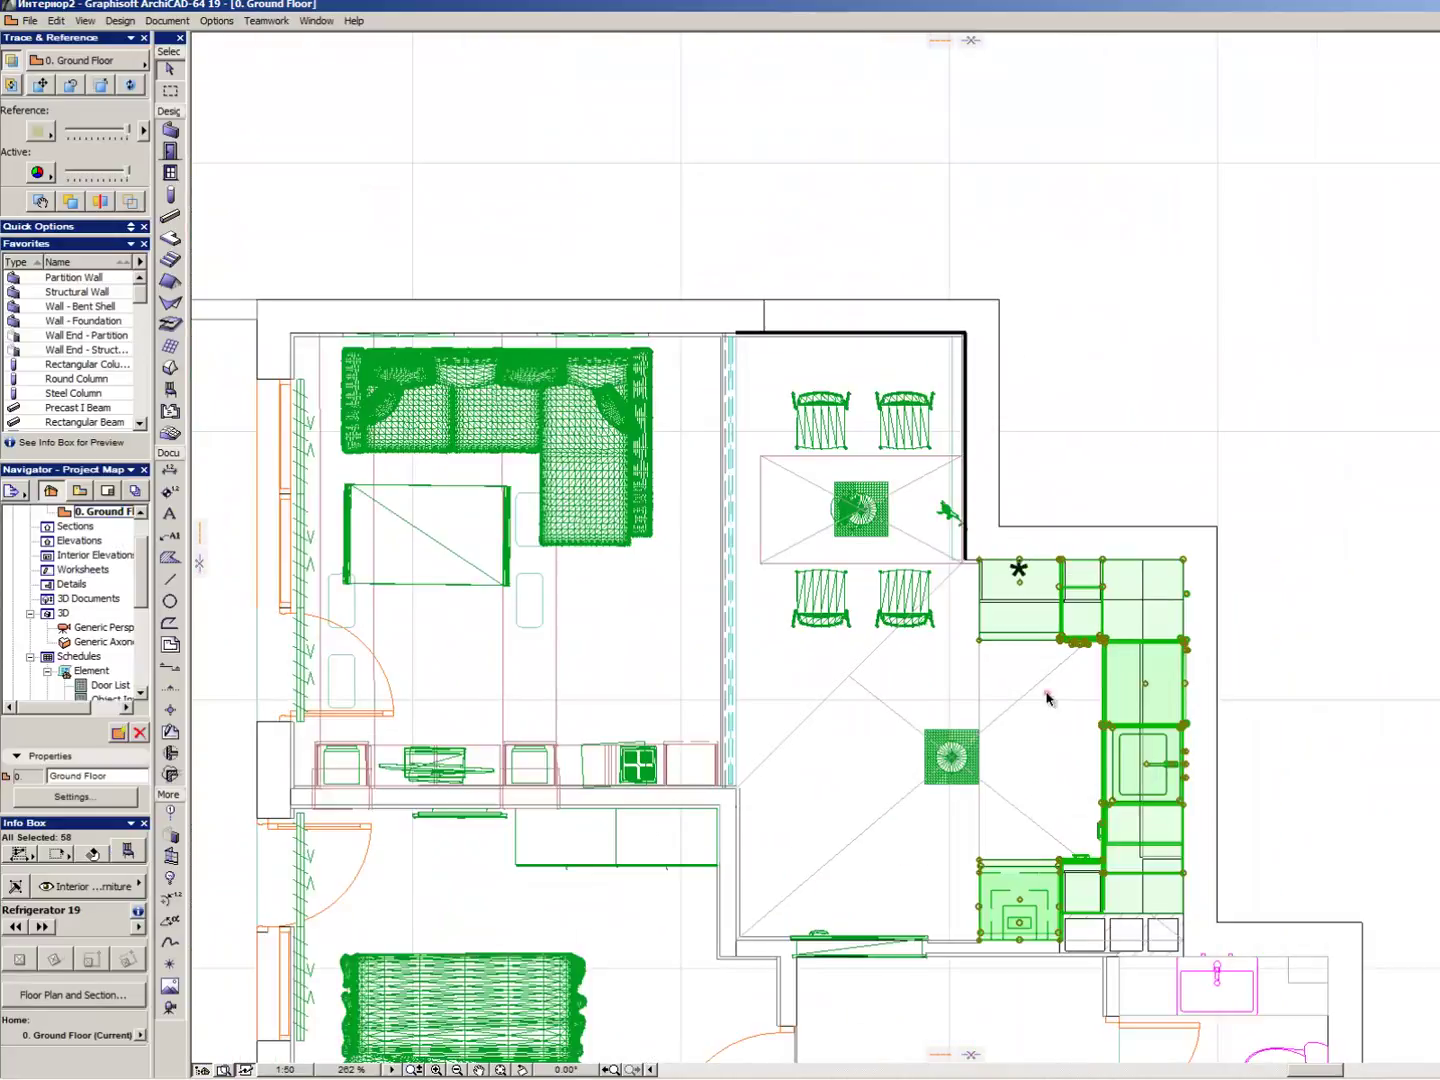
pyautogui.scroll(2, 1035, 762)
pyautogui.scroll(2, 1068, 903)
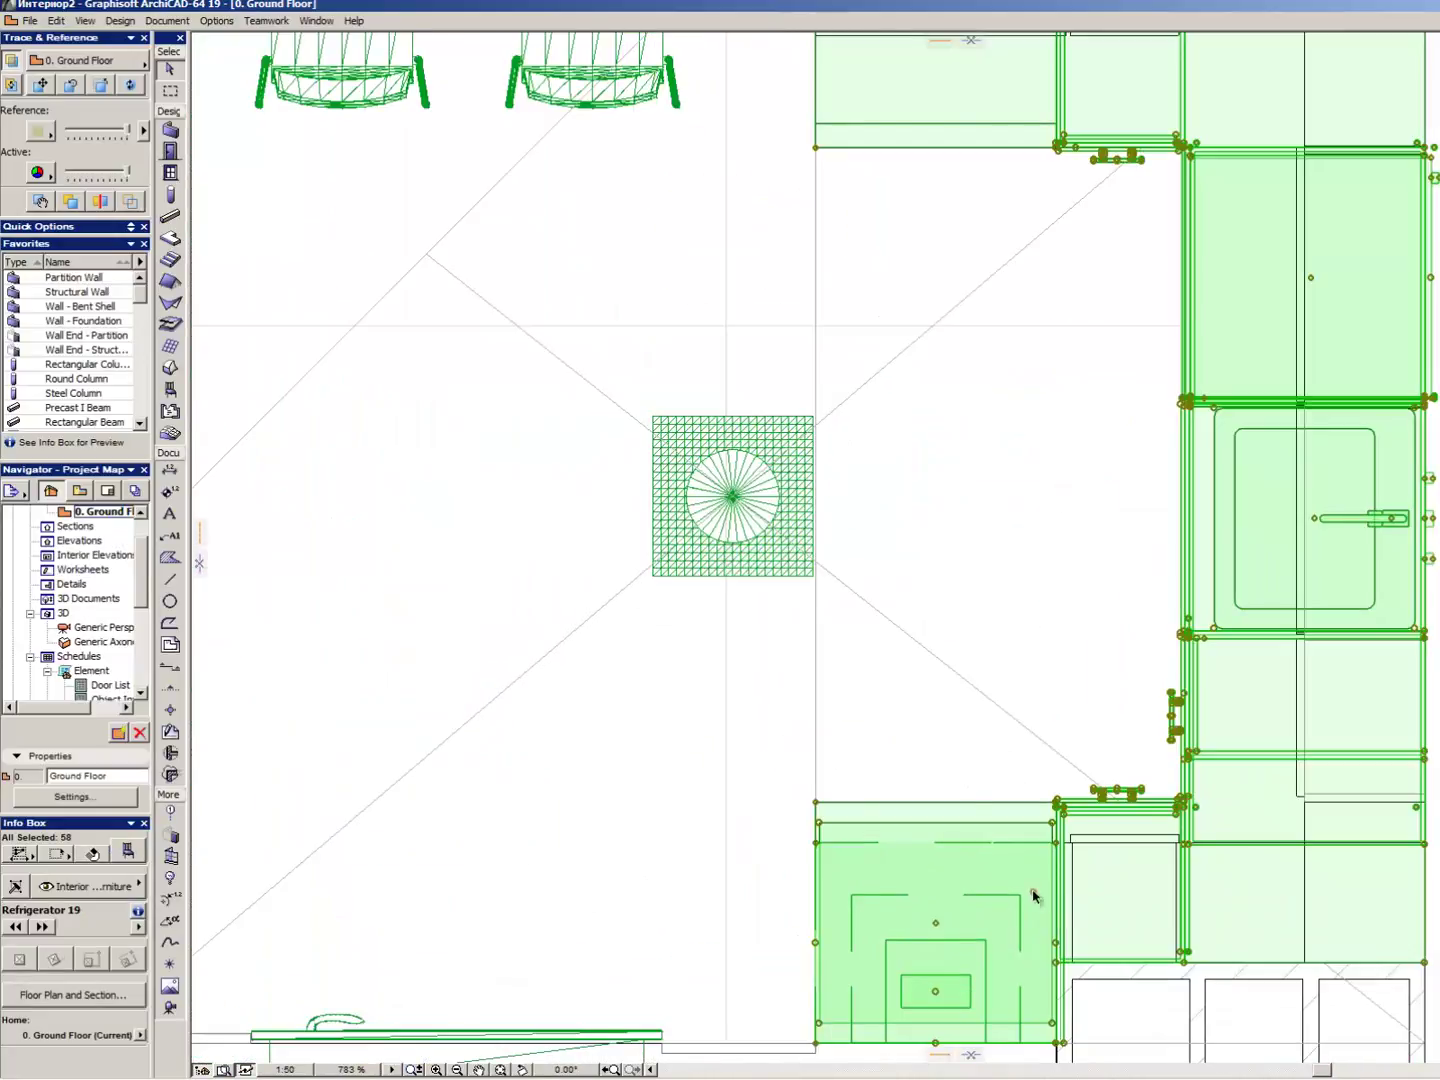
pyautogui.scroll(-3, 944, 836)
pyautogui.scroll(2, 1001, 813)
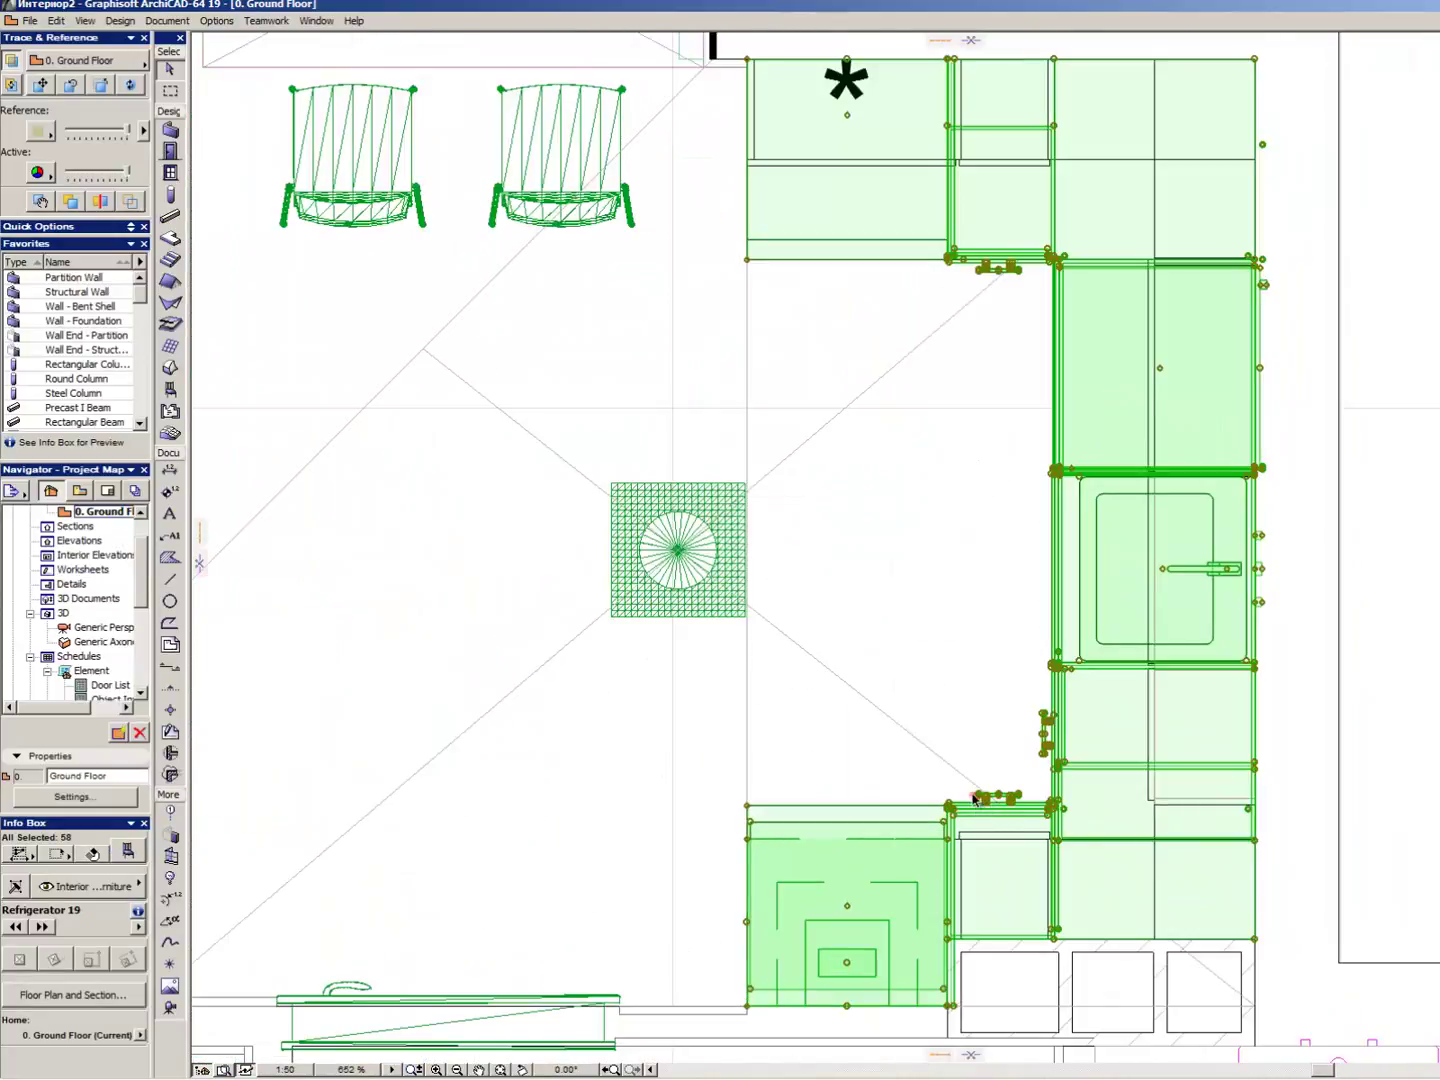
pyautogui.rightClick(984, 738)
pyautogui.click(1113, 630)
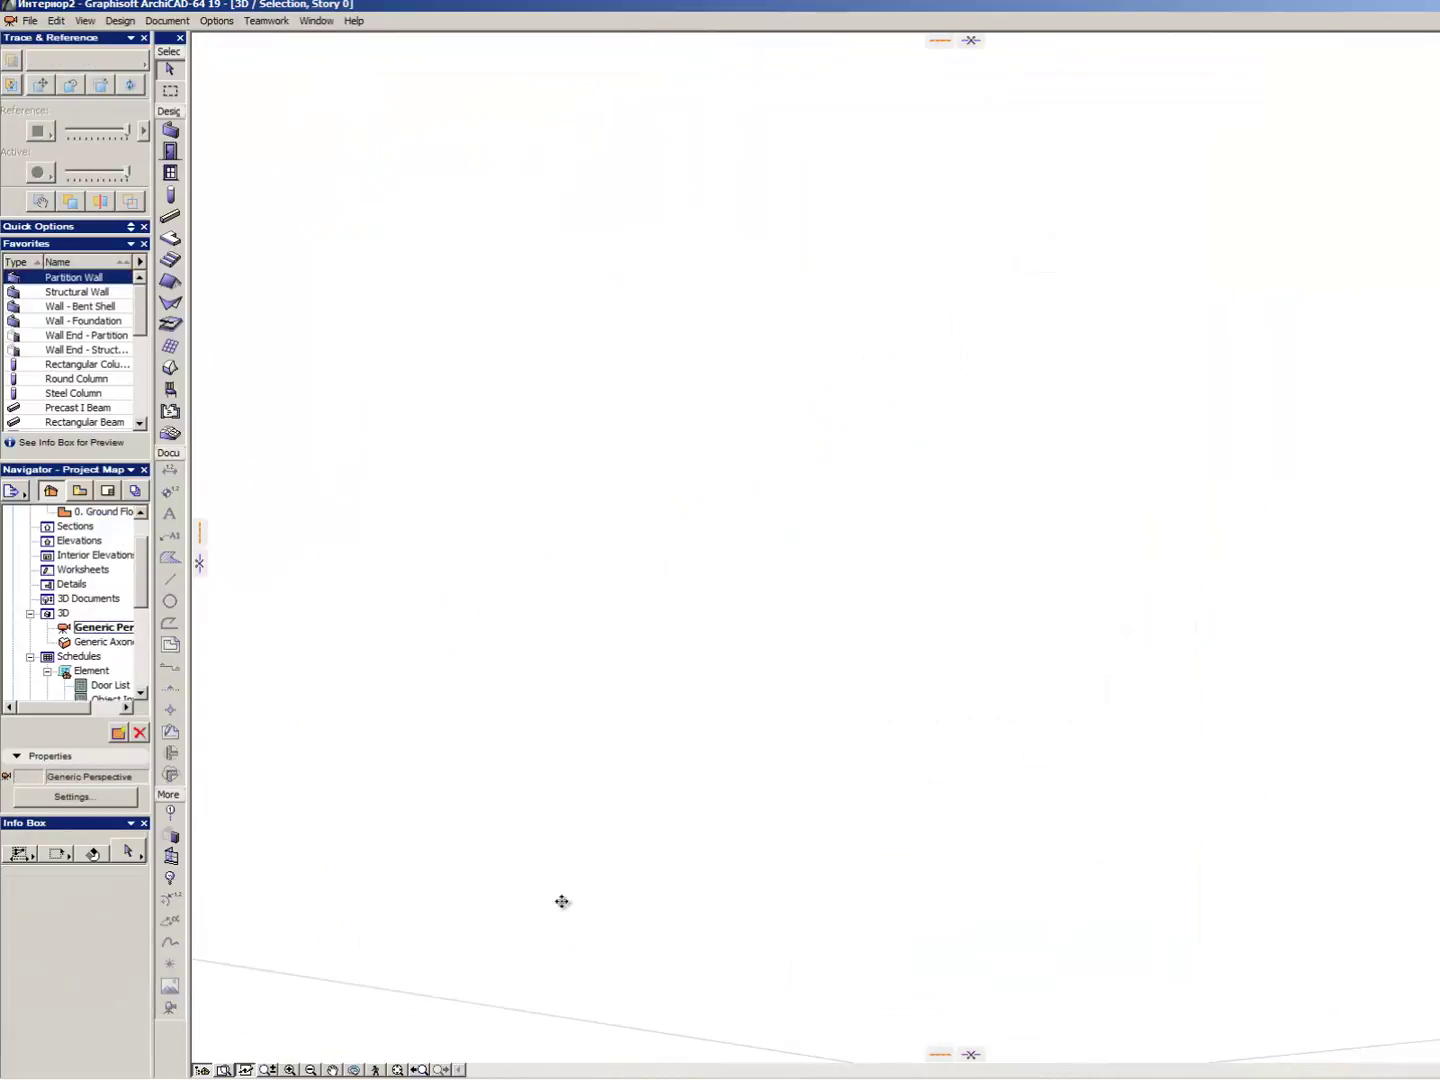
pyautogui.click(399, 1069)
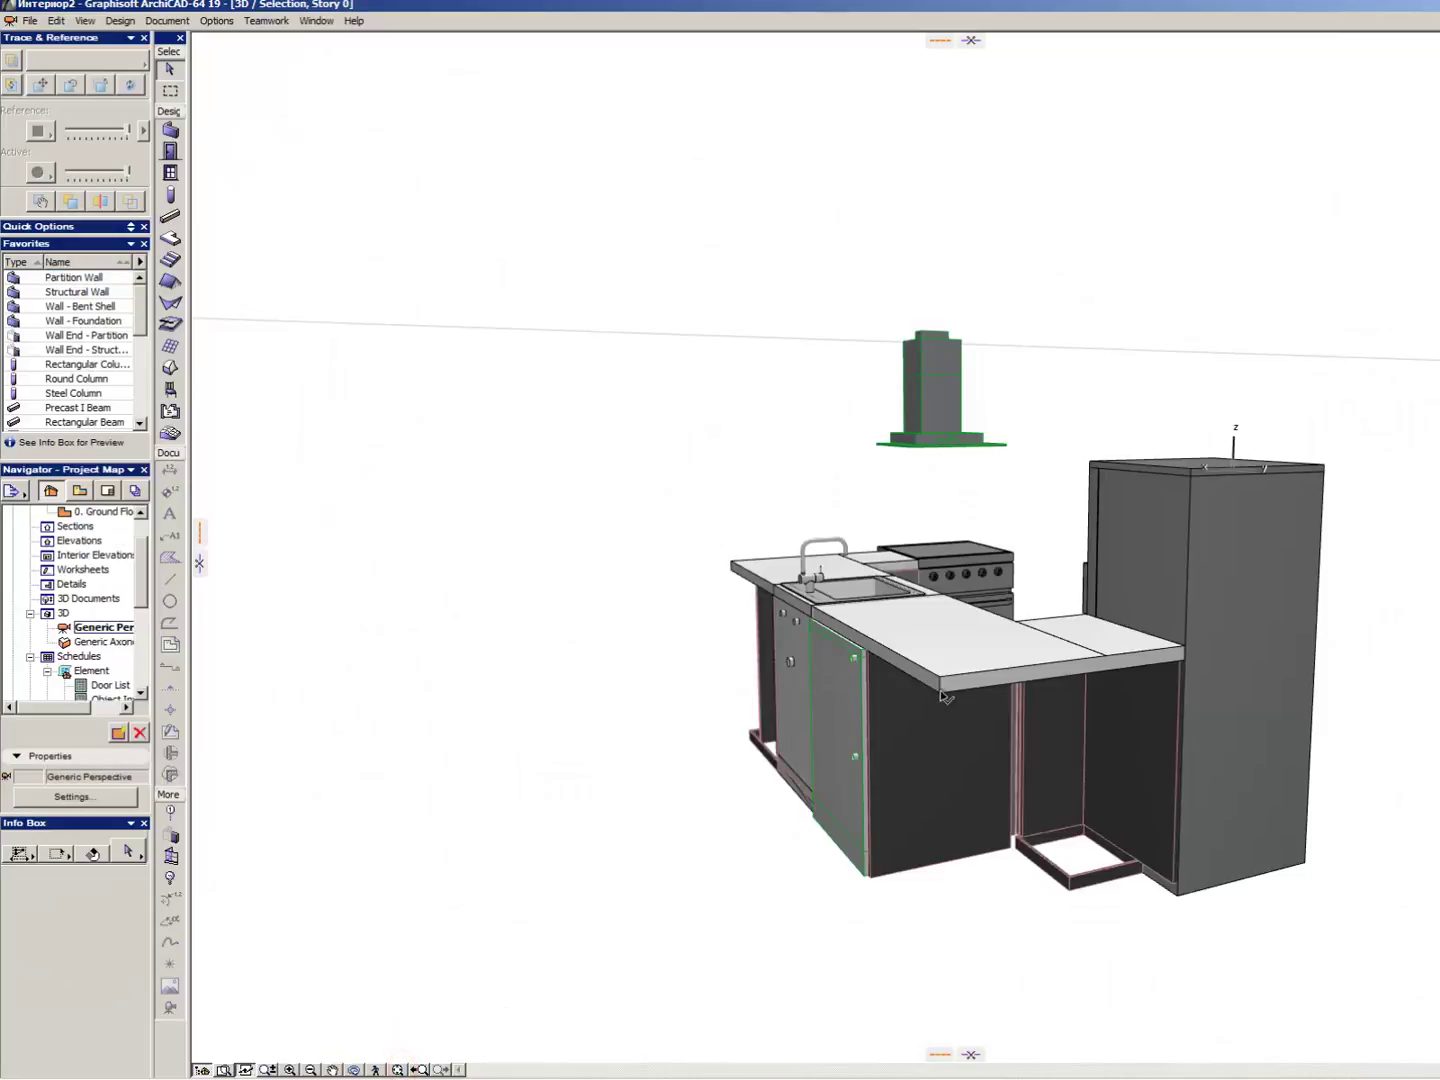
# - From the sink side, give the range hood a lighter translucent surface override
pyautogui.keyDown('shift'); pyautogui.moveTo(1067, 588); pyautogui.dragTo(813, 425, button='middle'); pyautogui.keyUp('shift')
pyautogui.scroll(10, 814, 425)
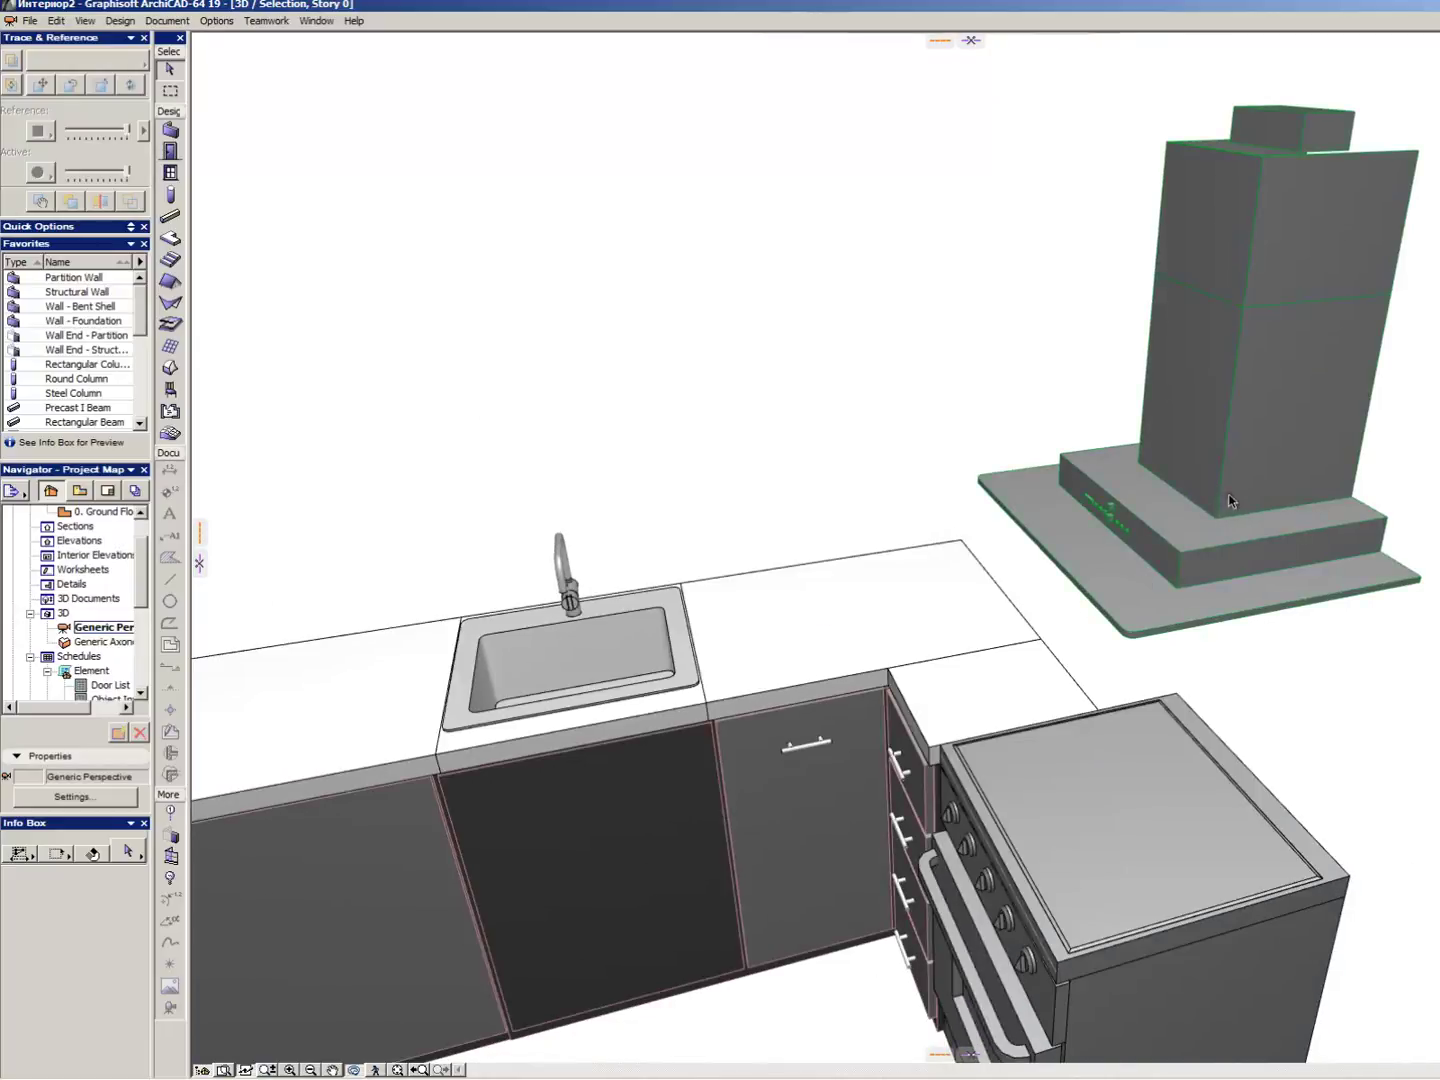
pyautogui.click(1240, 493)
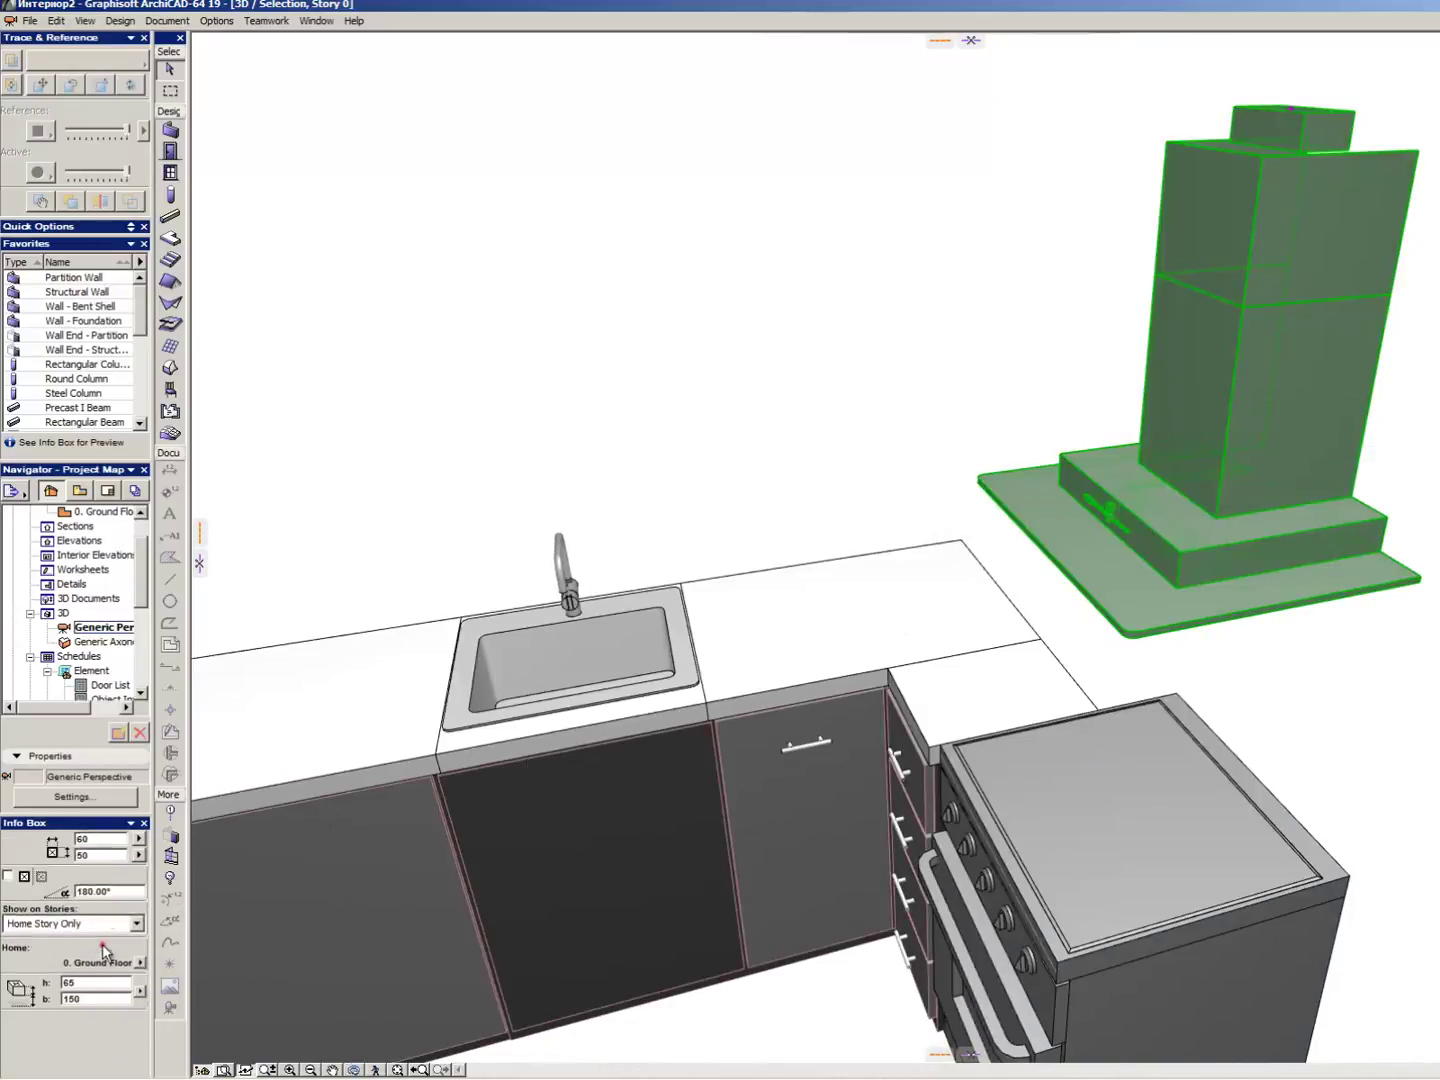
pyautogui.scroll(-3, 103, 946)
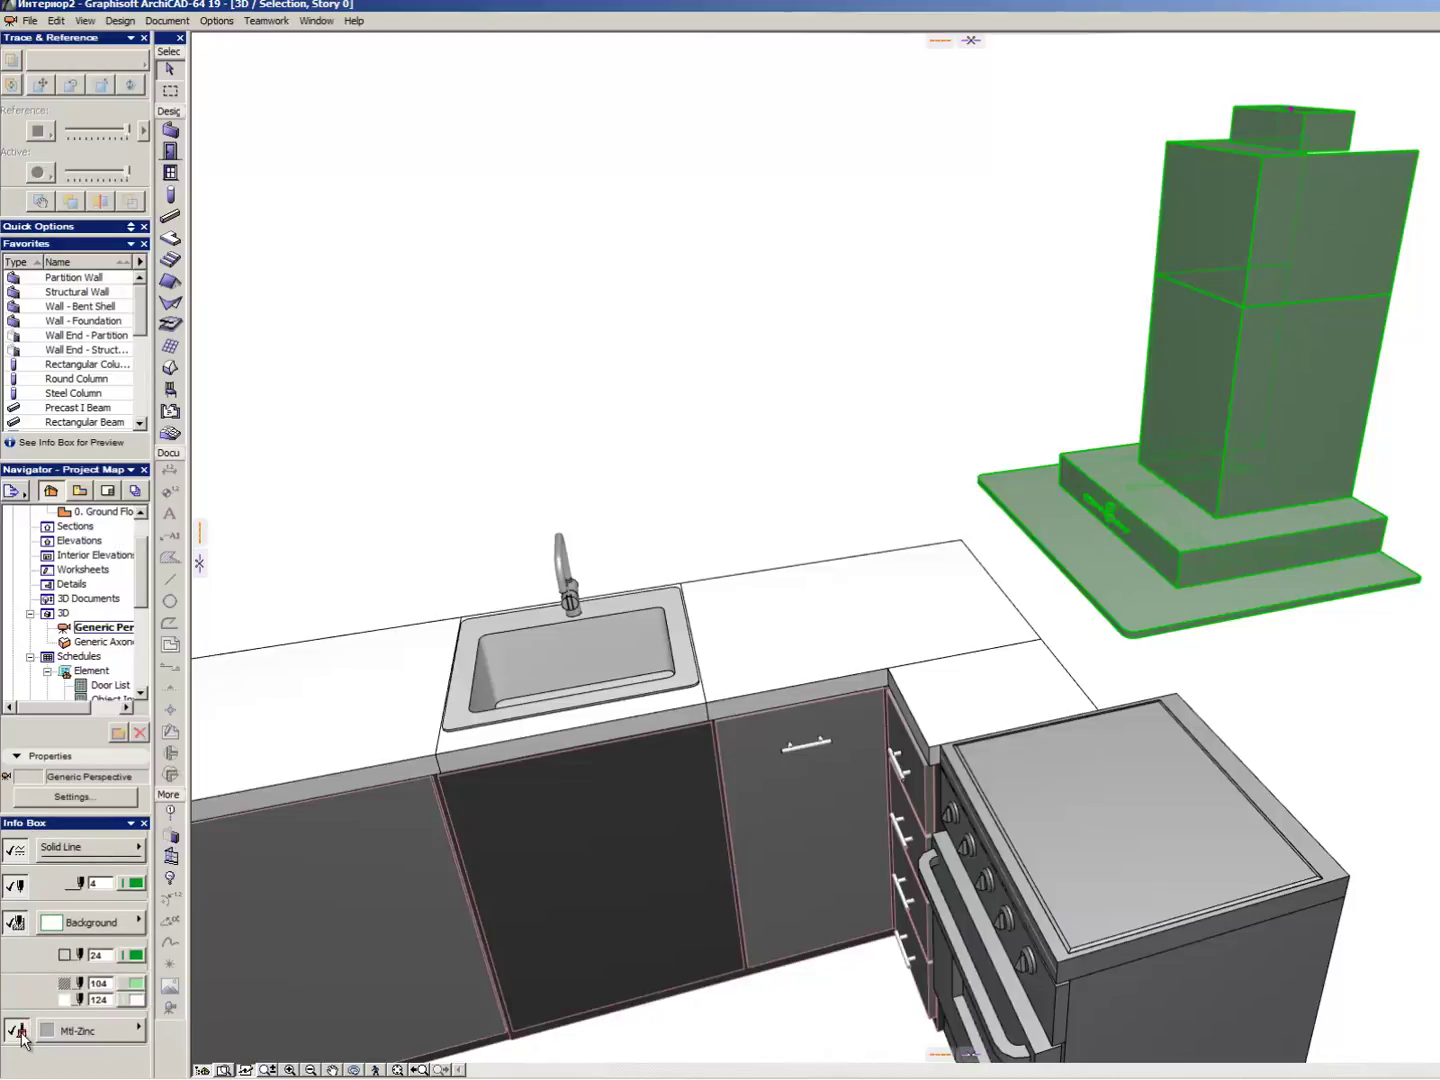
pyautogui.click(20, 1034)
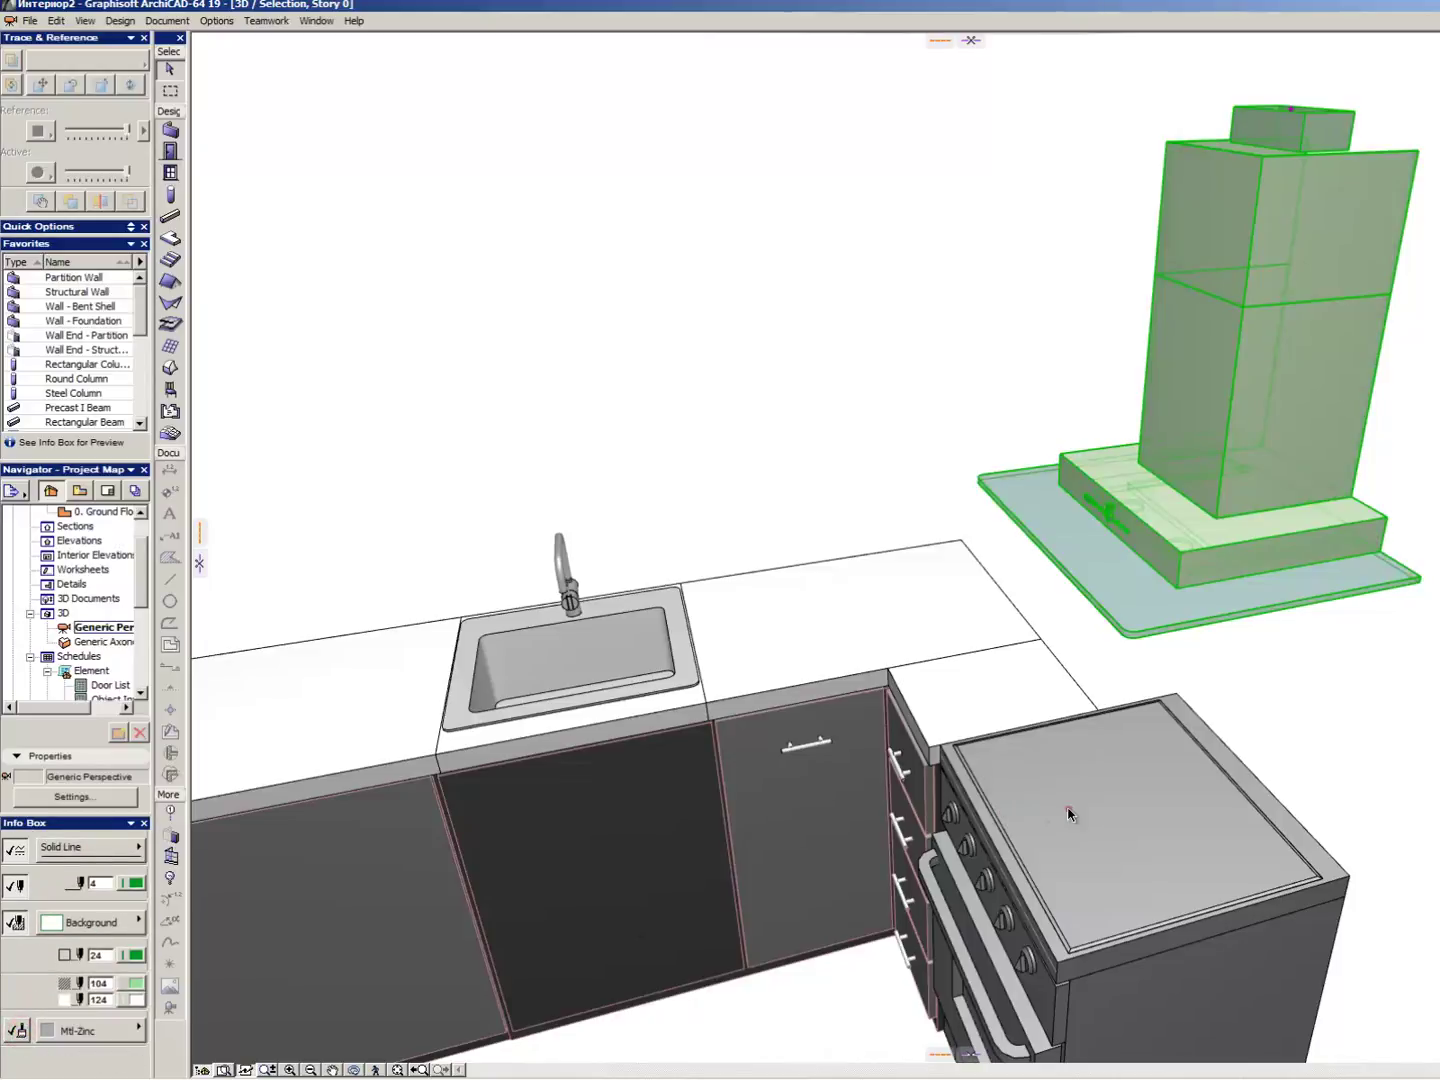
pyautogui.press('Escape')
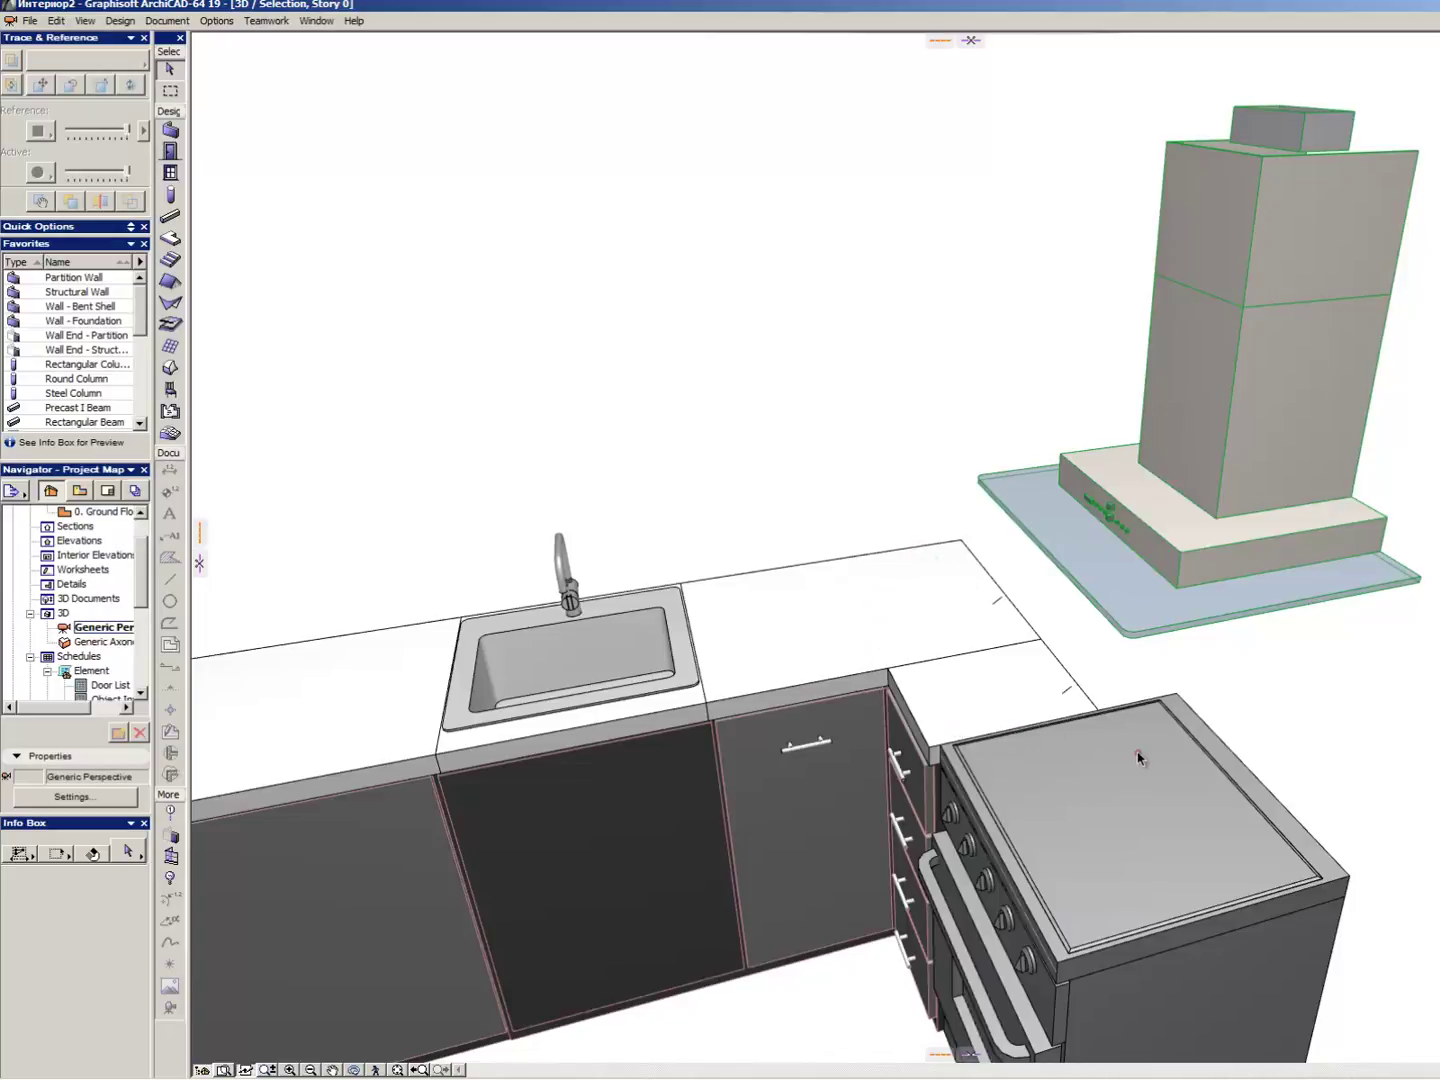
# - Orbit to a more top-down kitchen view, then return to the Ground Floor plan
pyautogui.scroll(-10, 716, 511)
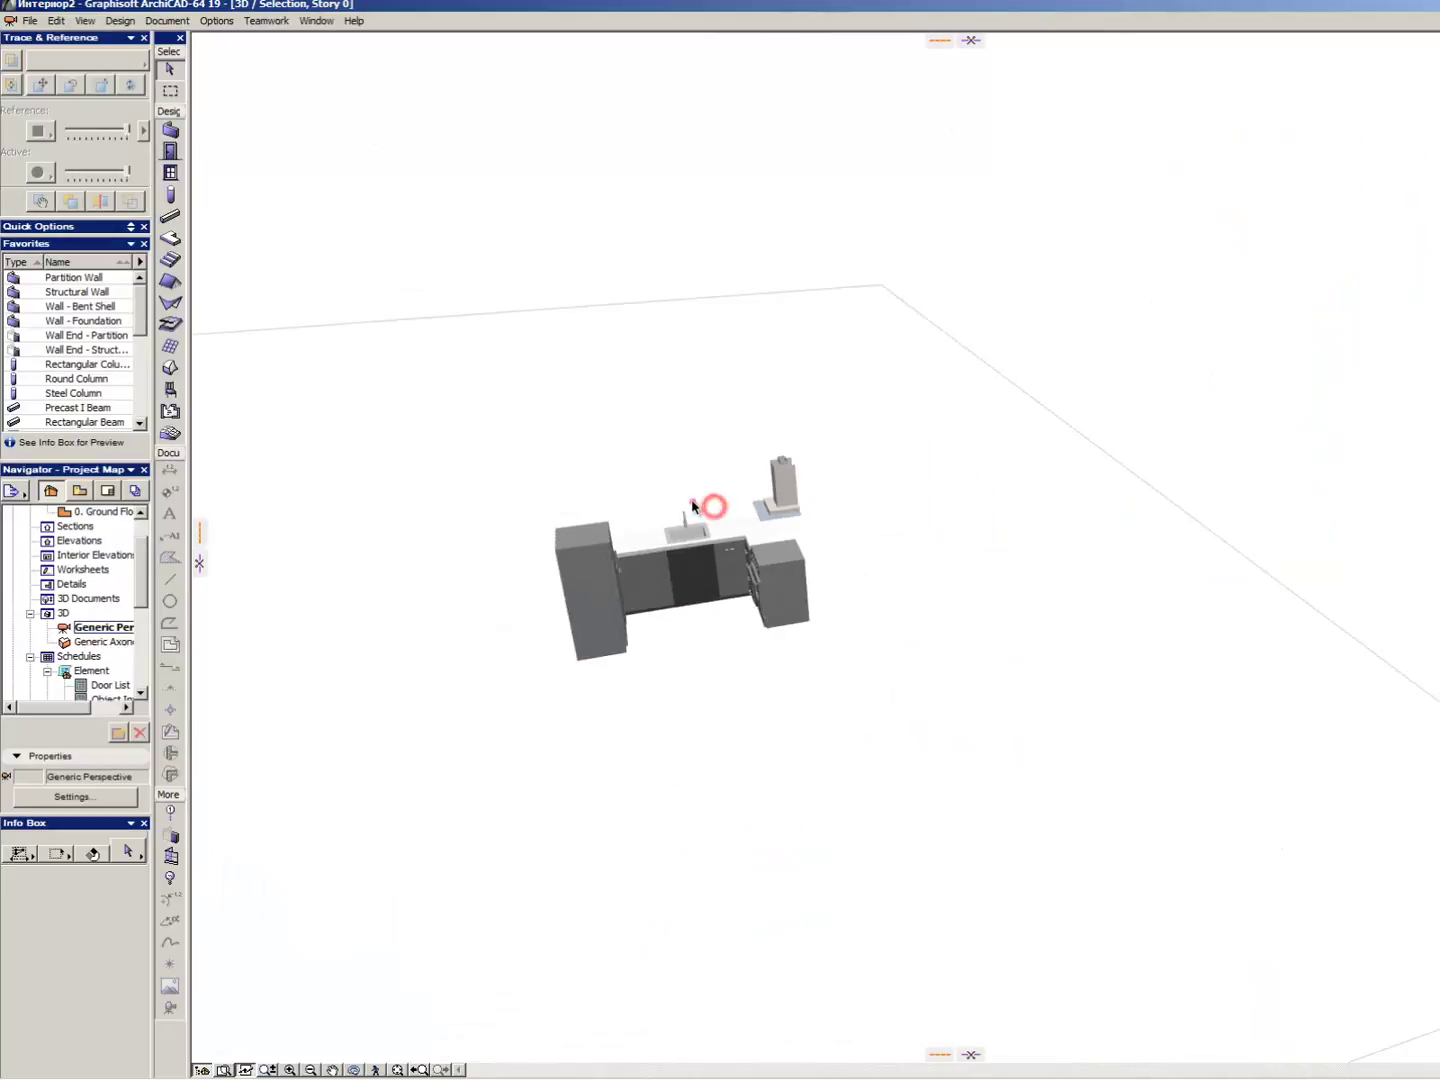
pyautogui.scroll(5, 614, 503)
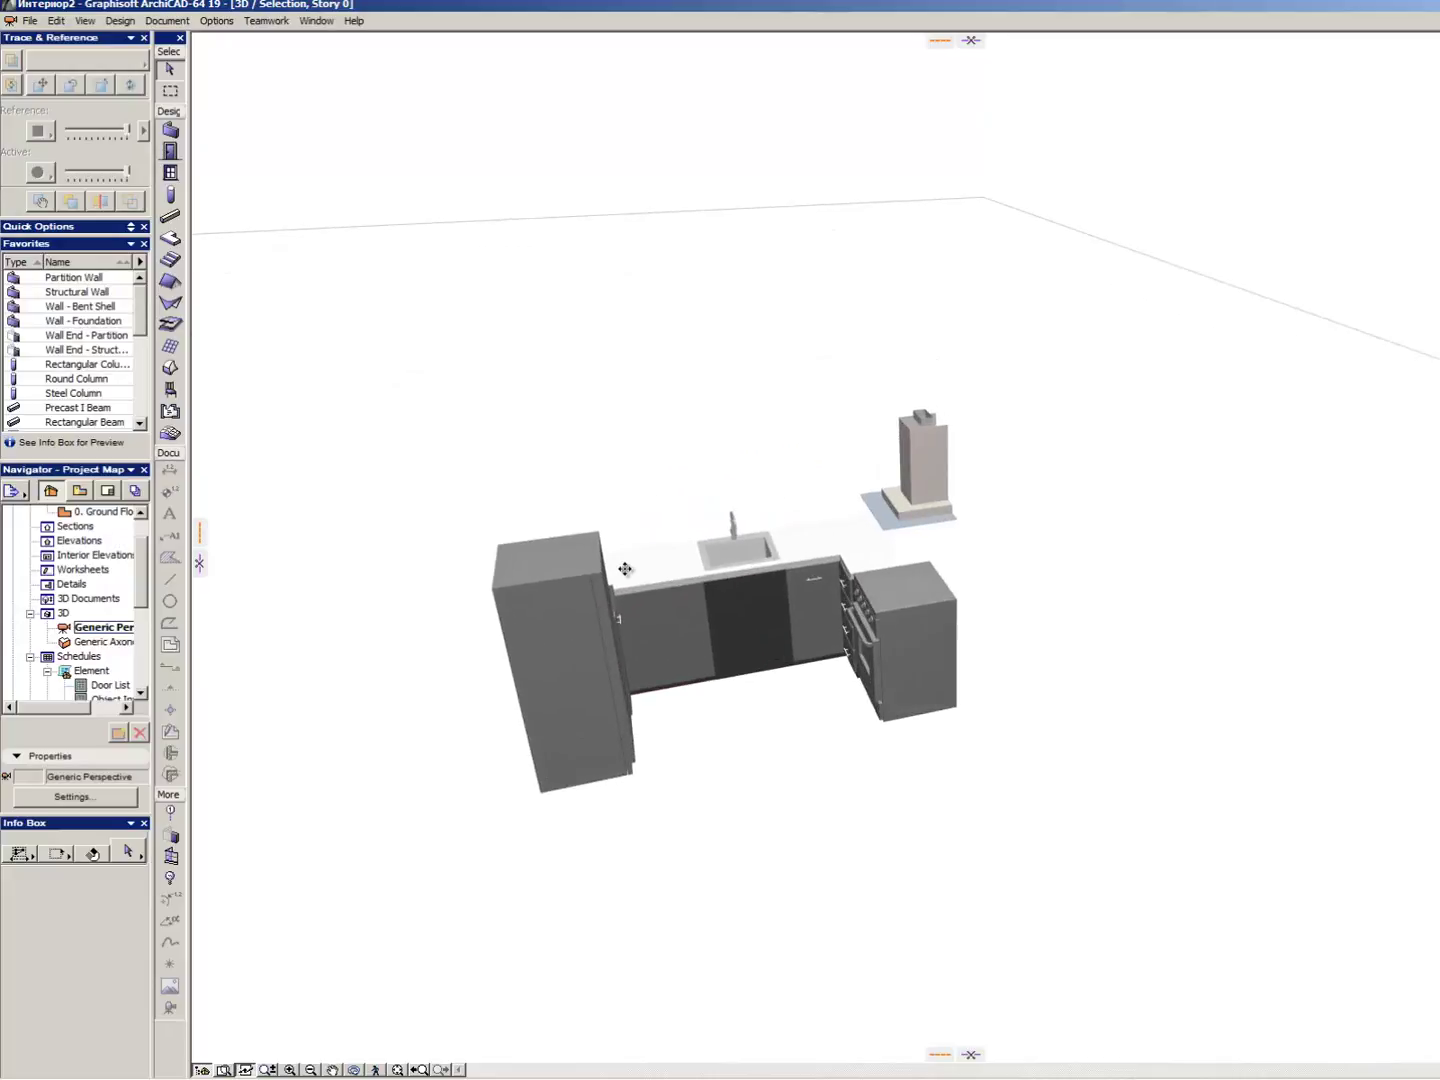
pyautogui.keyDown('shift'); pyautogui.moveTo(652, 566); pyautogui.dragTo(486, 524, button='middle'); pyautogui.keyUp('shift')
pyautogui.scroll(5, 669, 572)
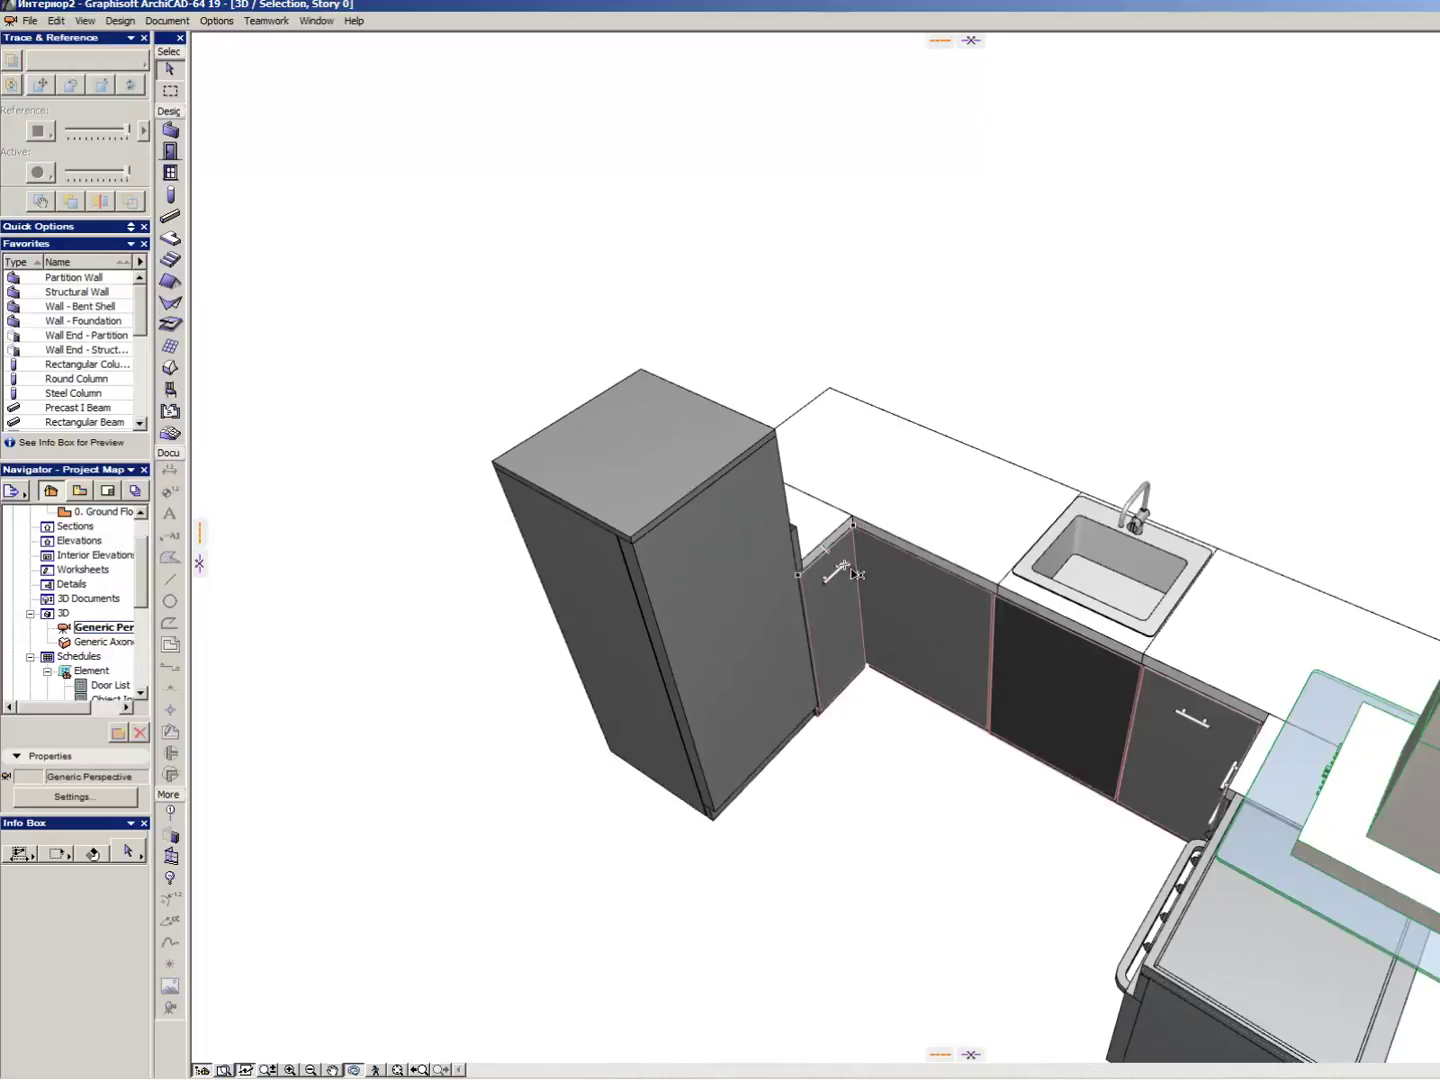
pyautogui.scroll(5, 834, 582)
pyautogui.scroll(-3, 834, 577)
pyautogui.scroll(-4, 834, 578)
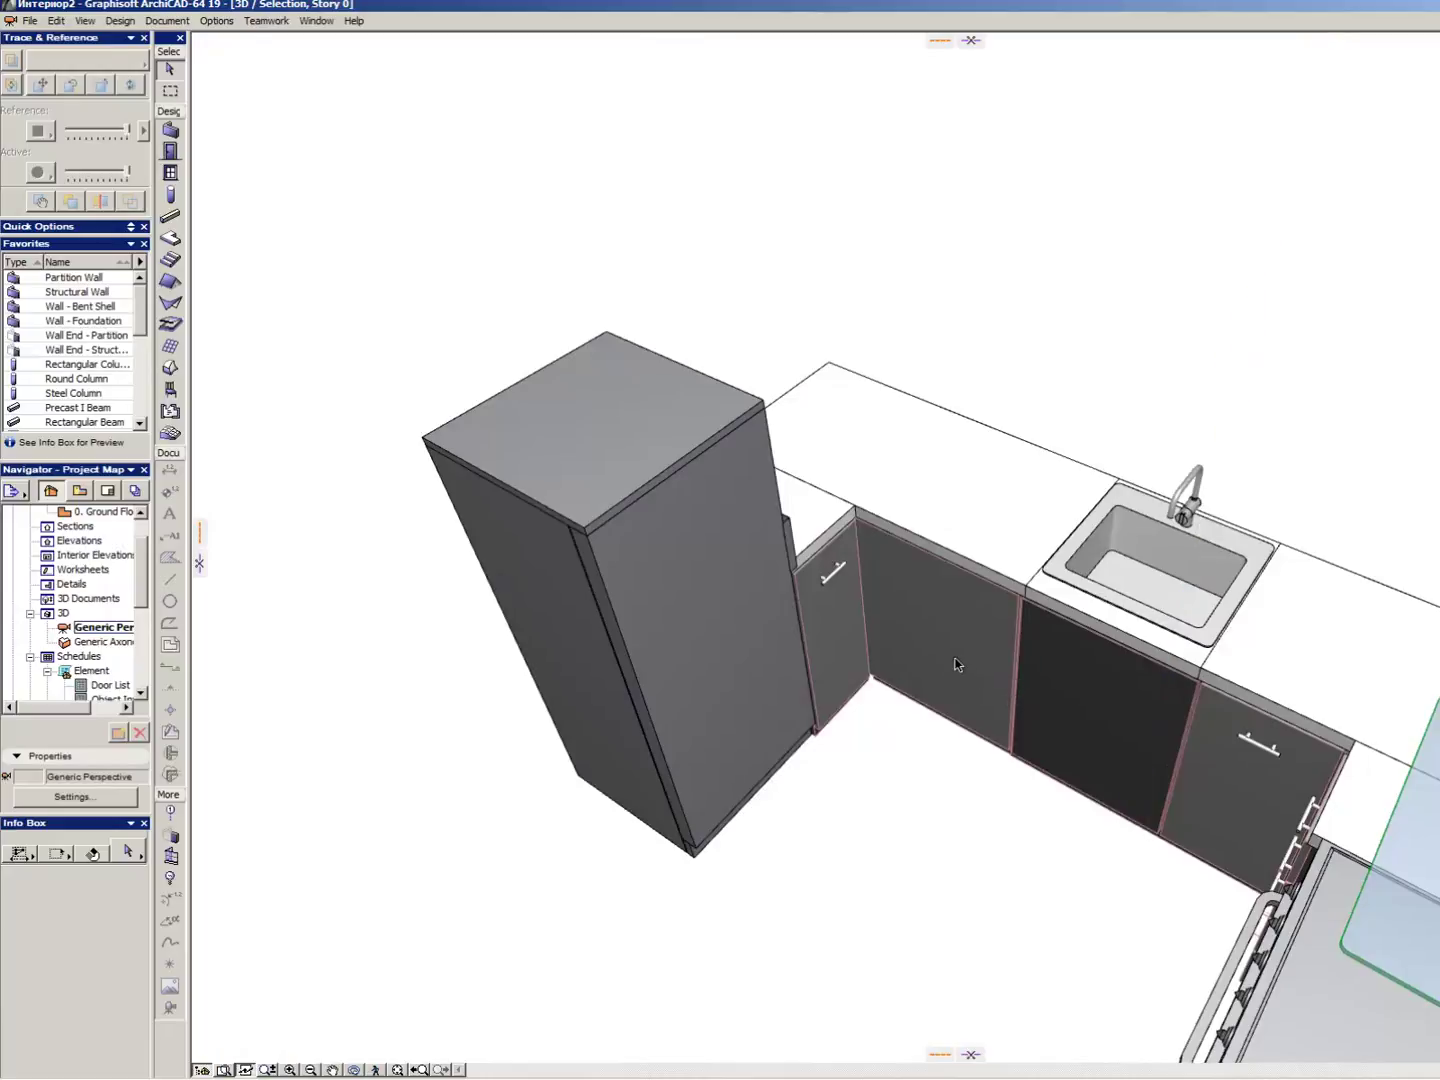
pyautogui.press('F2')
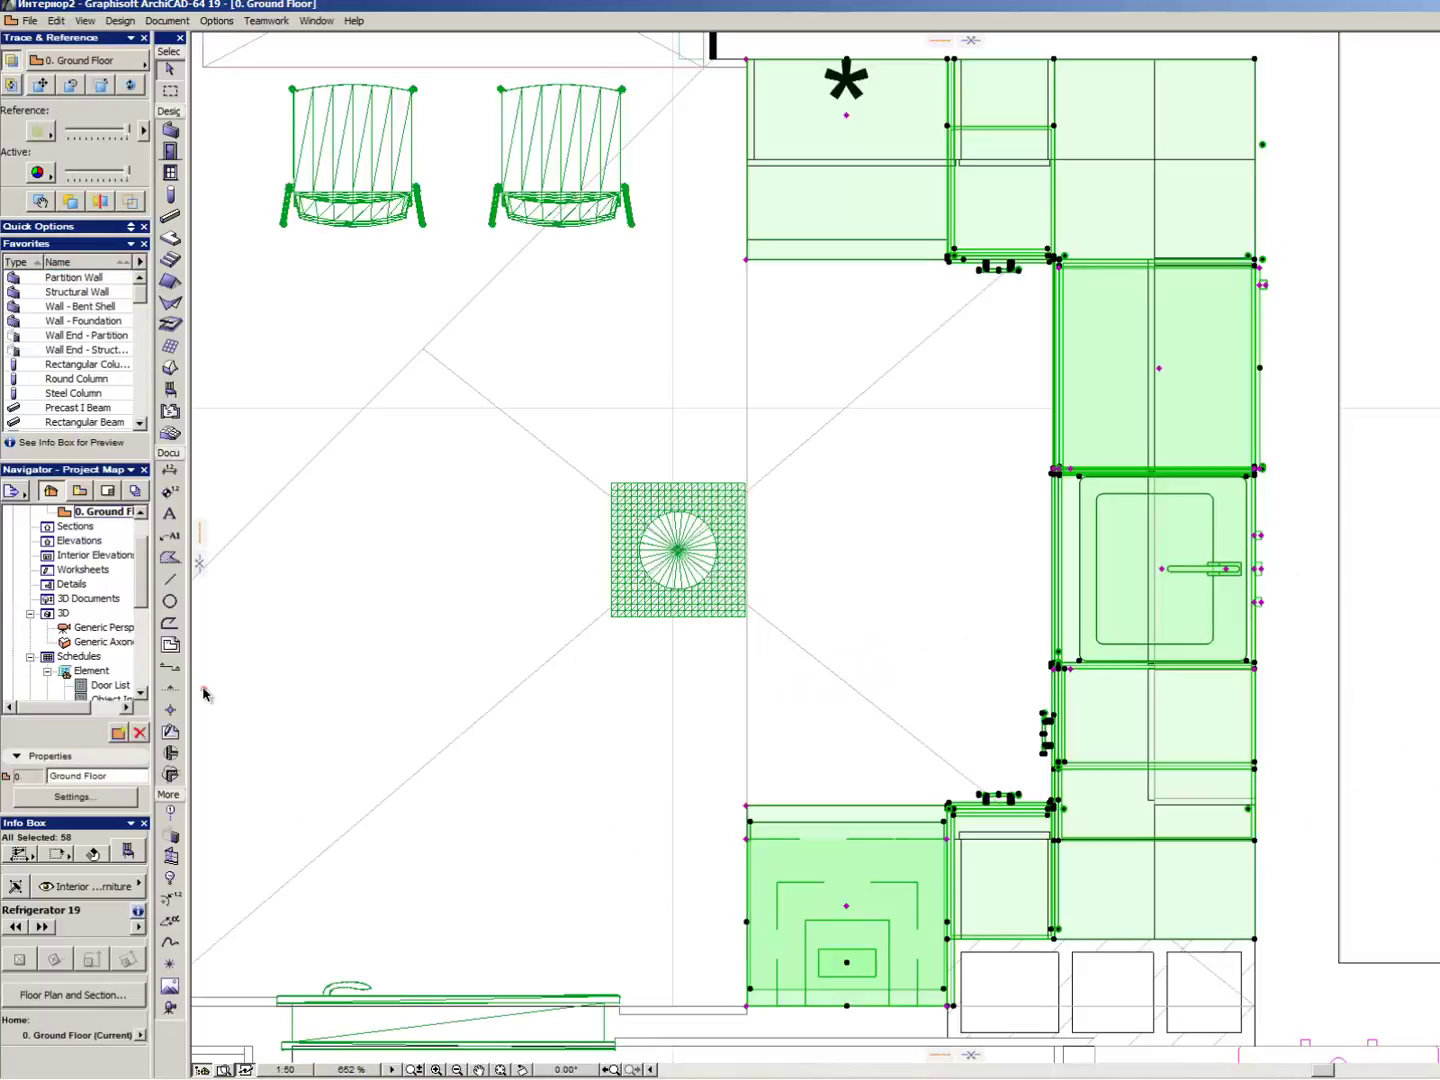
# - Assign the selected kitchen elements to the A-Furn-Light layer and deselect them
pyautogui.click(112, 887)
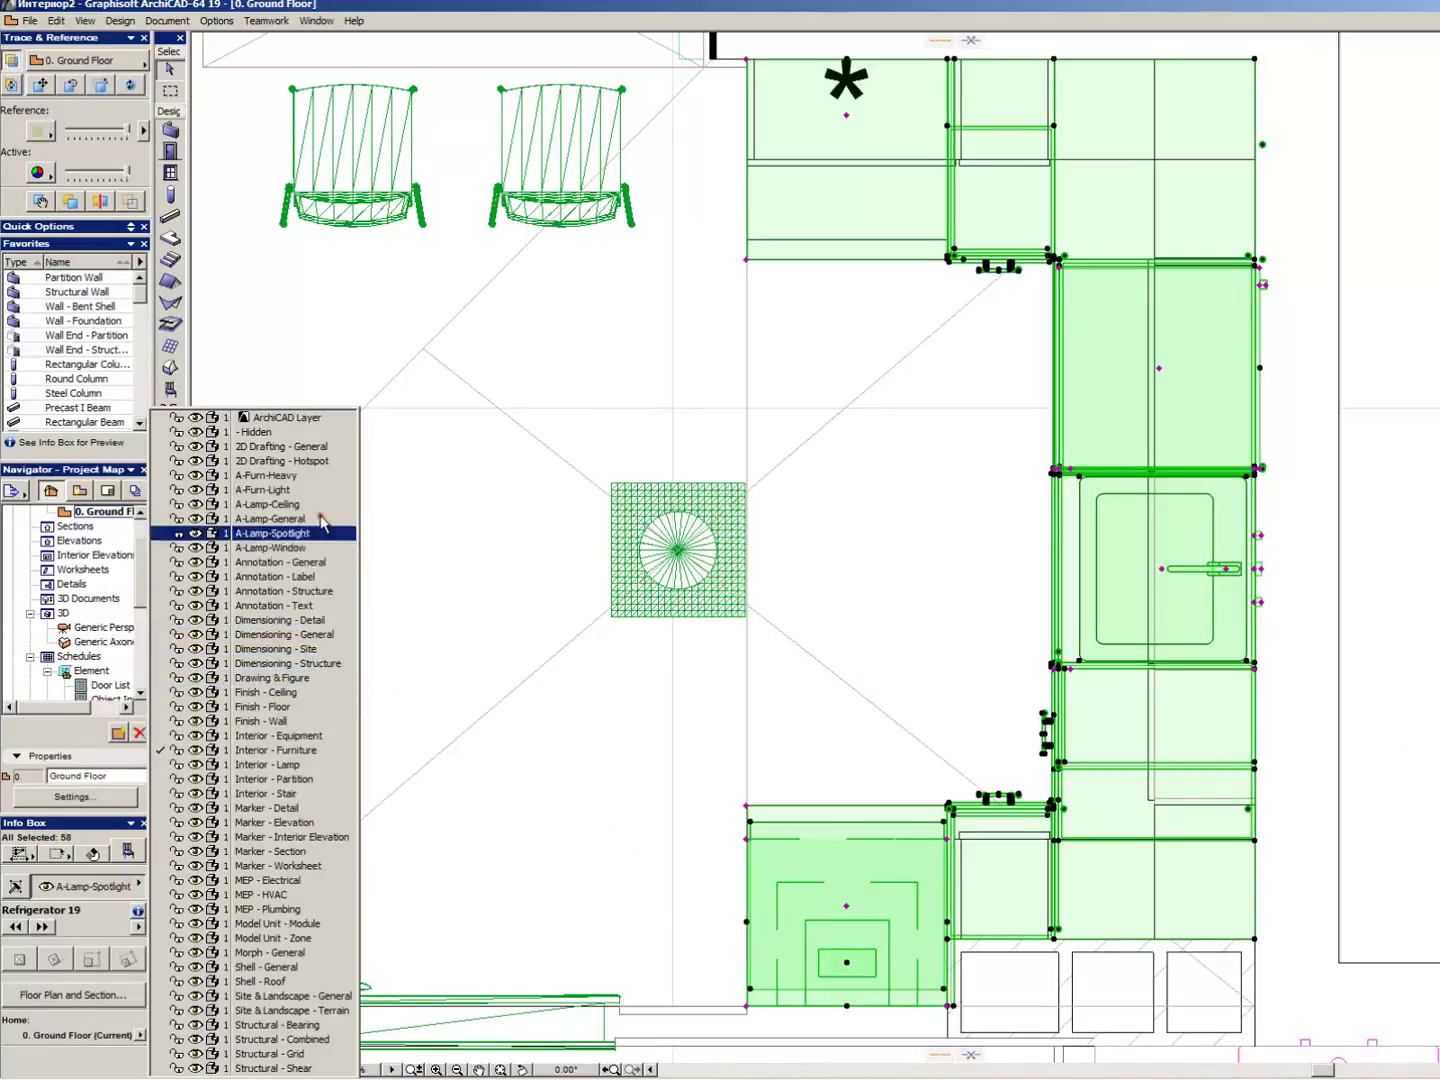
pyautogui.click(302, 490)
pyautogui.click(1000, 611)
# - Select coffee table Table N070212 in front of the sofa and bring up its context menu
pyautogui.scroll(-3, 1143, 670)
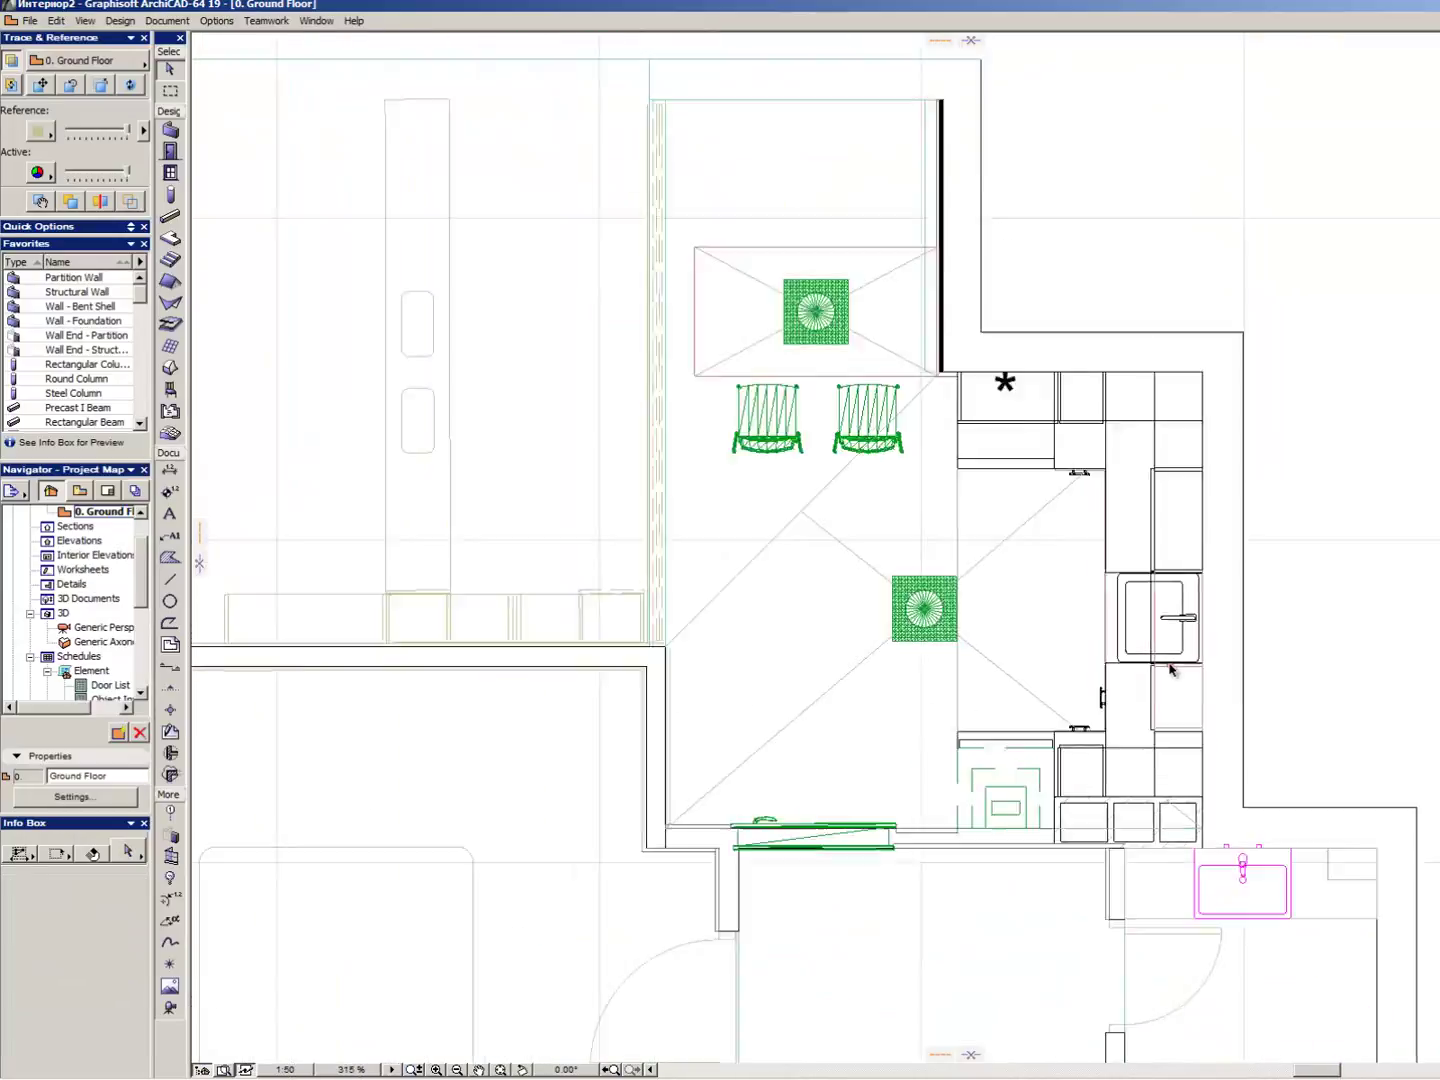
pyautogui.scroll(-2, 571, 619)
pyautogui.scroll(5, 604, 424)
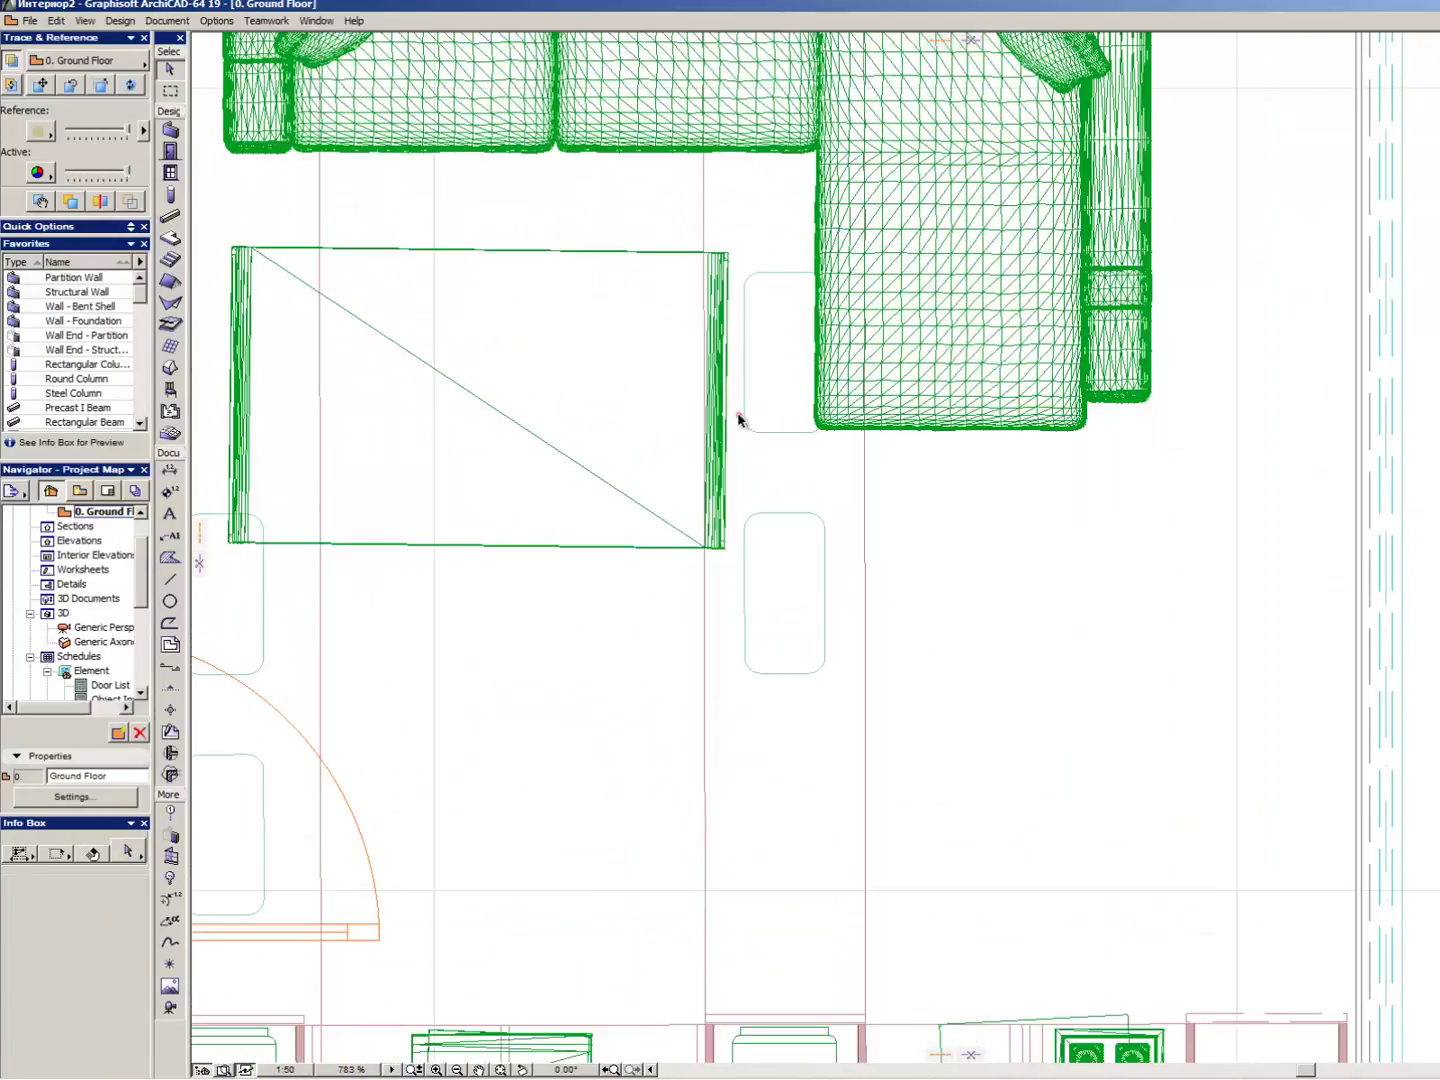
pyautogui.click(730, 254)
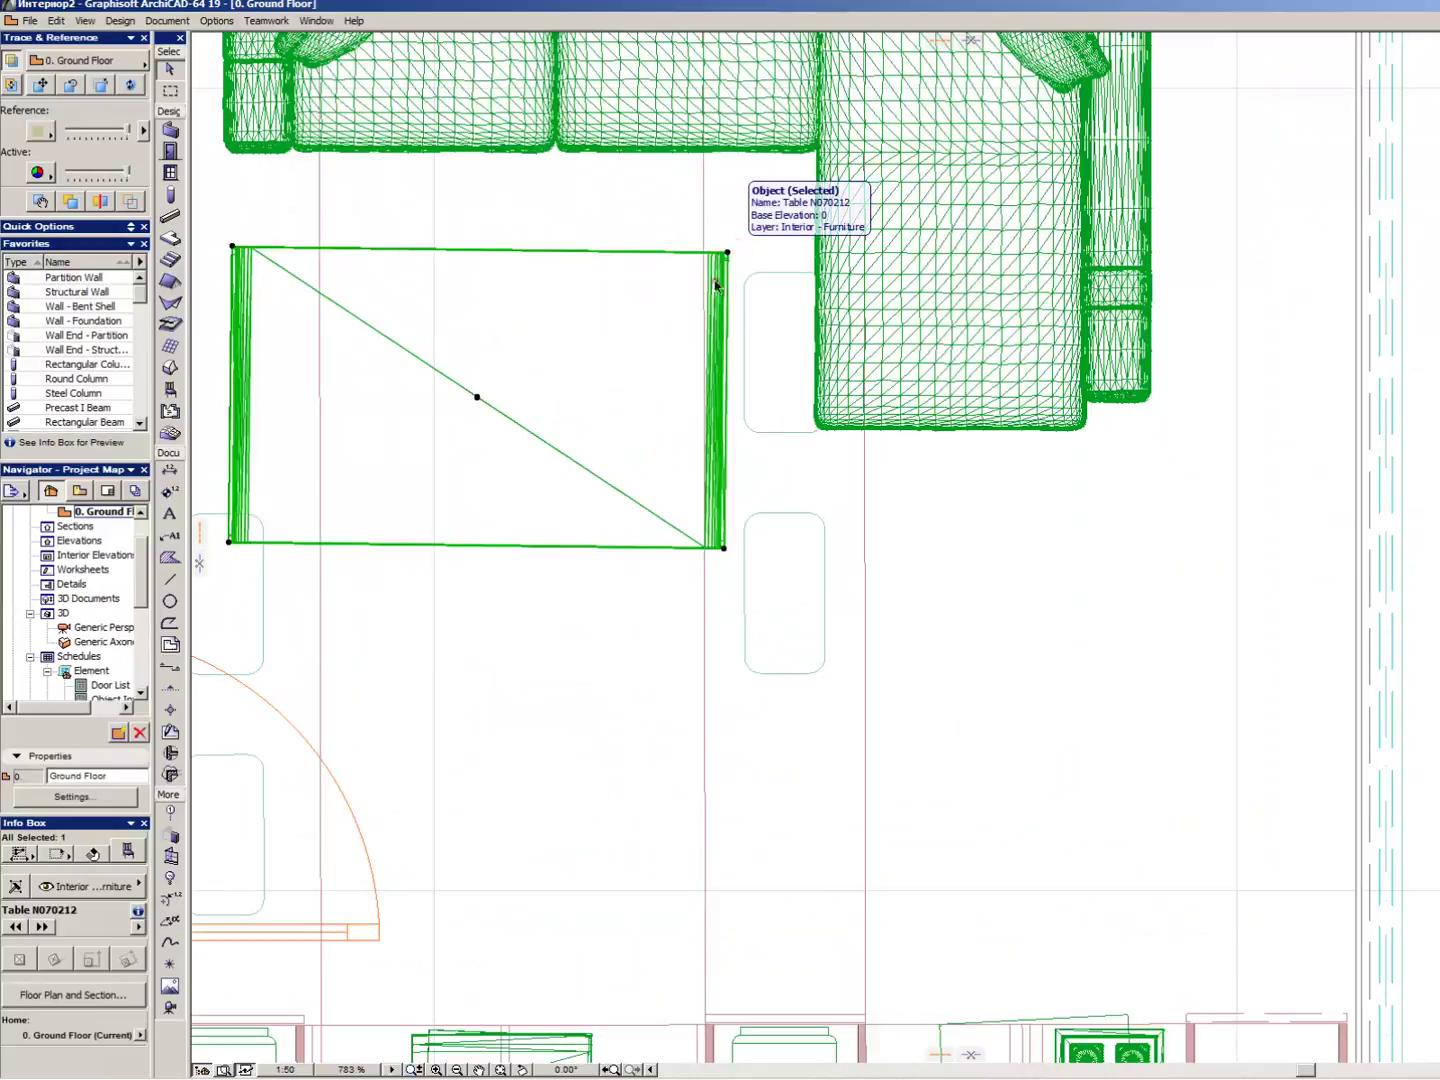
pyautogui.scroll(-1, 900, 610)
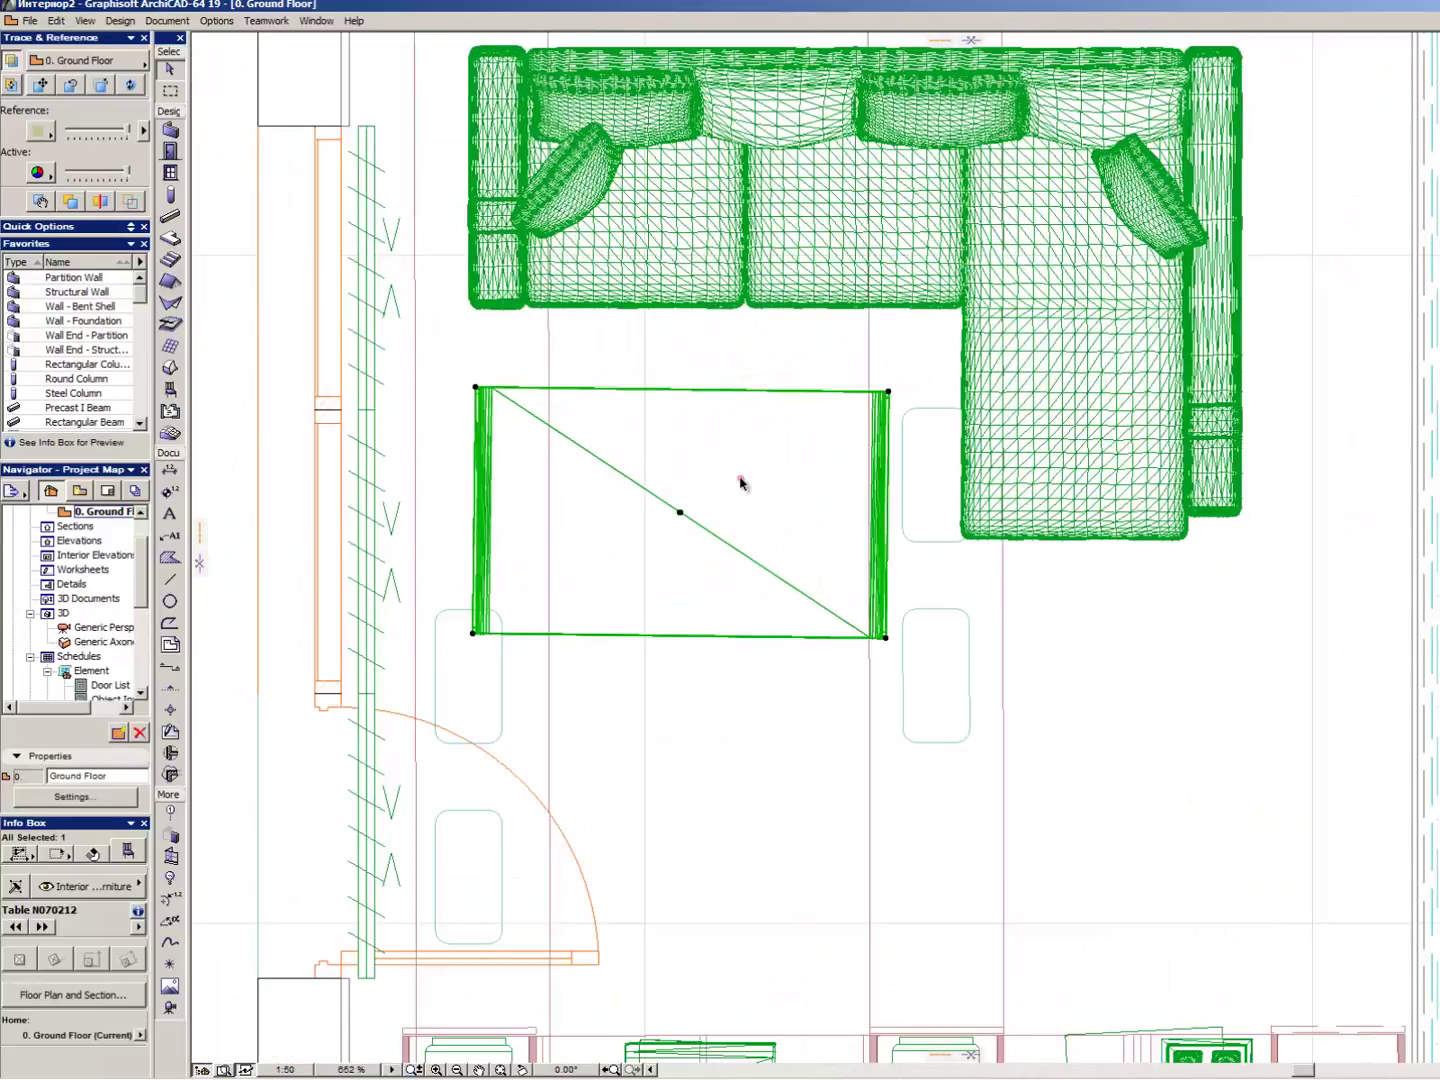
pyautogui.rightClick(741, 482)
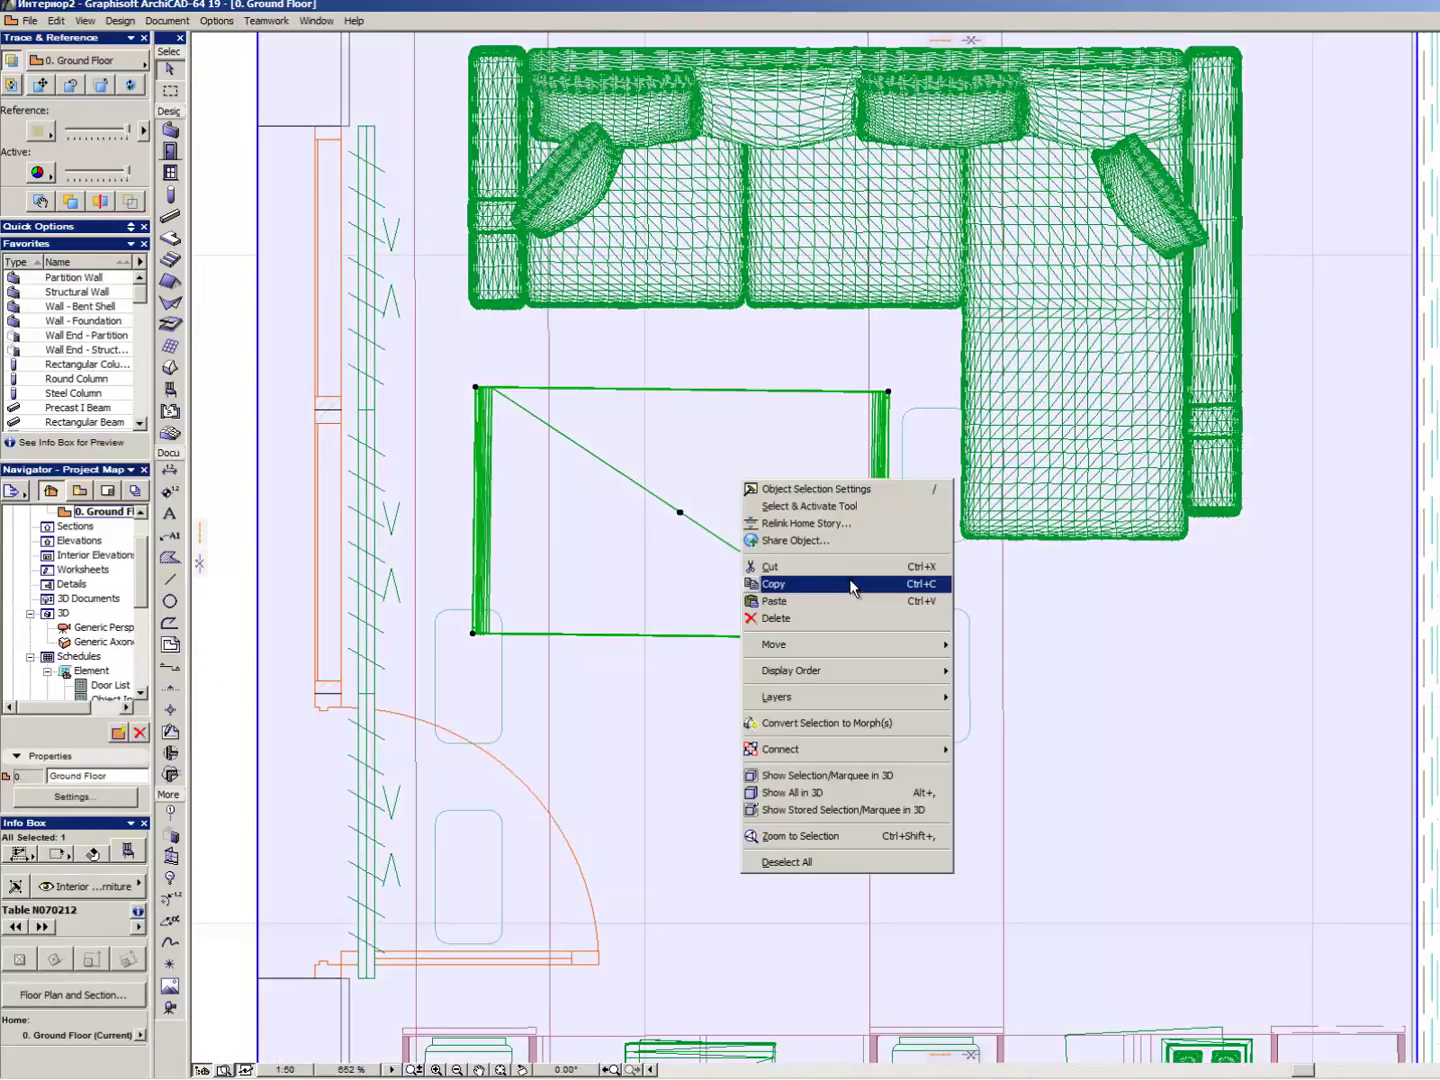
# - Show the selected table alone in 3D, fitted and turned to a front view
pyautogui.click(851, 775)
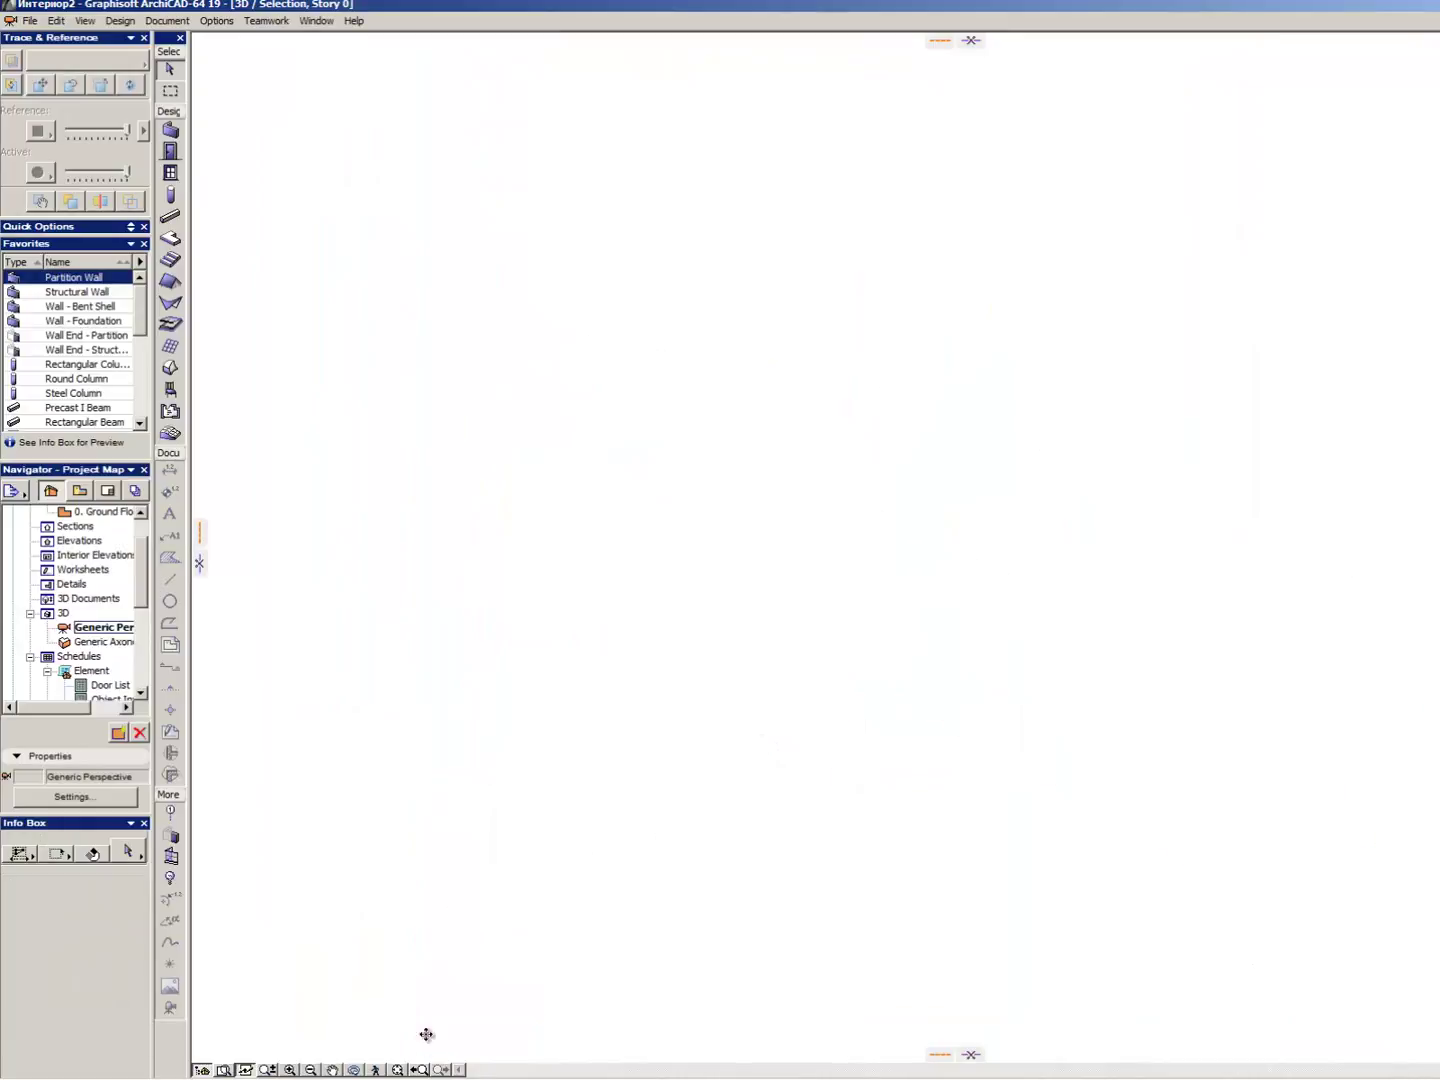
pyautogui.click(397, 1070)
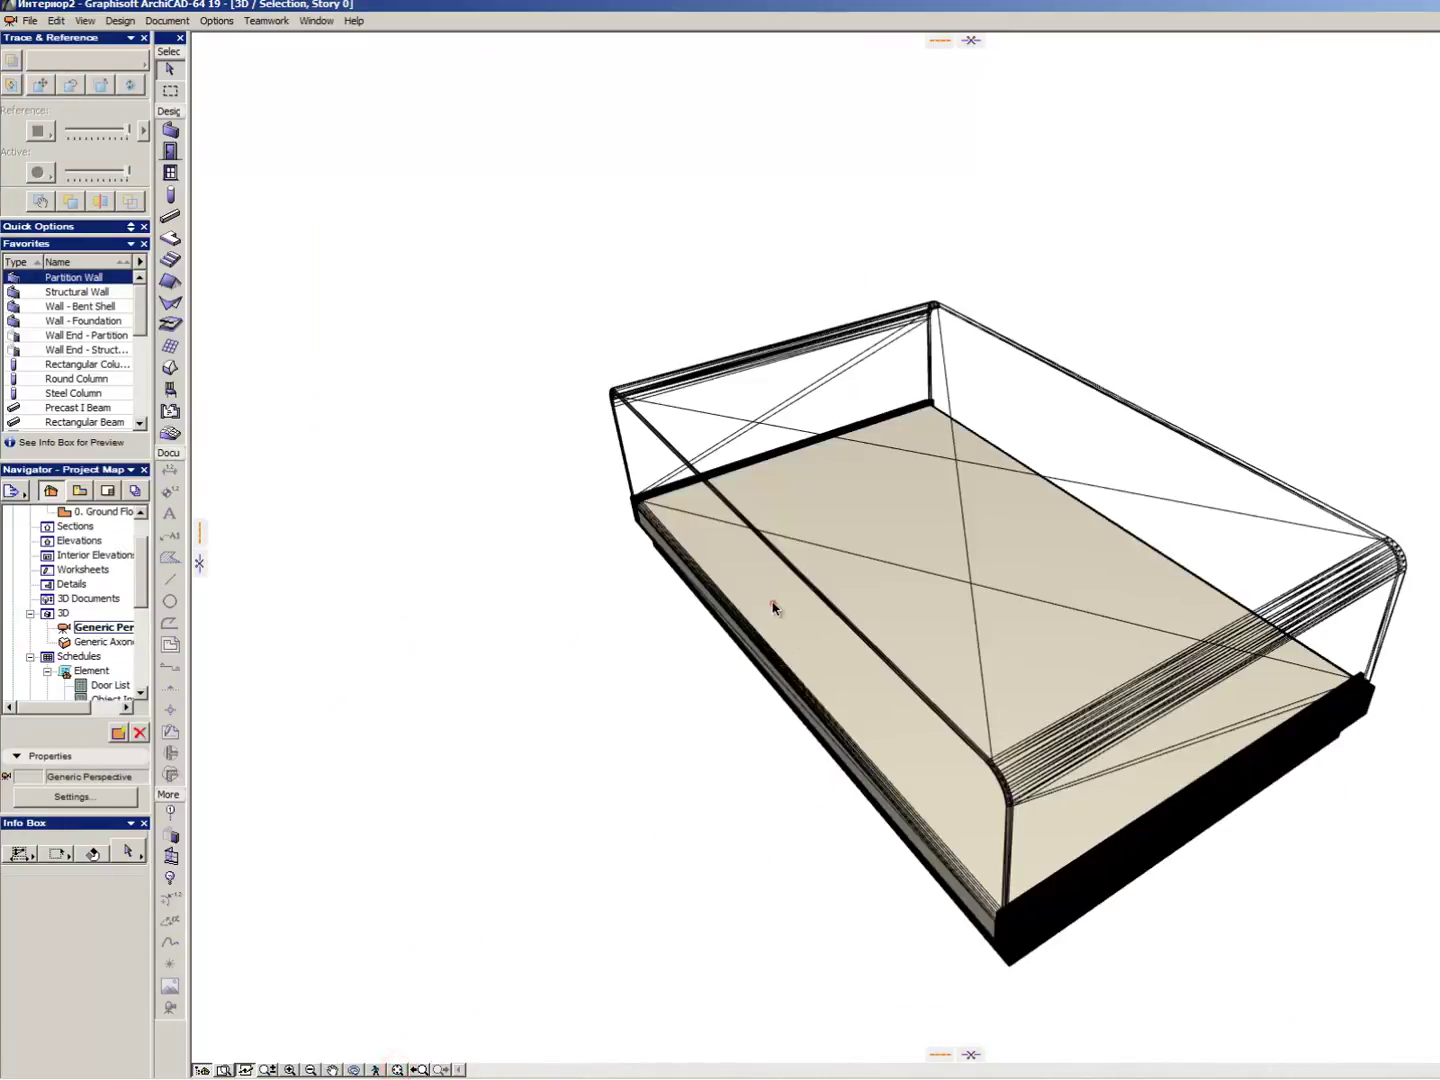
pyautogui.moveTo(708, 660)
pyautogui.mouseDown()
pyautogui.moveTo(736, 607)
pyautogui.moveTo(913, 521)
pyautogui.moveTo(659, 550)
pyautogui.moveTo(899, 603)
pyautogui.moveTo(481, 505)
pyautogui.moveTo(554, 585)
pyautogui.moveTo(1167, 726)
pyautogui.moveTo(1316, 680)
pyautogui.moveTo(1058, 460)
pyautogui.moveTo(604, 476)
pyautogui.moveTo(753, 368)
pyautogui.moveTo(895, 395)
pyautogui.moveTo(900, 379)
pyautogui.moveTo(1000, 501)
pyautogui.moveTo(997, 519)
pyautogui.moveTo(1098, 520)
pyautogui.moveTo(1016, 585)
pyautogui.moveTo(950, 694)
pyautogui.moveTo(1066, 580)
pyautogui.mouseUp()
pyautogui.scroll(4, 967, 665)
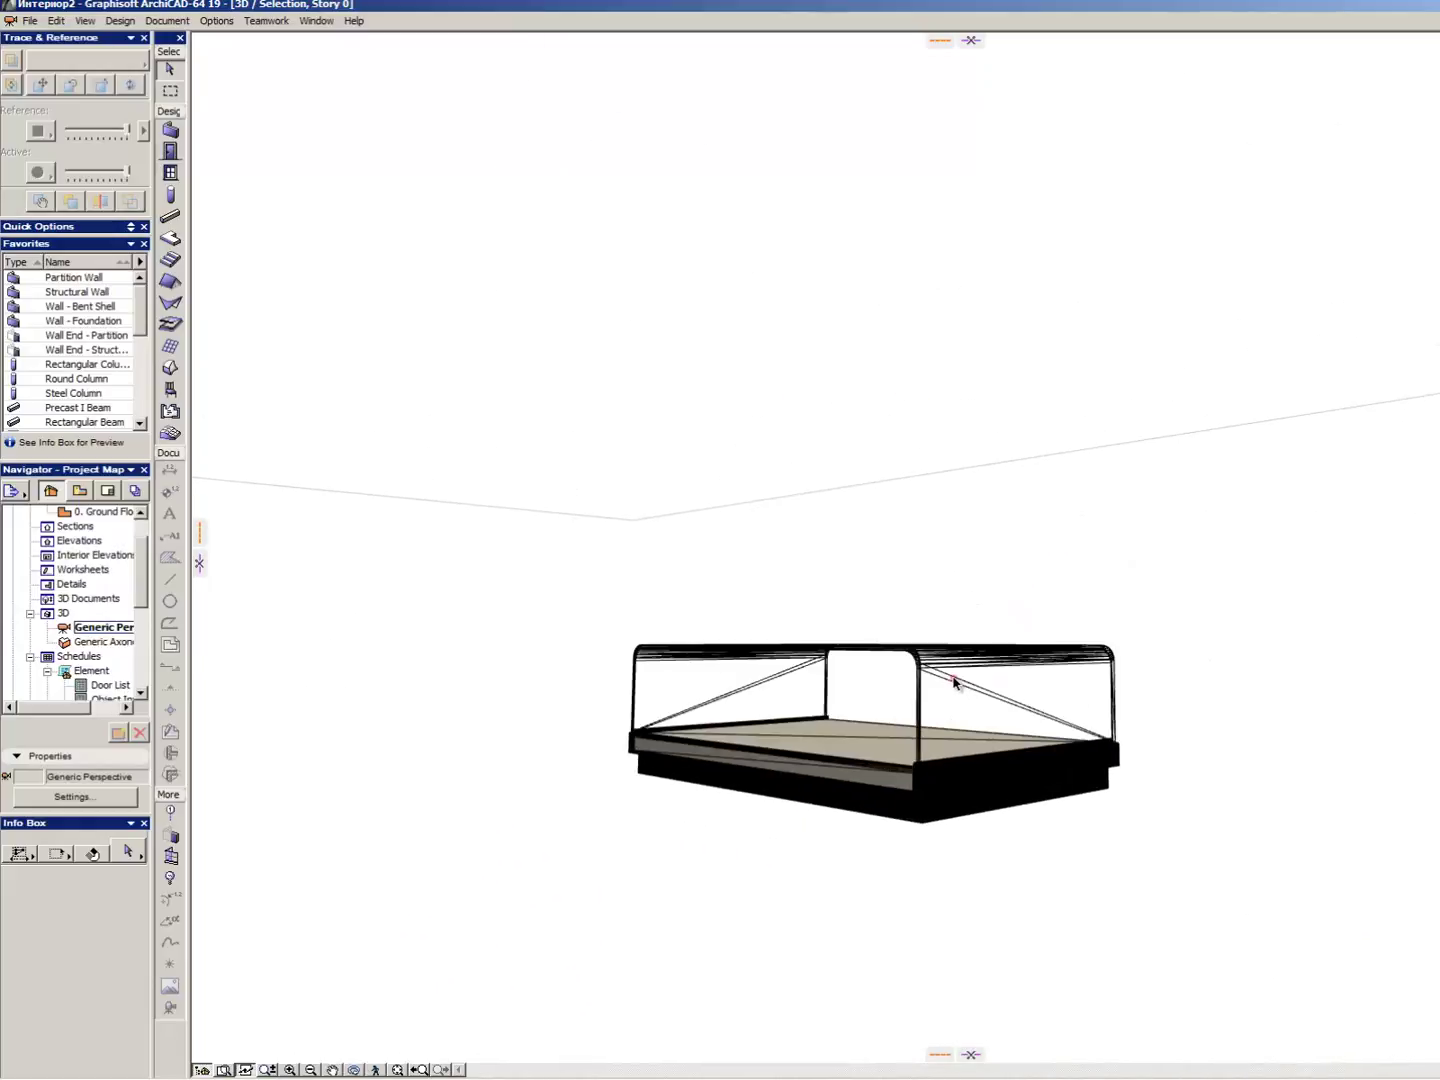
pyautogui.moveTo(961, 624)
pyautogui.mouseDown()
pyautogui.moveTo(980, 715)
pyautogui.moveTo(606, 631)
pyautogui.moveTo(874, 591)
pyautogui.moveTo(967, 785)
pyautogui.moveTo(958, 806)
pyautogui.moveTo(975, 782)
pyautogui.mouseUp()
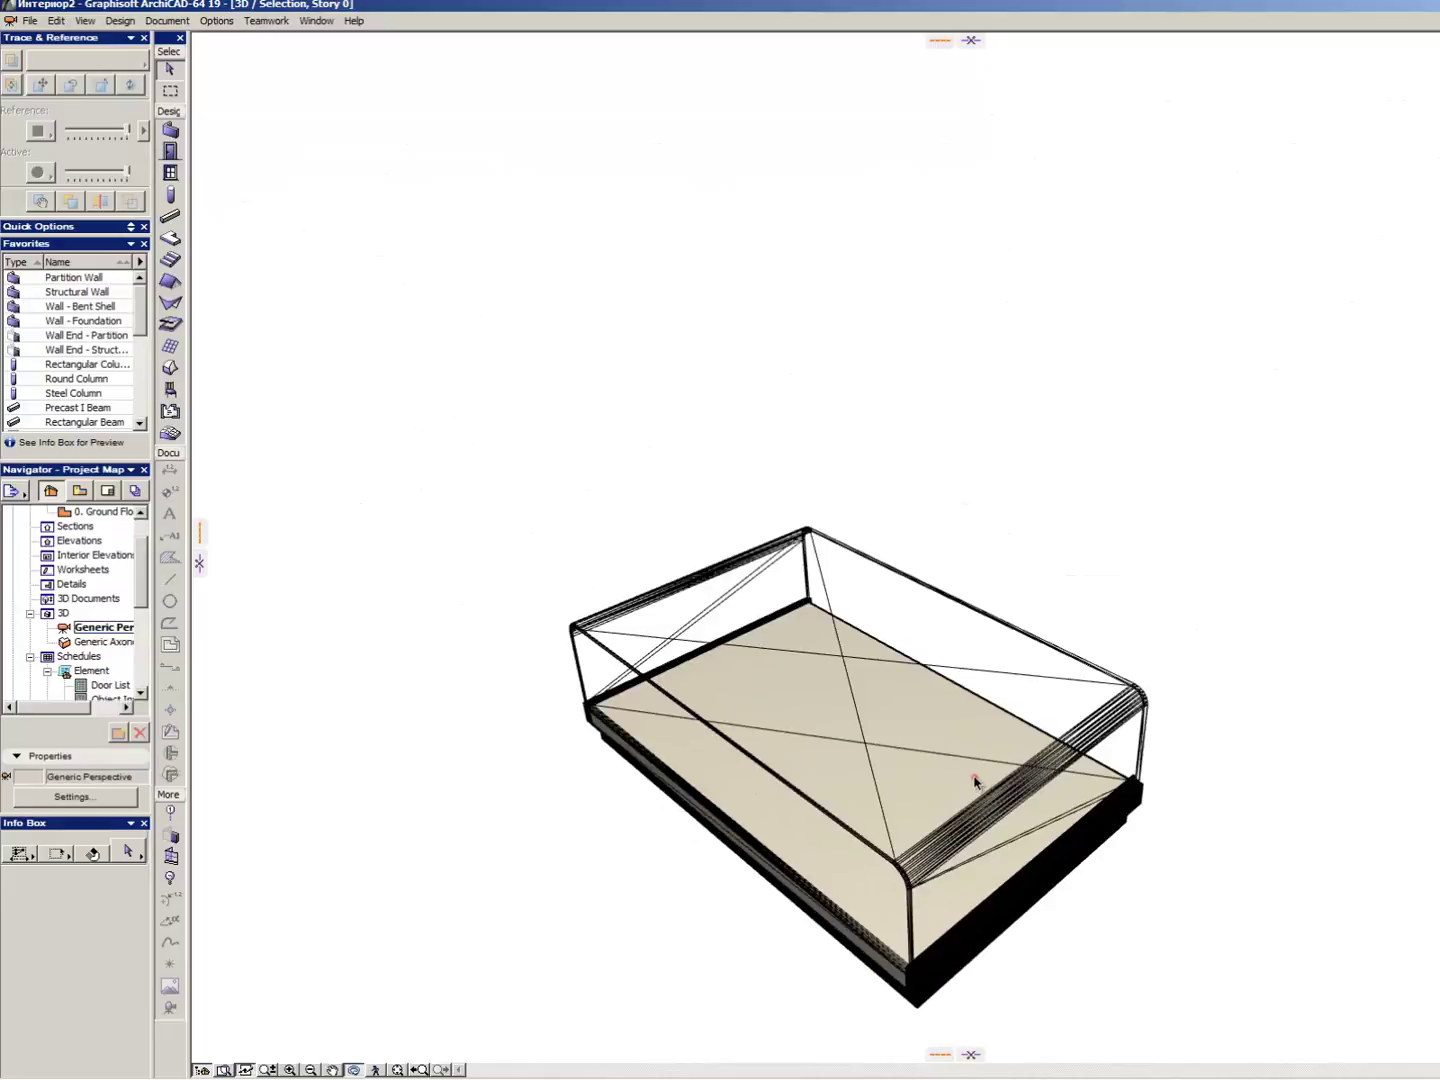
# - Put the glass display table on A-Furn-Light and return to the Ground Floor plan
pyautogui.click(904, 748)
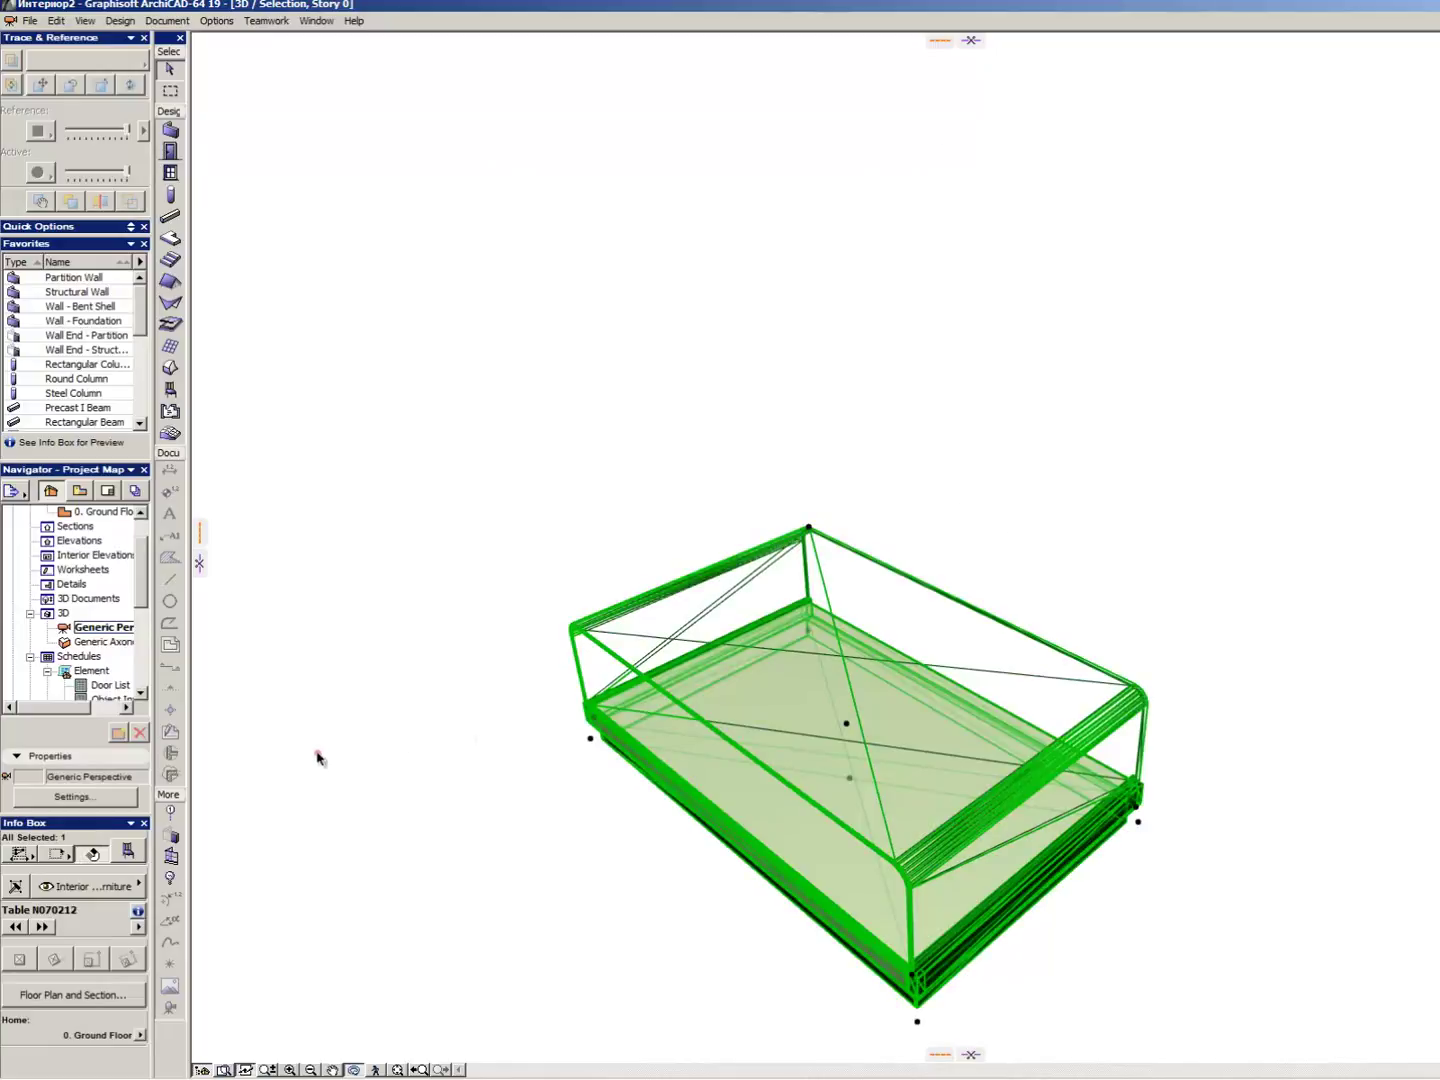
pyautogui.click(107, 887)
pyautogui.click(125, 880)
pyautogui.click(113, 880)
pyautogui.click(274, 707)
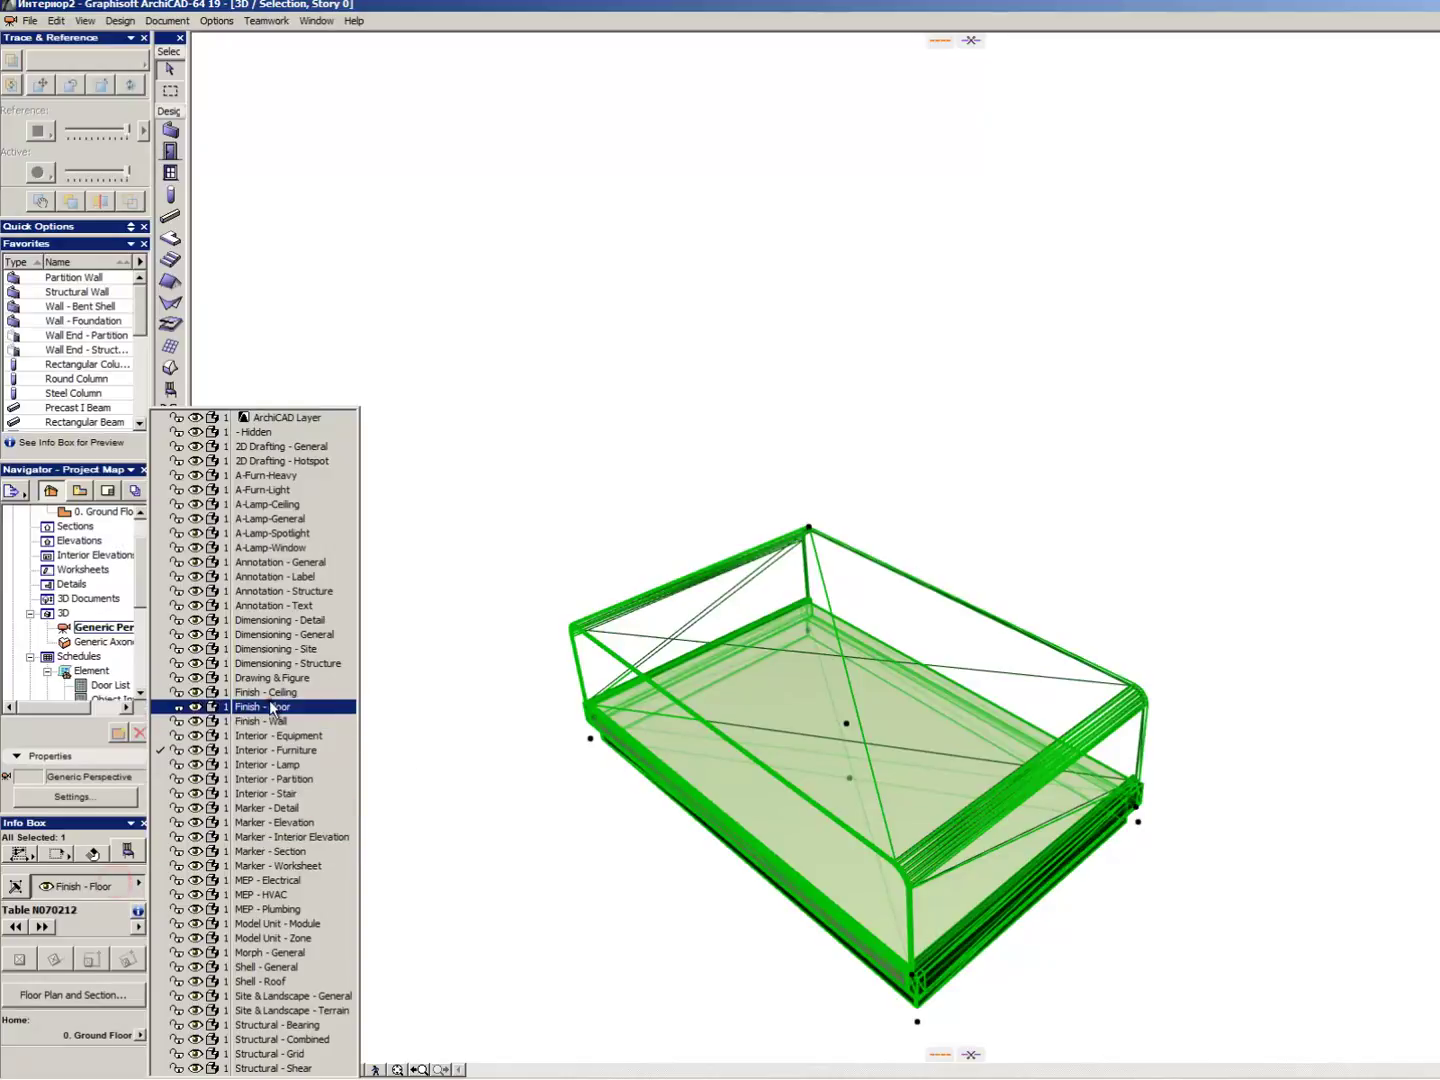
pyautogui.click(296, 492)
pyautogui.press('Escape')
pyautogui.press('F2')
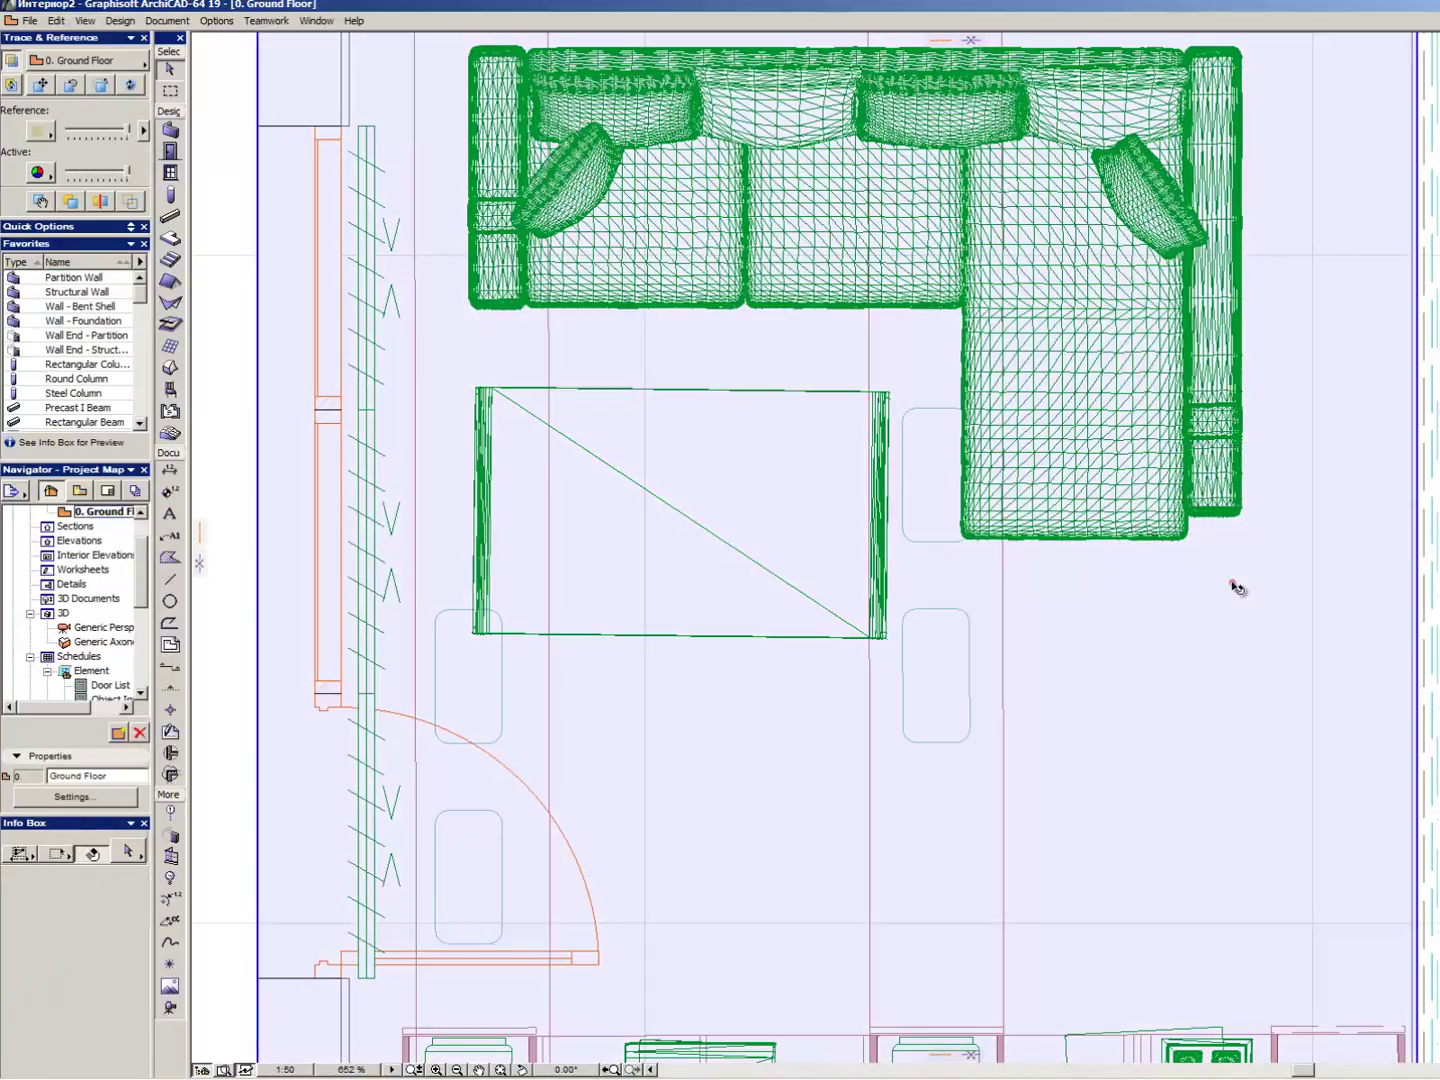
# - Marquee-select the two Picture N050712 objects on the wall above the corner sofa
pyautogui.click(1232, 584)
pyautogui.press('Escape')
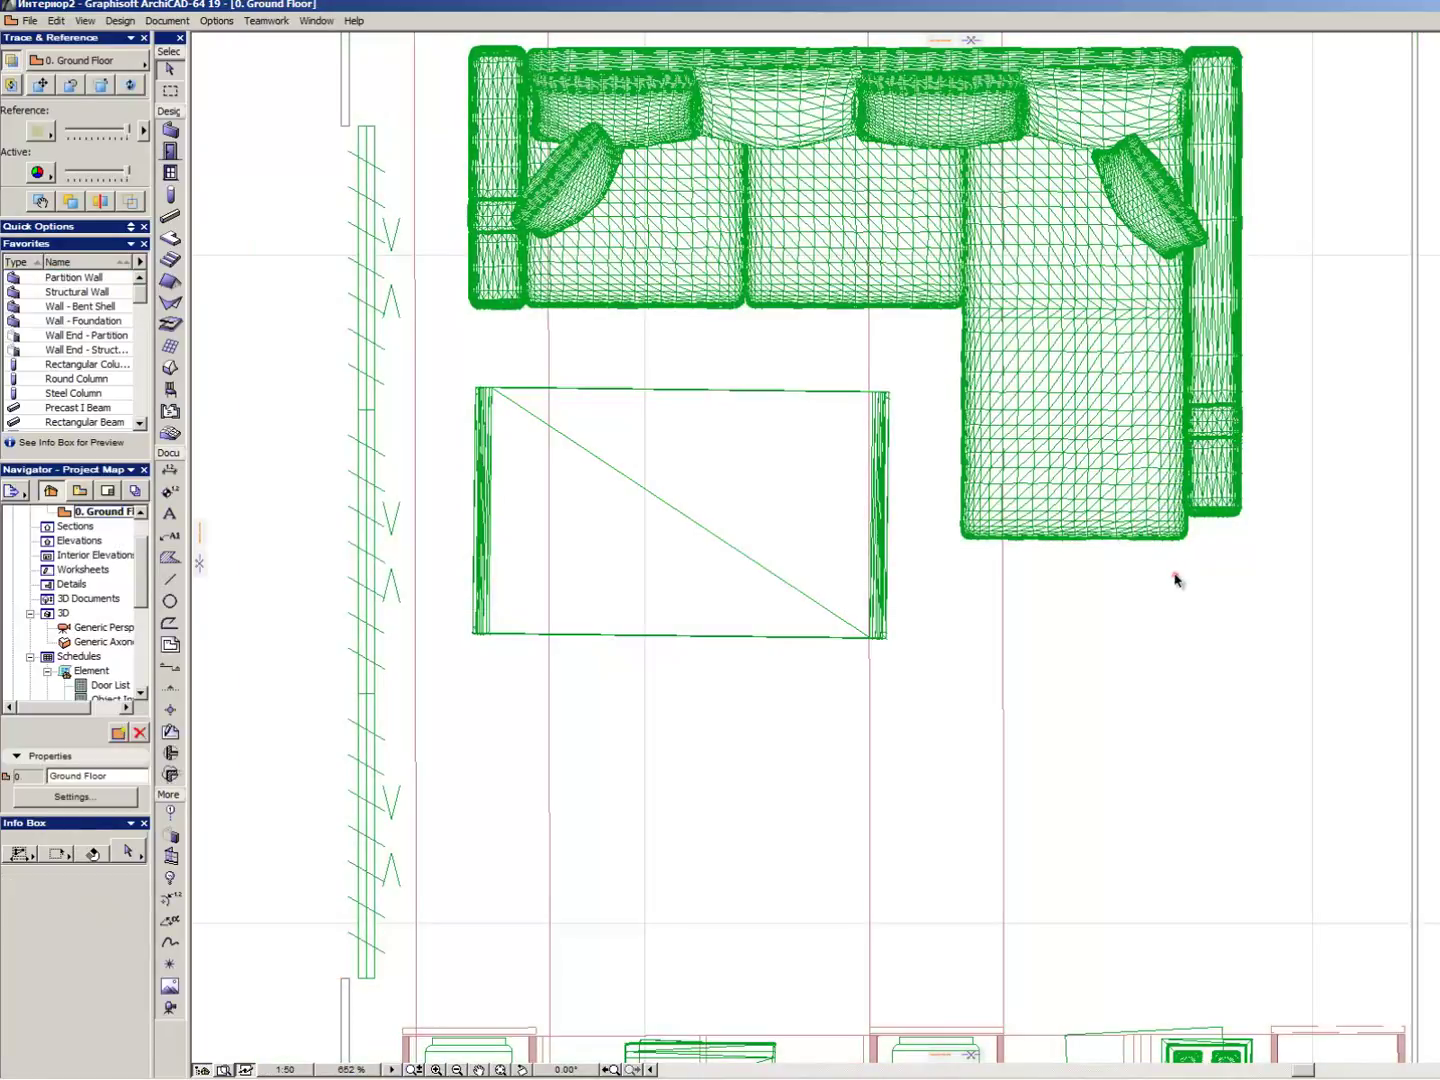
pyautogui.scroll(-3, 1069, 430)
pyautogui.scroll(3, 1000, 250)
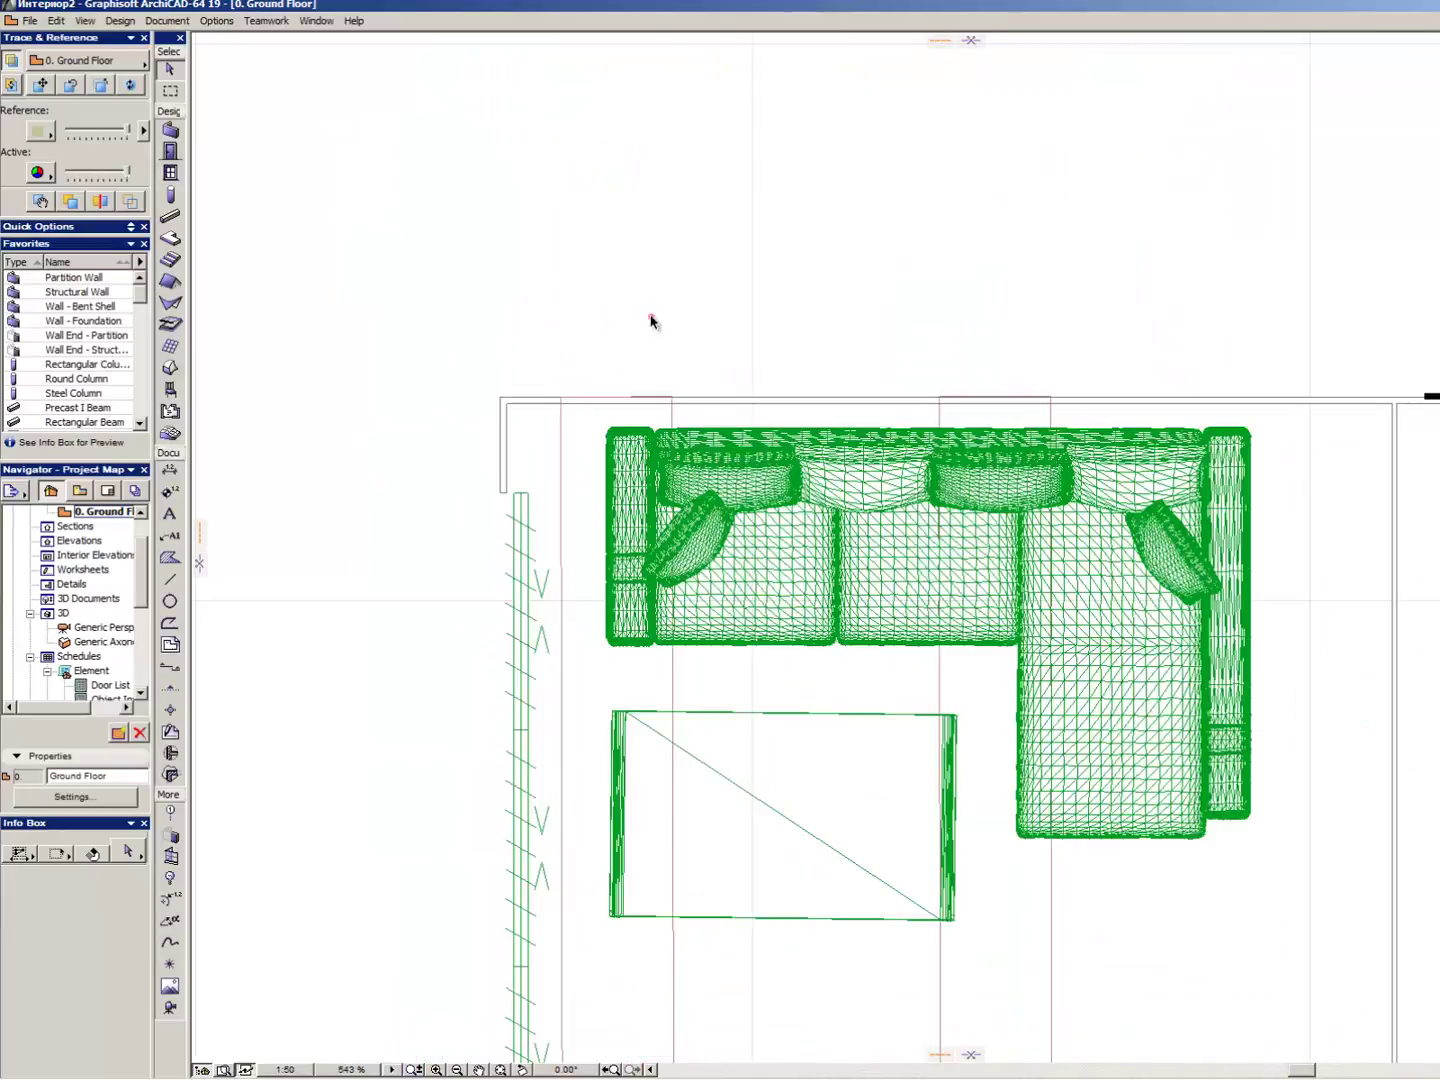
pyautogui.moveTo(564, 350); pyautogui.dragTo(962, 640)
pyautogui.scroll(4, 833, 368)
pyautogui.scroll(-3, 823, 386)
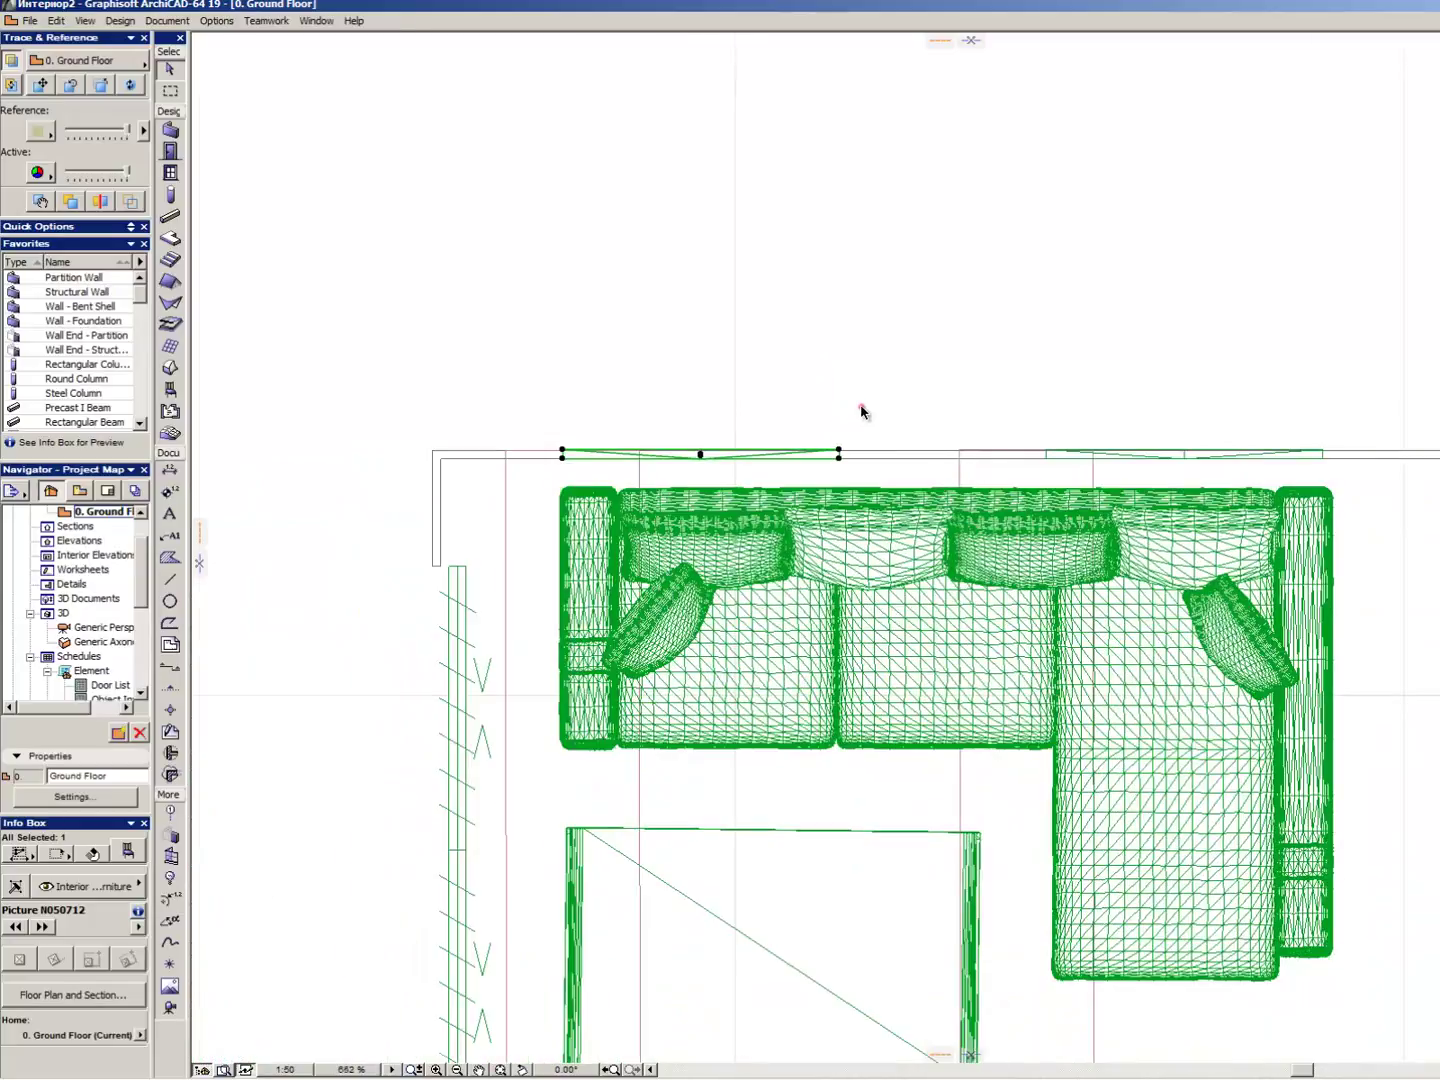
pyautogui.scroll(2, 858, 409)
pyautogui.moveTo(884, 400); pyautogui.dragTo(1302, 511)
pyautogui.click(1074, 357)
pyautogui.scroll(-5, 952, 400)
# - Move the three cabinets from below the bedroom pillows to above the sofa
pyautogui.scroll(-8, 952, 400)
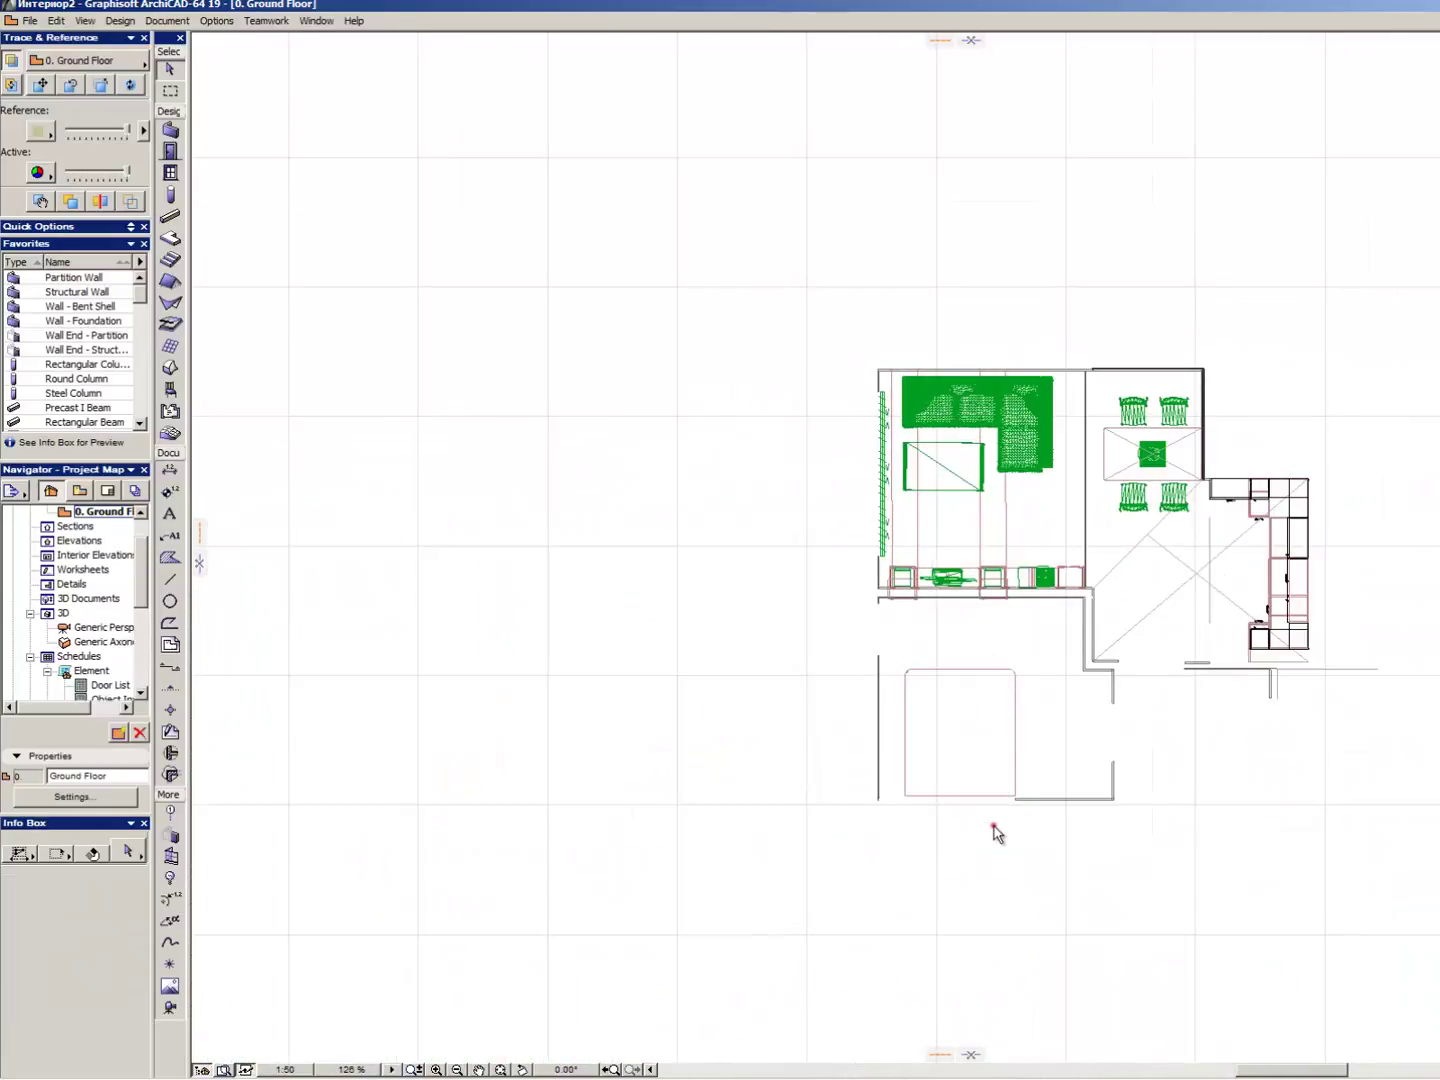
pyautogui.scroll(14, 935, 787)
pyautogui.click(692, 722)
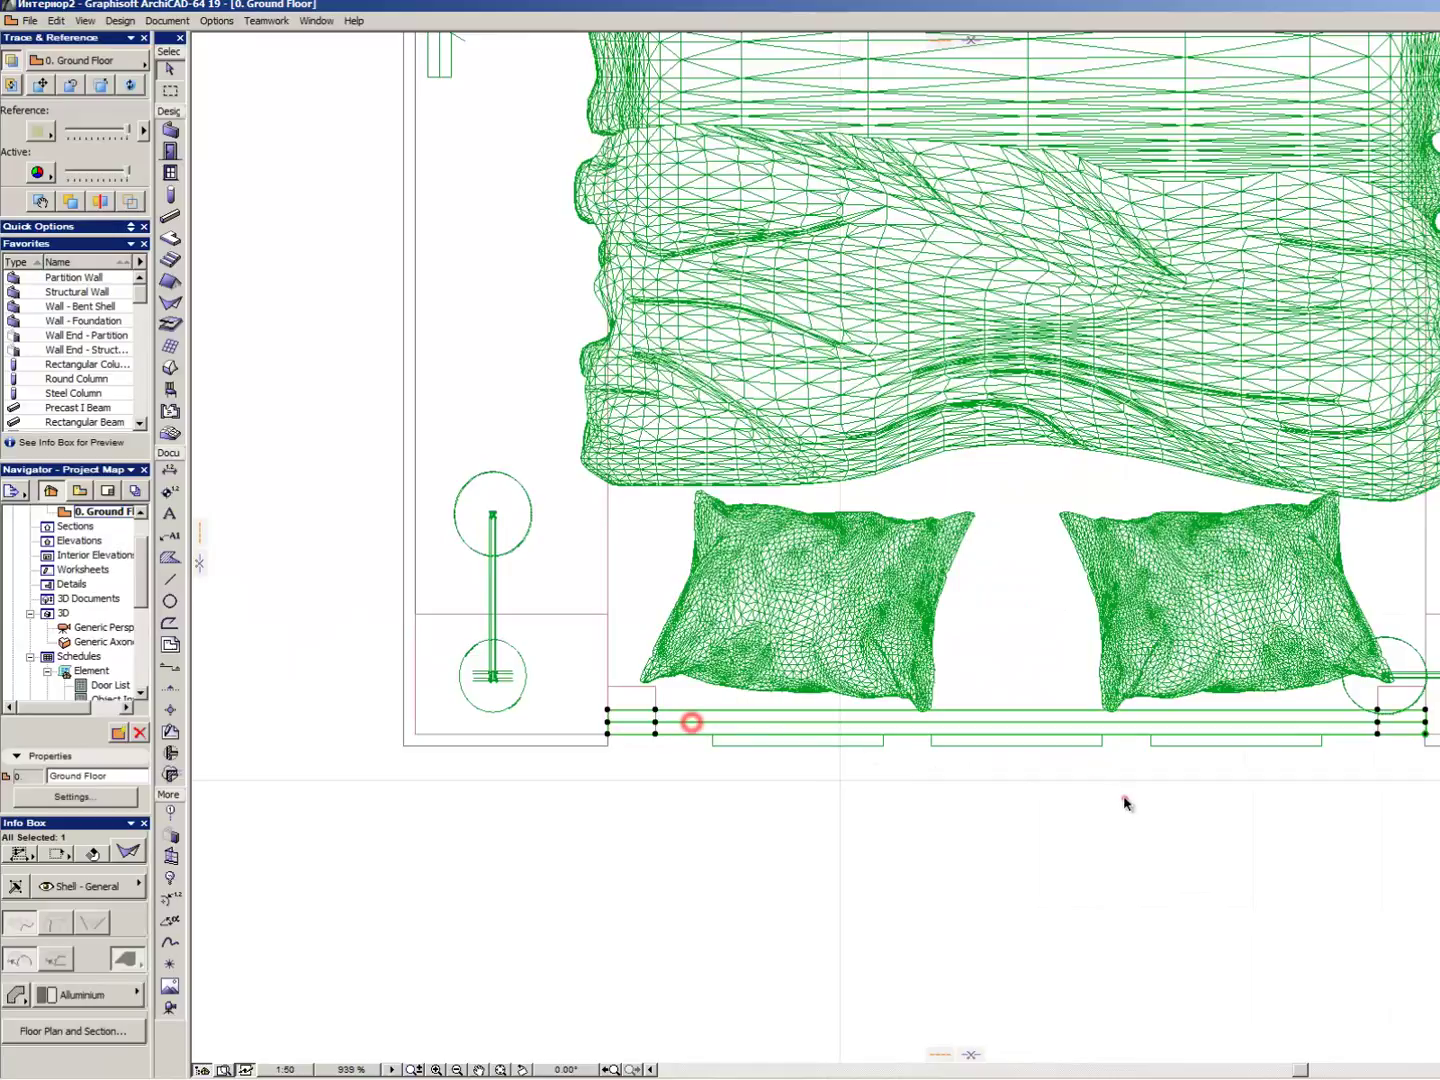
pyautogui.click(691, 700)
pyautogui.moveTo(675, 689); pyautogui.dragTo(1391, 807)
pyautogui.hotkey('ctrl', 'd')
pyautogui.click(1016, 815)
pyautogui.scroll(-10, 996, 869)
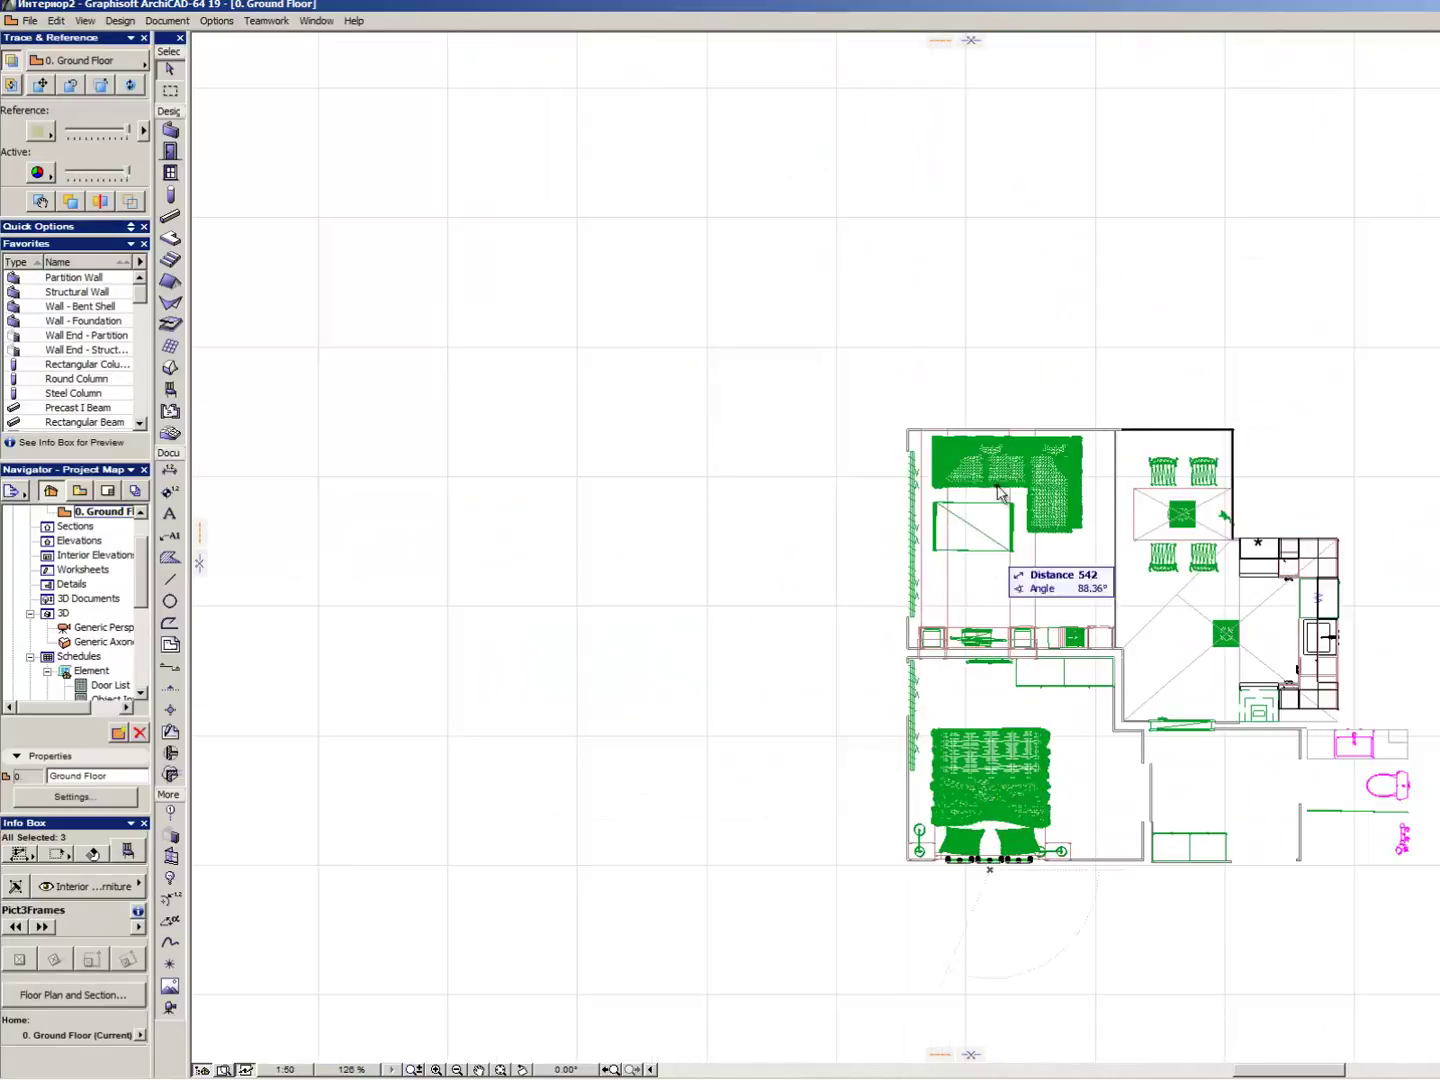
pyautogui.scroll(5, 993, 419)
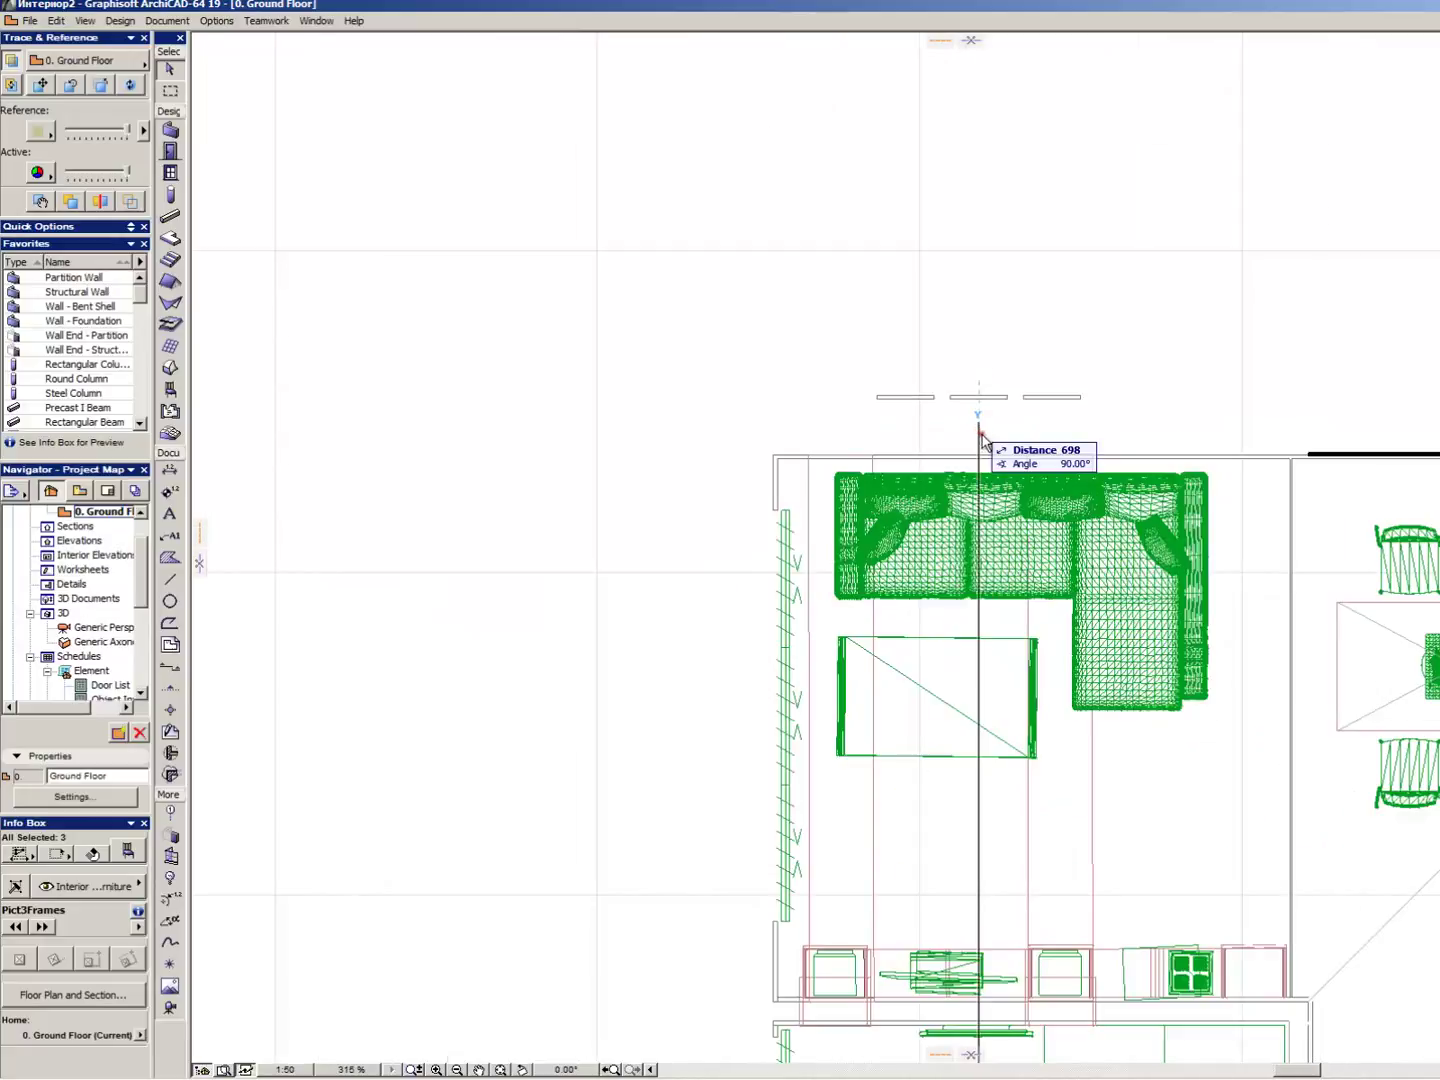
pyautogui.click(983, 451)
pyautogui.click(976, 400)
# - Move the cabinets down onto the wall line behind the corner sofa
pyautogui.scroll(4, 959, 405)
pyautogui.click(837, 403)
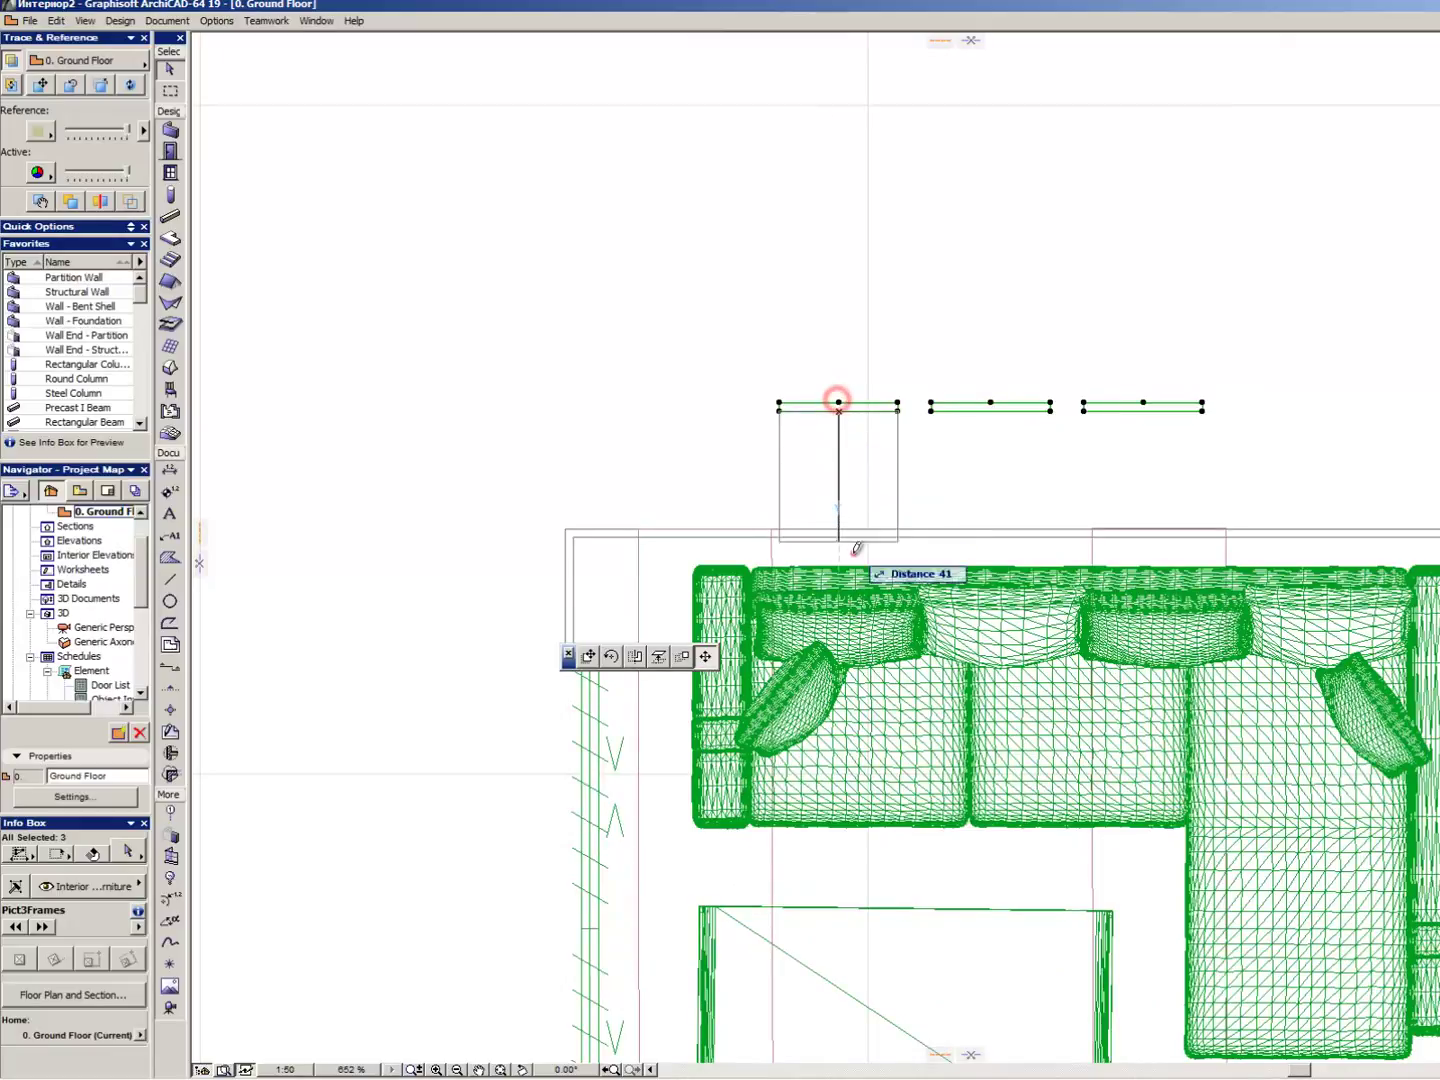
pyautogui.press('Escape')
pyautogui.click(838, 405)
pyautogui.click(838, 538)
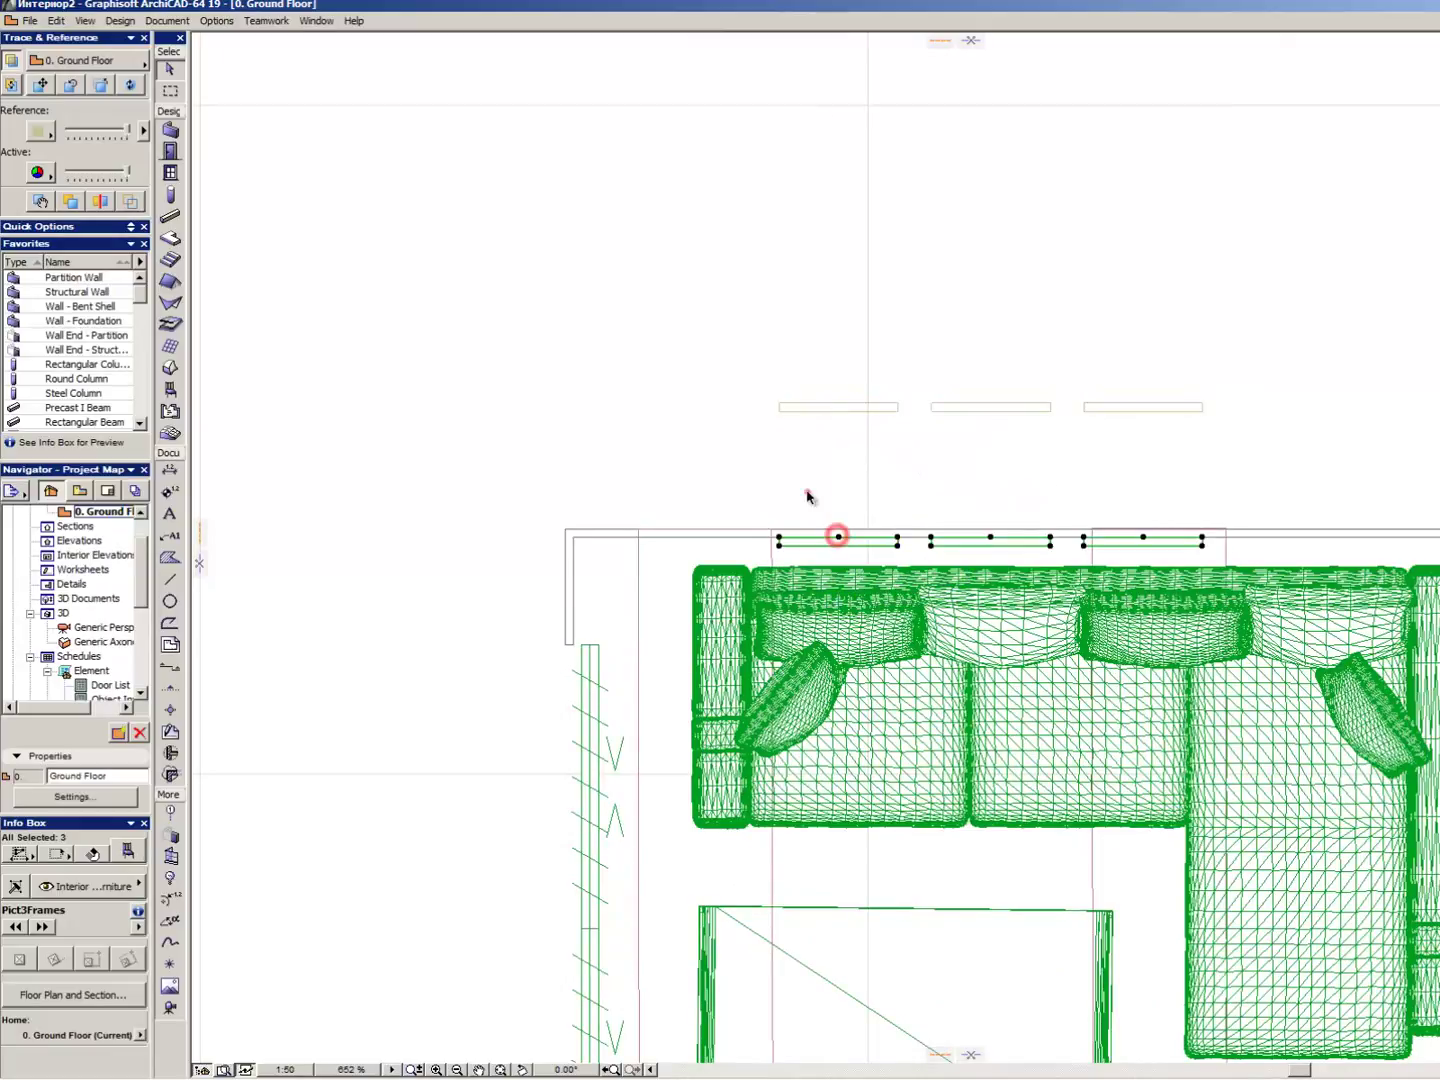
pyautogui.click(797, 455)
# - Try to select the sofa and the items around its right end
pyautogui.scroll(-3, 700, 578)
pyautogui.scroll(4, 1100, 620)
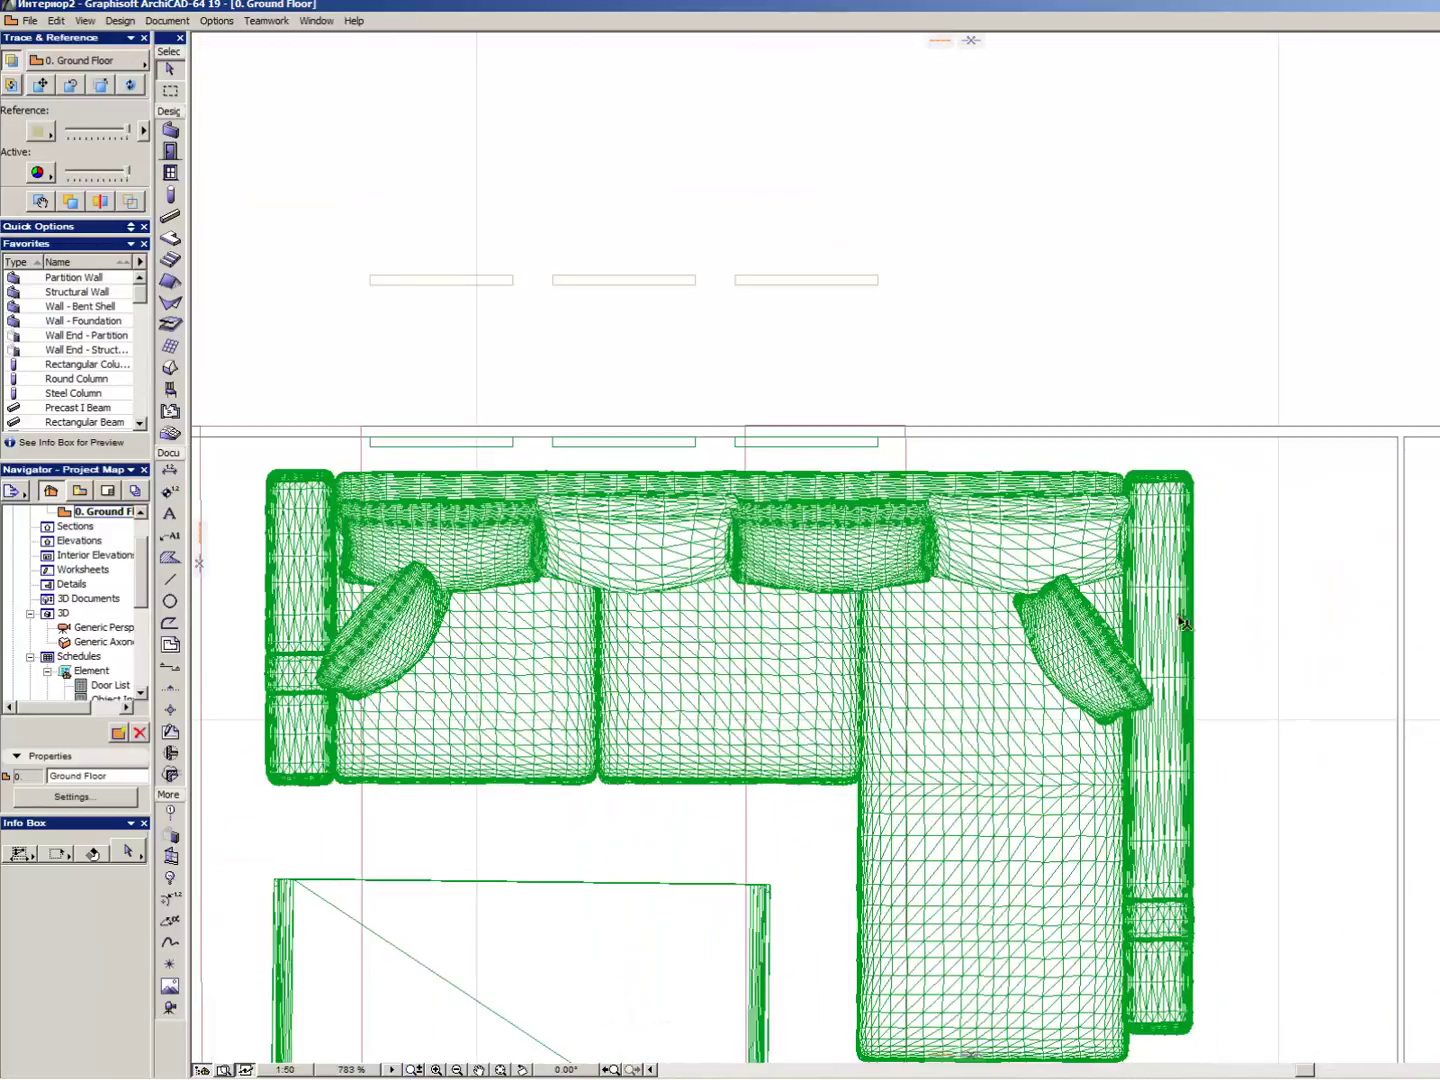
pyautogui.moveTo(1263, 587); pyautogui.dragTo(1103, 465)
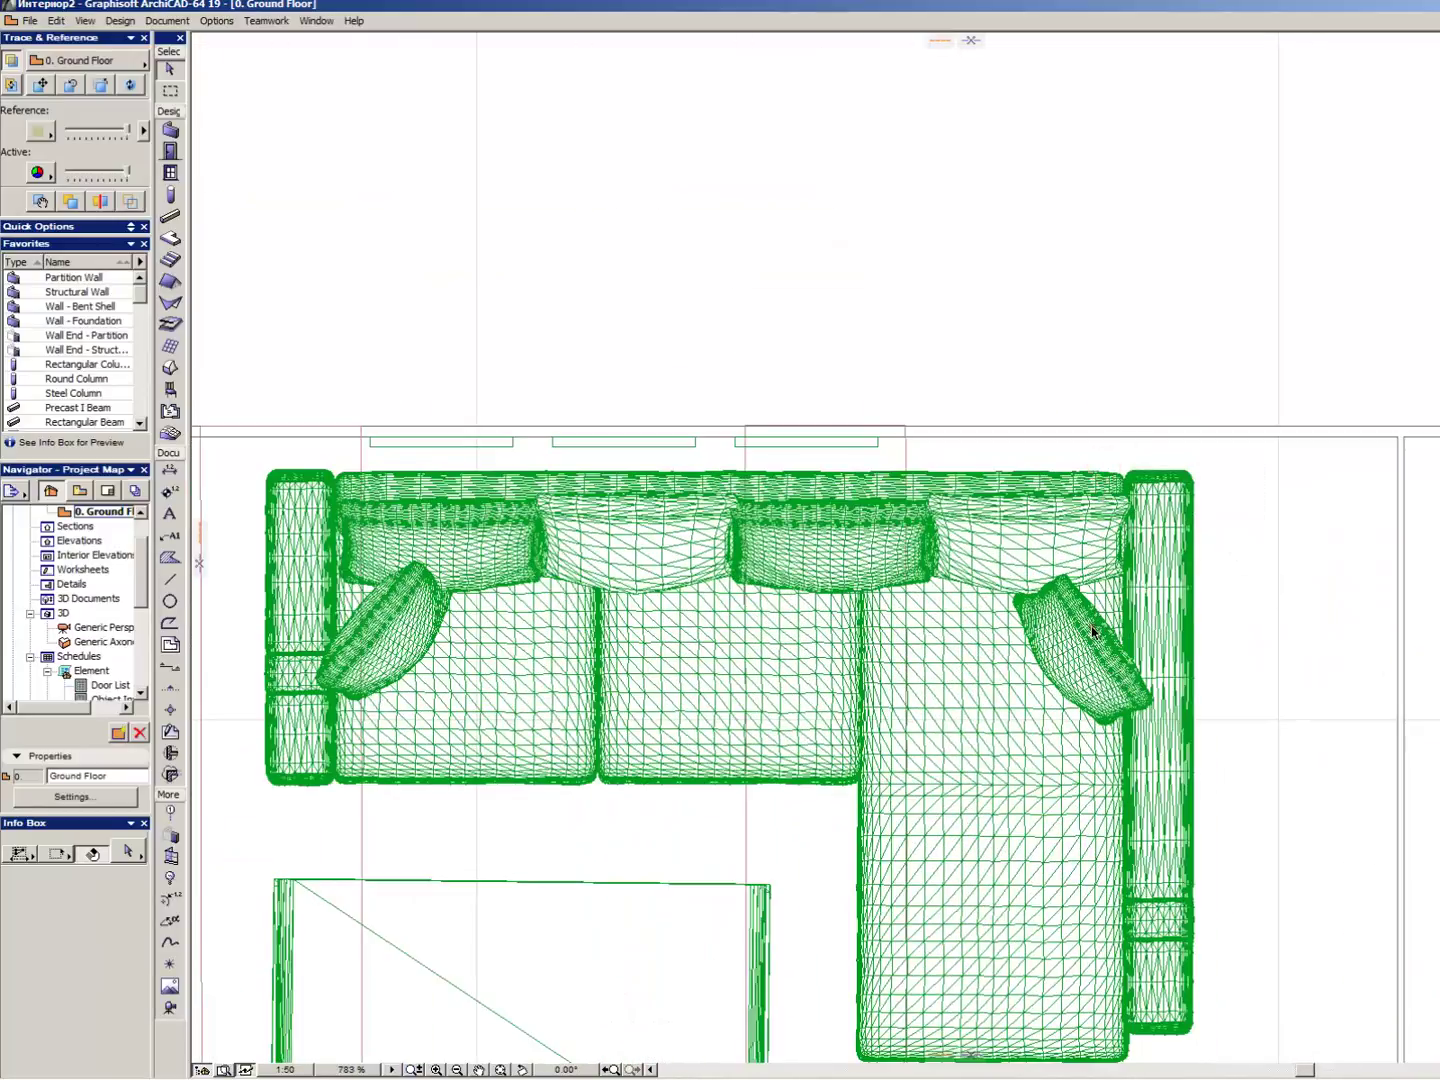
pyautogui.scroll(-3, 1094, 632)
pyautogui.moveTo(894, 408)
pyautogui.mouseDown()
pyautogui.moveTo(1085, 542)
pyautogui.moveTo(1219, 920)
pyautogui.mouseUp()
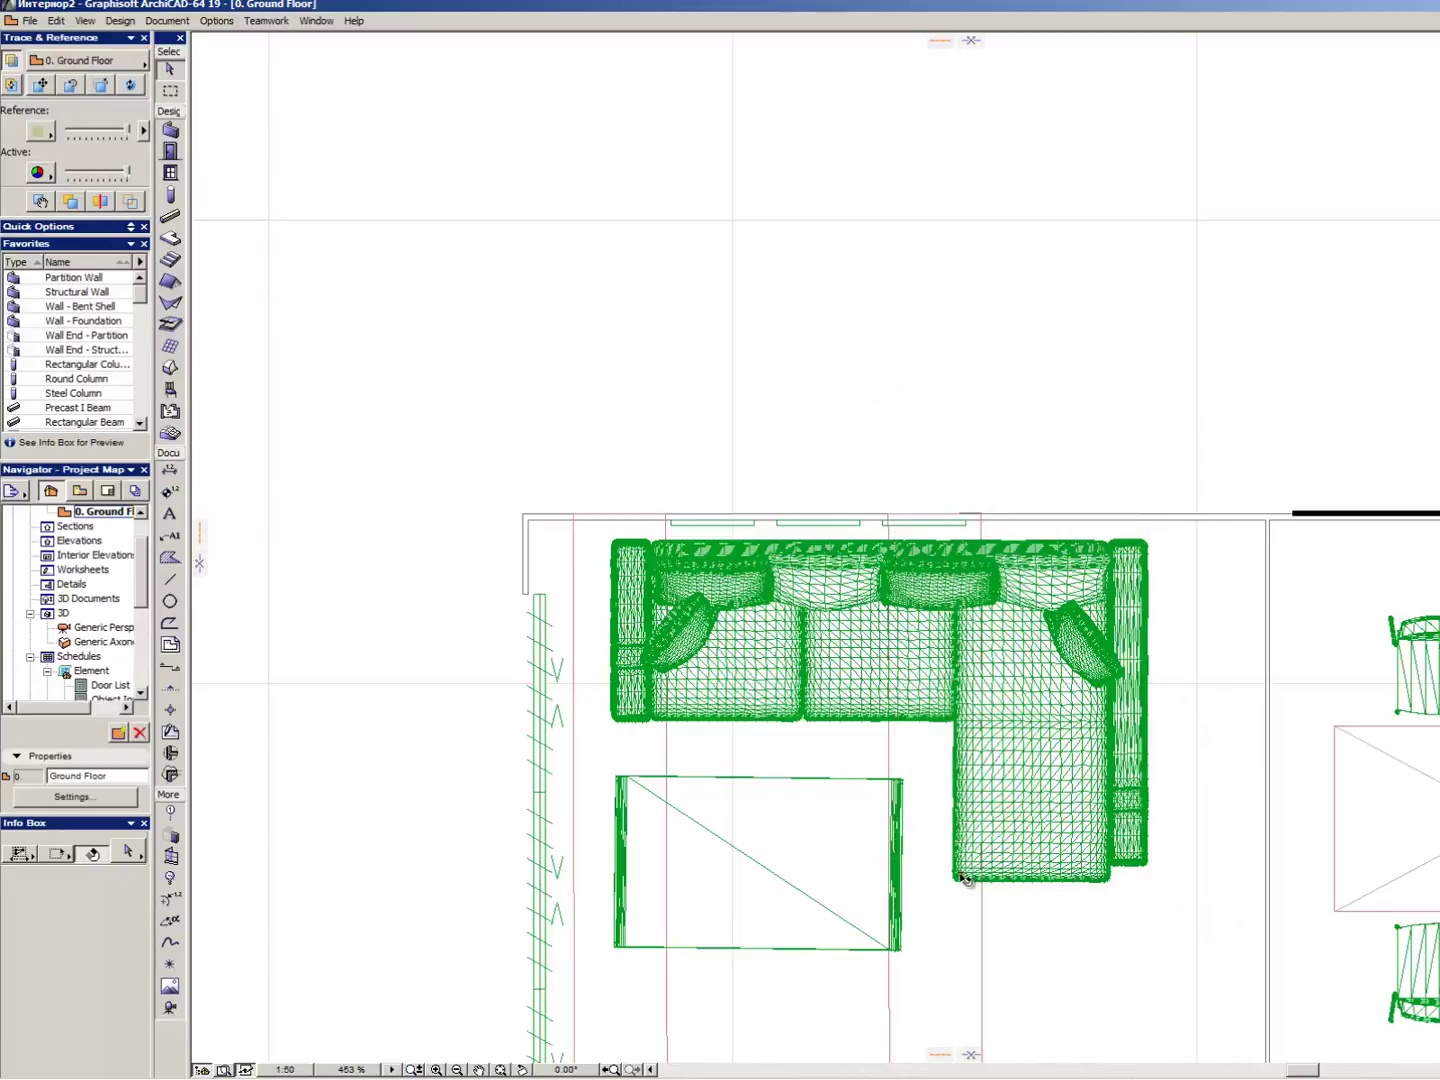
pyautogui.click(1146, 891)
pyautogui.click(1016, 752)
# - Trial-select the shelf, table, wall and whole plan, then deselect everything
pyautogui.click(713, 749)
pyautogui.click(893, 787)
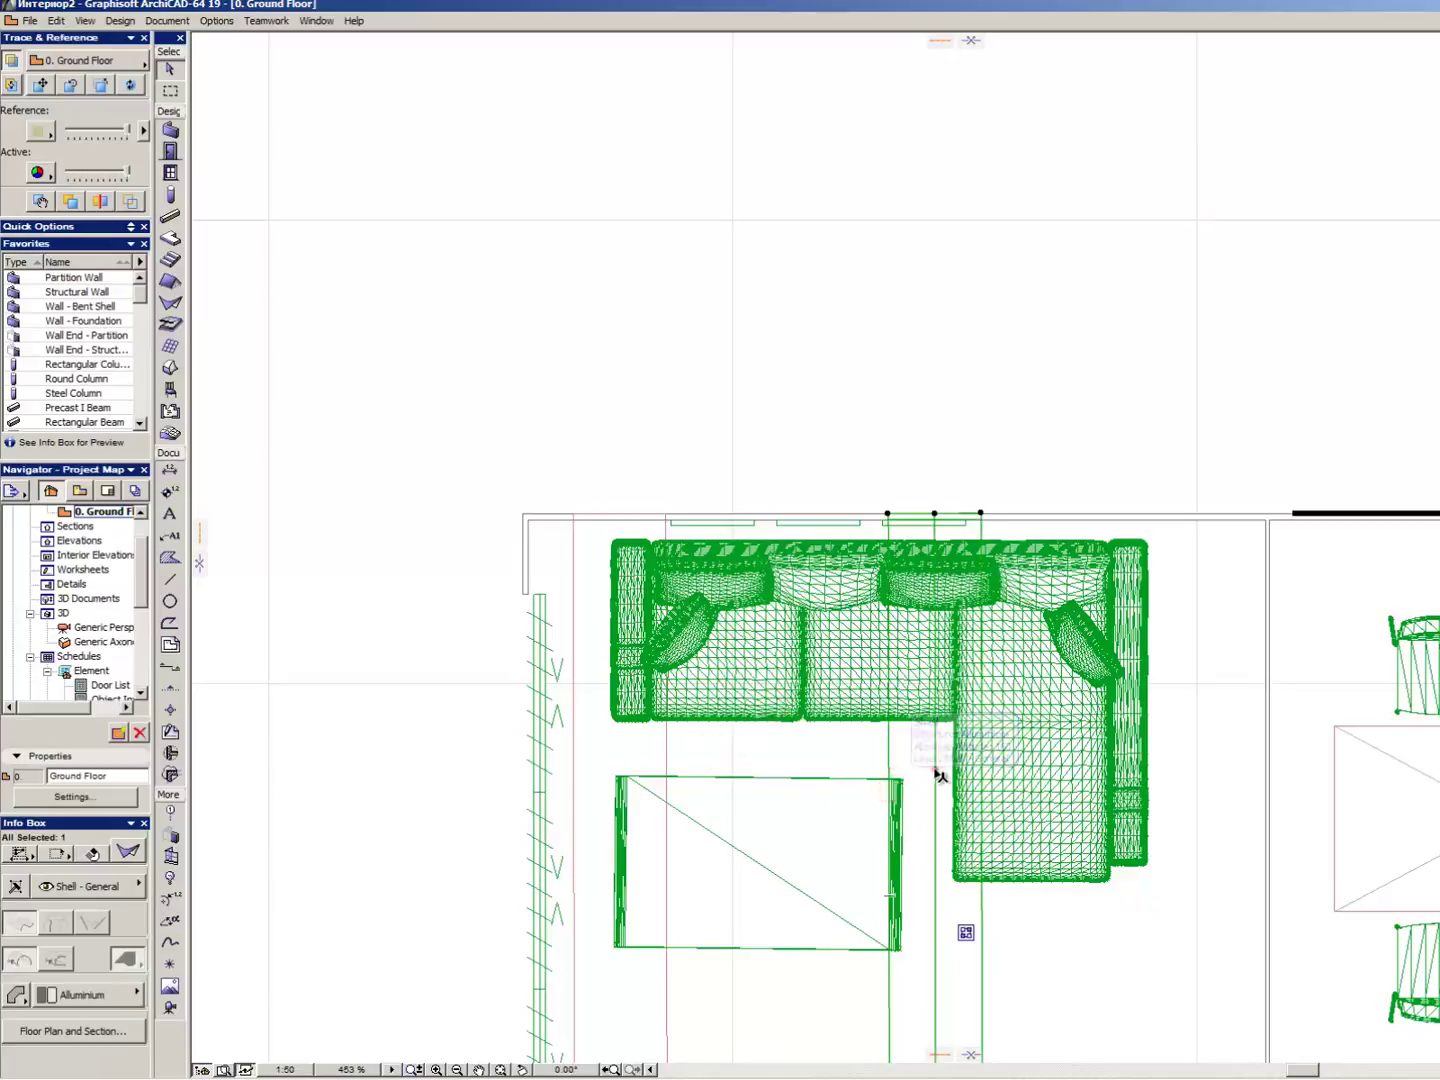
pyautogui.click(1080, 796)
pyautogui.moveTo(476, 346); pyautogui.dragTo(1296, 1036)
pyautogui.click(1166, 951)
pyautogui.scroll(-1, 1069, 708)
pyautogui.scroll(-7, 1013, 580)
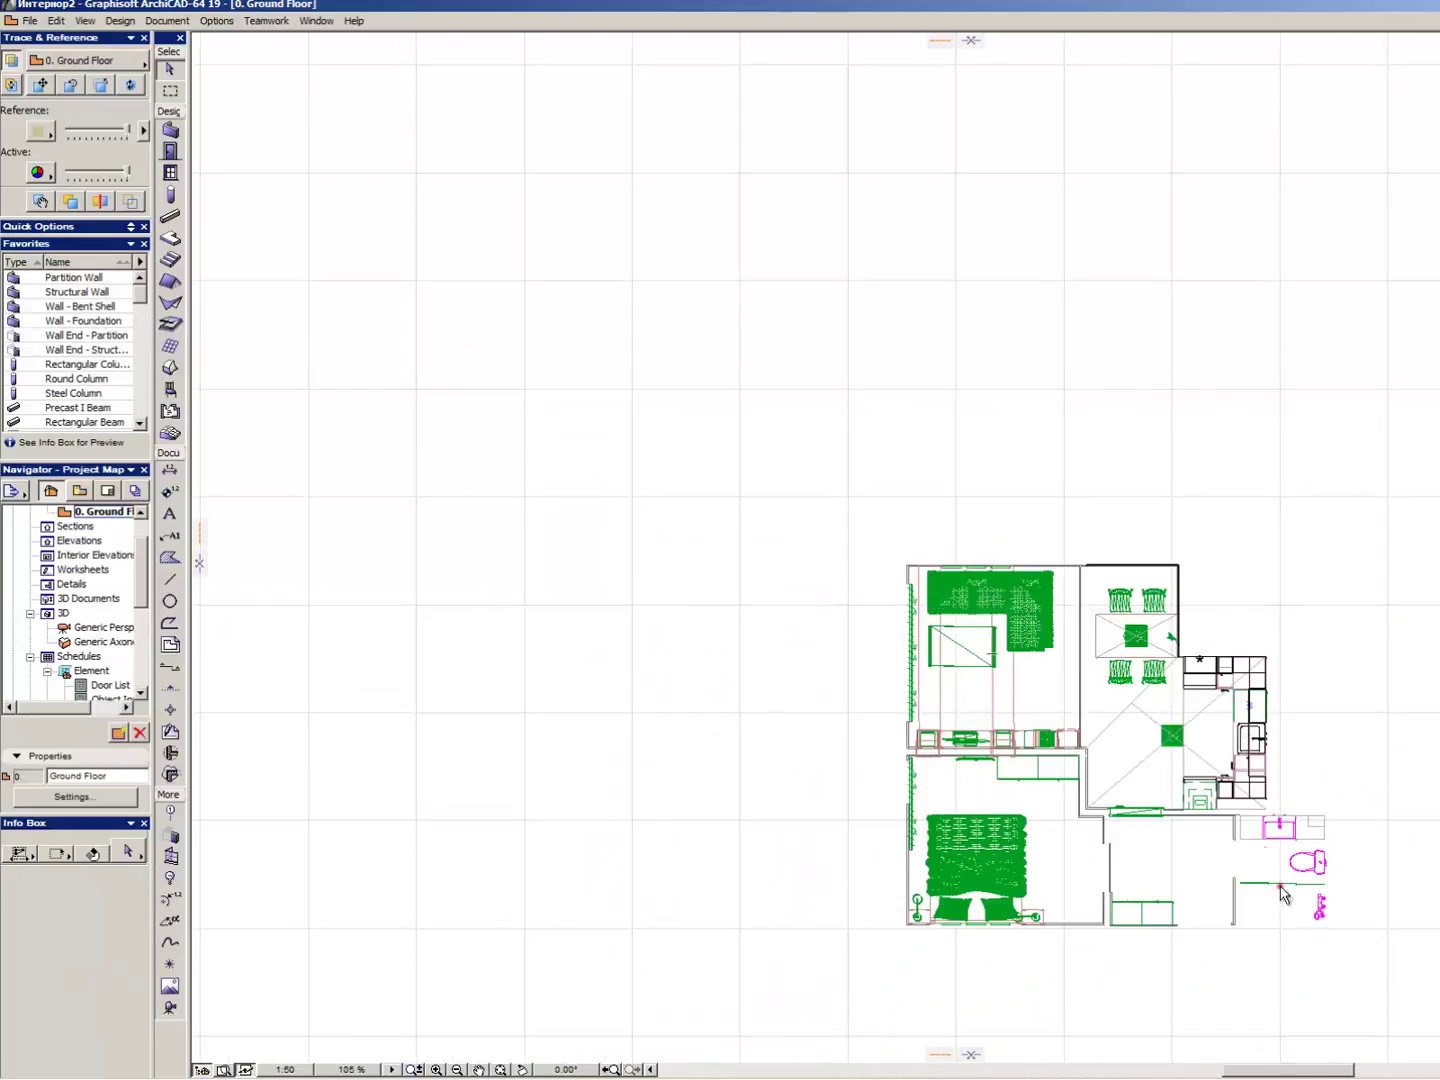
pyautogui.moveTo(1430, 995); pyautogui.dragTo(535, 372)
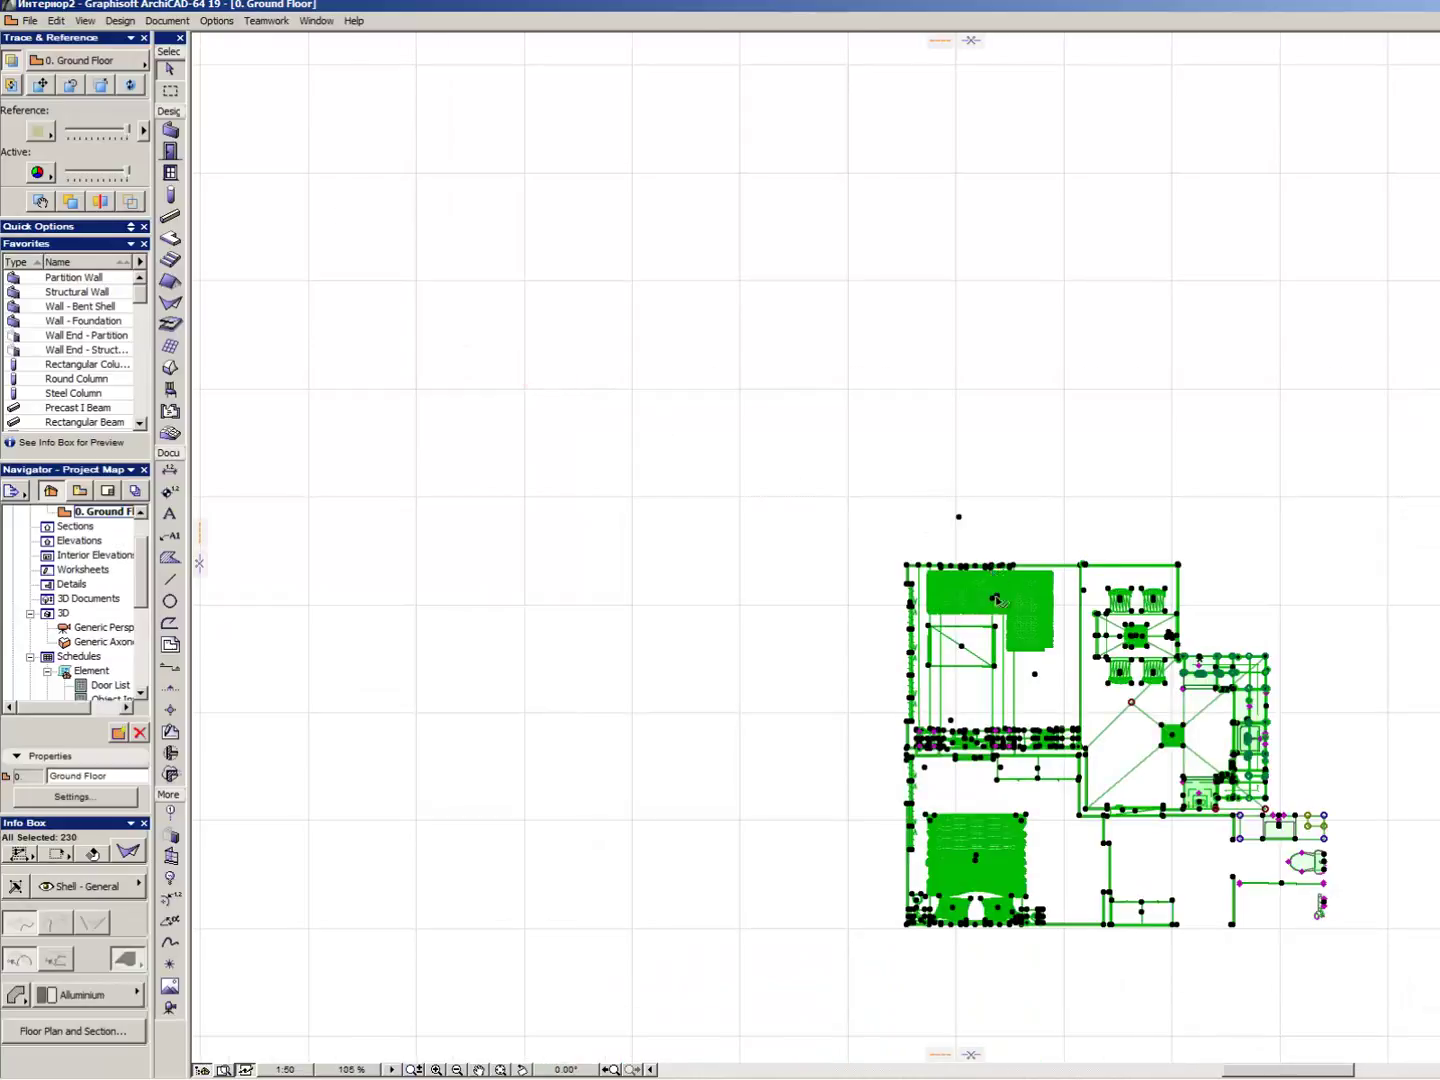
pyautogui.scroll(13, 1000, 606)
pyautogui.press('Escape')
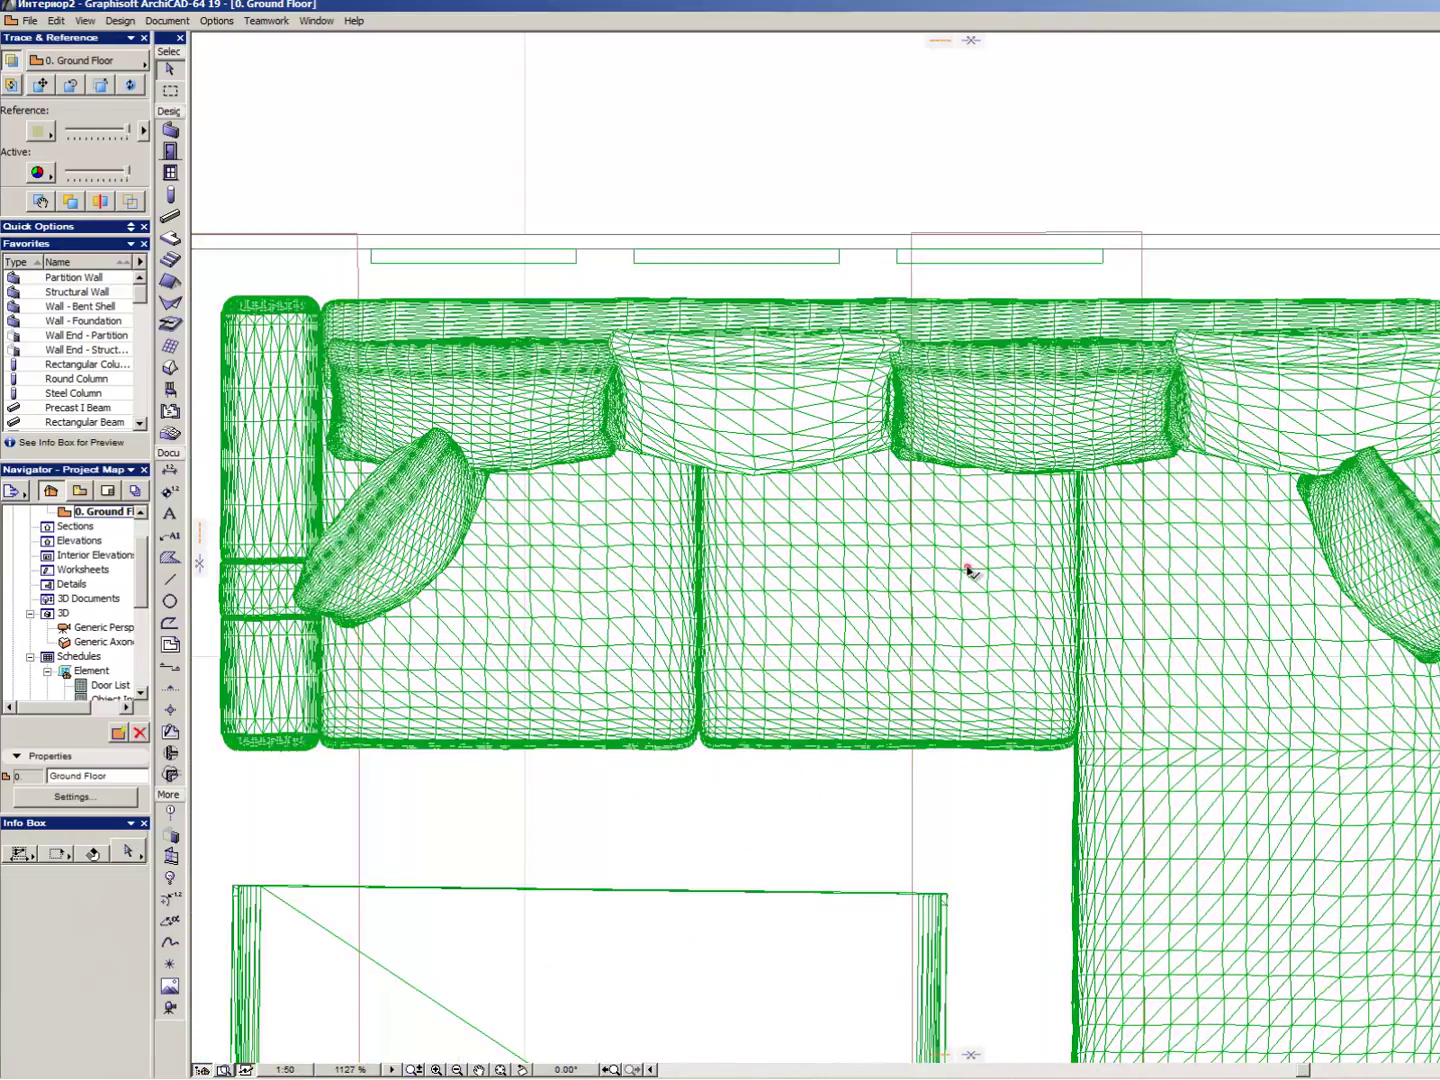
# - Put corner sofa Sofa N190612 on the A-Furn-Heavy layer and deselect it
pyautogui.click(967, 572)
pyautogui.scroll(-3, 962, 567)
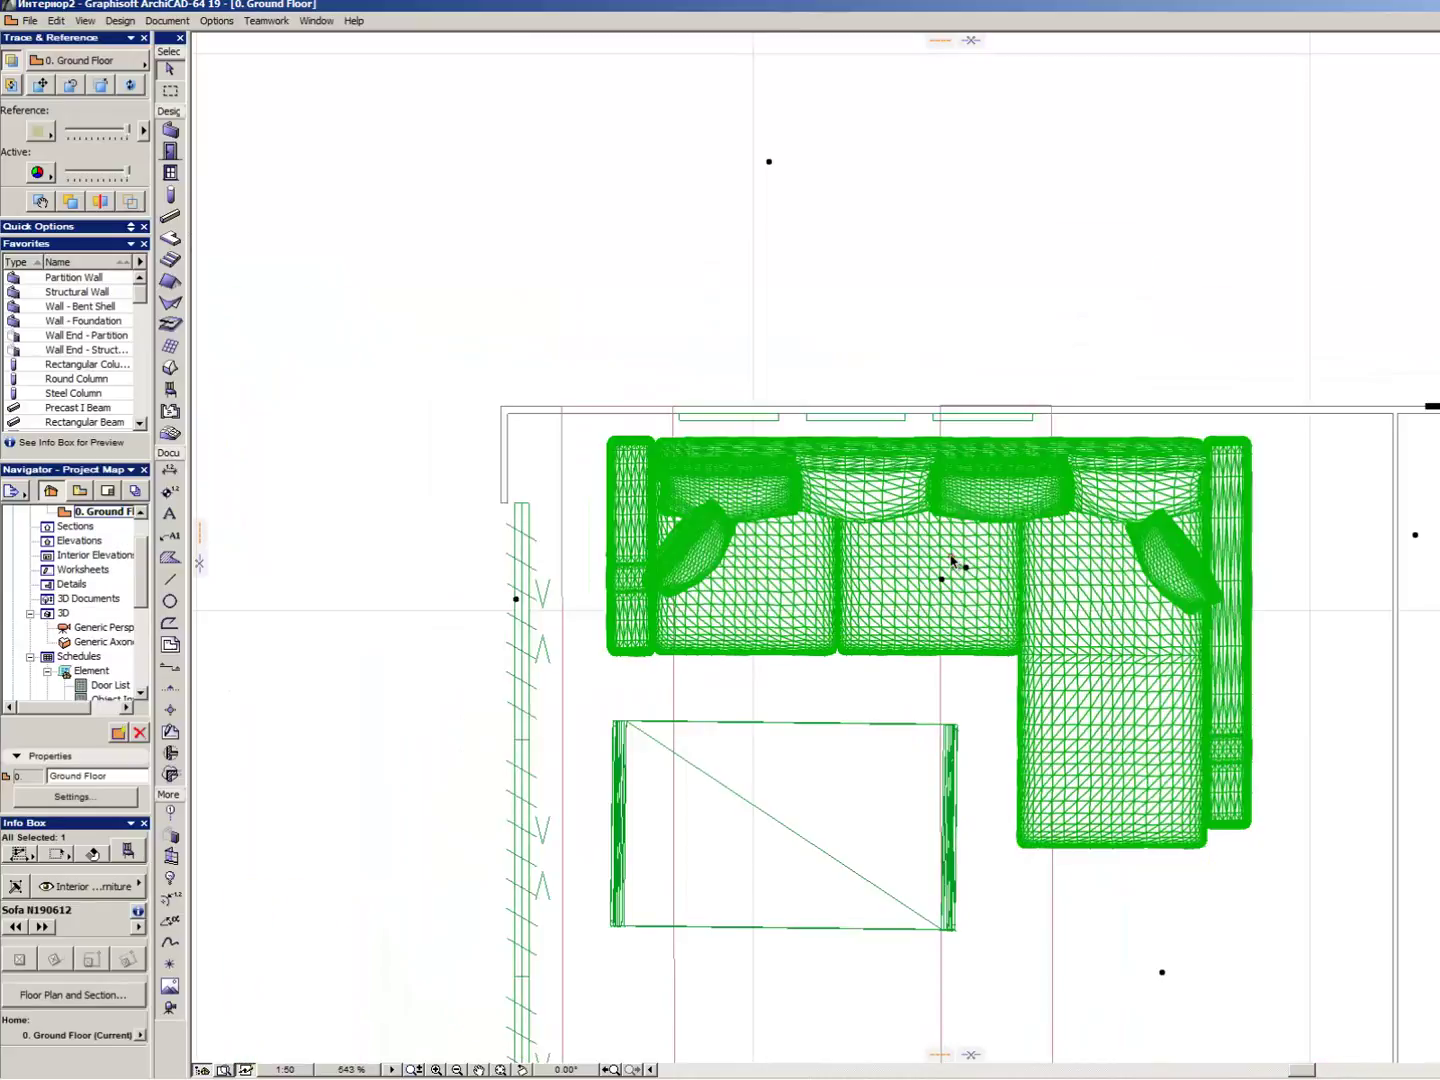
pyautogui.scroll(-2, 951, 561)
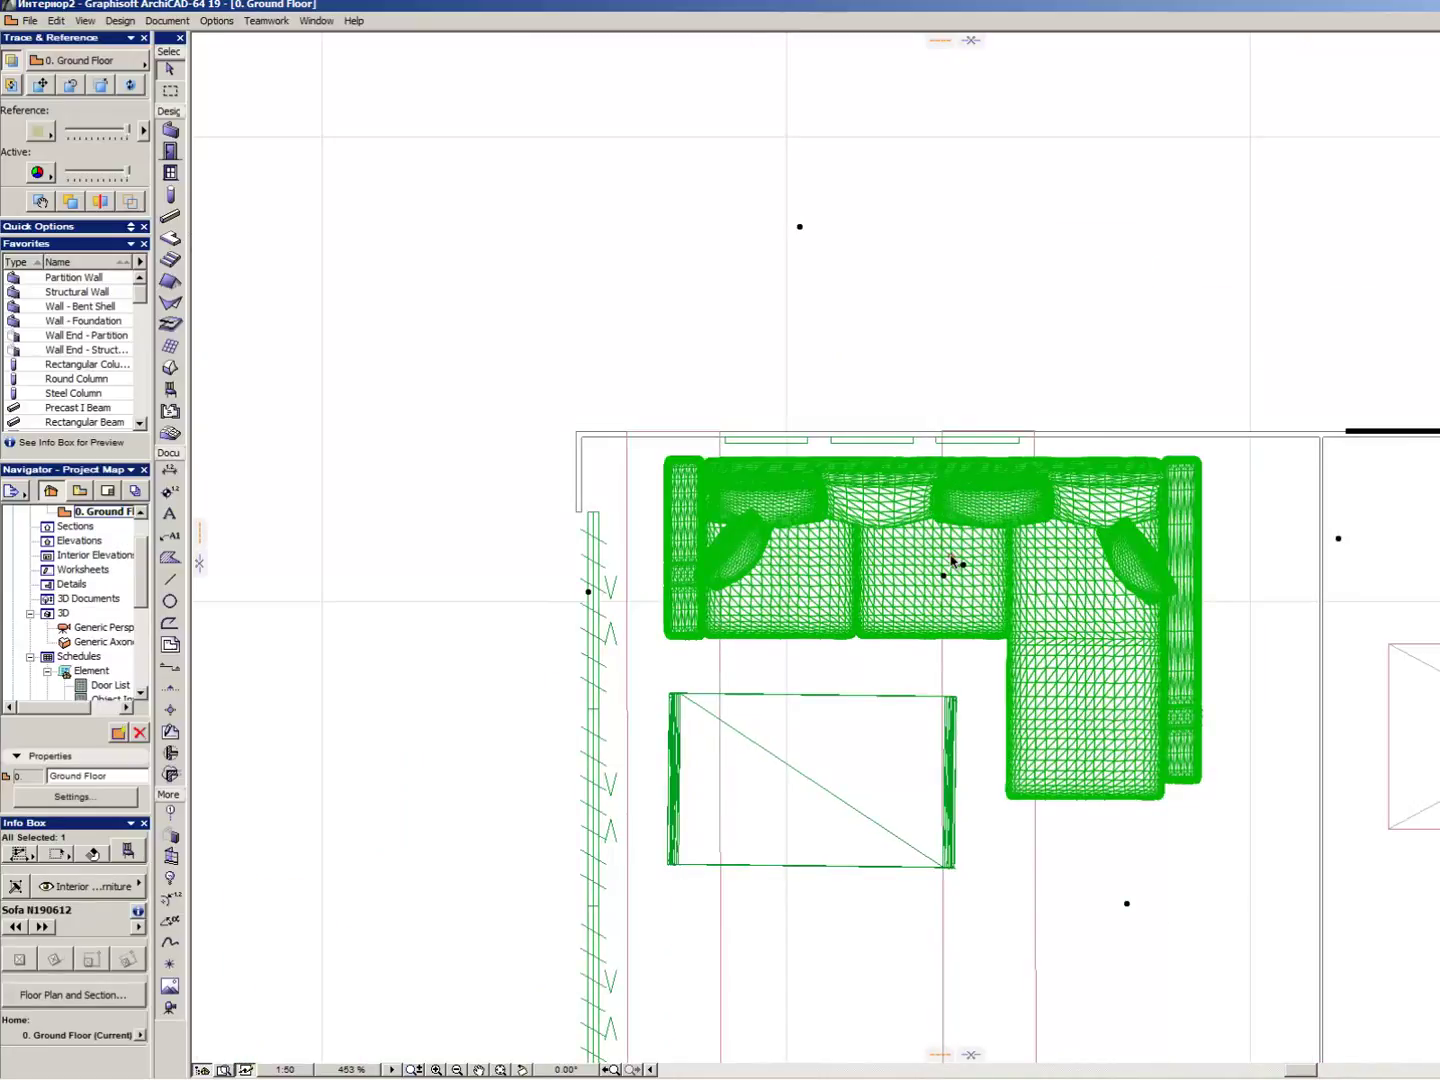
pyautogui.scroll(5, 993, 525)
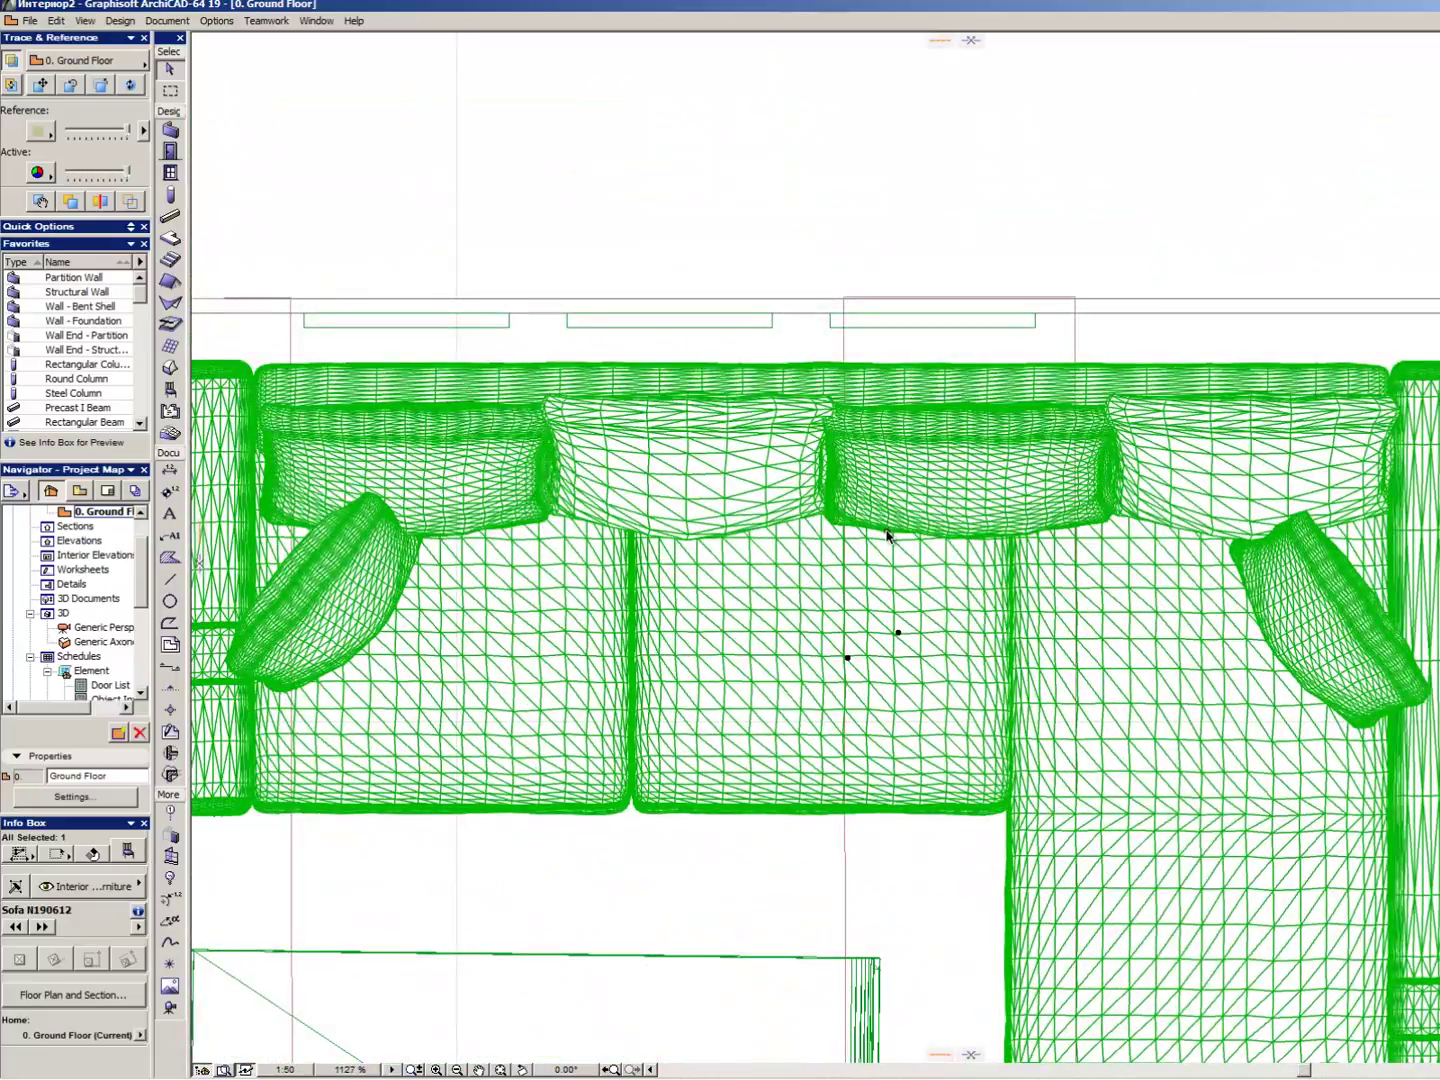
pyautogui.scroll(-2, 1006, 429)
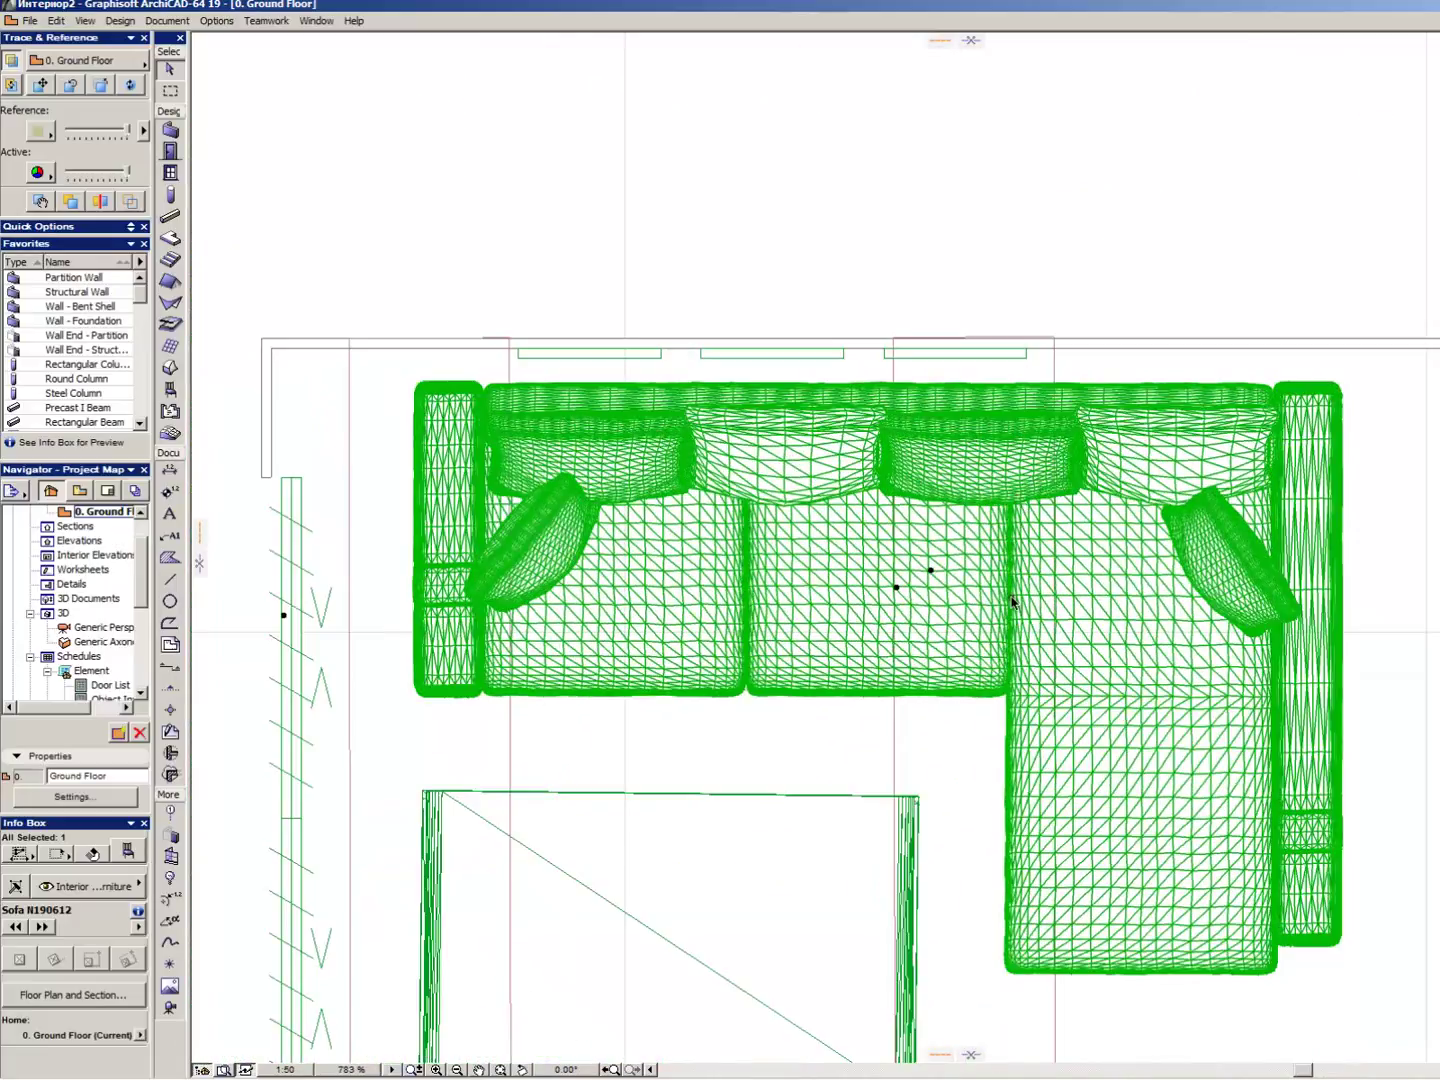
pyautogui.scroll(-2, 933, 606)
pyautogui.scroll(2, 975, 616)
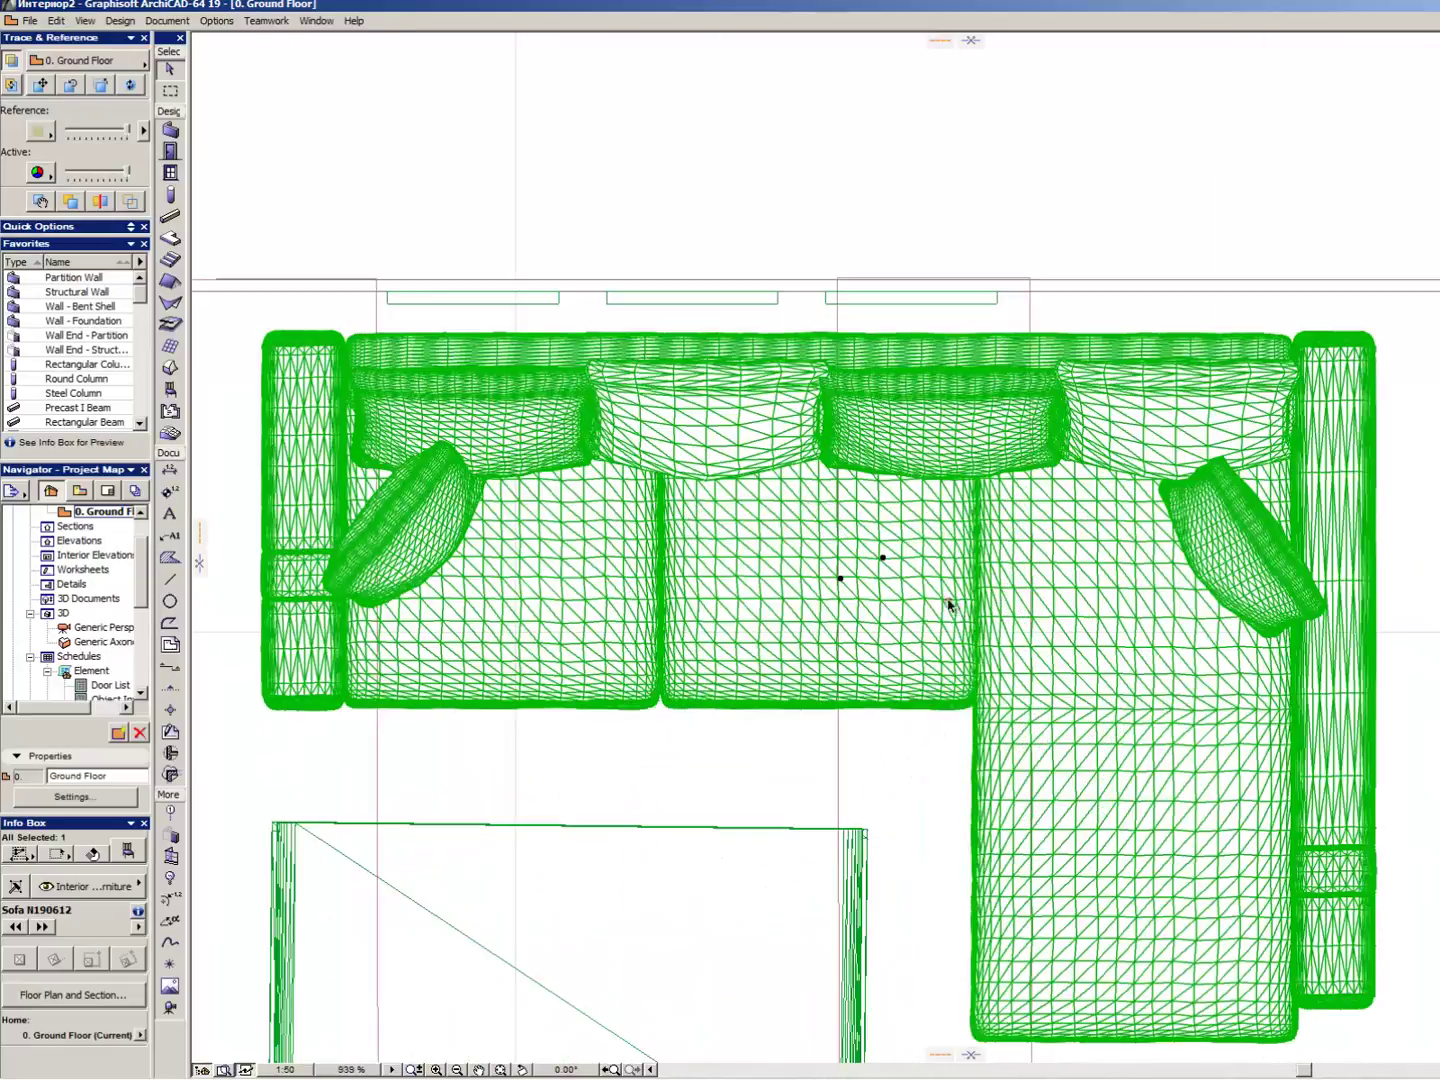
pyautogui.scroll(-2, 889, 564)
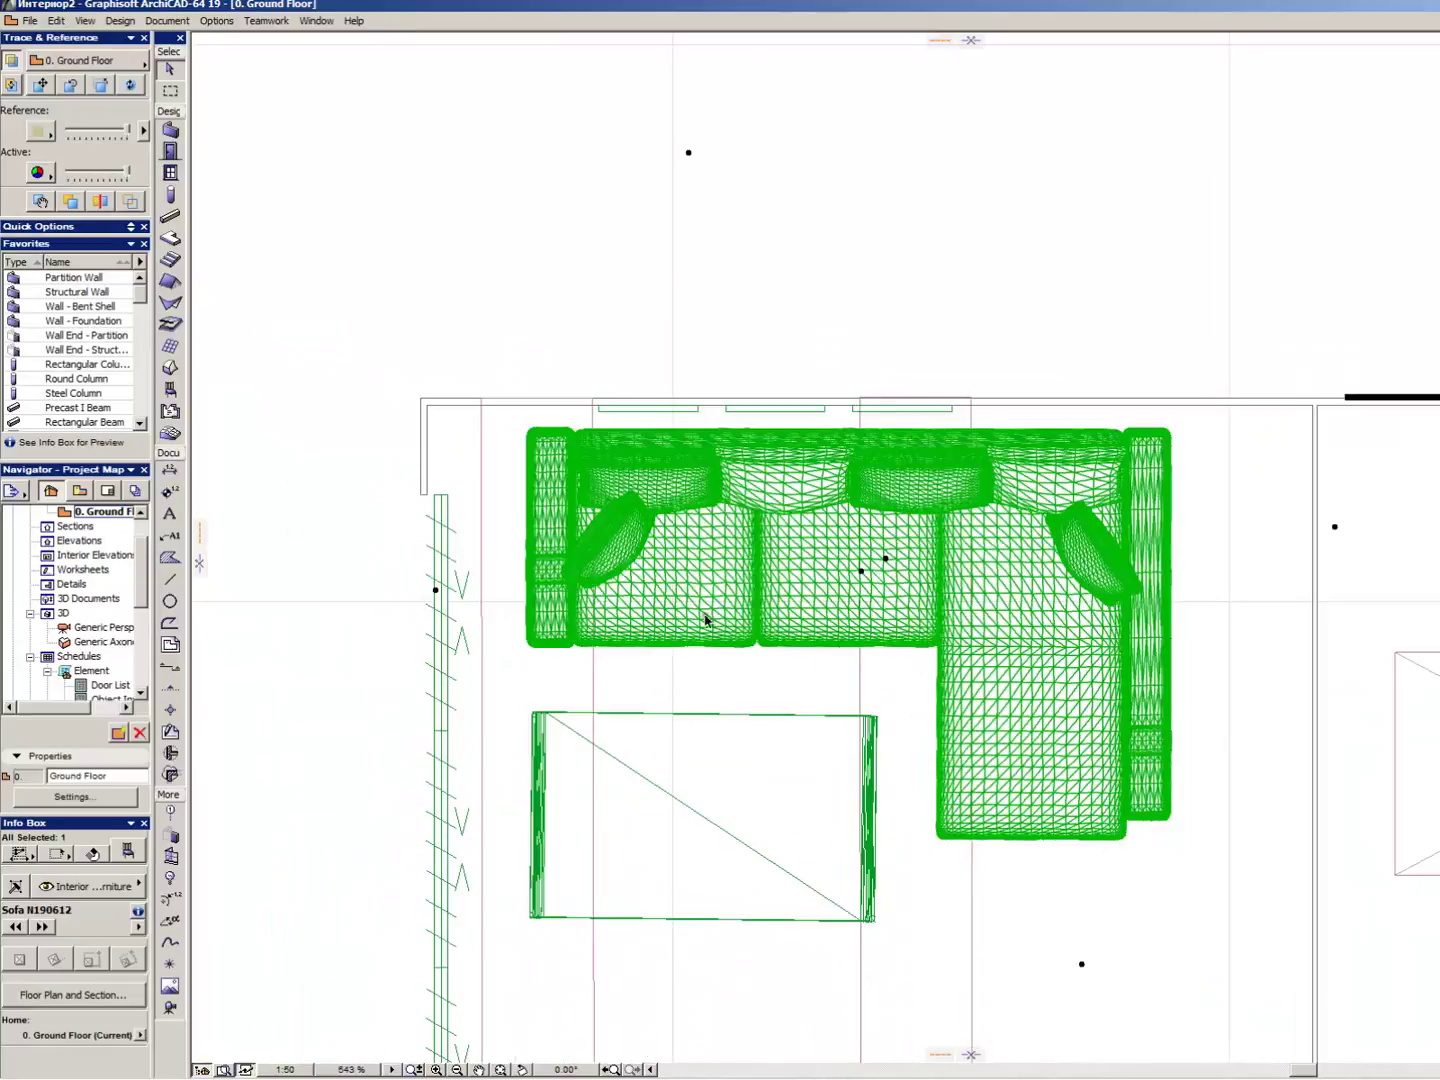
pyautogui.click(137, 886)
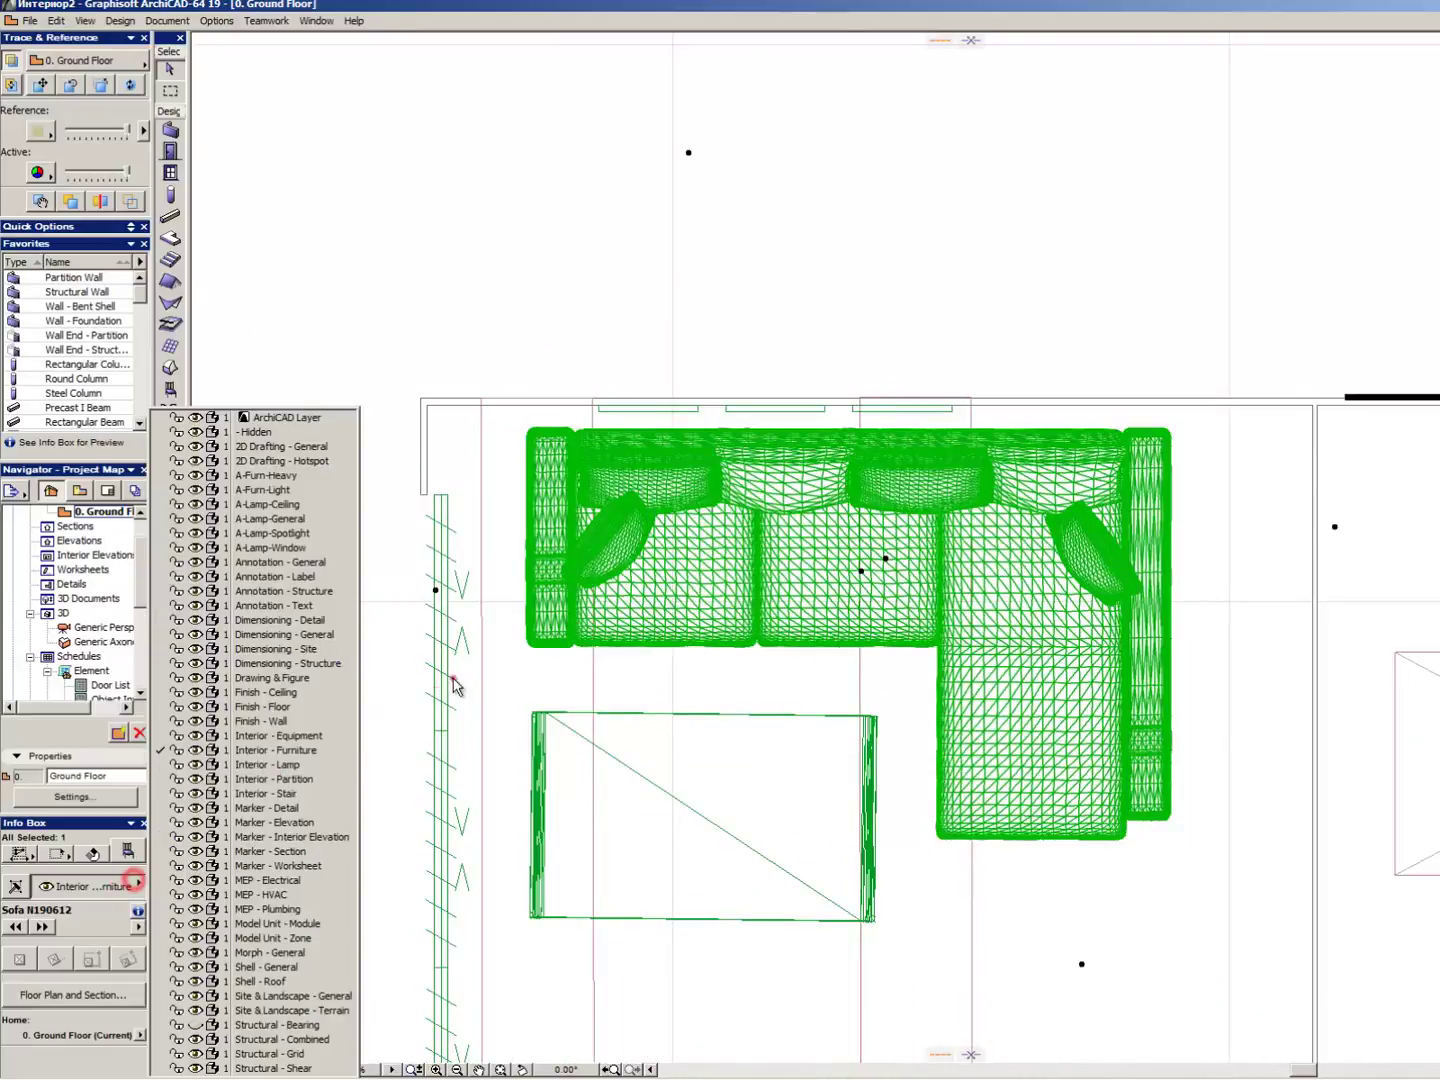
pyautogui.click(319, 476)
pyautogui.press('Escape')
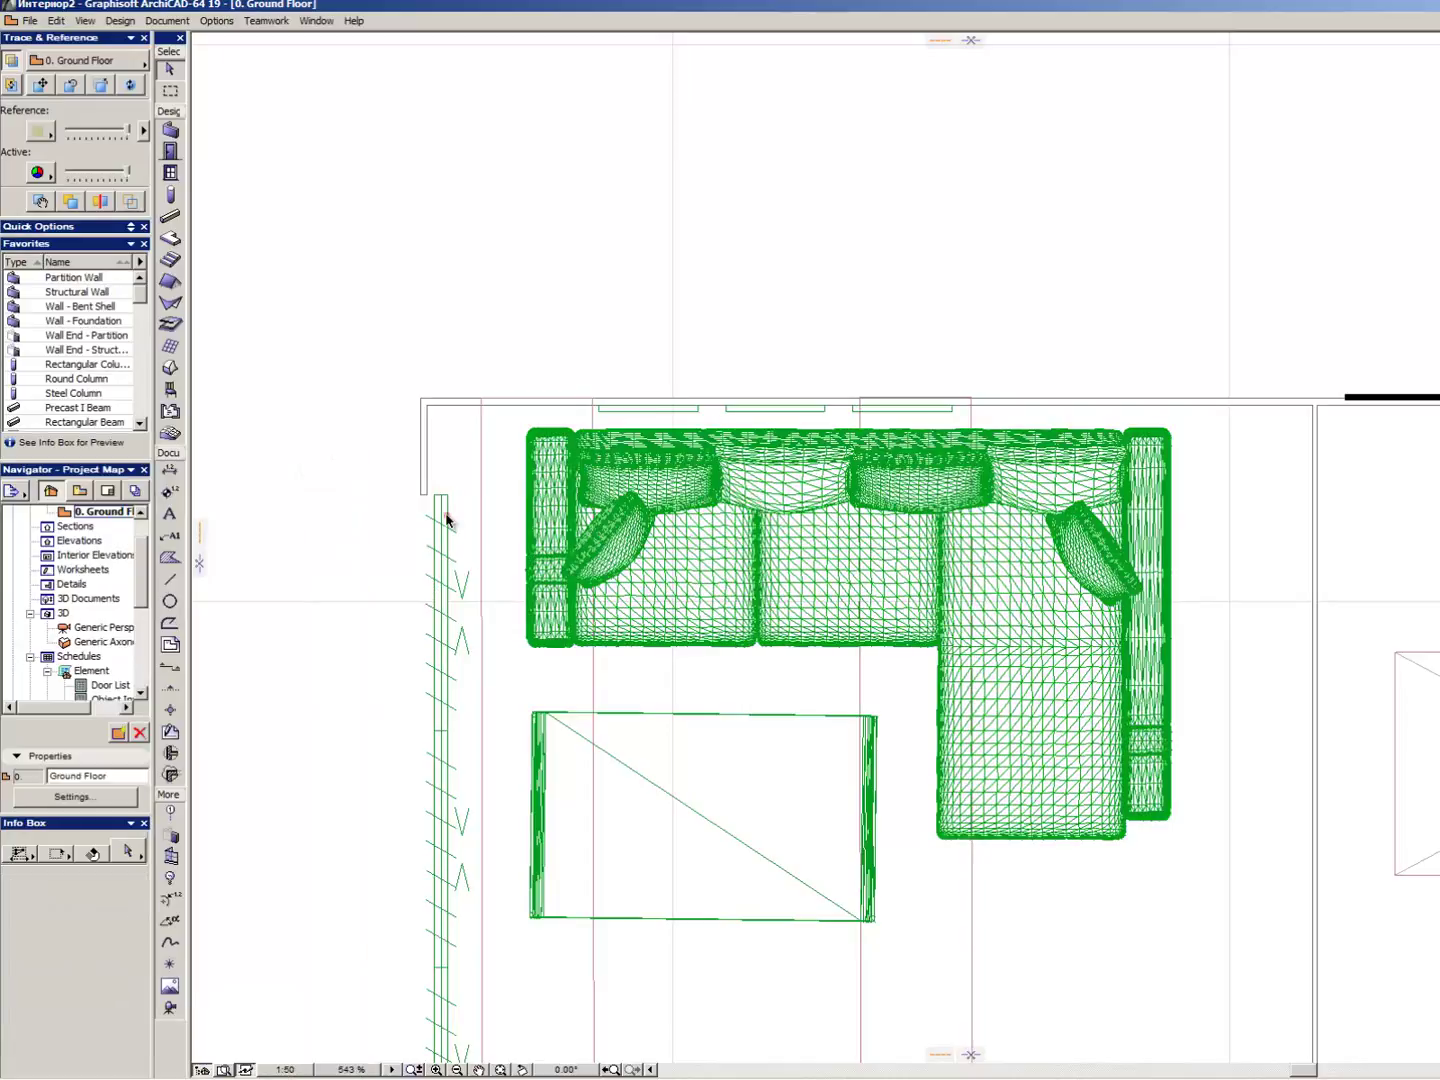
# - Put the Vertical Blinds 19 along the living-room window on the A-Furn-Light layer
pyautogui.scroll(-1, 437, 568)
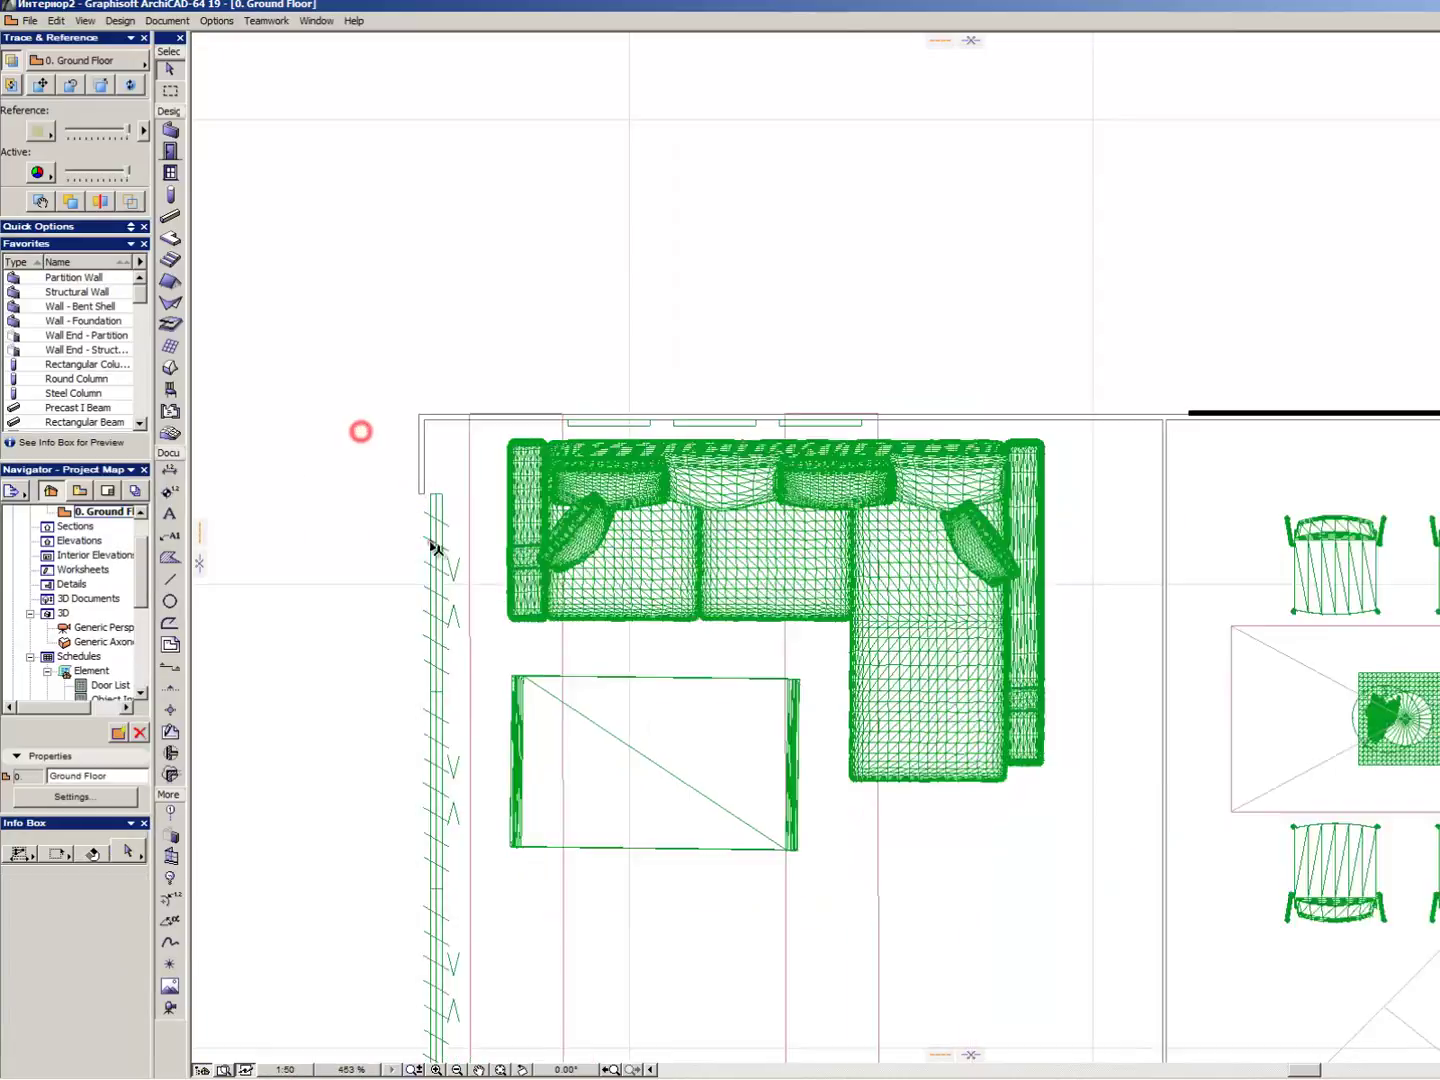
pyautogui.scroll(-1, 437, 568)
pyautogui.click(453, 1004)
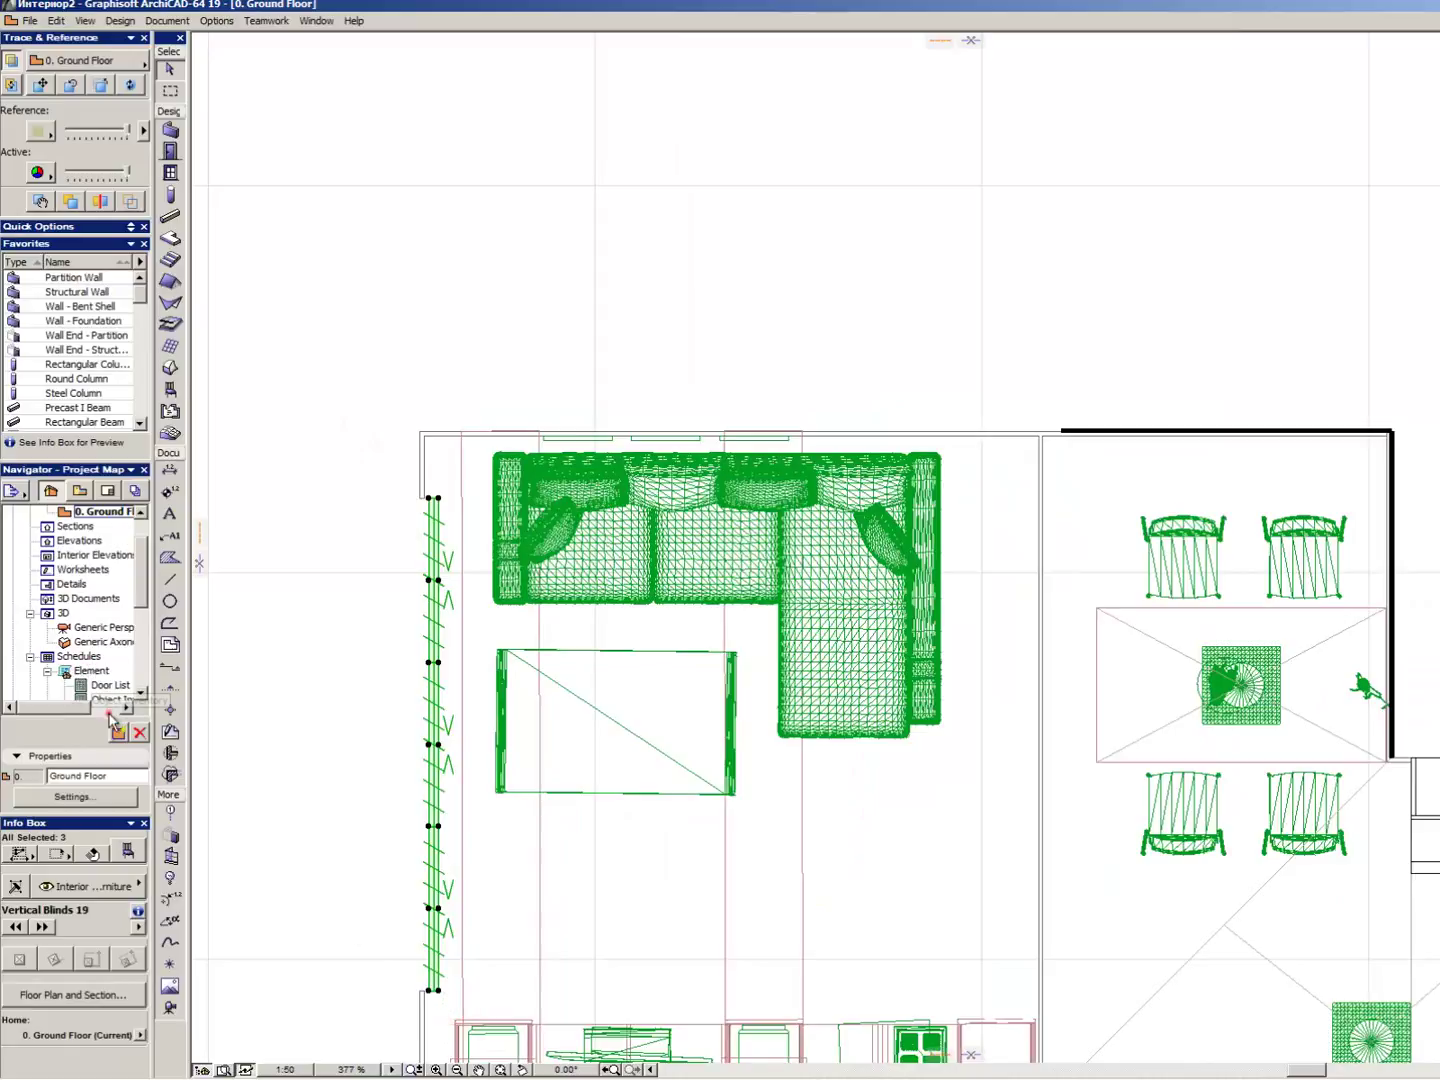
pyautogui.click(119, 888)
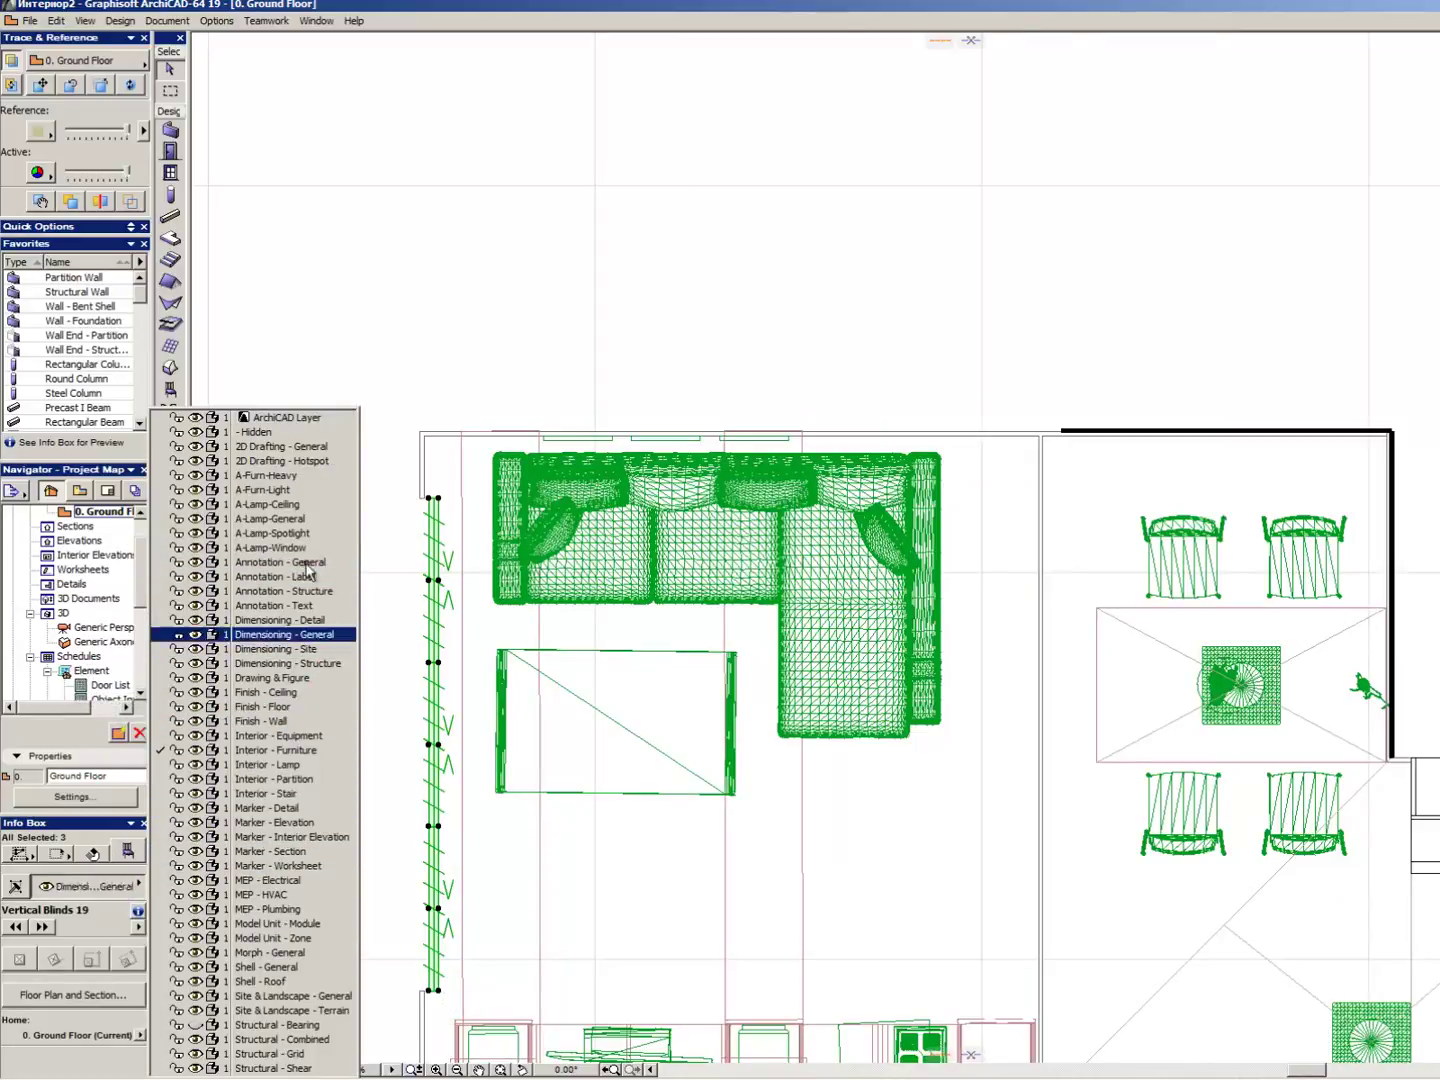
pyautogui.click(300, 491)
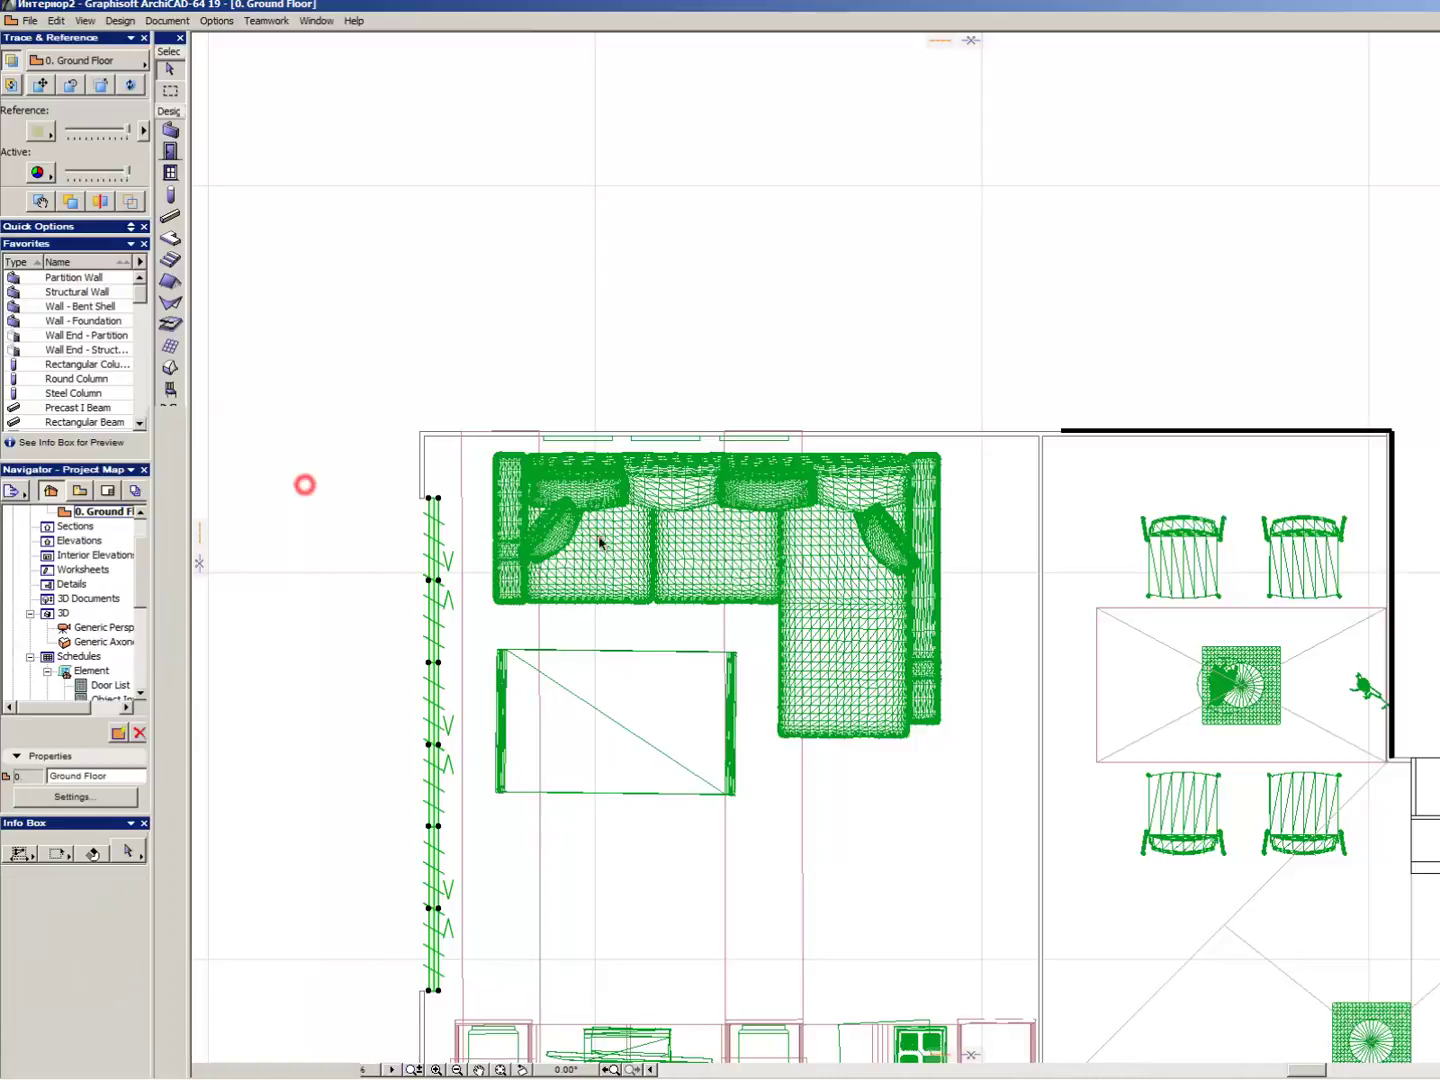
pyautogui.scroll(-2, 473, 515)
pyautogui.scroll(4, 788, 630)
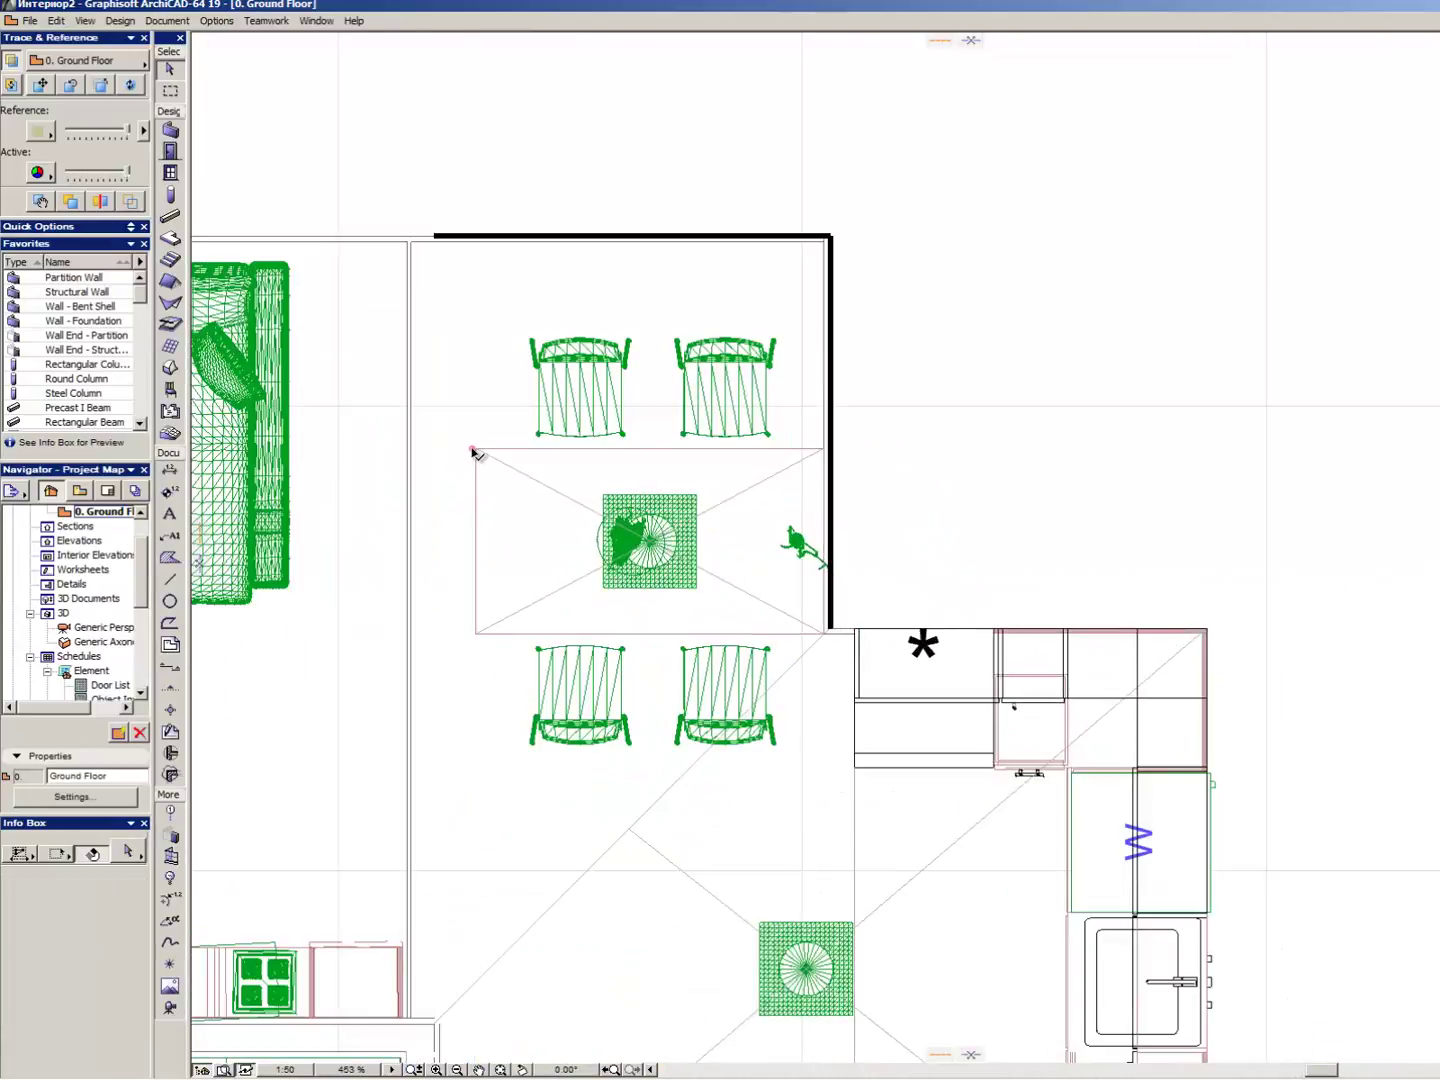
pyautogui.click(473, 452)
pyautogui.scroll(-1, 525, 716)
pyautogui.click(634, 720)
pyautogui.scroll(-3, 641, 745)
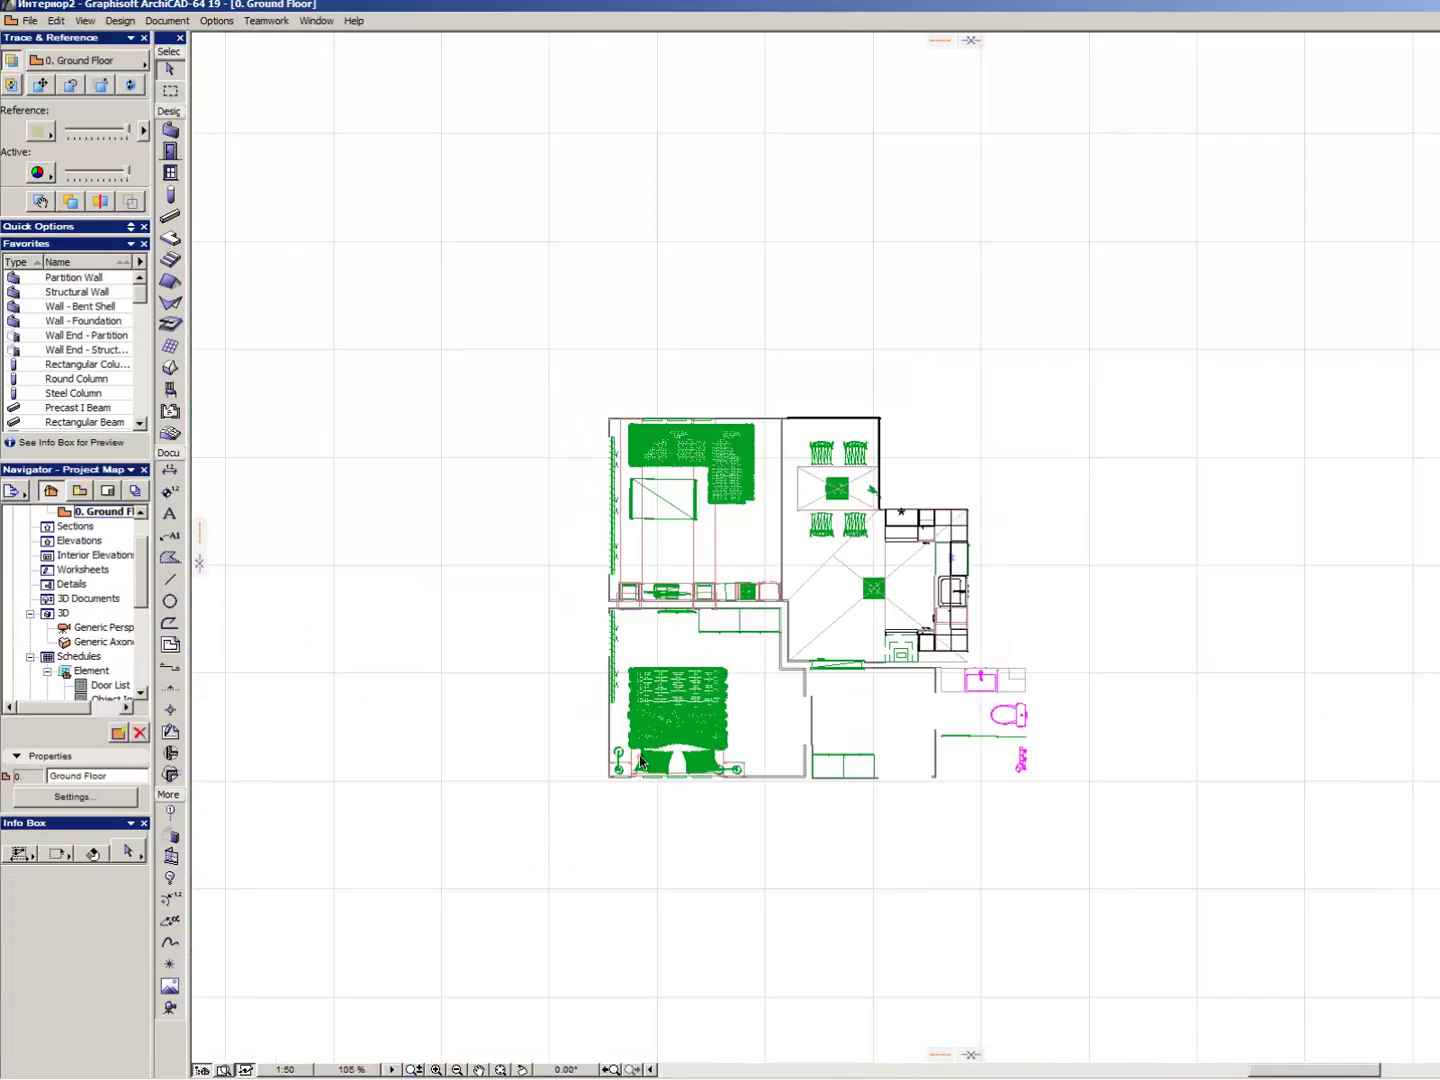
pyautogui.scroll(3, 643, 760)
pyautogui.scroll(2, 1099, 312)
pyautogui.click(635, 355)
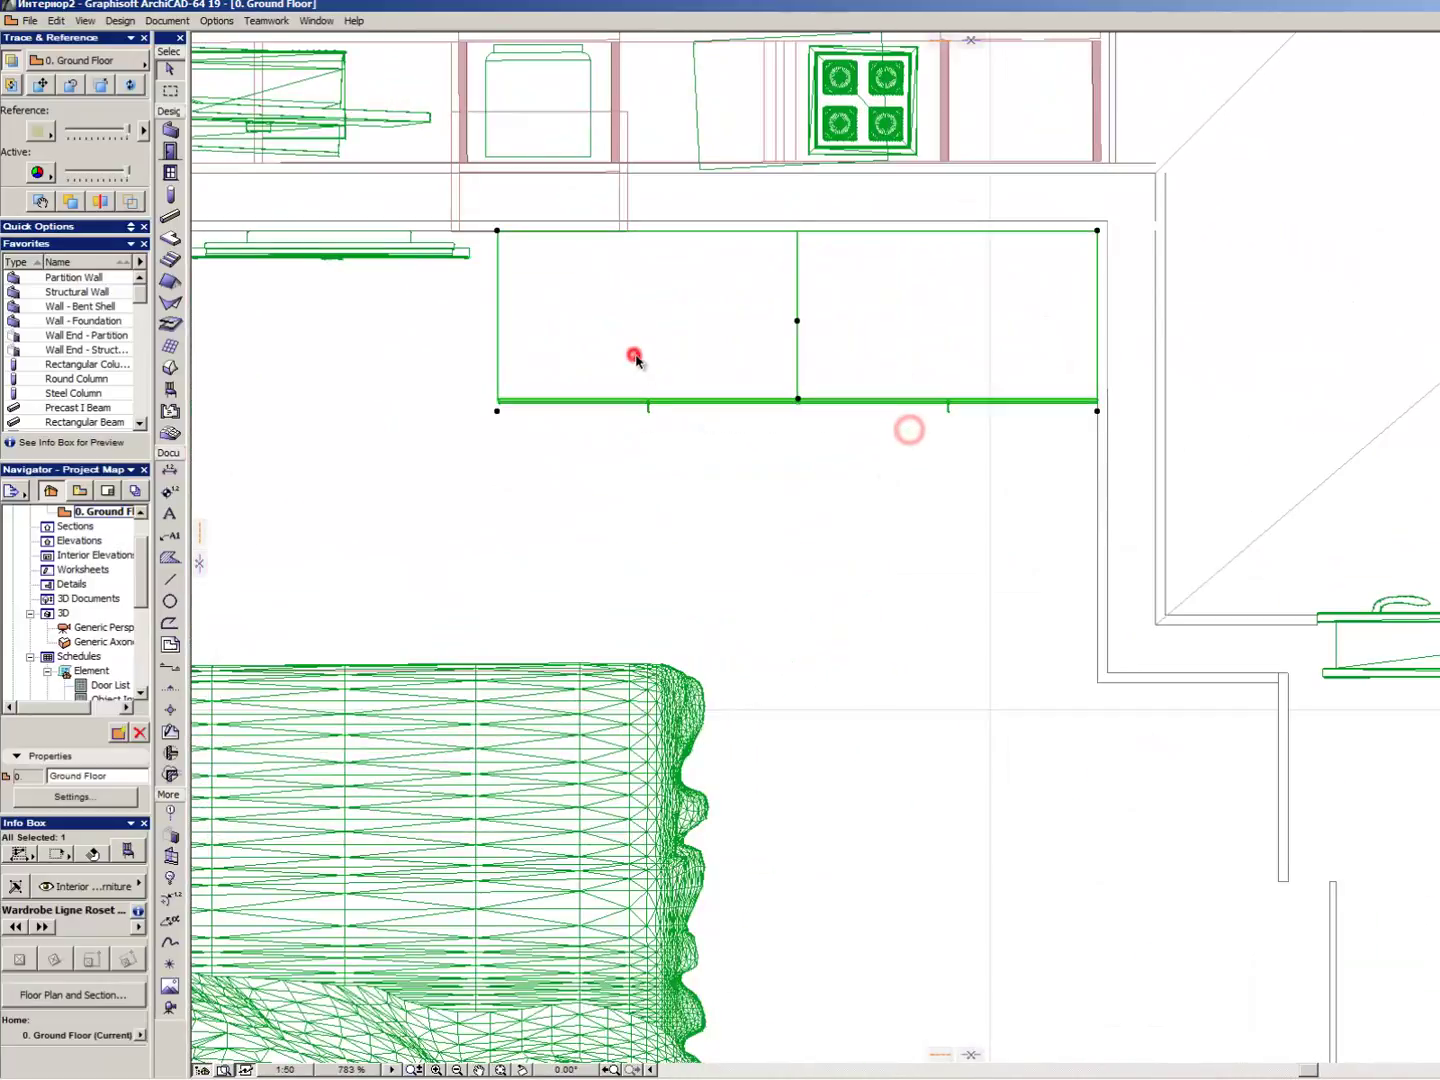
pyautogui.scroll(-2, 734, 498)
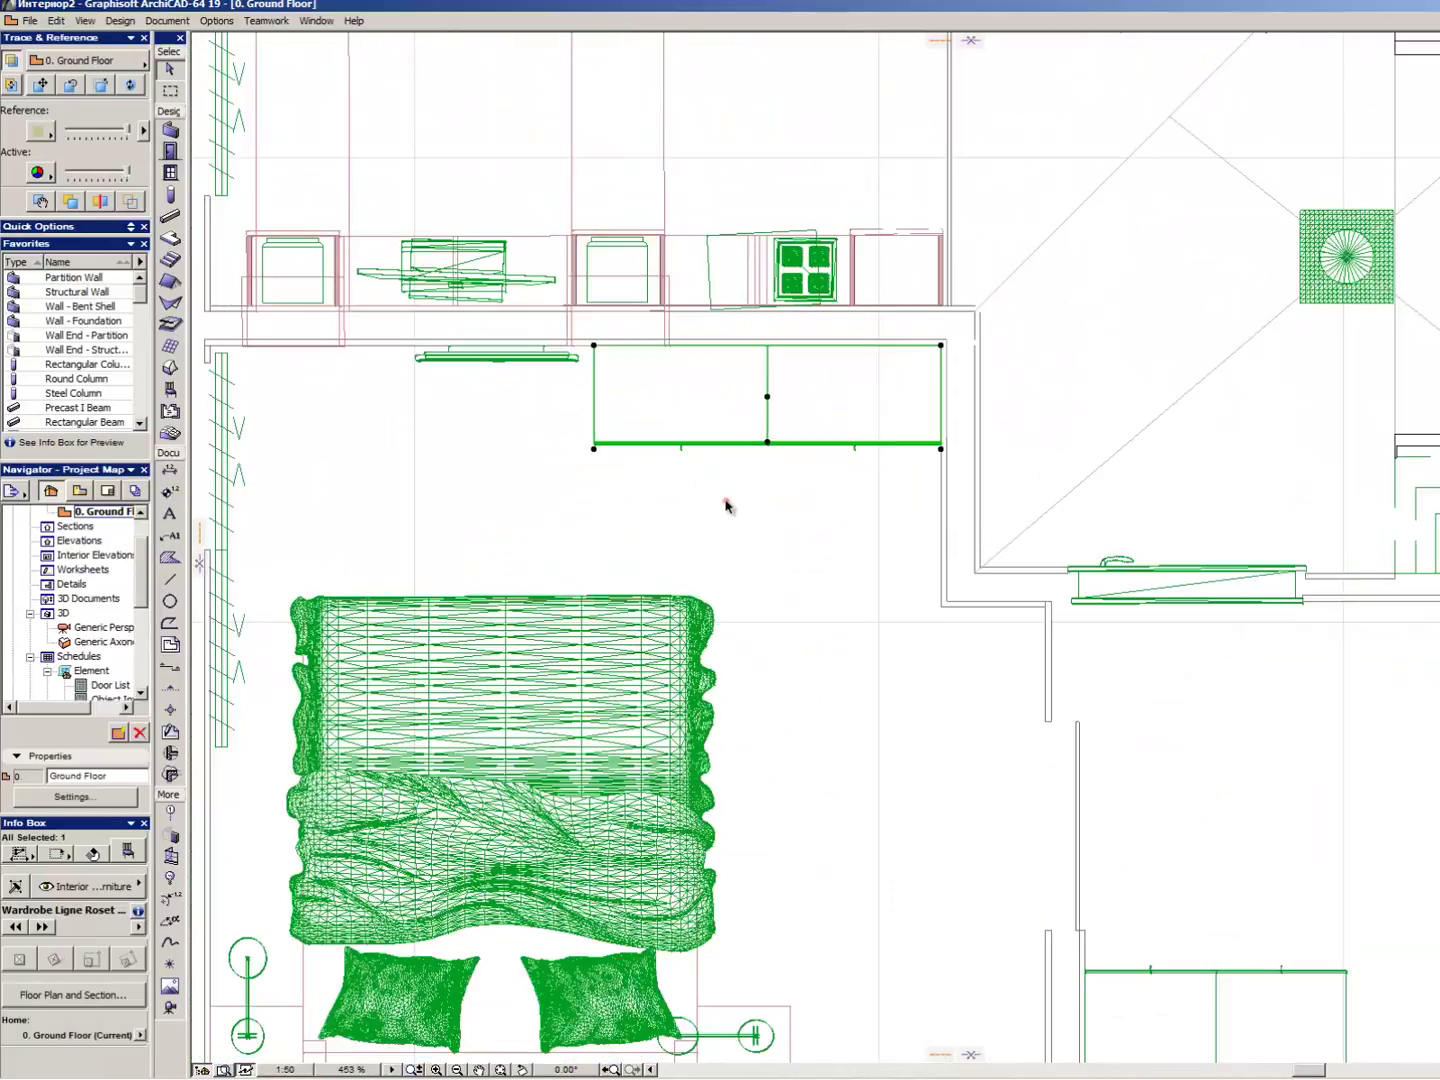
pyautogui.scroll(2, 824, 391)
pyautogui.scroll(-2, 635, 356)
pyautogui.scroll(6, 561, 446)
pyautogui.click(580, 463)
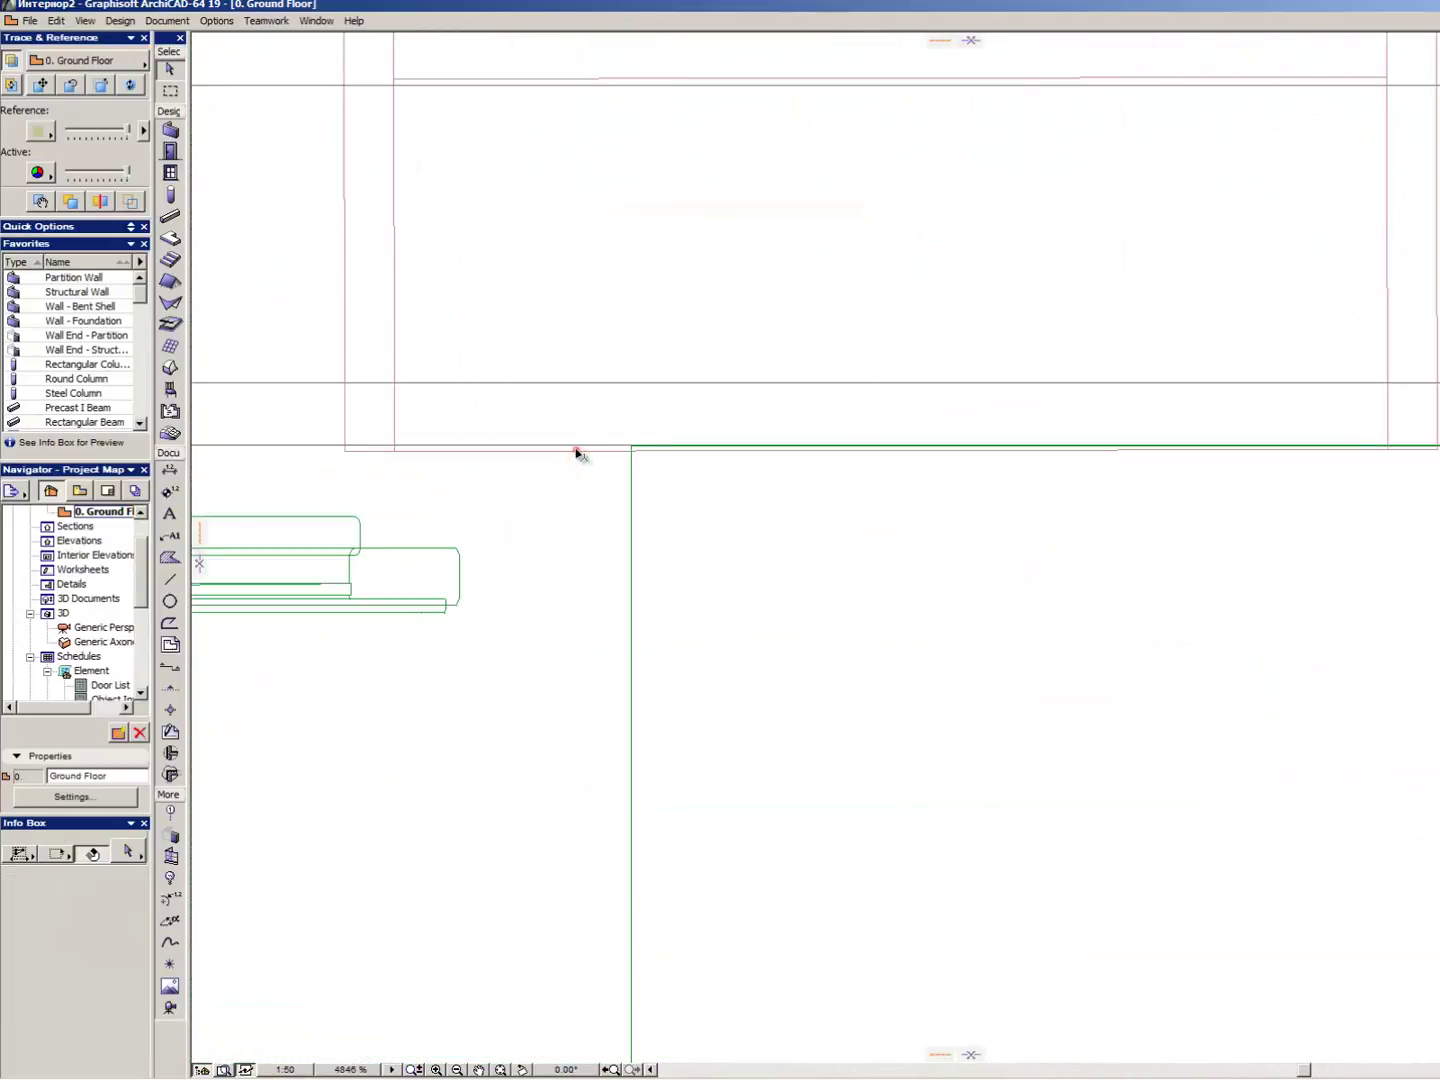
pyautogui.click(578, 453)
pyautogui.click(559, 479)
pyautogui.scroll(-5, 645, 540)
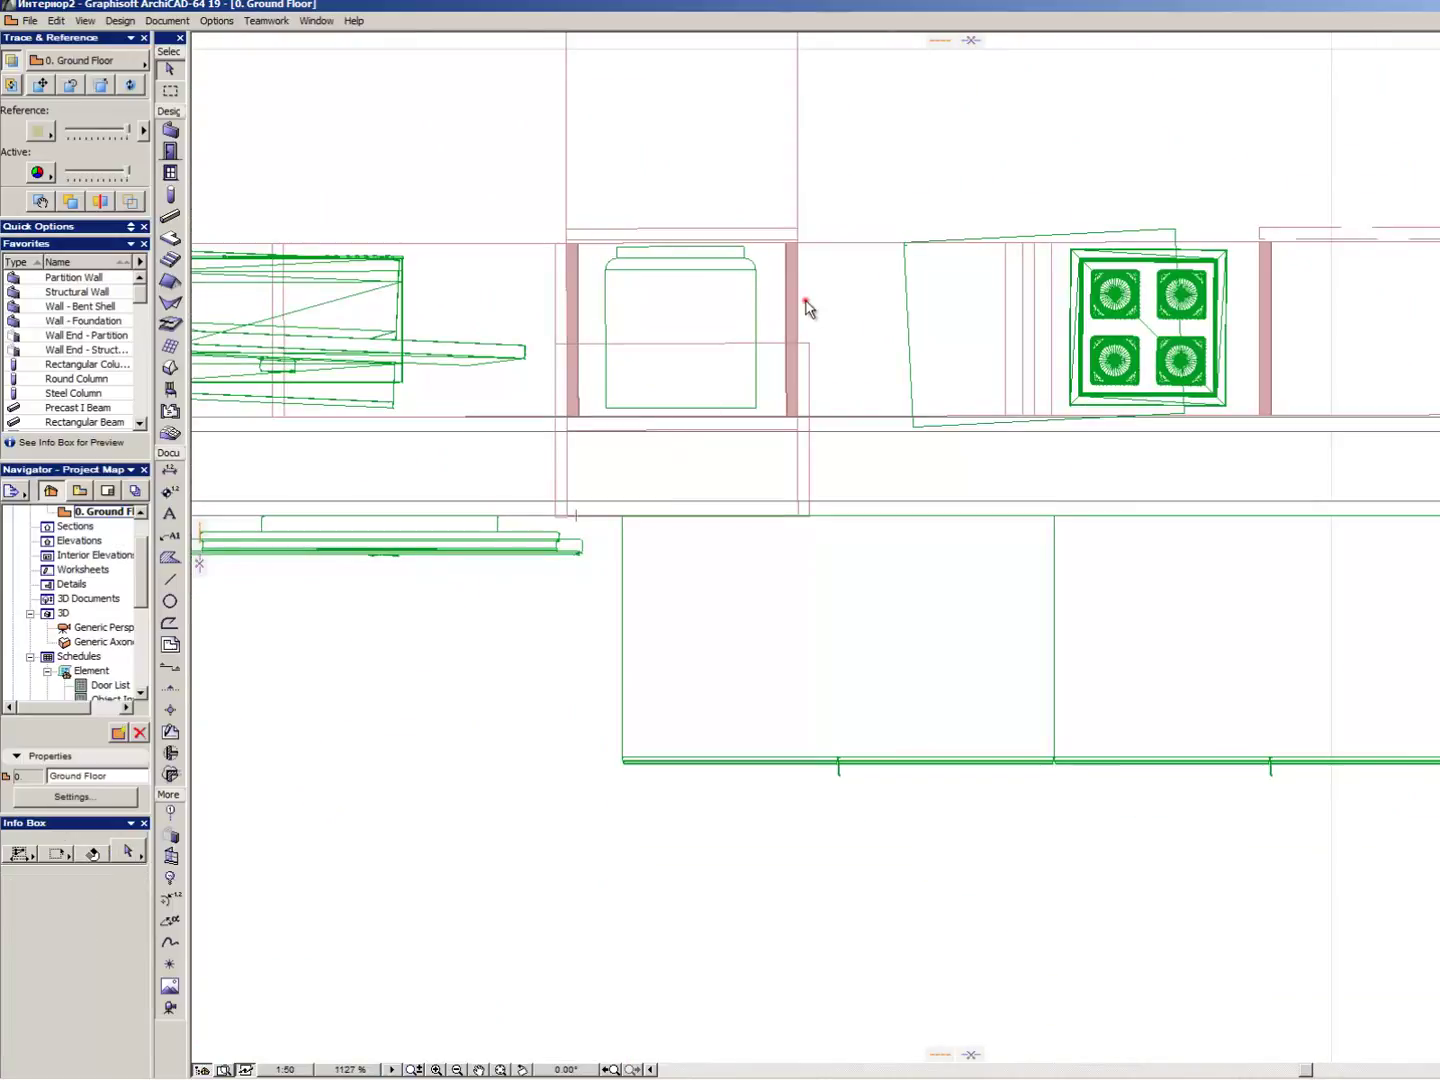
pyautogui.click(810, 345)
pyautogui.click(508, 310)
pyautogui.click(525, 292)
pyautogui.click(910, 576)
pyautogui.scroll(-4, 780, 540)
pyautogui.scroll(6, 581, 490)
pyautogui.moveTo(937, 761); pyautogui.dragTo(554, 630)
pyautogui.scroll(-2, 524, 653)
pyautogui.scroll(-2, 491, 673)
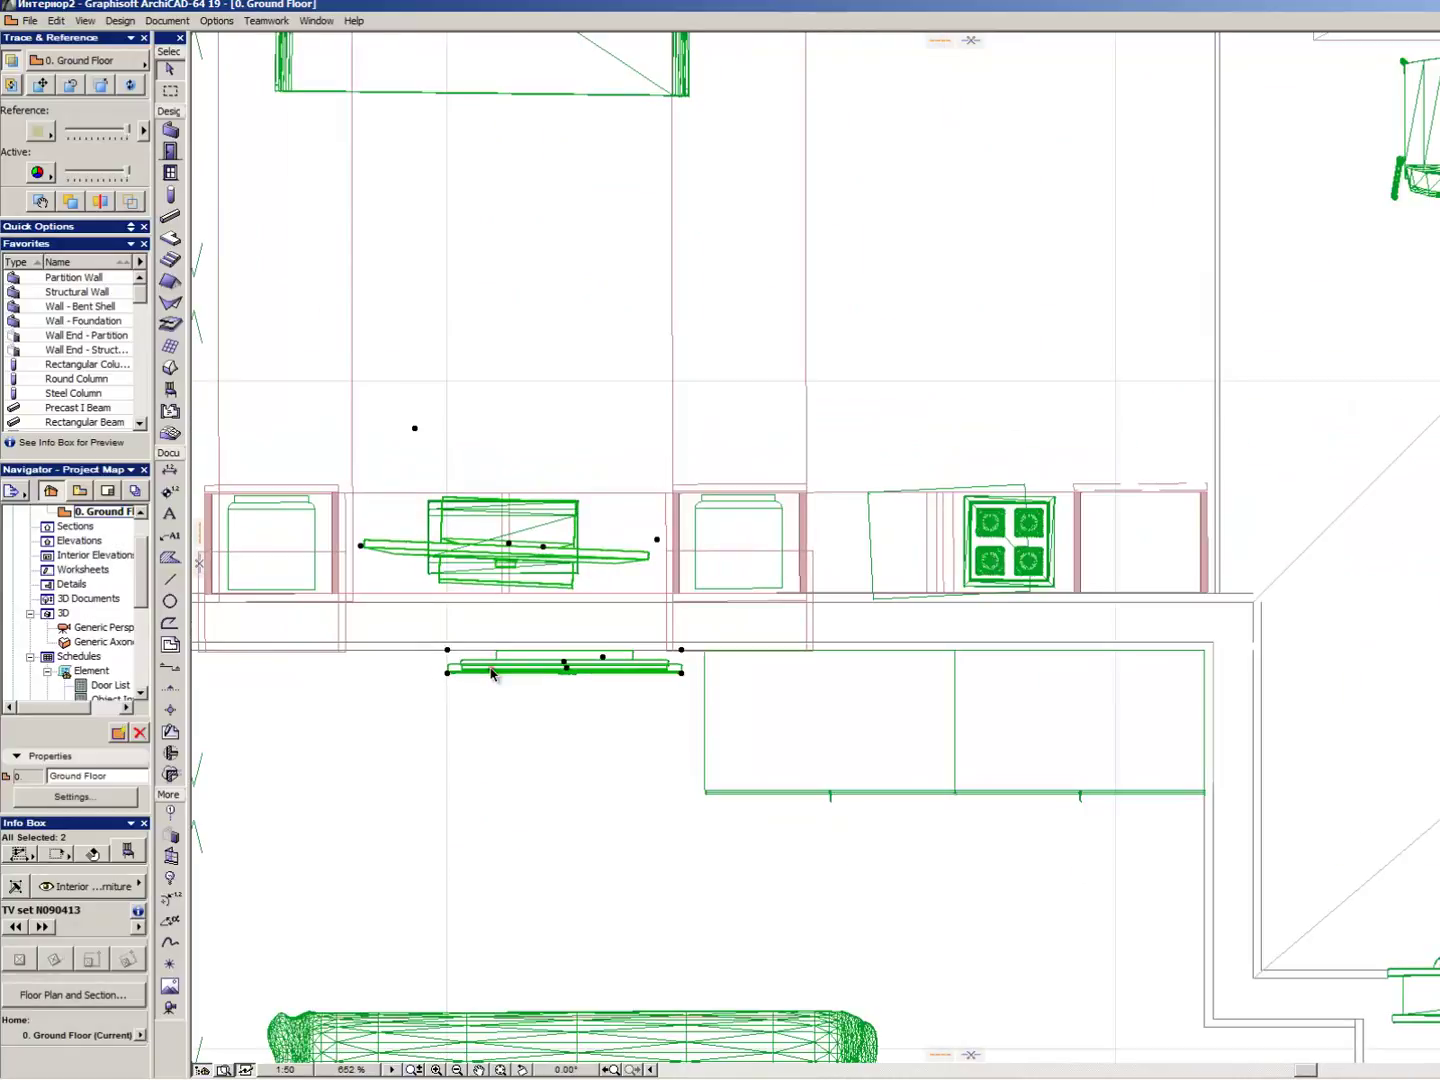
pyautogui.press('Escape')
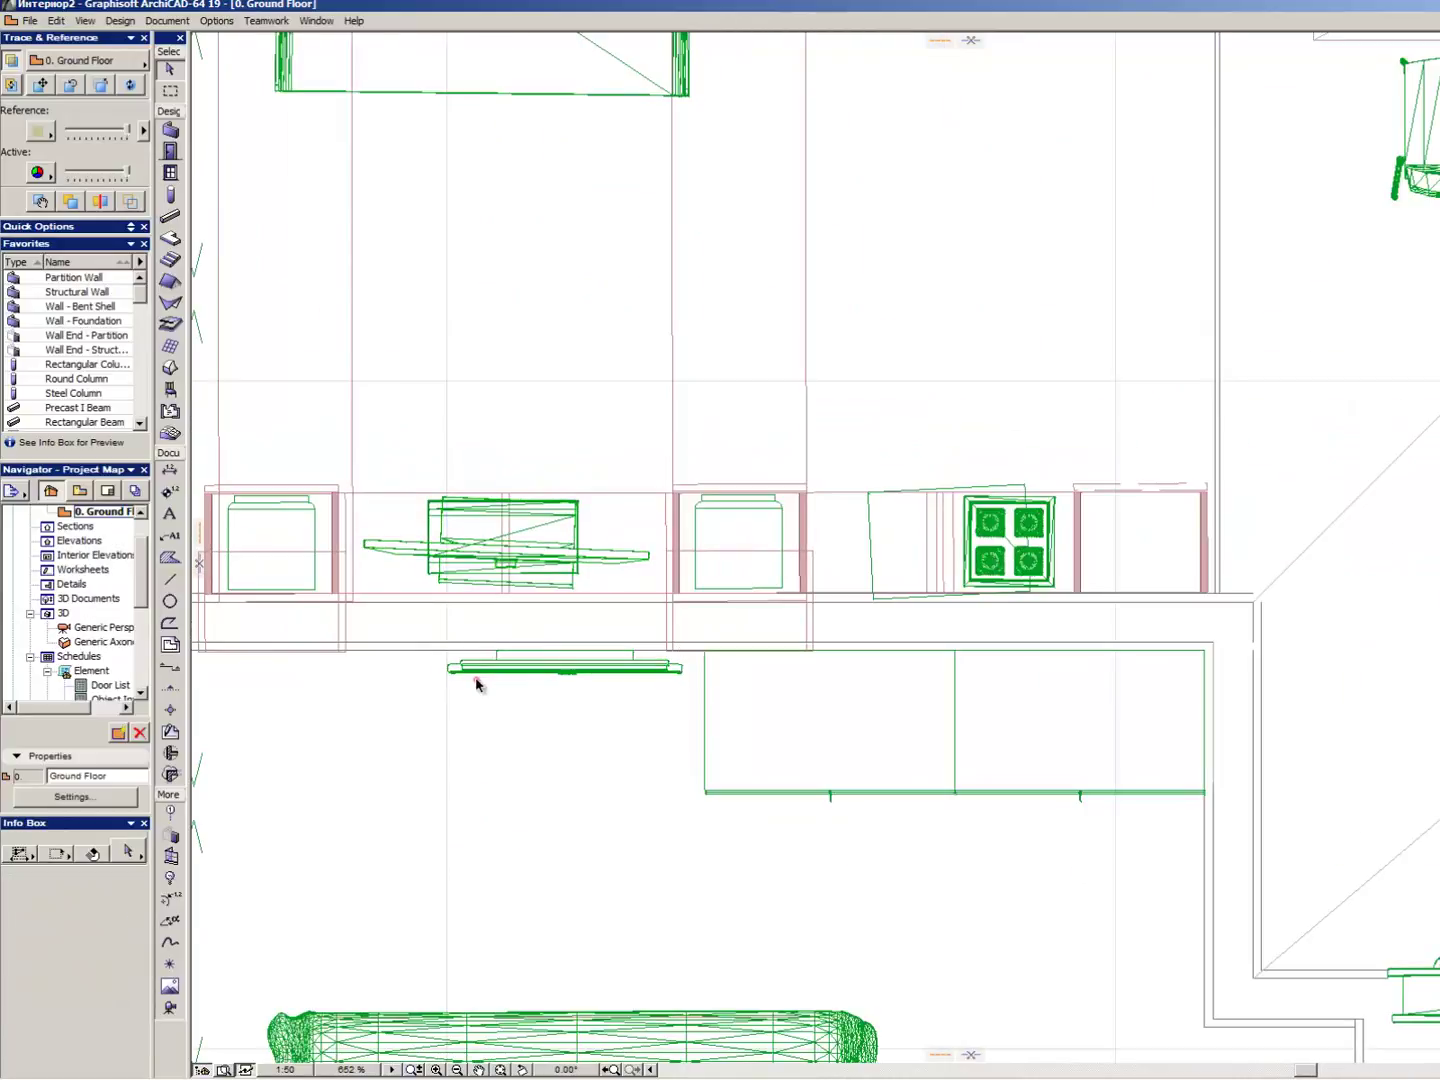
pyautogui.click(564, 670)
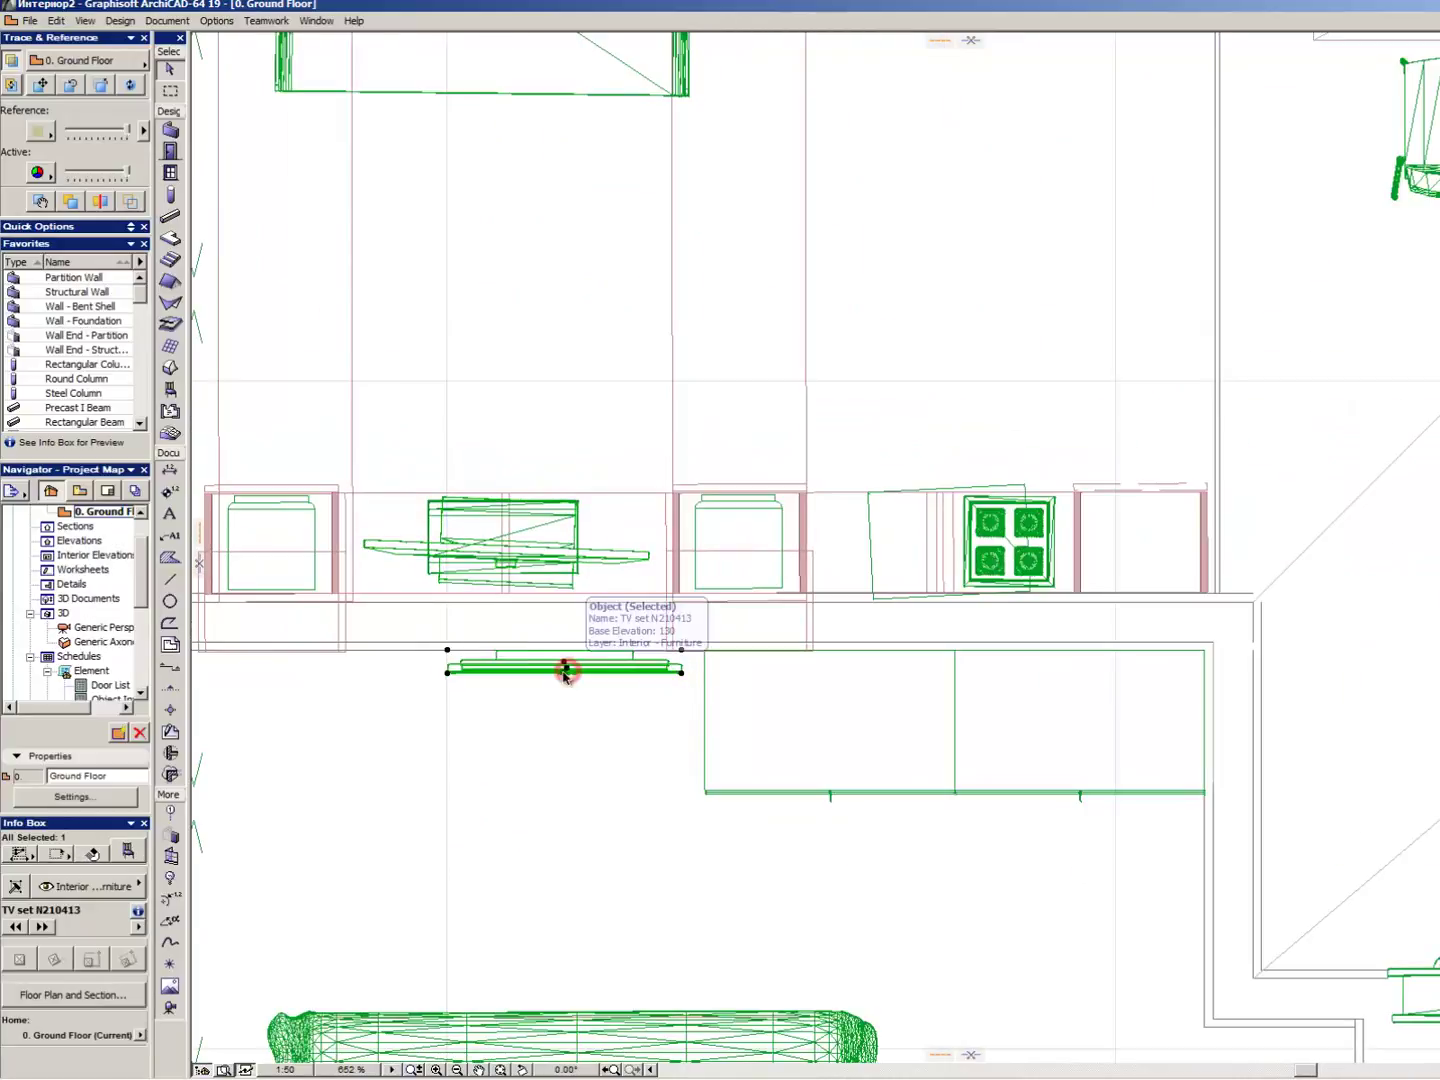
pyautogui.keyDown('shift'); pyautogui.click(508, 554); pyautogui.keyUp('shift')
pyautogui.click(575, 405)
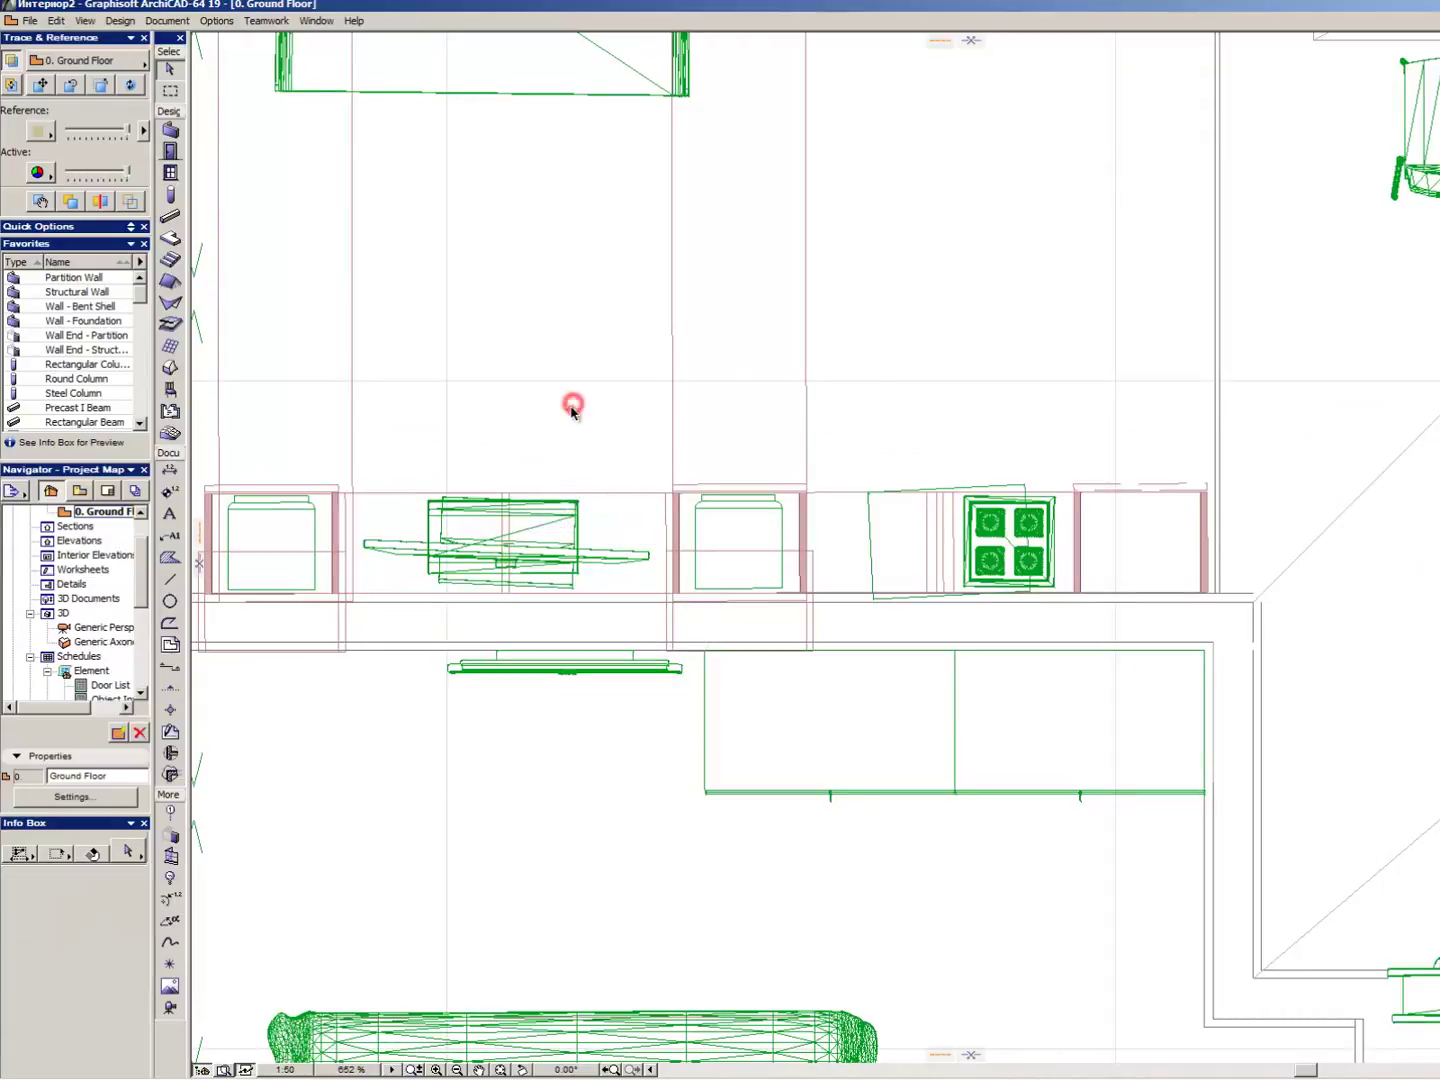
pyautogui.scroll(-5, 571, 410)
pyautogui.scroll(2, 847, 588)
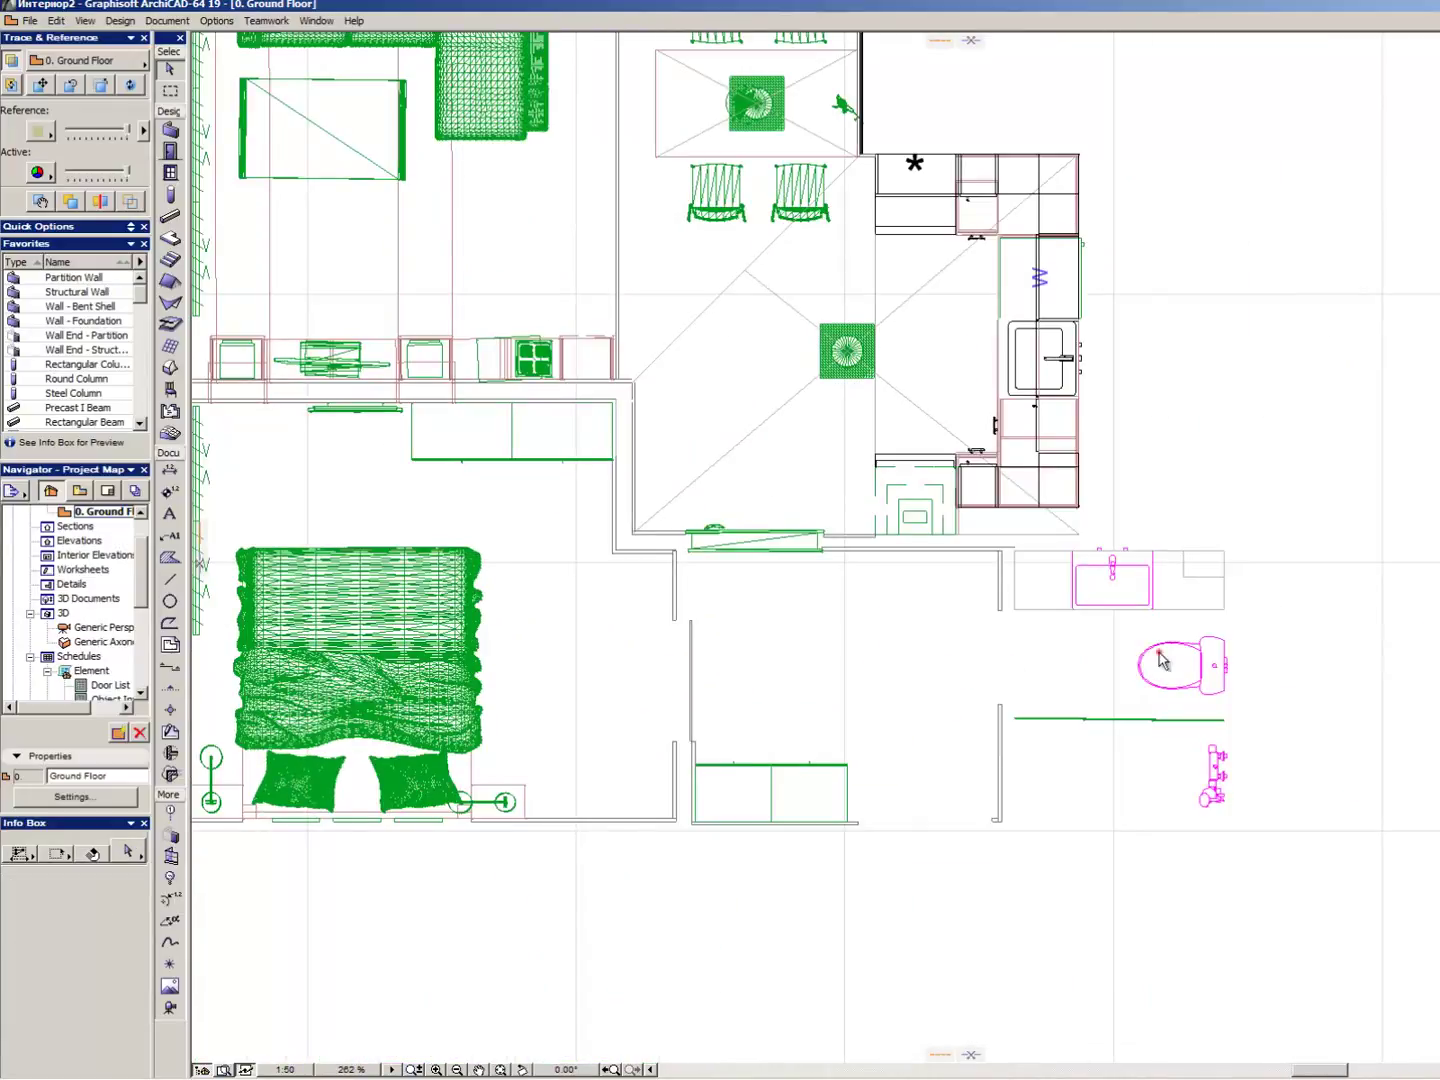
pyautogui.scroll(4, 840, 540)
pyautogui.scroll(-6, 950, 843)
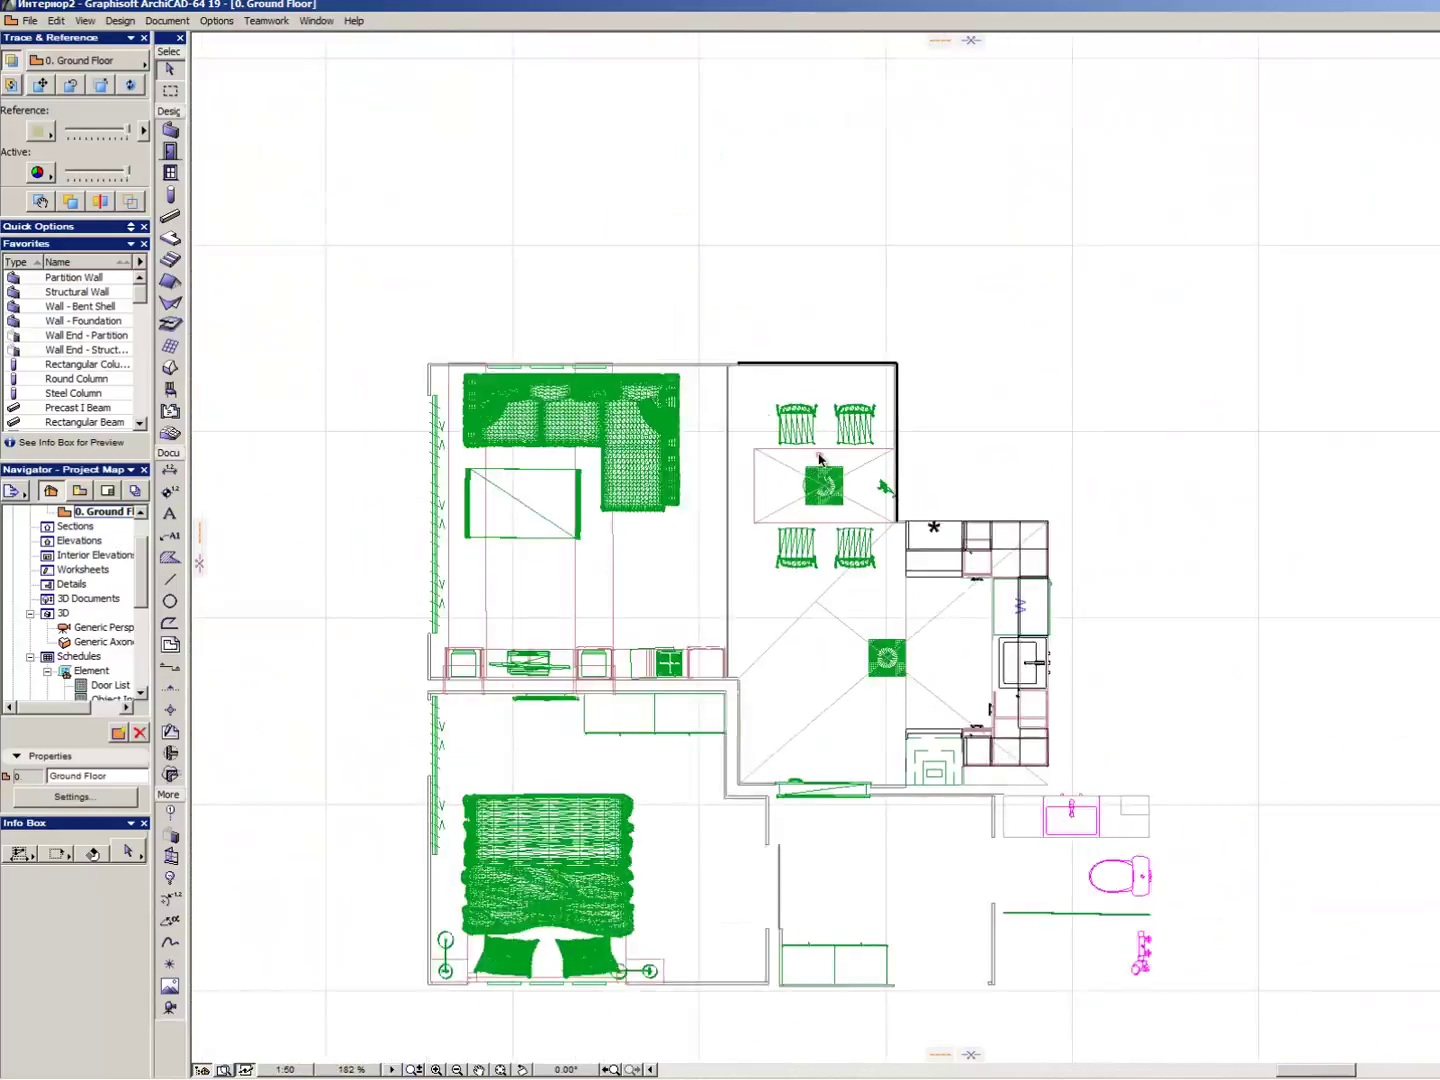
pyautogui.scroll(4, 773, 521)
pyautogui.scroll(-4, 788, 545)
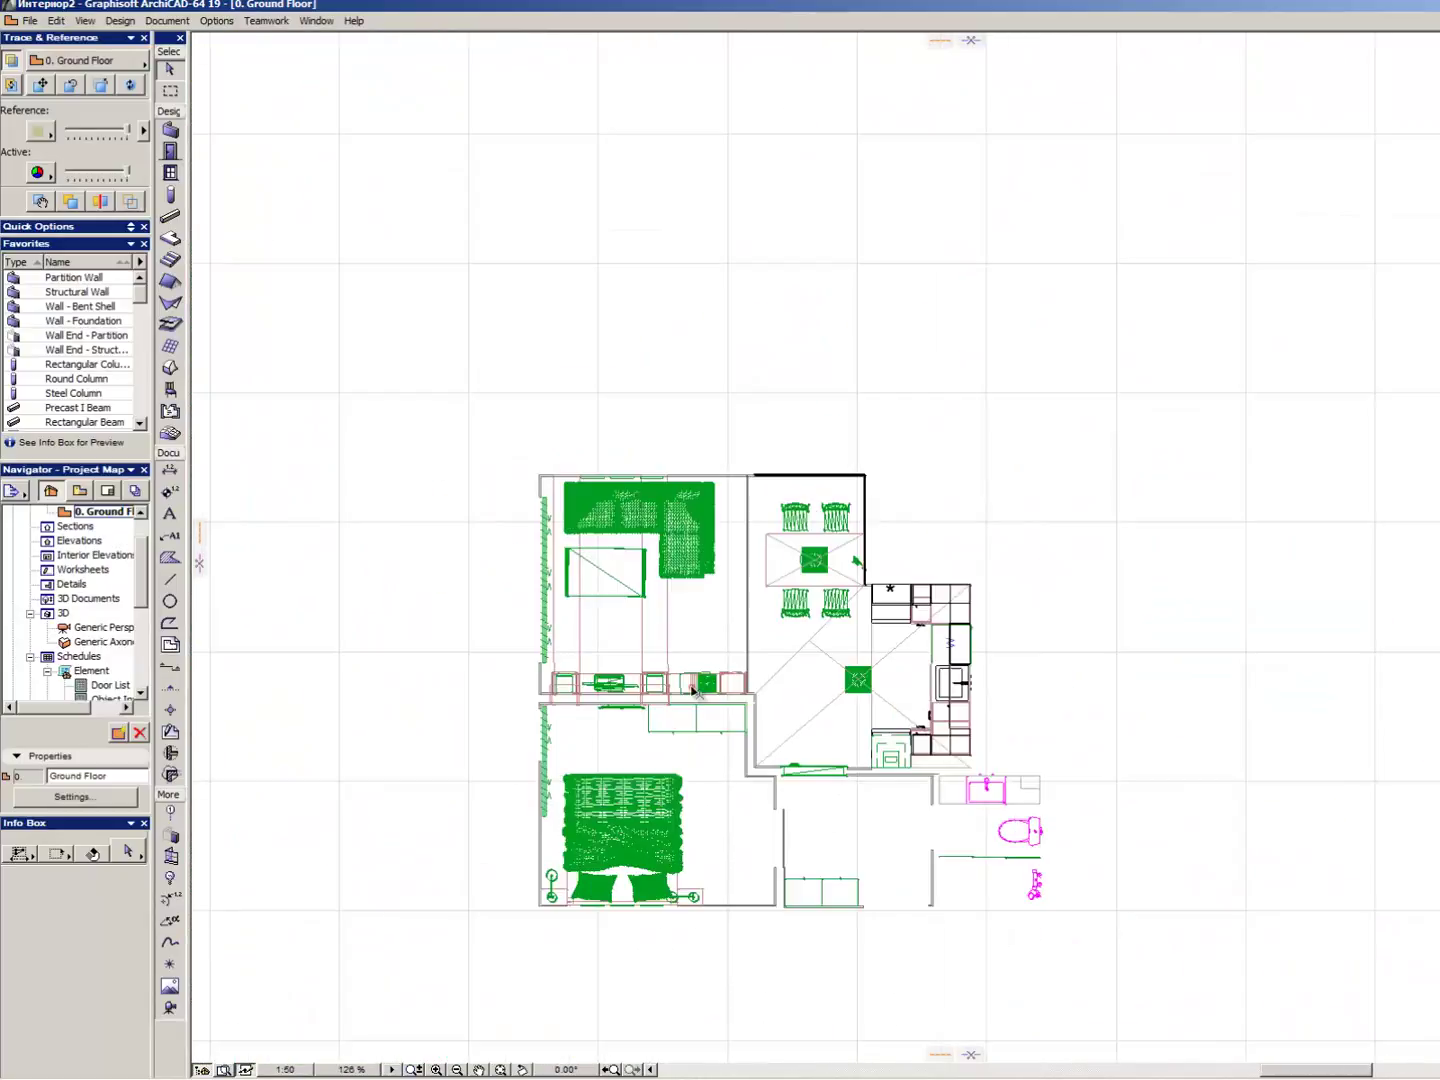
pyautogui.scroll(6, 690, 679)
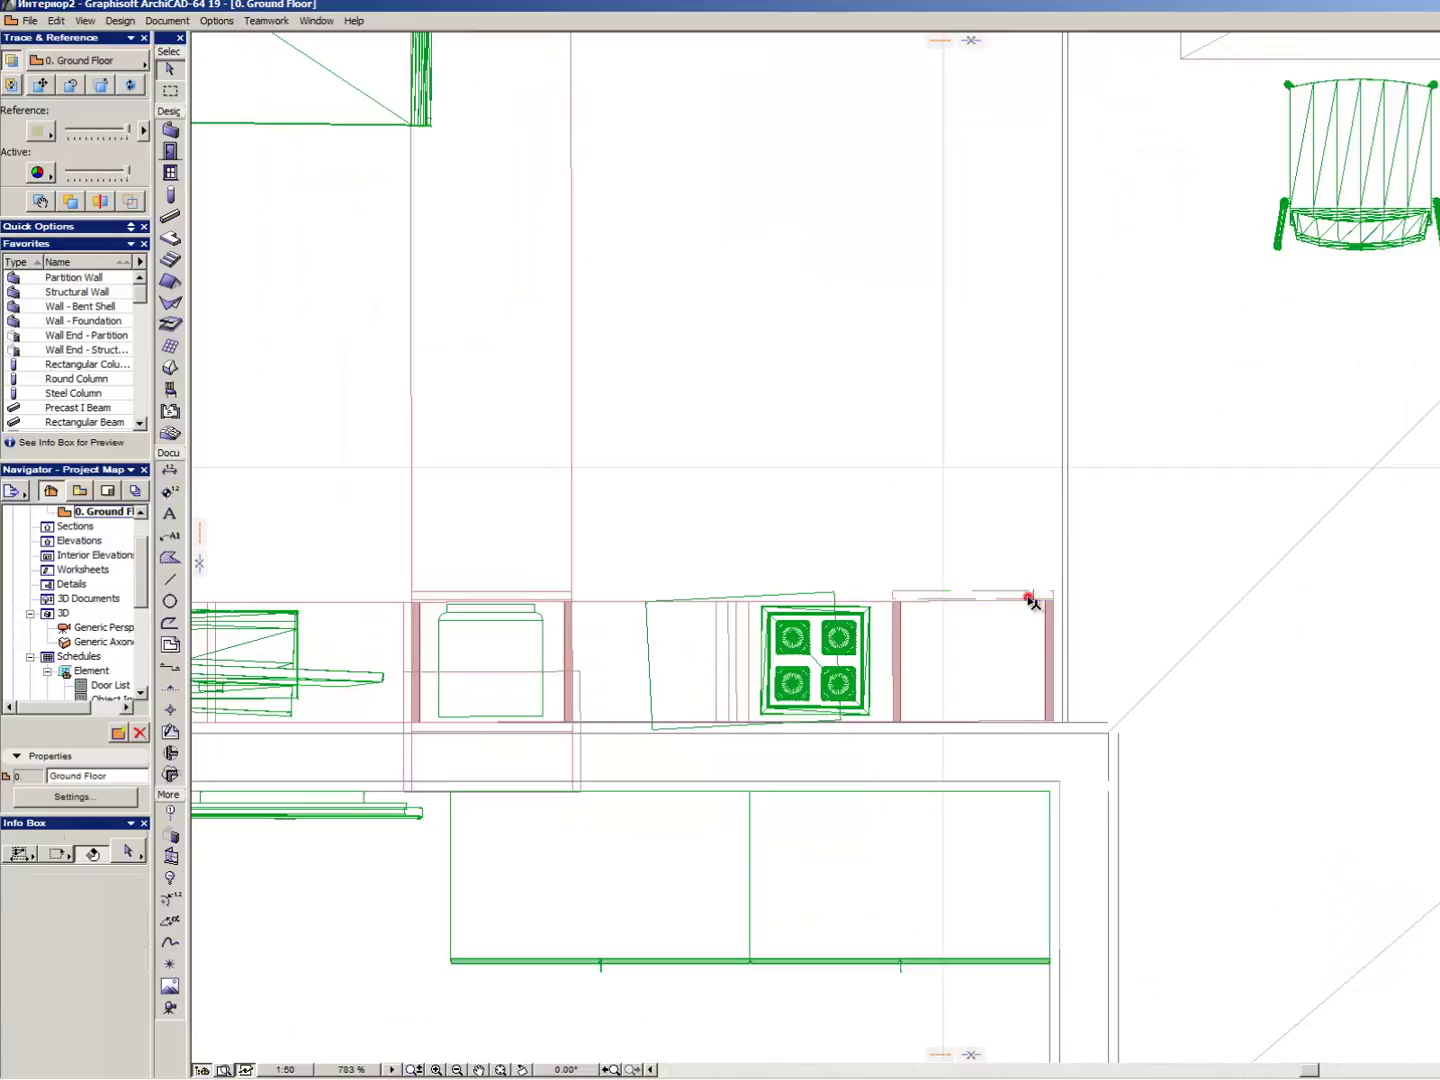
# - Select all 135 plan elements with Ctrl+A and move them onto A-Furn-Light
pyautogui.click(1031, 600)
pyautogui.click(1030, 594)
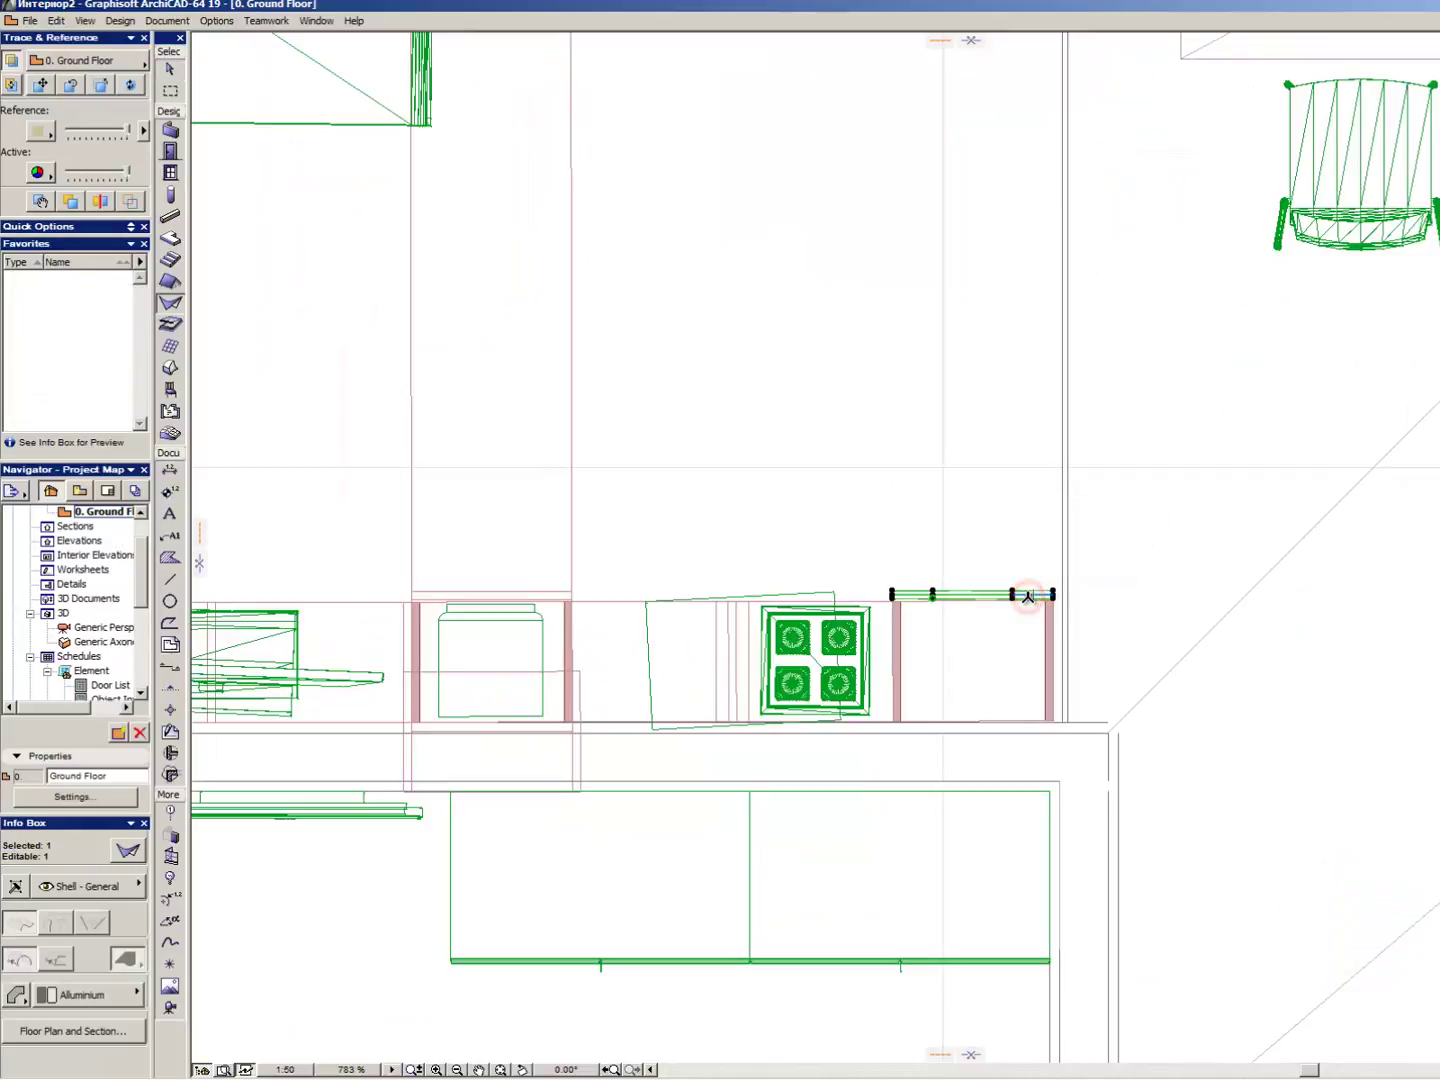
pyautogui.hotkey('ctrl', 'a')
pyautogui.scroll(-6, 769, 476)
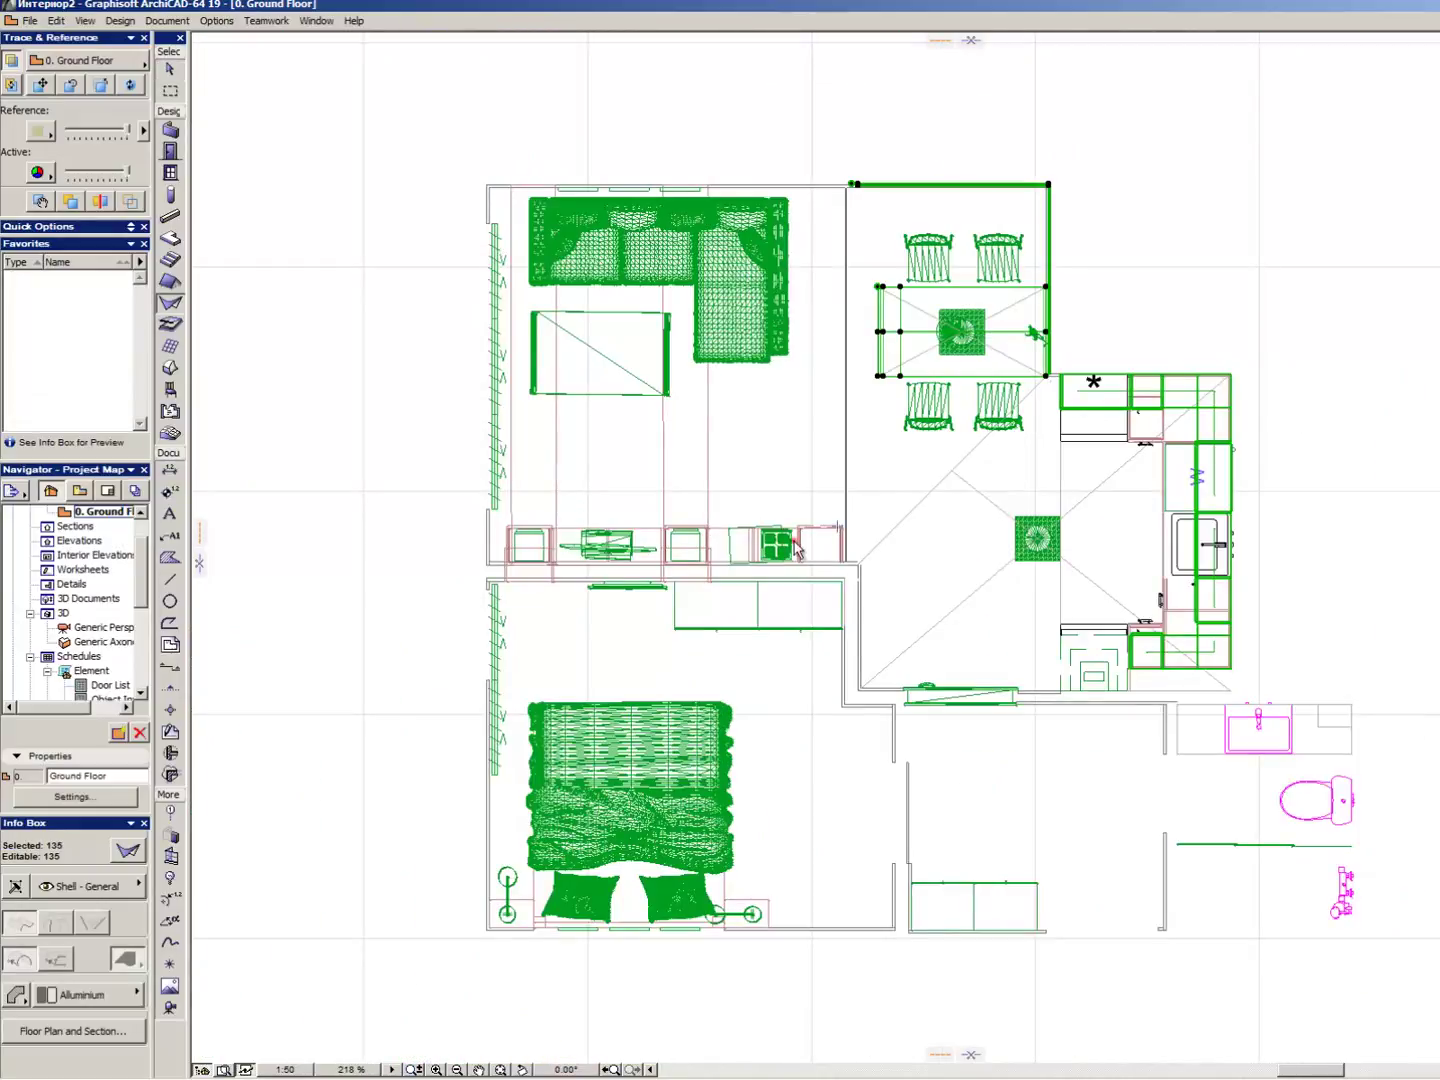
pyautogui.click(119, 890)
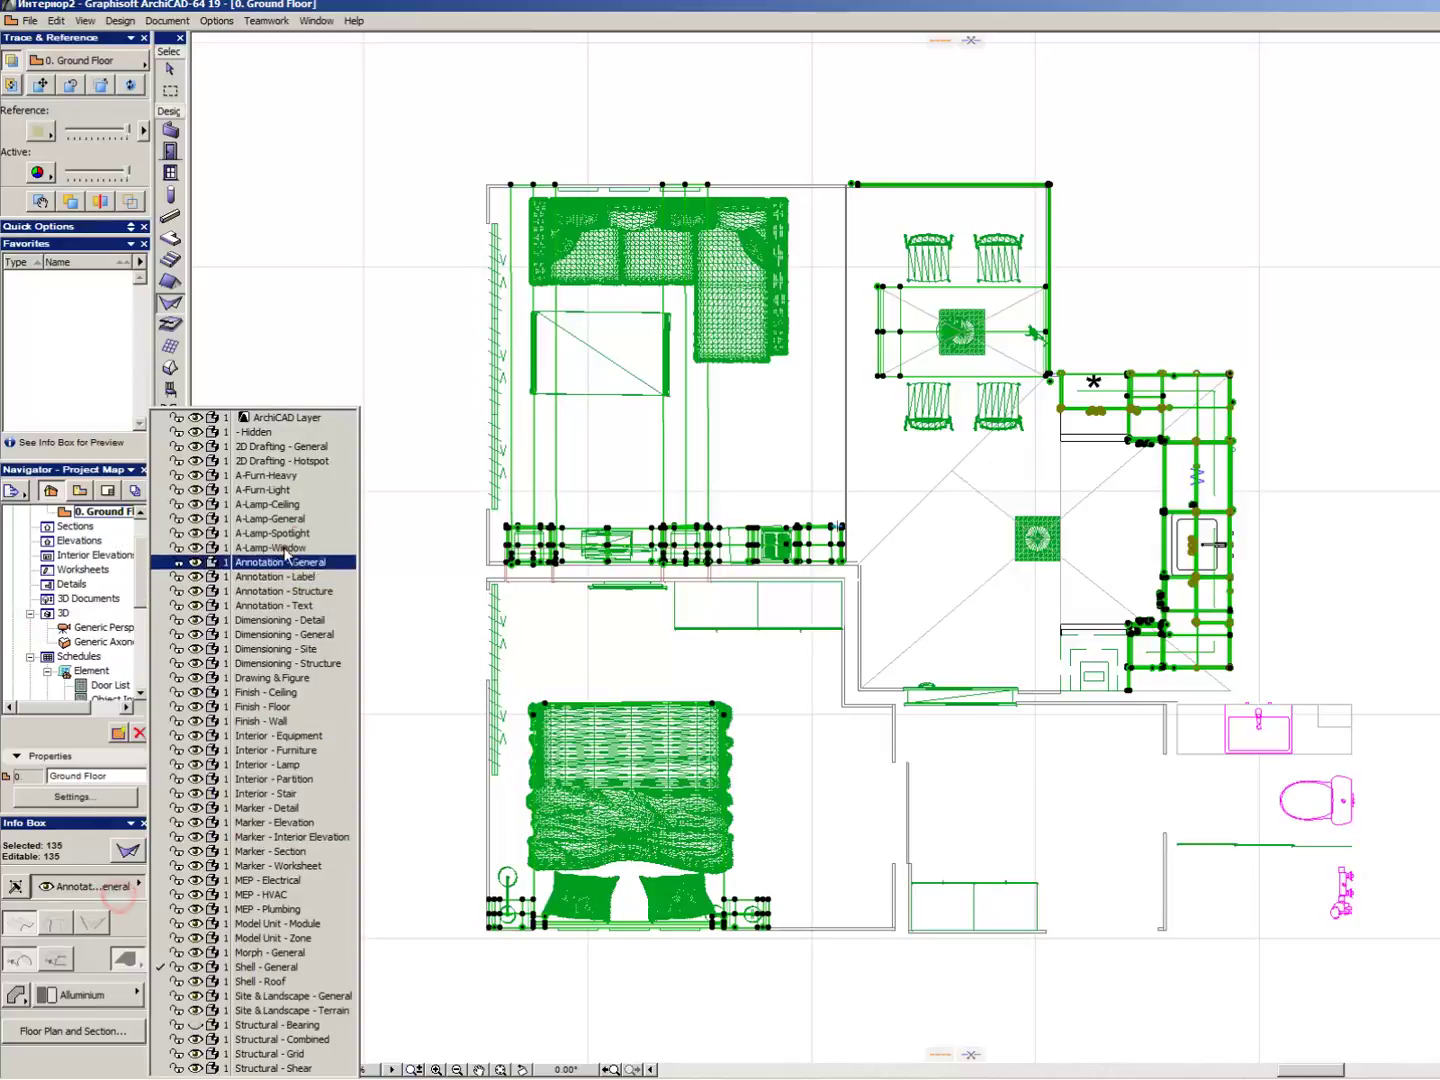
pyautogui.click(321, 492)
pyautogui.press('Escape')
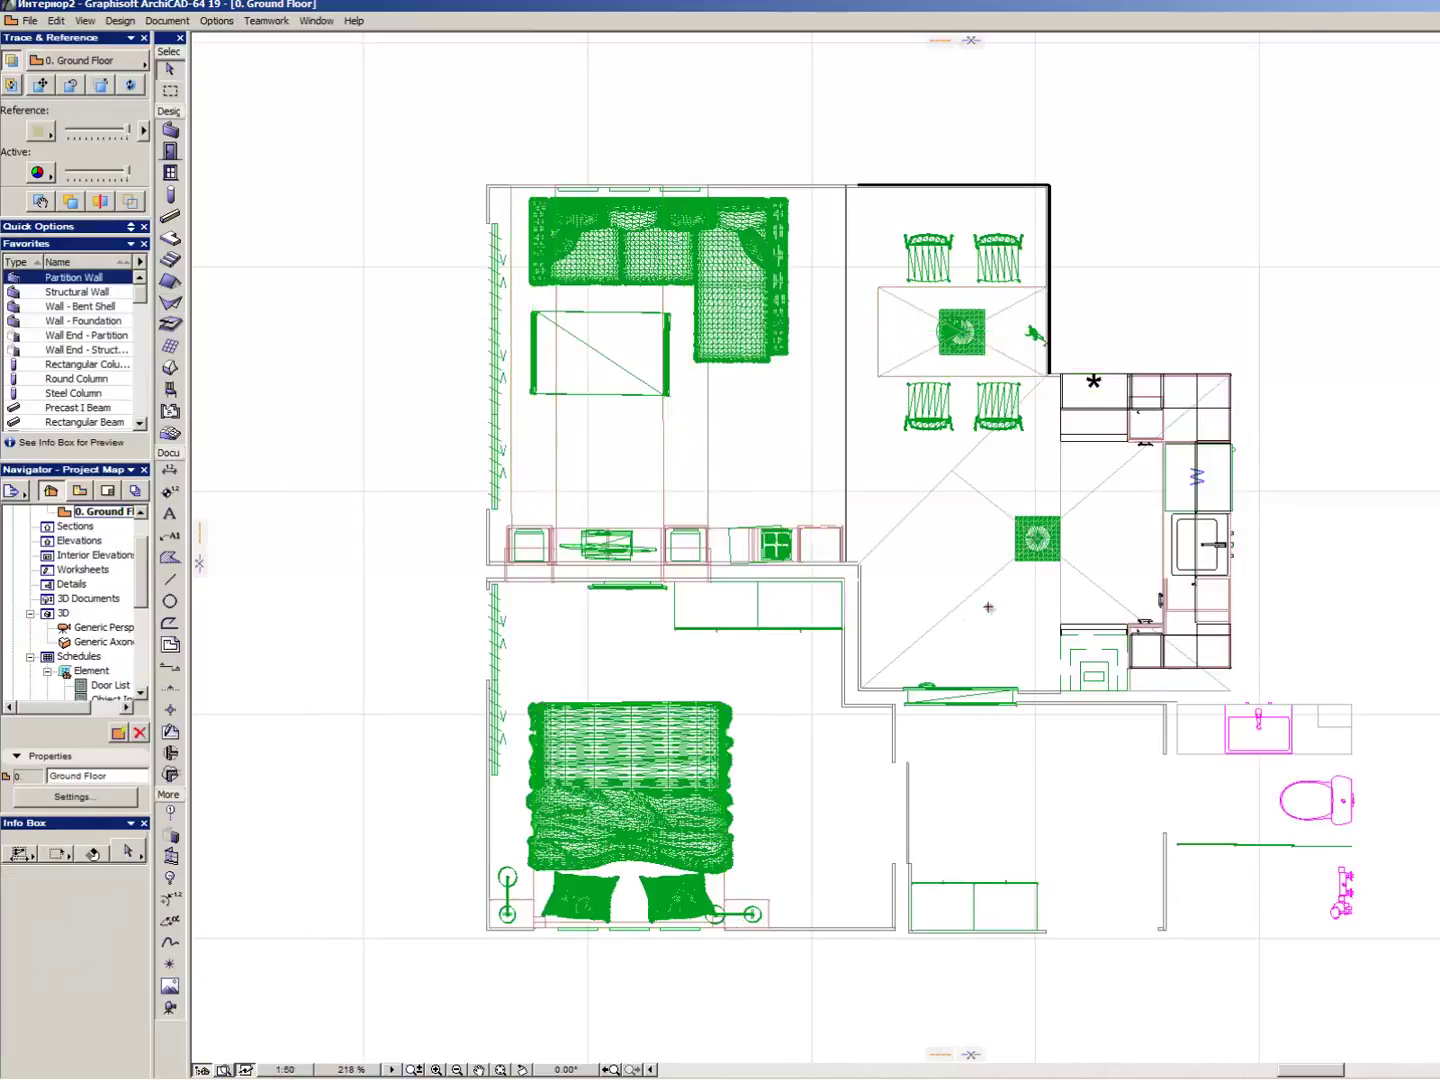
# - Marquee the three walls beside the bed on the bedroom's left and move them to A-Furn-Light
pyautogui.scroll(5, 814, 640)
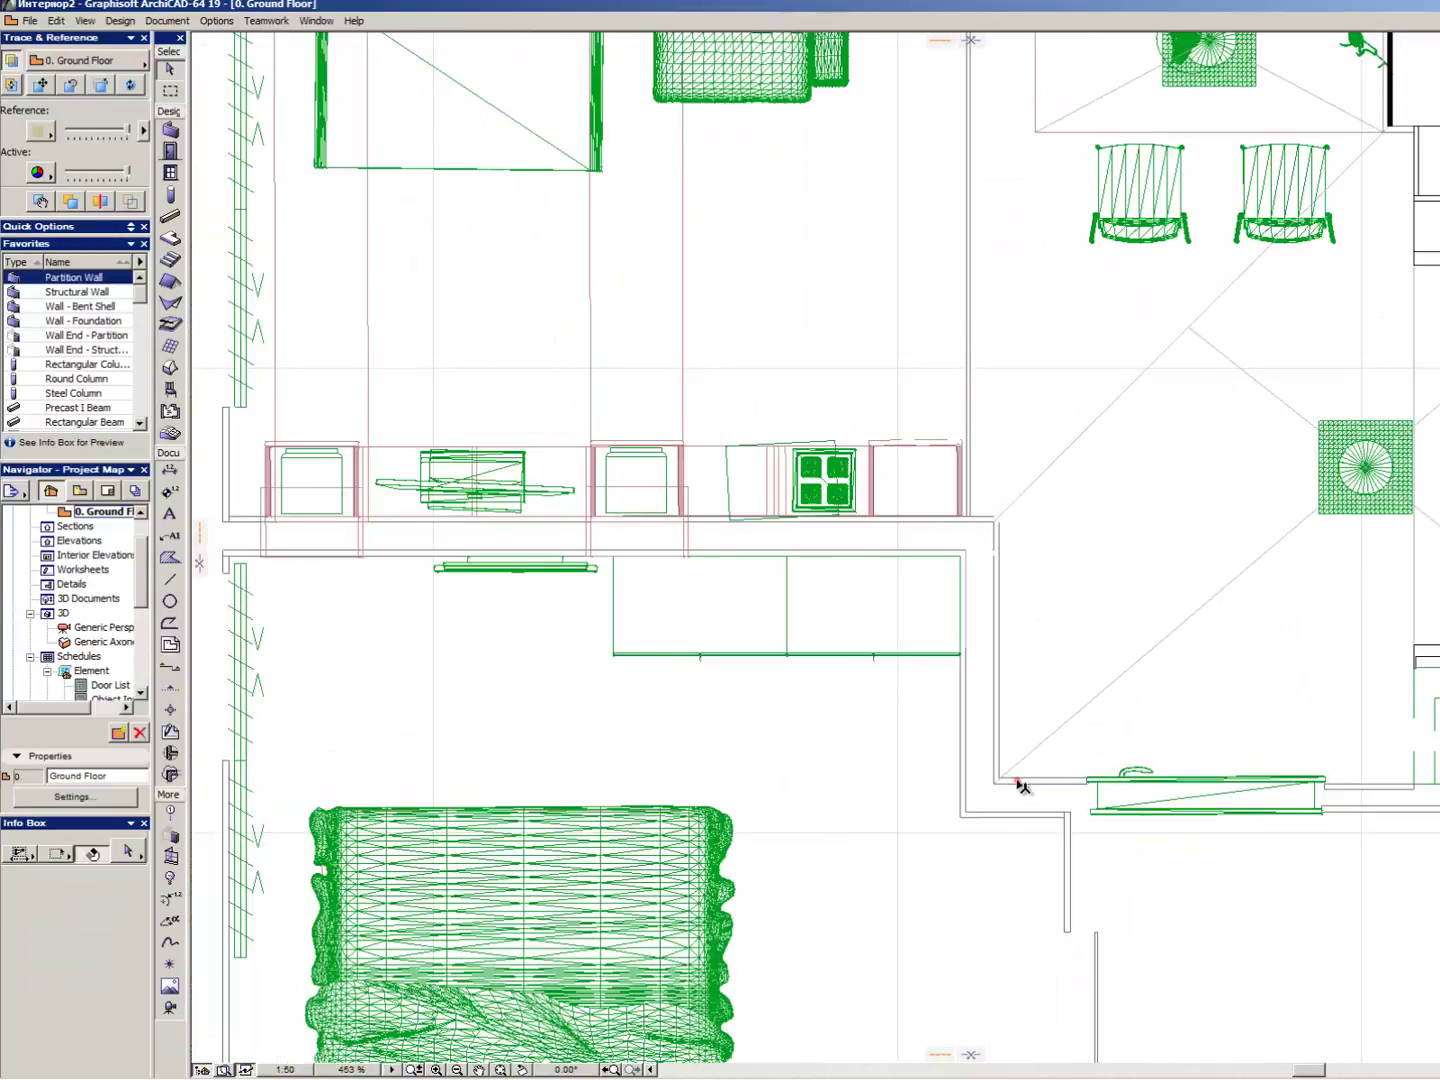
pyautogui.click(1022, 787)
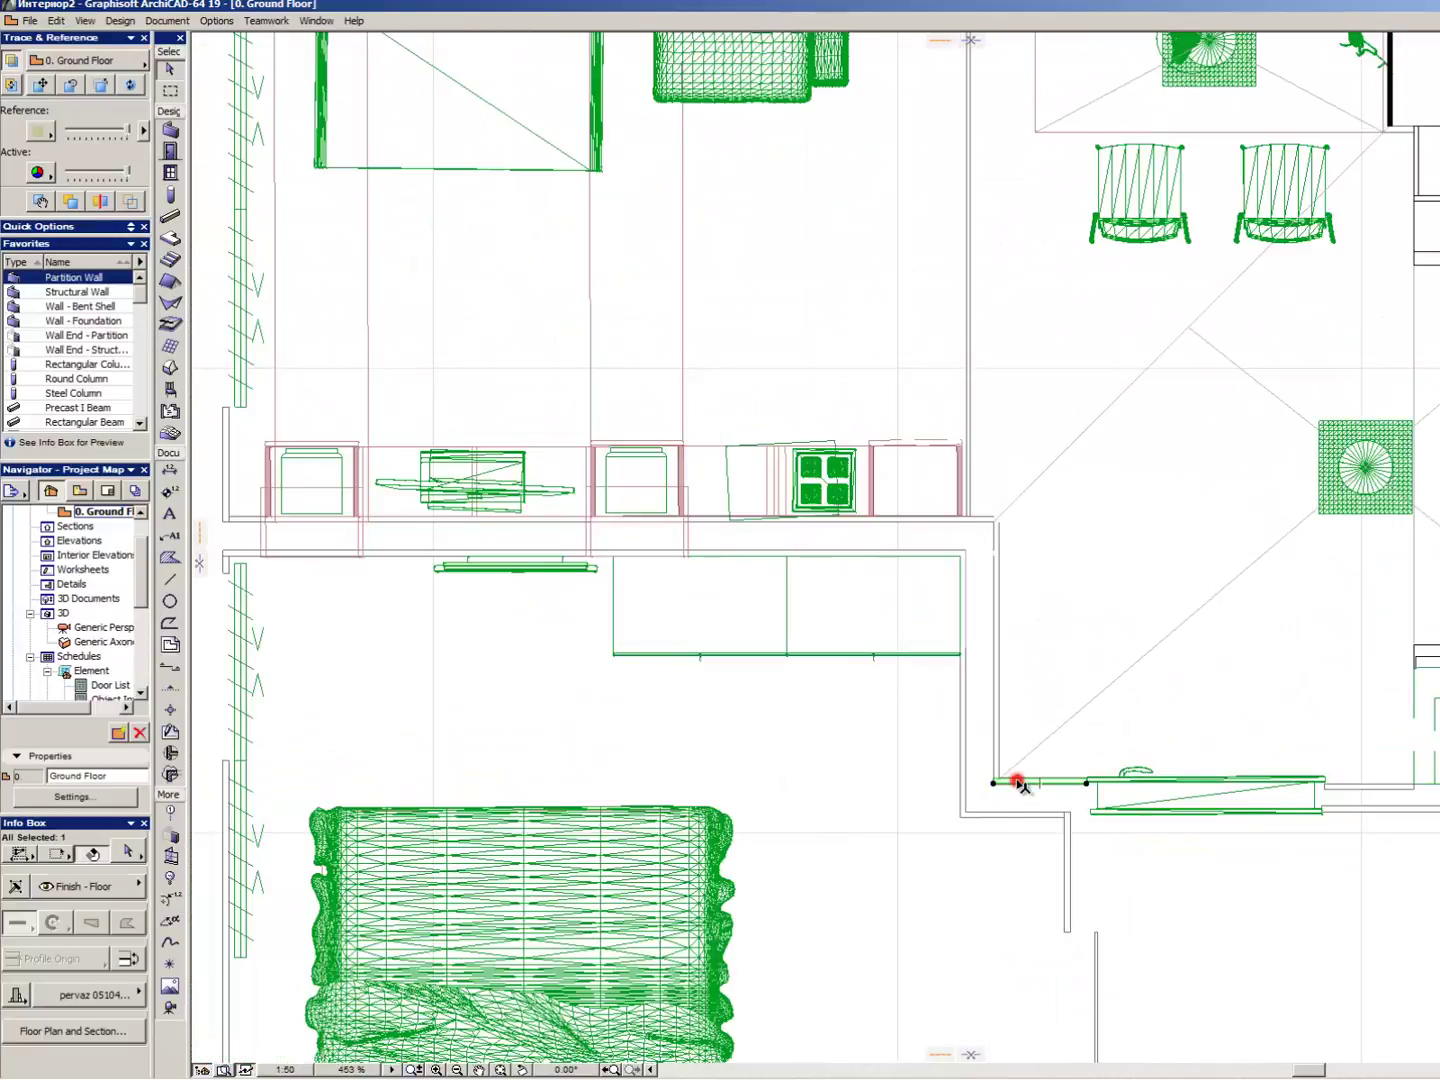
pyautogui.click(1112, 590)
pyautogui.scroll(-6, 1060, 576)
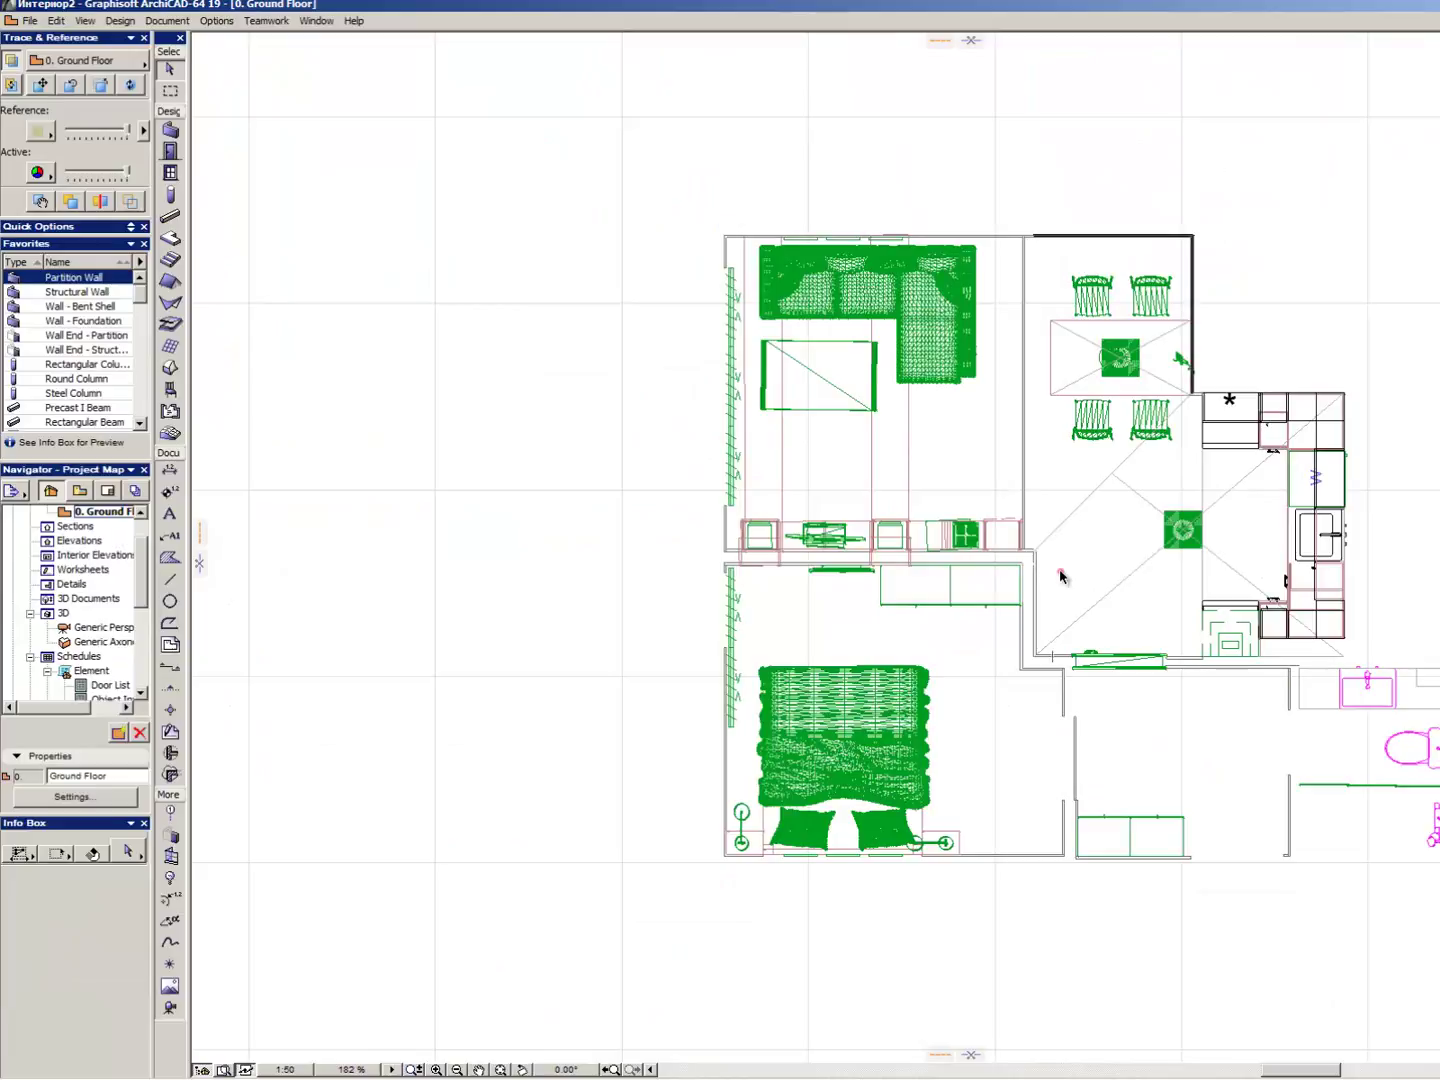
pyautogui.scroll(-5, 1061, 577)
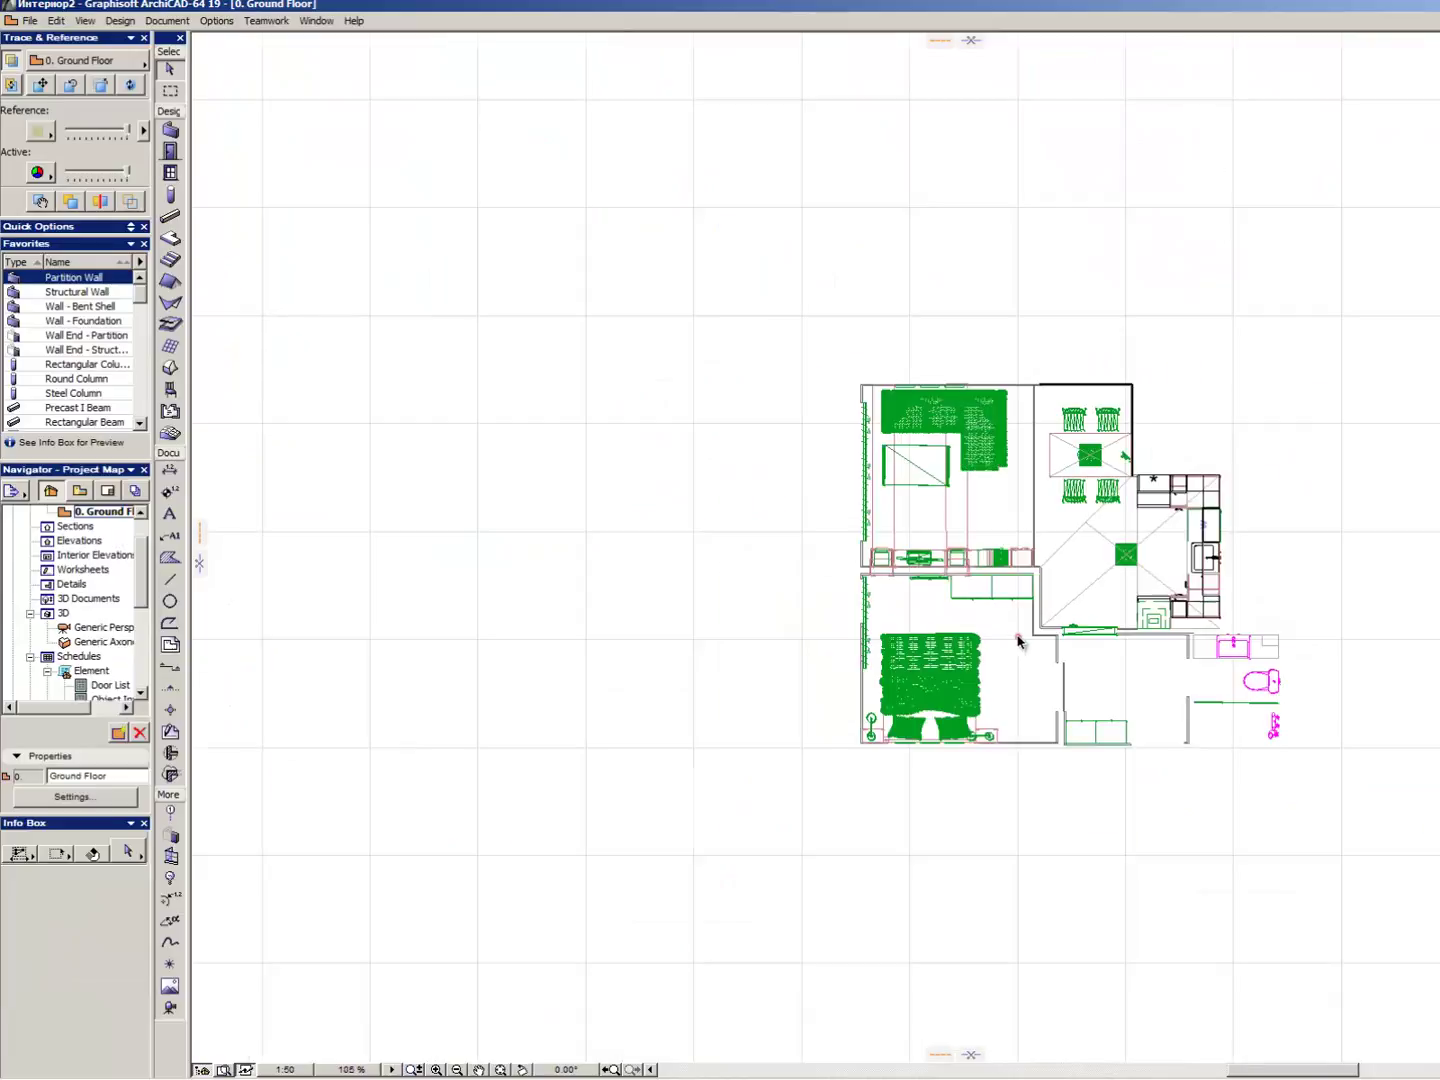
pyautogui.scroll(14, 869, 735)
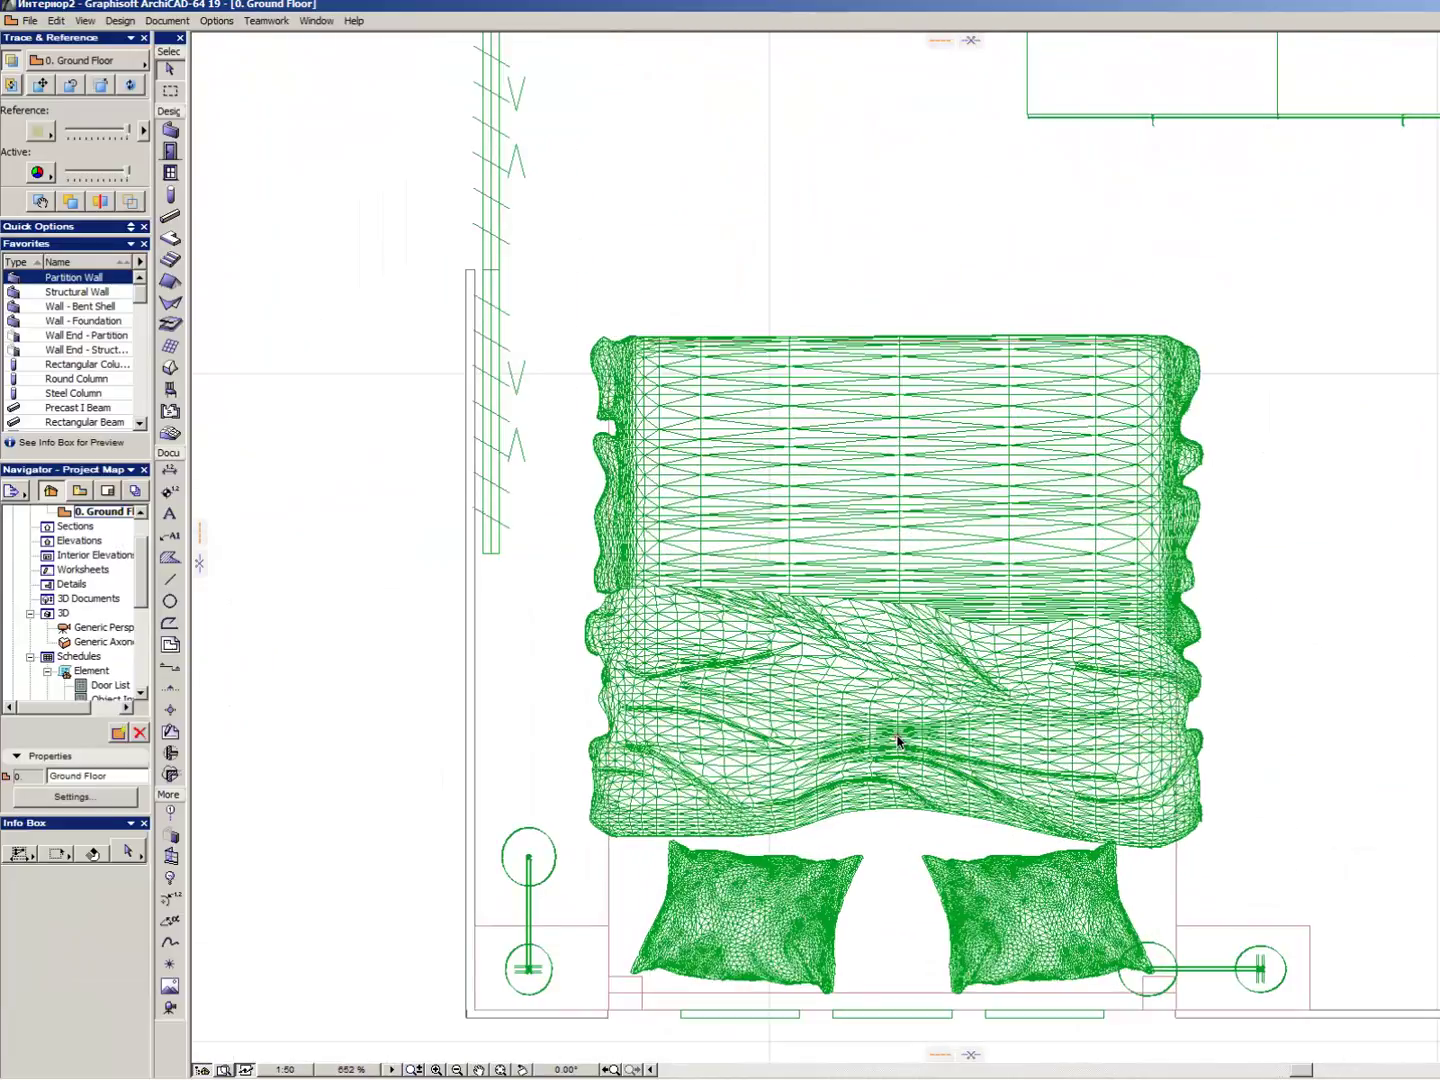
pyautogui.scroll(-10, 897, 740)
pyautogui.scroll(7, 893, 740)
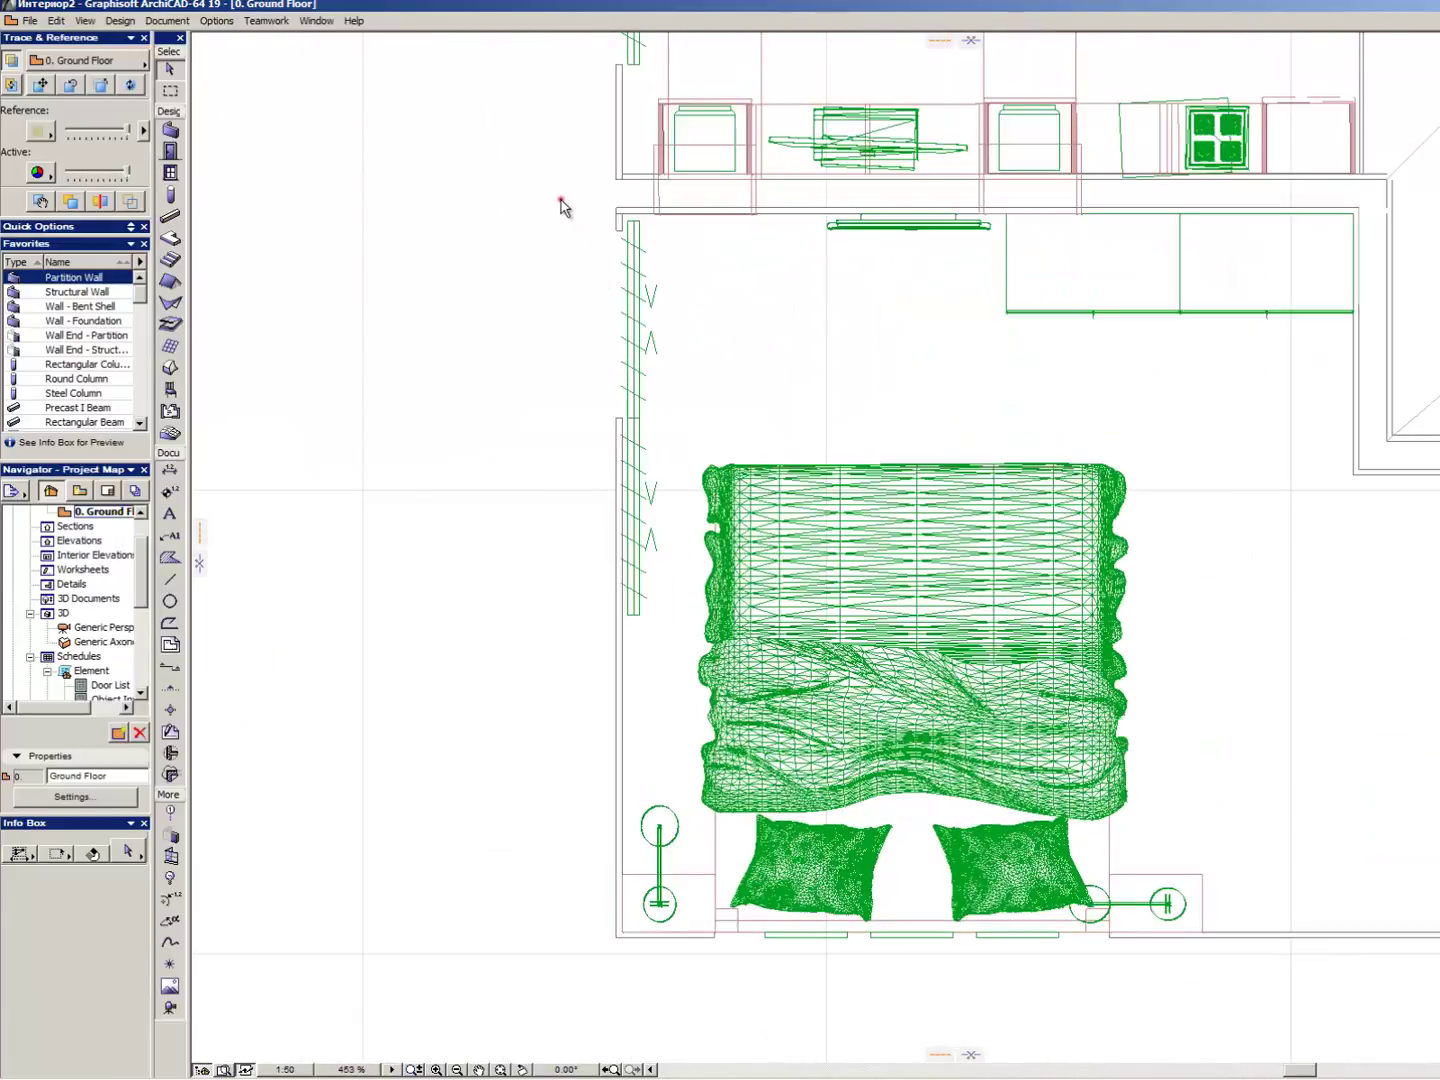
pyautogui.moveTo(560, 199); pyautogui.dragTo(683, 637)
pyautogui.click(90, 887)
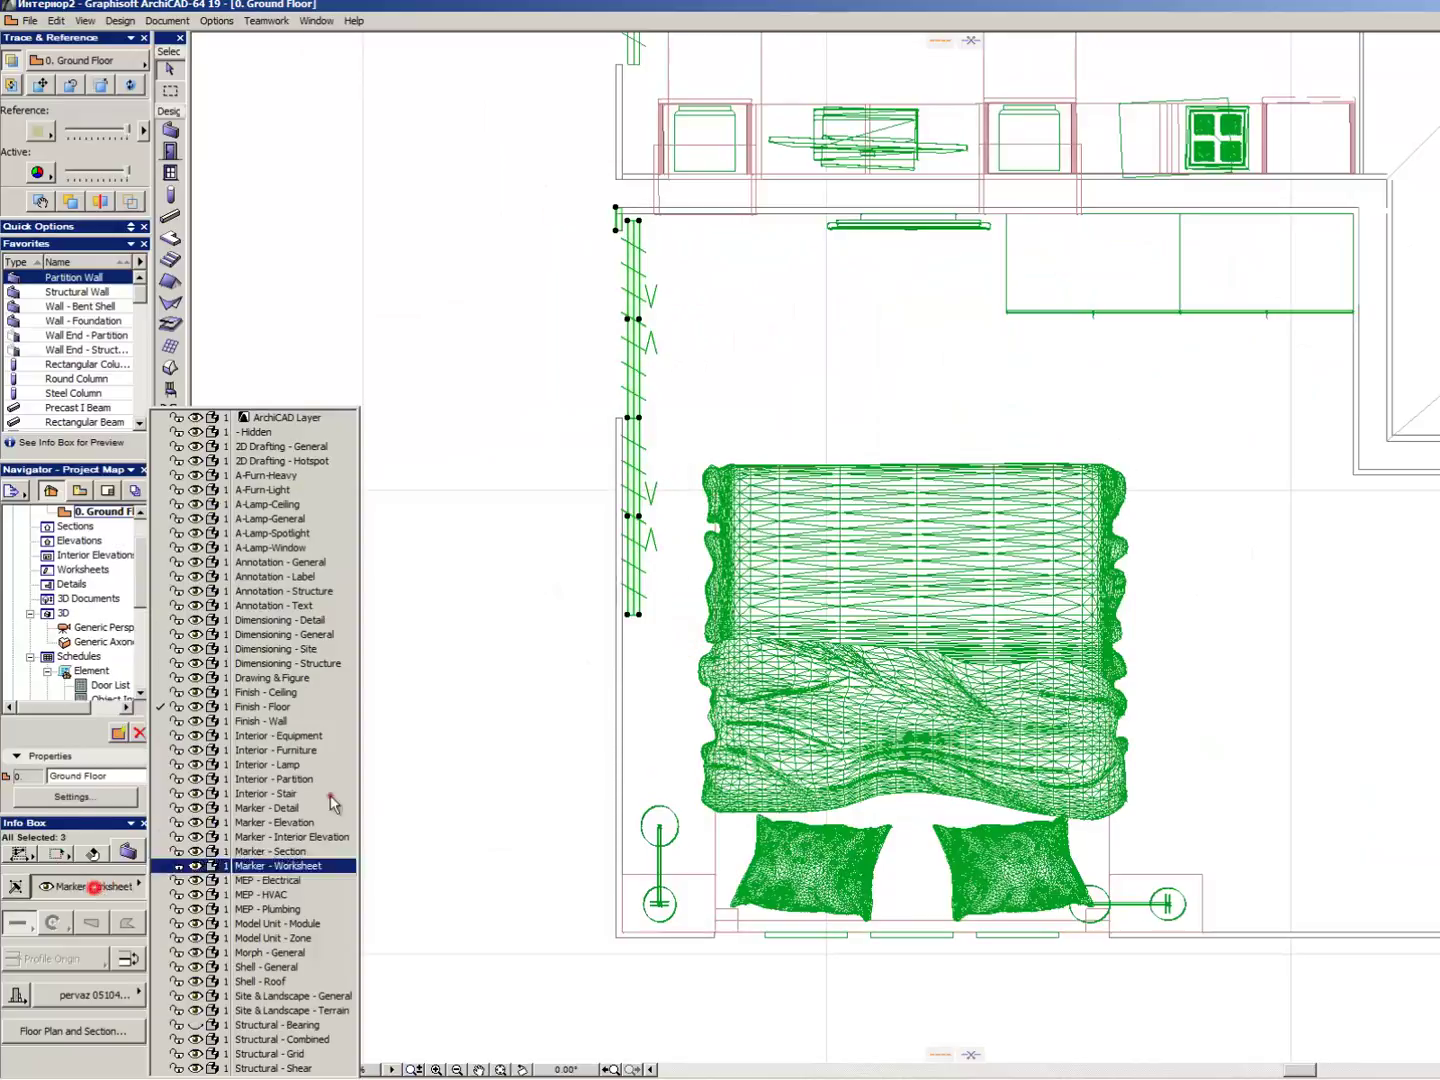
pyautogui.click(311, 491)
pyautogui.press('Escape')
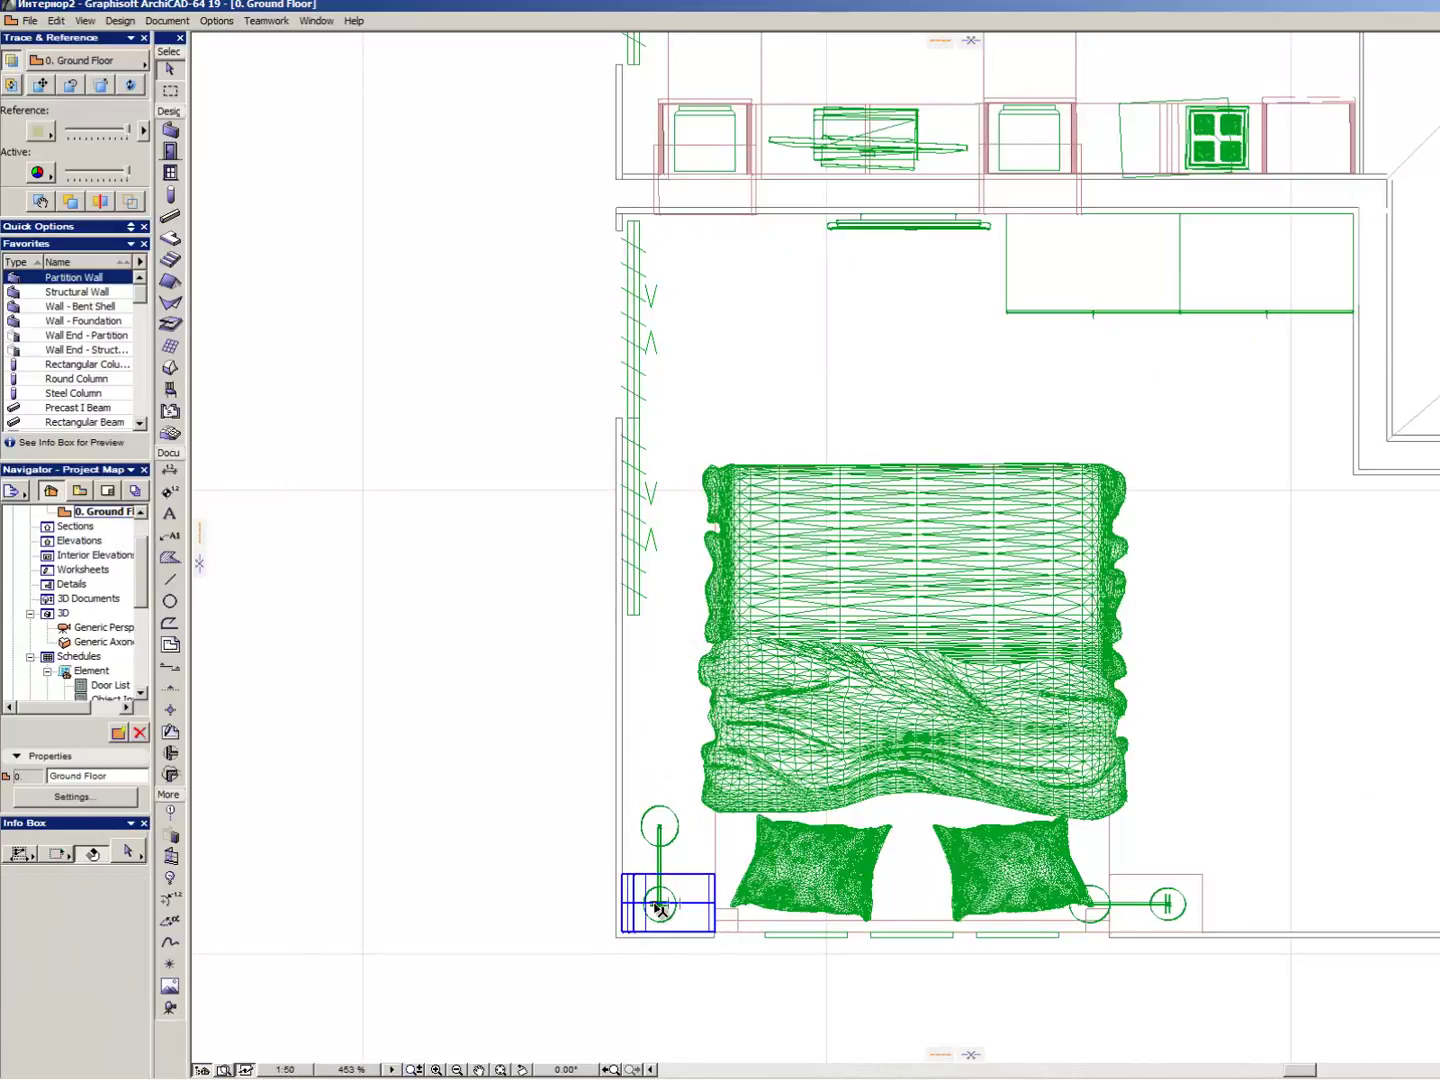
# - Select both bedside Torchere lamps and review their Object Settings without changes
pyautogui.moveTo(628, 773); pyautogui.dragTo(699, 941)
pyautogui.keyDown('shift'); pyautogui.moveTo(1014, 818); pyautogui.dragTo(1236, 952); pyautogui.keyUp('shift')
pyautogui.keyDown('shift'); pyautogui.click(1205, 880); pyautogui.keyUp('shift')
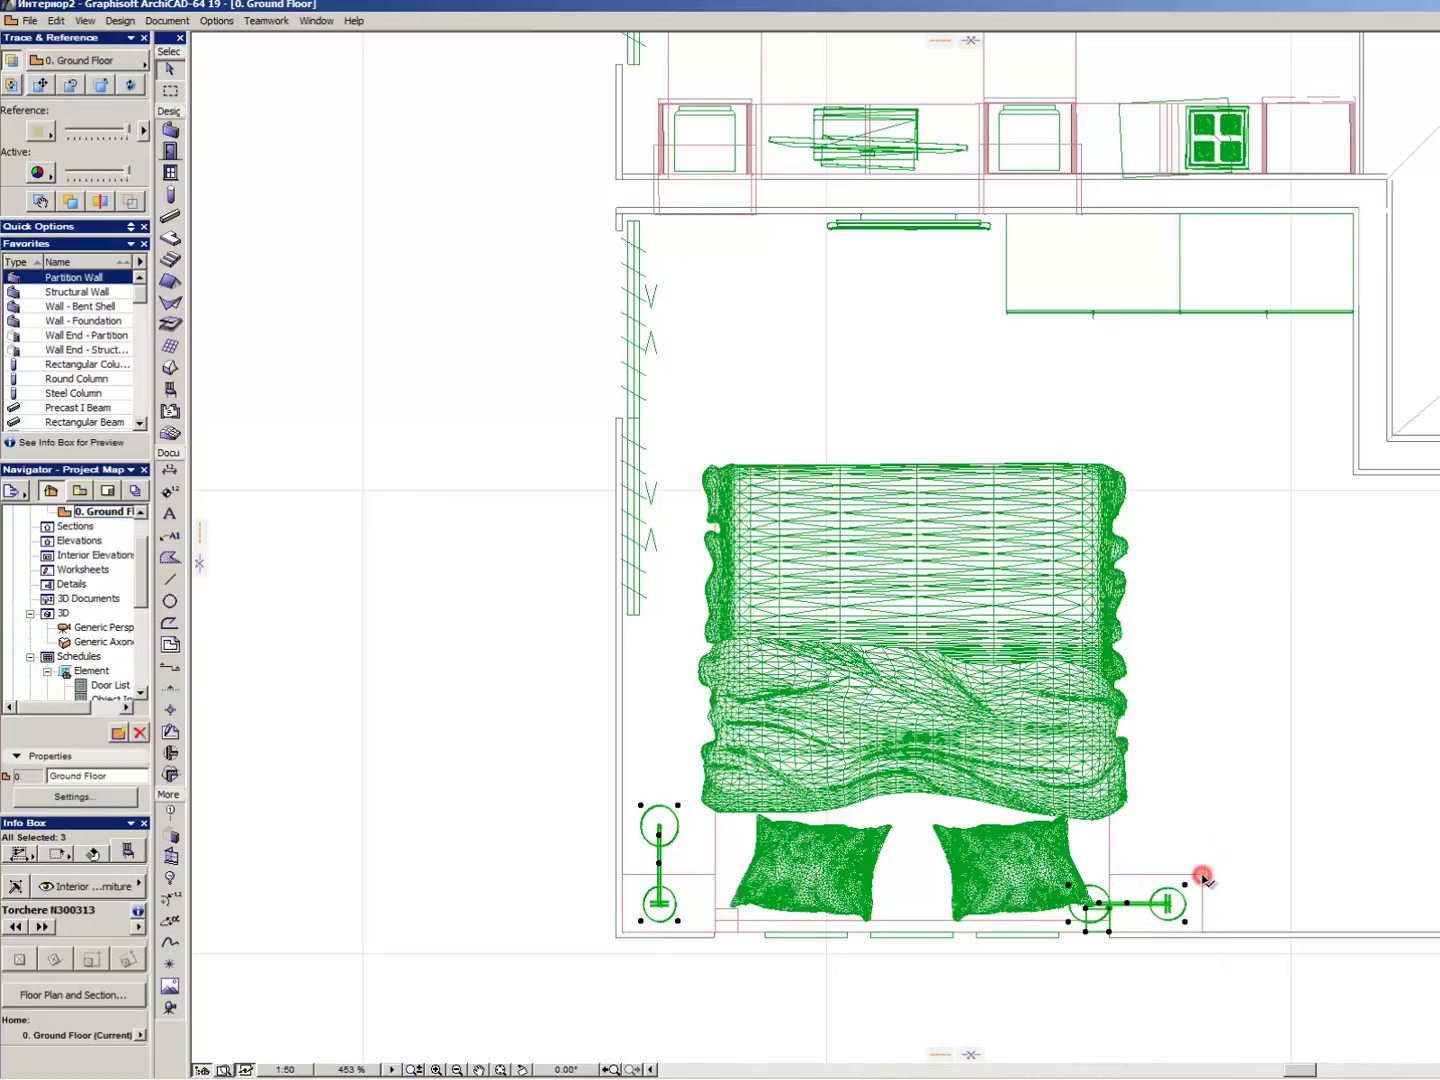
pyautogui.keyDown('shift'); pyautogui.click(1184, 882); pyautogui.keyUp('shift')
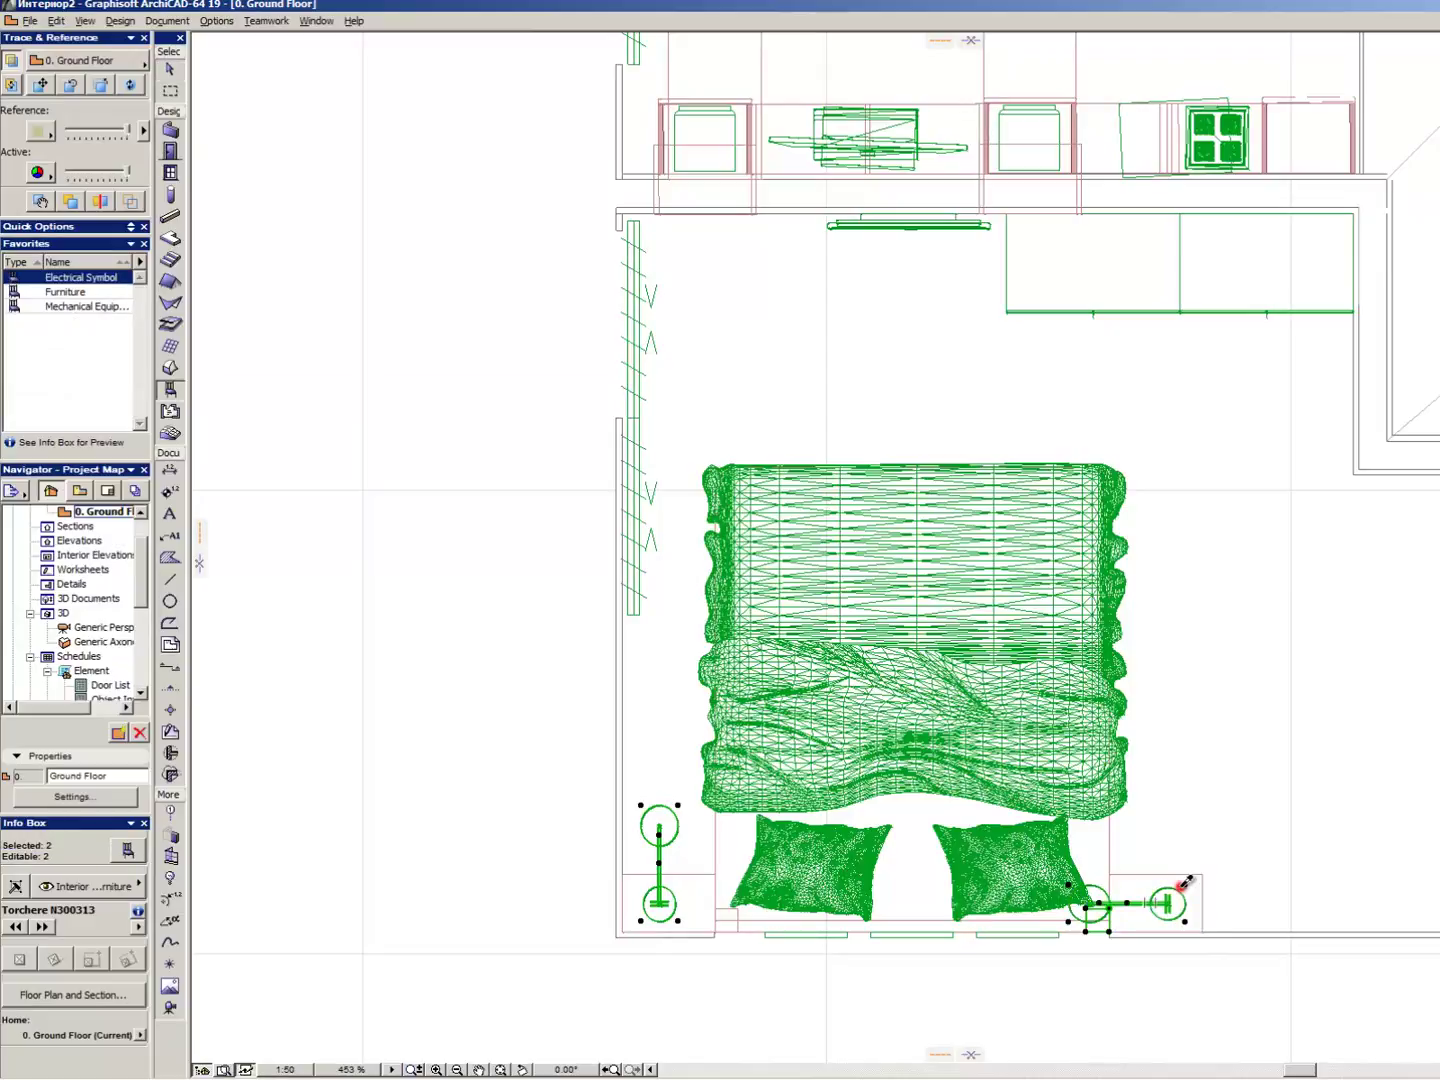
pyautogui.scroll(5, 1090, 935)
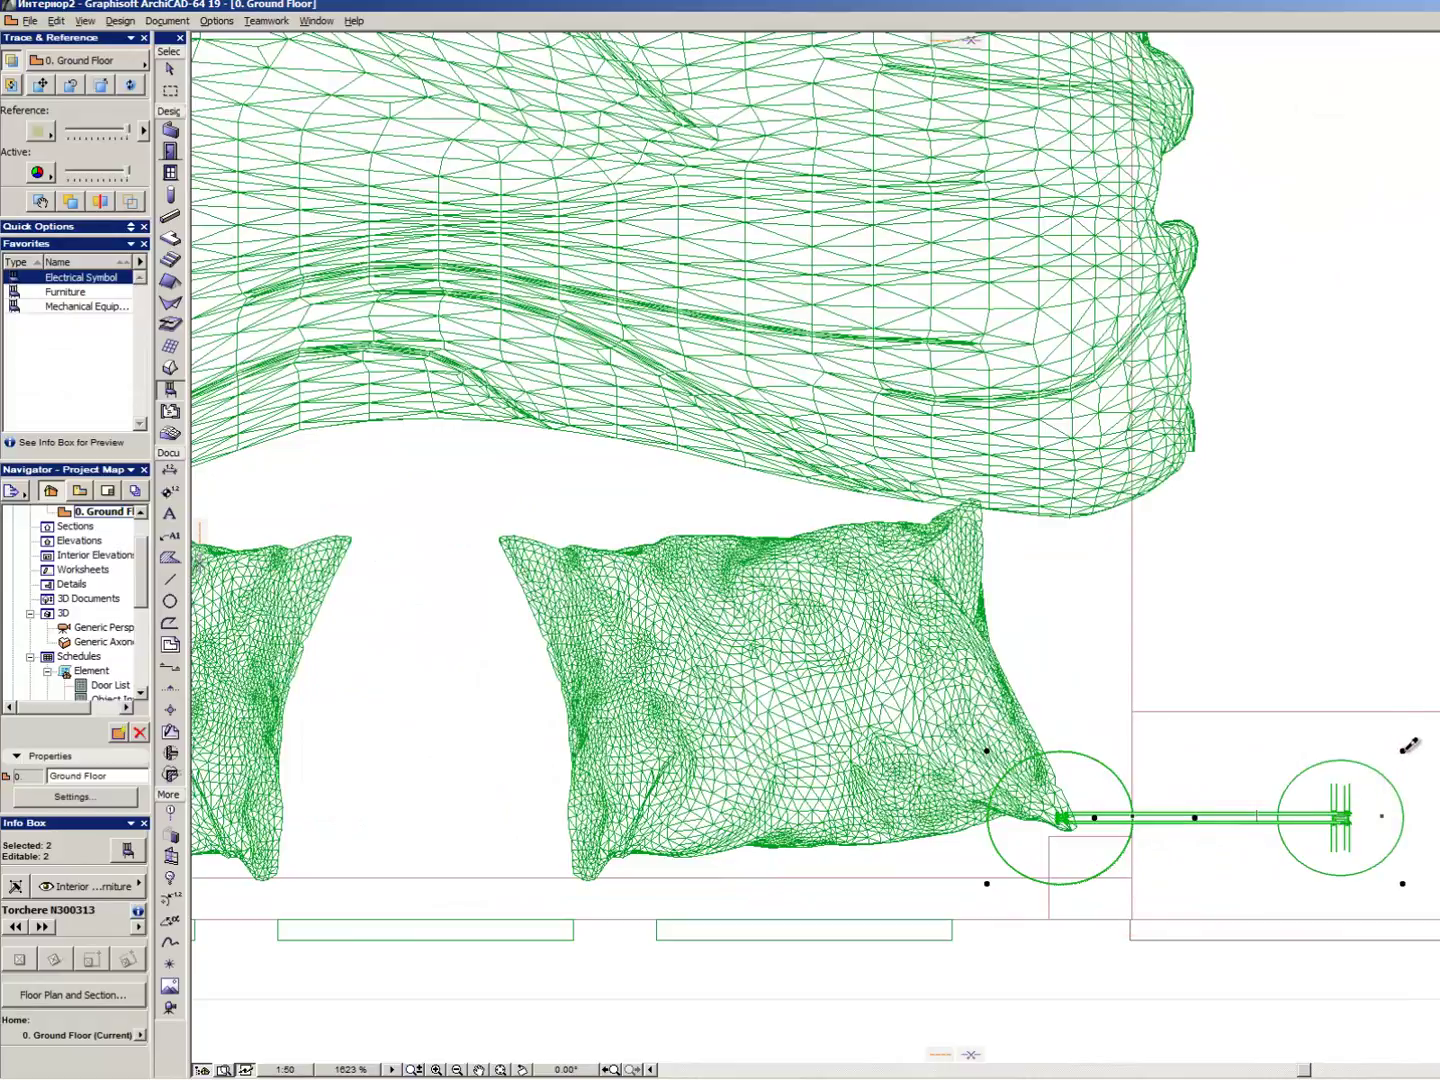
pyautogui.doubleClick(1405, 747)
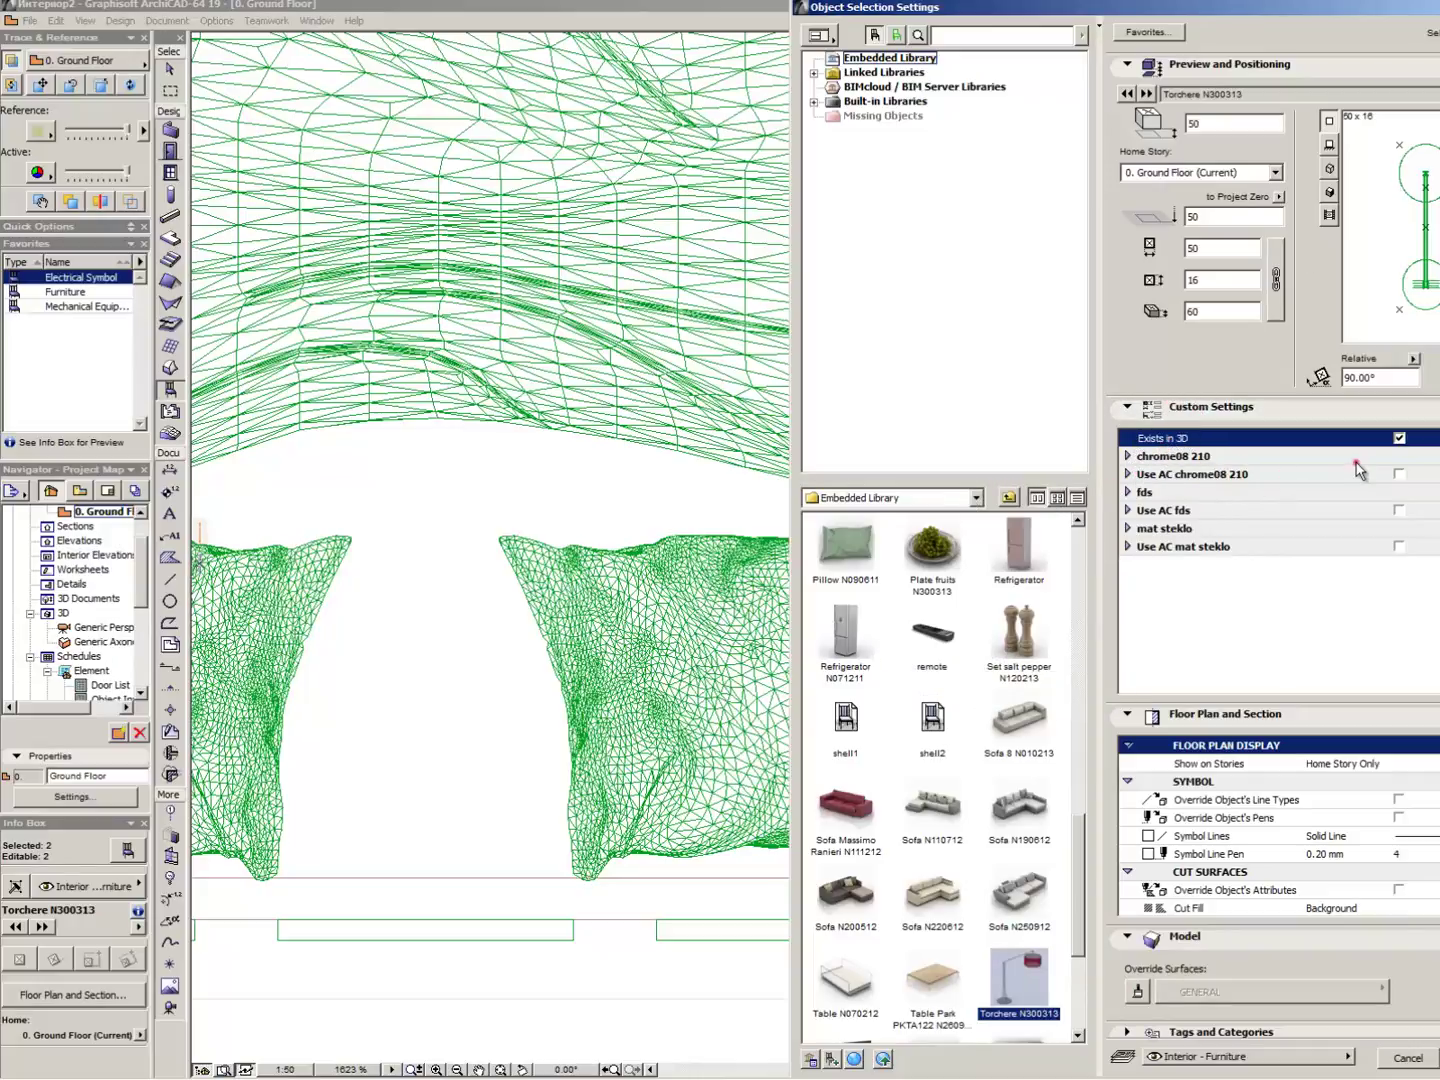
pyautogui.press('Return')
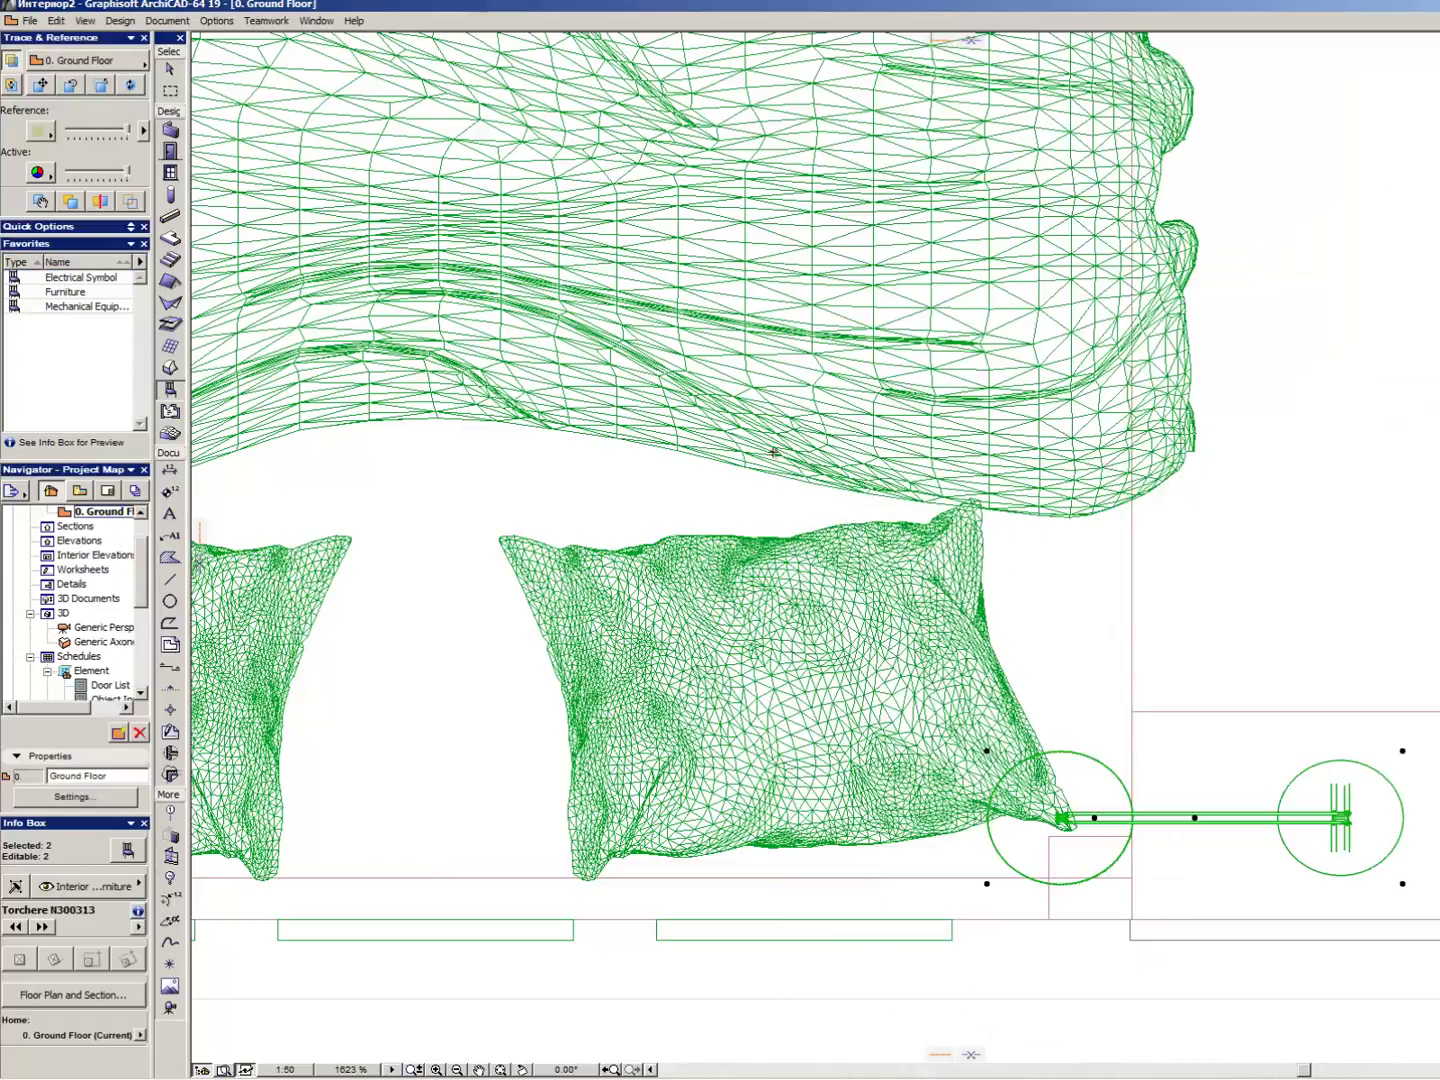
# - Move the two Torchere lamps onto the A-Lamp-General layer
pyautogui.click(96, 887)
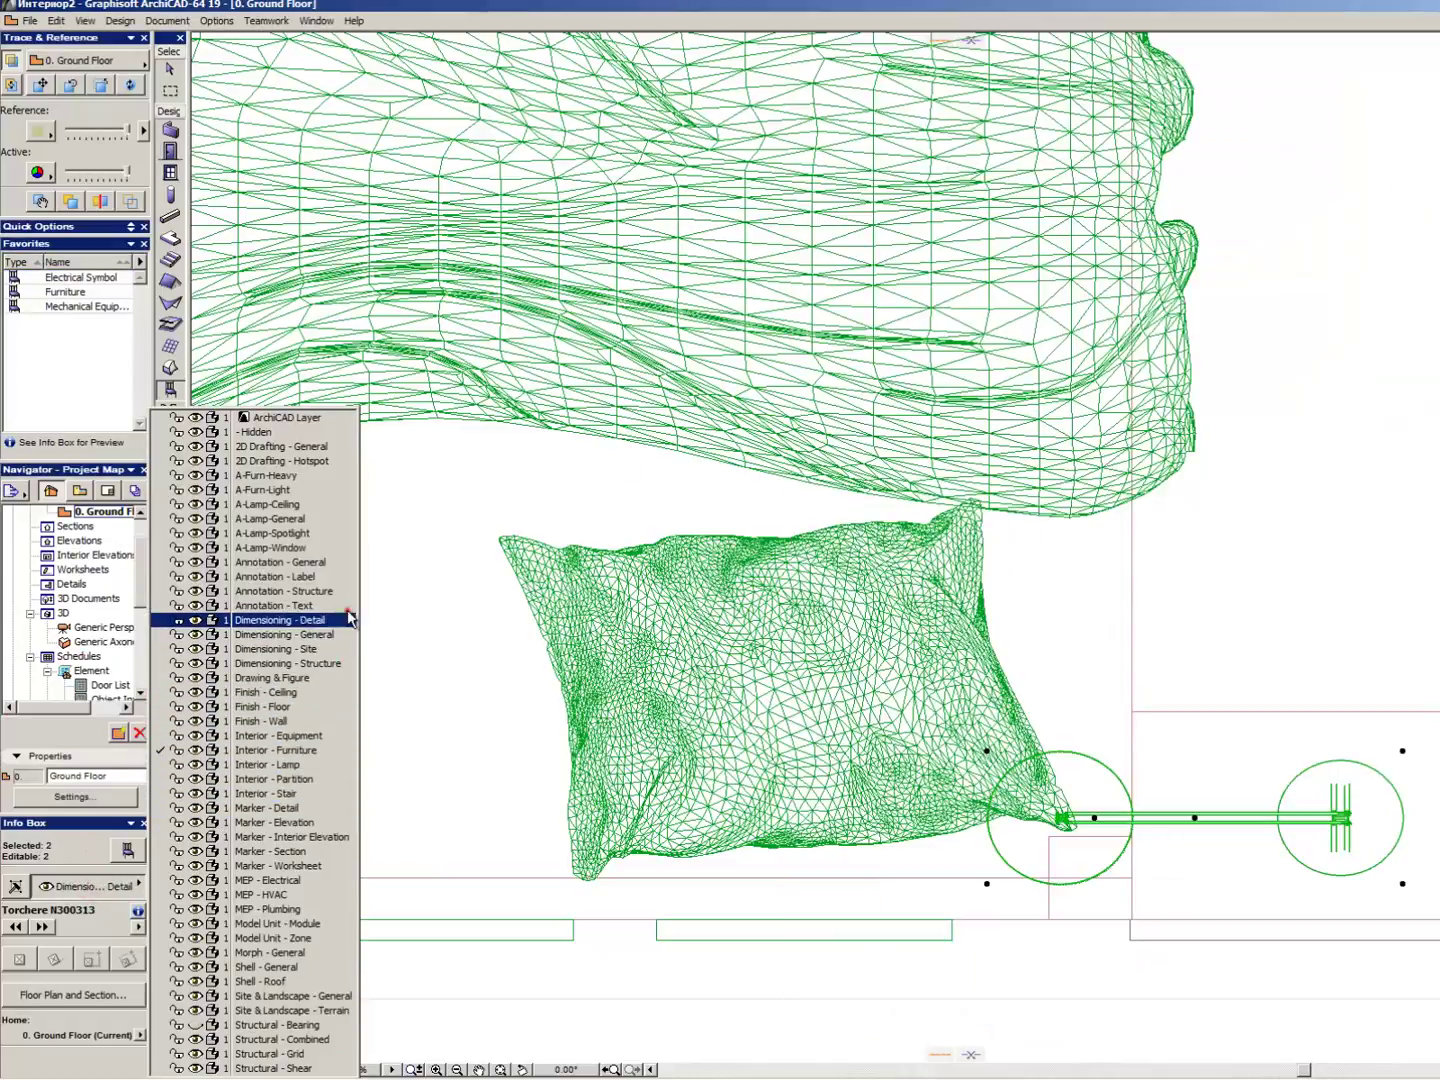
pyautogui.click(300, 533)
pyautogui.scroll(-8, 637, 652)
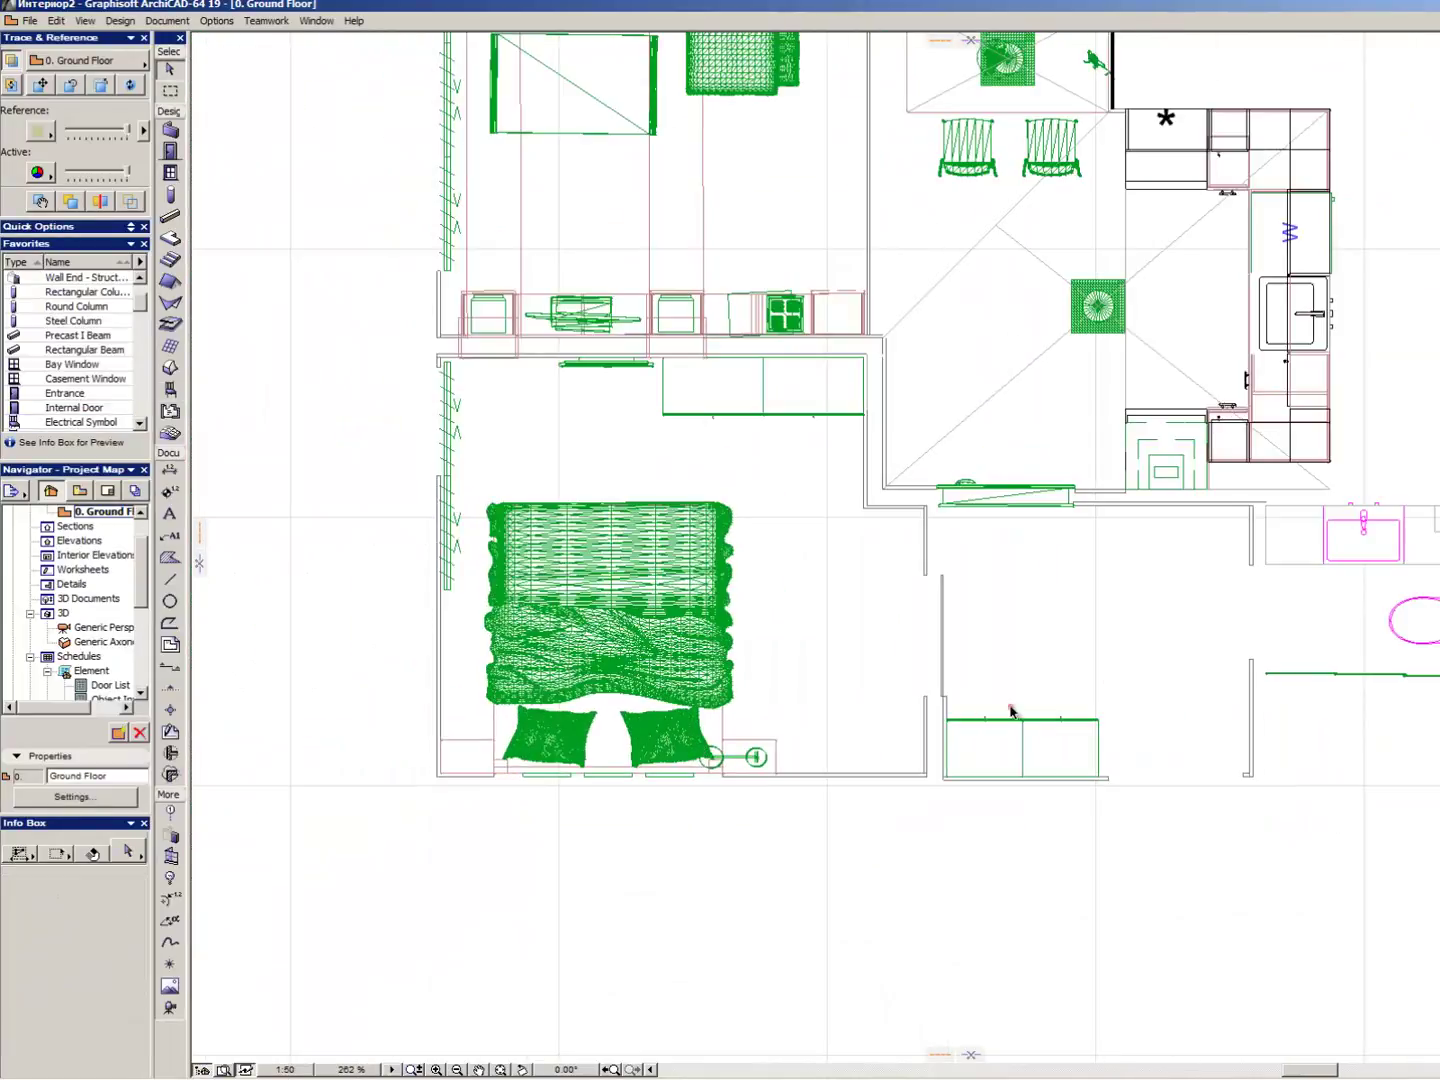
pyautogui.scroll(3, 936, 446)
pyautogui.scroll(-3, 896, 501)
pyautogui.scroll(6, 743, 793)
pyautogui.scroll(-1, 828, 769)
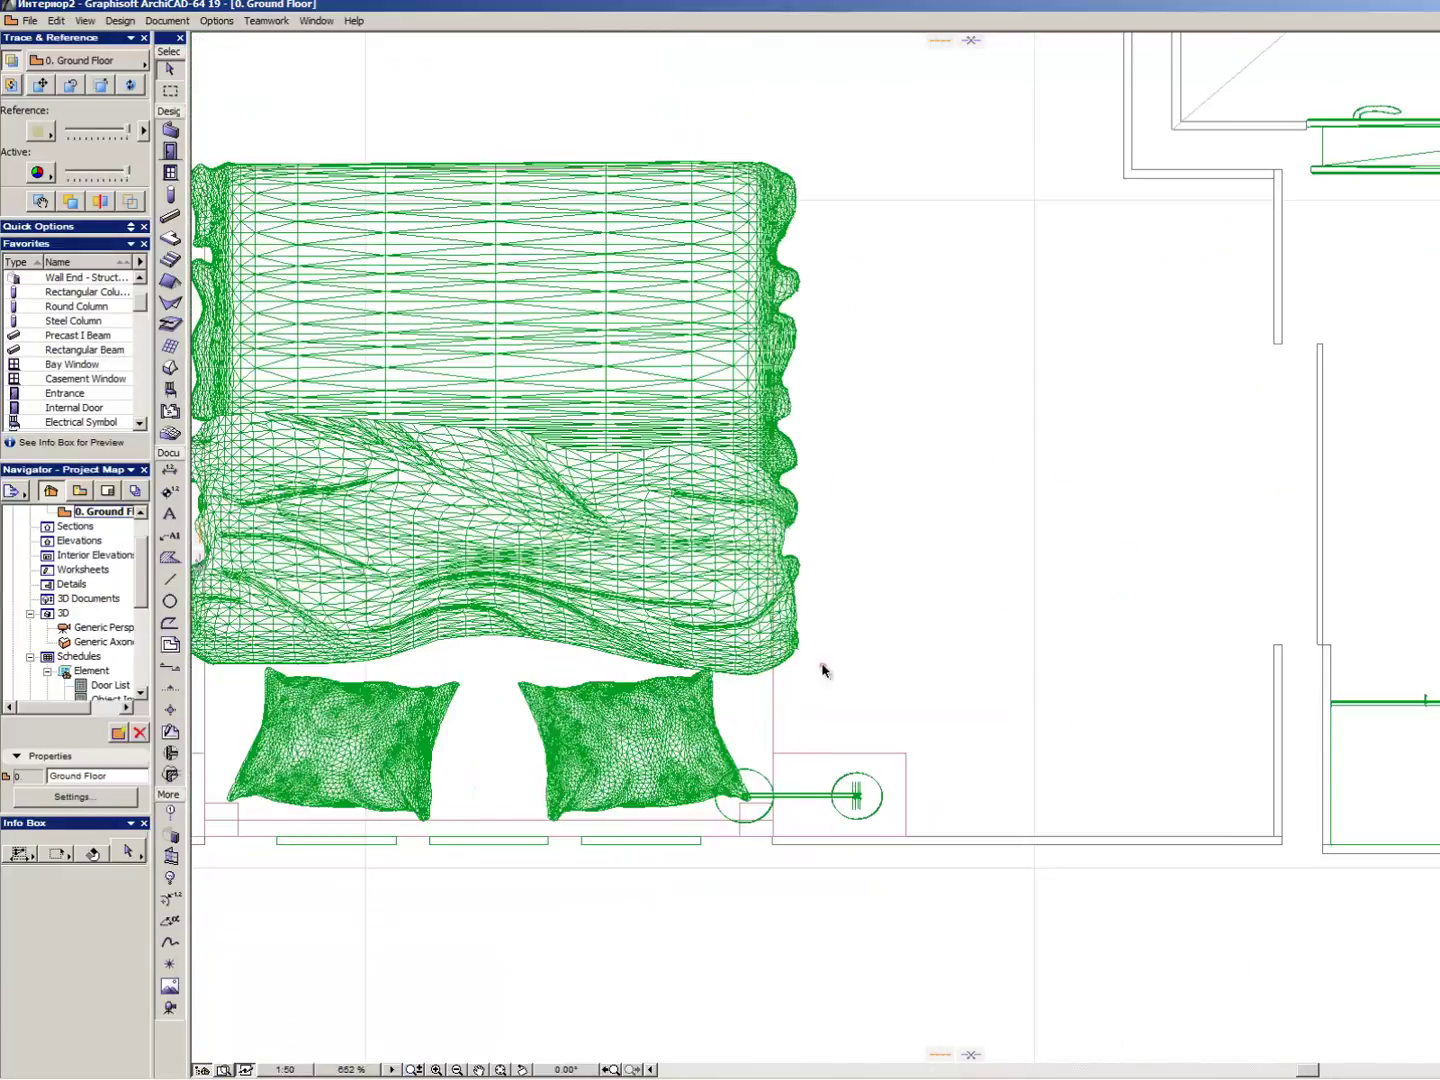
pyautogui.scroll(-3, 855, 684)
# - Marquee the bed area and show the marquee in the 3D window
pyautogui.click(170, 90)
pyautogui.click(460, 419)
pyautogui.click(958, 860)
pyautogui.rightClick(1002, 695)
pyautogui.click(1090, 967)
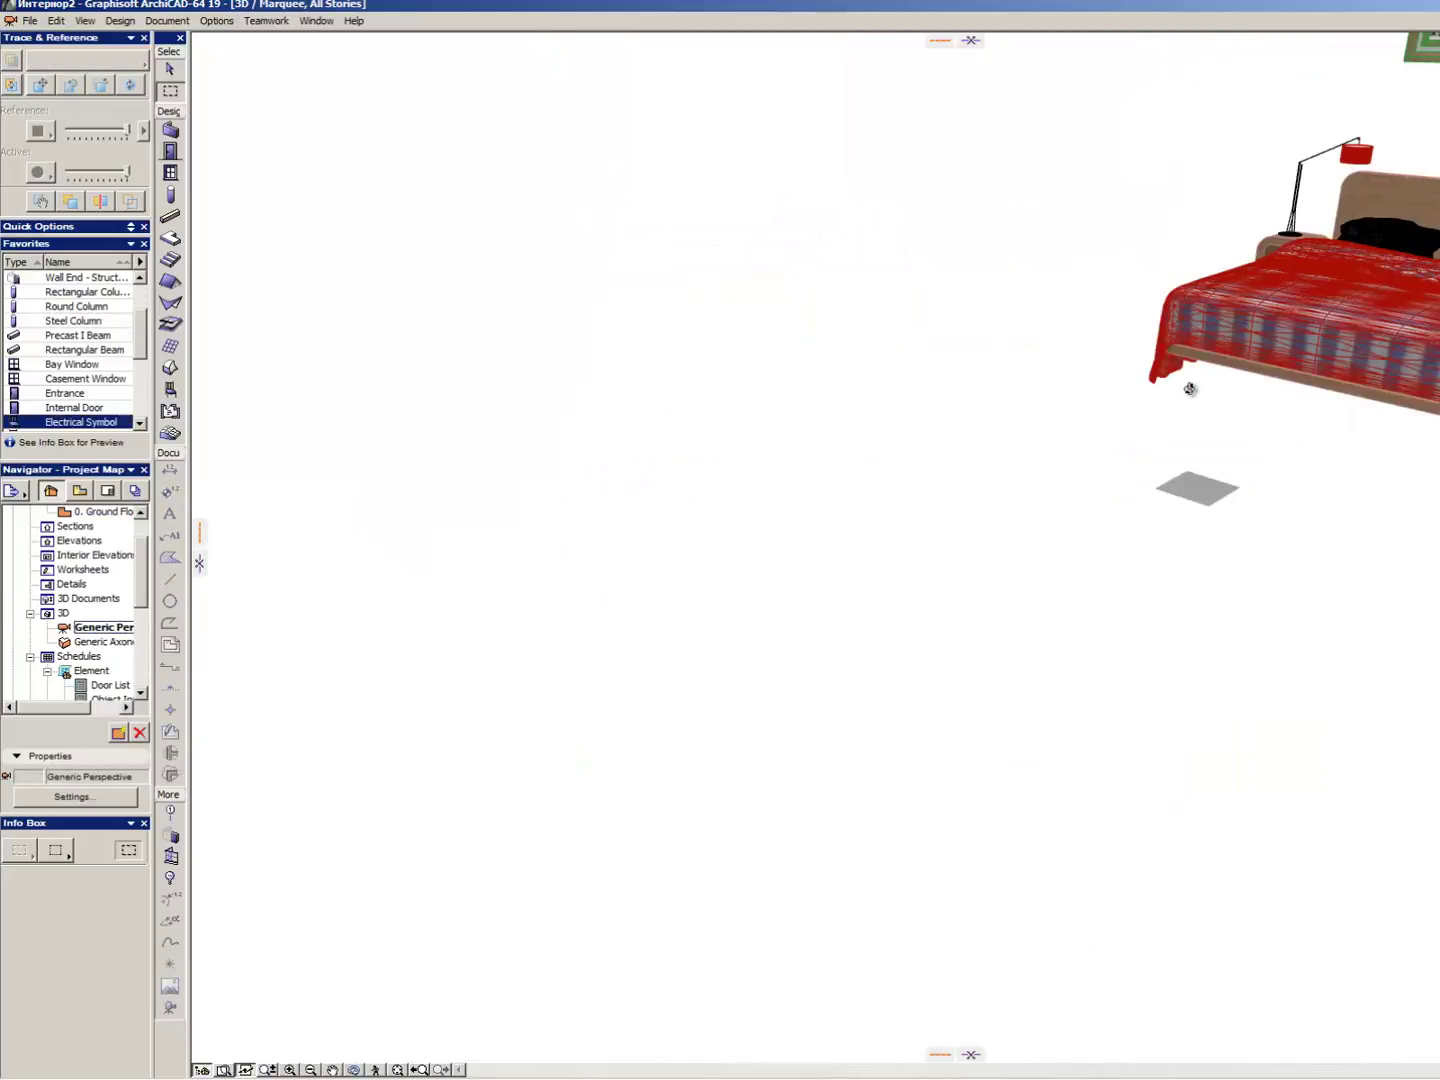
# - Orbit around the bed and nightstand in 3D, then return to the Ground Floor plan zoomed on the bed
pyautogui.moveTo(995, 363); pyautogui.dragTo(946, 267)
pyautogui.scroll(5, 1368, 262)
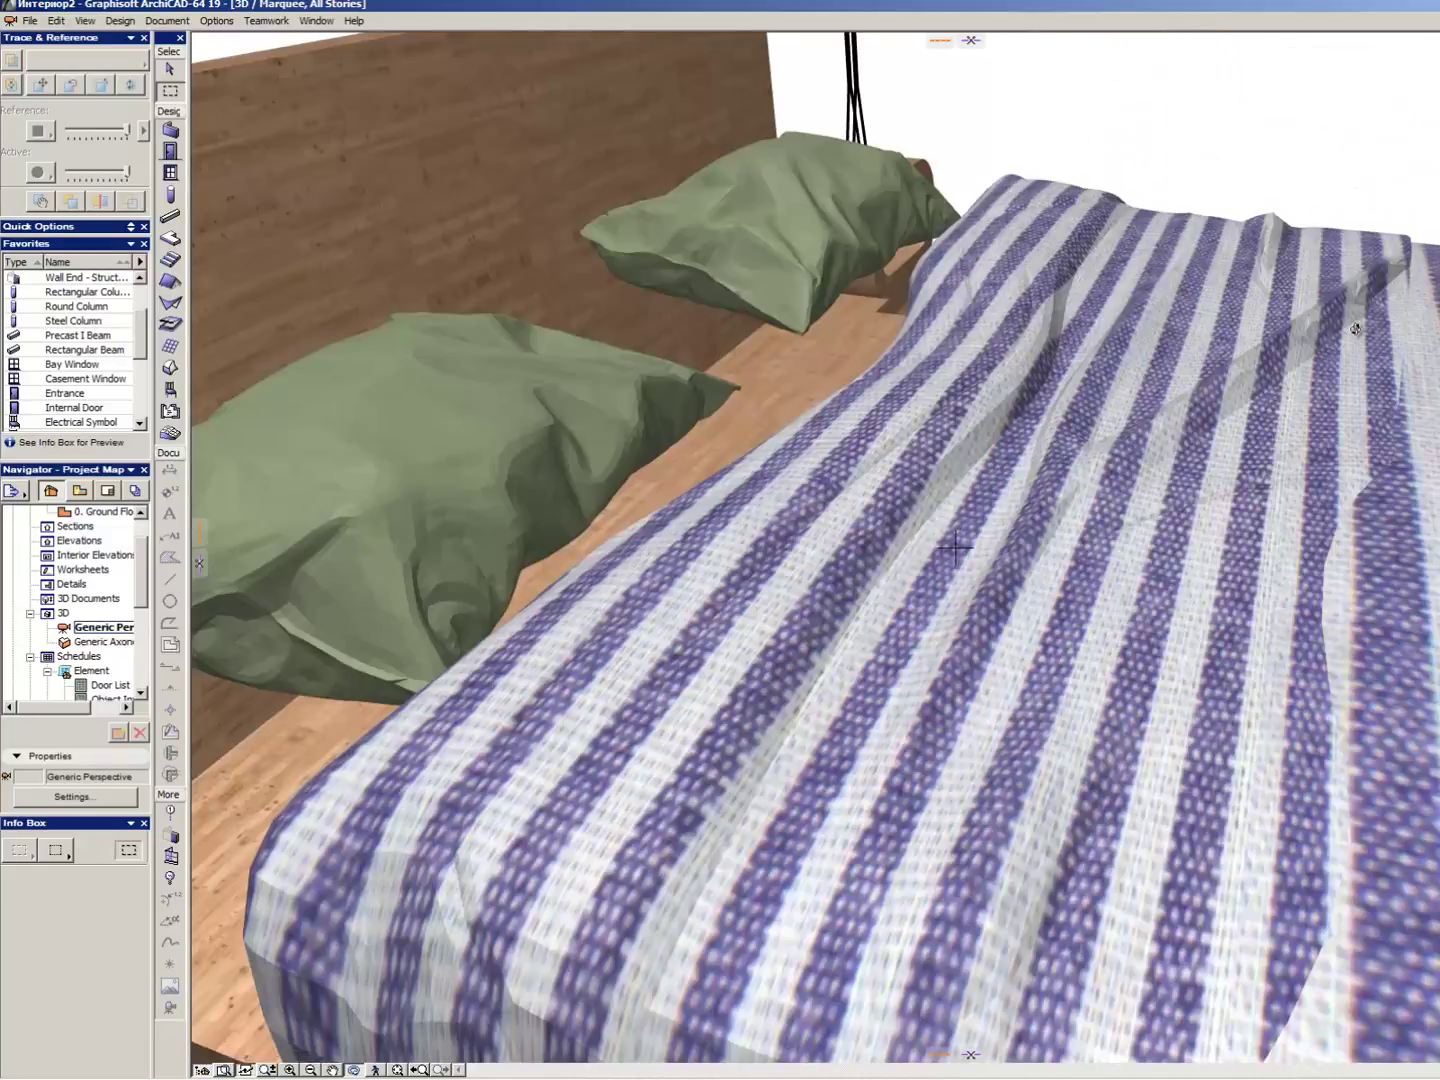
pyautogui.scroll(-5, 1323, 390)
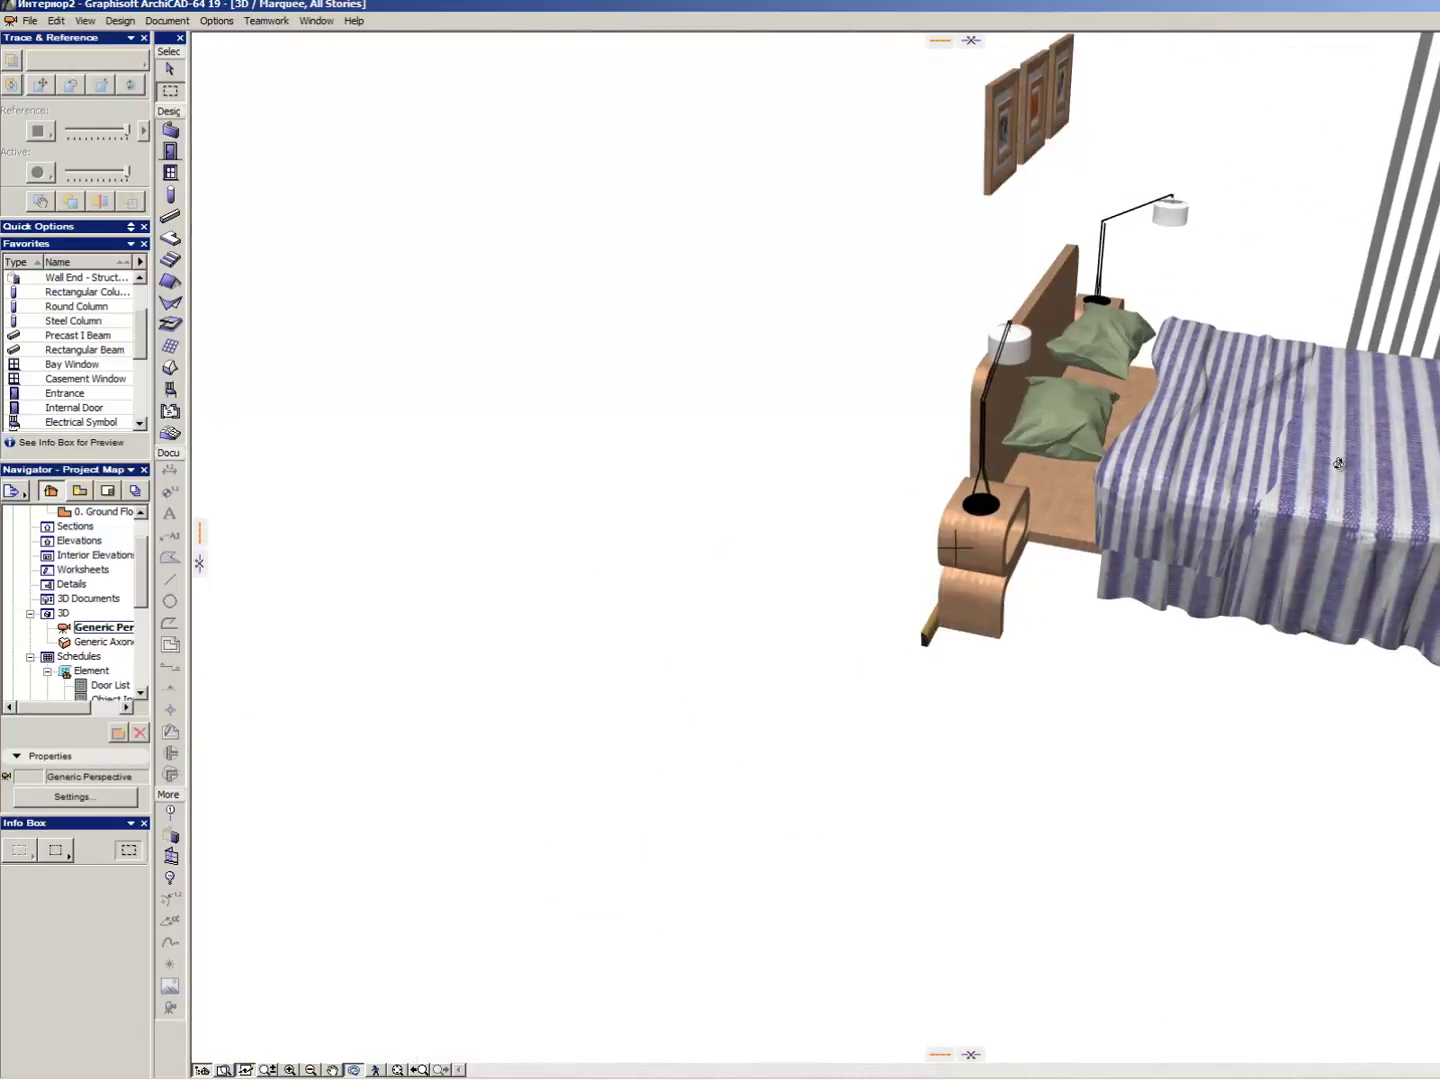
pyautogui.scroll(5, 1340, 463)
pyautogui.scroll(-5, 1258, 452)
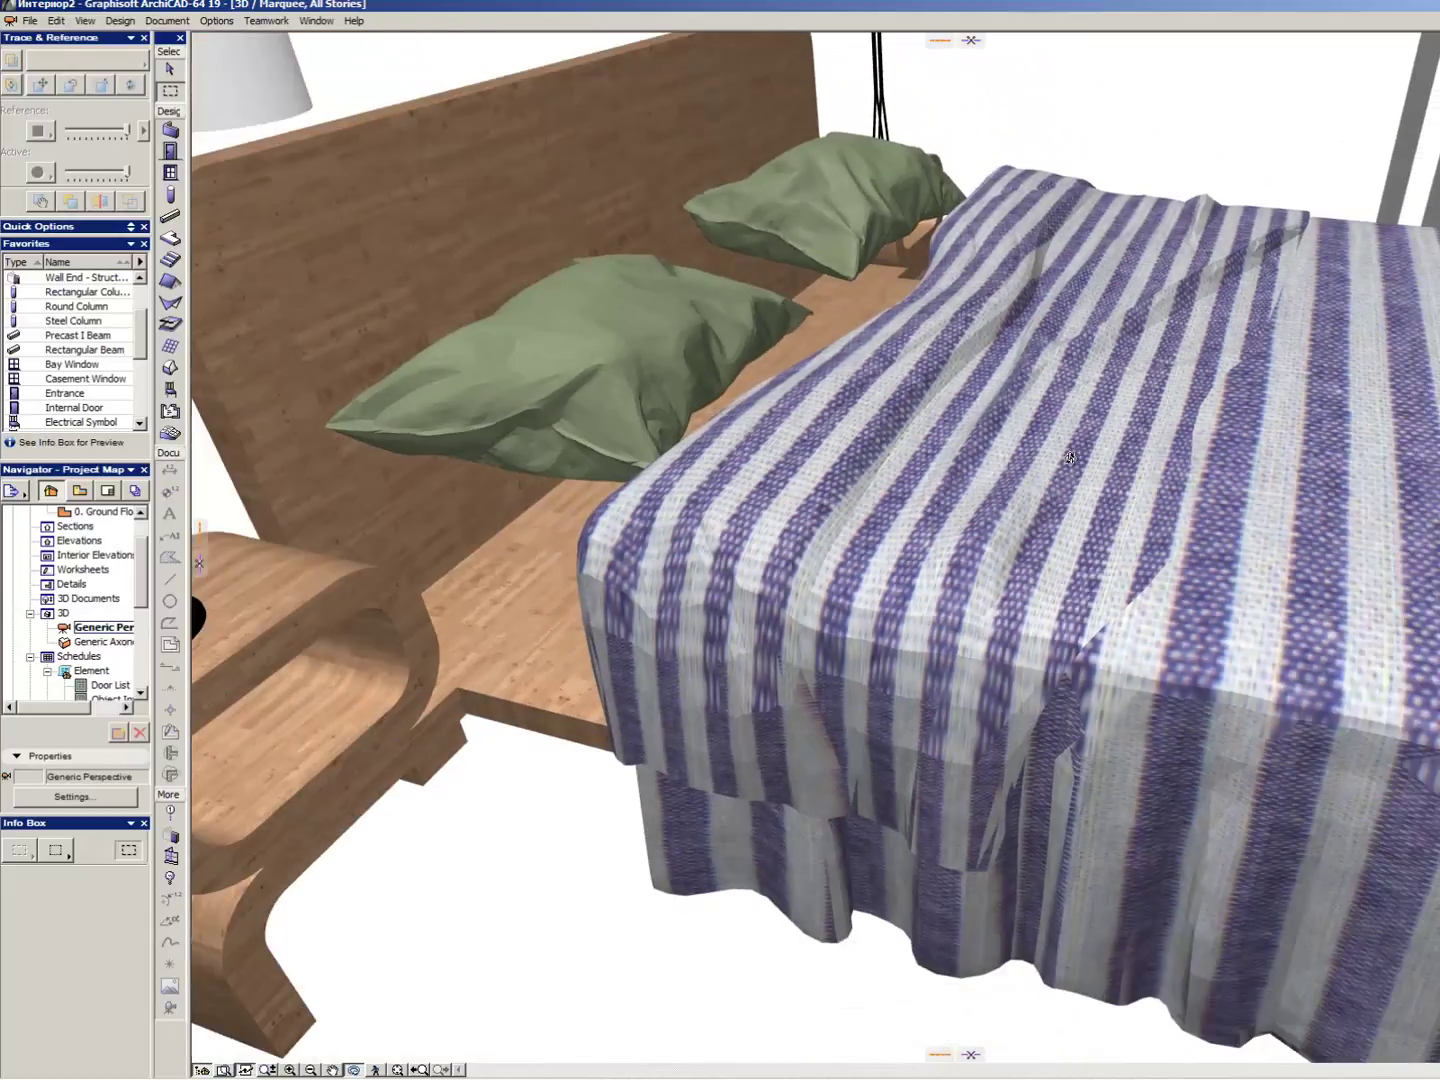
pyautogui.scroll(-5, 1069, 457)
pyautogui.scroll(3, 1010, 581)
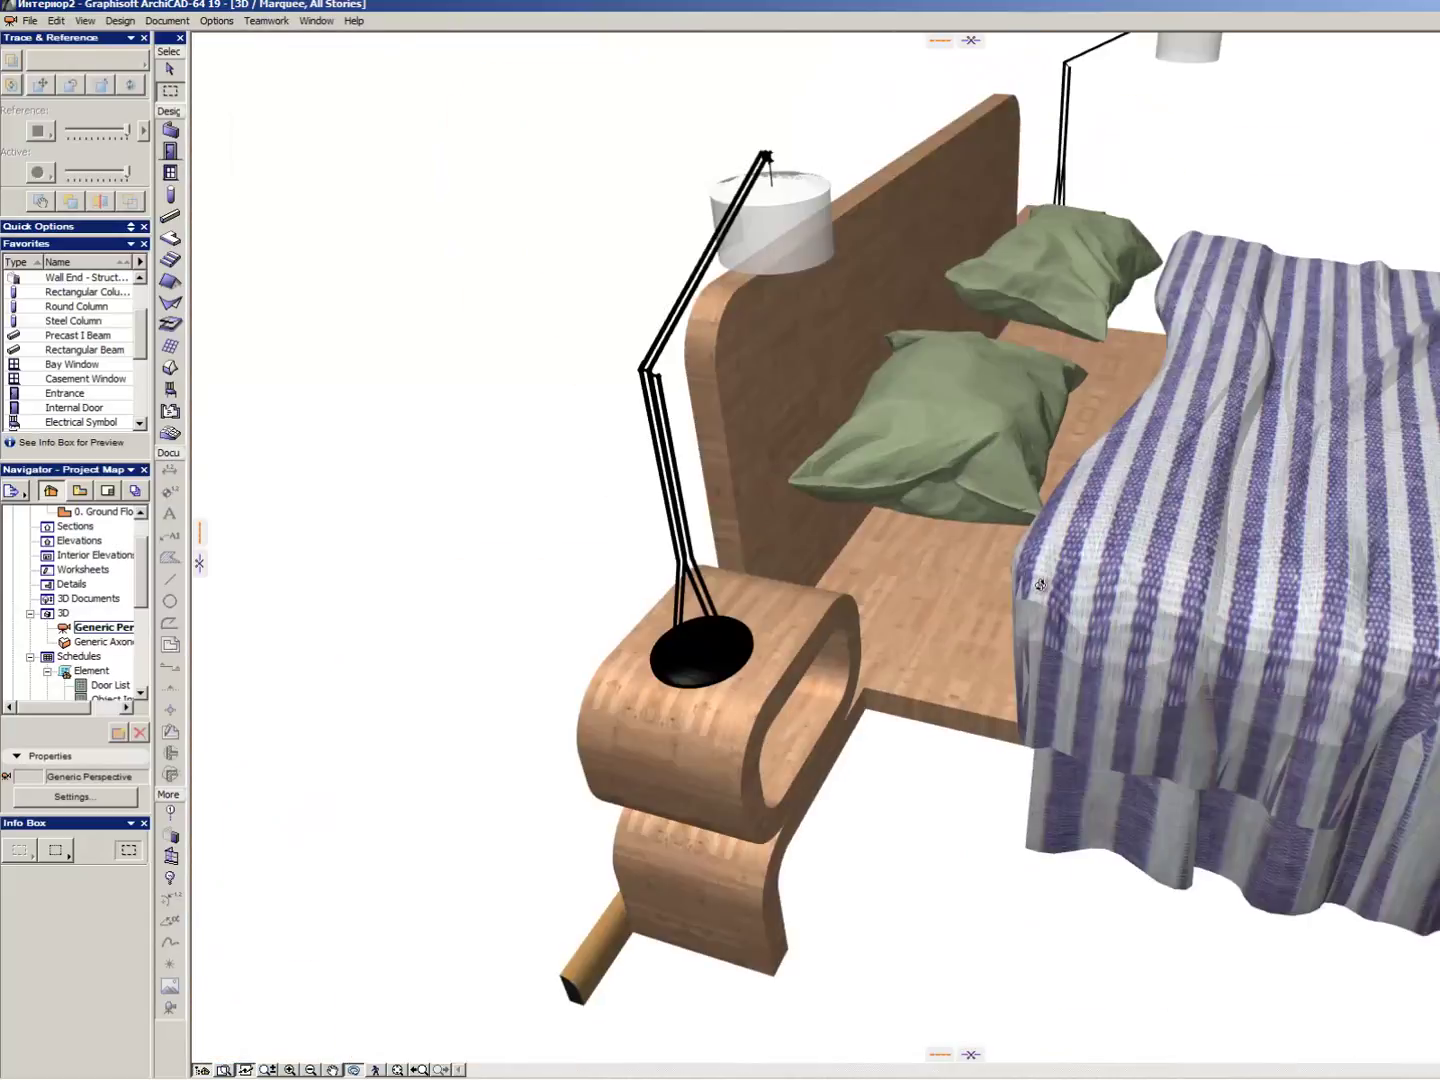
pyautogui.moveTo(915, 581); pyautogui.dragTo(971, 580)
pyautogui.scroll(-2, 971, 581)
pyautogui.press('F2')
pyautogui.scroll(3, 850, 494)
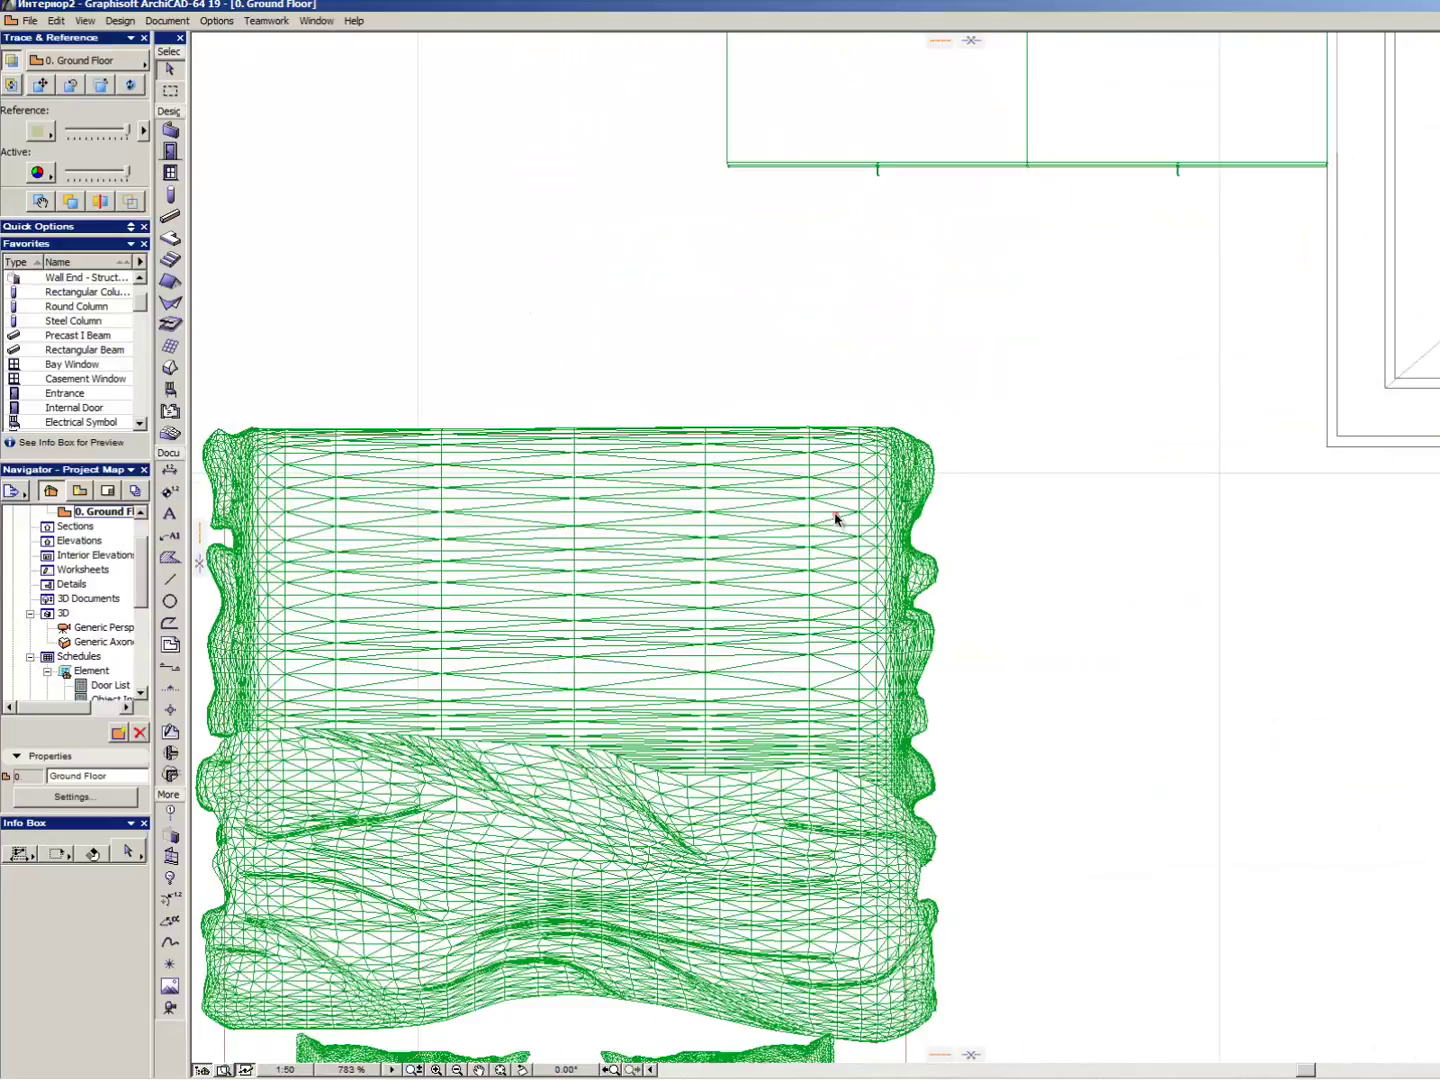
# - Delete the right pillow from the bed
pyautogui.click(534, 841)
pyautogui.scroll(-3, 718, 806)
pyautogui.press('Escape')
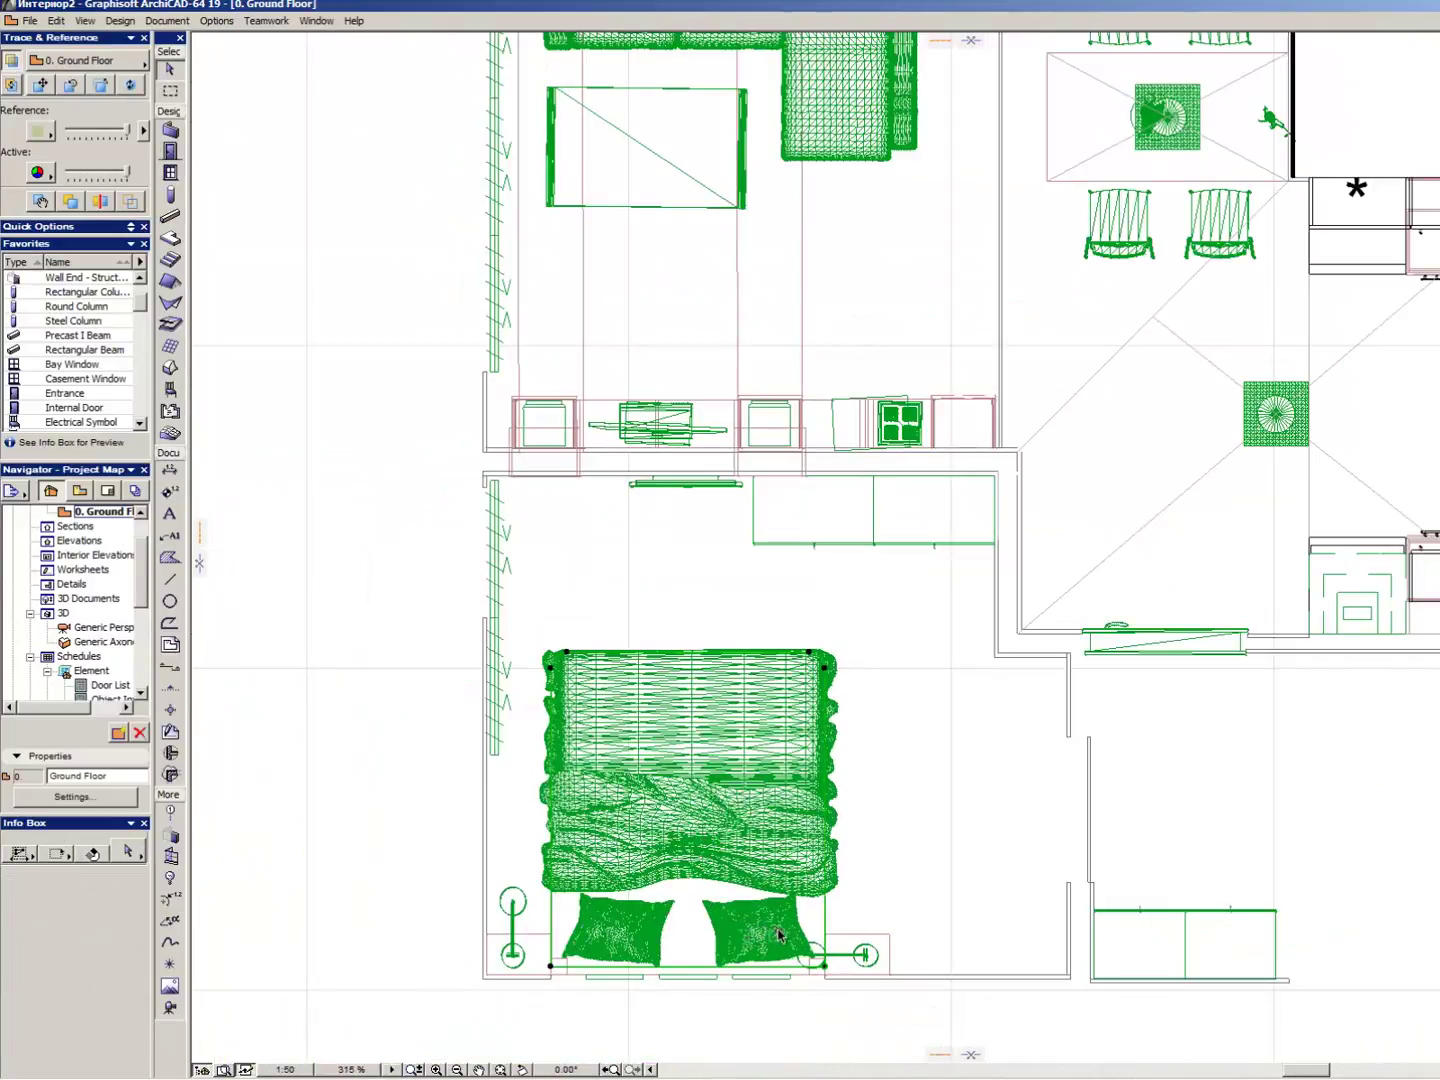
pyautogui.click(733, 914)
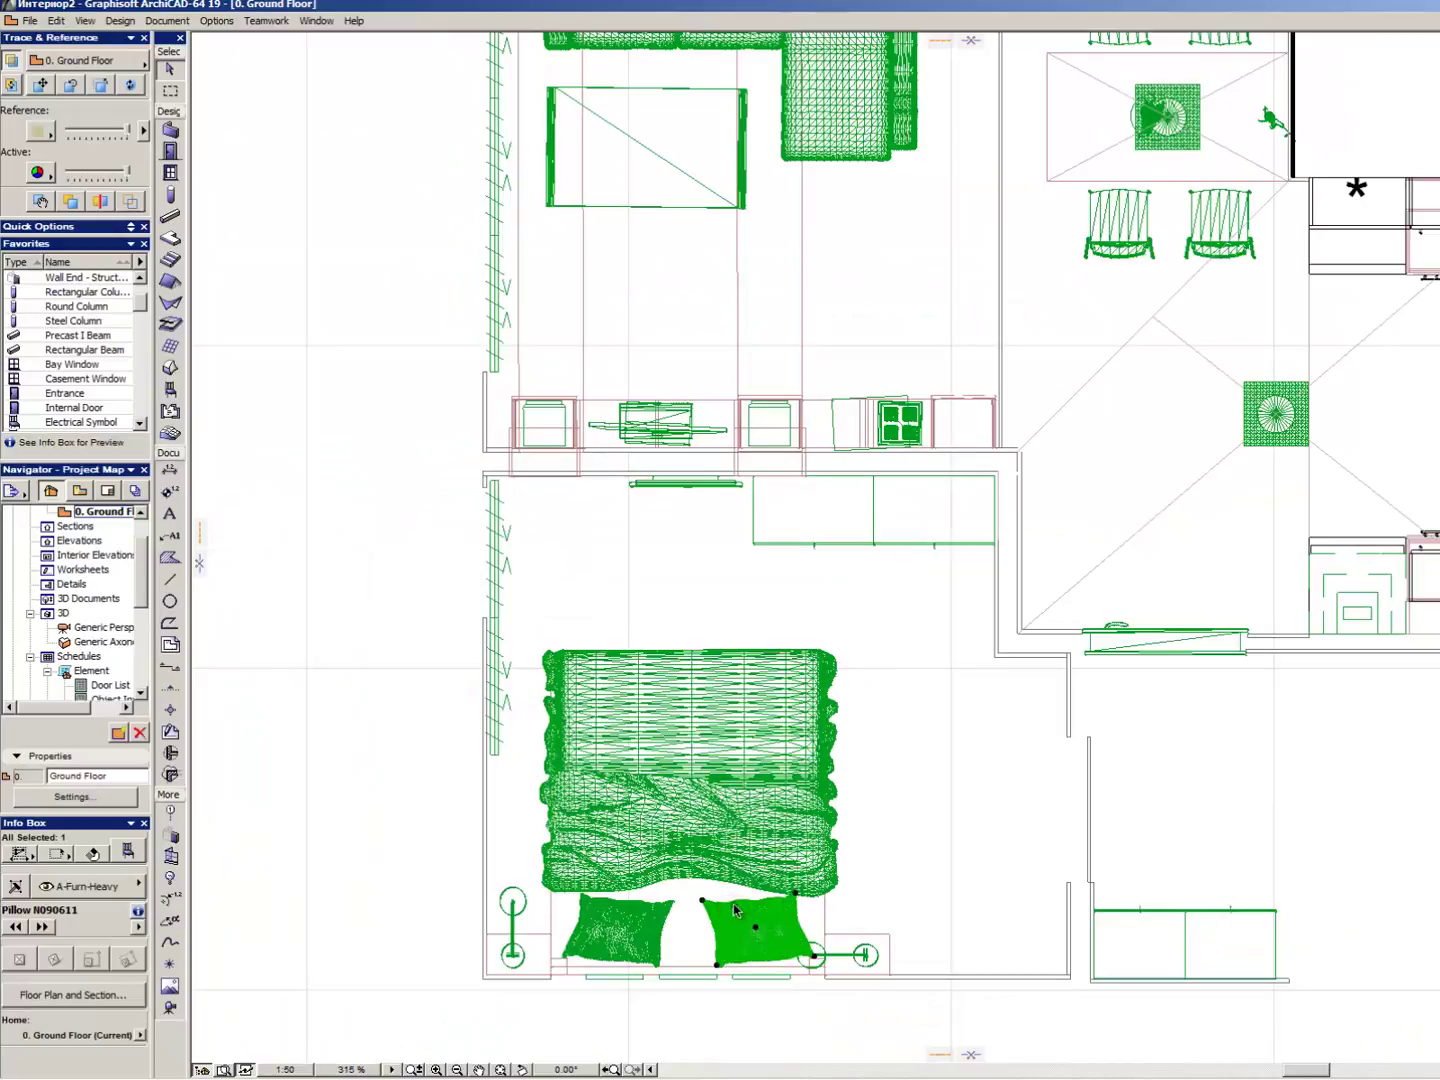
pyautogui.press('Delete')
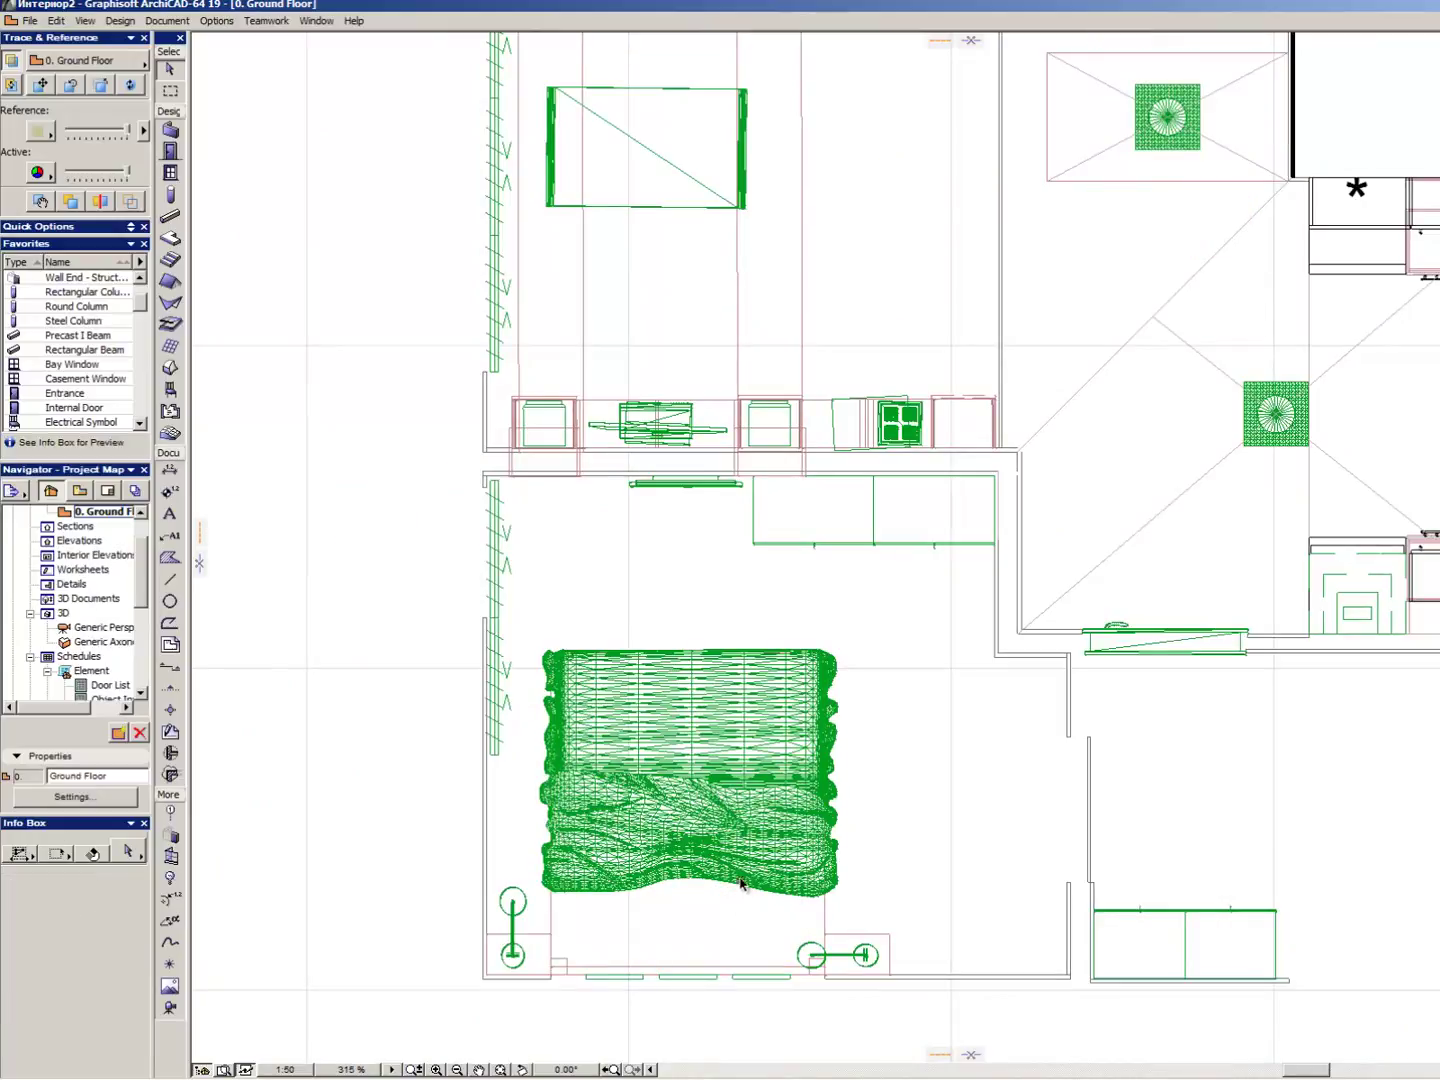
# - Inspect the bed cover and the whole apartment plan, then clear the selection
pyautogui.click(663, 757)
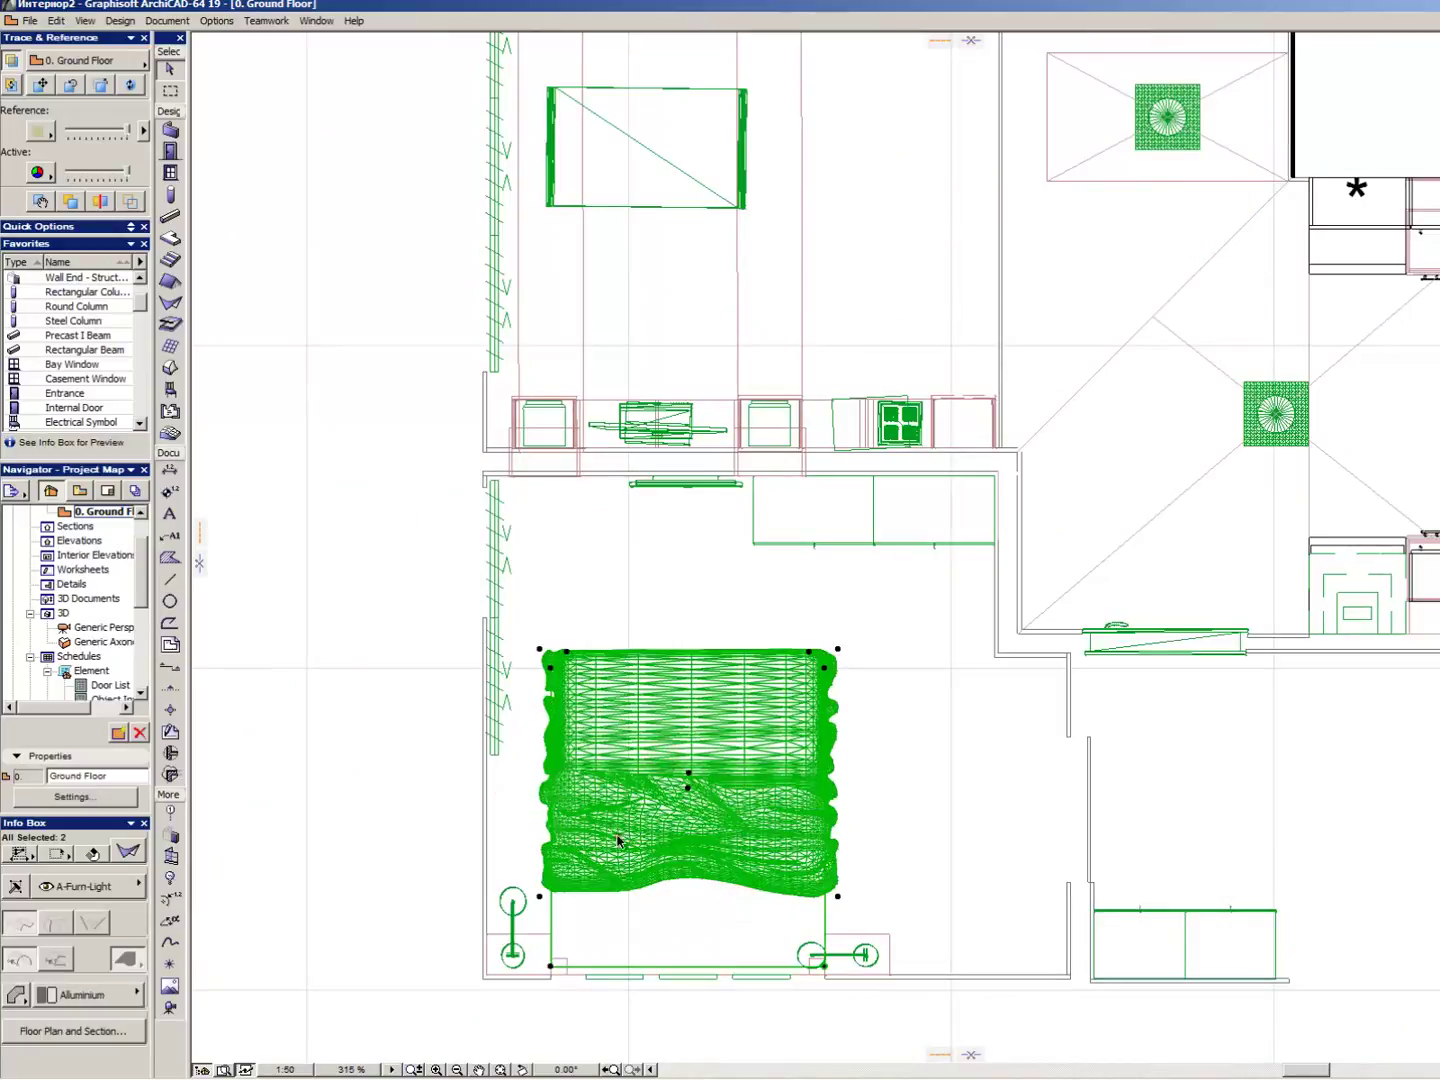
pyautogui.click(672, 894)
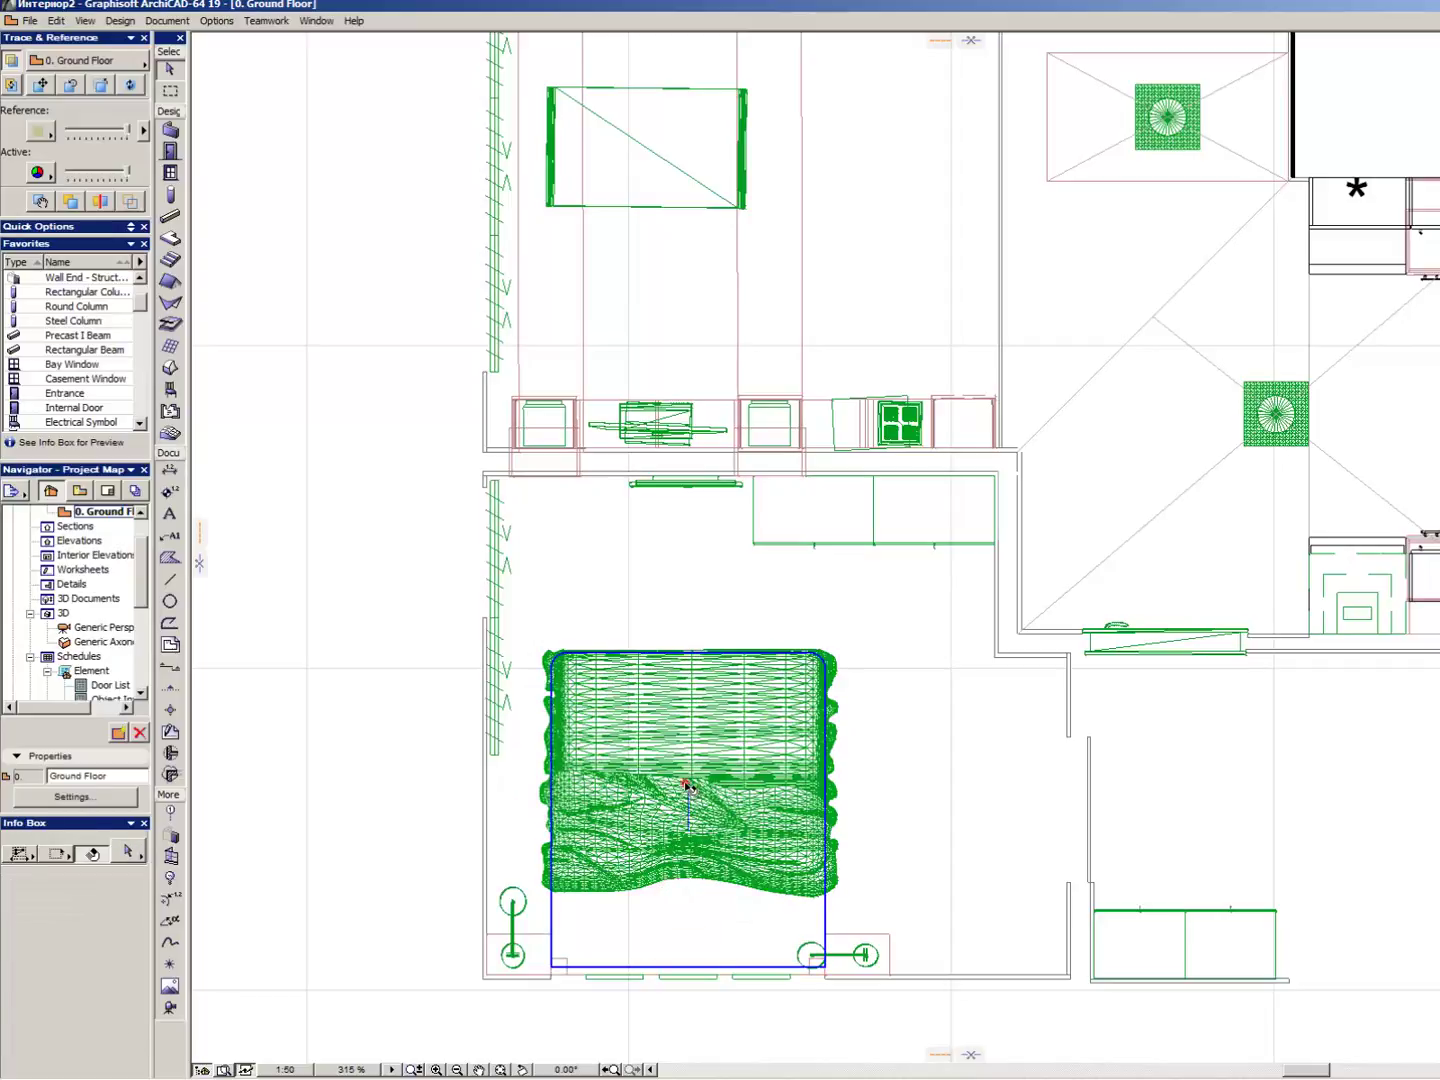
pyautogui.click(686, 782)
pyautogui.click(929, 800)
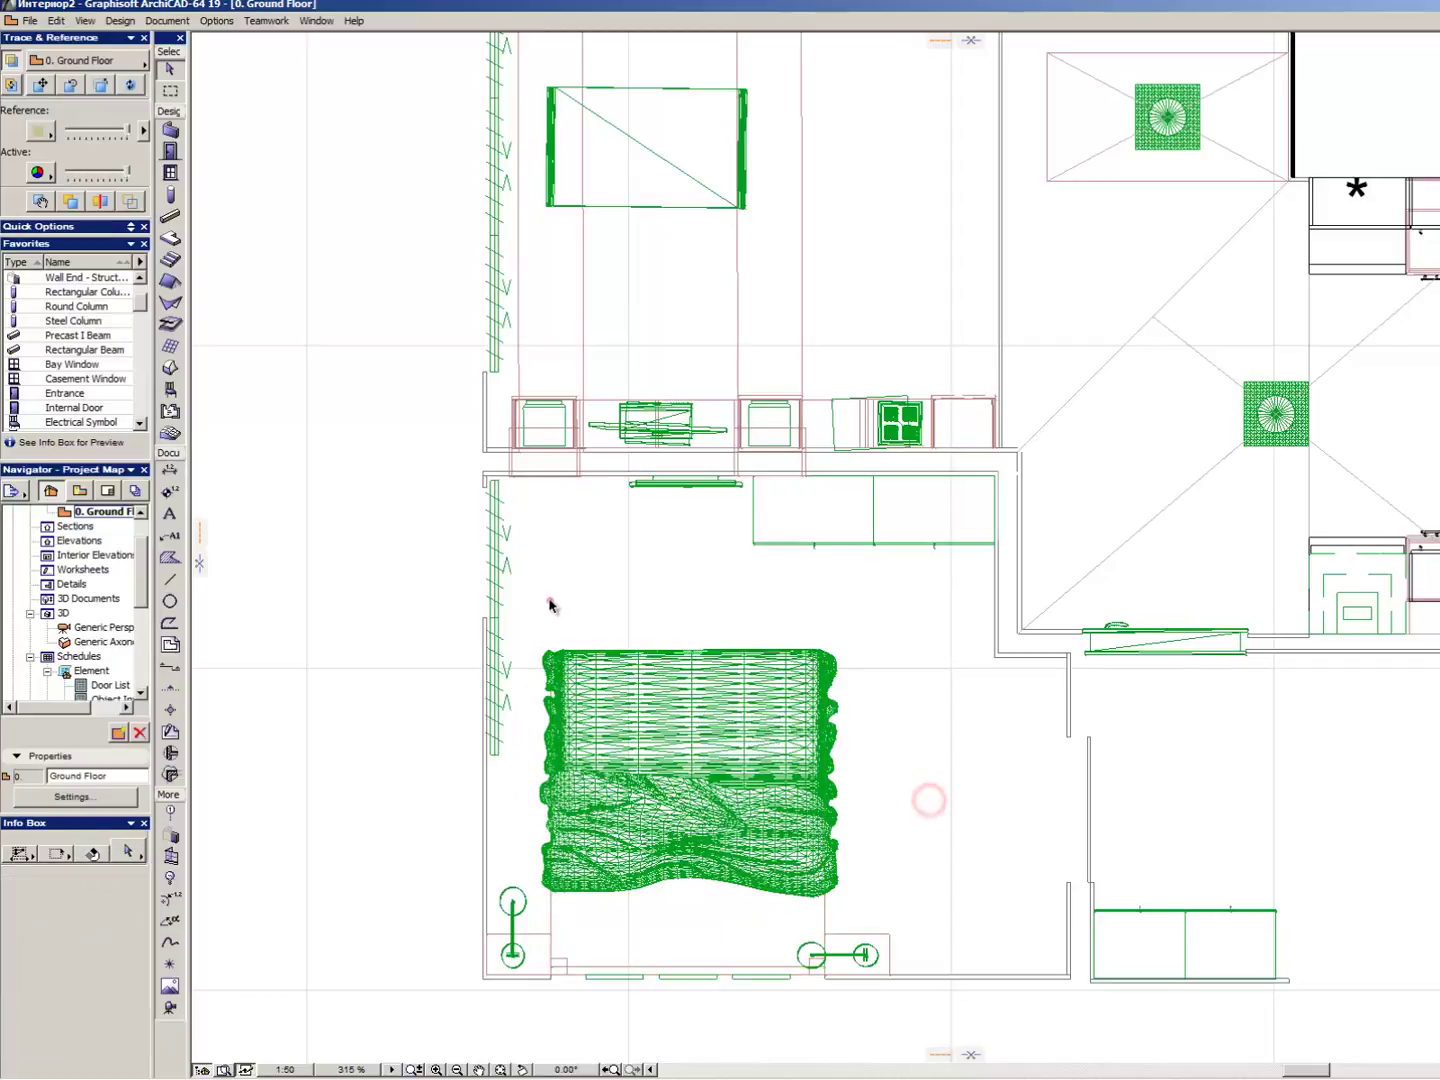
pyautogui.click(980, 939)
pyautogui.scroll(-5, 855, 867)
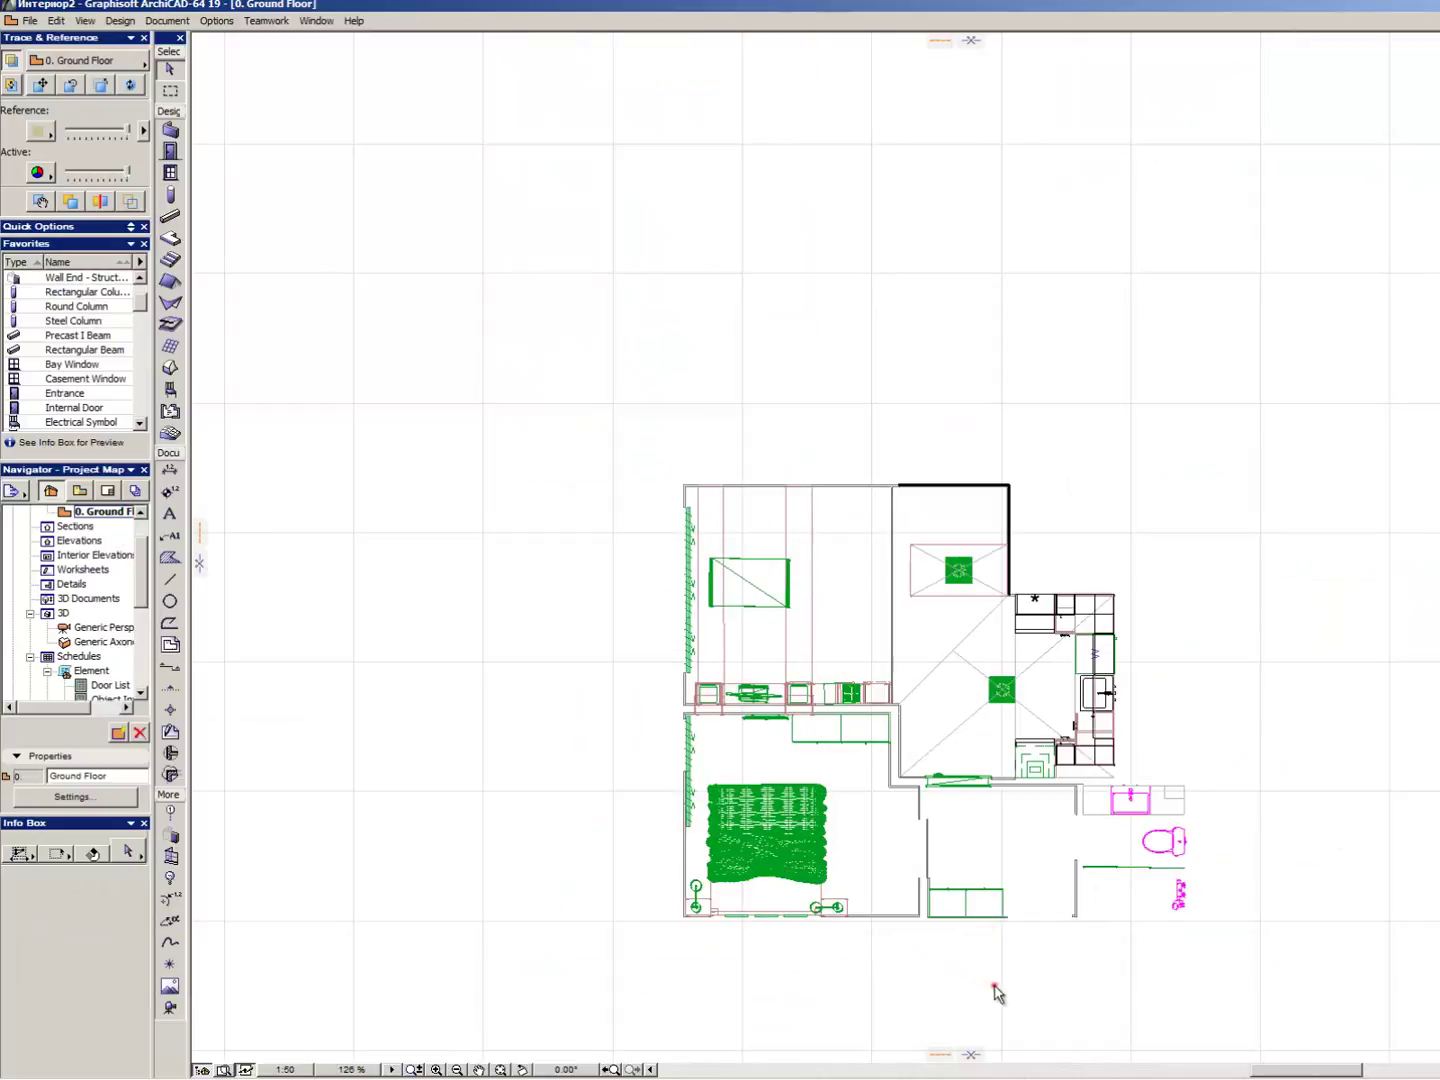
pyautogui.moveTo(1021, 985); pyautogui.dragTo(430, 691)
pyautogui.scroll(4, 767, 855)
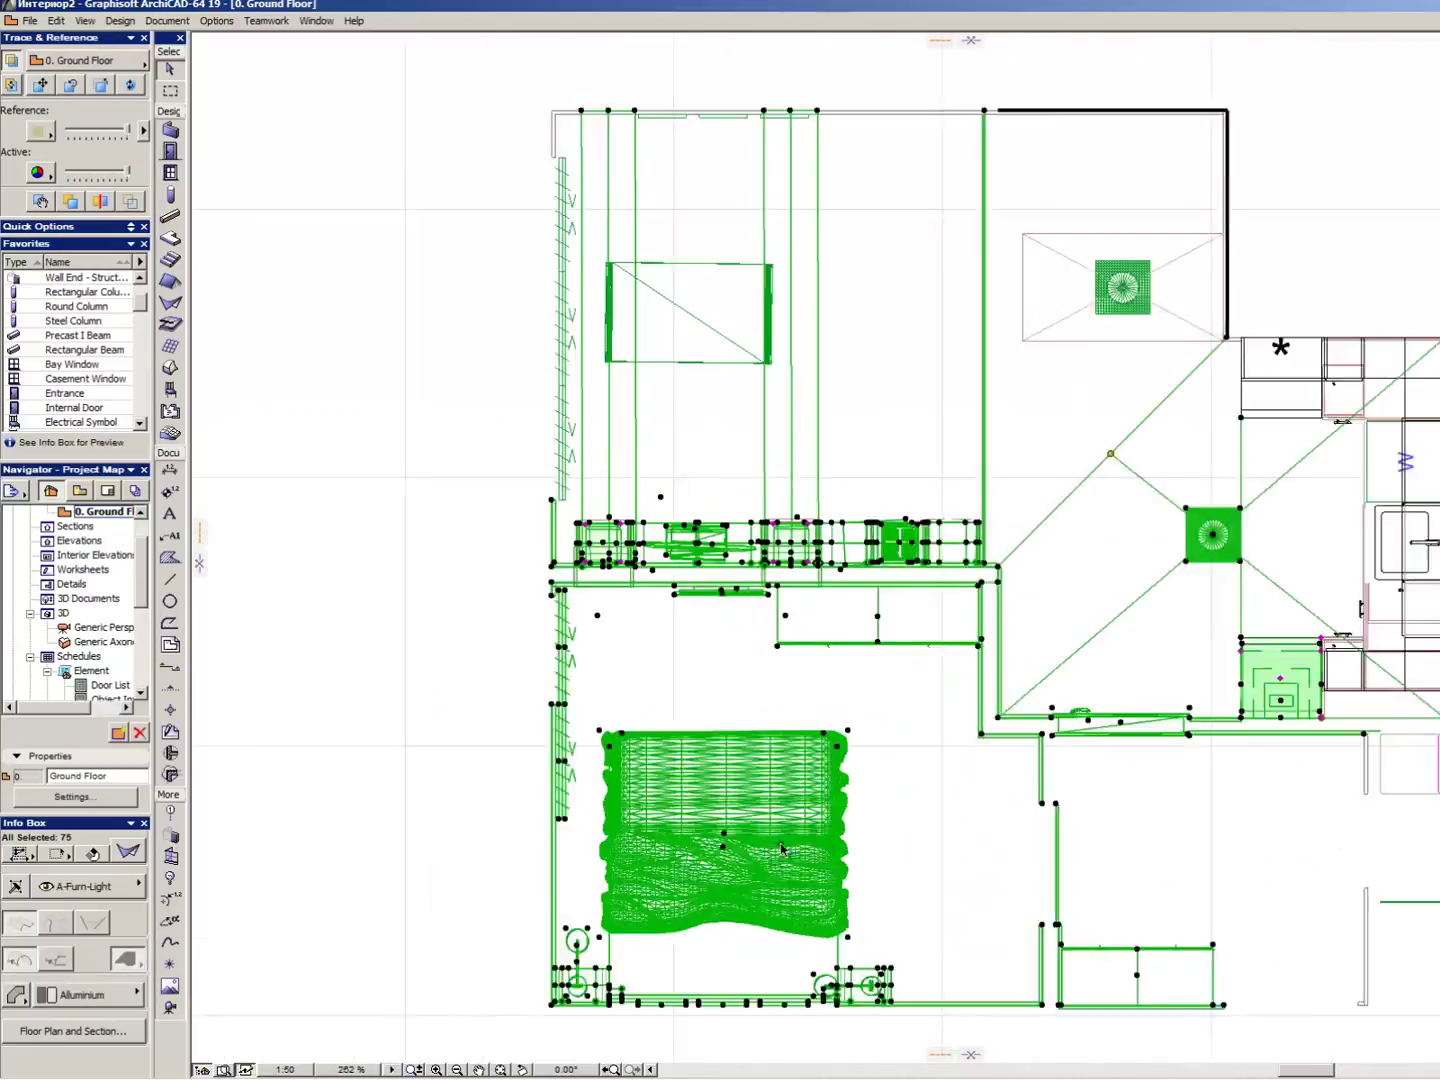
pyautogui.scroll(1, 767, 855)
pyautogui.press('Escape')
# - Move the Veil N200612 drapery over the bed to the A-Furn-Light layer
pyautogui.click(706, 849)
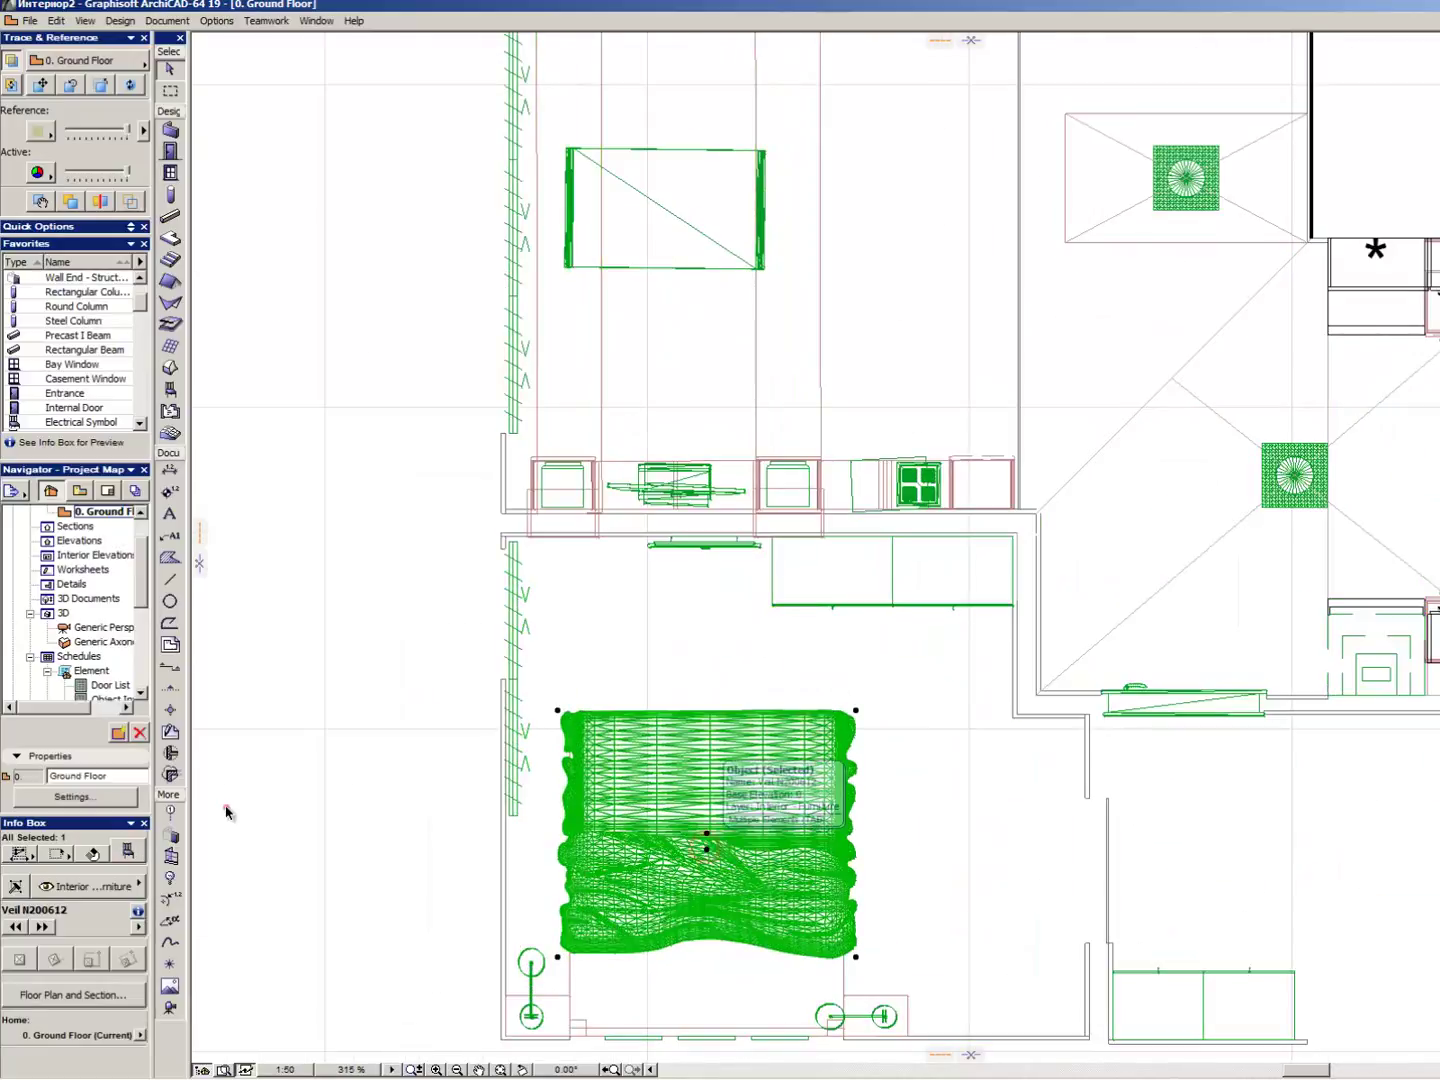
pyautogui.click(90, 886)
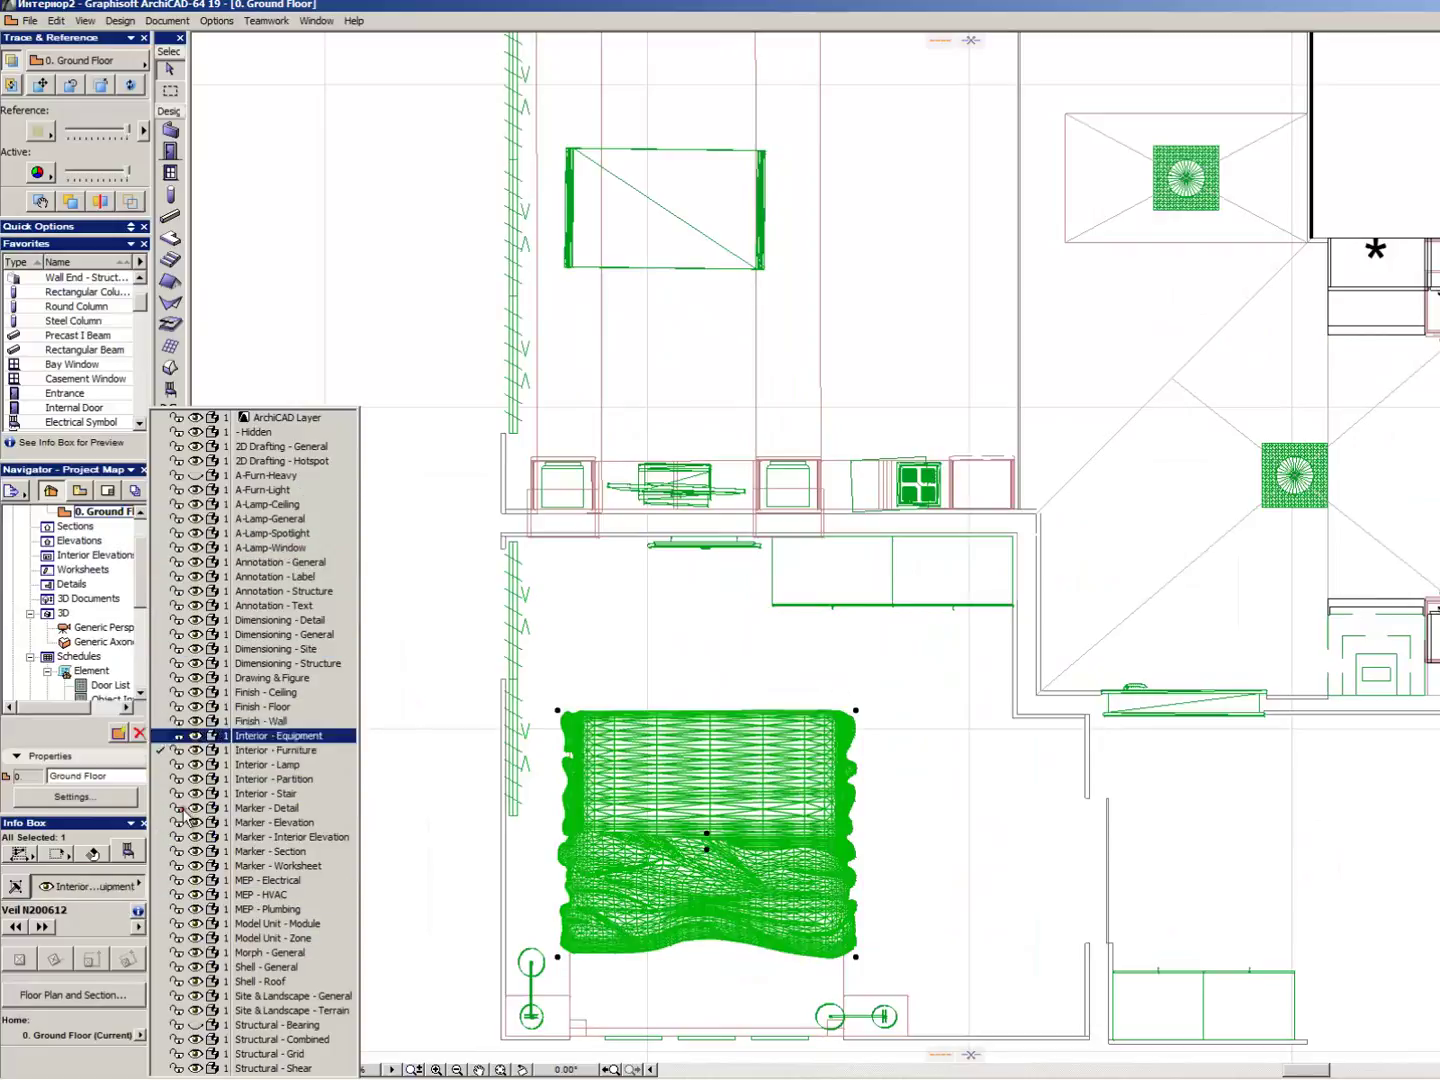
pyautogui.click(296, 496)
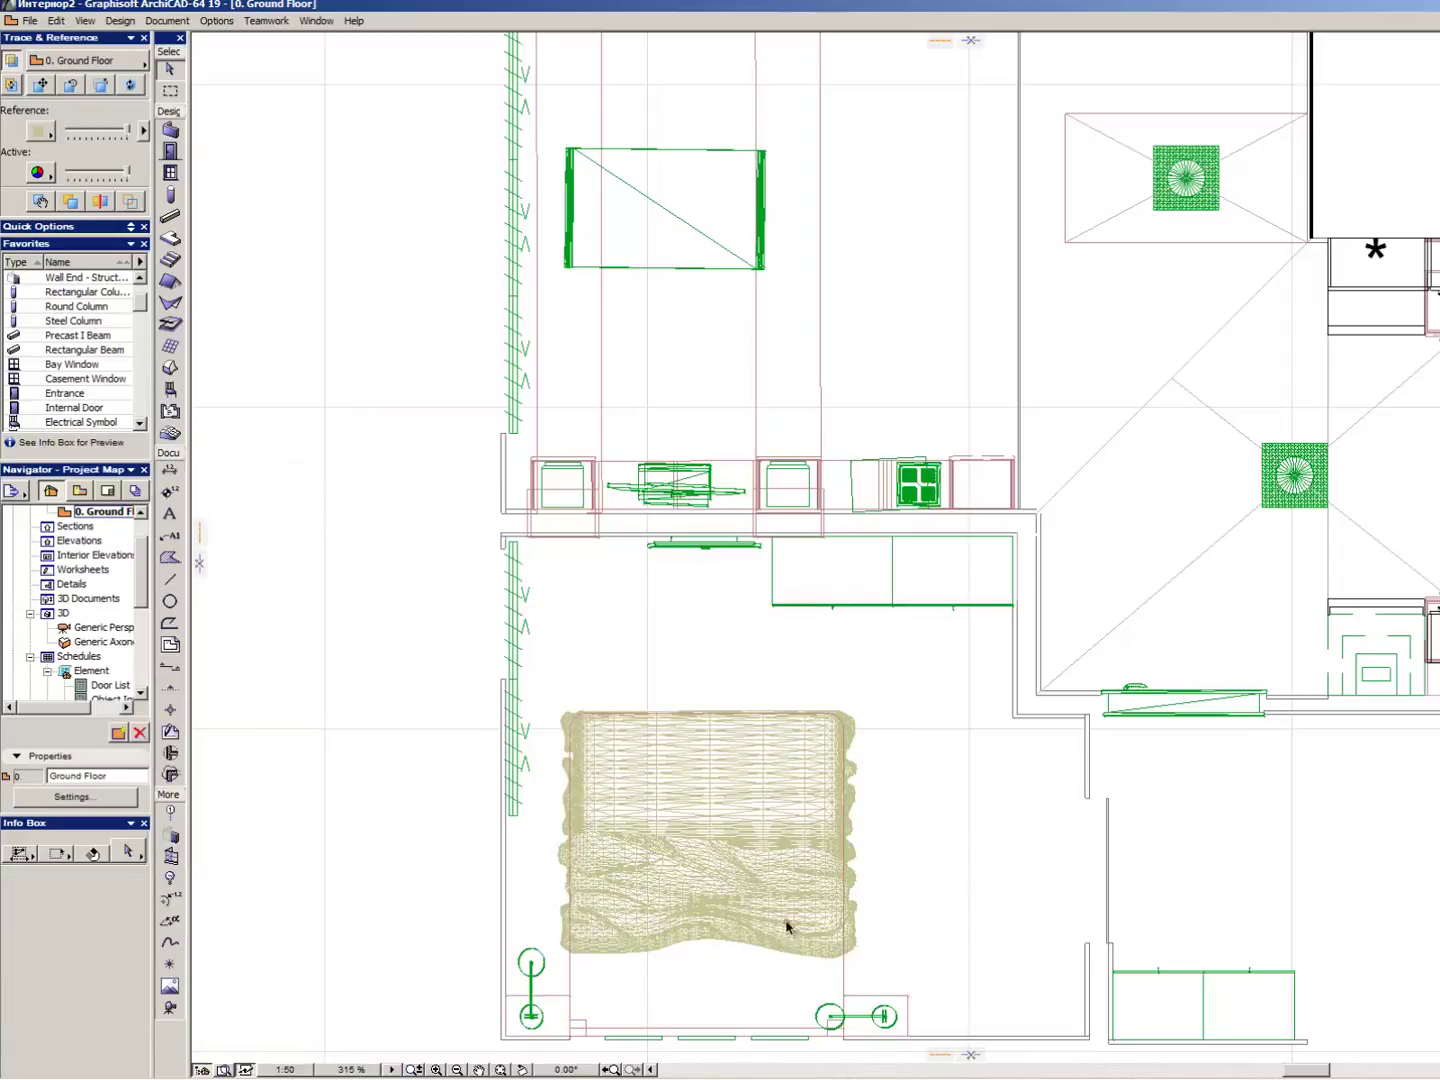
pyautogui.scroll(3, 769, 927)
# - Check the veil outline over the bed, then deselect it
pyautogui.scroll(-3, 852, 659)
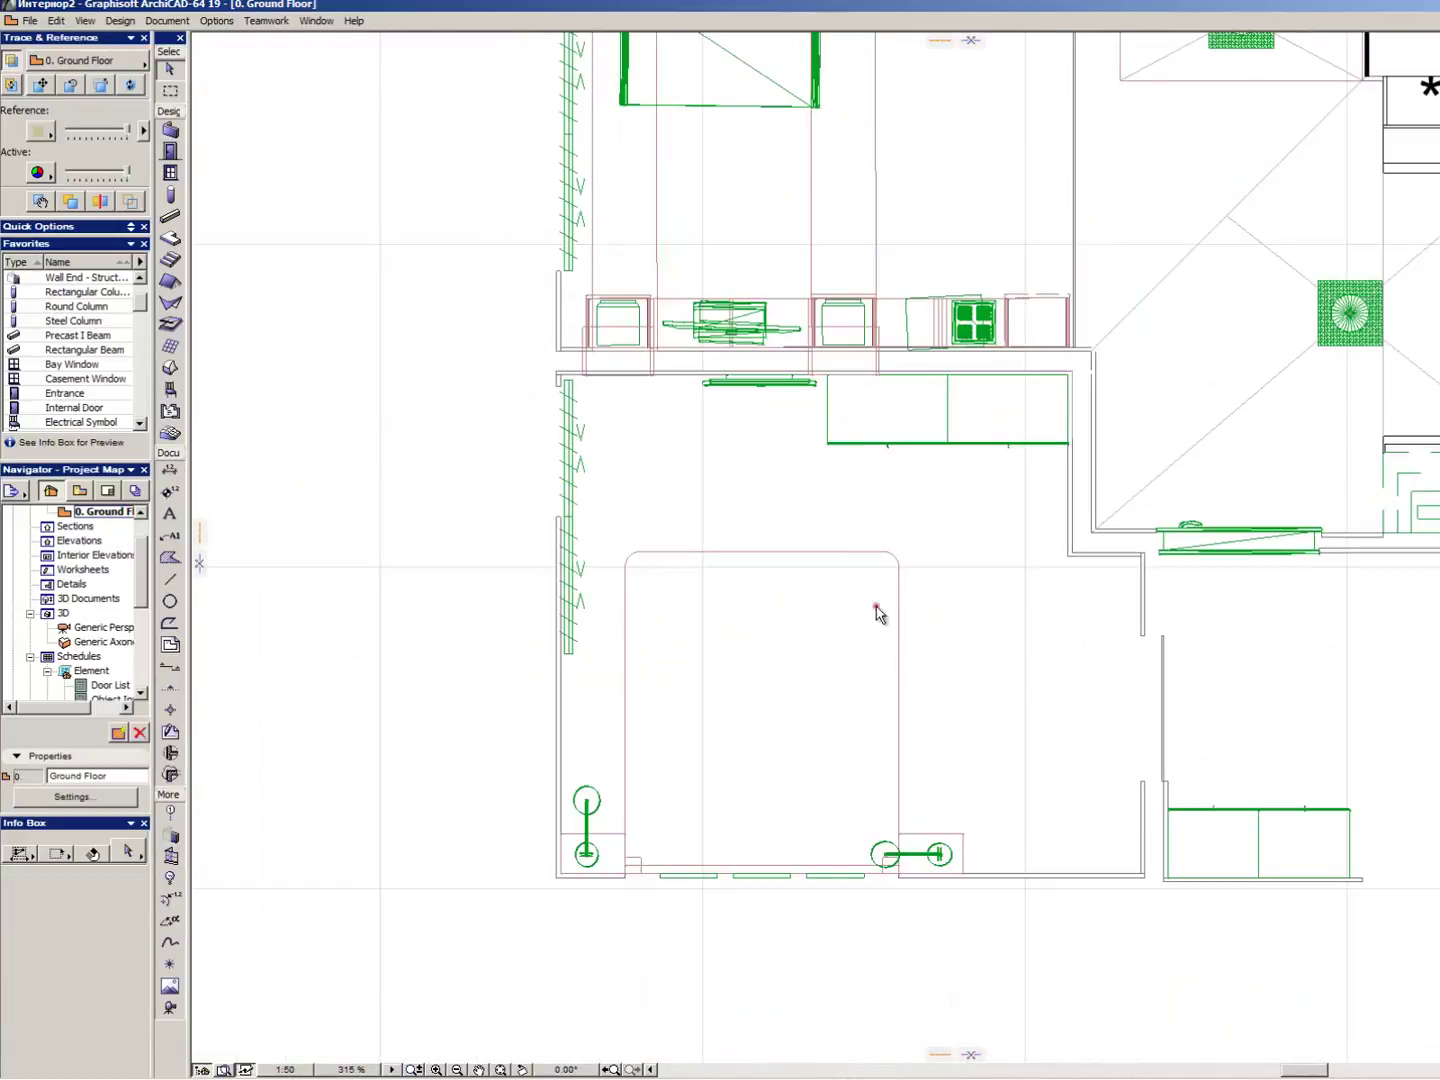
pyautogui.click(900, 563)
pyautogui.scroll(3, 730, 861)
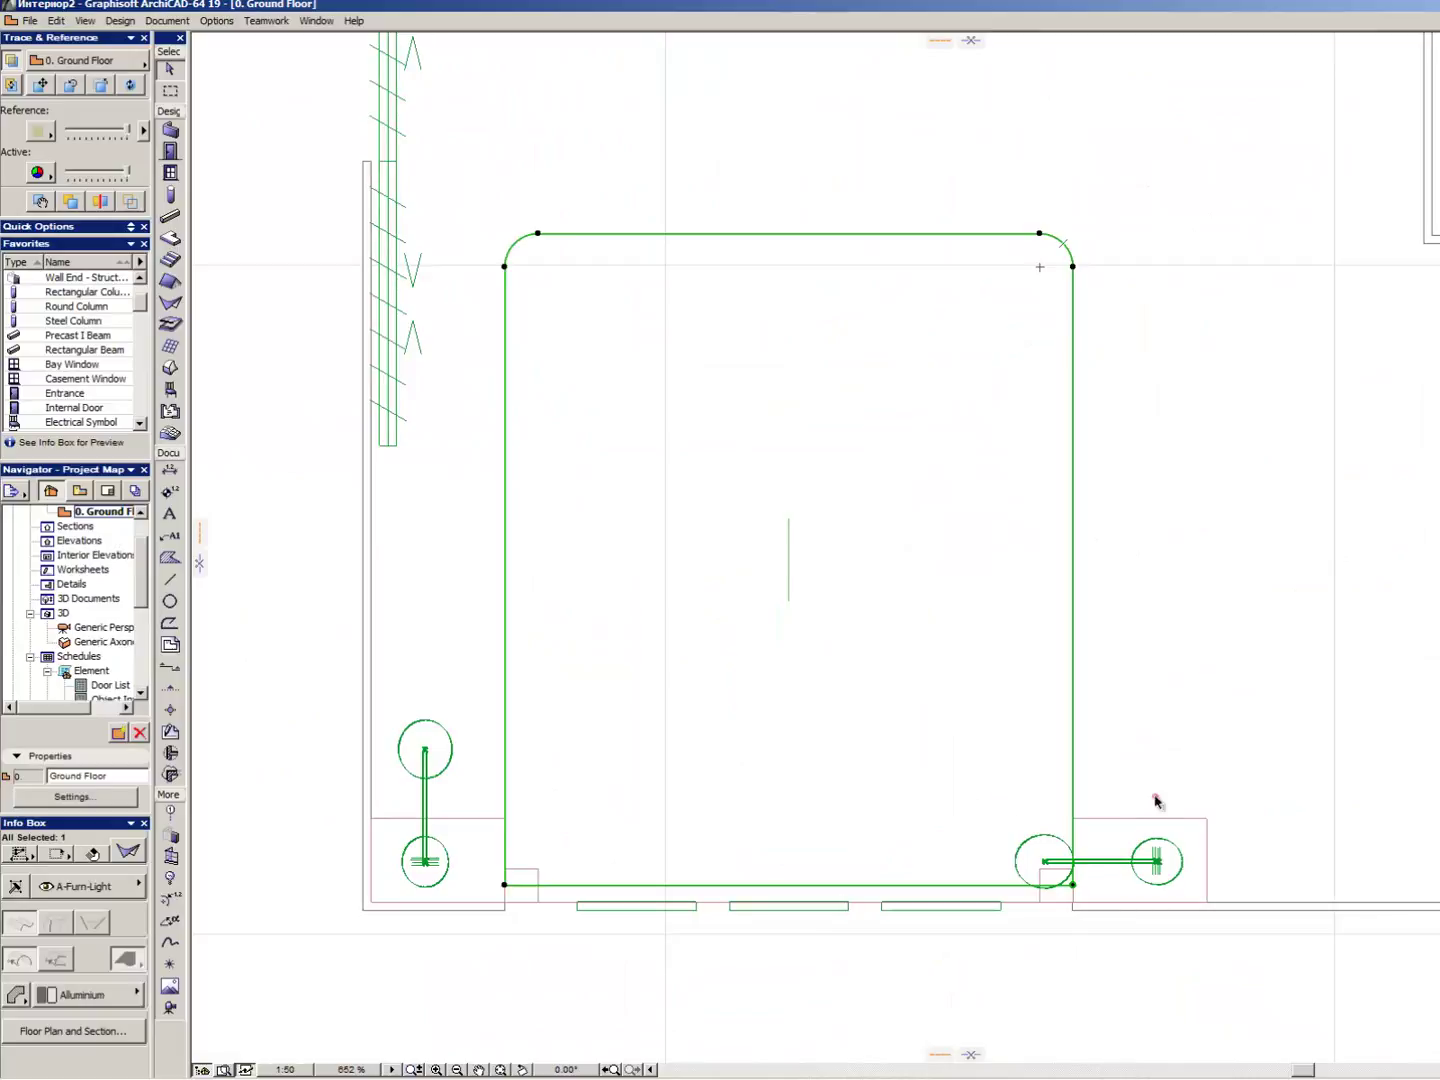
pyautogui.click(1228, 695)
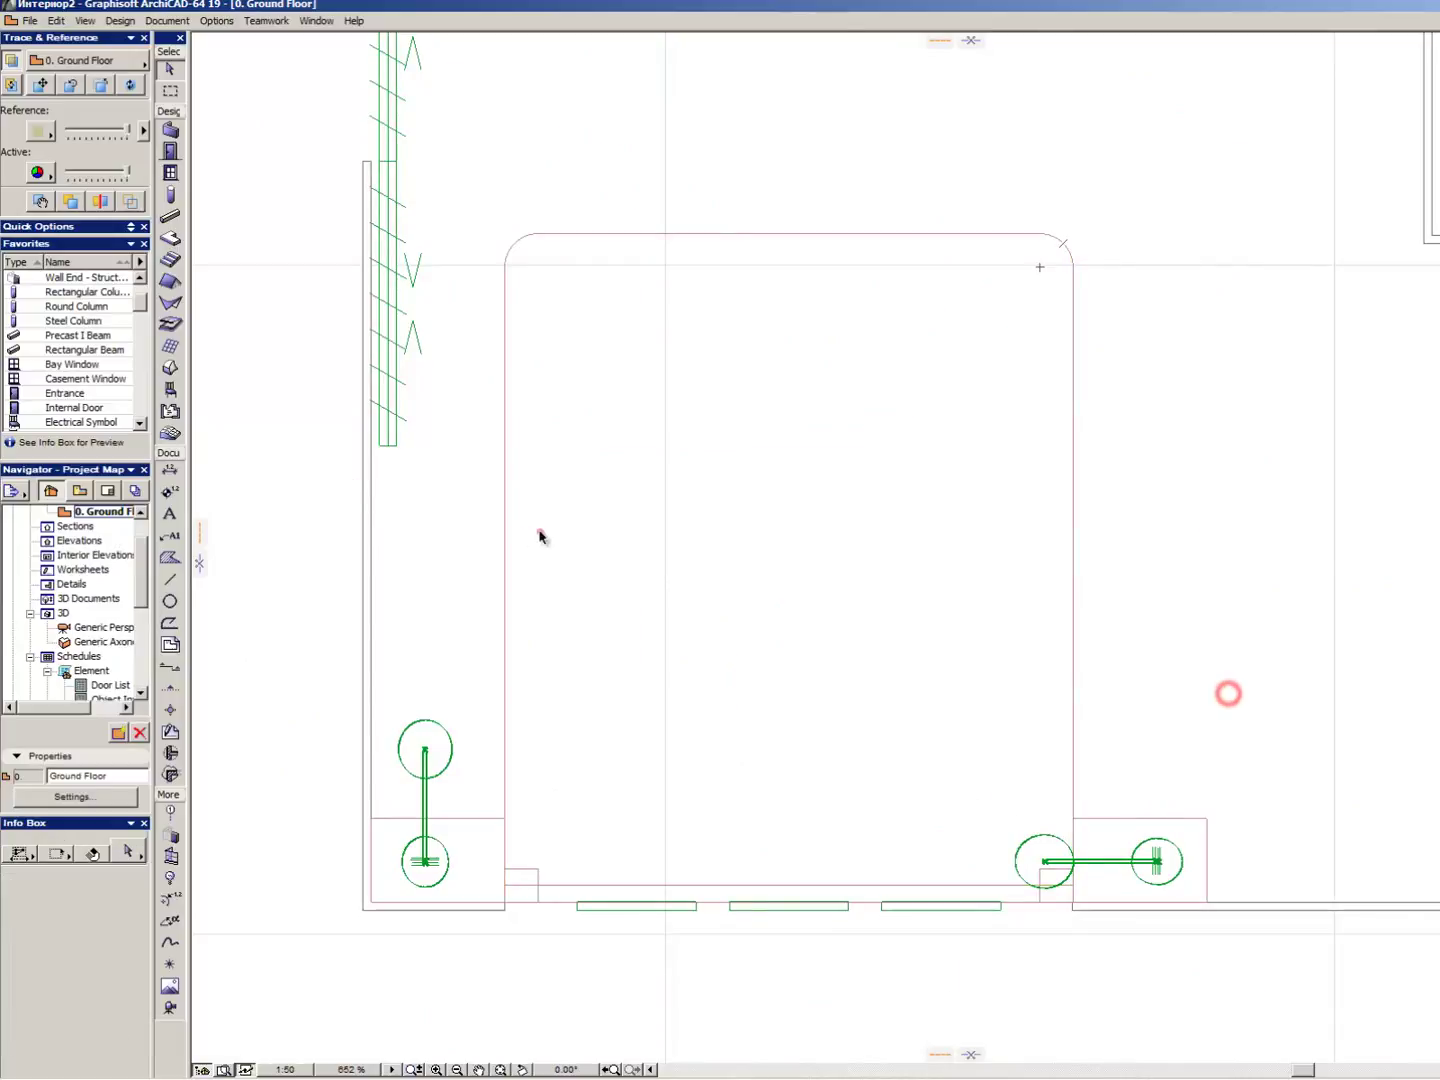
# - Draw a 150 × 195 rectangular slab on A-Furn-Light over the veil outline
pyautogui.click(174, 239)
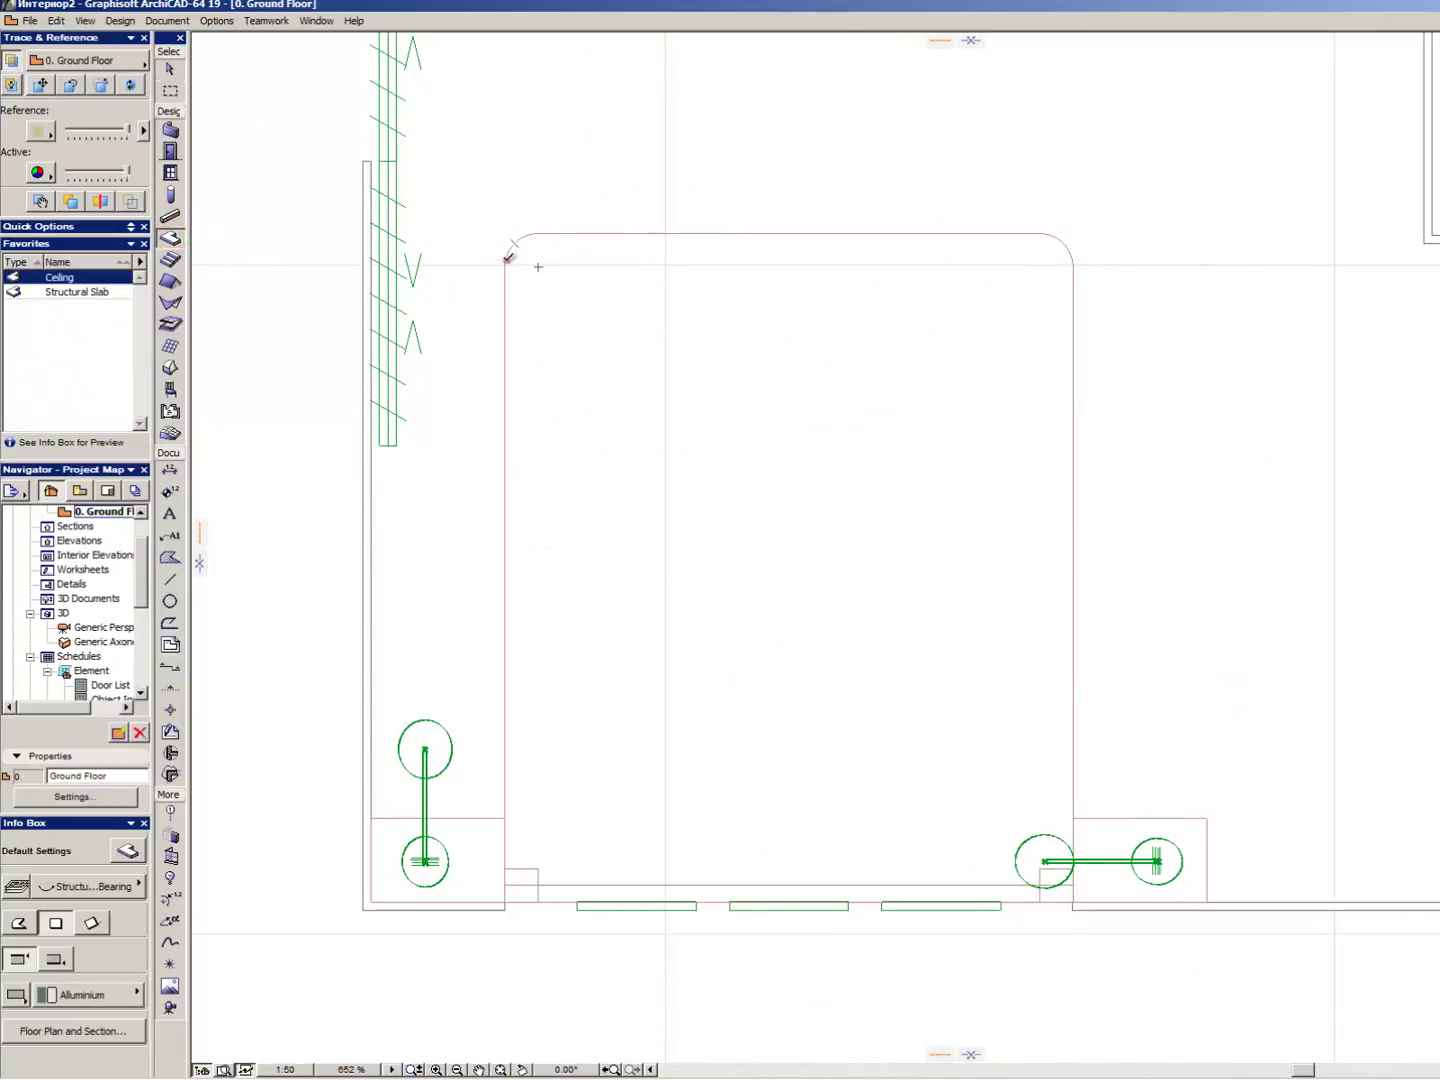
pyautogui.click(543, 234)
pyautogui.press('Escape')
pyautogui.click(117, 888)
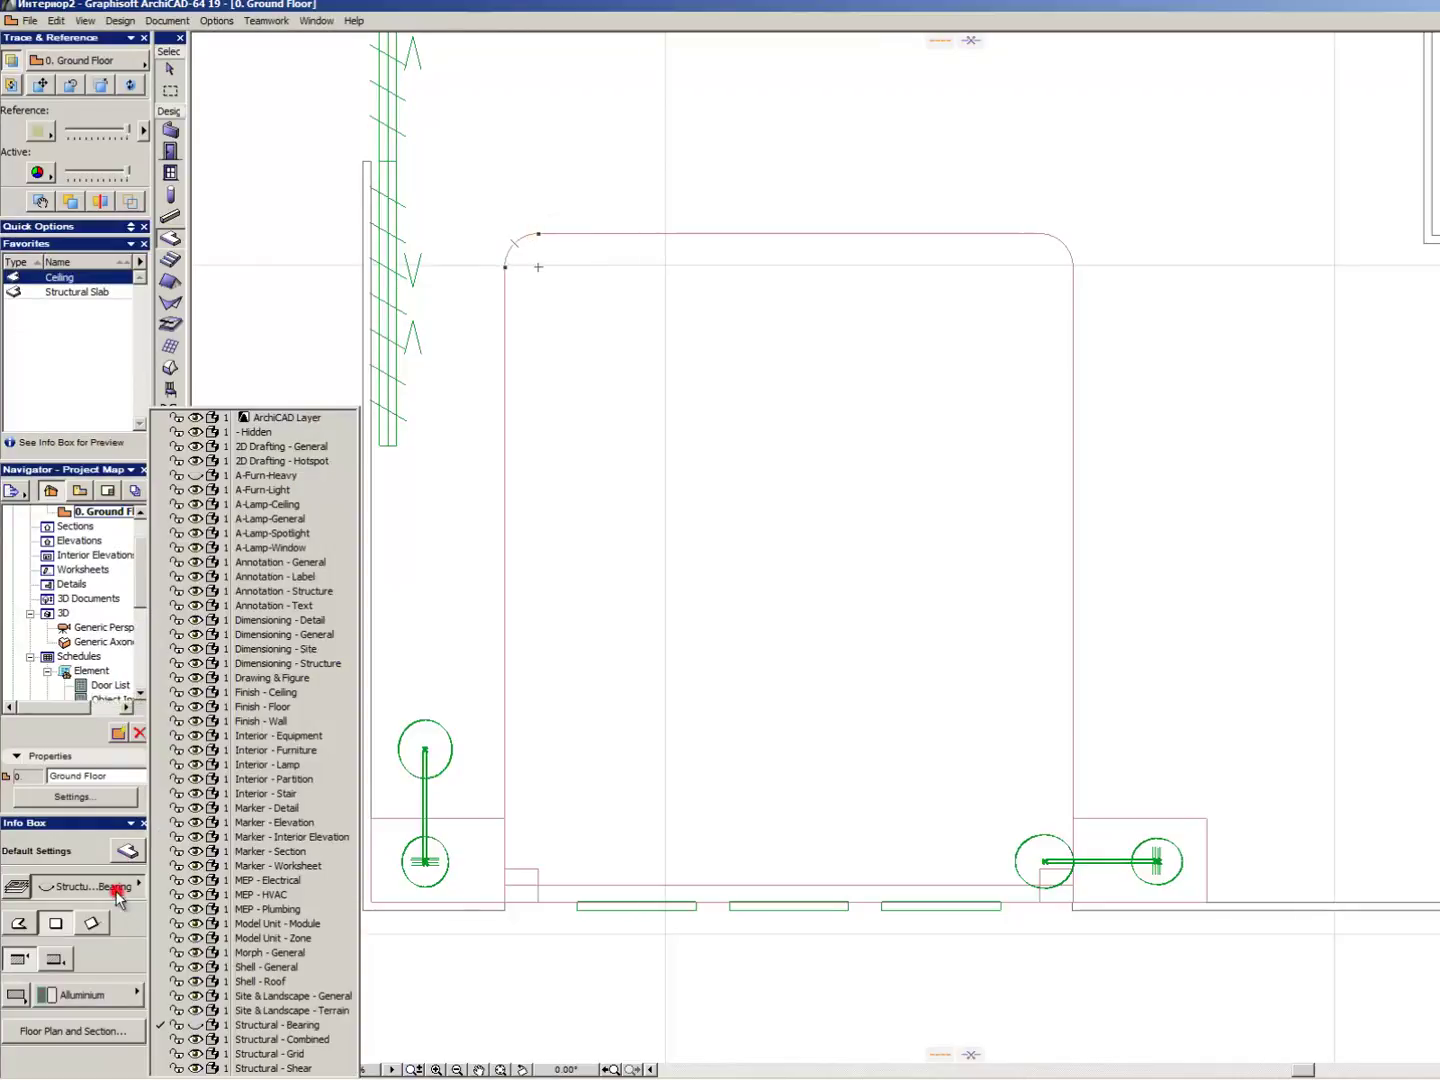
pyautogui.click(315, 490)
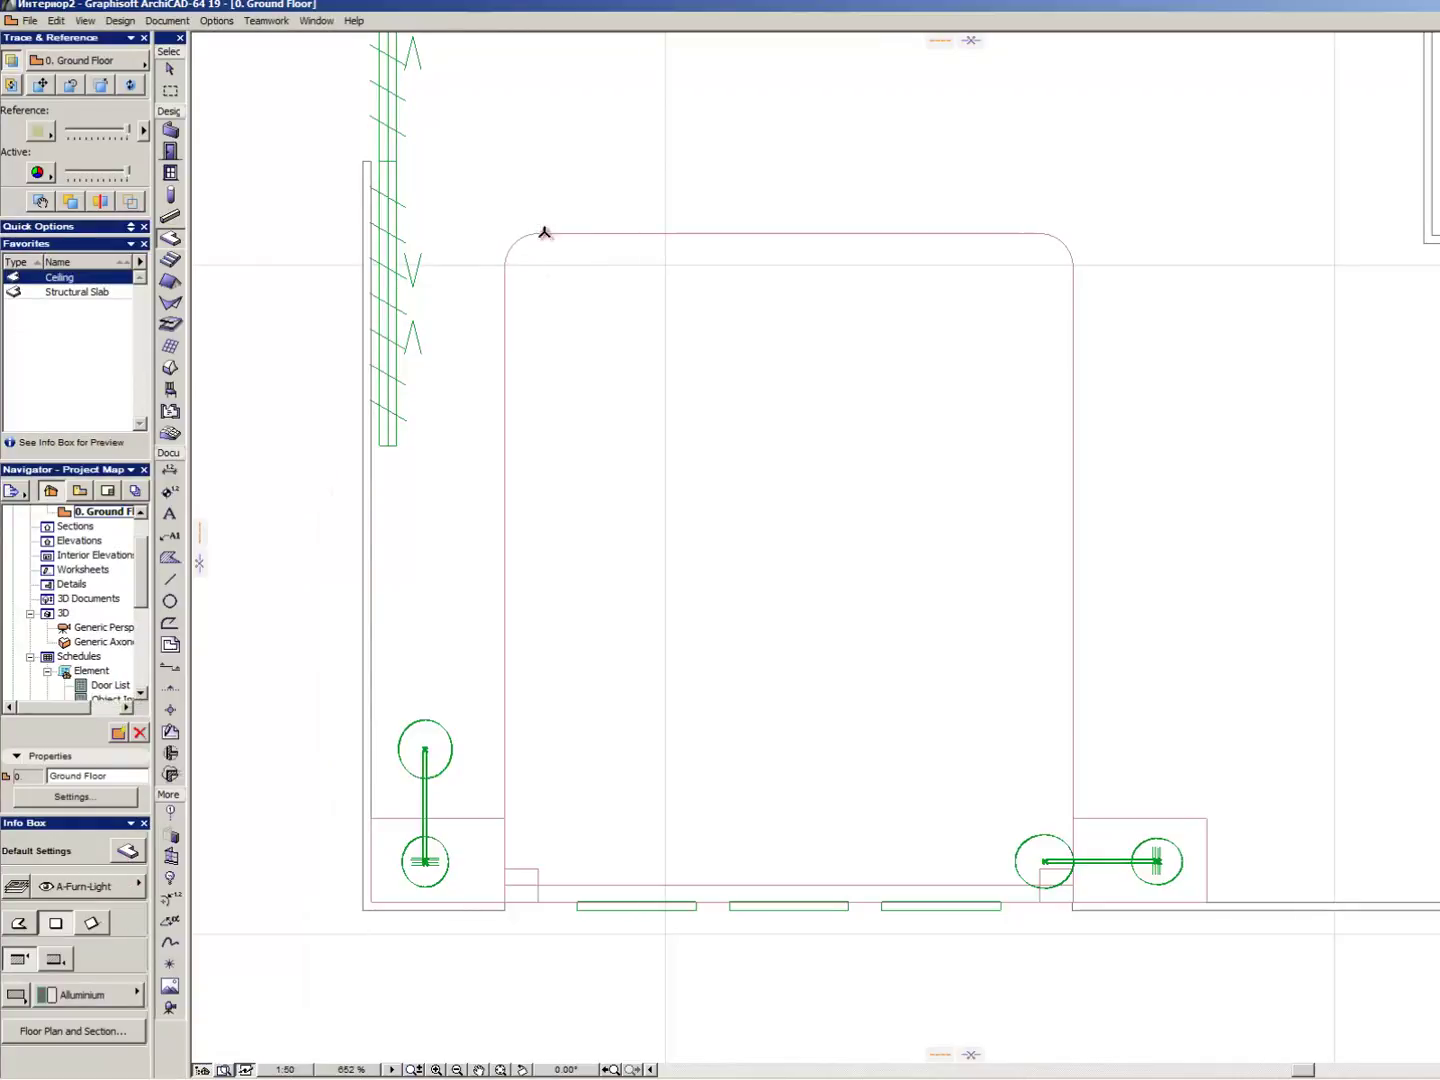
pyautogui.click(538, 233)
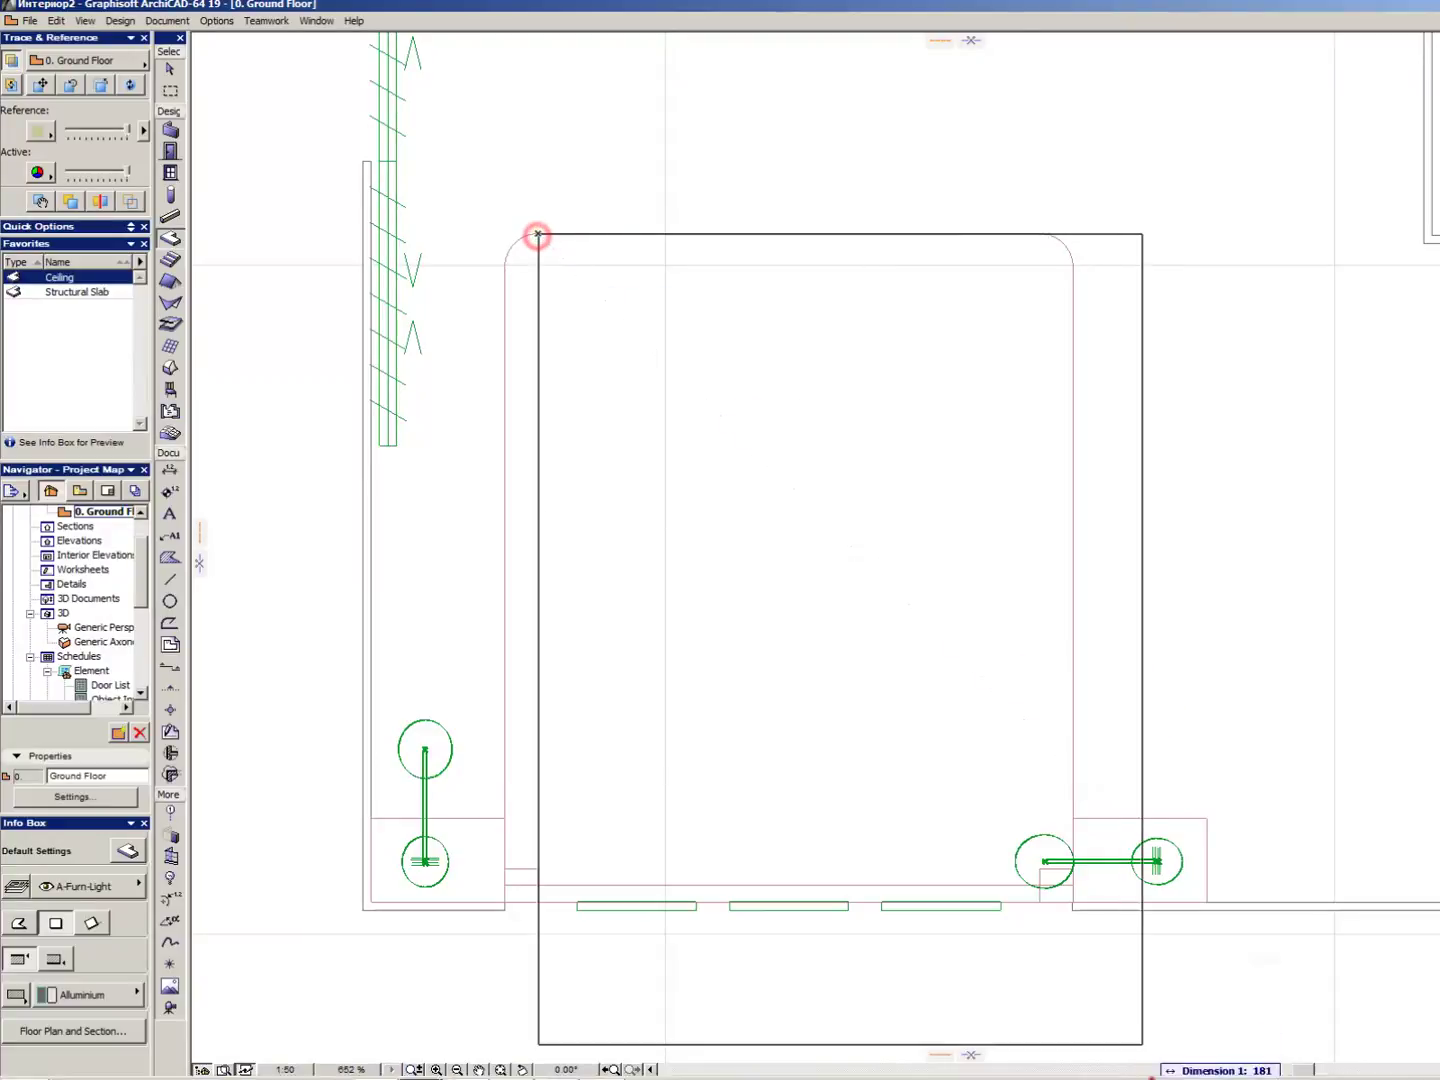
pyautogui.click(1040, 885)
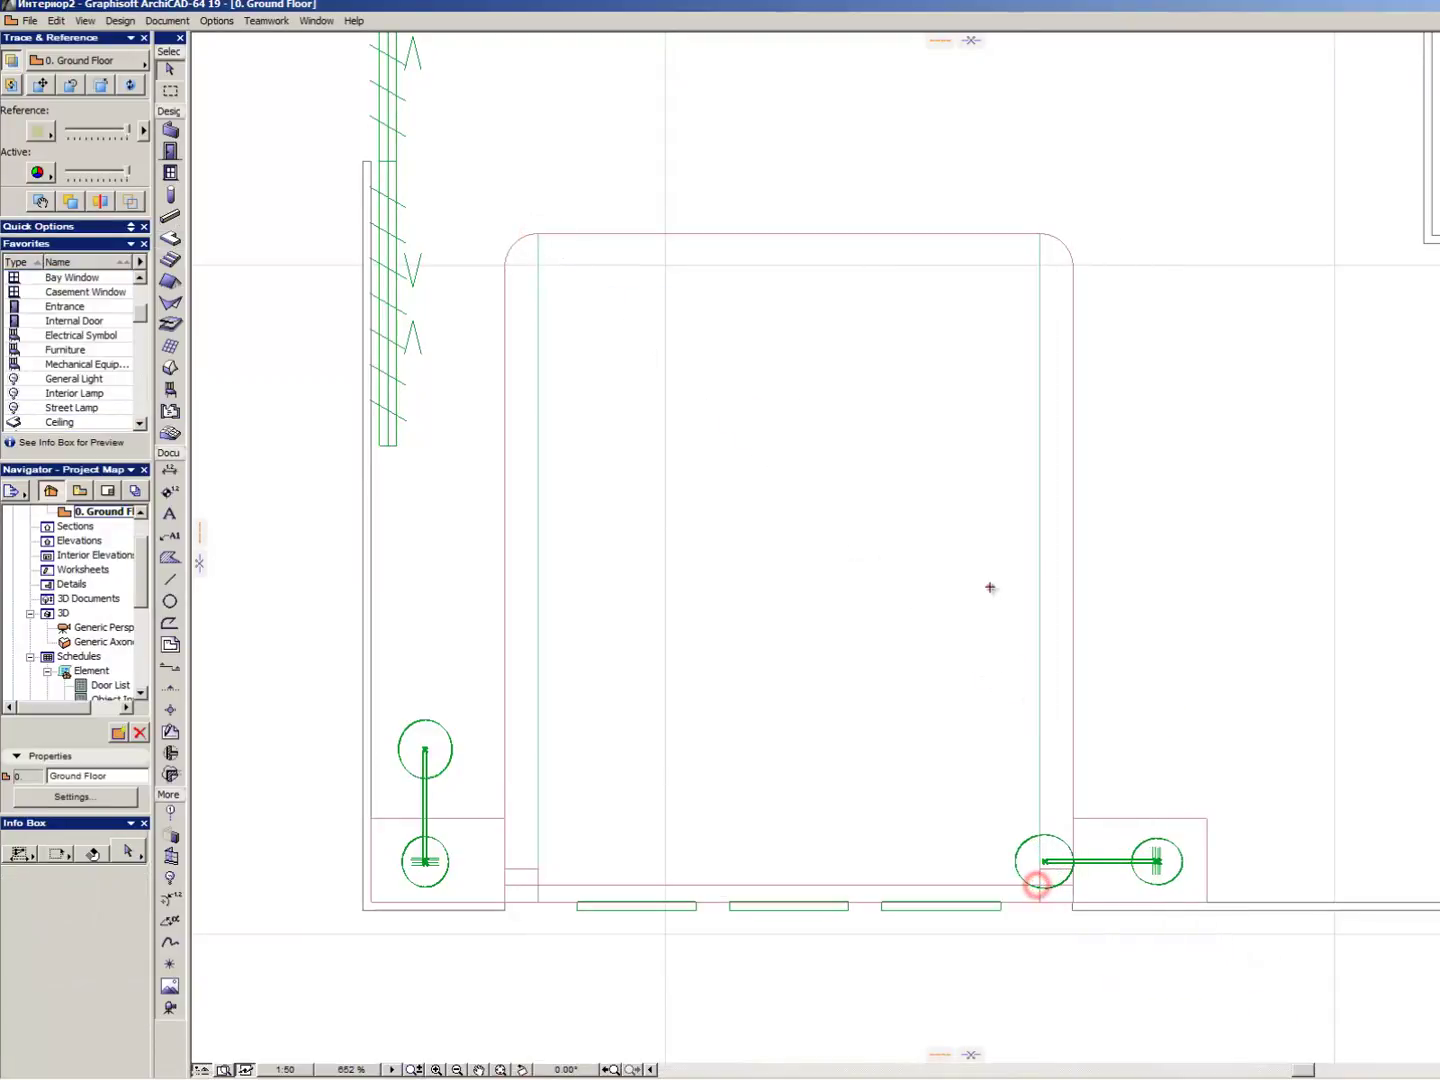
# - Offset the slab's right and left edges out to the outline's edges
pyautogui.click(1040, 549)
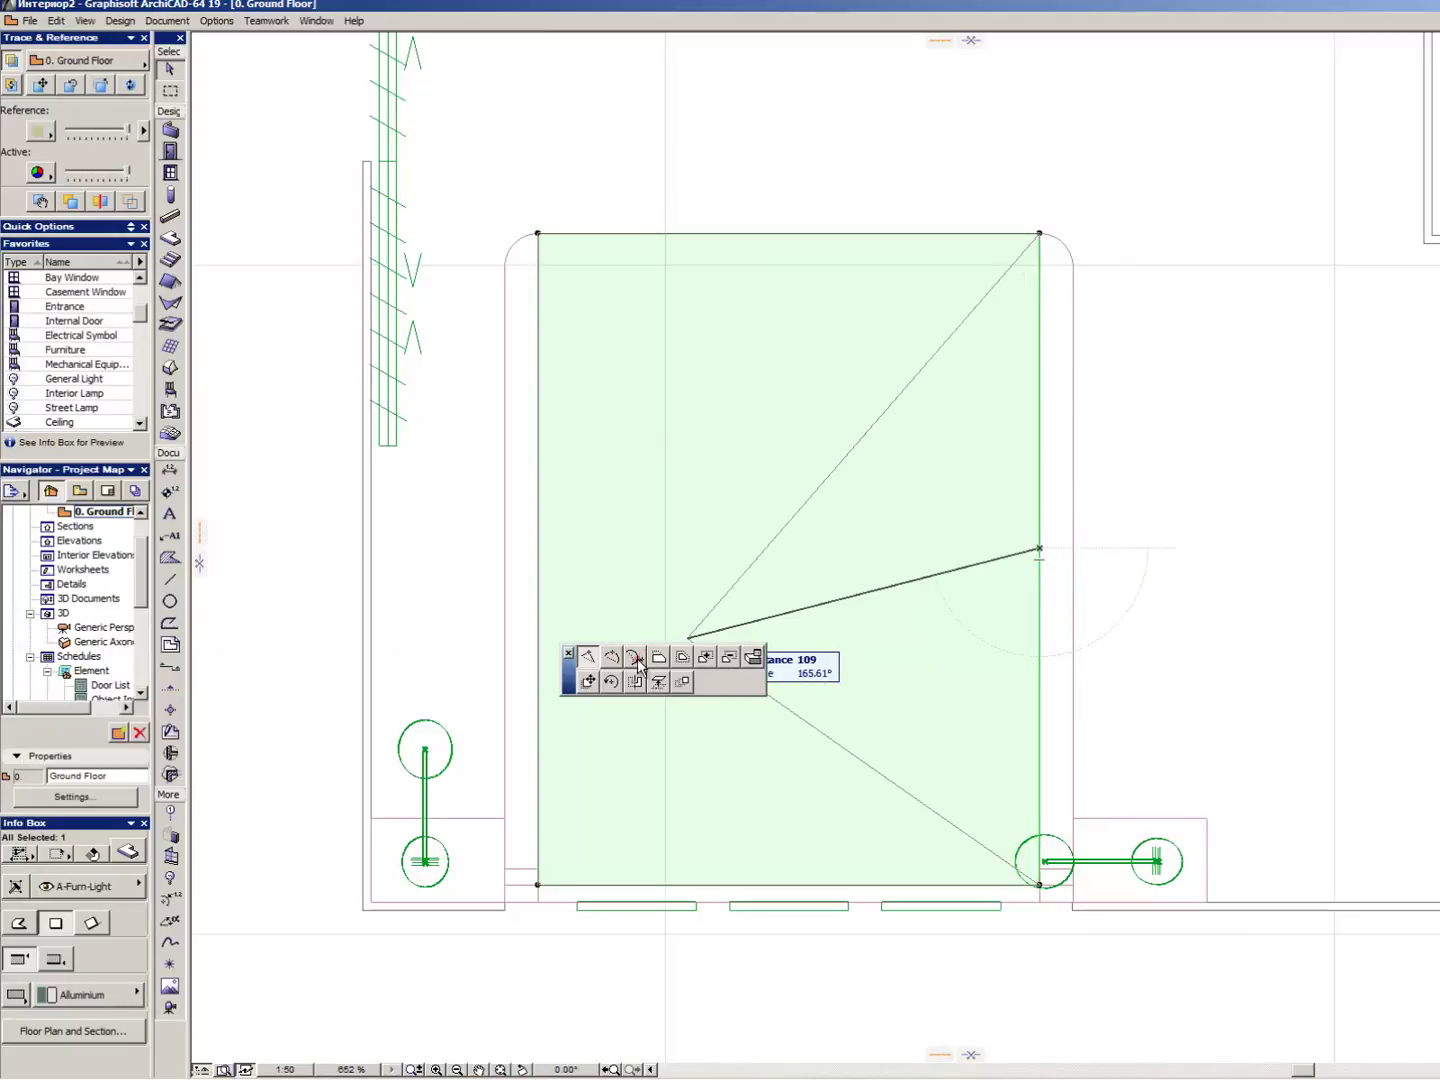
pyautogui.click(658, 656)
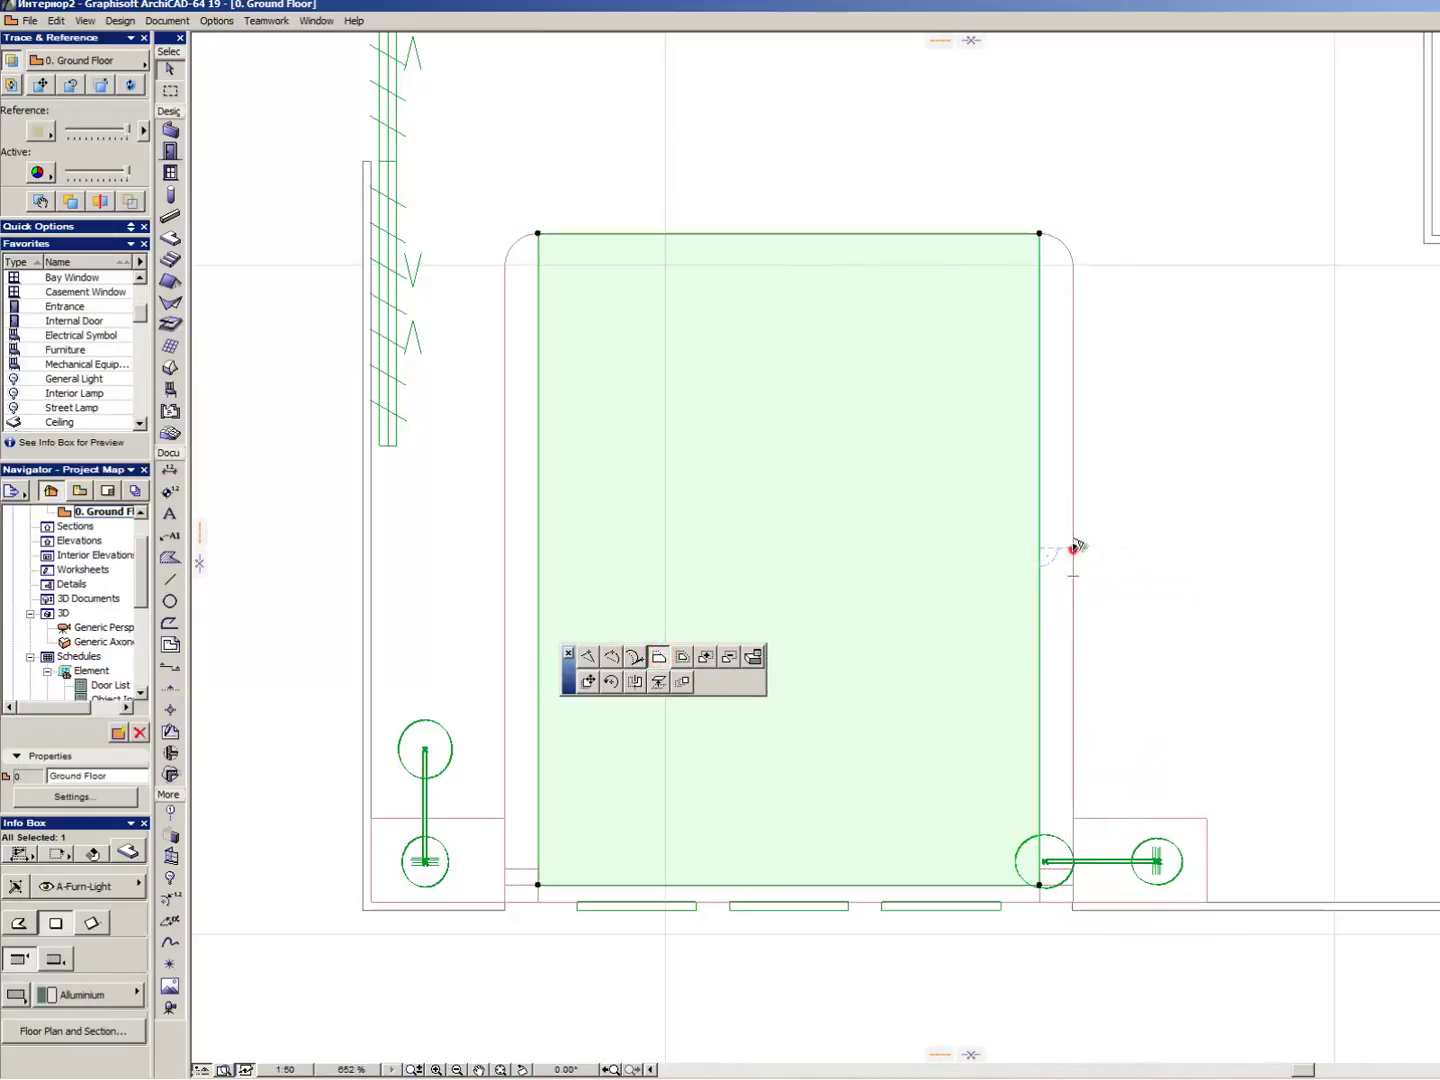
pyautogui.click(1075, 551)
pyautogui.click(538, 553)
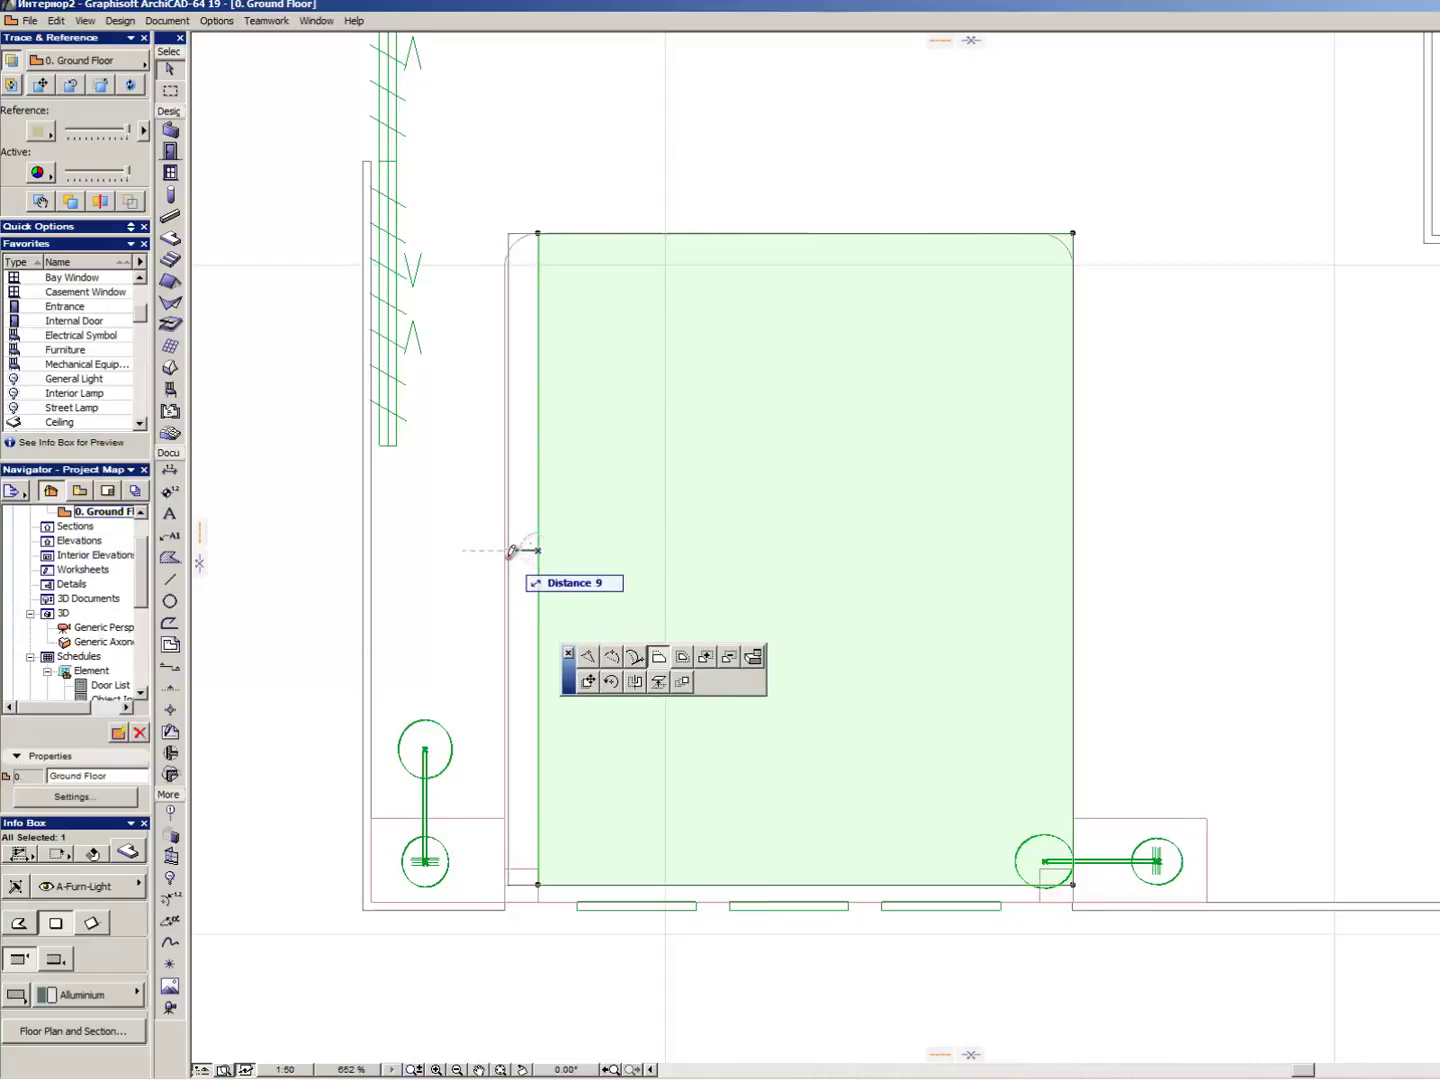
pyautogui.click(504, 554)
# - Fillet the slab's top-right corner with a radius of 5
pyautogui.scroll(3, 530, 900)
pyautogui.scroll(-5, 600, 869)
pyautogui.scroll(6, 599, 385)
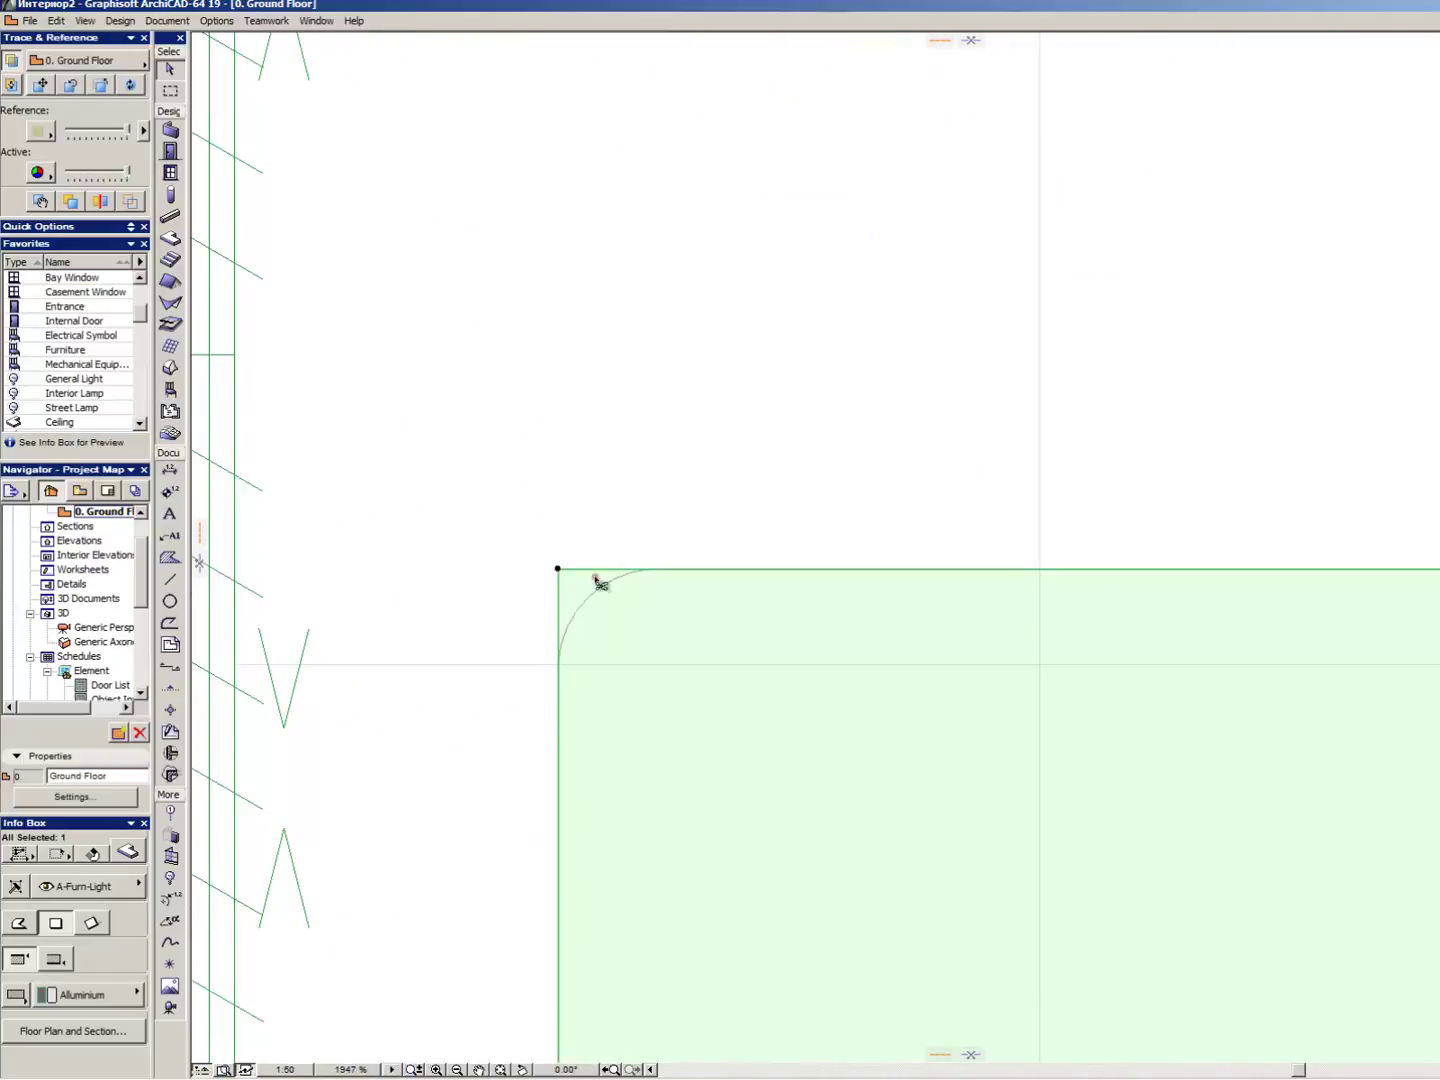
pyautogui.scroll(2, 583, 571)
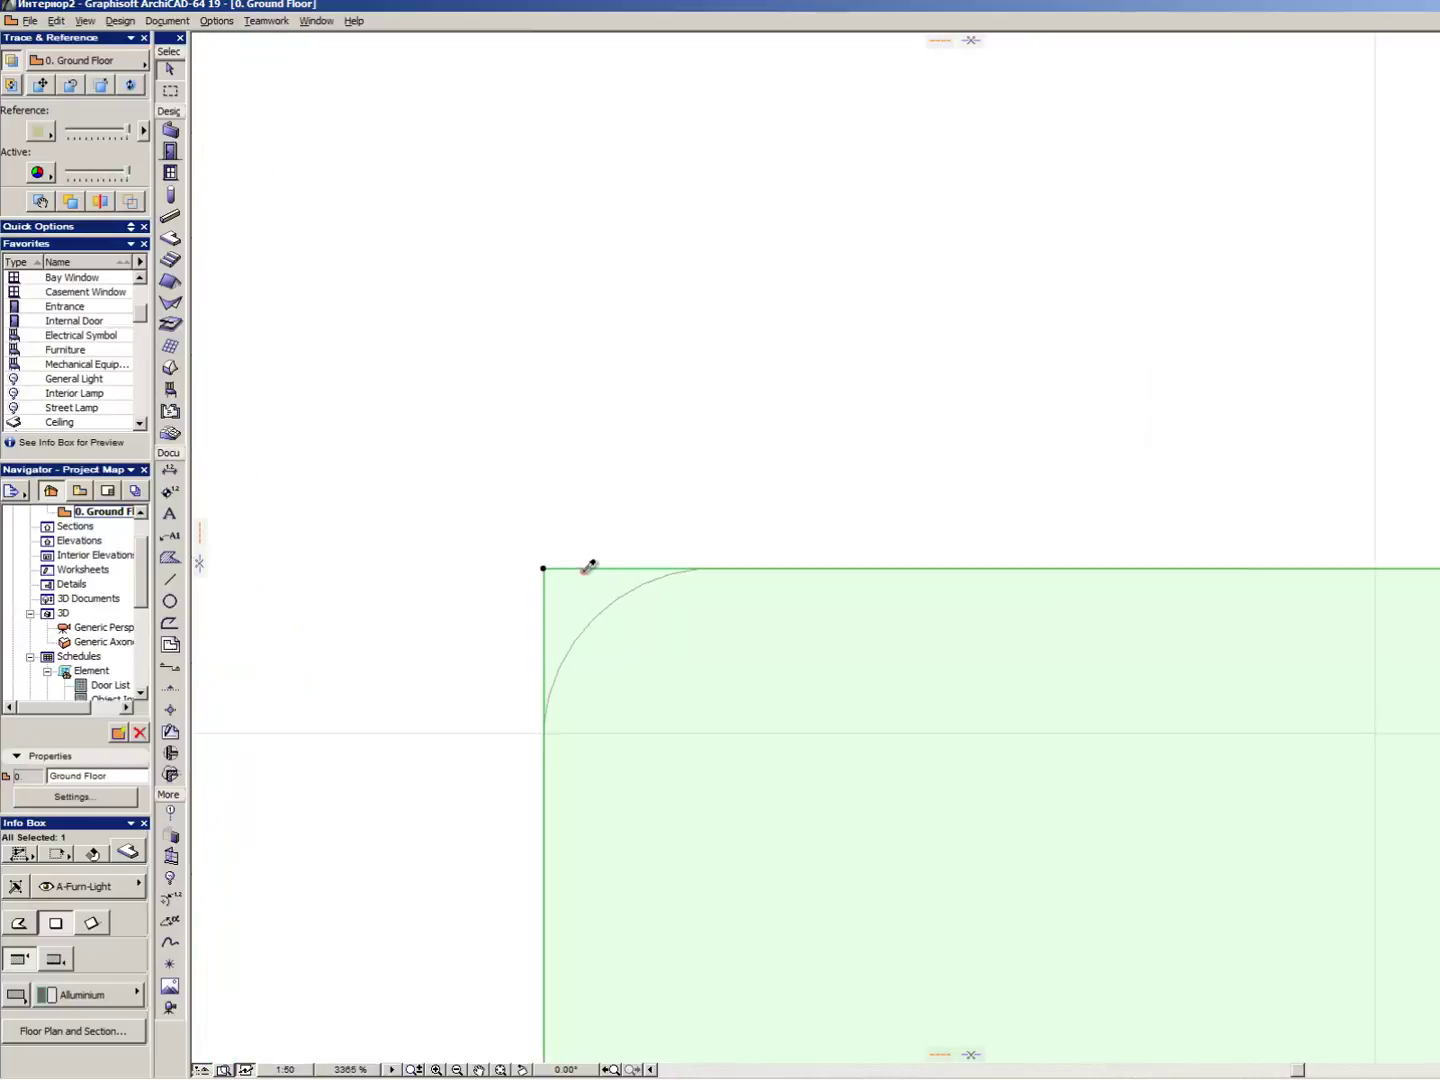
pyautogui.click(589, 568)
pyautogui.scroll(-2, 464, 598)
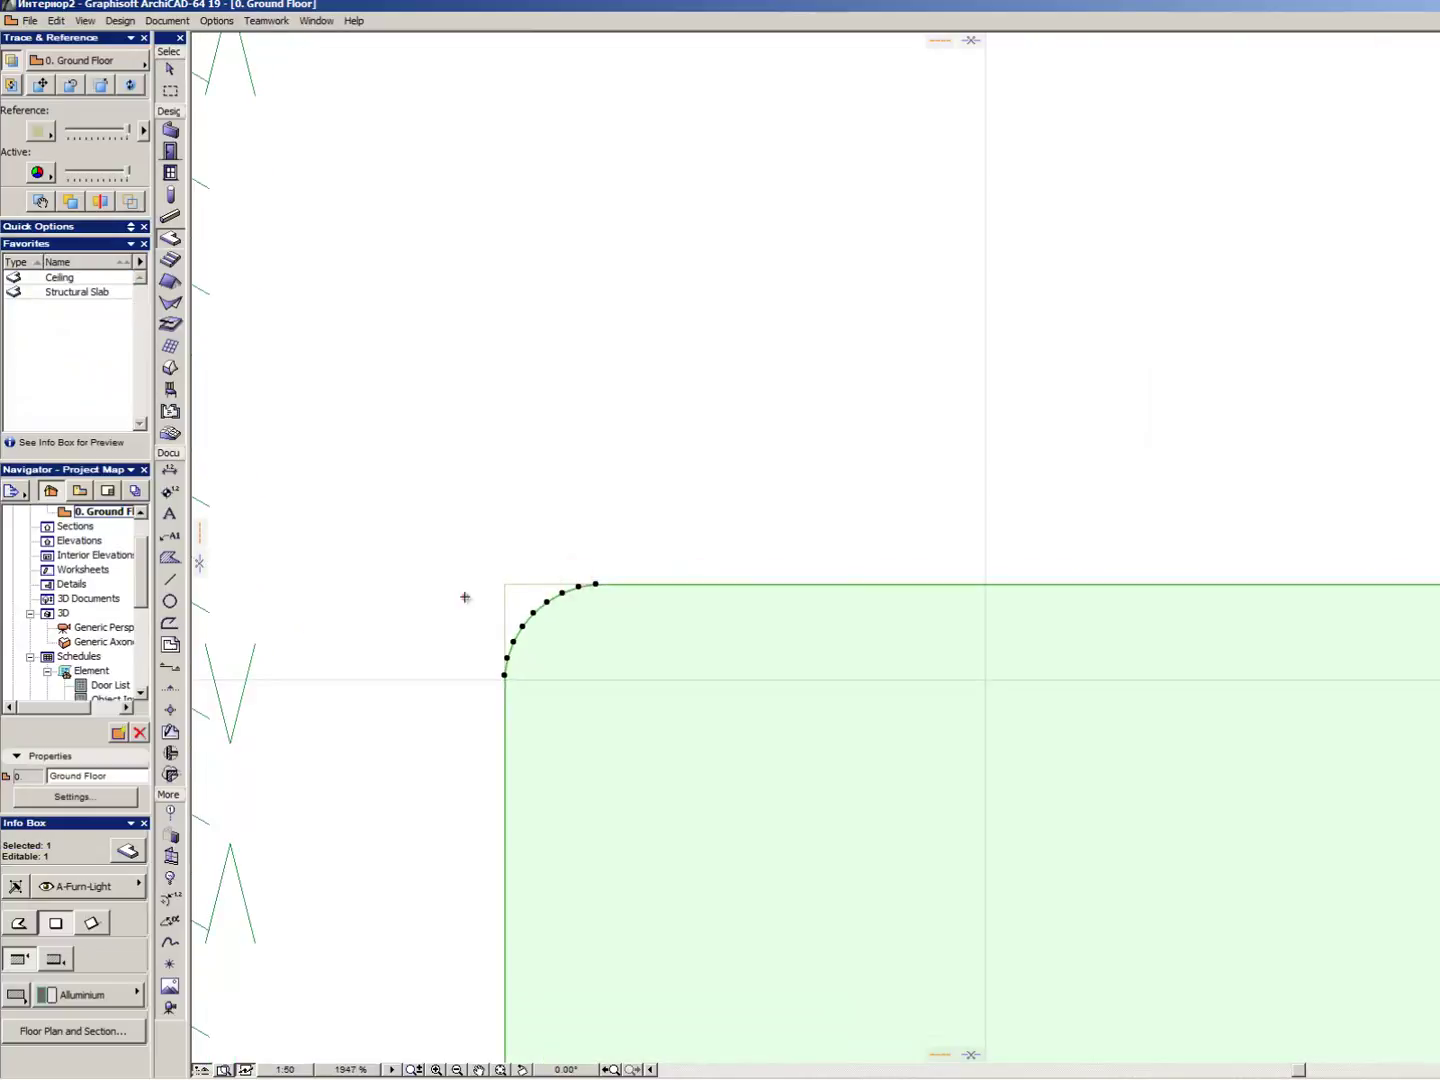
pyautogui.click(531, 547)
pyautogui.scroll(-2, 1003, 653)
pyautogui.scroll(2, 1315, 617)
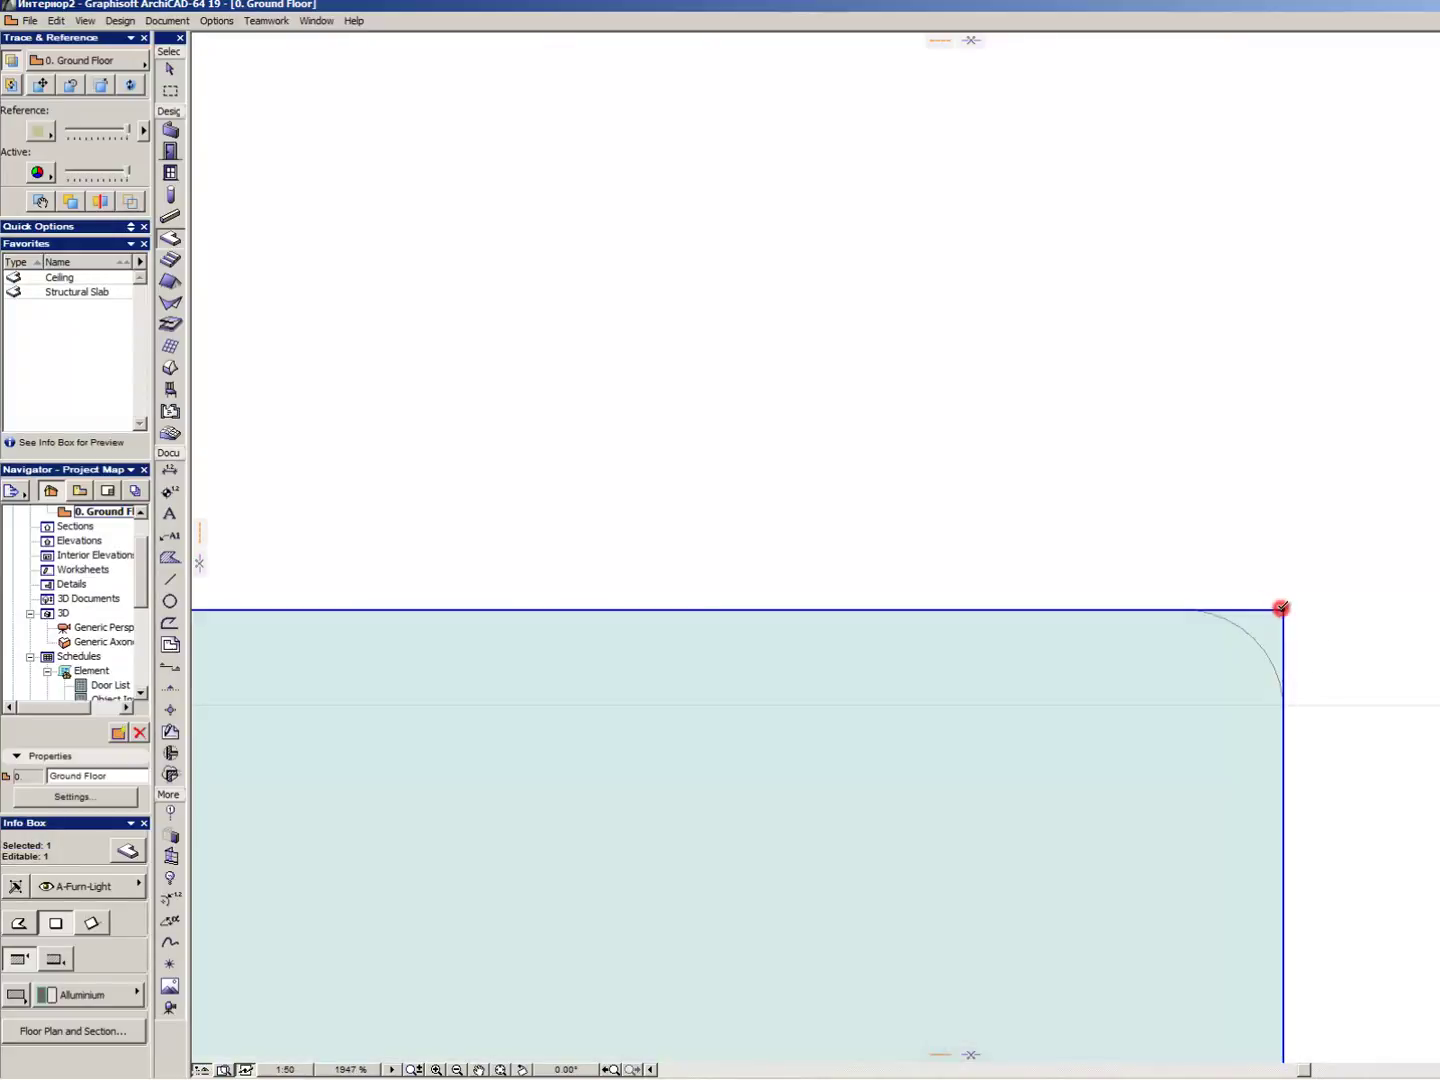
pyautogui.click(1282, 608)
pyautogui.click(1282, 608)
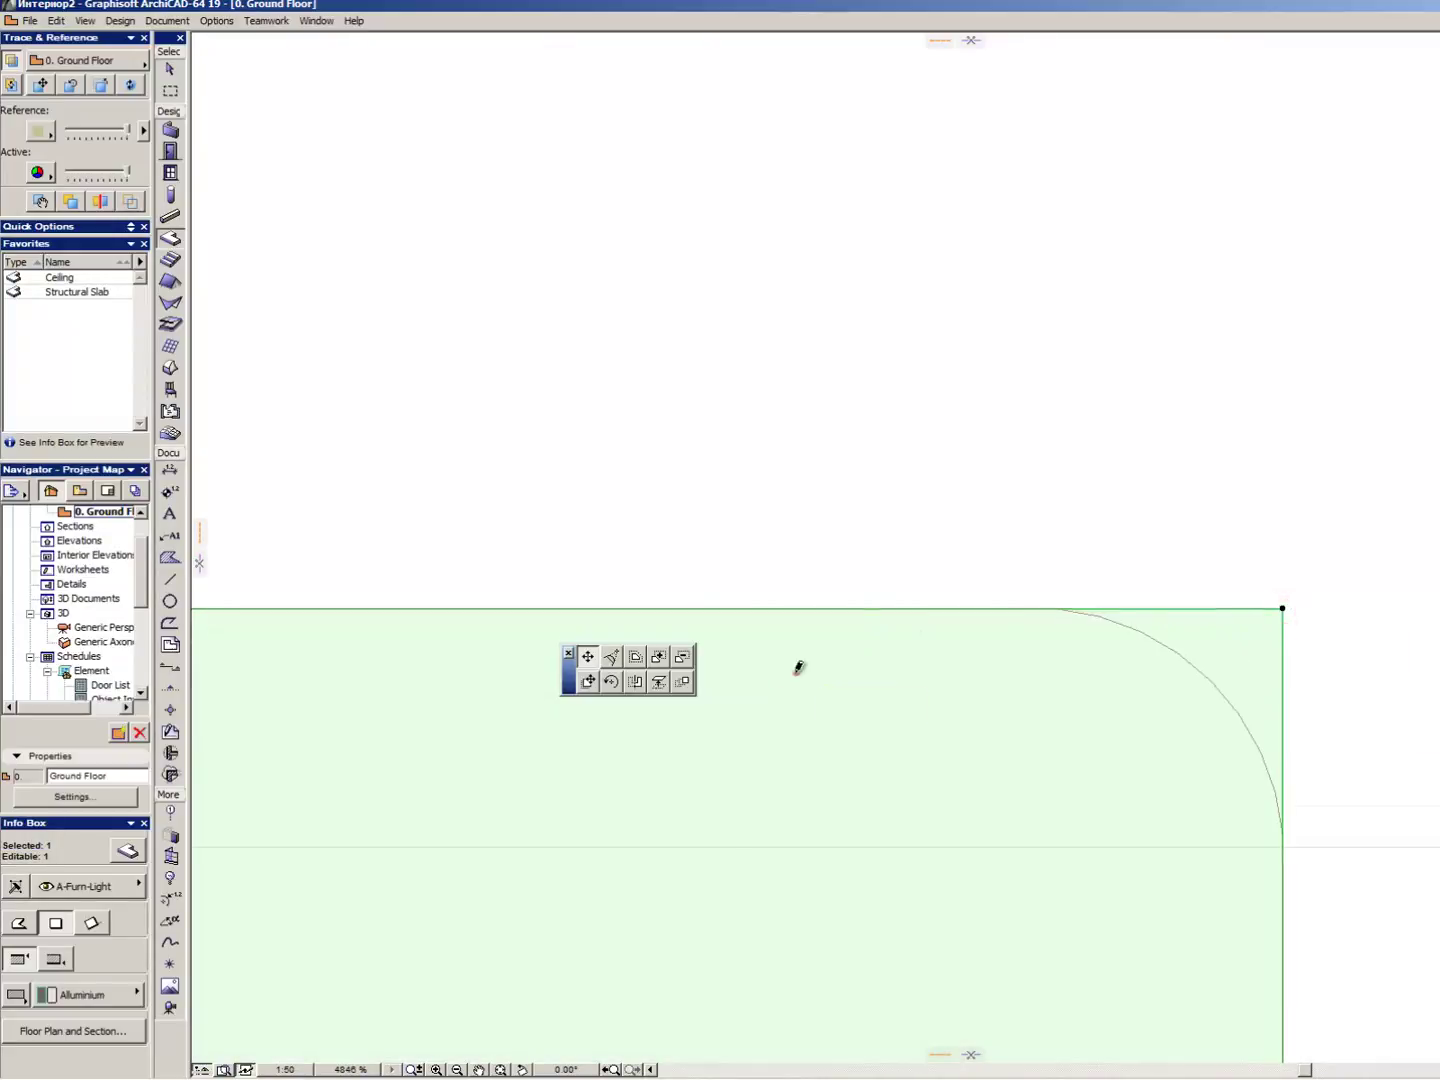
pyautogui.scroll(3, 1283, 607)
pyautogui.click(614, 655)
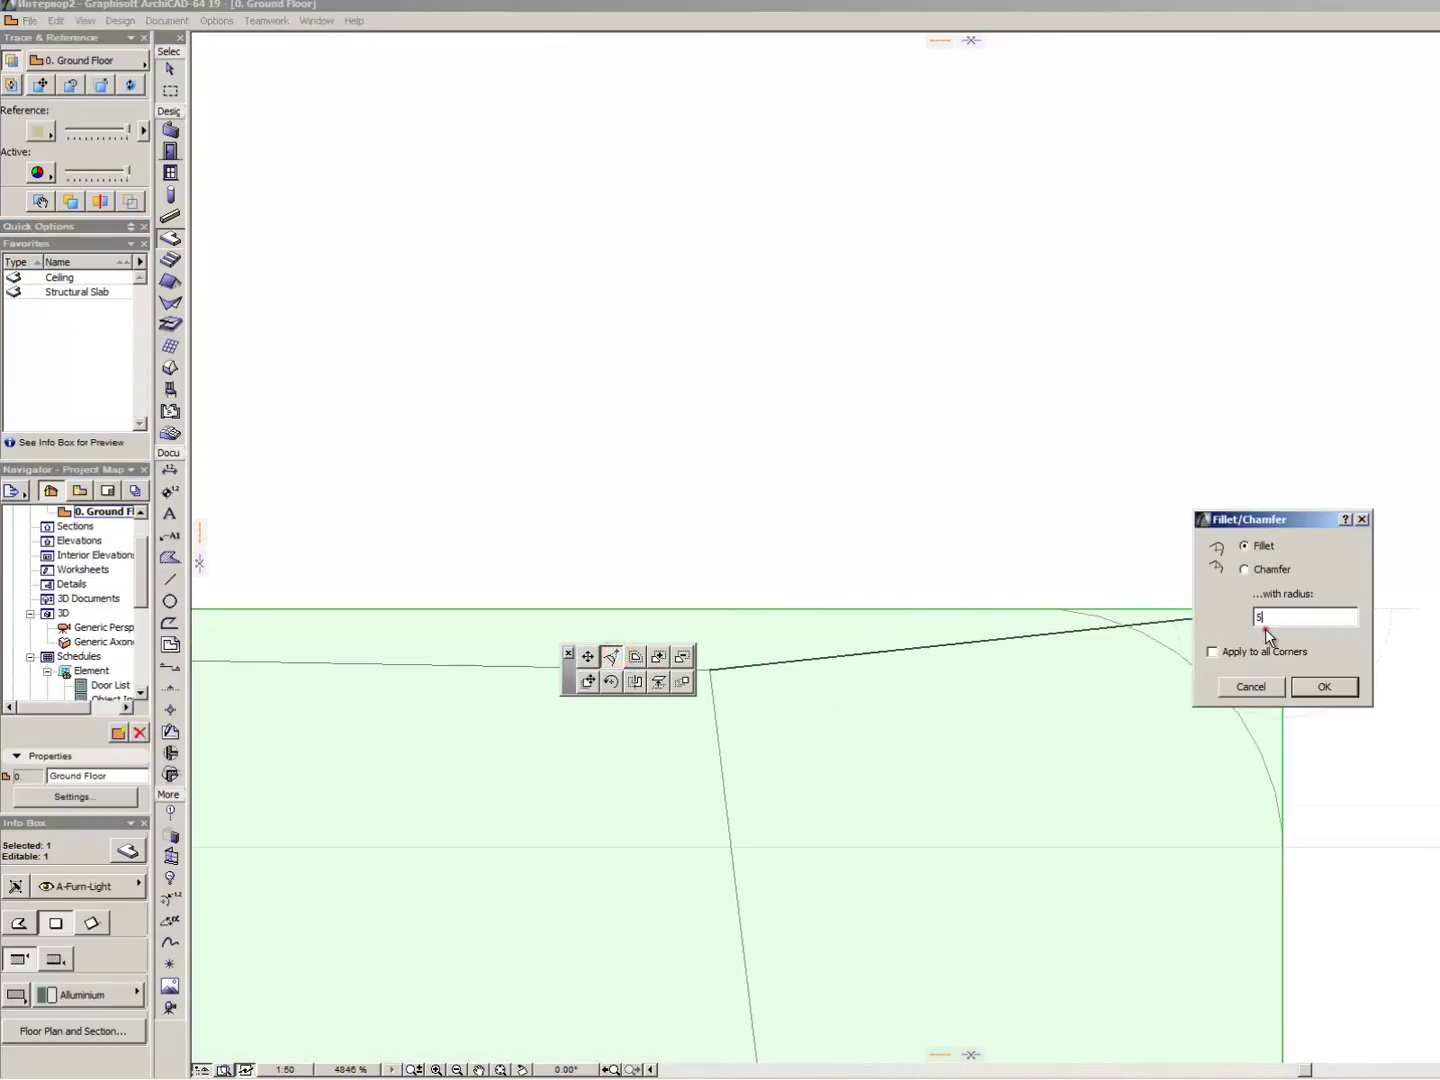
pyautogui.write('5')
pyautogui.press('Return')
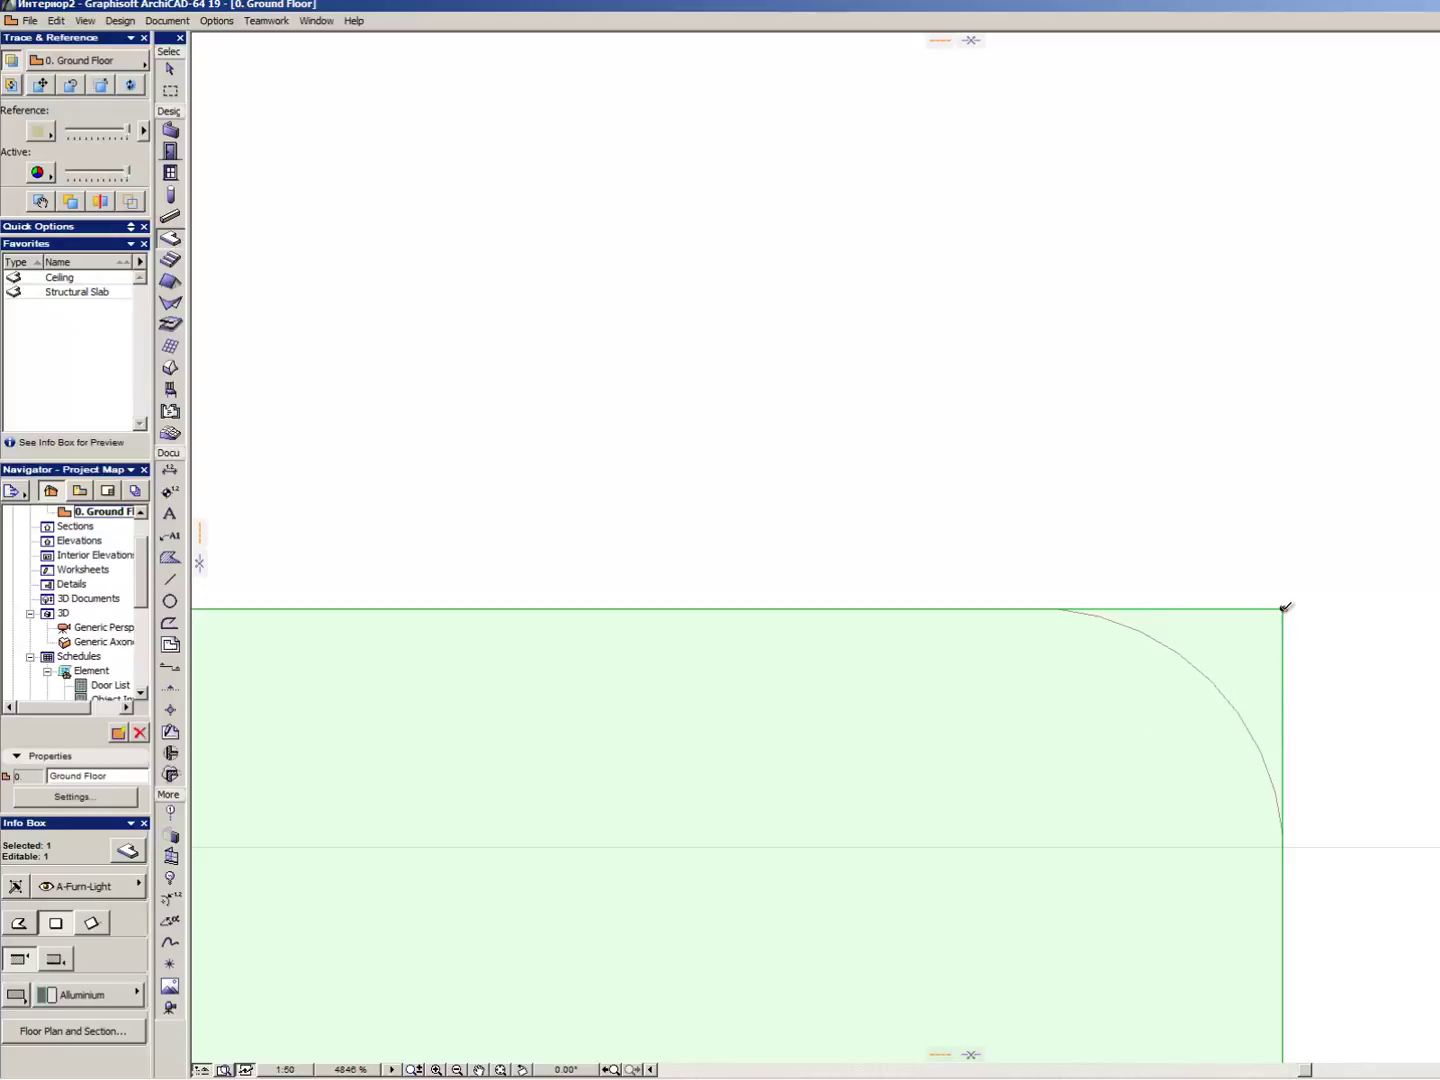
# - Re-fillet the same top-right corner with a radius of 10
pyautogui.click(1282, 607)
pyautogui.click(615, 656)
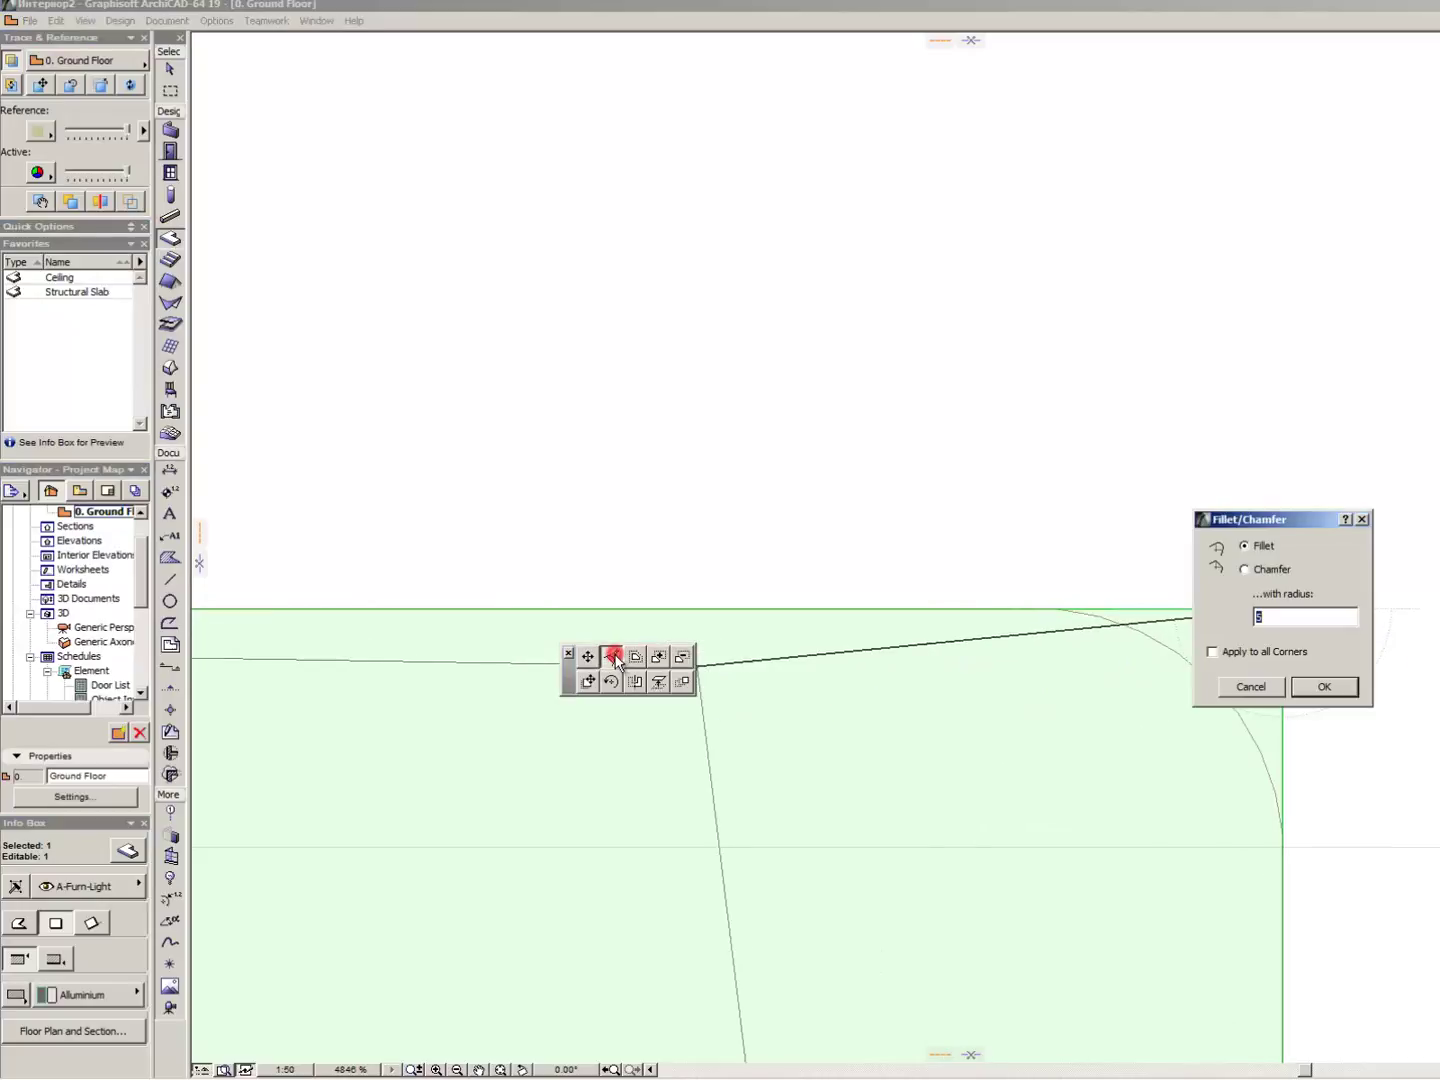
pyautogui.press('Return')
pyautogui.scroll(5, 910, 672)
pyautogui.scroll(-8, 1130, 575)
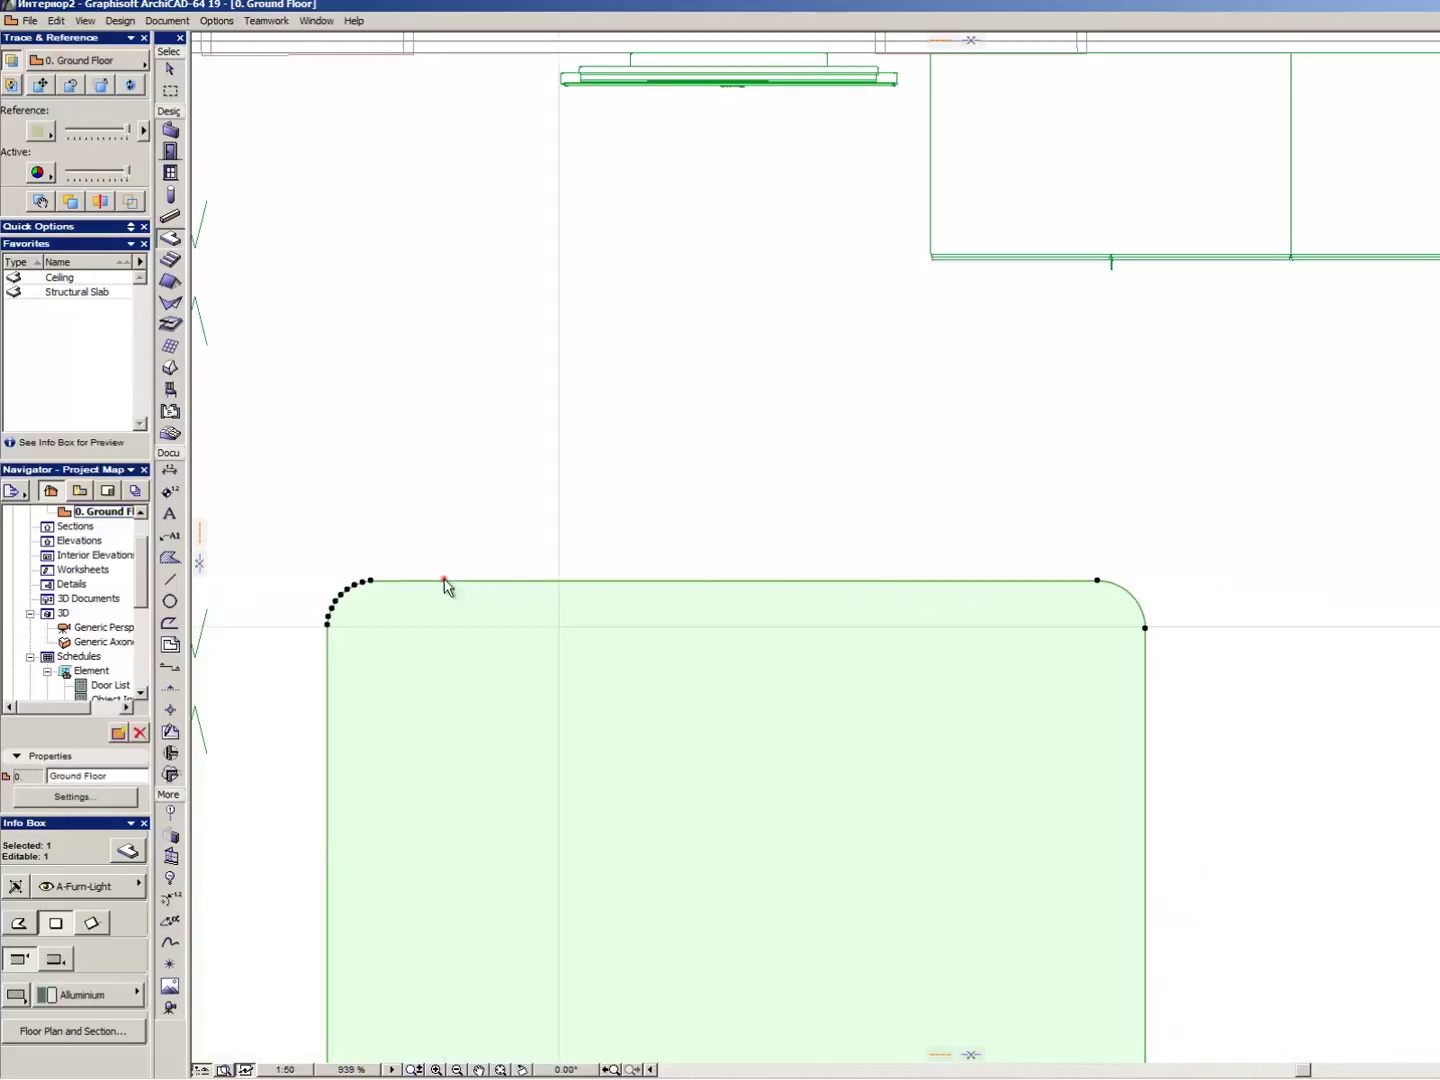
pyautogui.scroll(3, 348, 605)
pyautogui.scroll(-2, 348, 606)
pyautogui.press('Escape')
pyautogui.press('Escape')
pyautogui.scroll(-4, 482, 485)
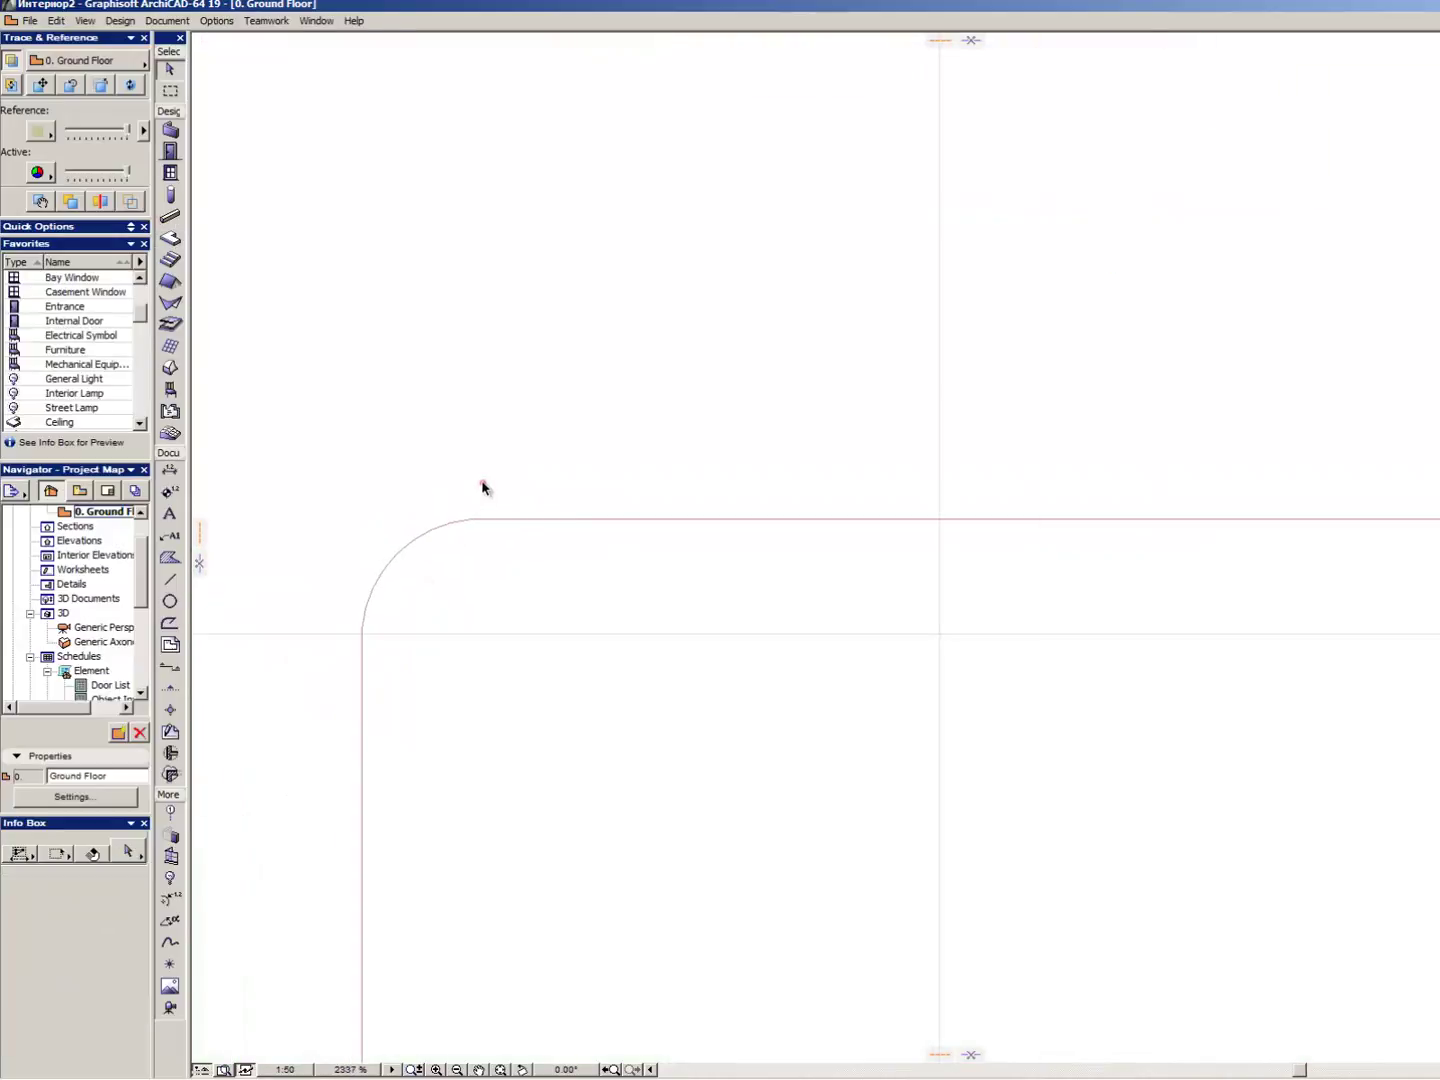
pyautogui.click(1044, 624)
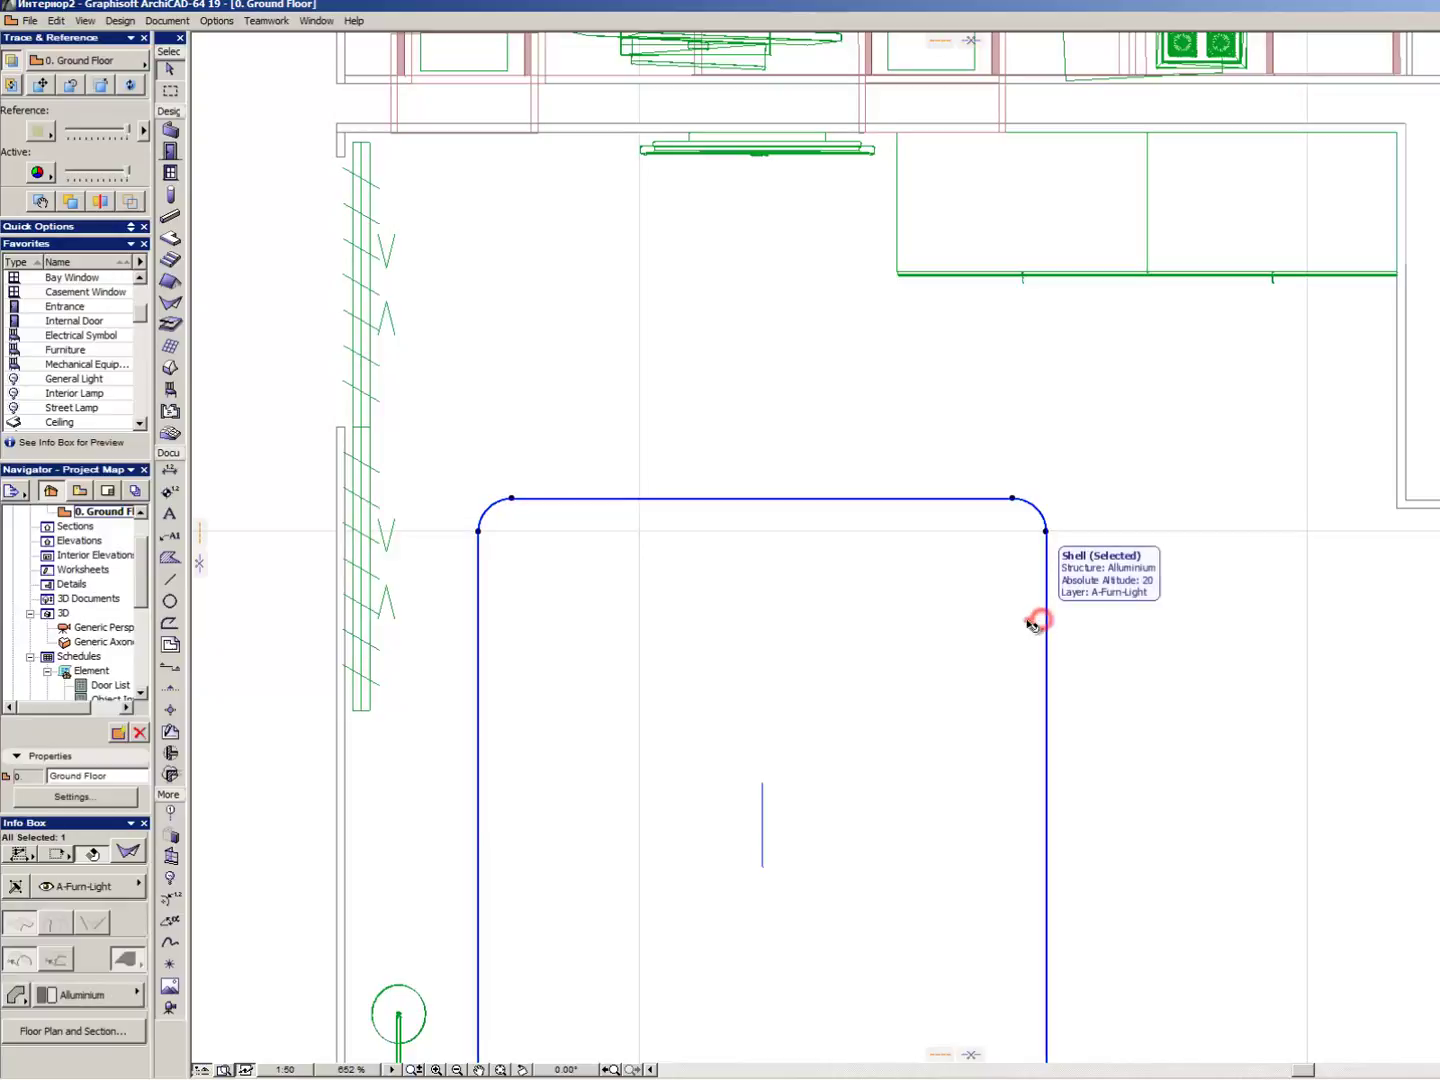
pyautogui.scroll(-2, 740, 604)
pyautogui.press('Escape')
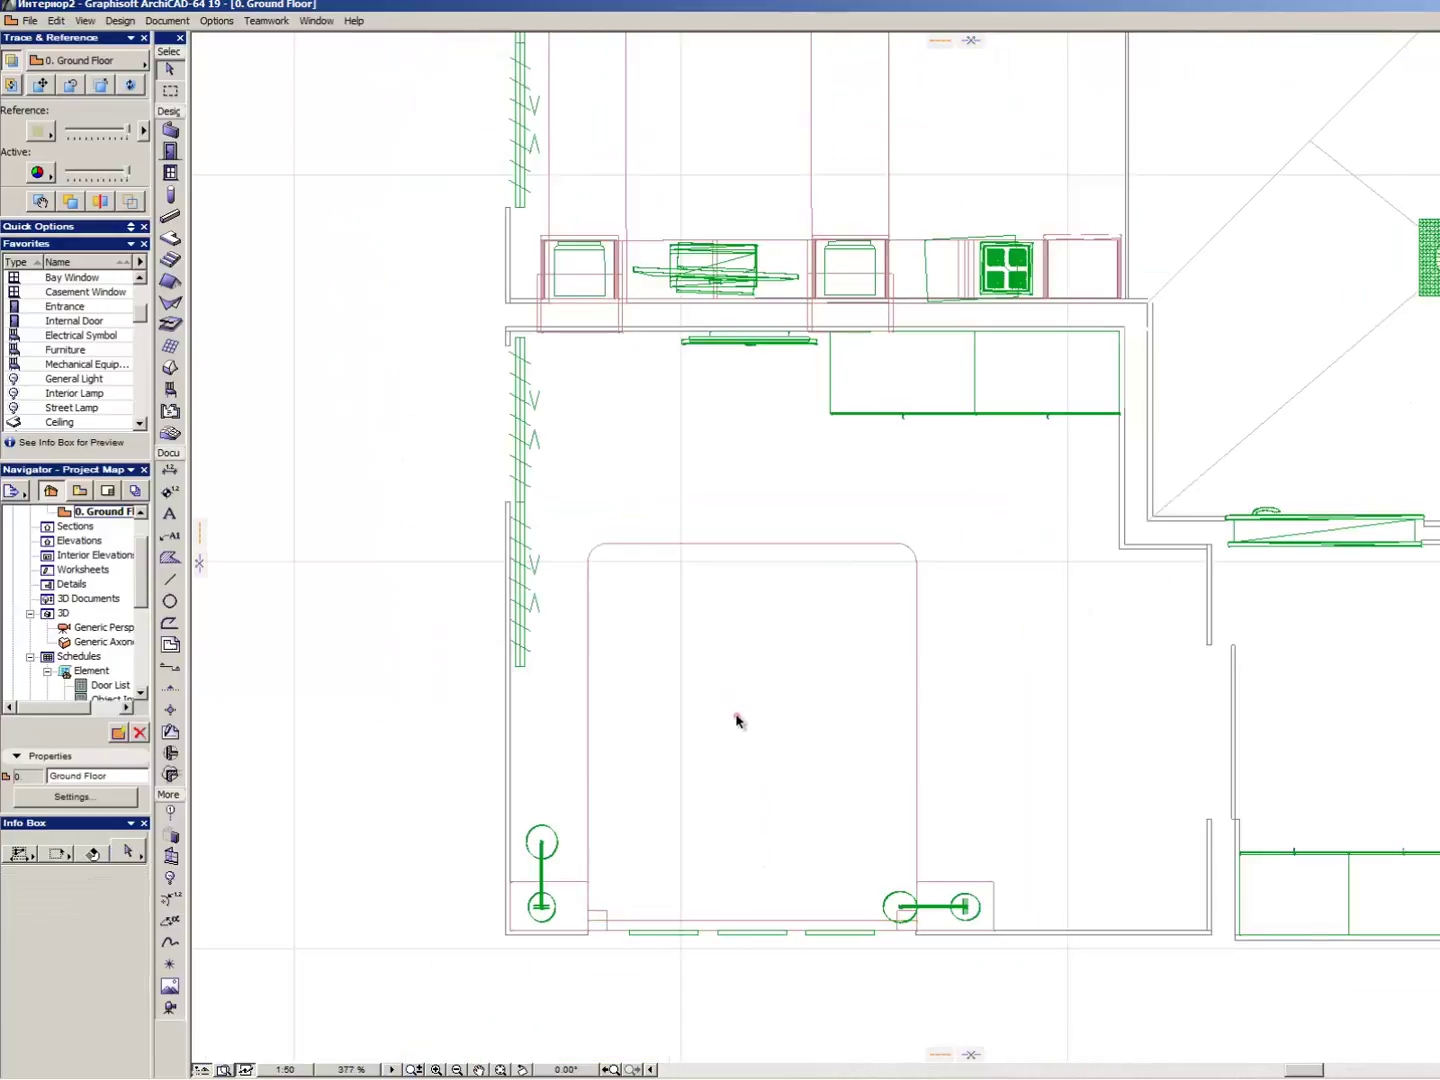
pyautogui.click(736, 719)
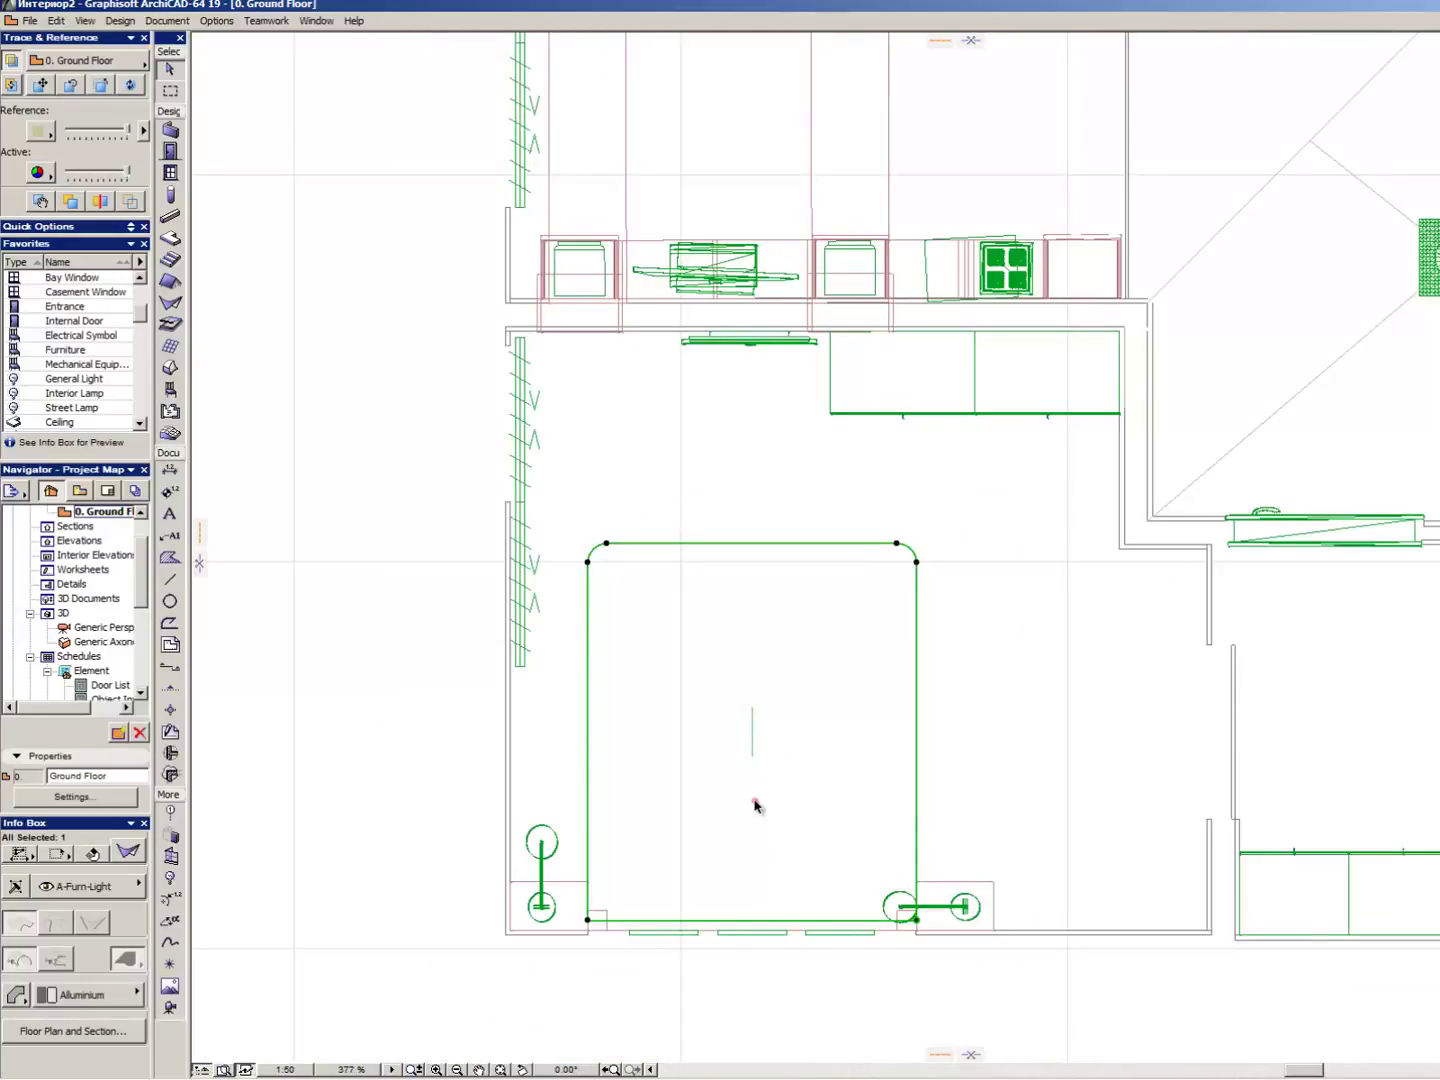
pyautogui.press('Escape')
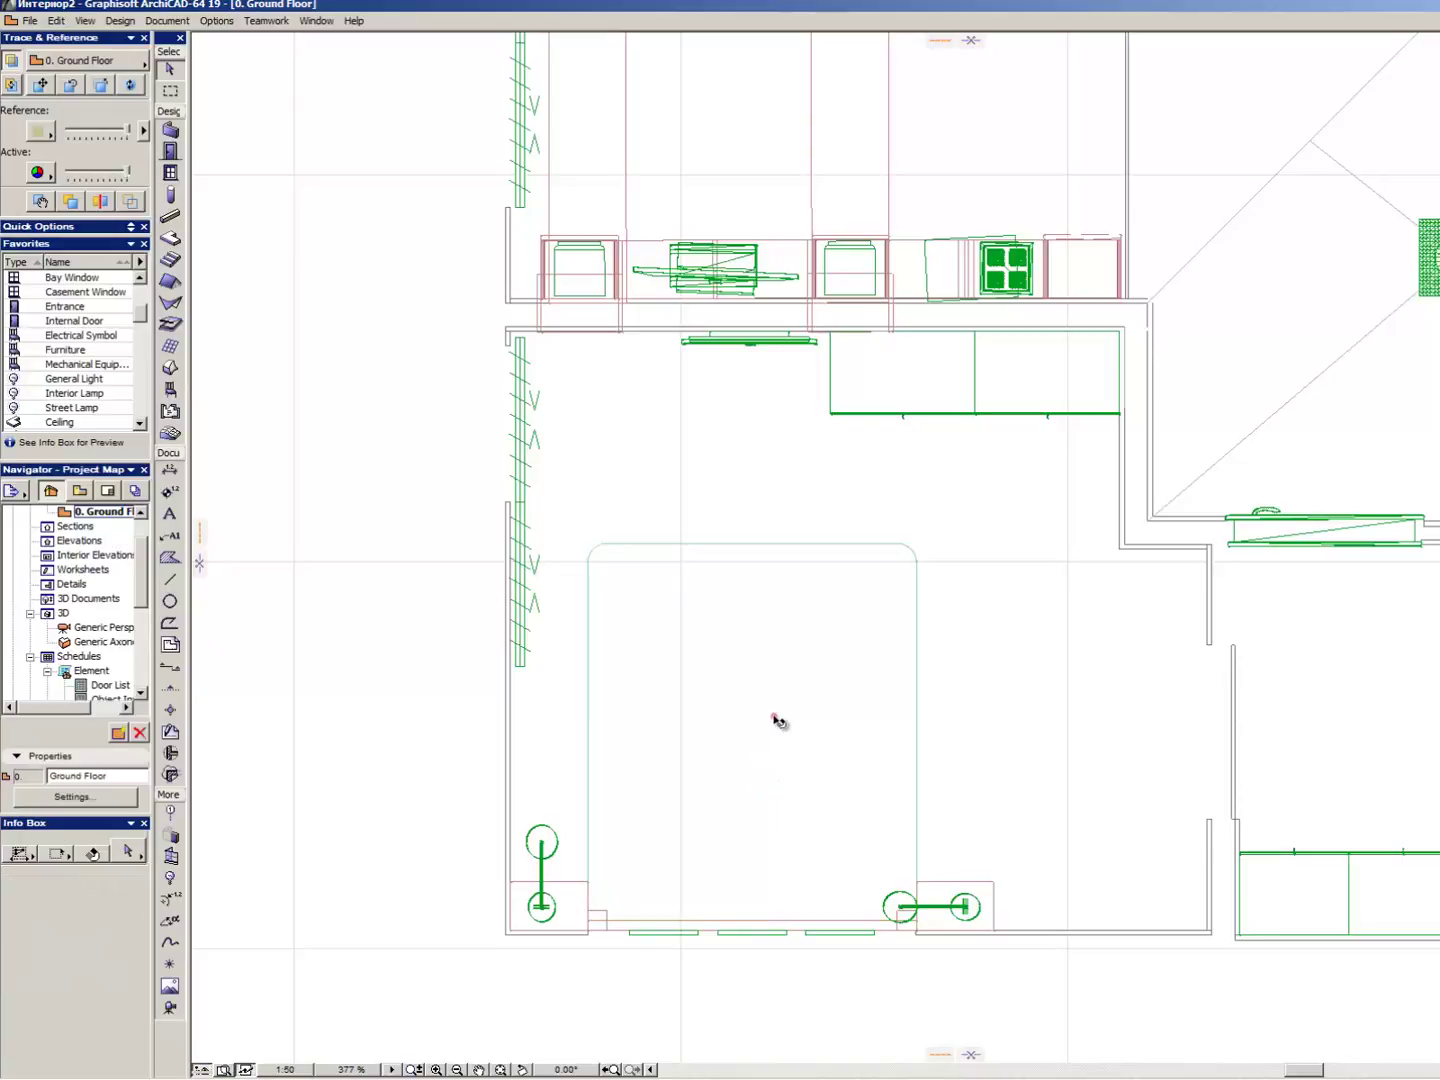
pyautogui.click(775, 718)
# - Set the rounded slab's building material to Wood
pyautogui.scroll(3, 650, 810)
pyautogui.scroll(-3, 611, 739)
pyautogui.scroll(4, 660, 859)
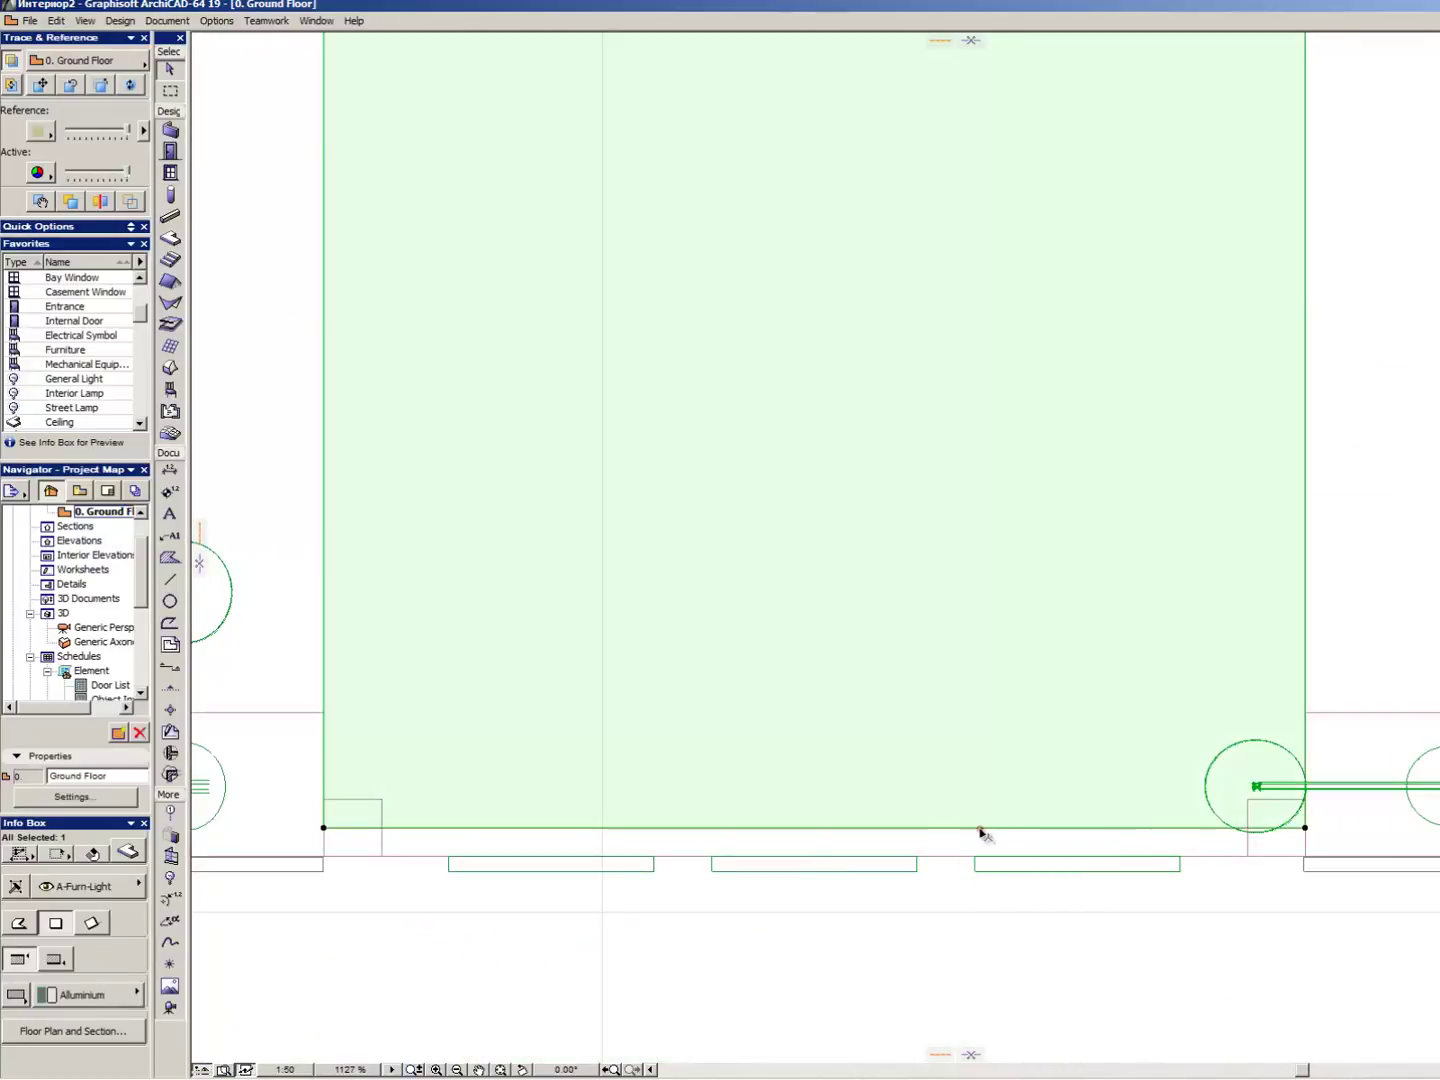
pyautogui.scroll(-2, 90, 941)
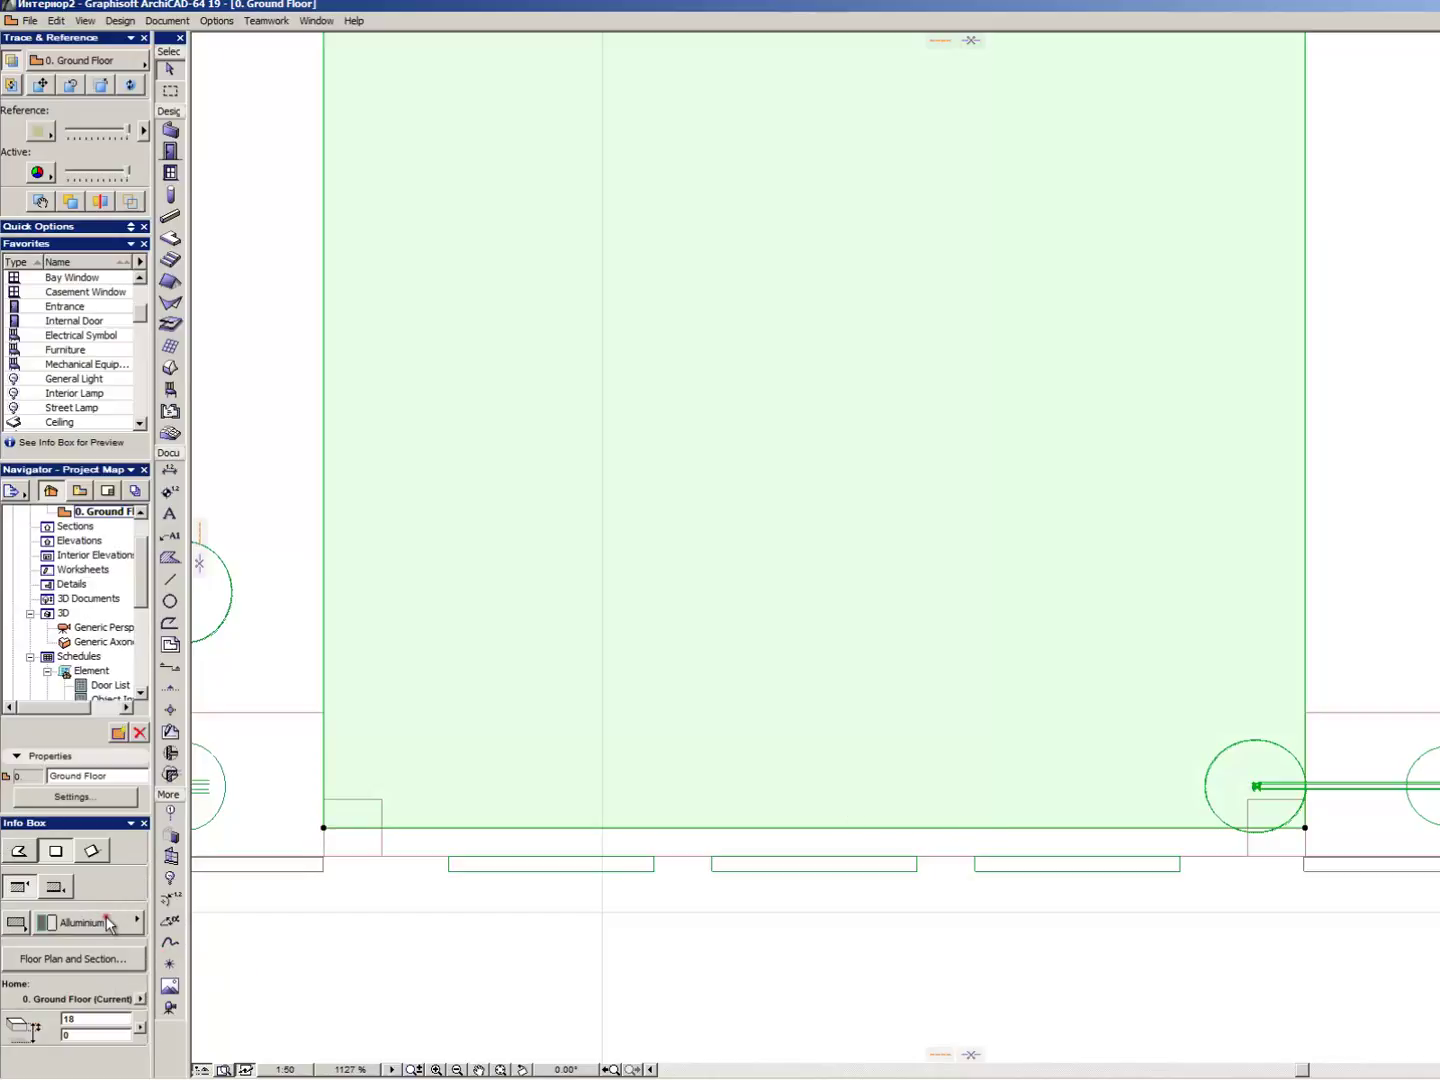
pyautogui.click(105, 916)
pyautogui.click(230, 920)
pyautogui.scroll(-2, 120, 950)
# - Switch off the top, side and bottom surface overrides
pyautogui.click(94, 952)
pyautogui.click(31, 958)
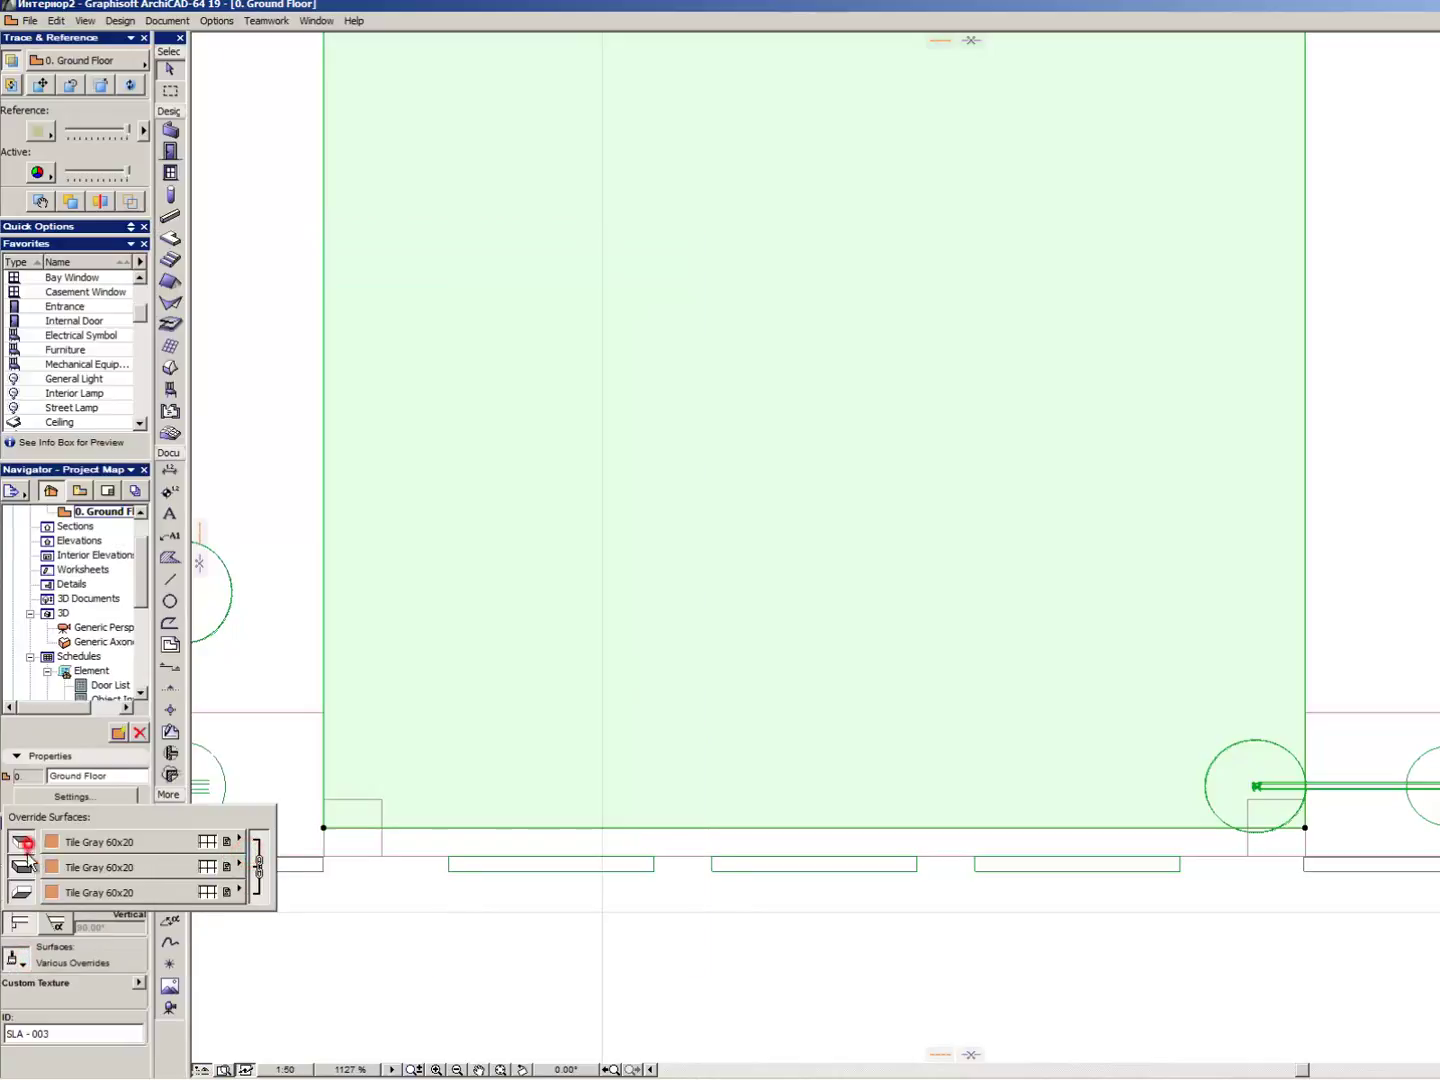
pyautogui.click(21, 841)
pyautogui.click(21, 866)
pyautogui.click(22, 891)
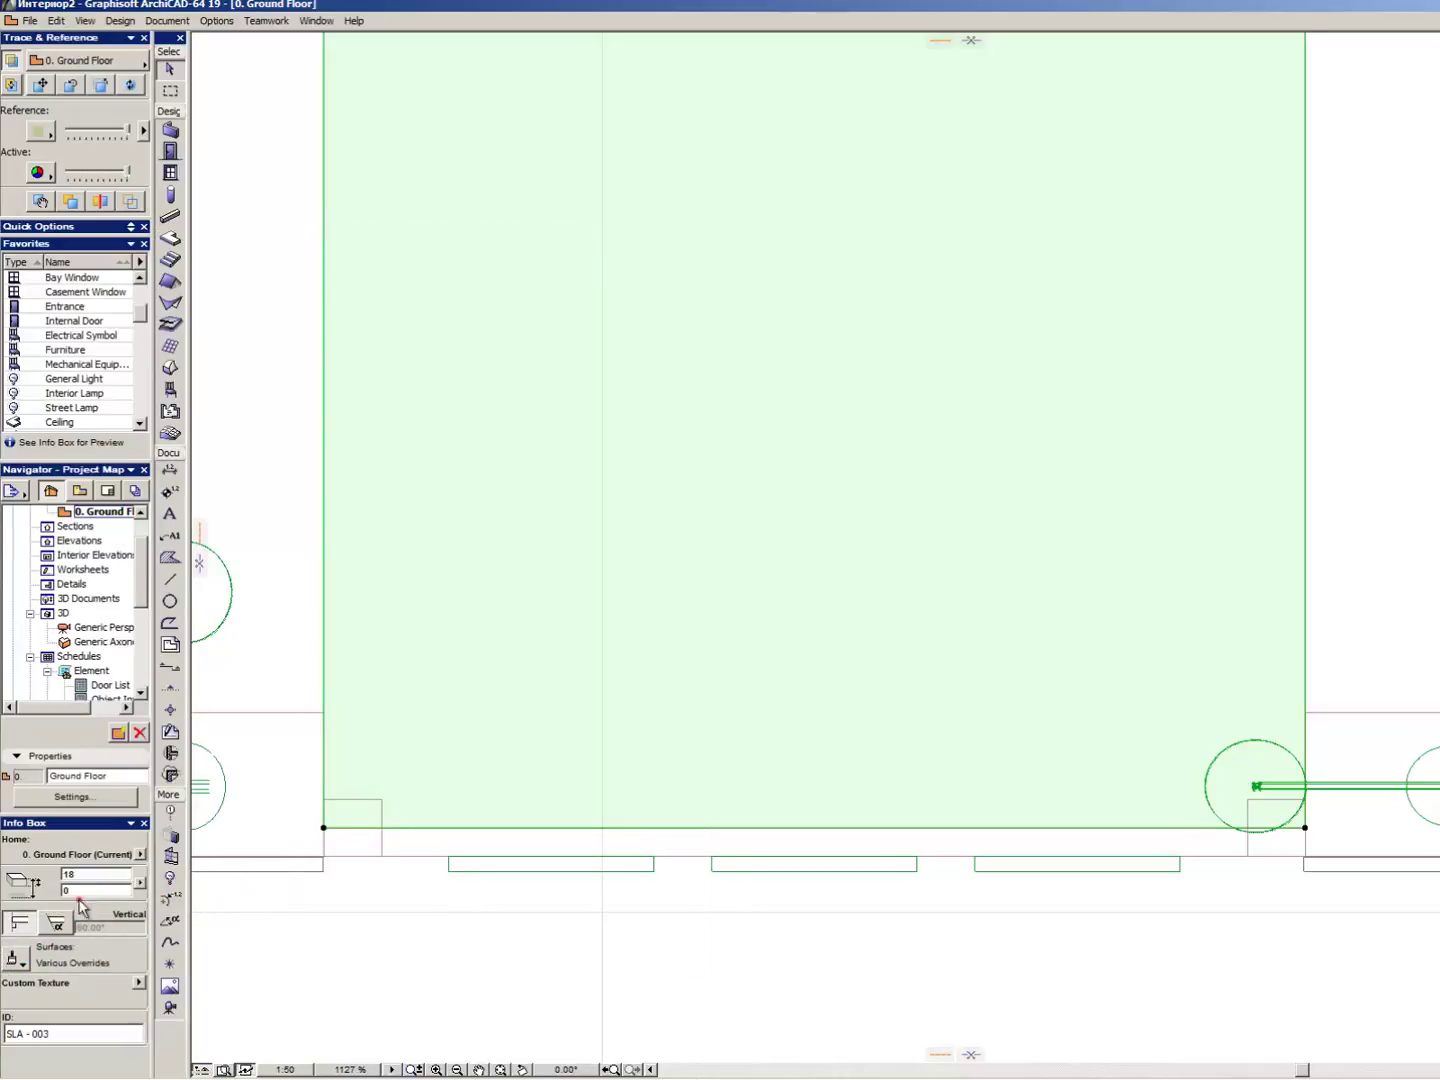
# - Elevate the slab by 30
pyautogui.hotkey('ctrl', '9')
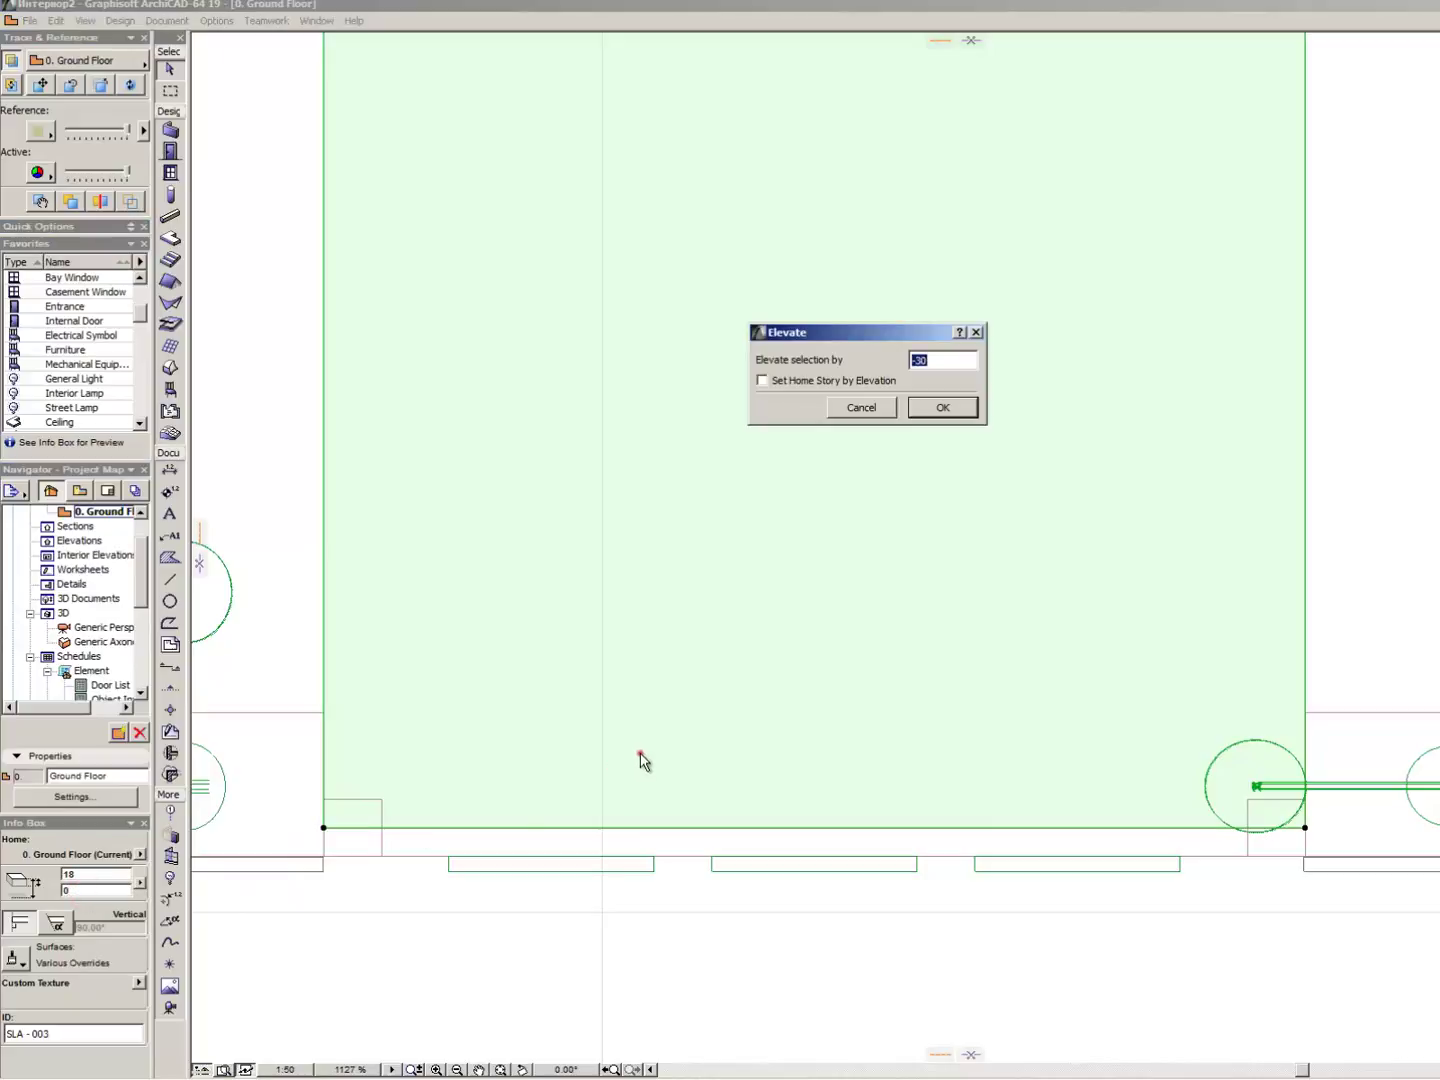
pyautogui.press('Return')
pyautogui.press('Escape')
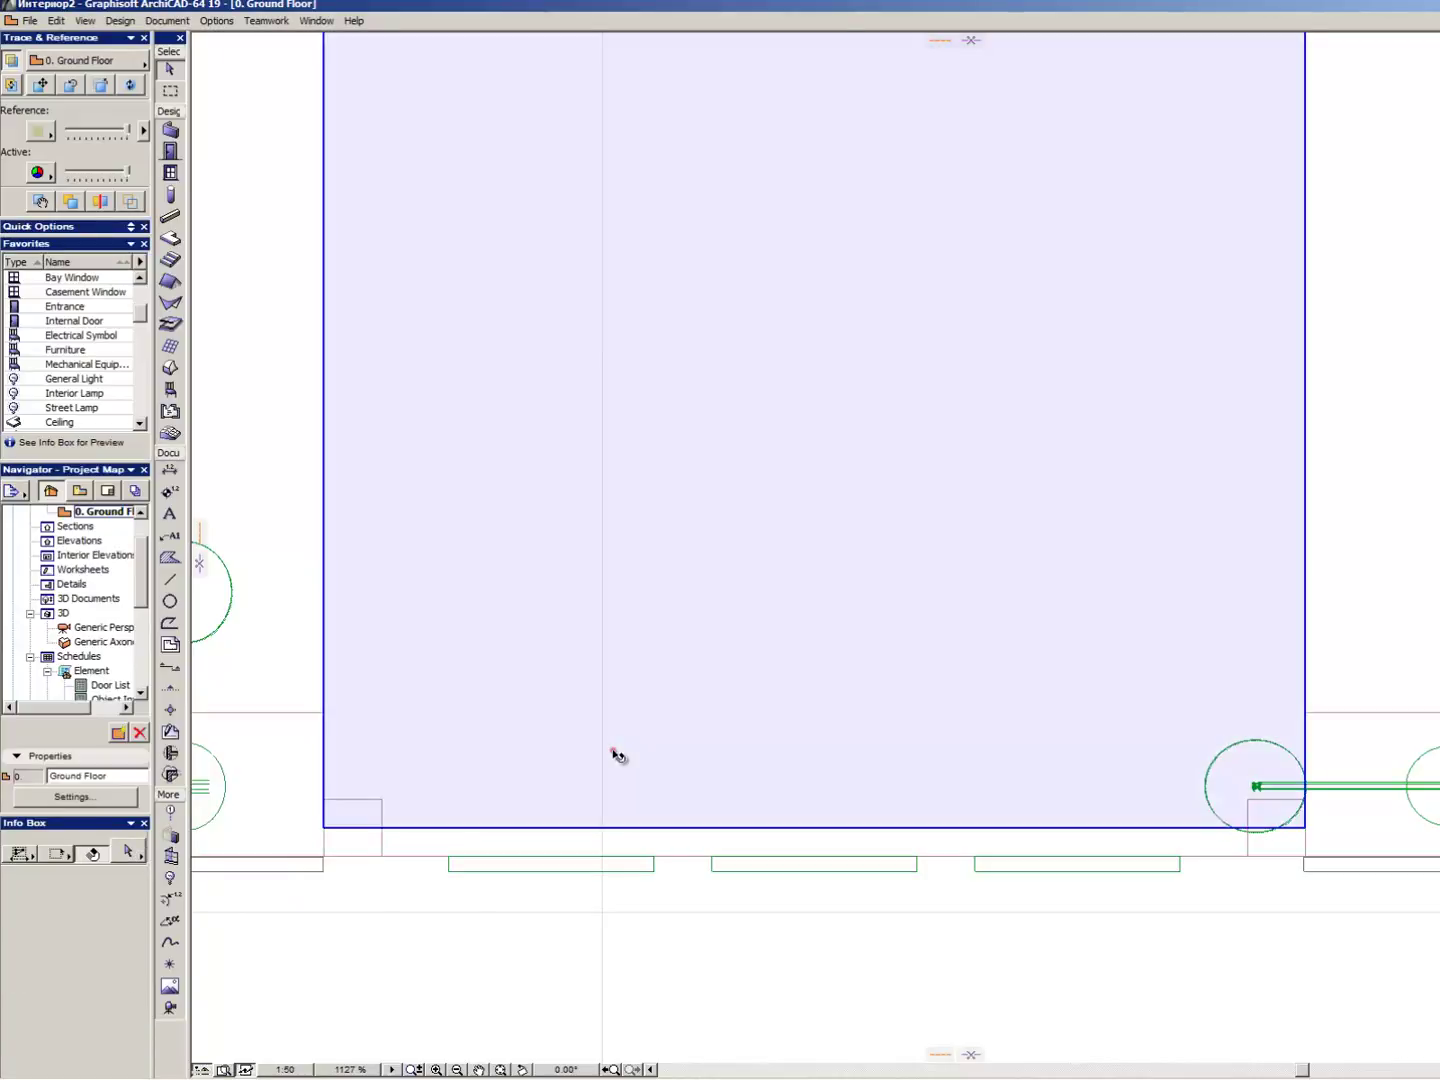
pyautogui.click(613, 752)
pyautogui.hotkey('ctrl', '9')
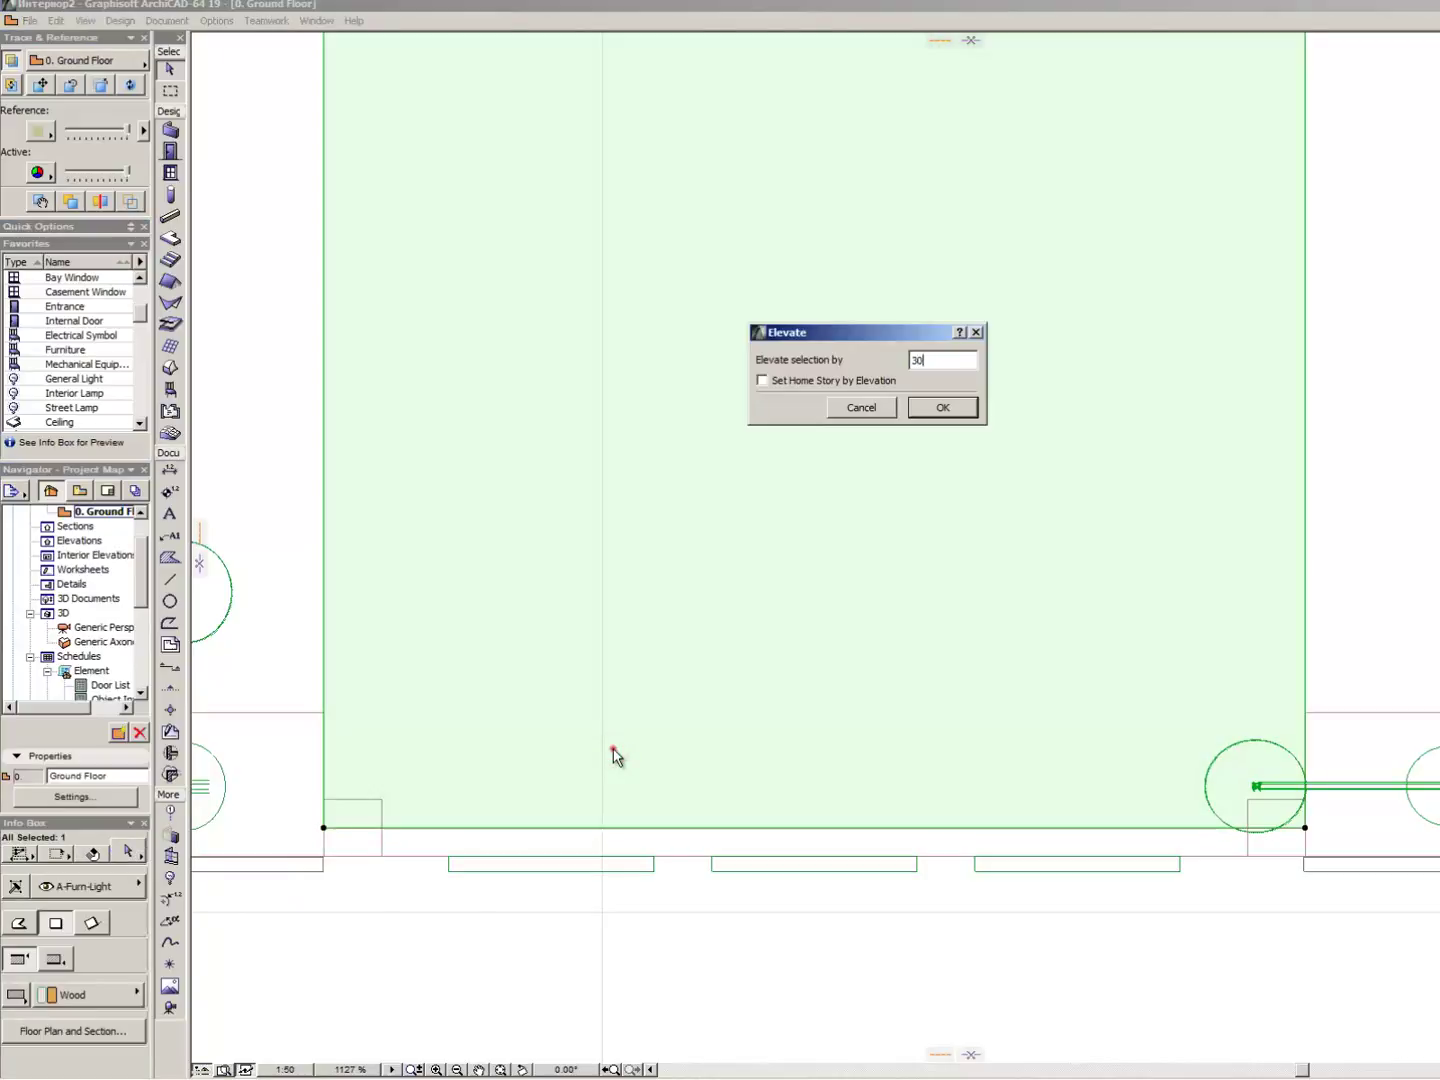
pyautogui.press('Return')
pyautogui.scroll(-5, 550, 761)
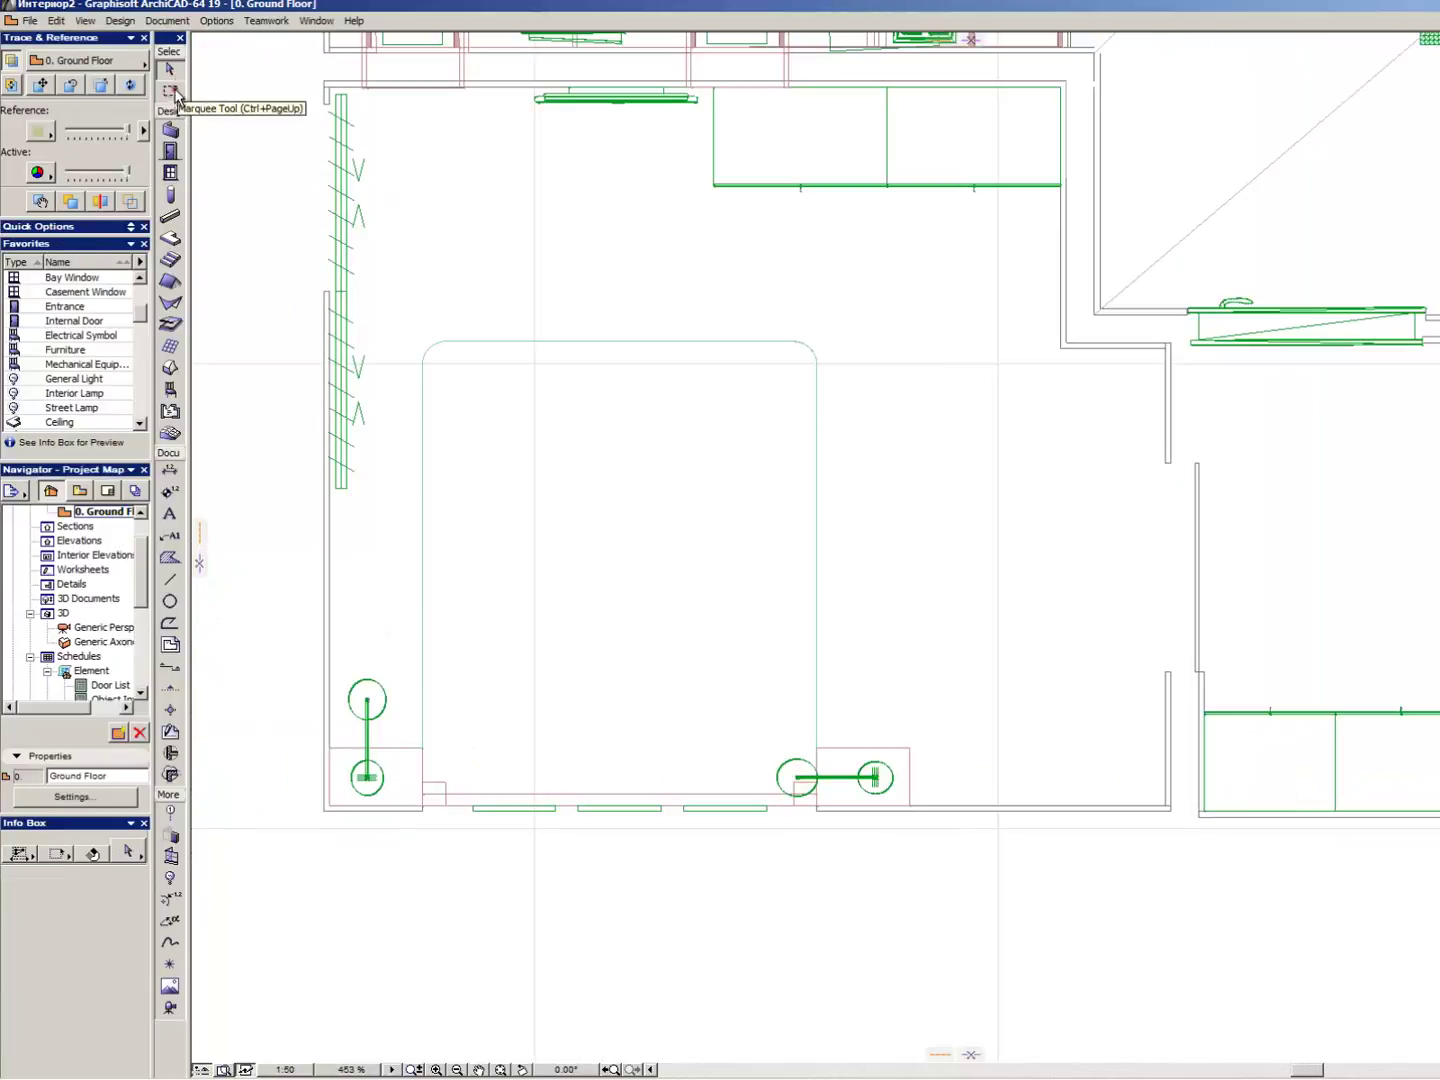
# - Marquee the bed area and show it in 3D
pyautogui.click(170, 90)
pyautogui.click(467, 229)
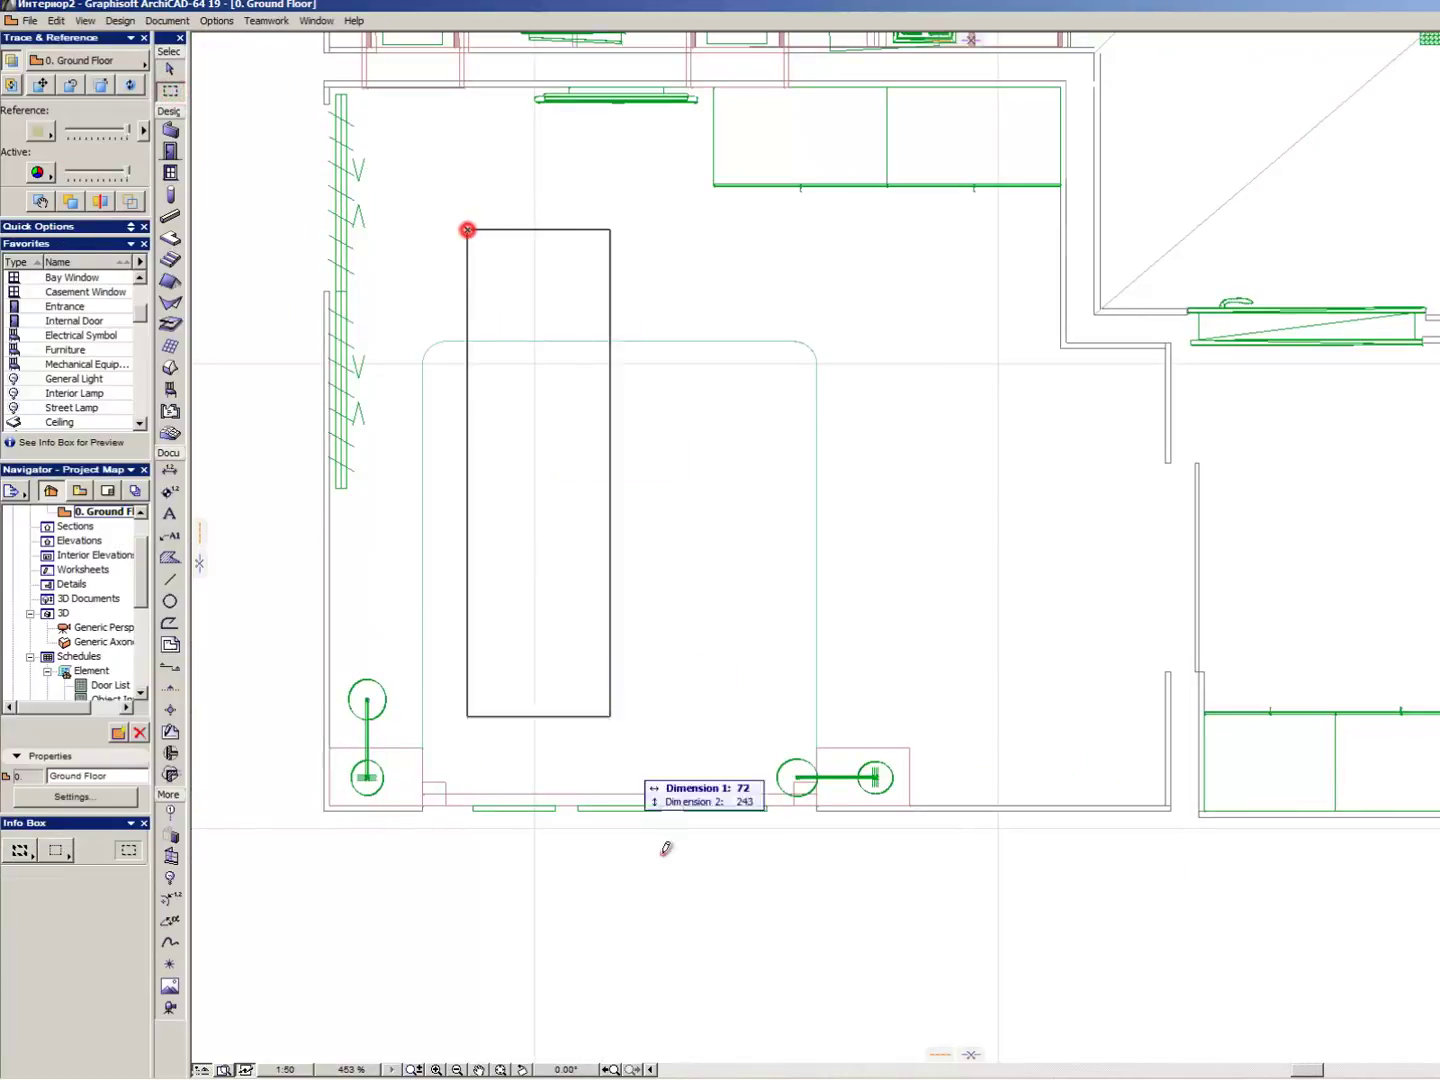
pyautogui.click(957, 967)
pyautogui.rightClick(956, 967)
pyautogui.click(921, 918)
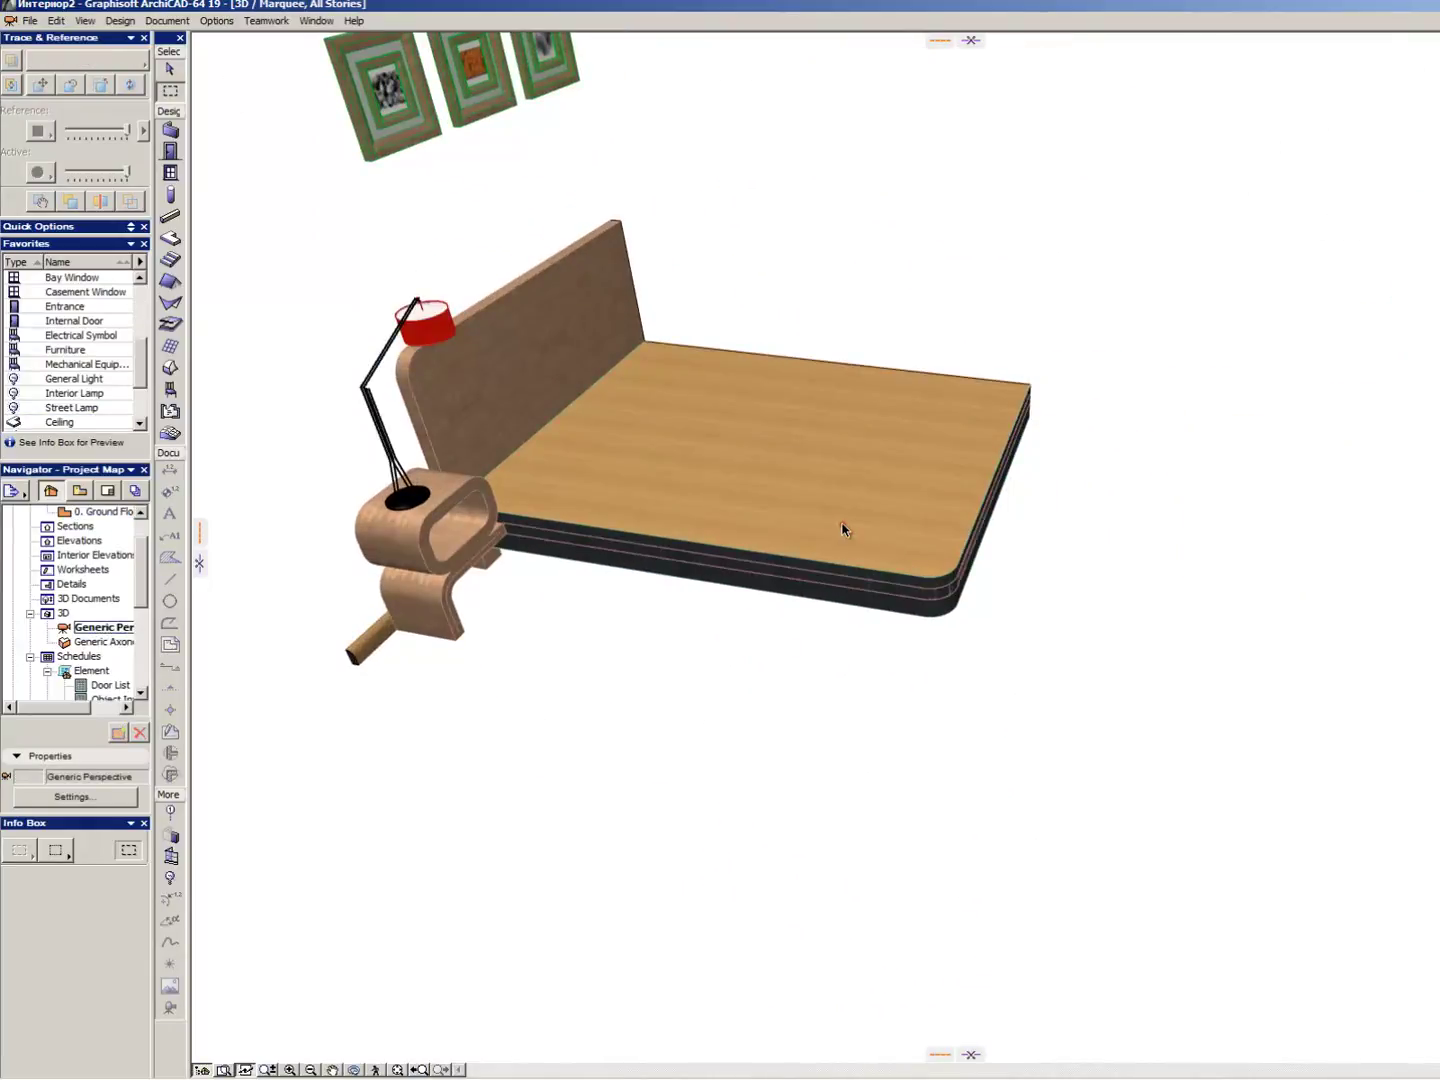
# - Raise the bed slab by 30 and round off its corner with a fillet
pyautogui.click(842, 528)
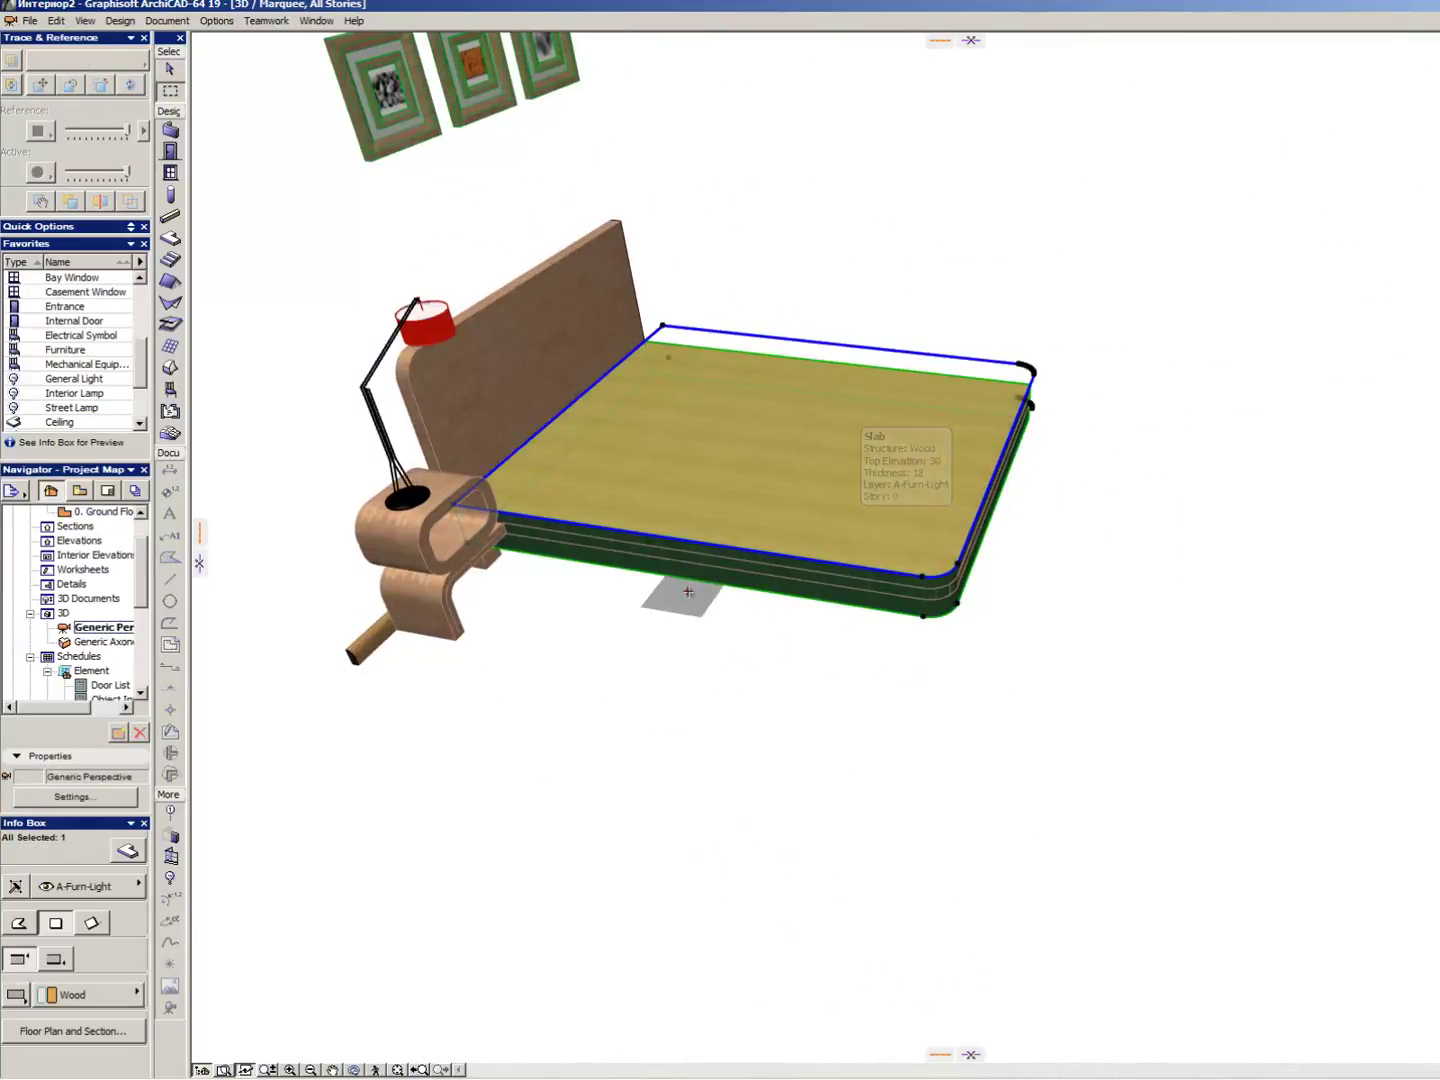
pyautogui.press('F5')
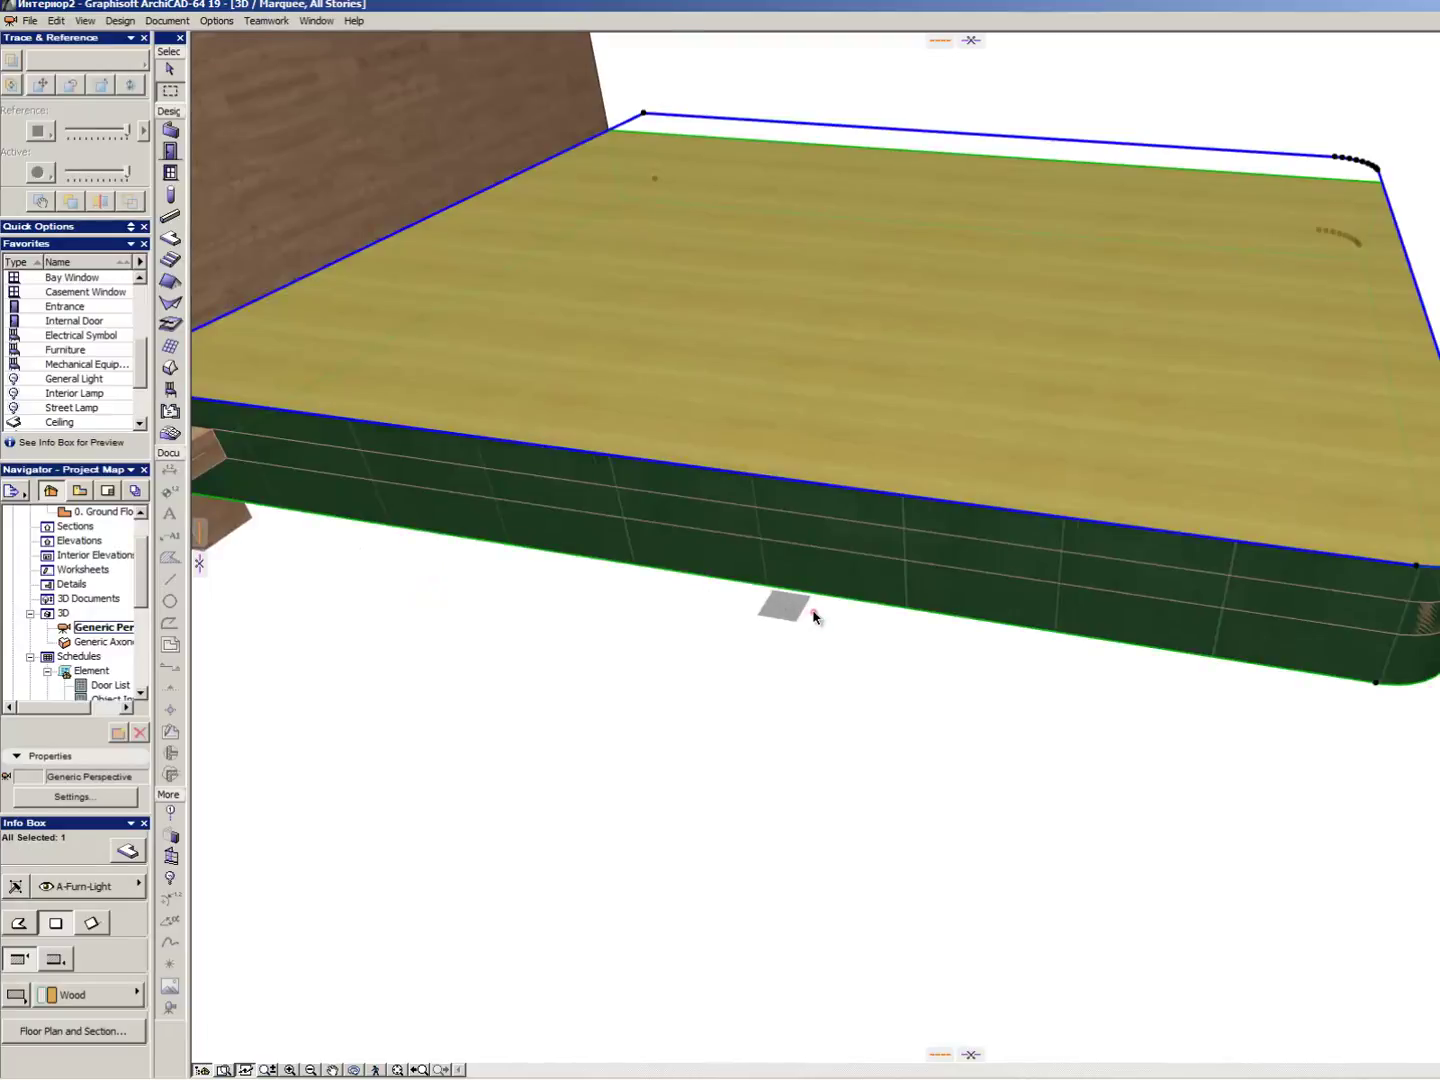
pyautogui.hotkey('ctrl', '9')
pyautogui.press('Return')
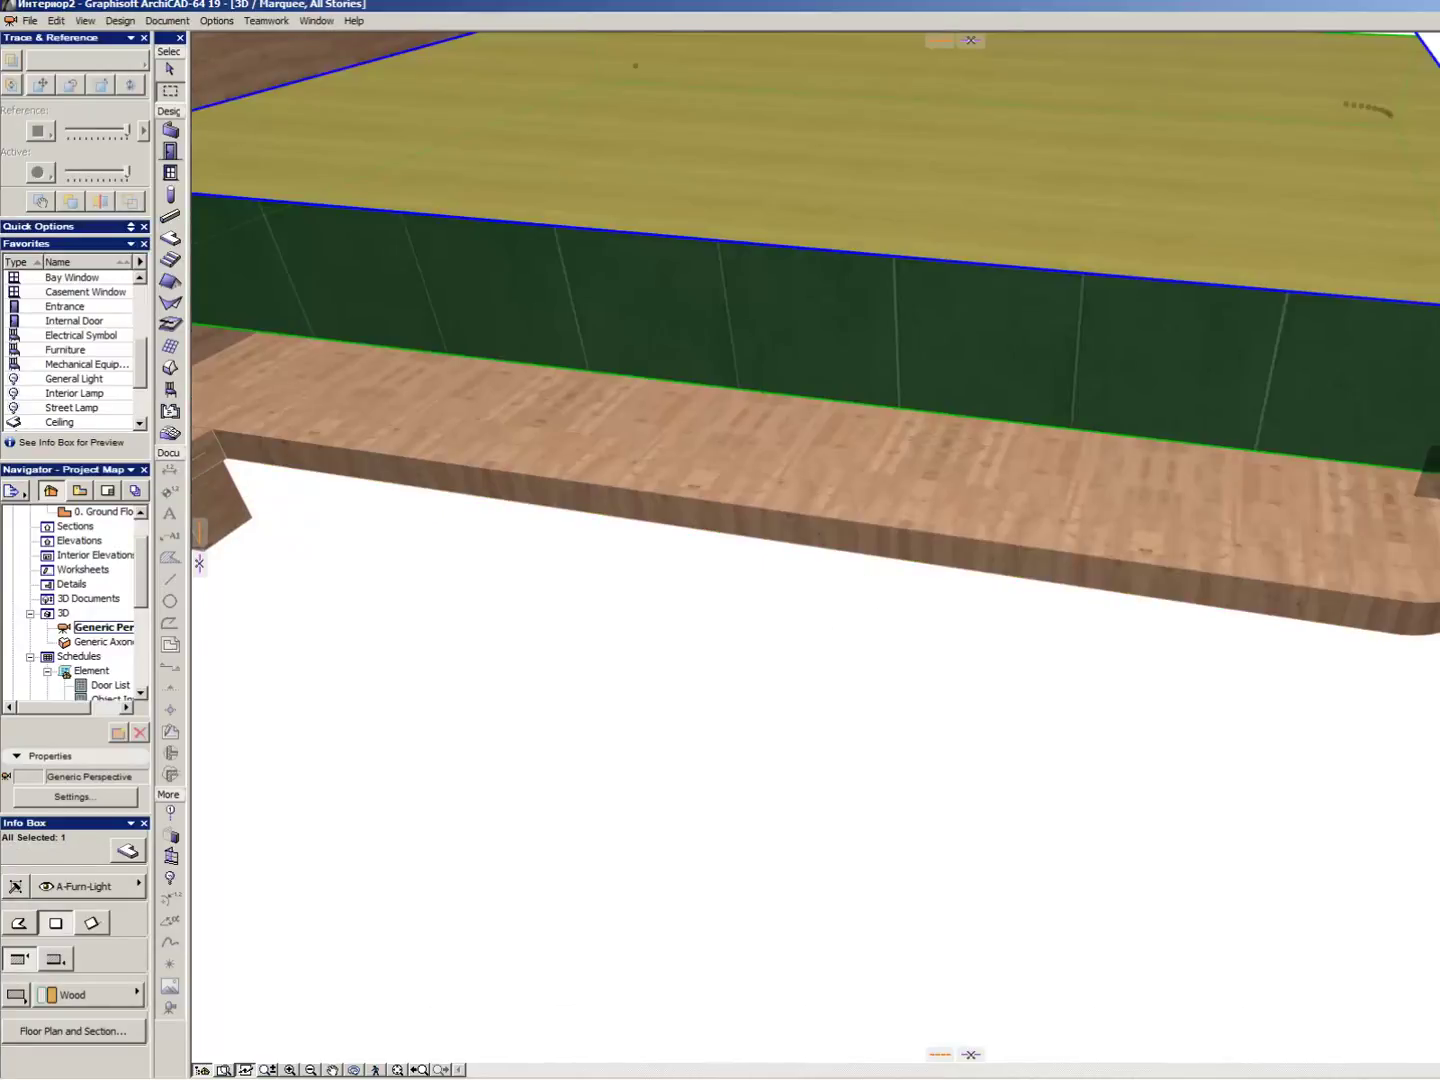
pyautogui.click(1406, 604)
pyautogui.click(1429, 638)
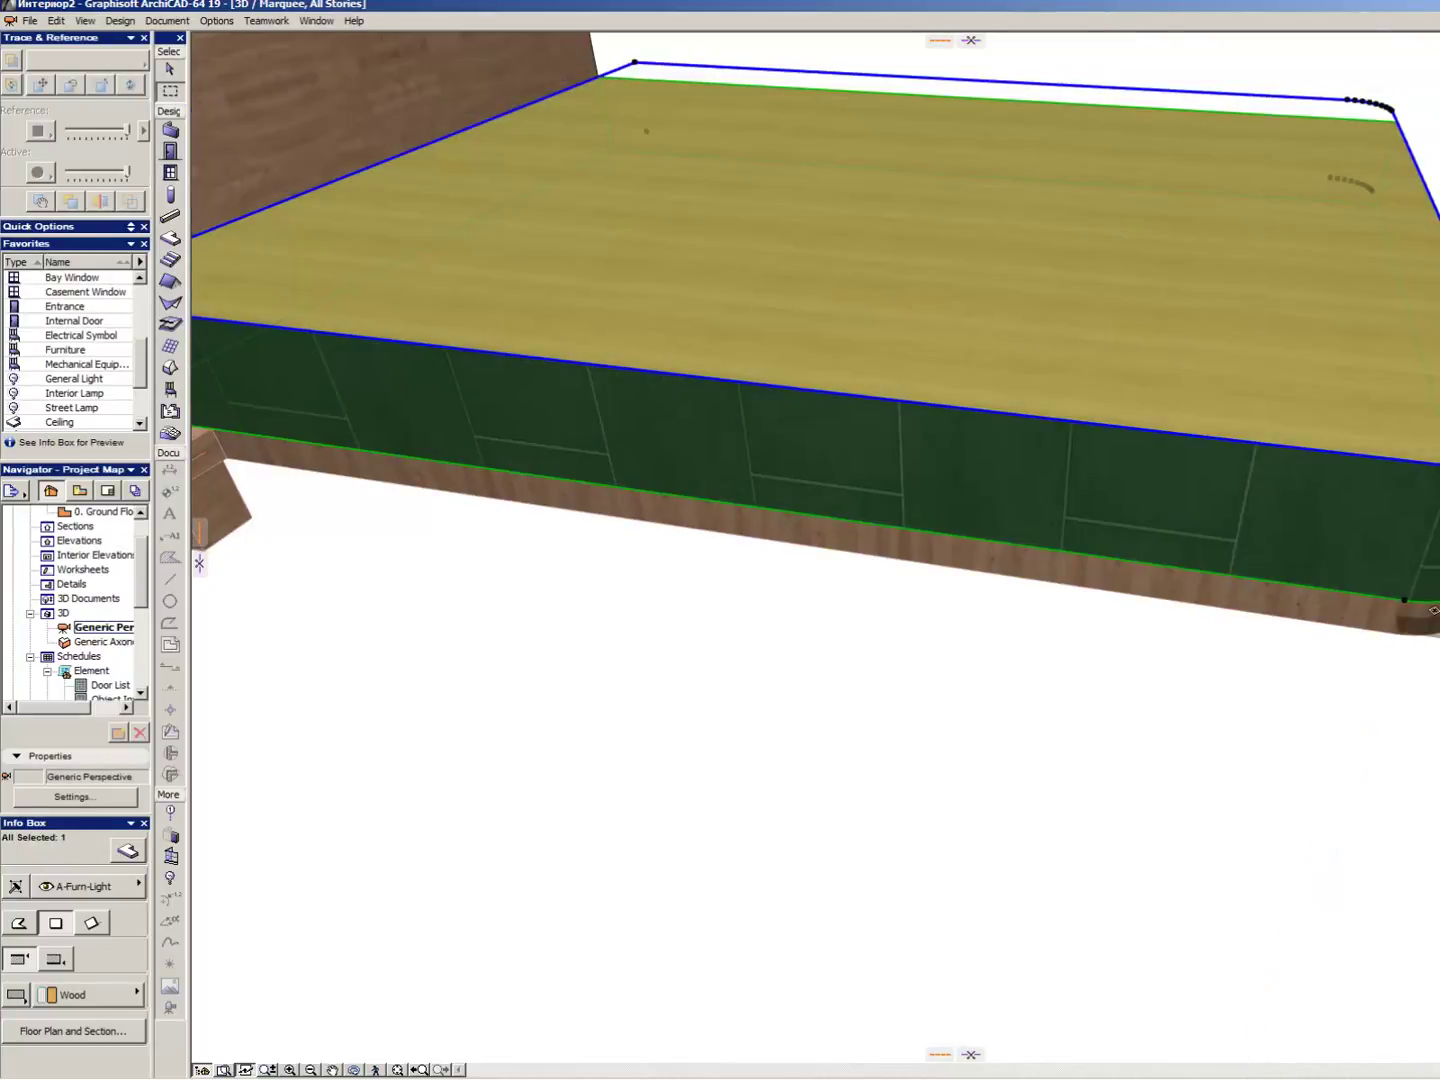
# - Turn off the bed slab's side surface override
pyautogui.scroll(5, 990, 405)
pyautogui.click(852, 543)
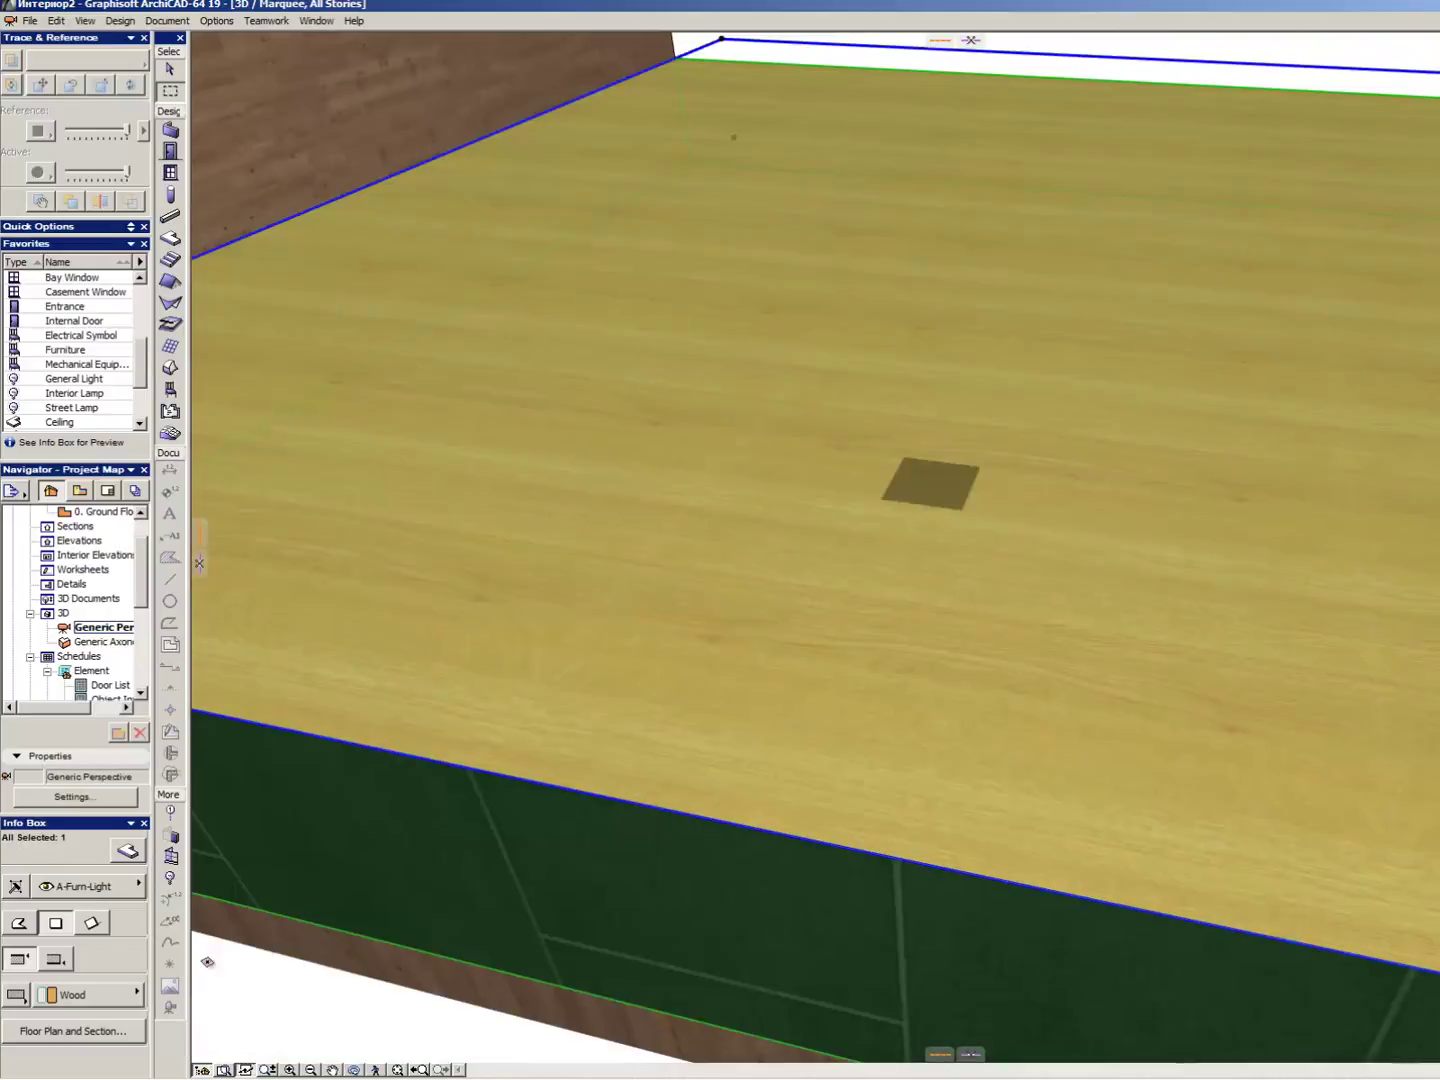
pyautogui.scroll(-3, 73, 982)
pyautogui.click(12, 922)
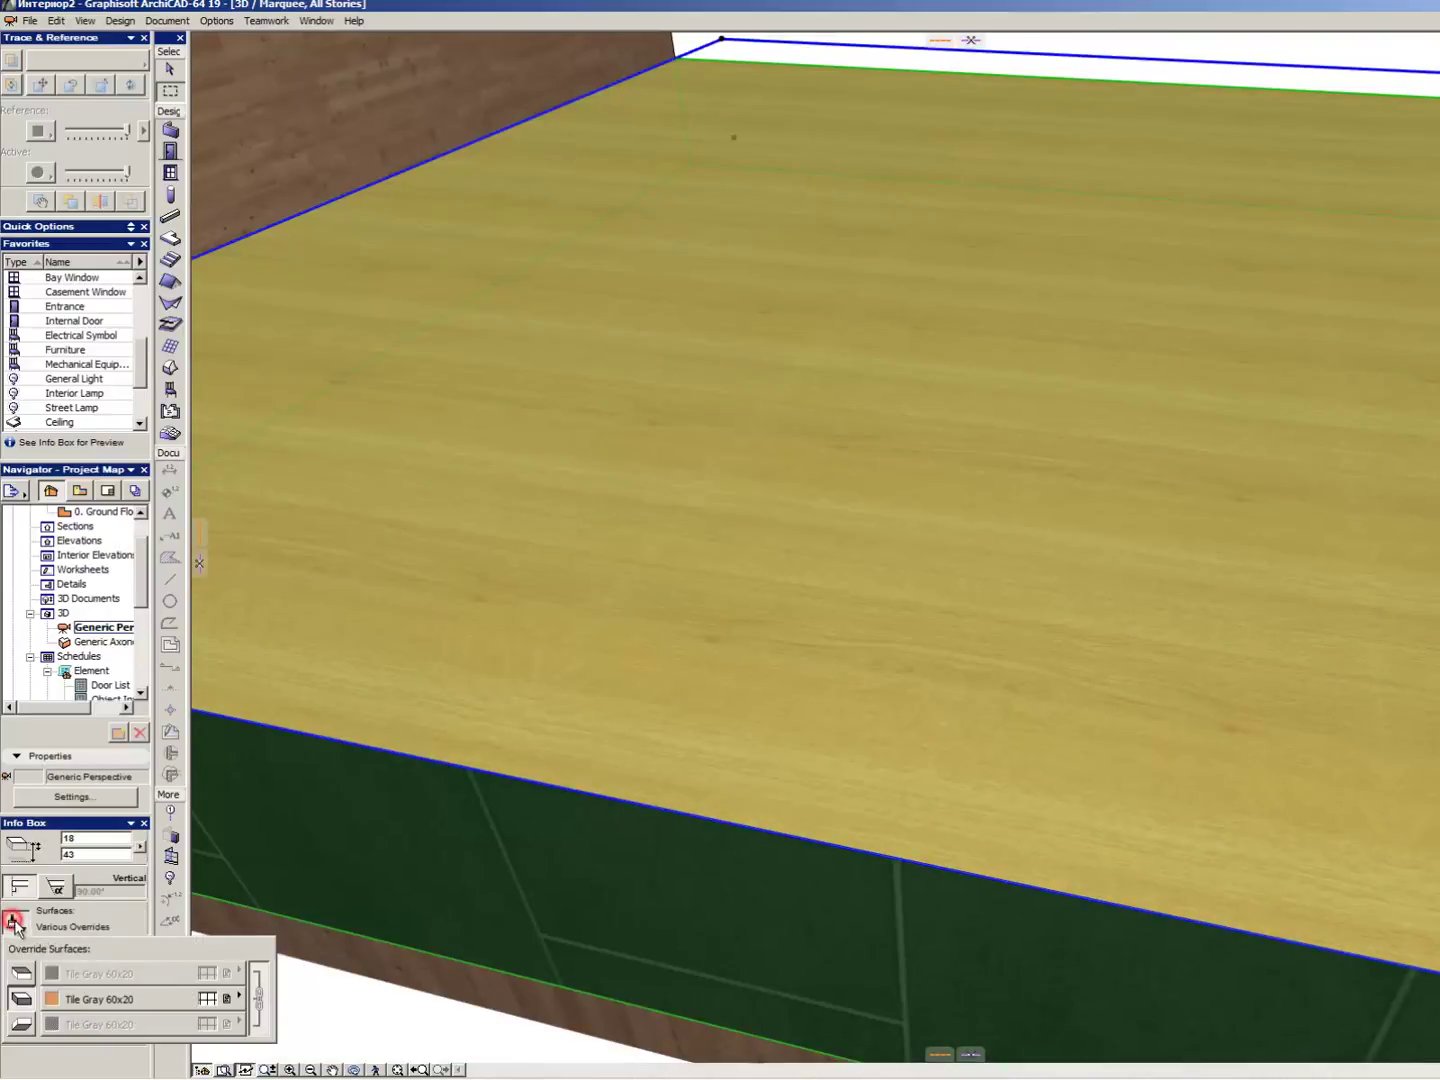
pyautogui.click(21, 998)
pyautogui.scroll(-5, 1205, 616)
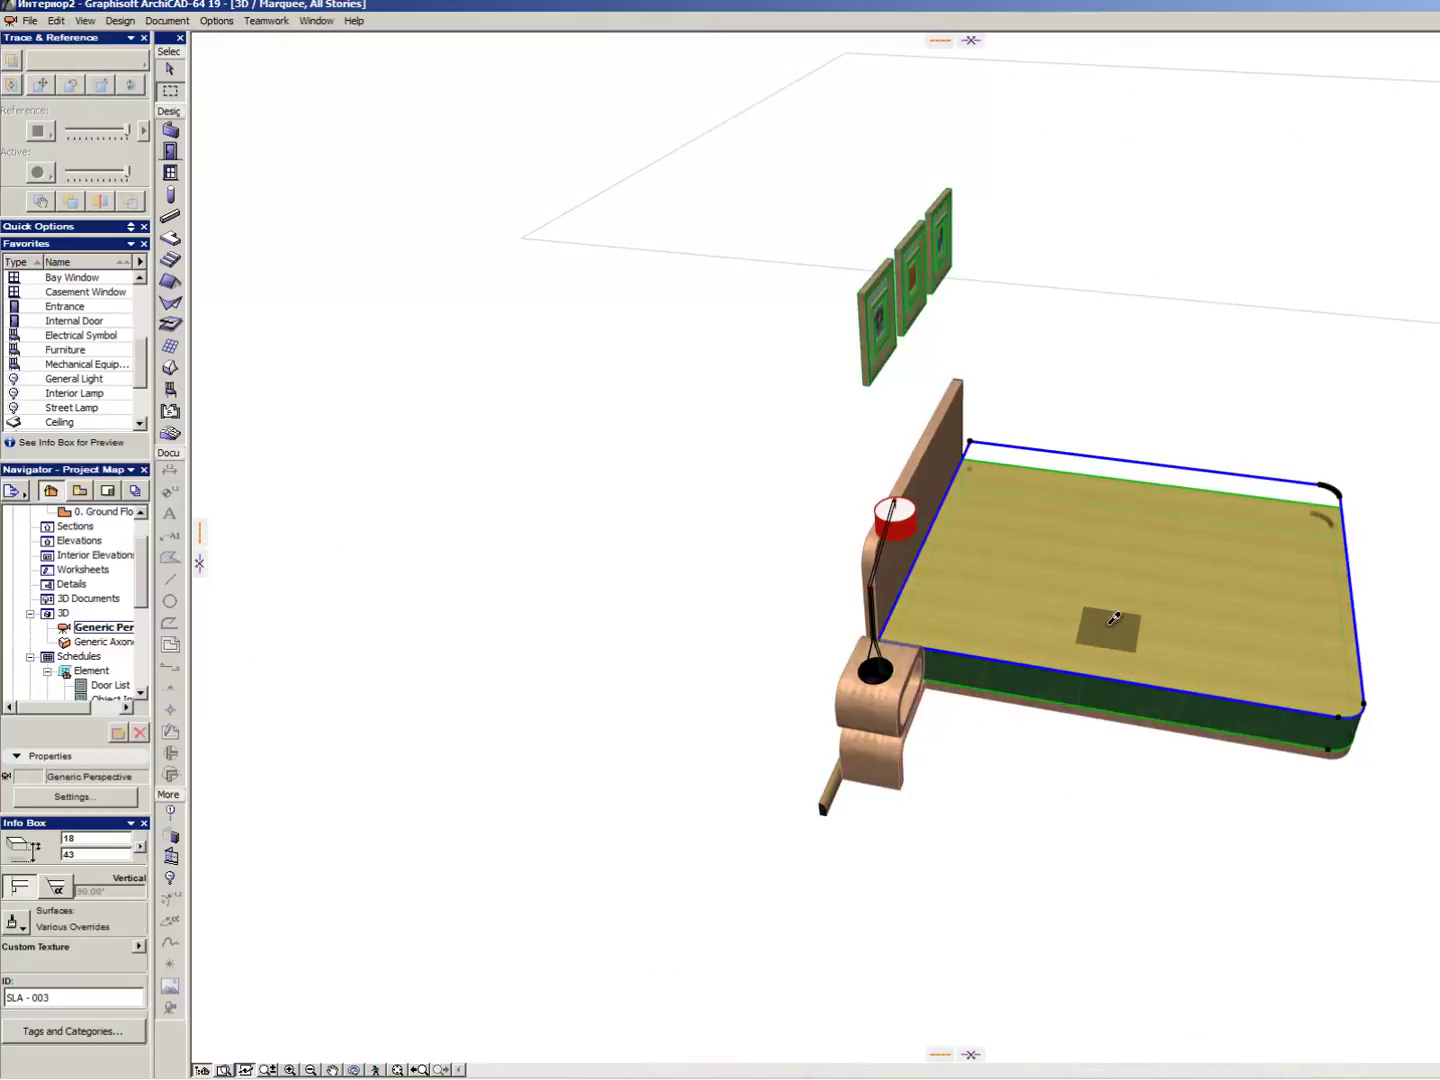
# - Toggle the bed slab's side surface override in its full slab settings
pyautogui.doubleClick(1112, 625)
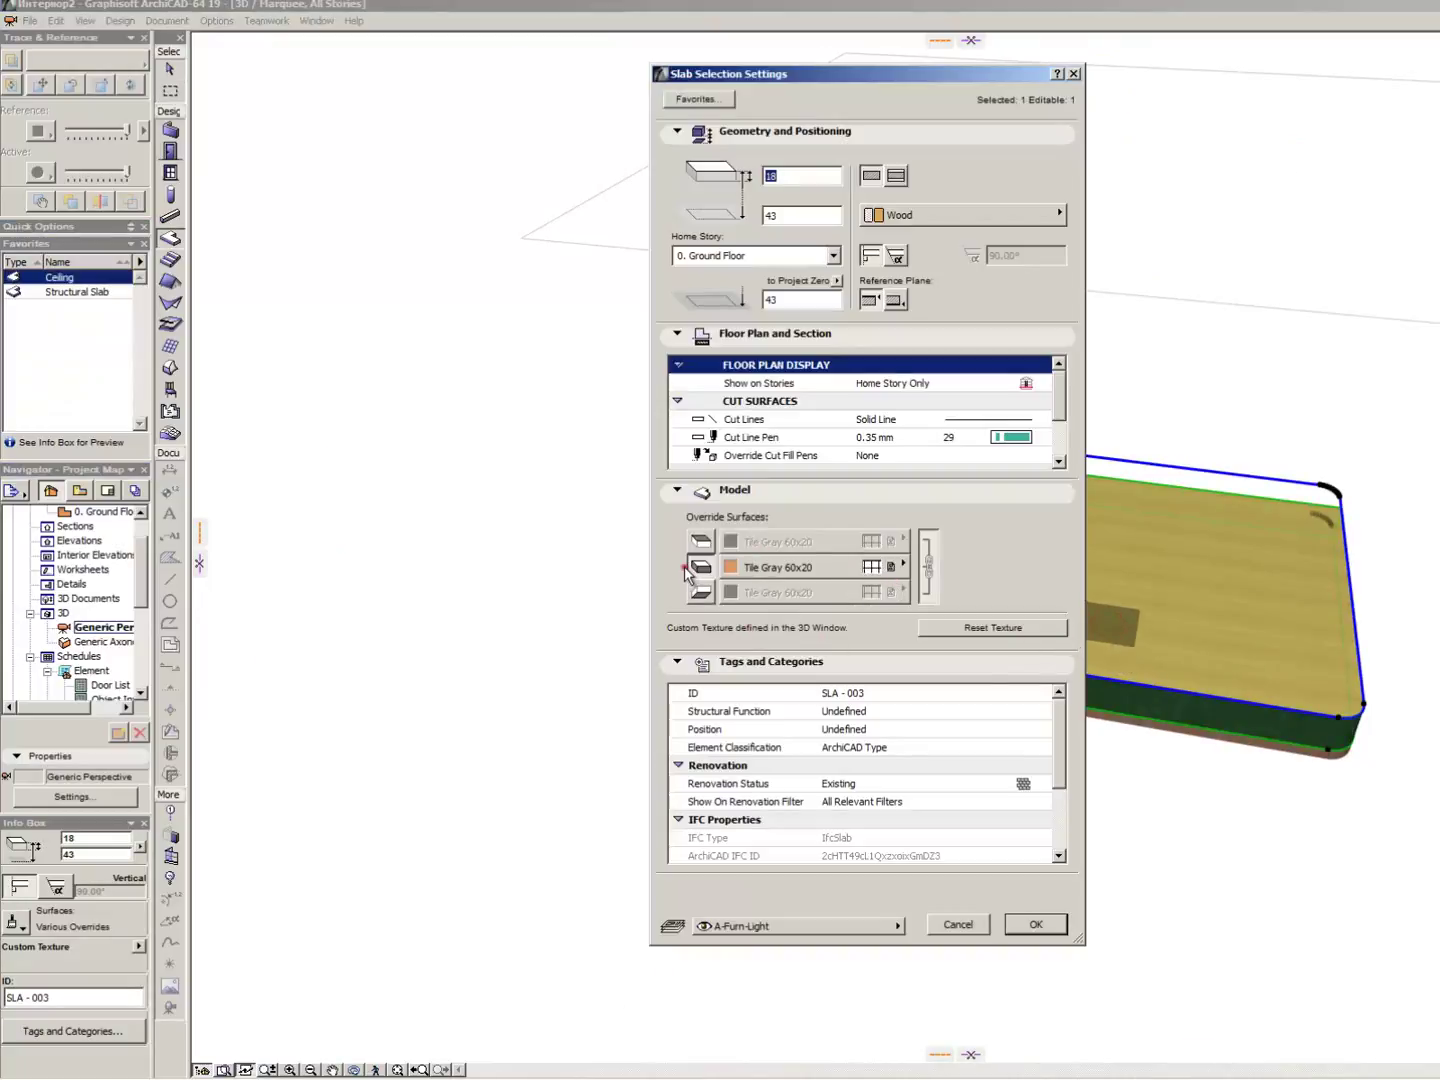
pyautogui.click(687, 575)
pyautogui.press('Return')
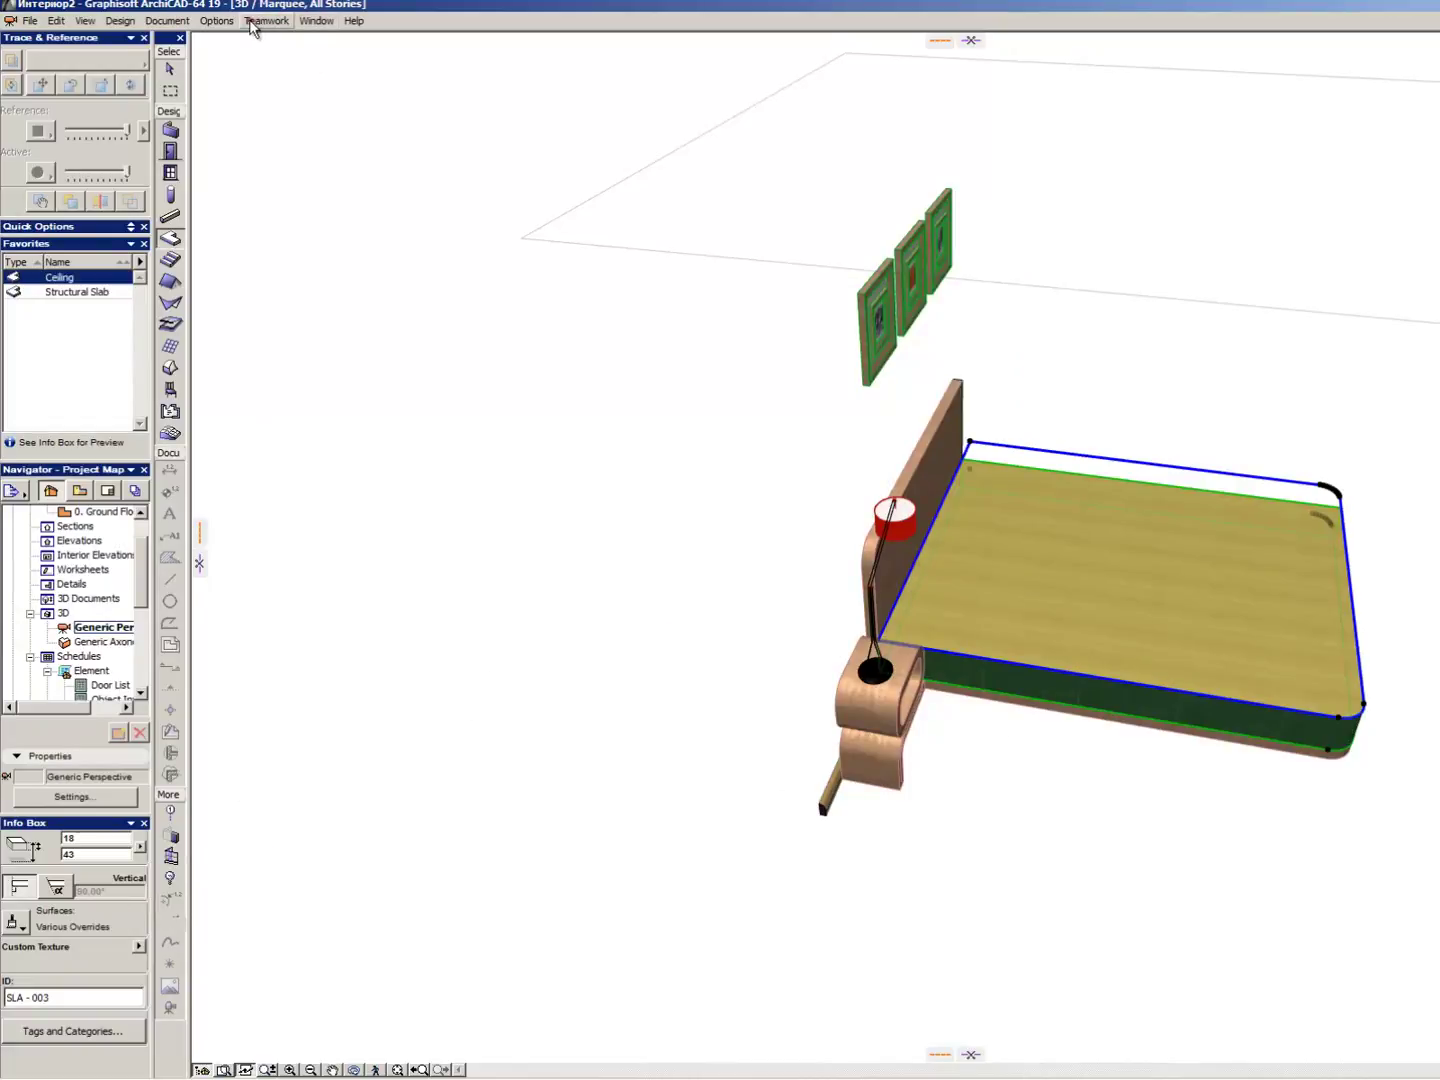
# - Check that the Wood building material uses the Wd-Oak surface in Building Materials
pyautogui.click(217, 22)
pyautogui.moveTo(300, 40)
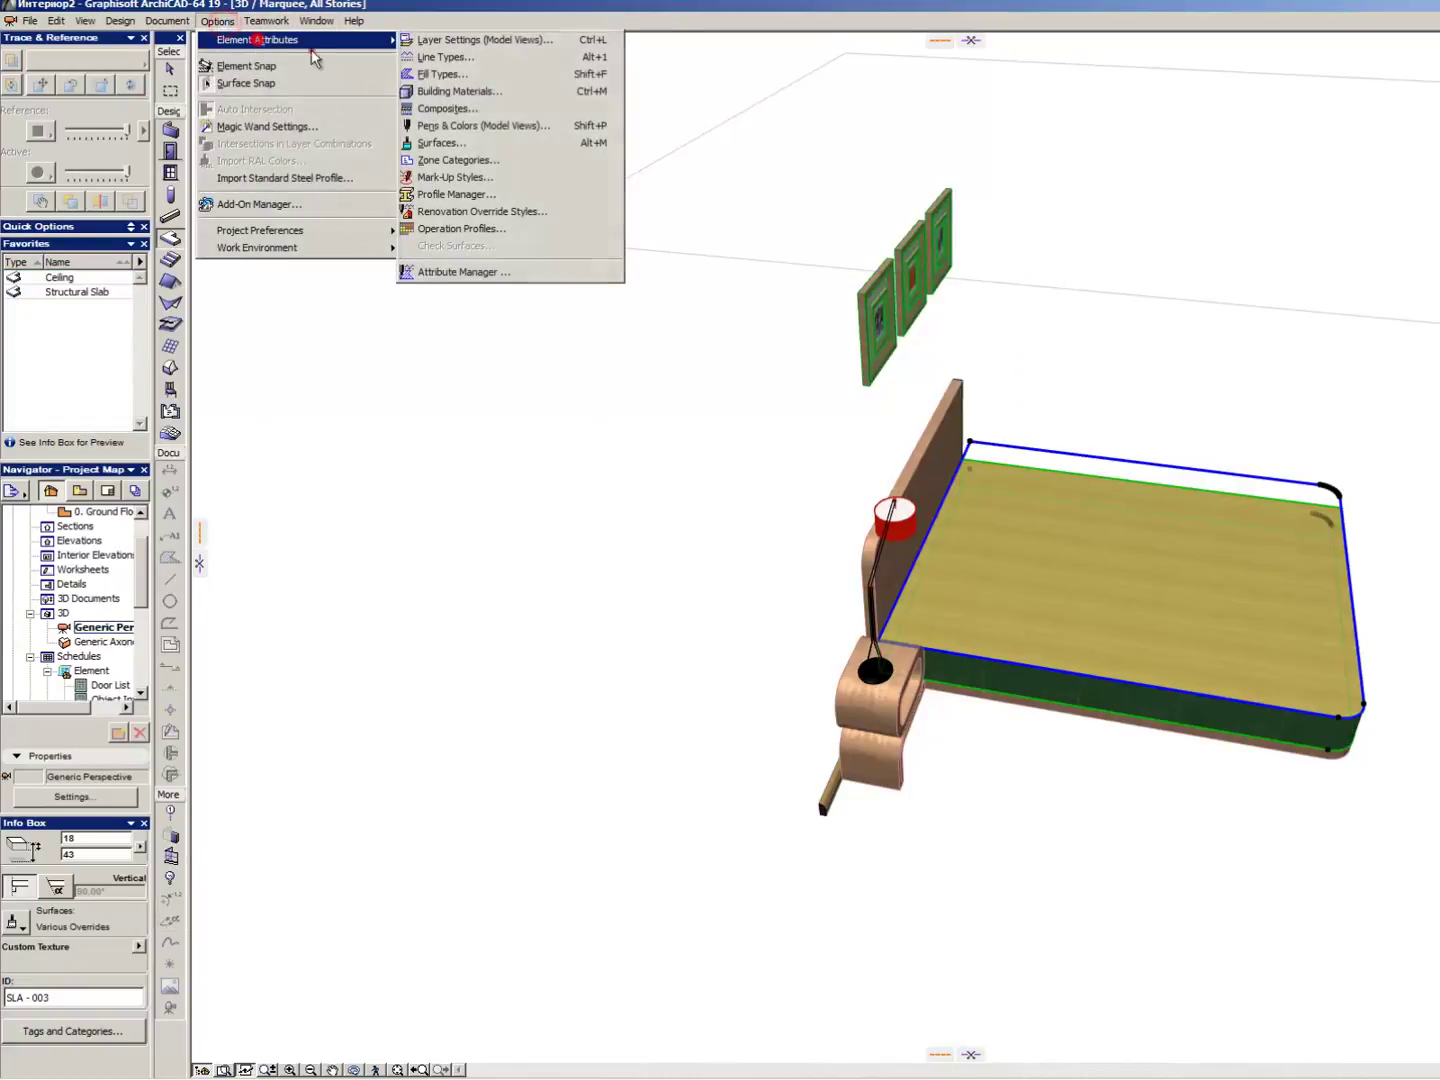
pyautogui.click(505, 91)
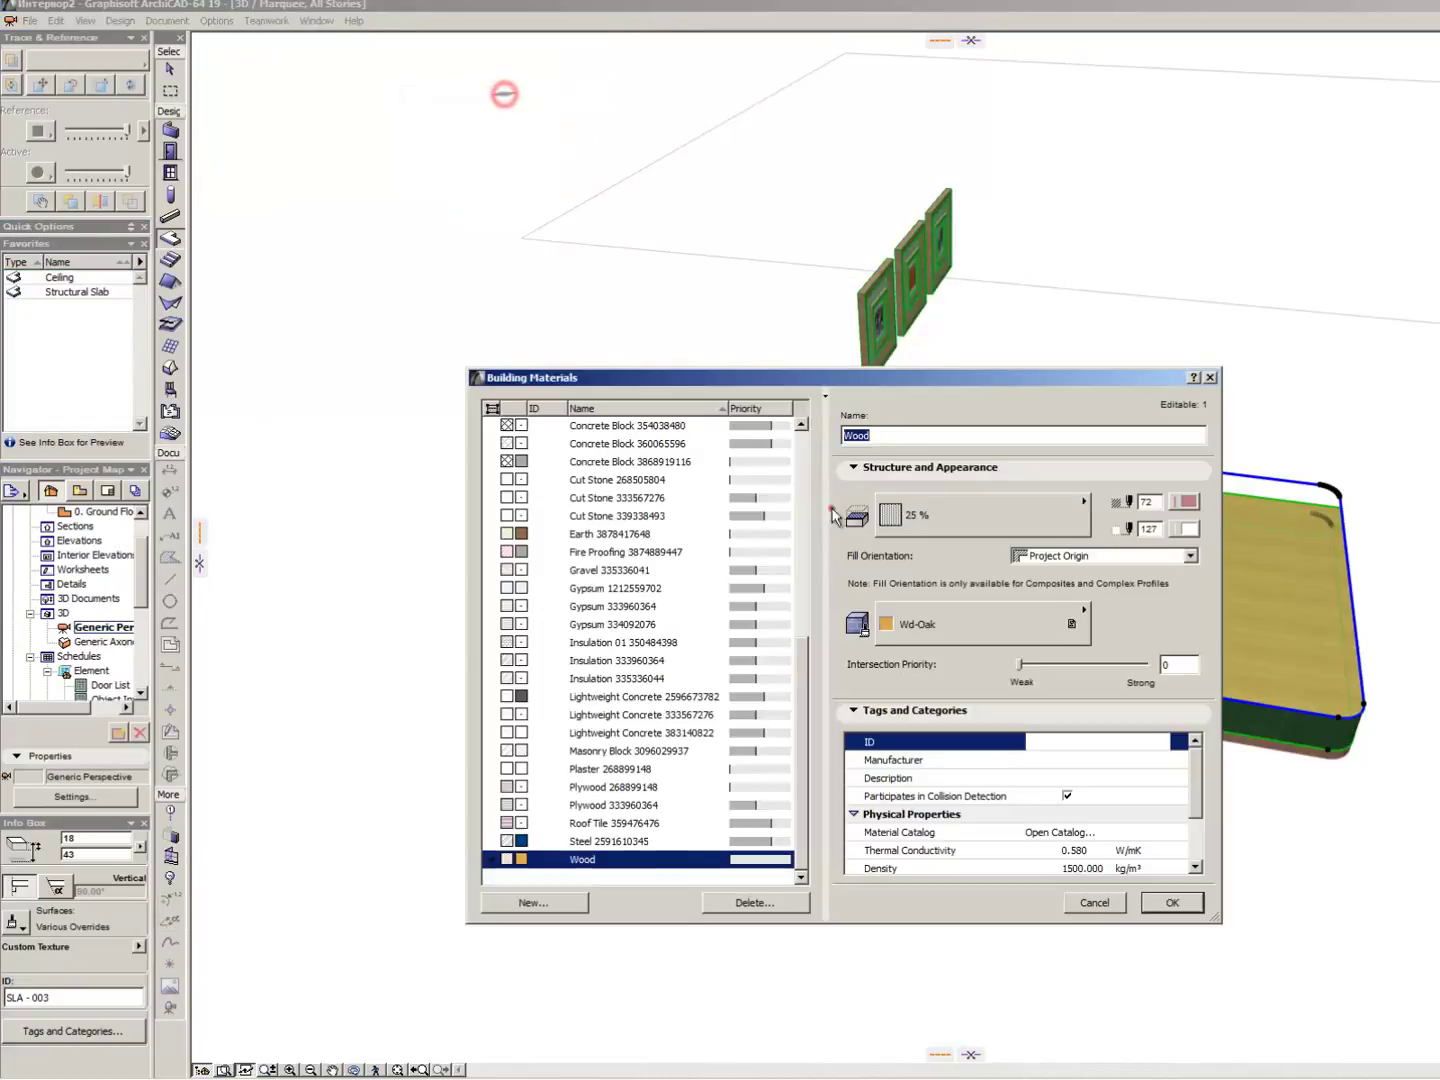
pyautogui.click(967, 640)
pyautogui.click(972, 633)
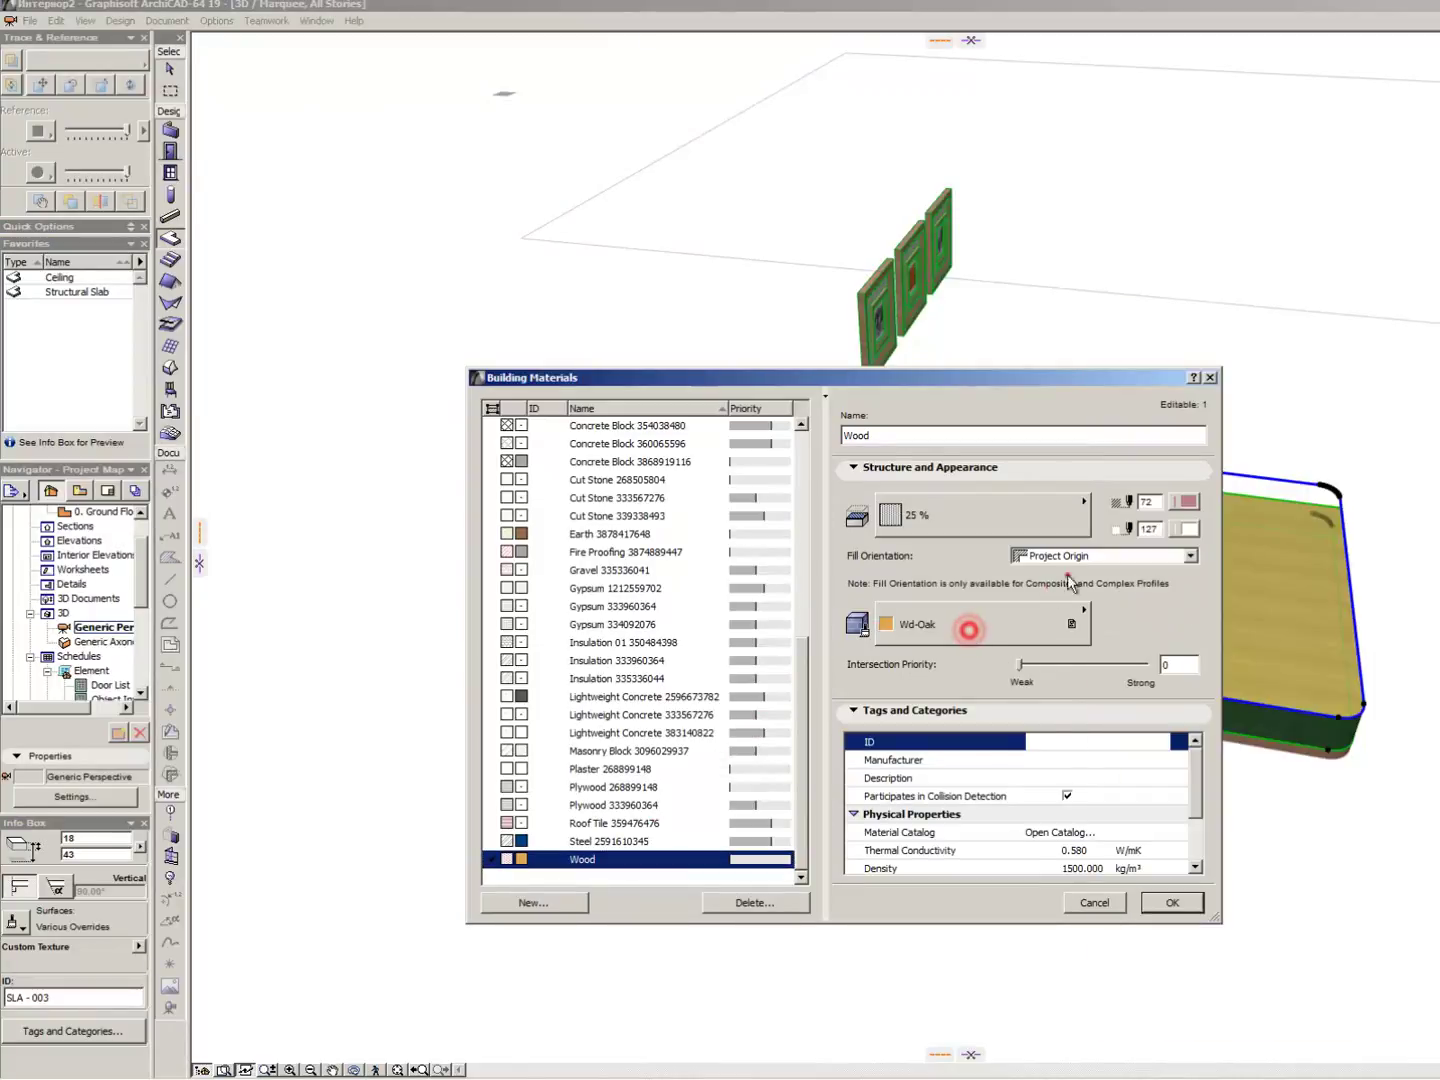
pyautogui.click(1020, 622)
pyautogui.click(1020, 618)
pyautogui.press('Return')
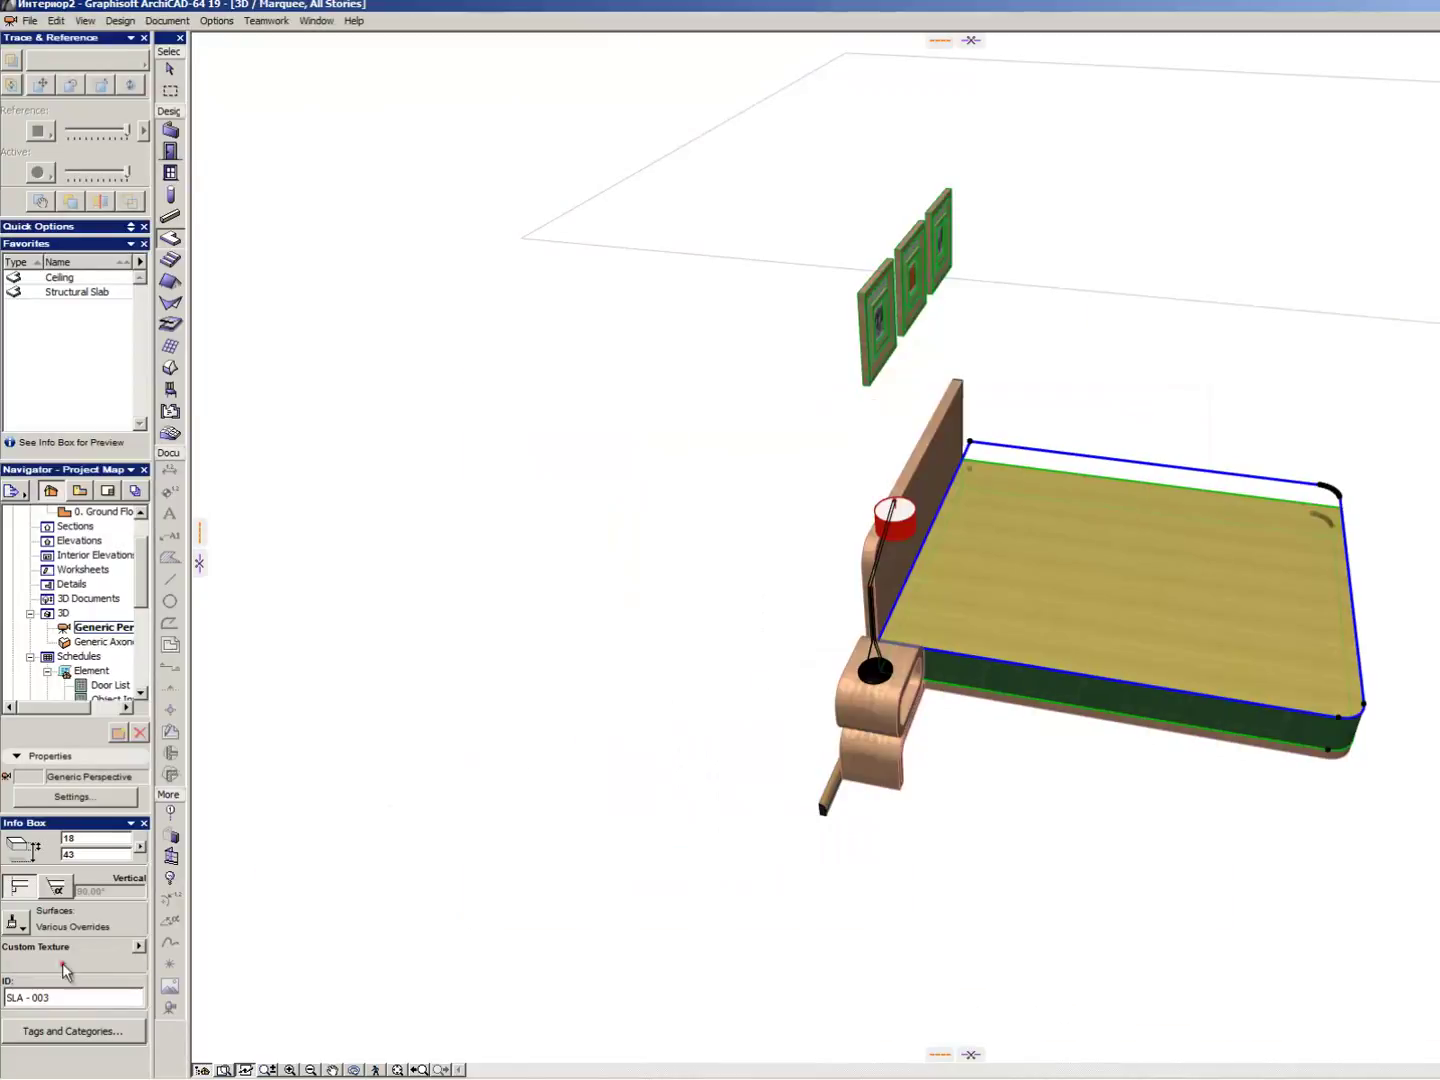
pyautogui.scroll(3, 60, 969)
pyautogui.scroll(3, 80, 887)
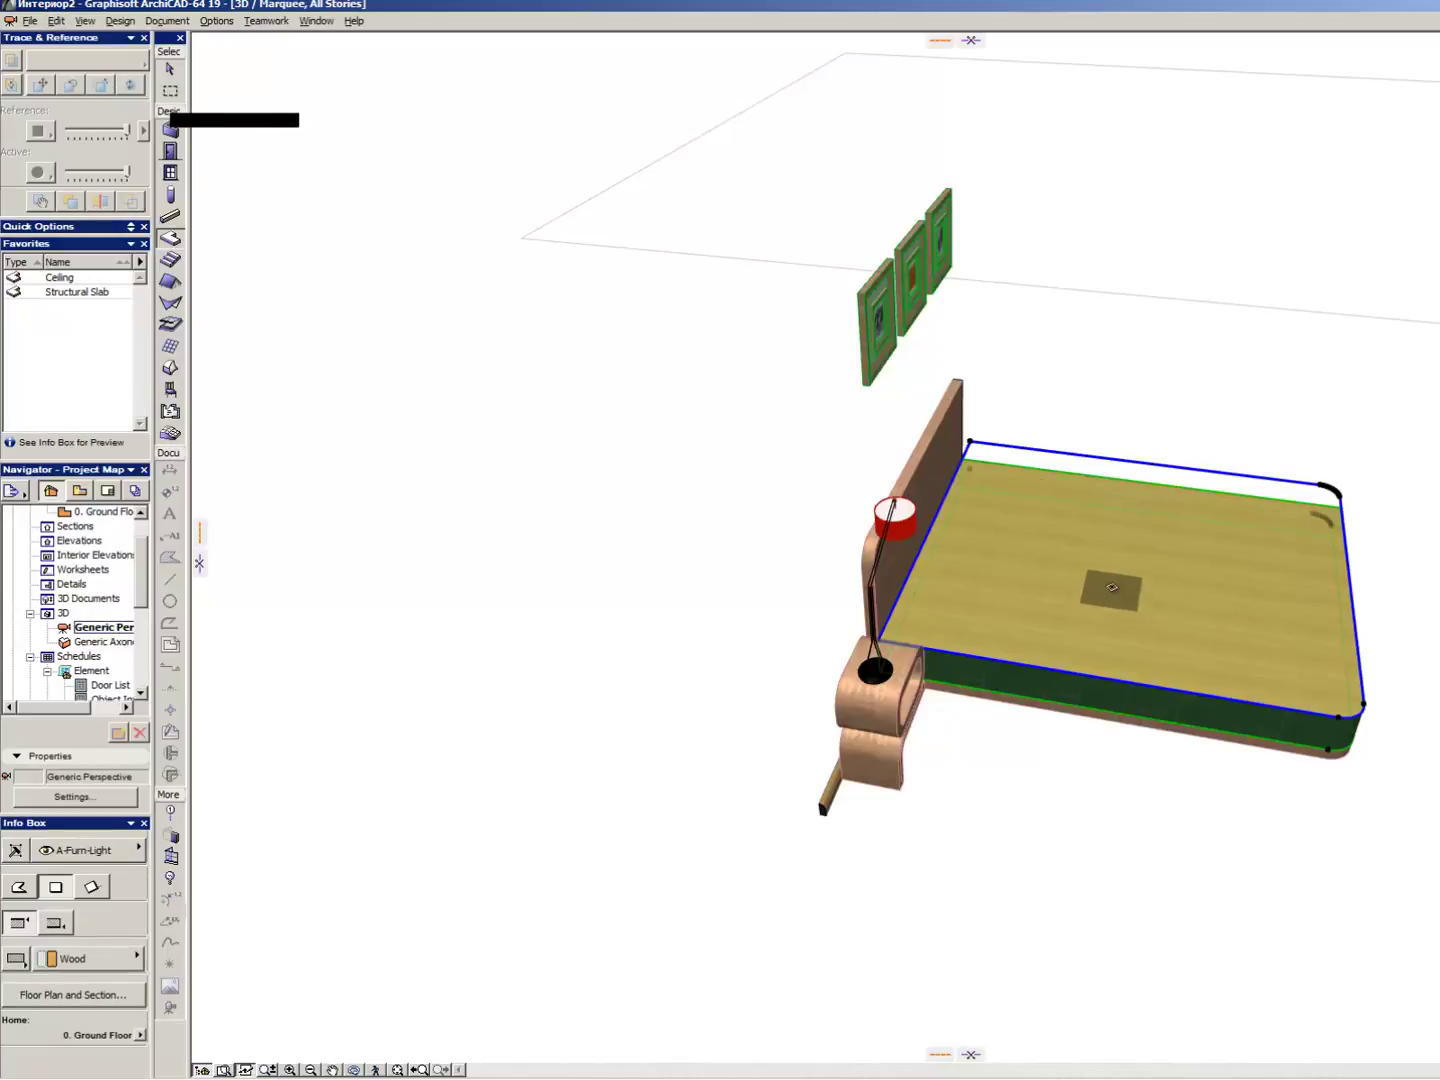
# - Switch off the bed slab's side surface override, then rebuild and orbit the 3D view
pyautogui.hotkey('ctrl', 't')
pyautogui.click(700, 567)
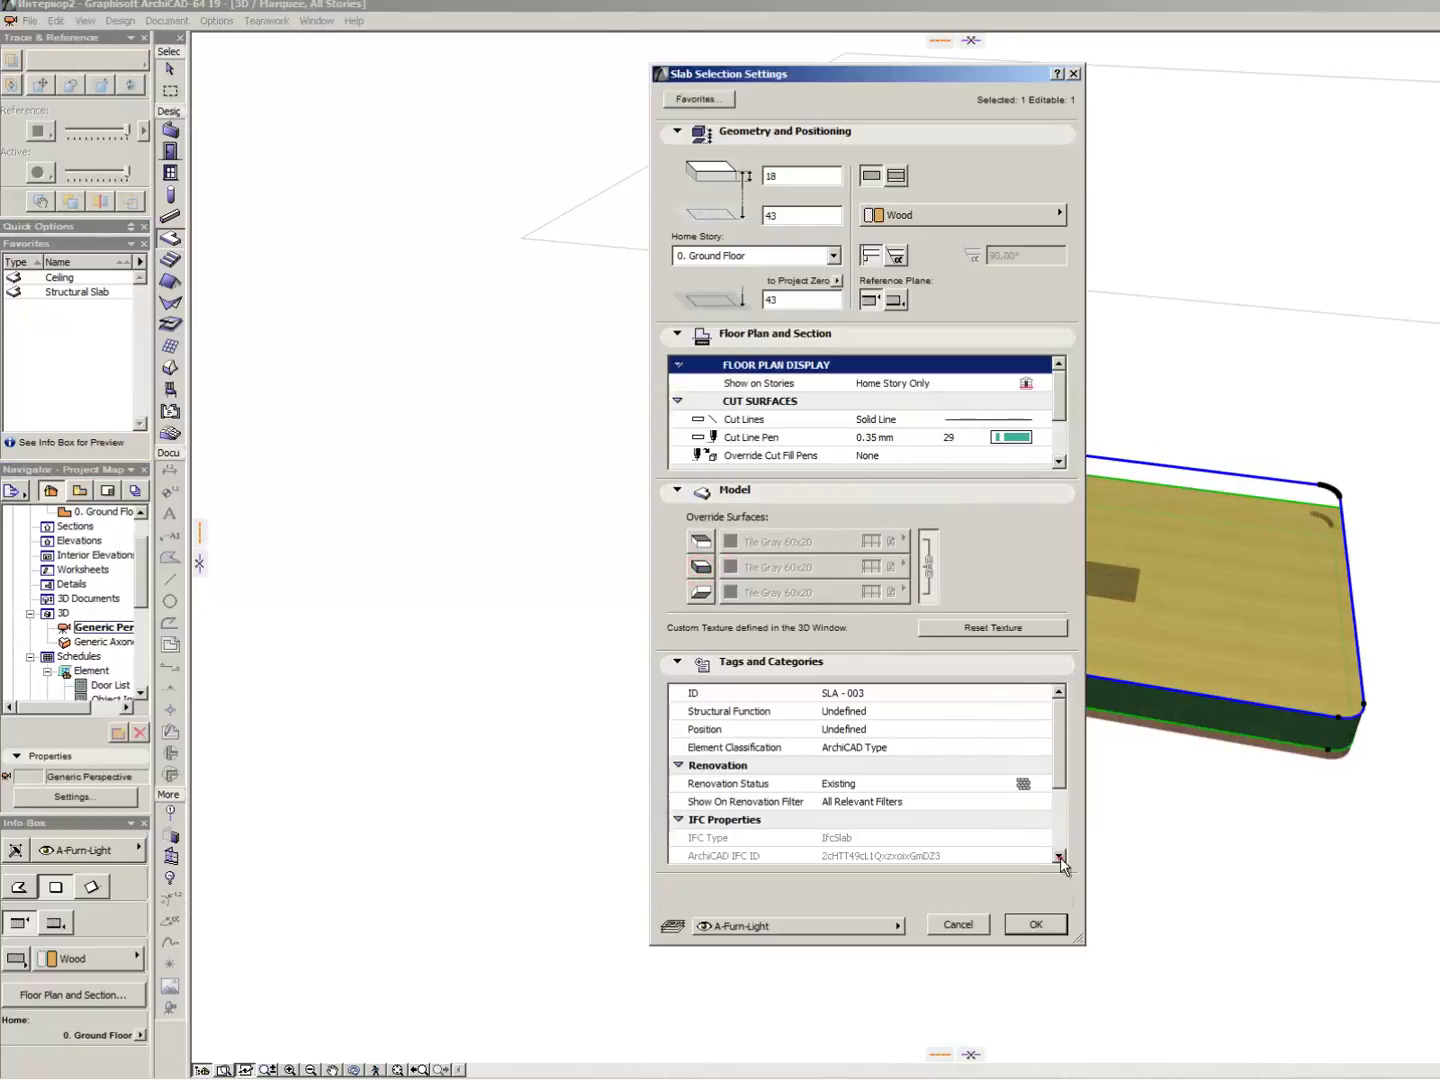
pyautogui.click(1036, 923)
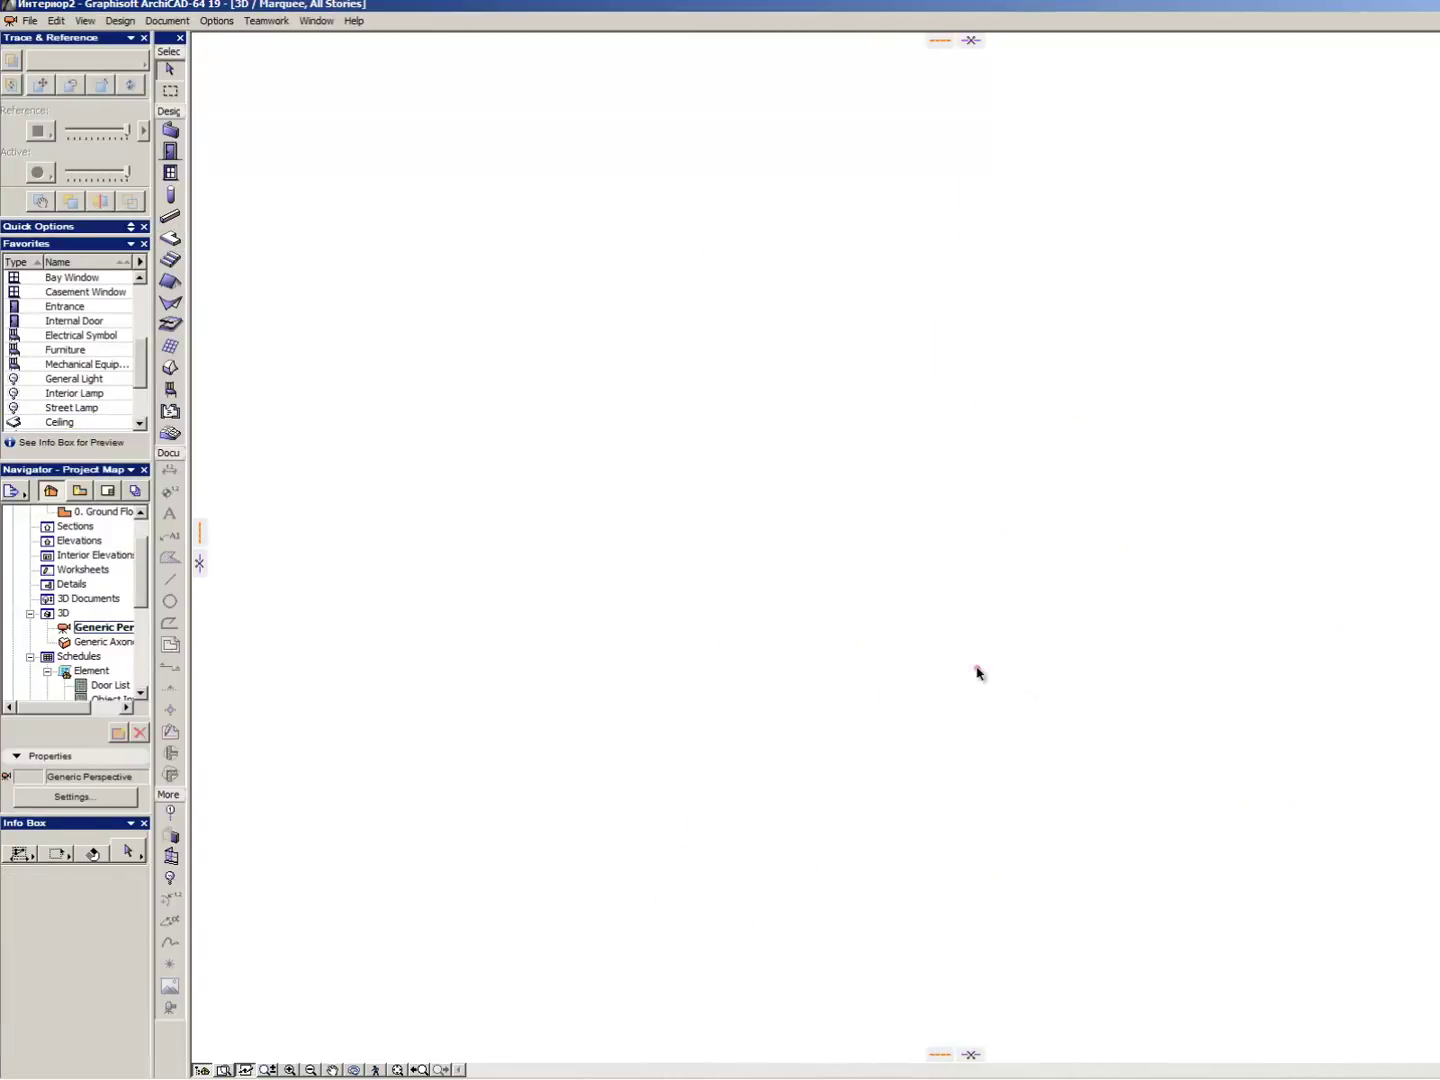
pyautogui.click(396, 1070)
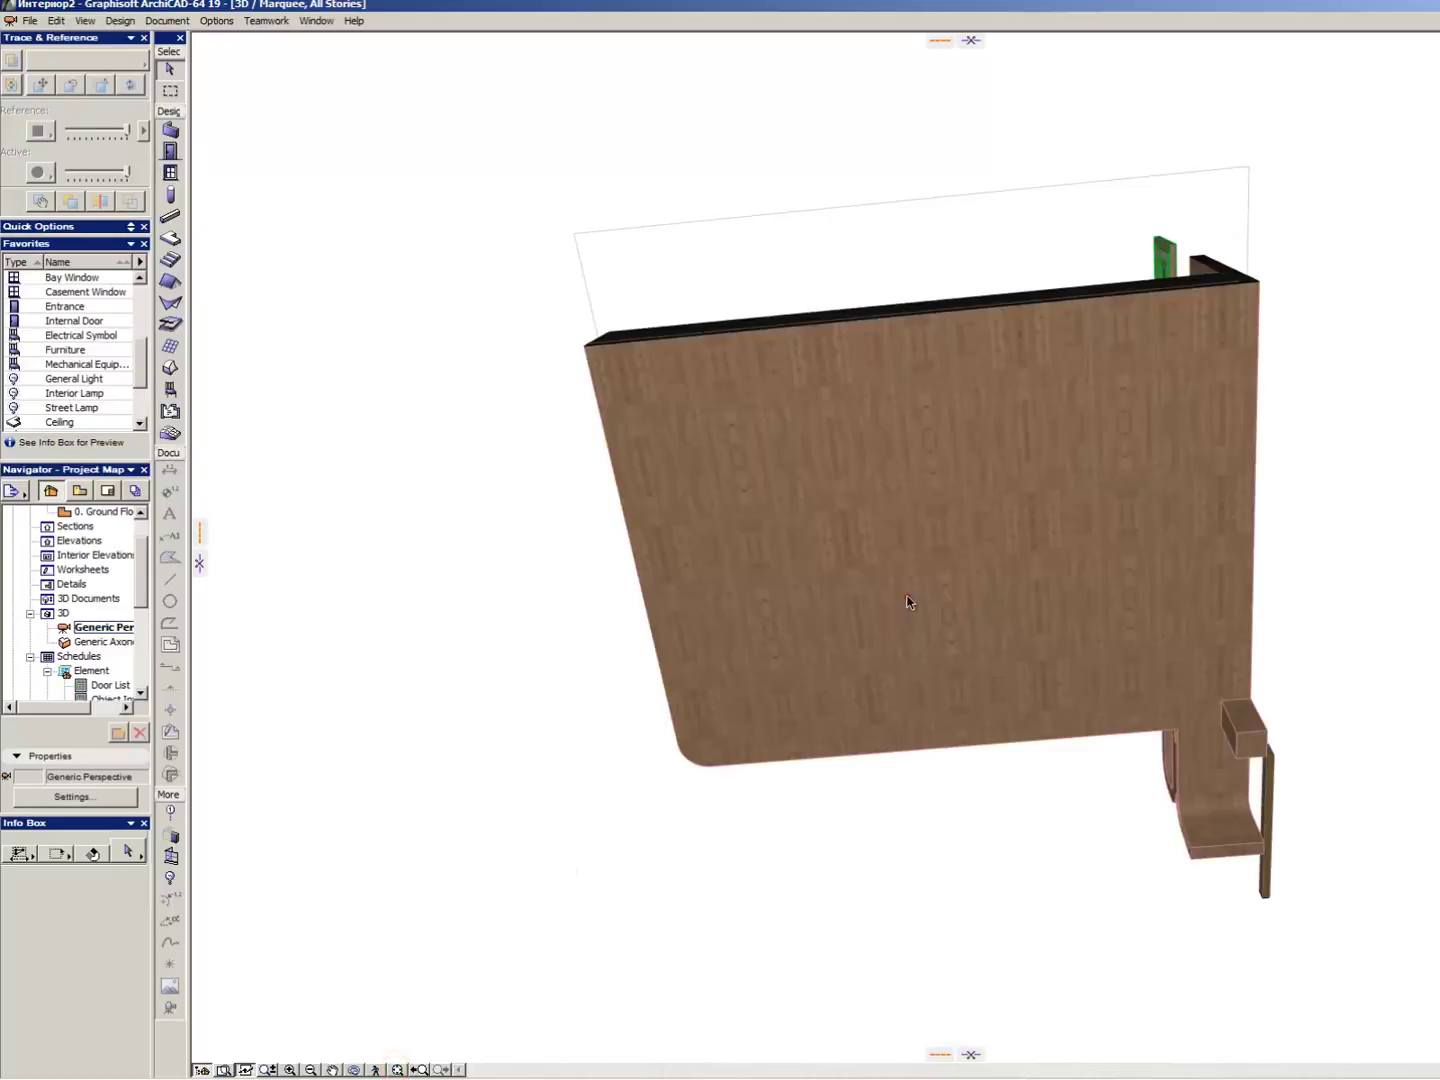
pyautogui.moveTo(911, 598); pyautogui.dragTo(1021, 509)
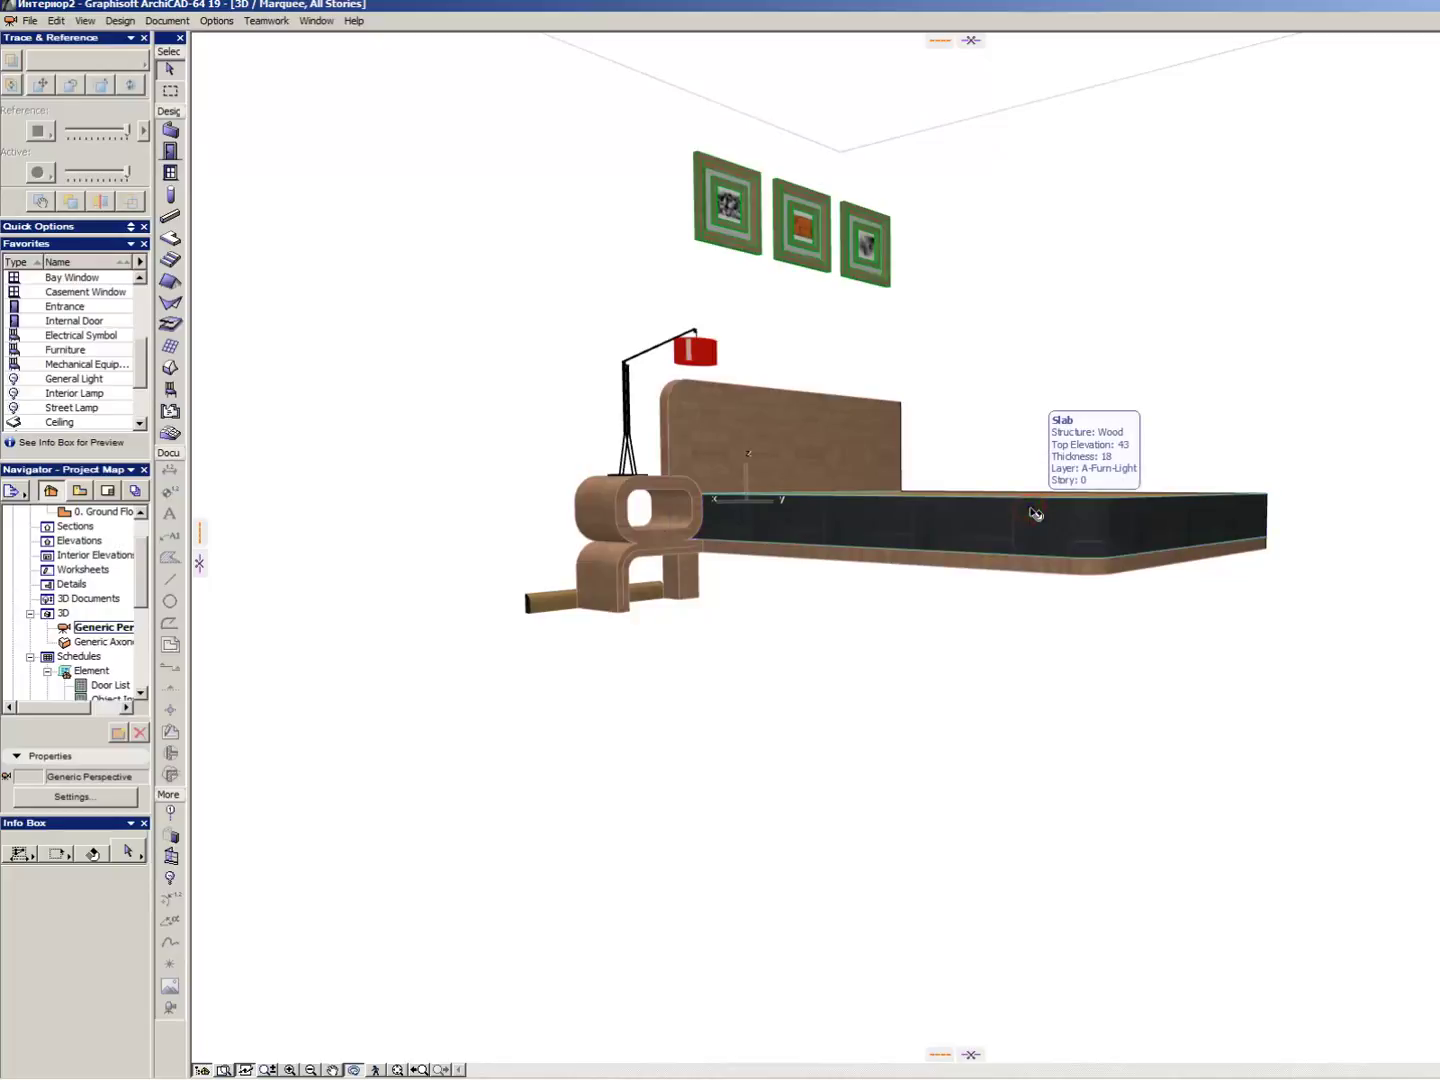
# - Enable the bed slab's top, side and bottom surface overrides and apply Wd-Oak to them
pyautogui.click(1036, 514)
pyautogui.scroll(-3, 45, 996)
pyautogui.click(22, 990)
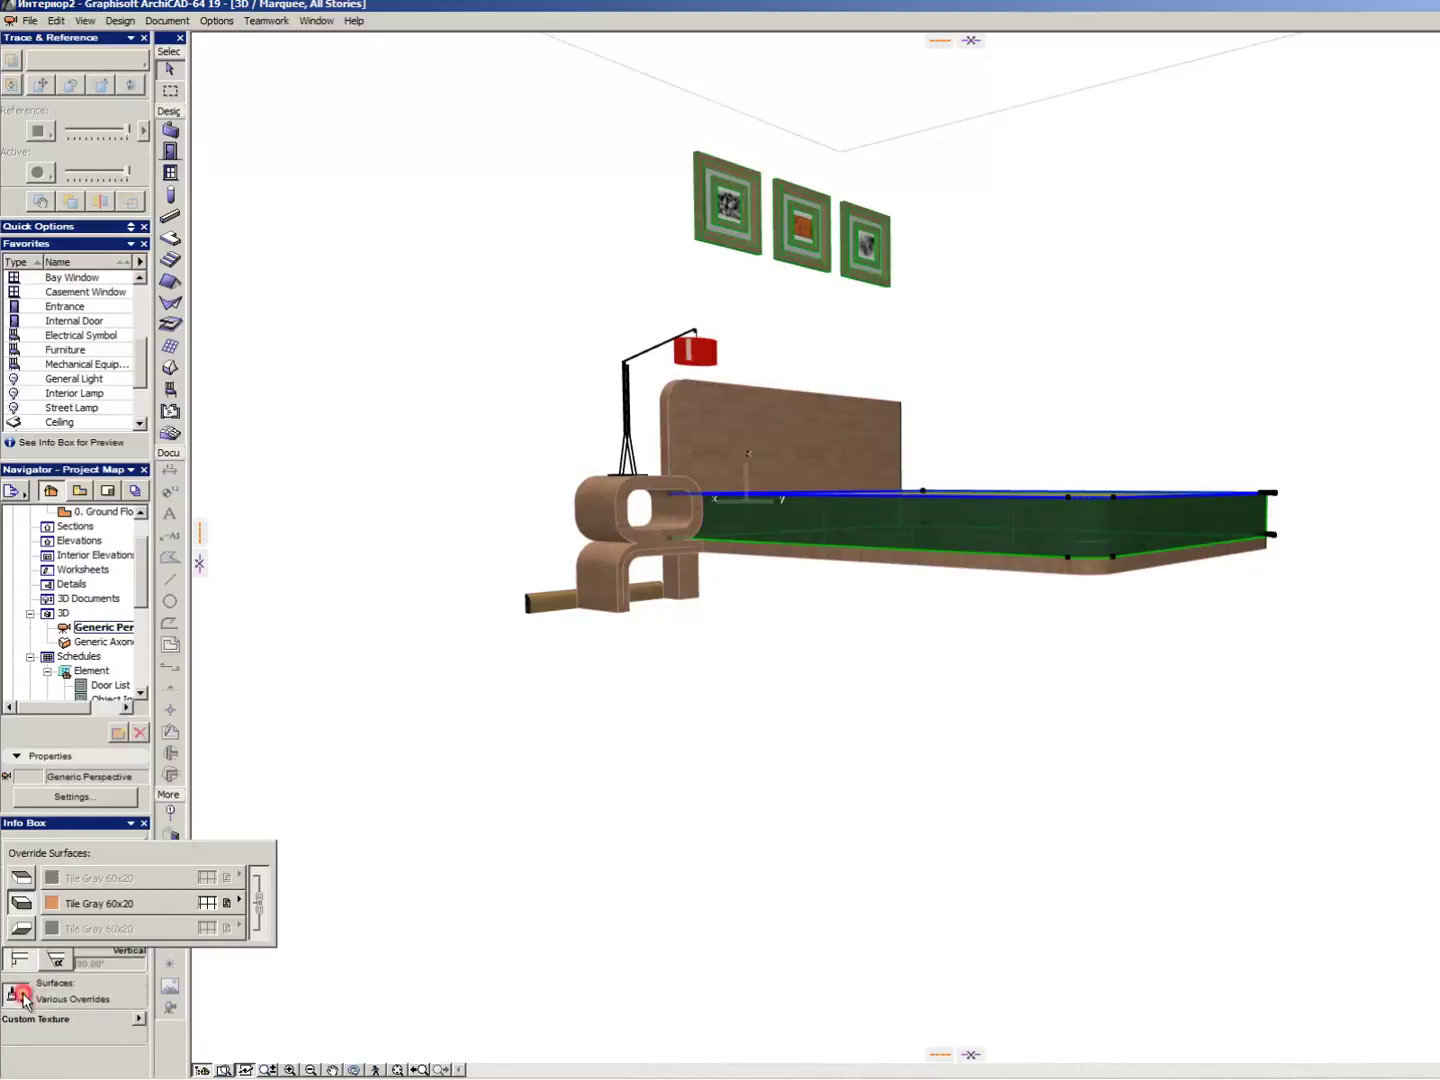
pyautogui.click(22, 878)
pyautogui.click(20, 929)
pyautogui.click(781, 916)
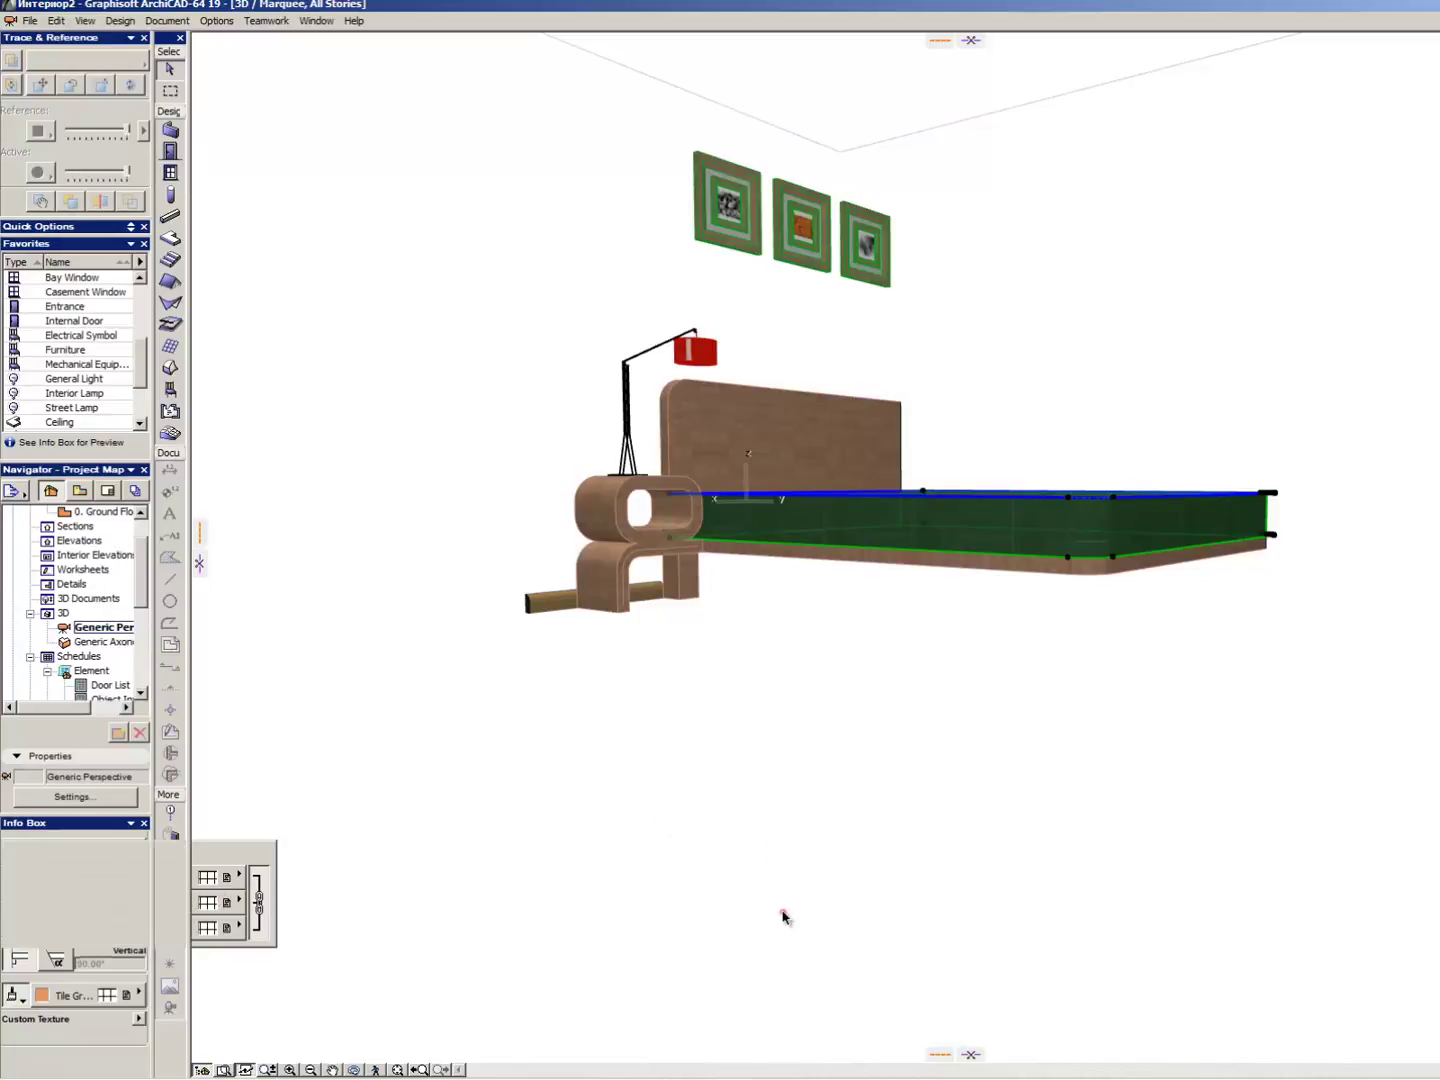
pyautogui.scroll(5, 928, 651)
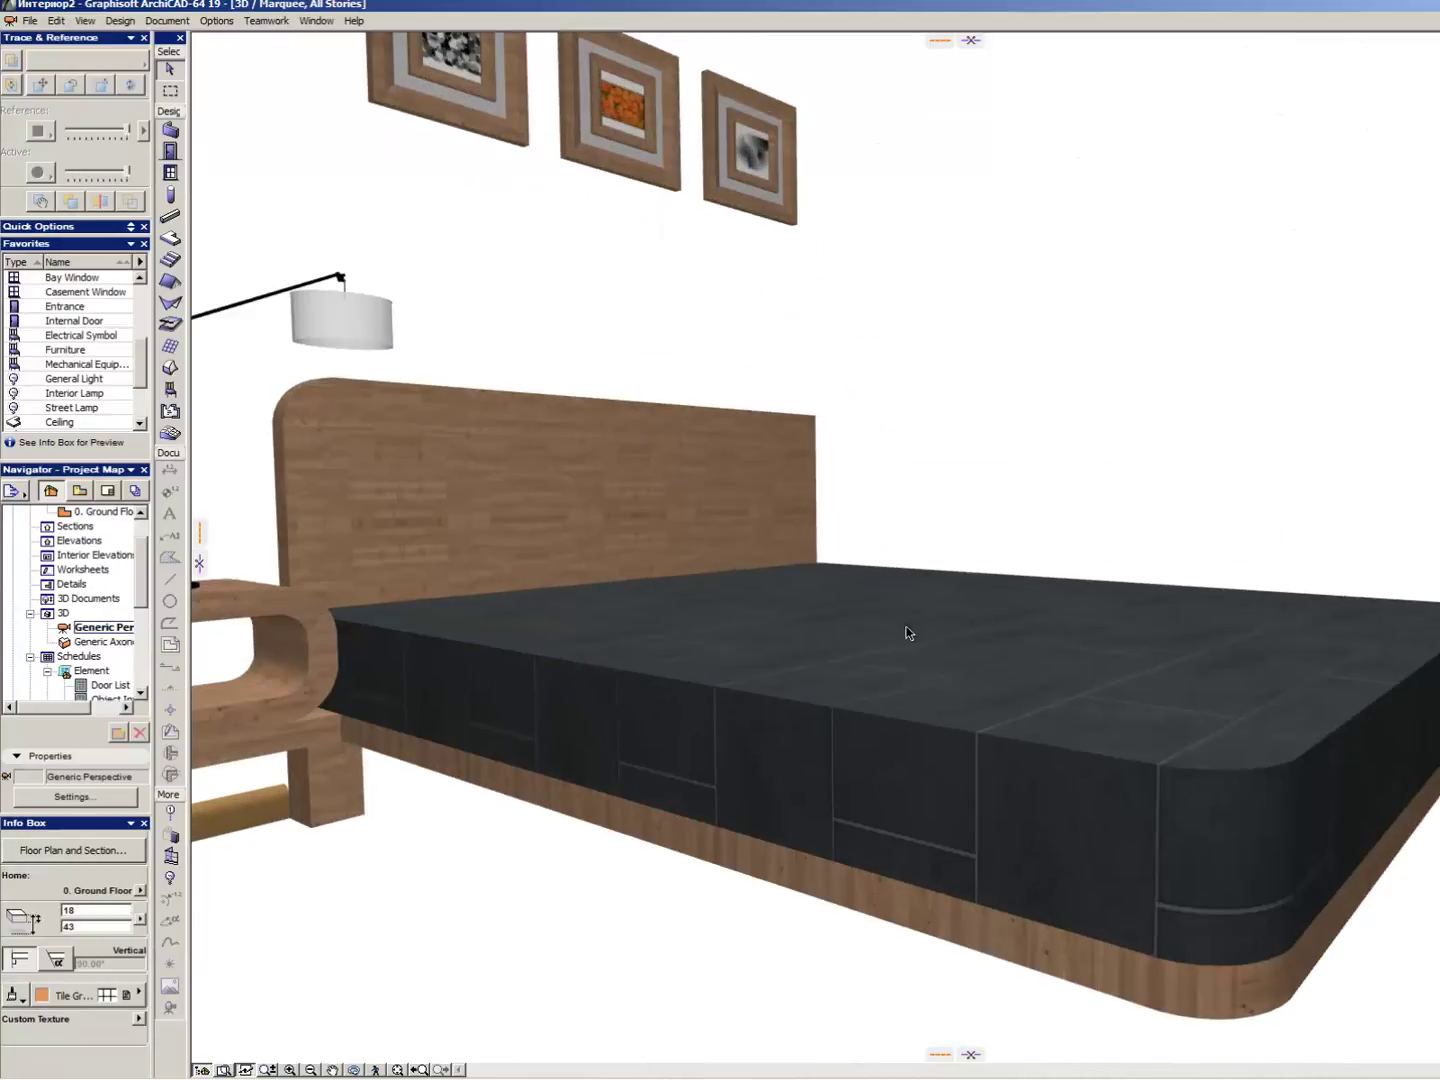
pyautogui.click(80, 996)
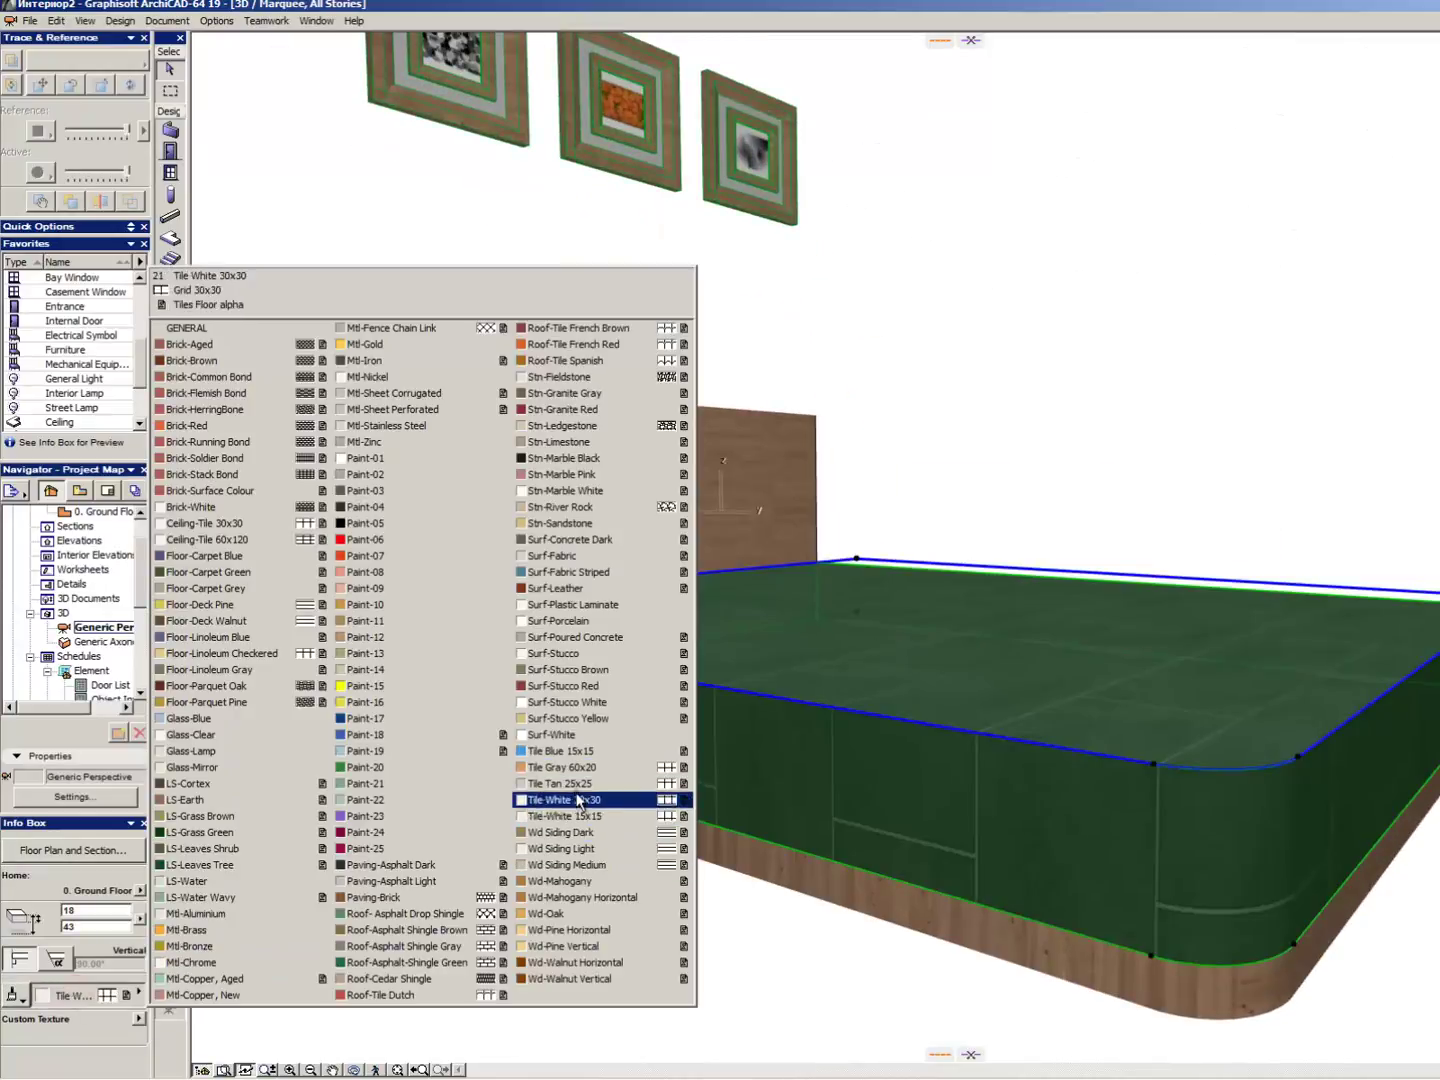
pyautogui.click(420, 572)
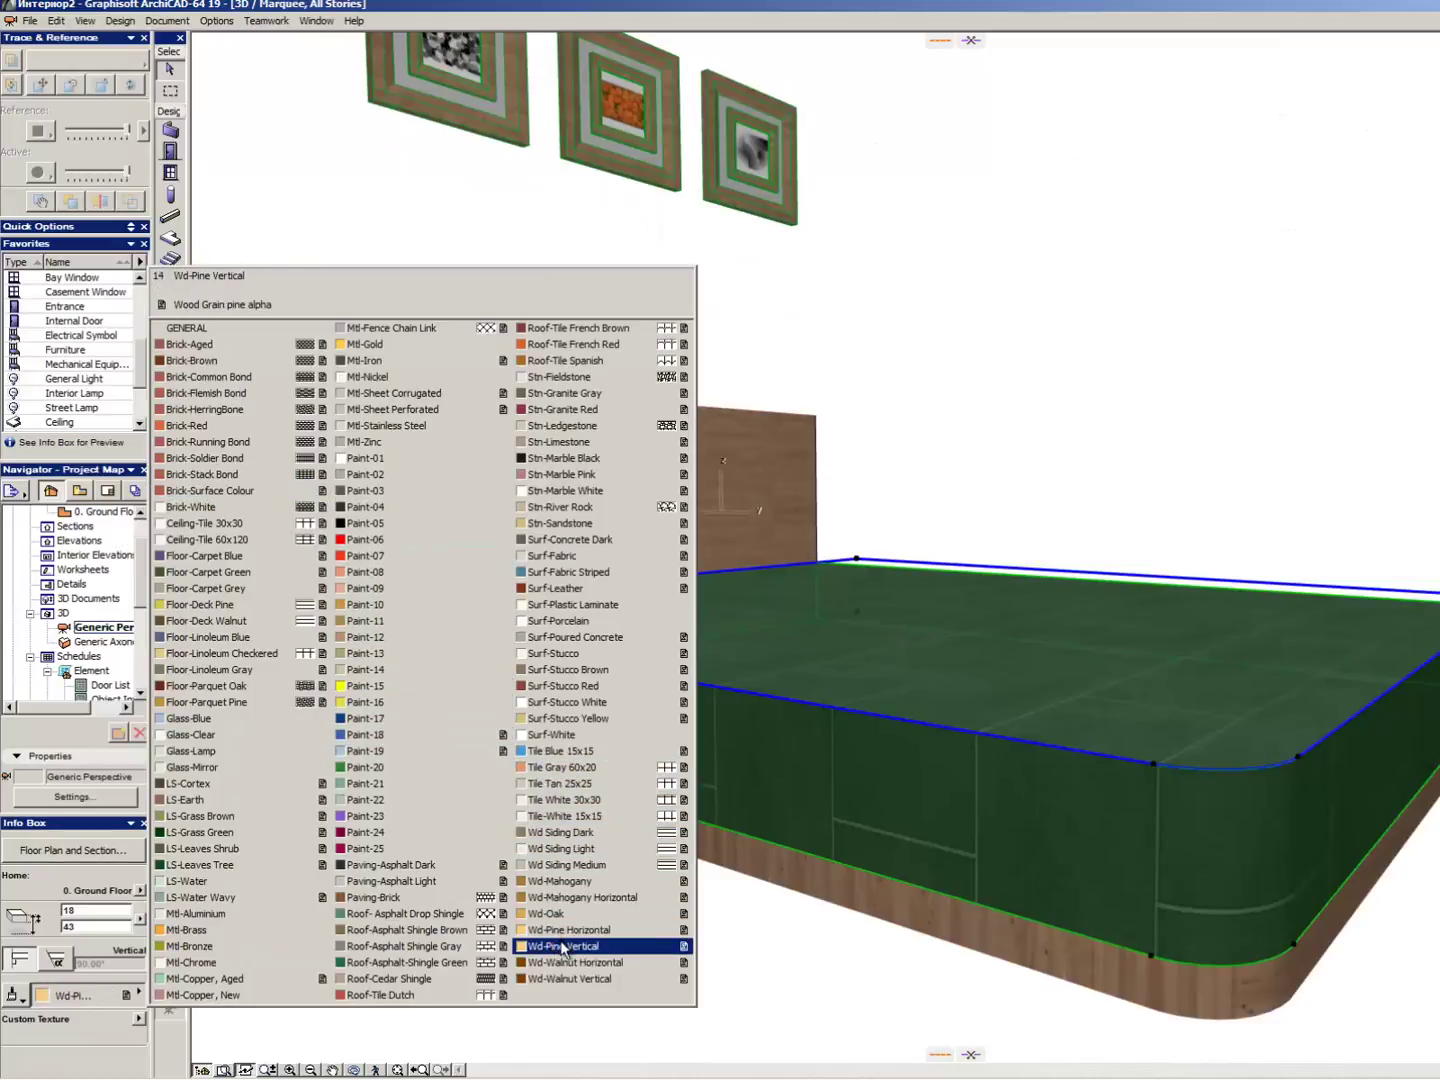
pyautogui.click(585, 914)
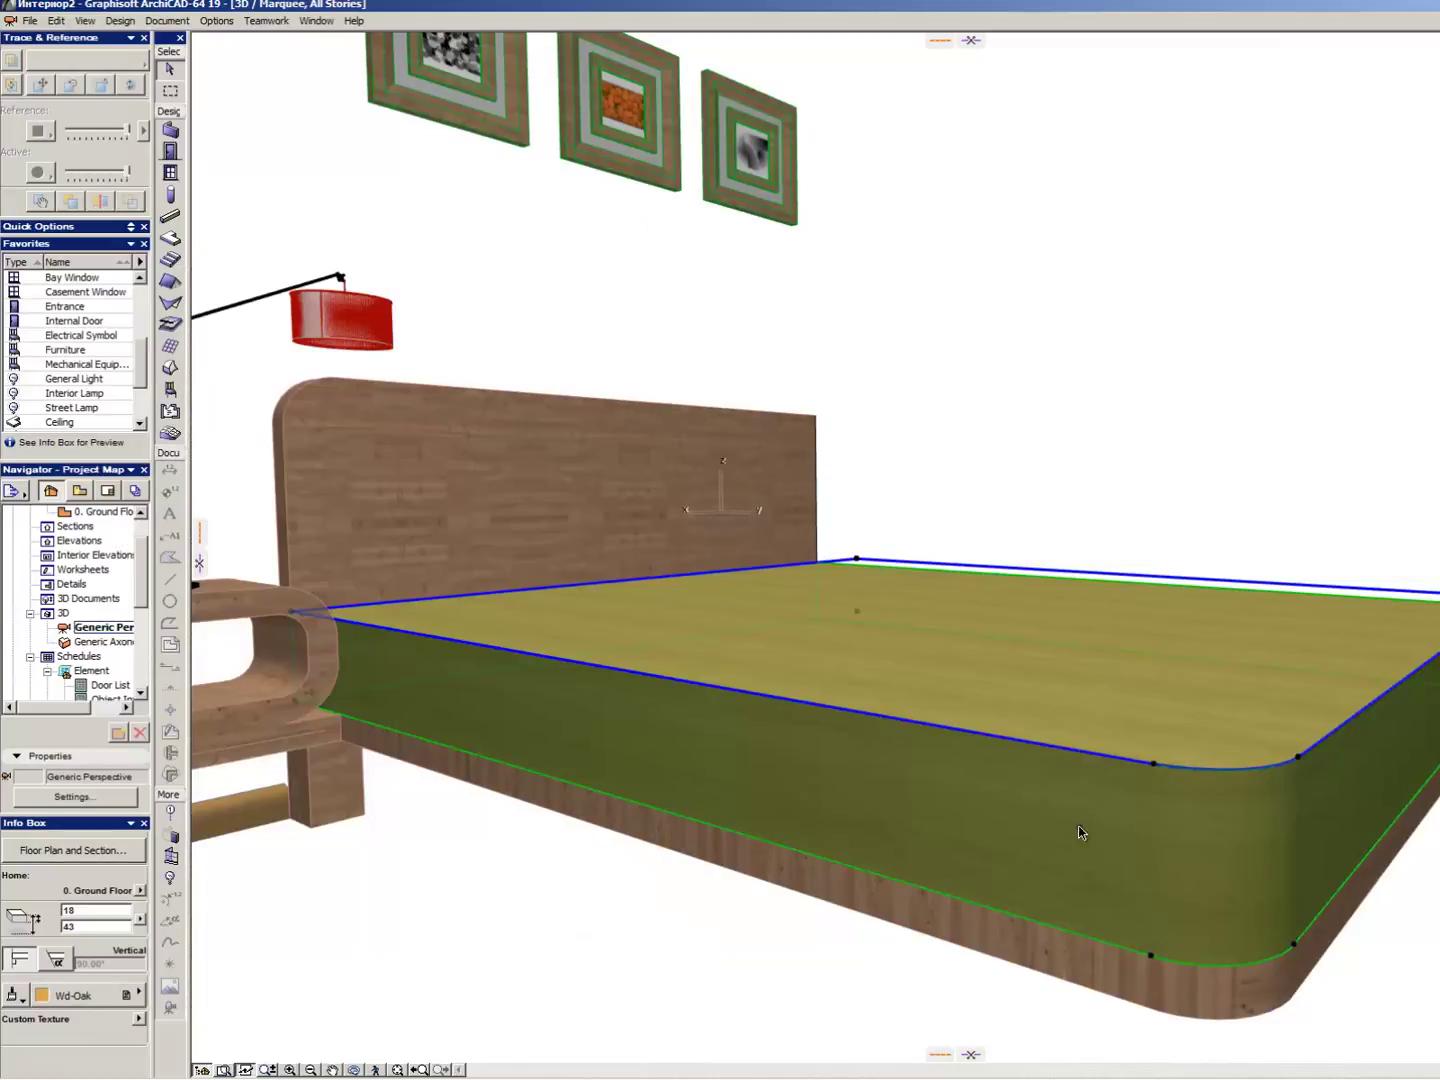
pyautogui.press('Escape')
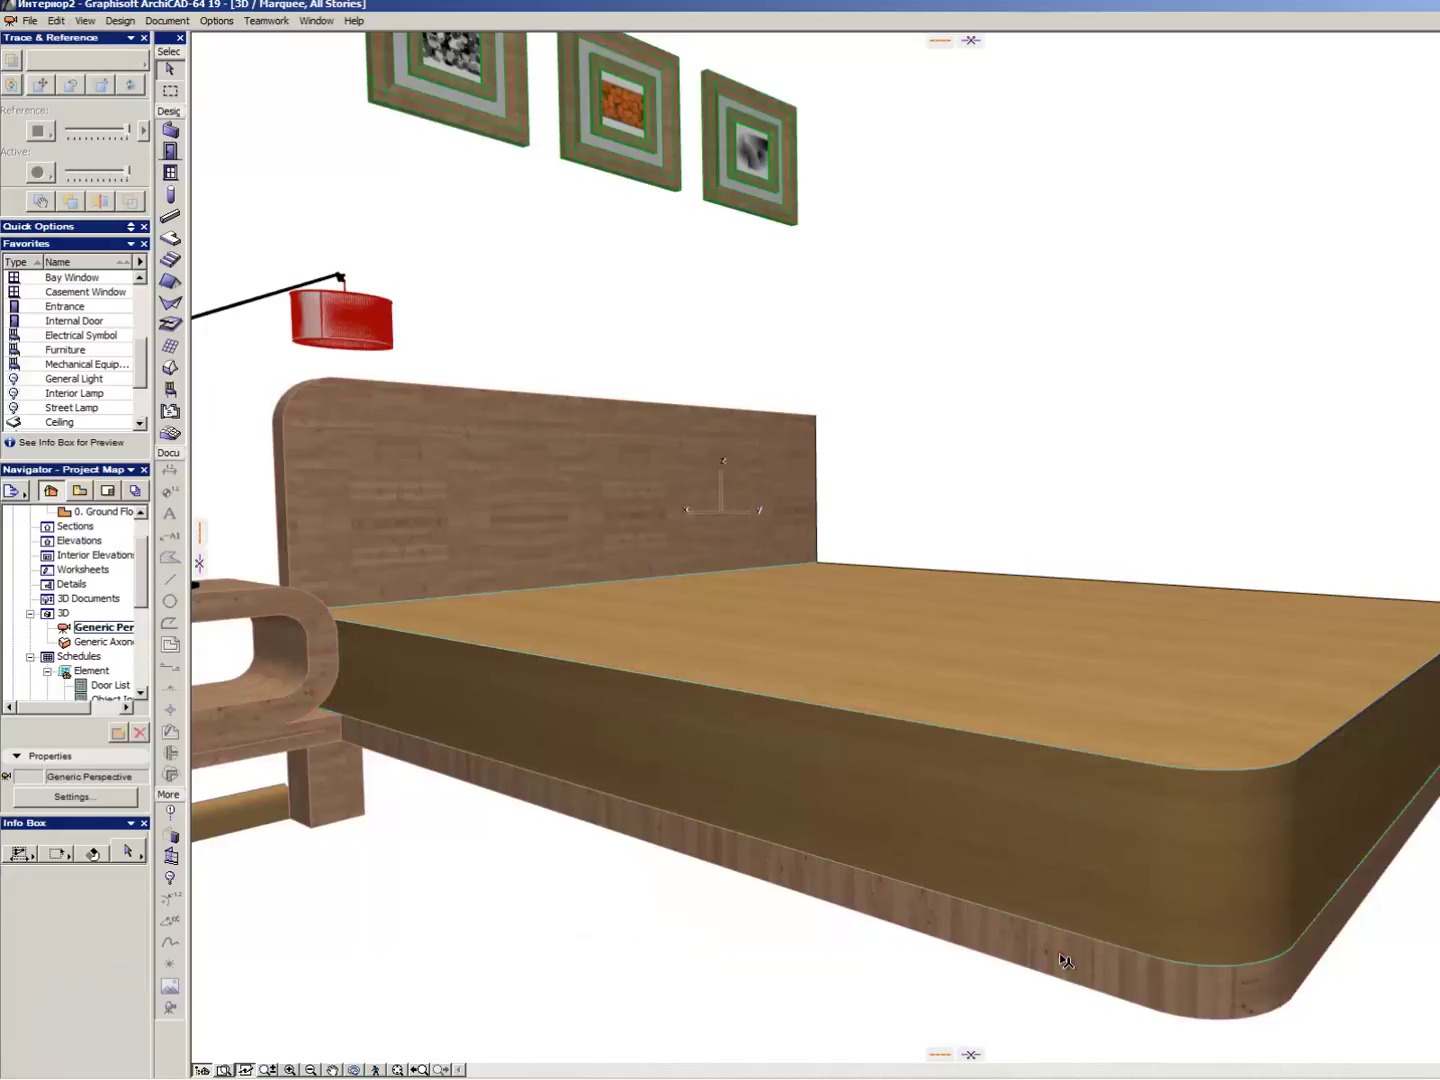
# - Inspect the surface overrides on the bed's base shell and on the bed slab
pyautogui.click(1065, 960)
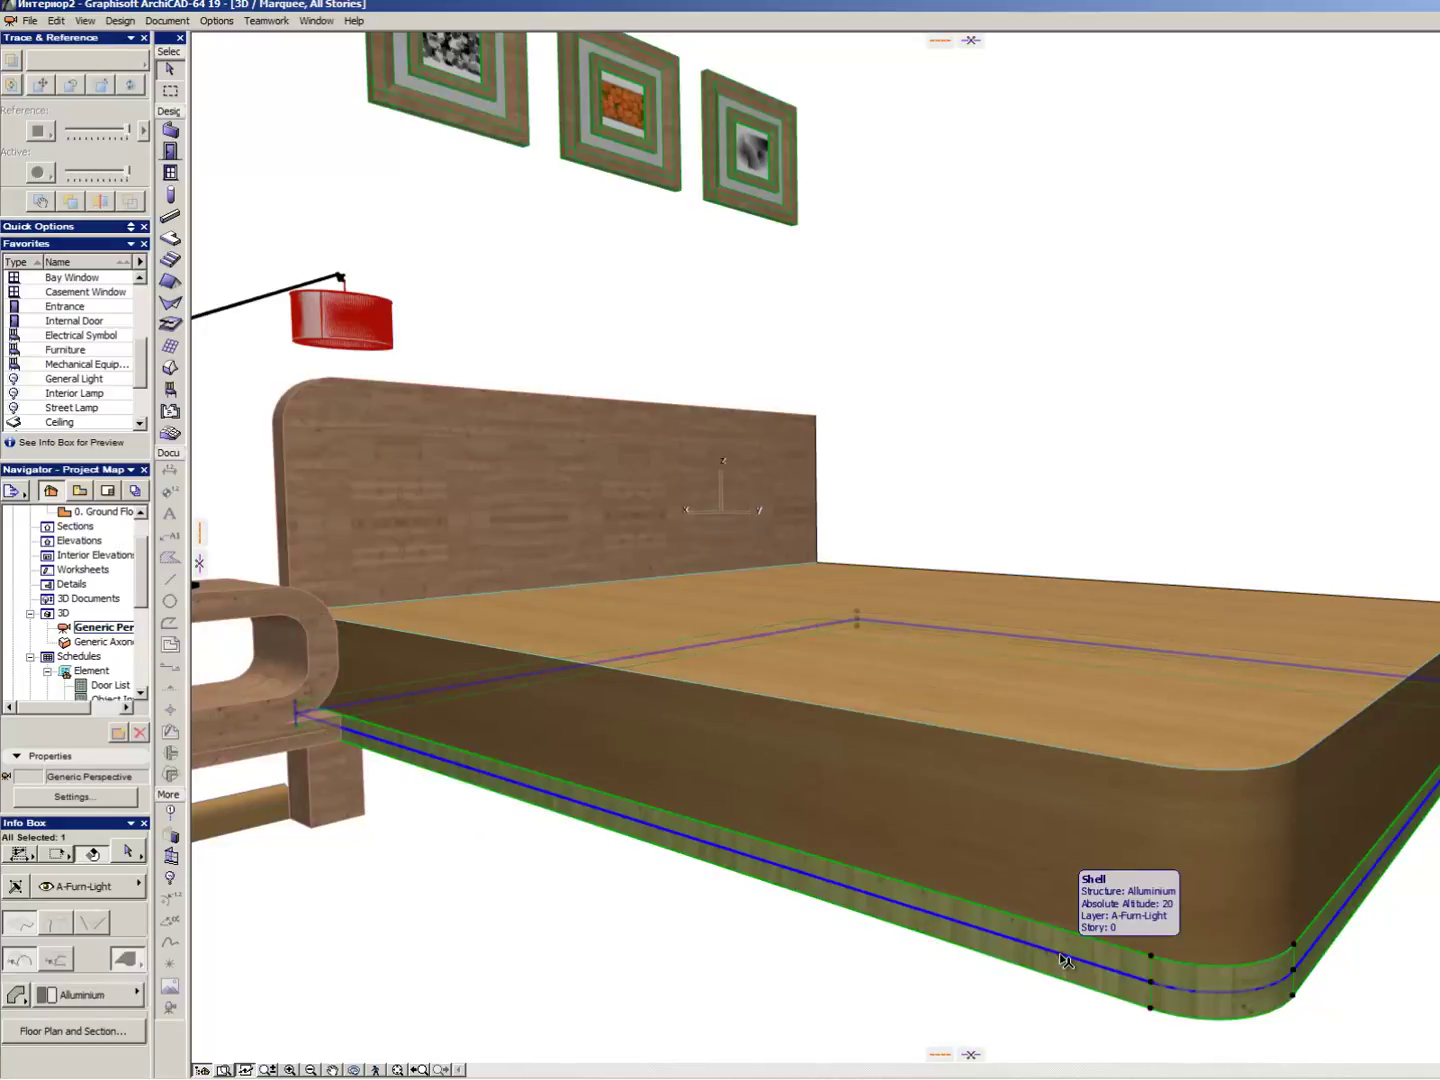
pyautogui.scroll(-5, 37, 1024)
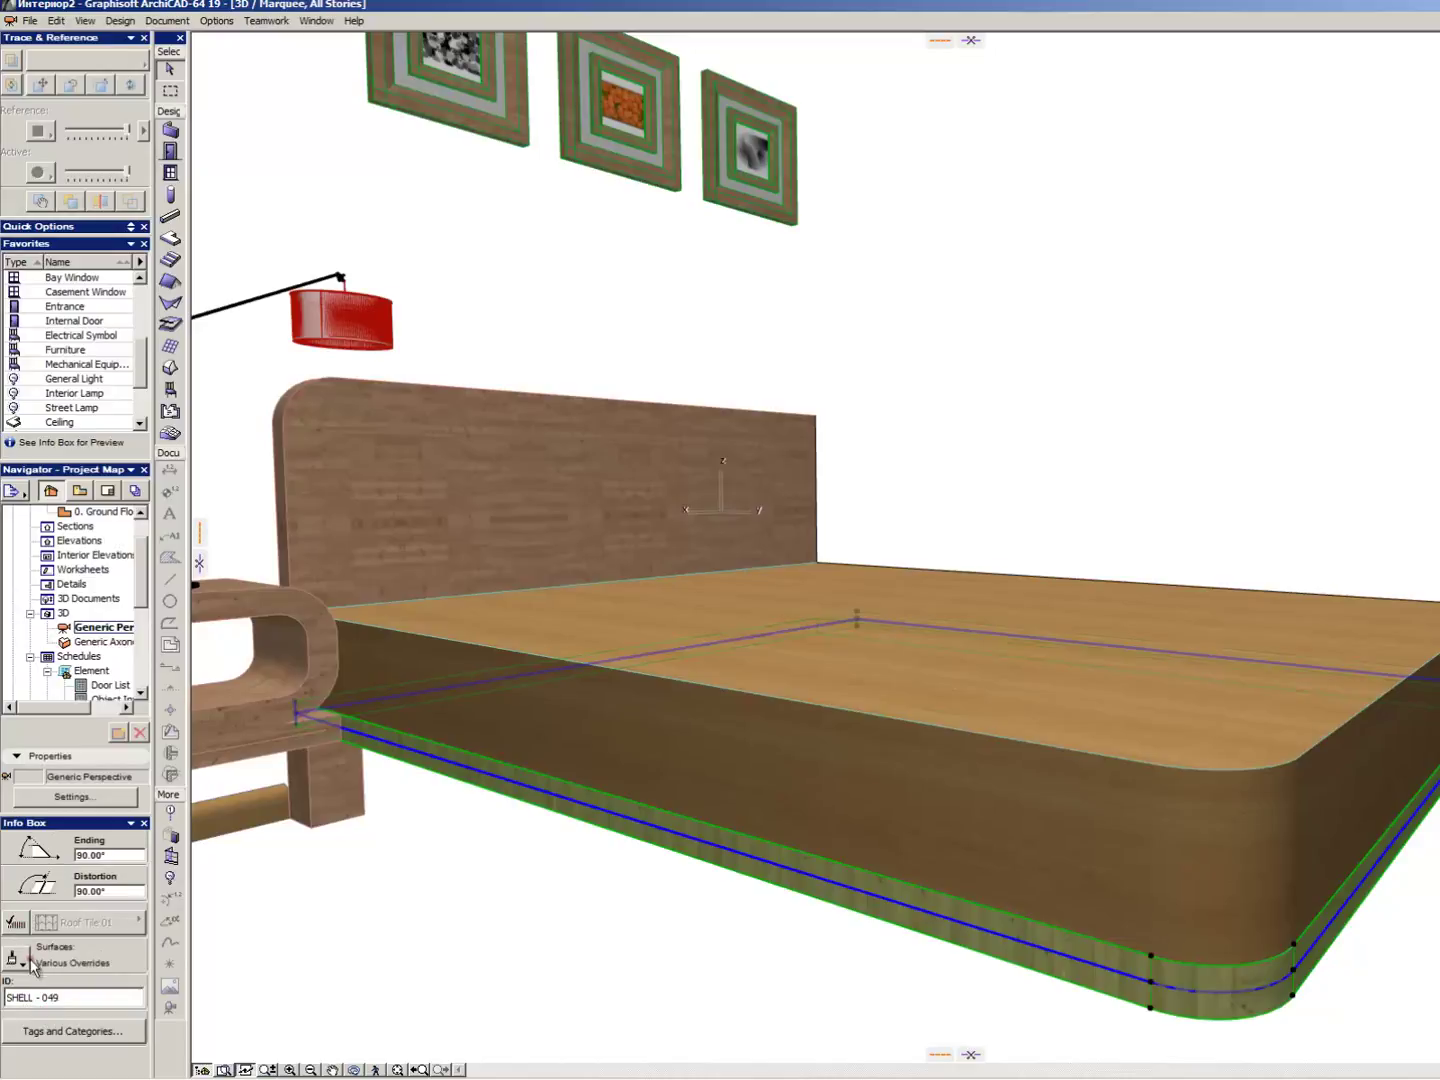
pyautogui.click(15, 957)
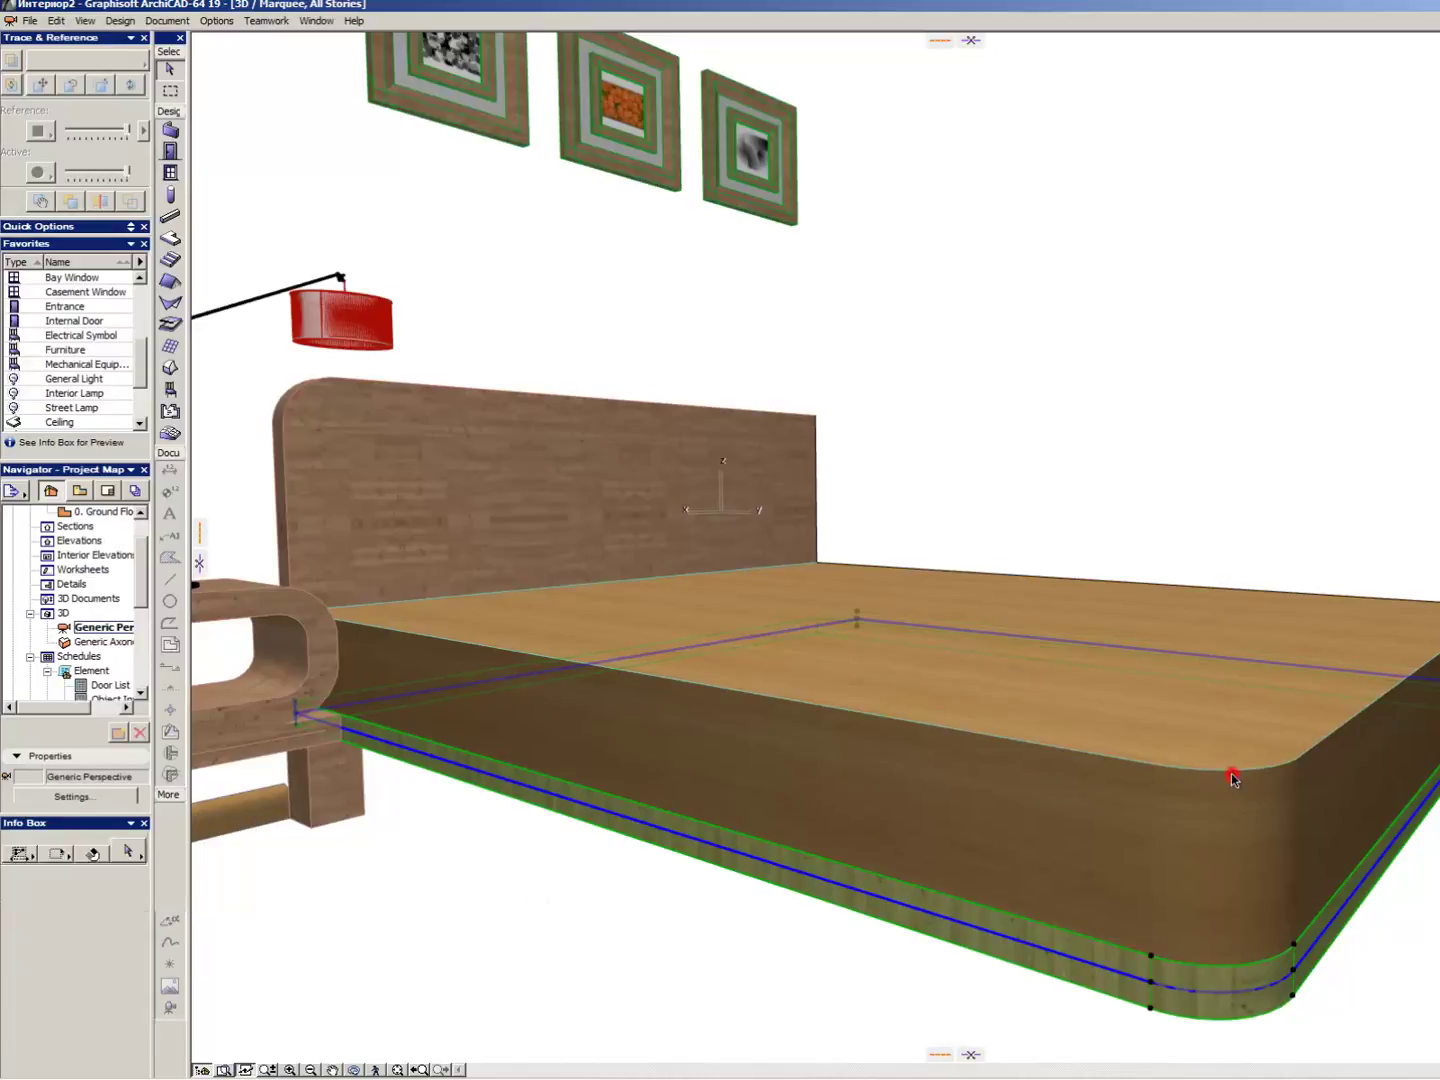
pyautogui.press('Escape')
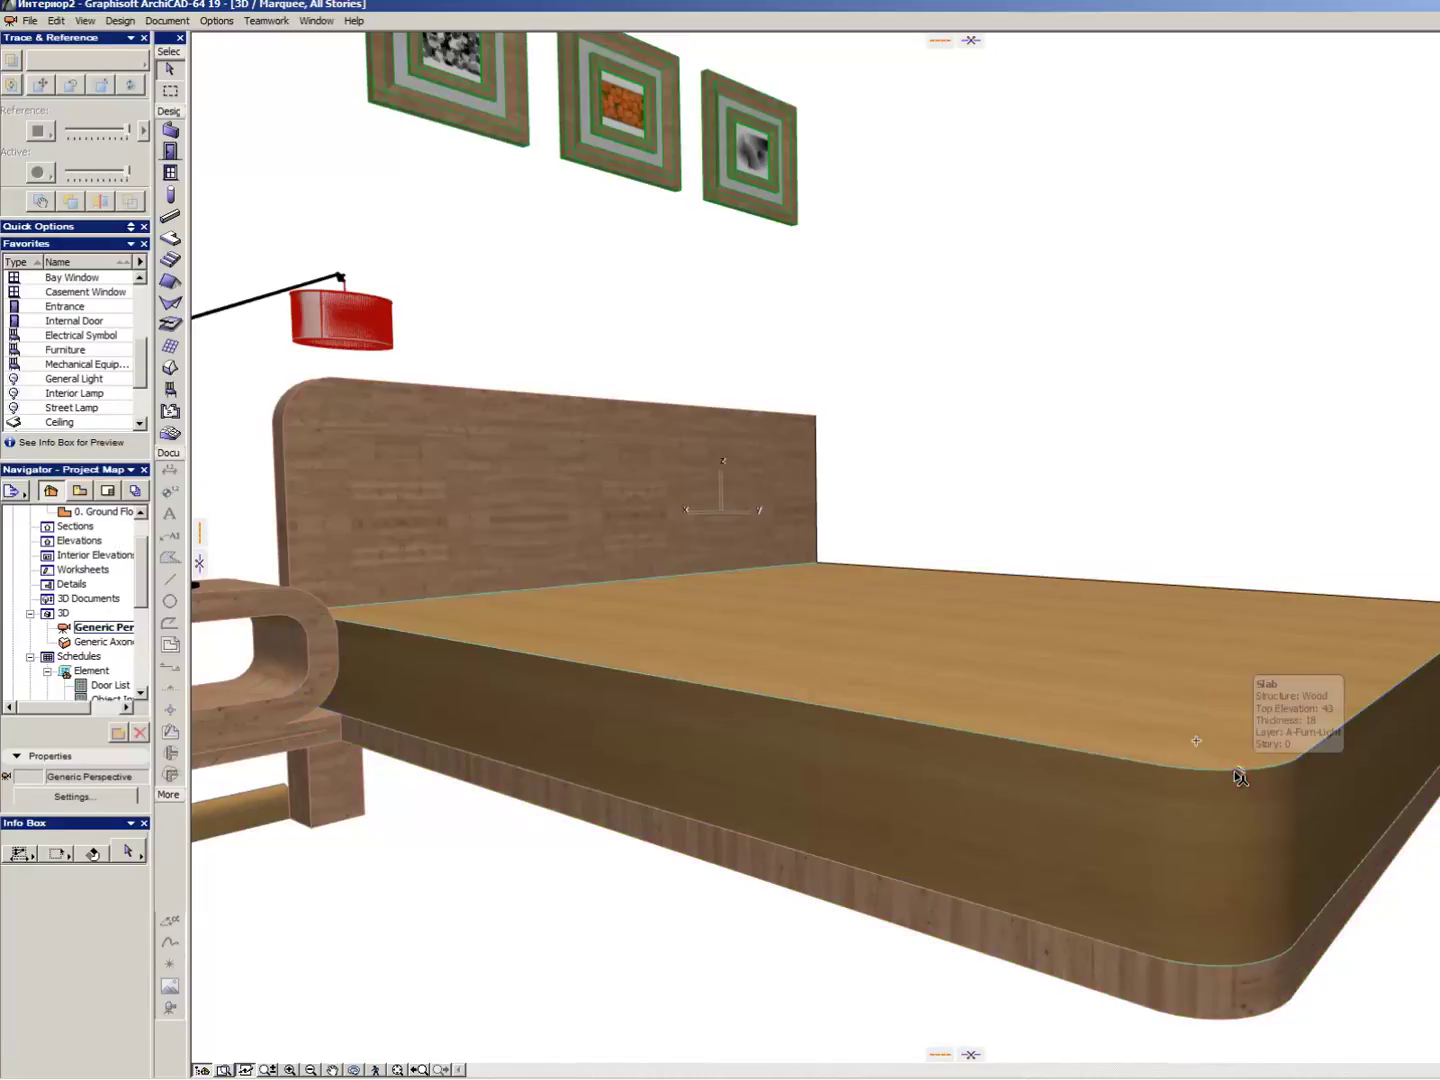
pyautogui.click(1237, 775)
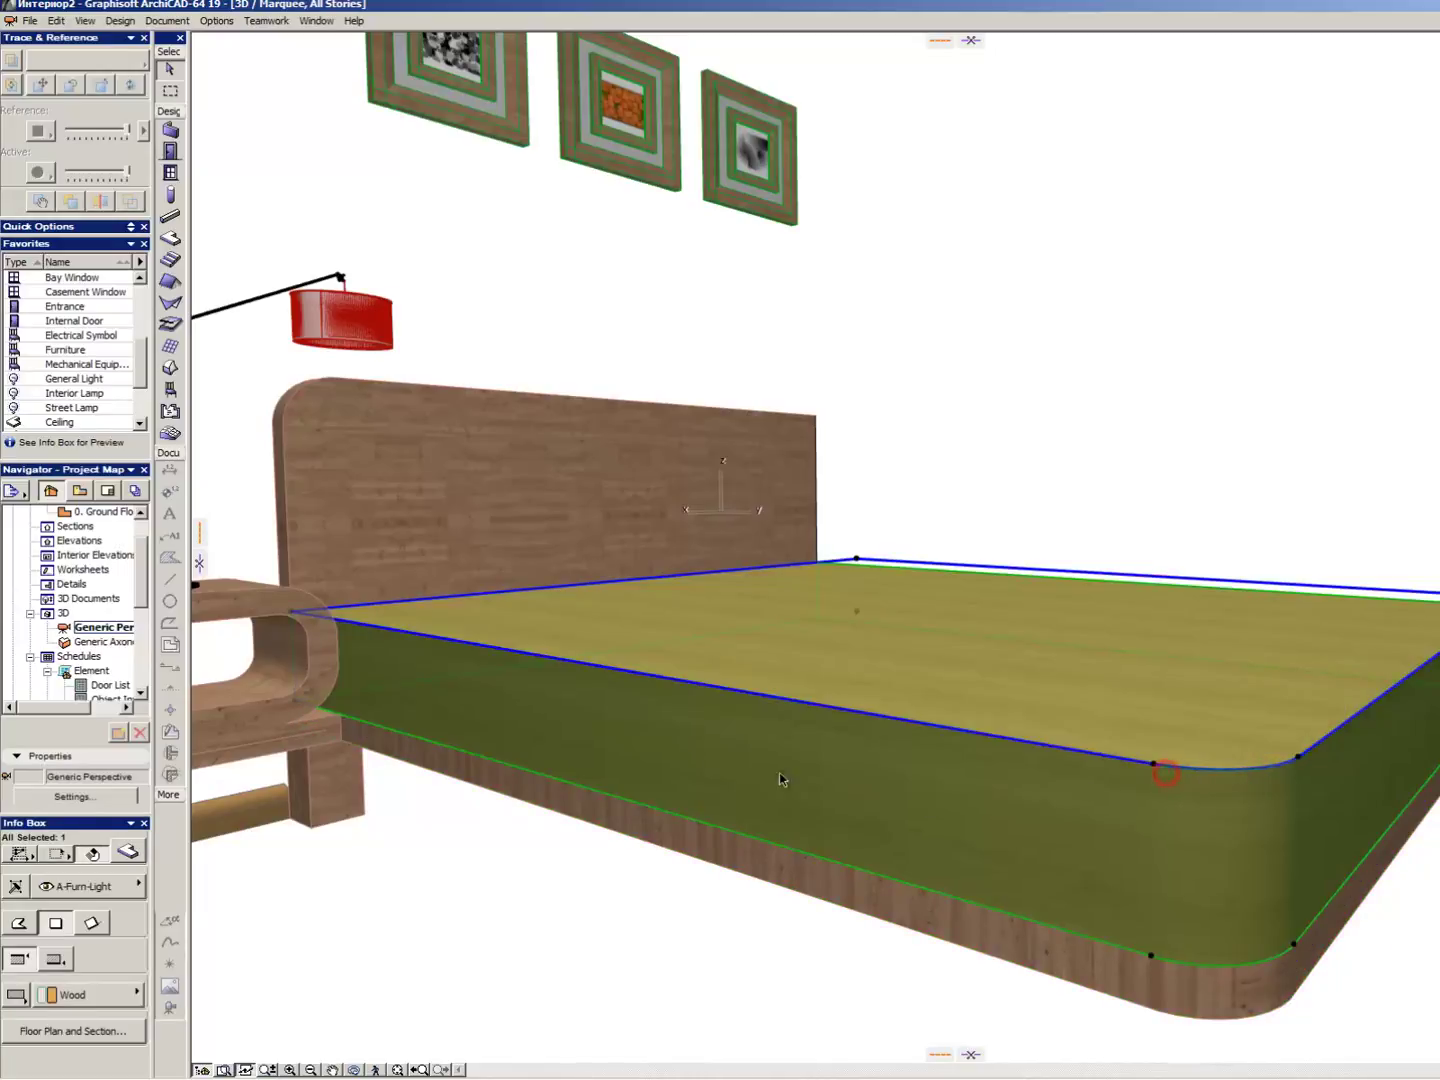
pyautogui.press('Escape')
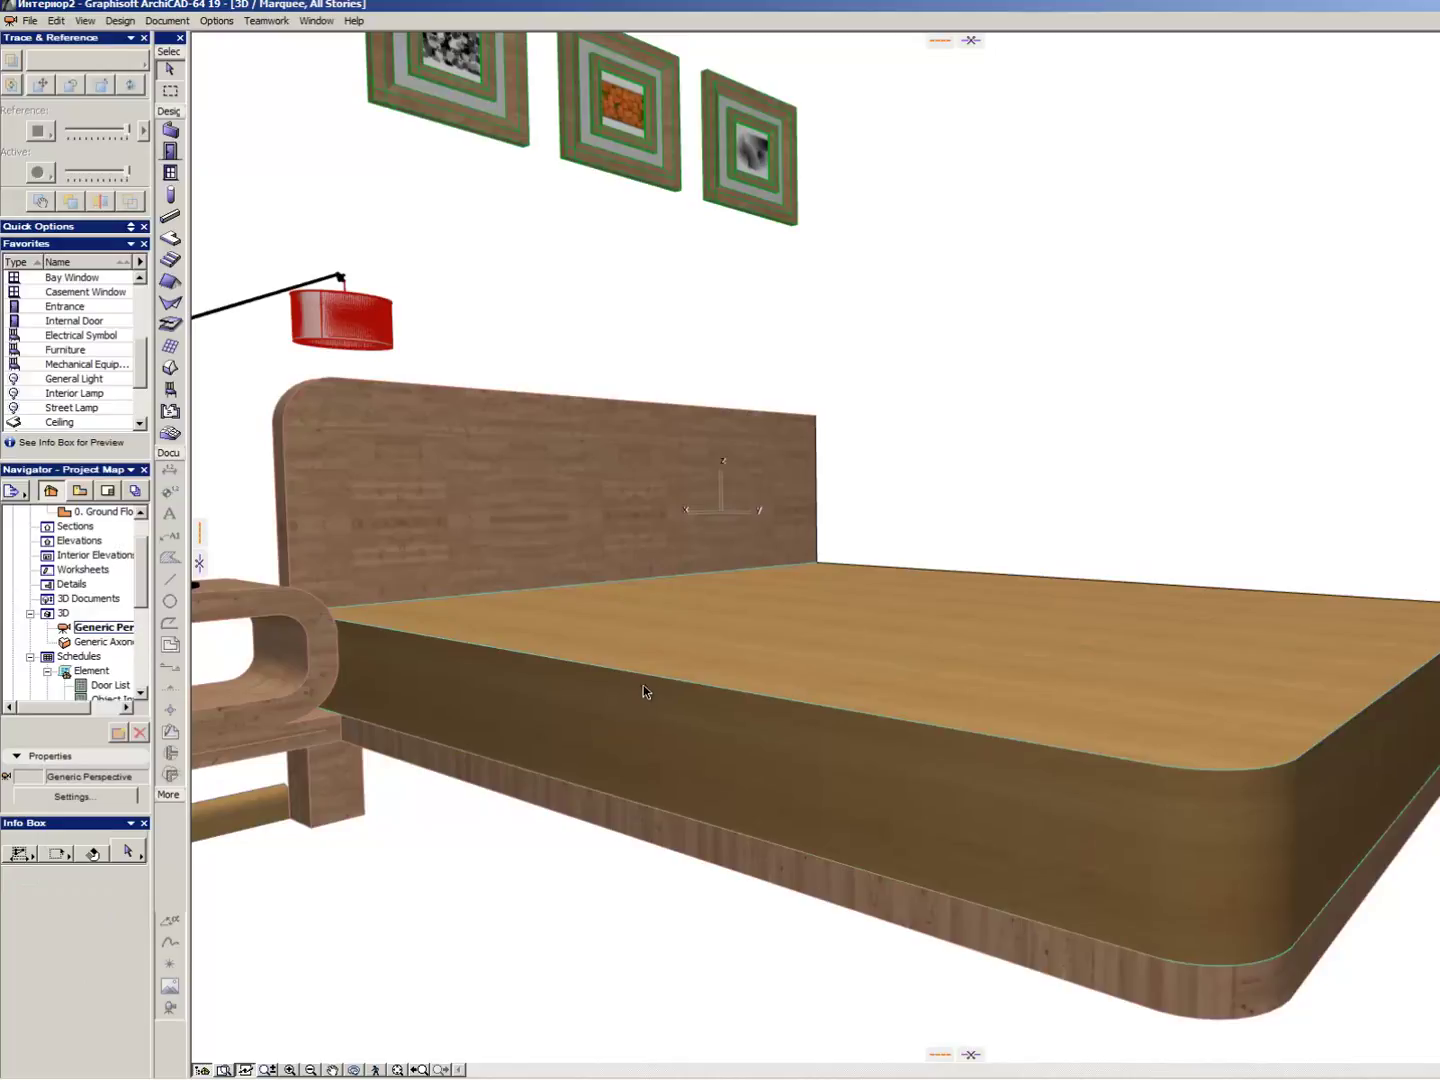
# - Pick up the bed slab's settings and set the default slab surfaces to Wd-Pine Horizontal
pyautogui.keyDown('alt'); pyautogui.click(653, 681); pyautogui.keyUp('alt')
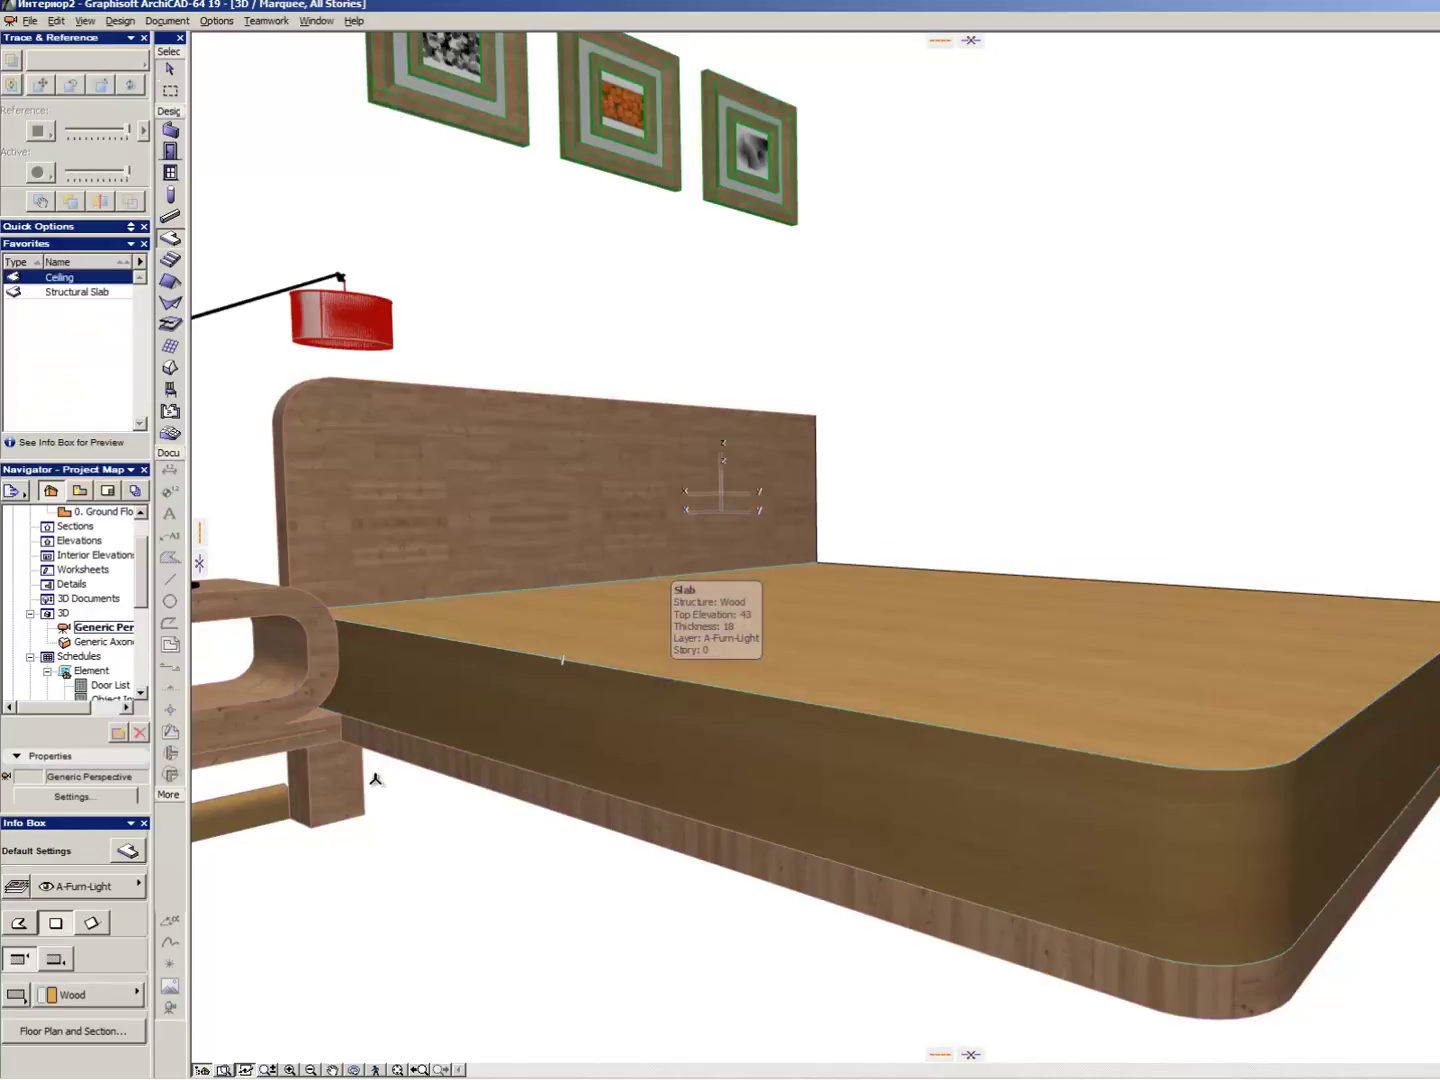
pyautogui.hotkey('ctrl', 't')
pyautogui.click(842, 548)
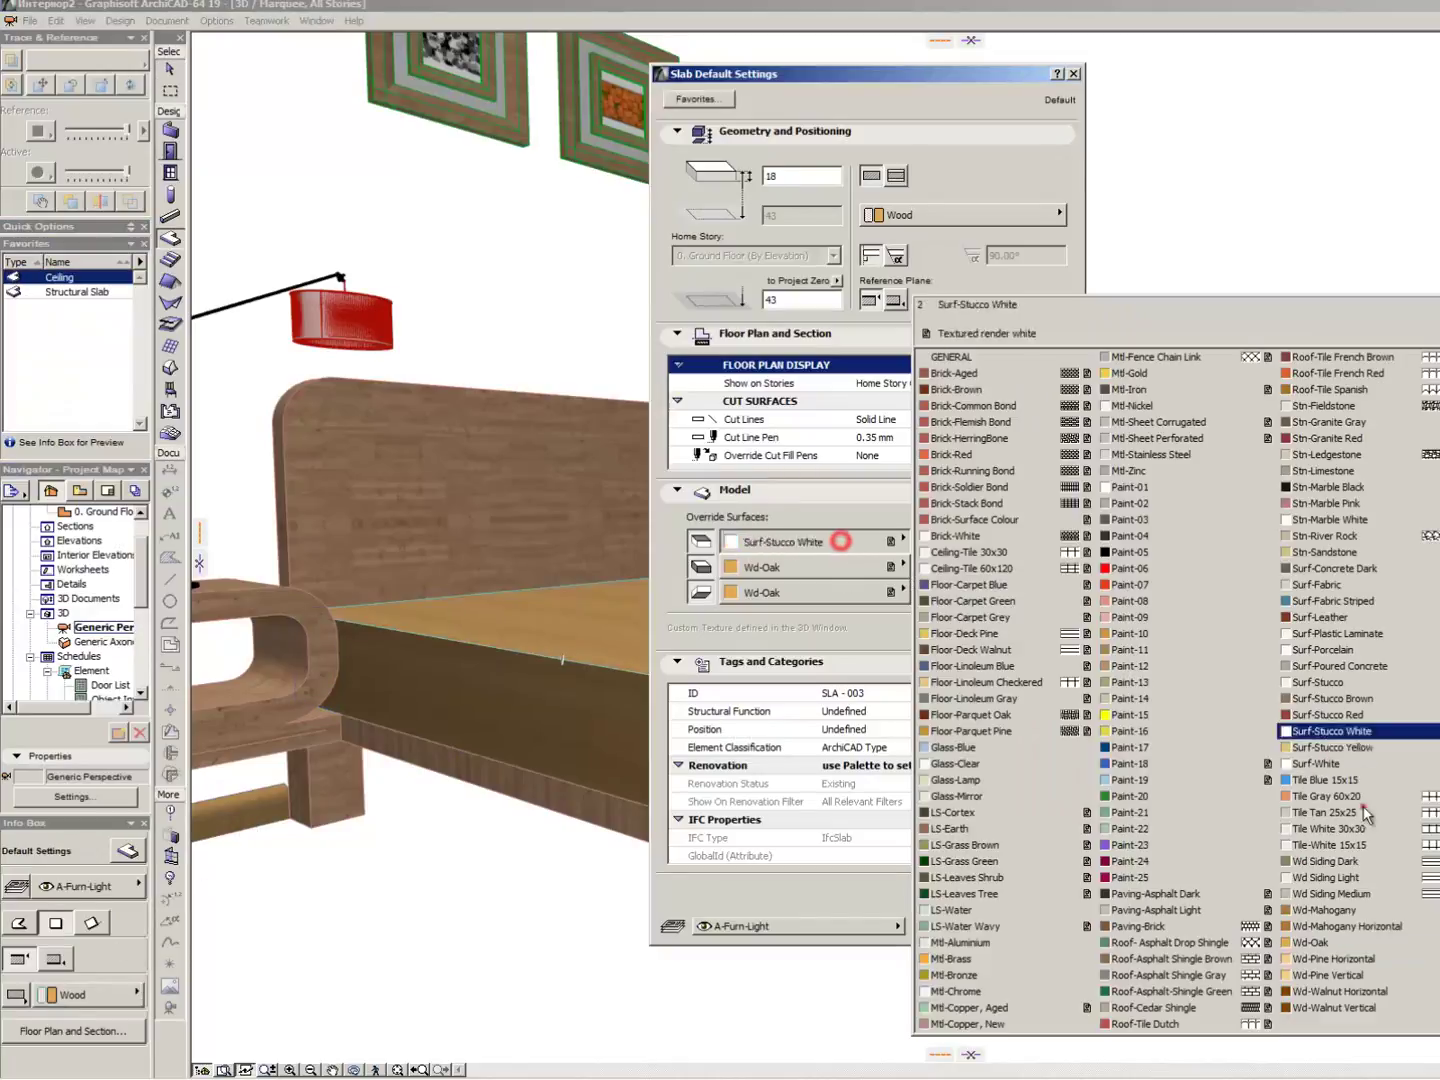
pyautogui.click(1388, 962)
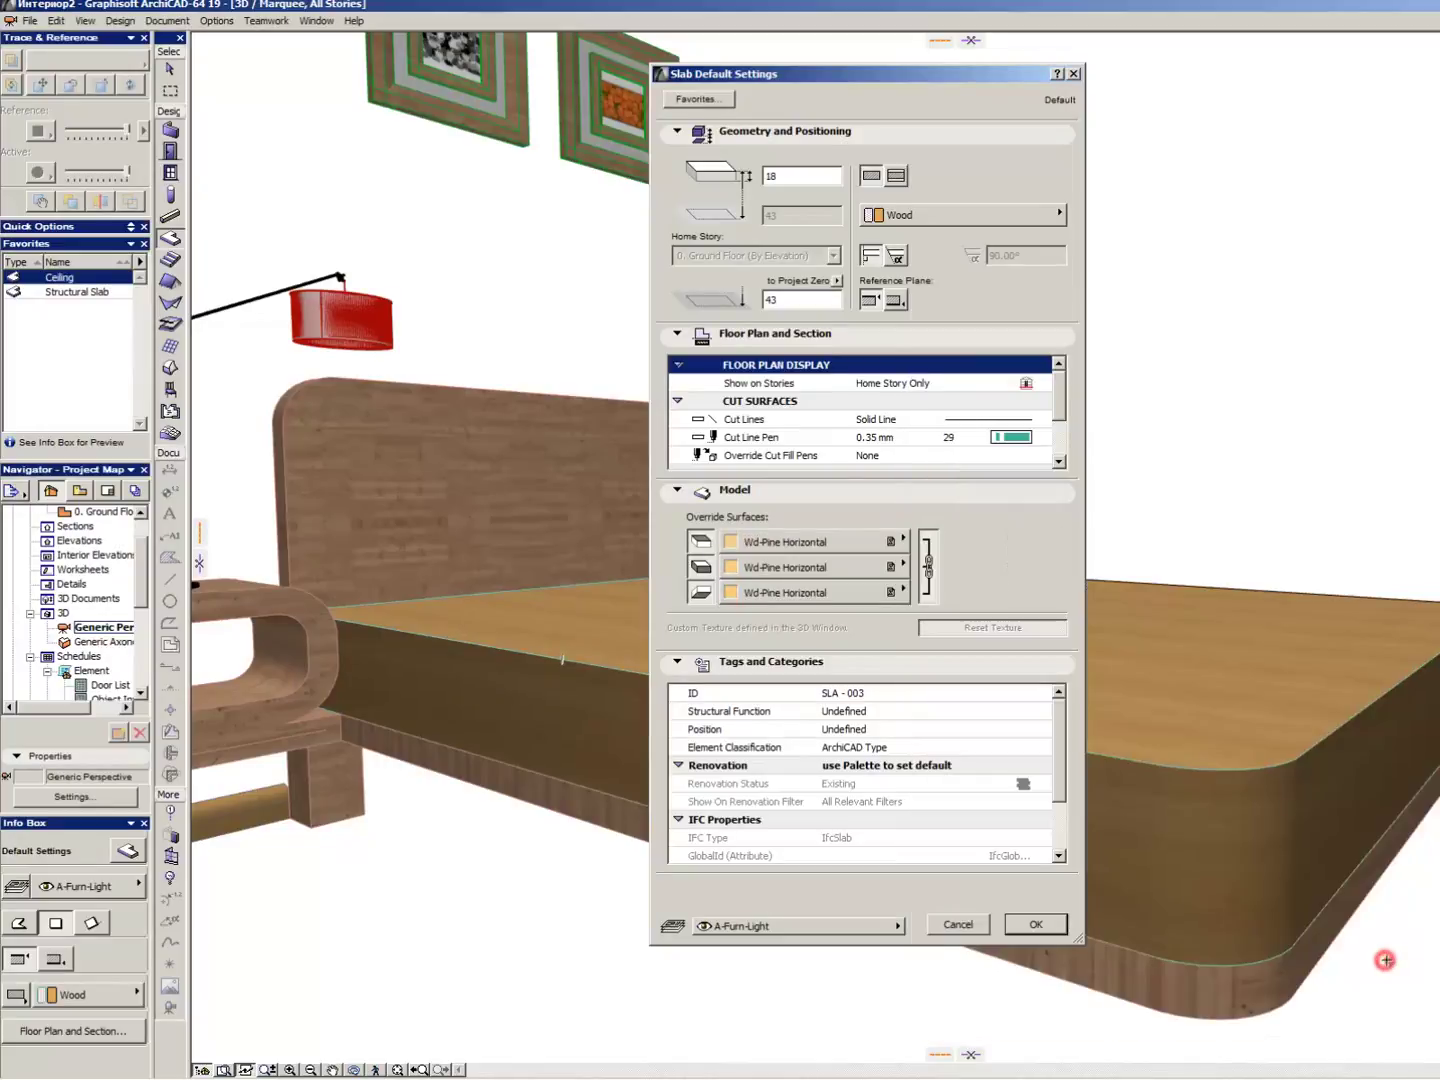
pyautogui.press('Return')
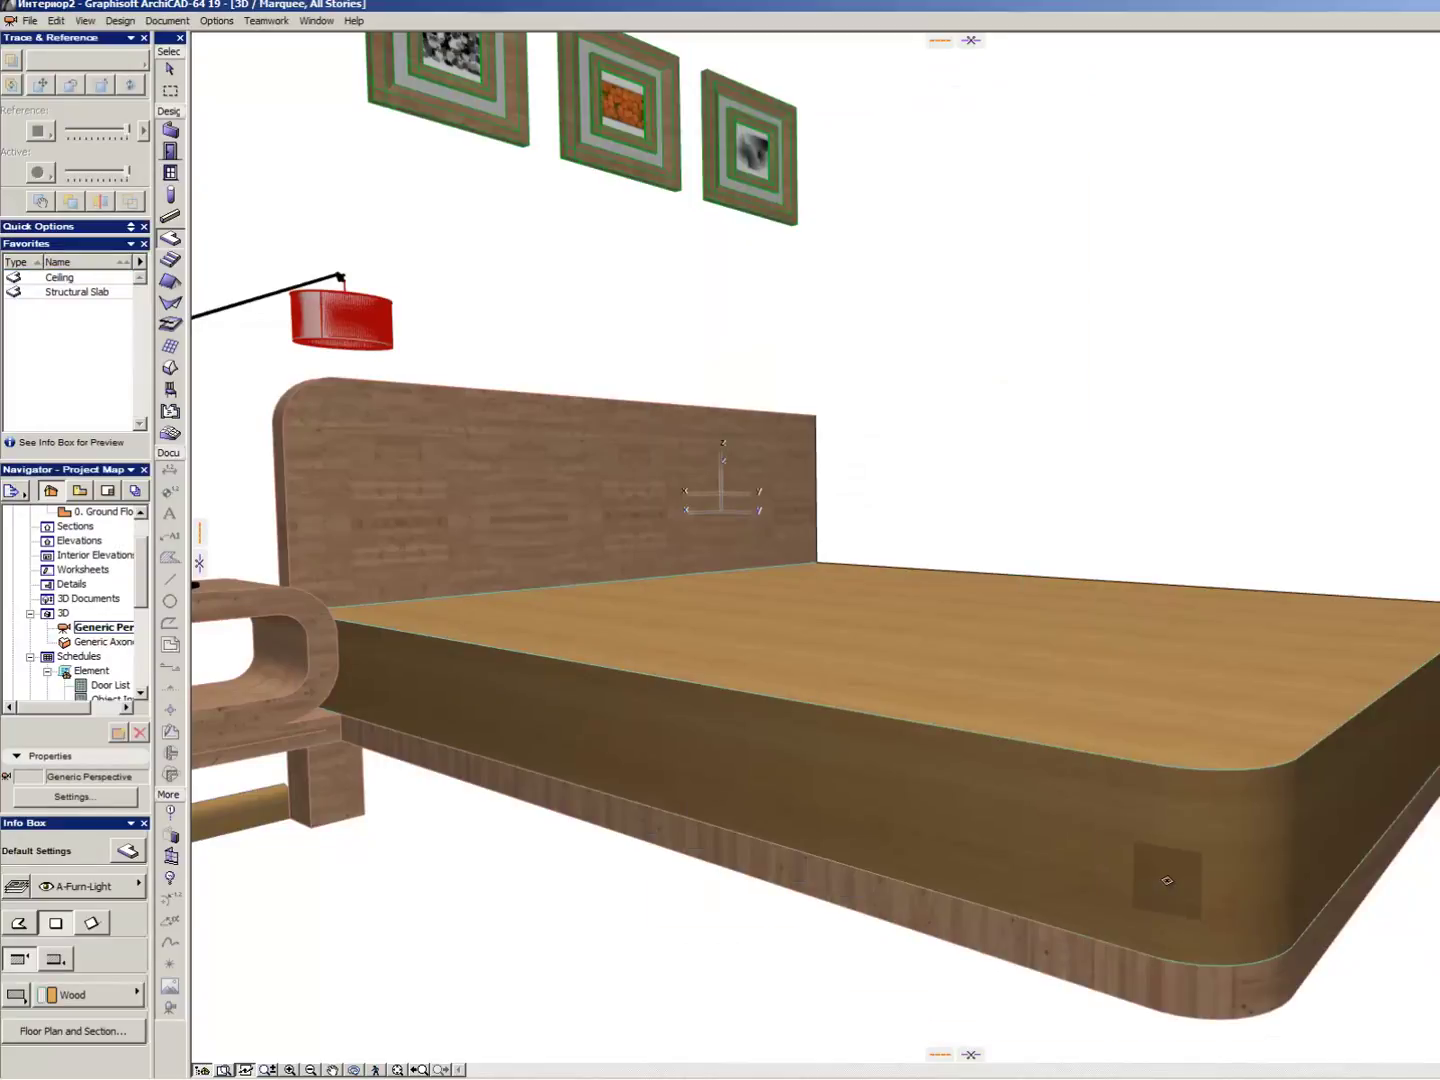
pyautogui.press('Escape')
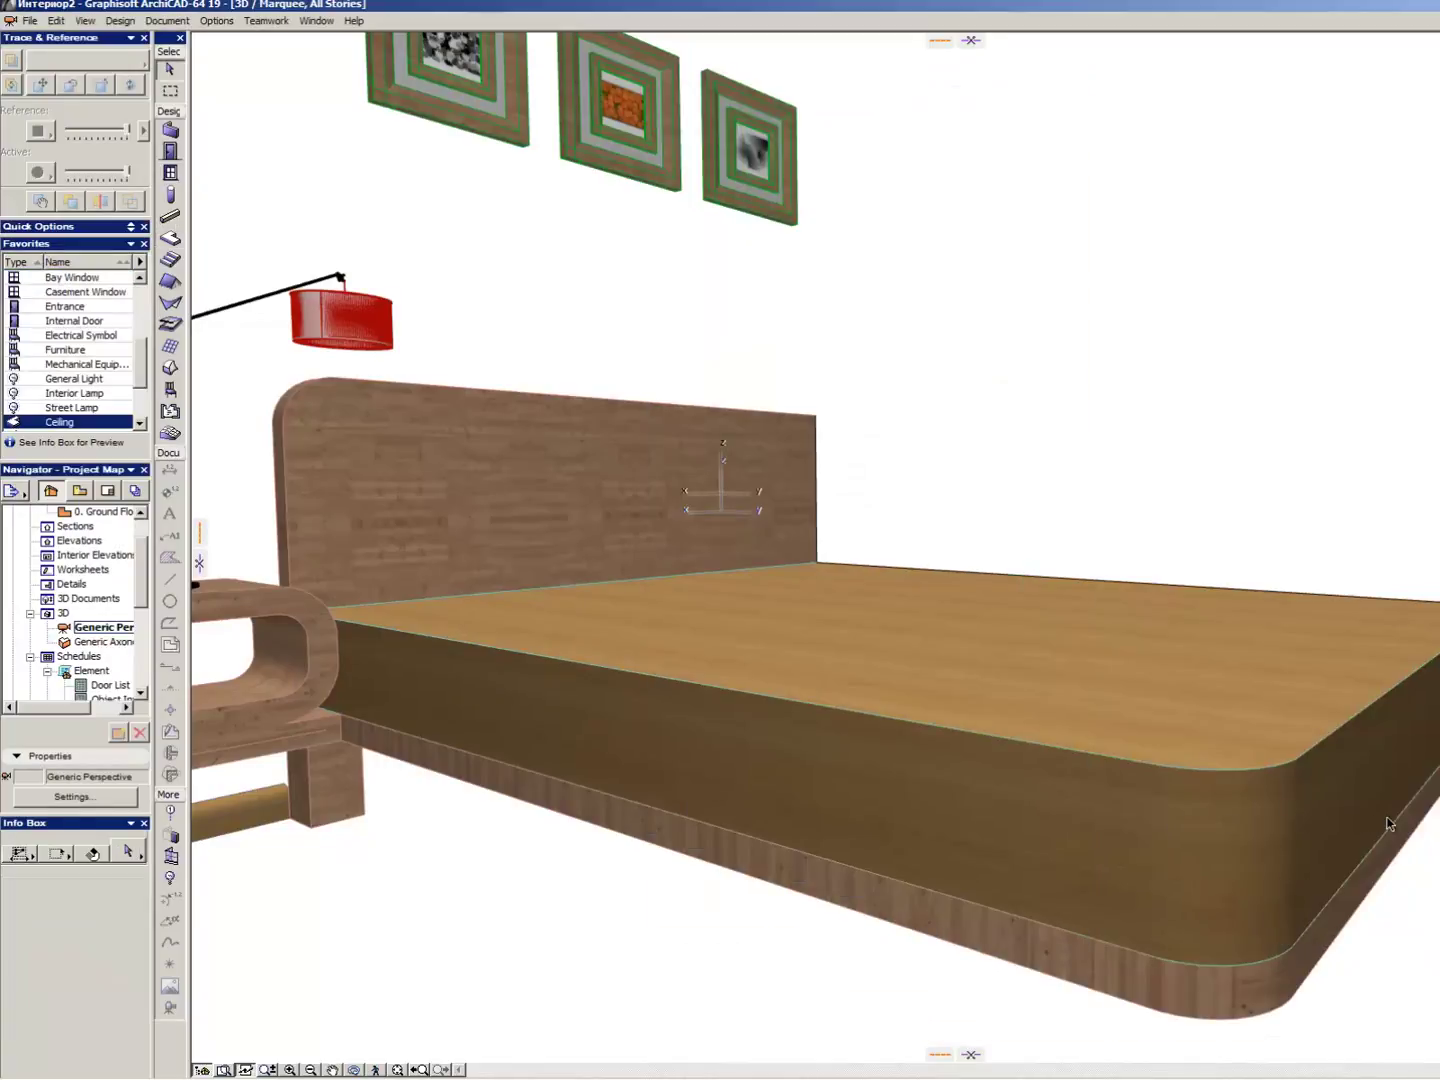
pyautogui.scroll(-5, 1389, 822)
# - Select the bed slab and apply Wd-Pine Horizontal from the Info Box surface palette
pyautogui.click(1118, 745)
pyautogui.click(1117, 744)
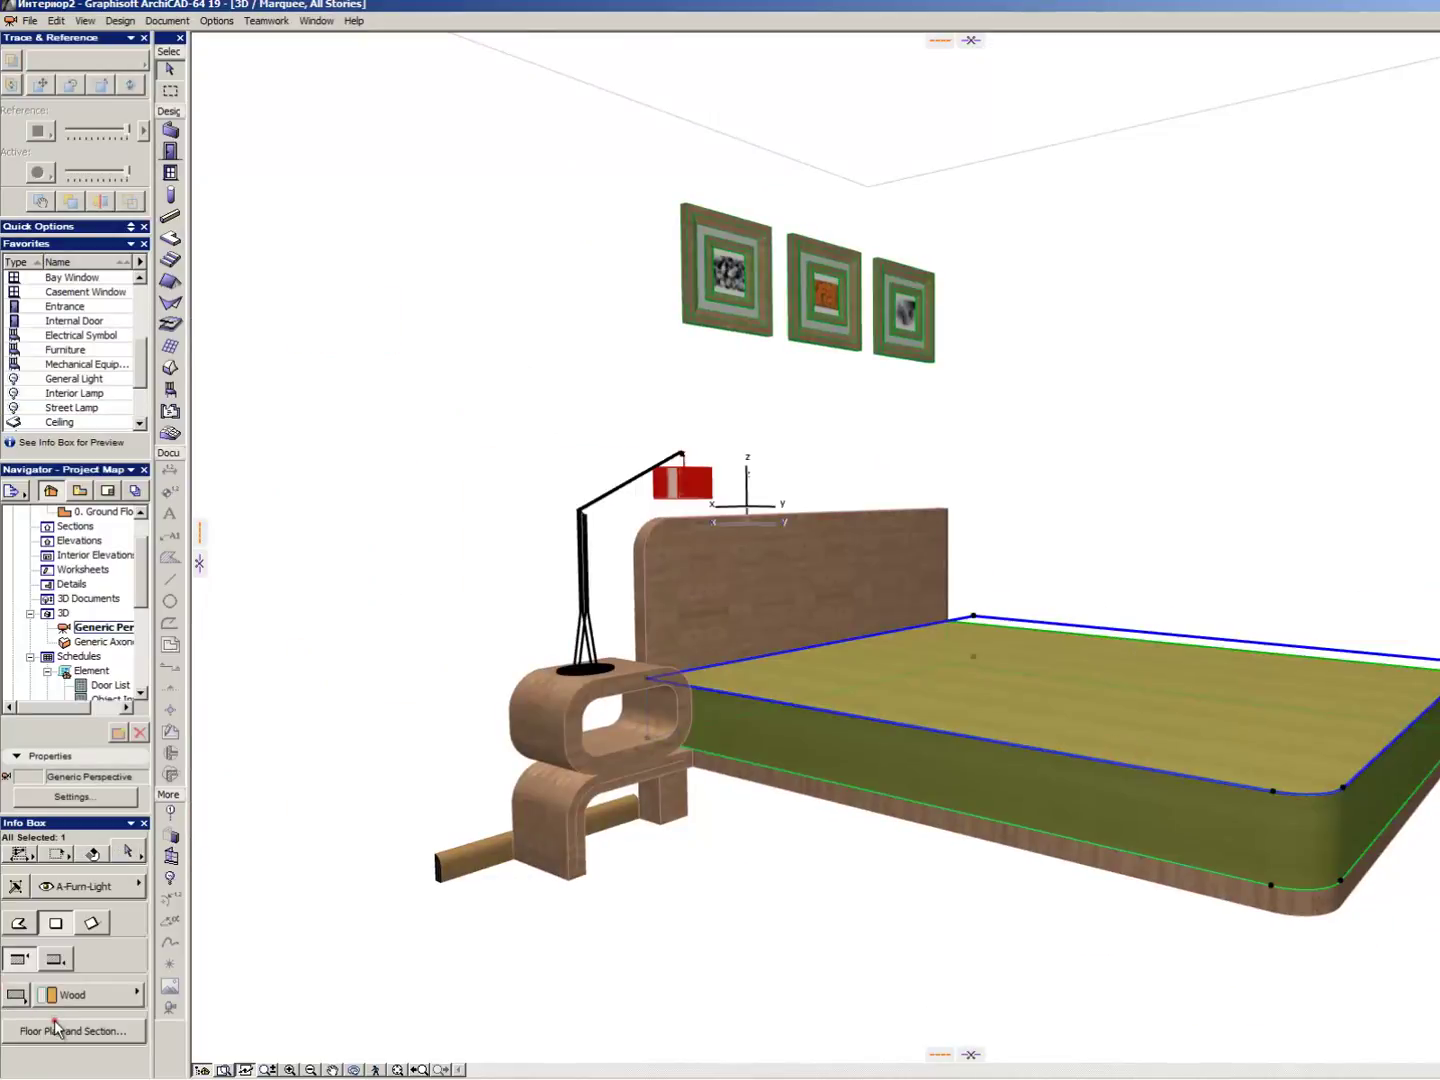
pyautogui.click(73, 923)
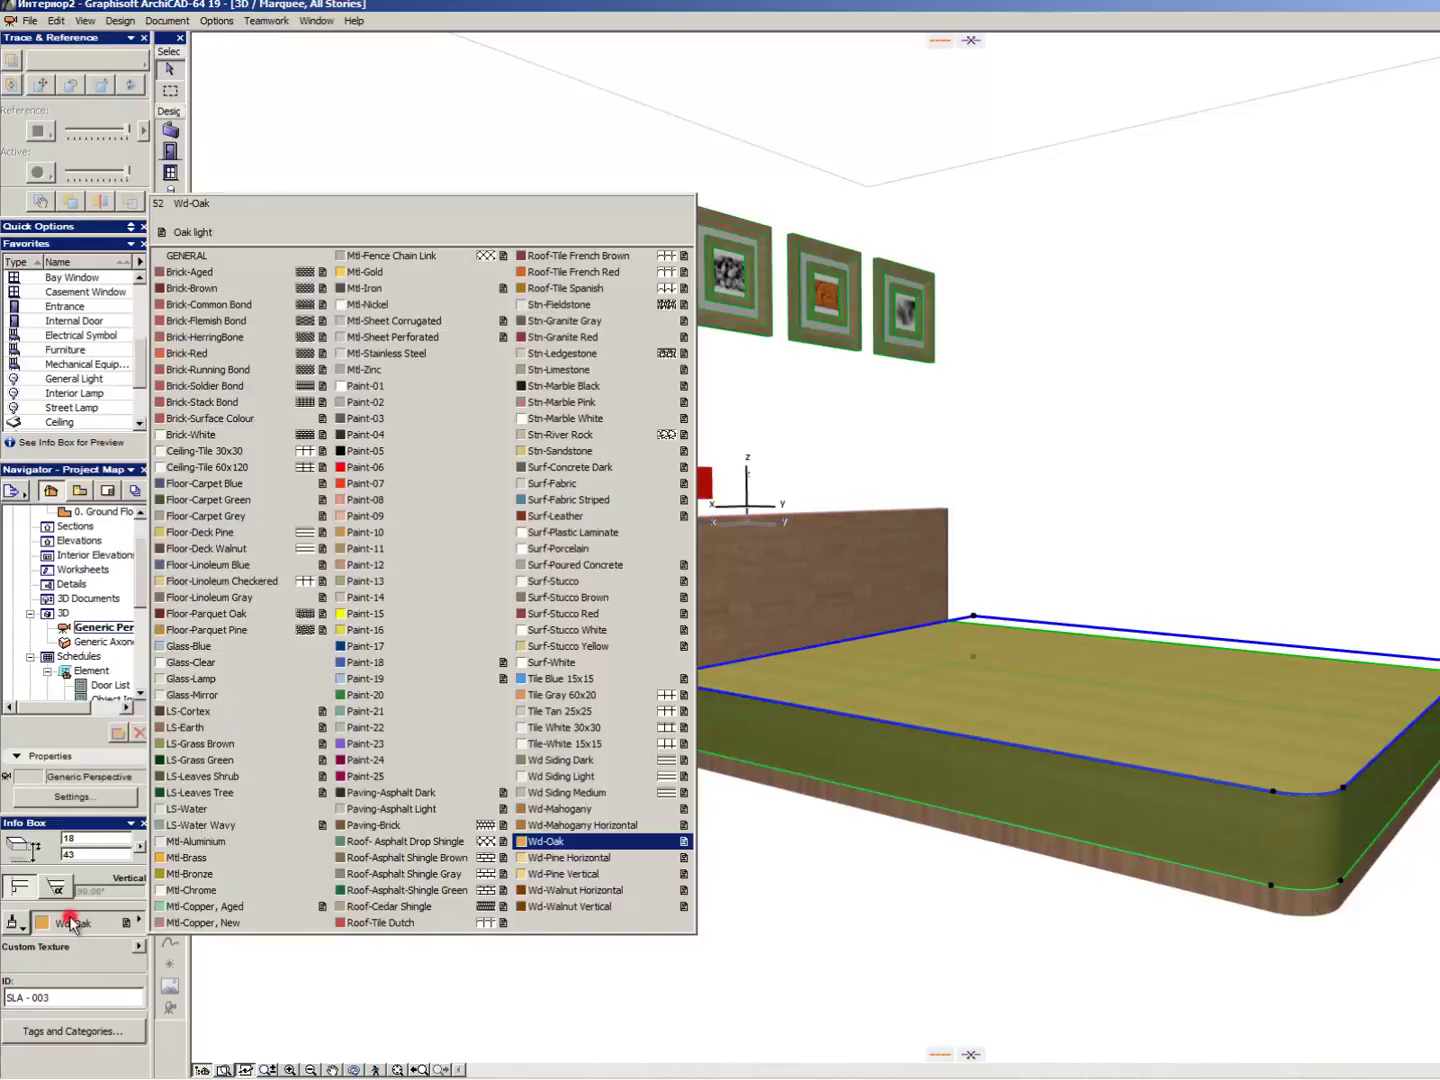
pyautogui.click(554, 859)
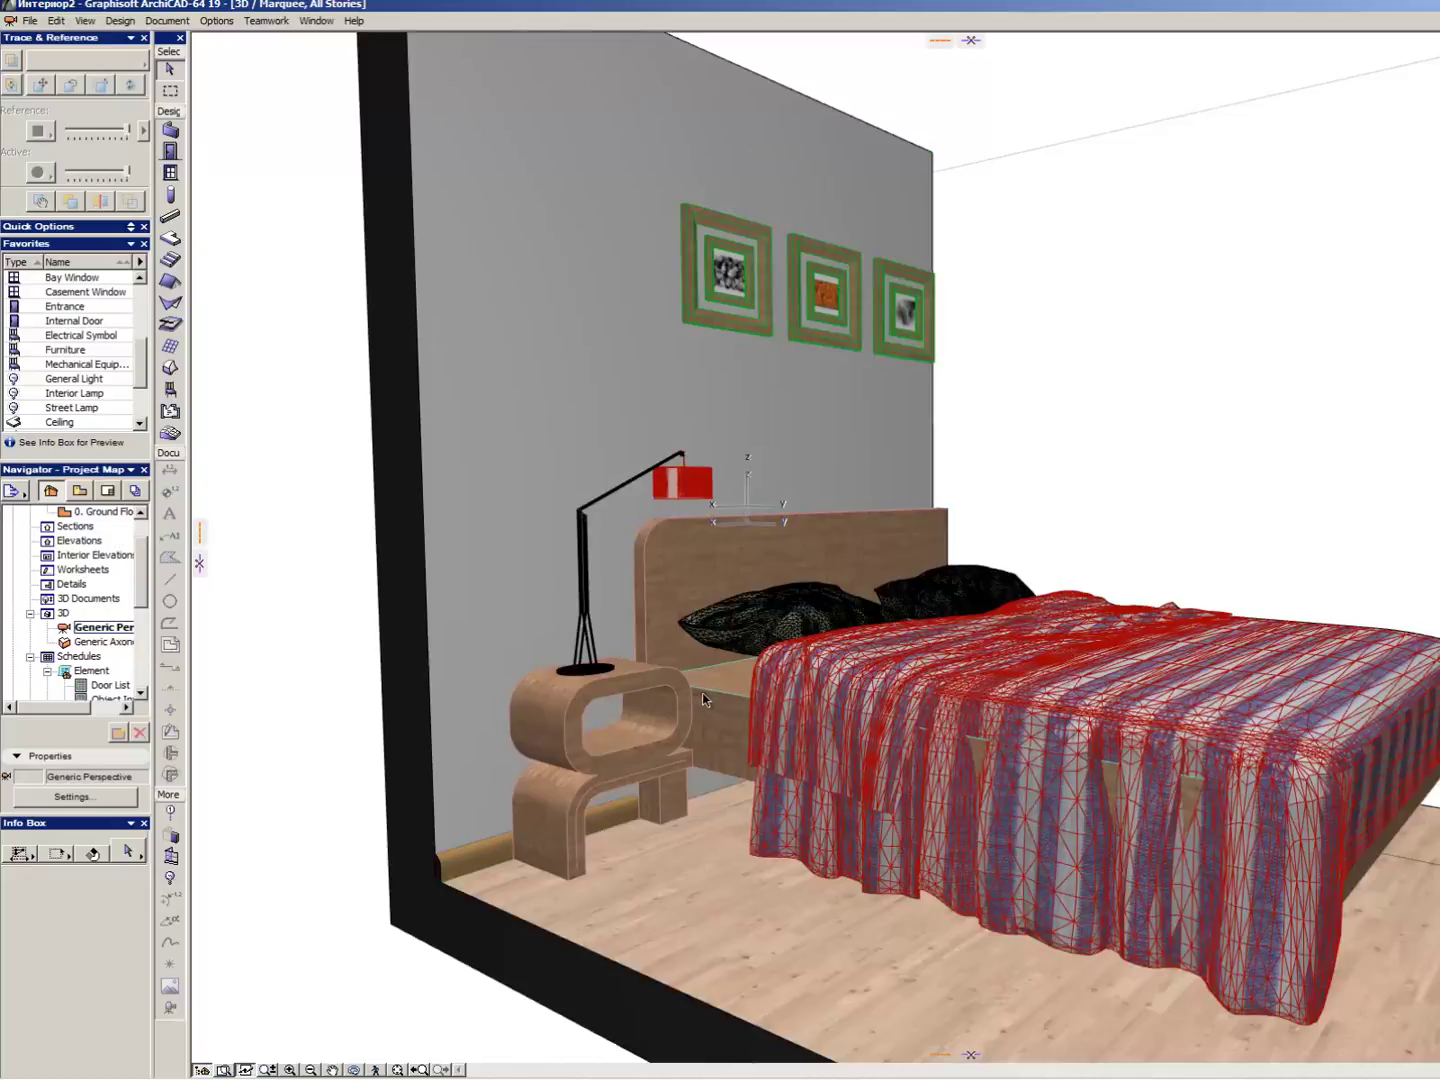
# - Select the mattress slab and offset its edge so it reaches the headboard
pyautogui.click(710, 689)
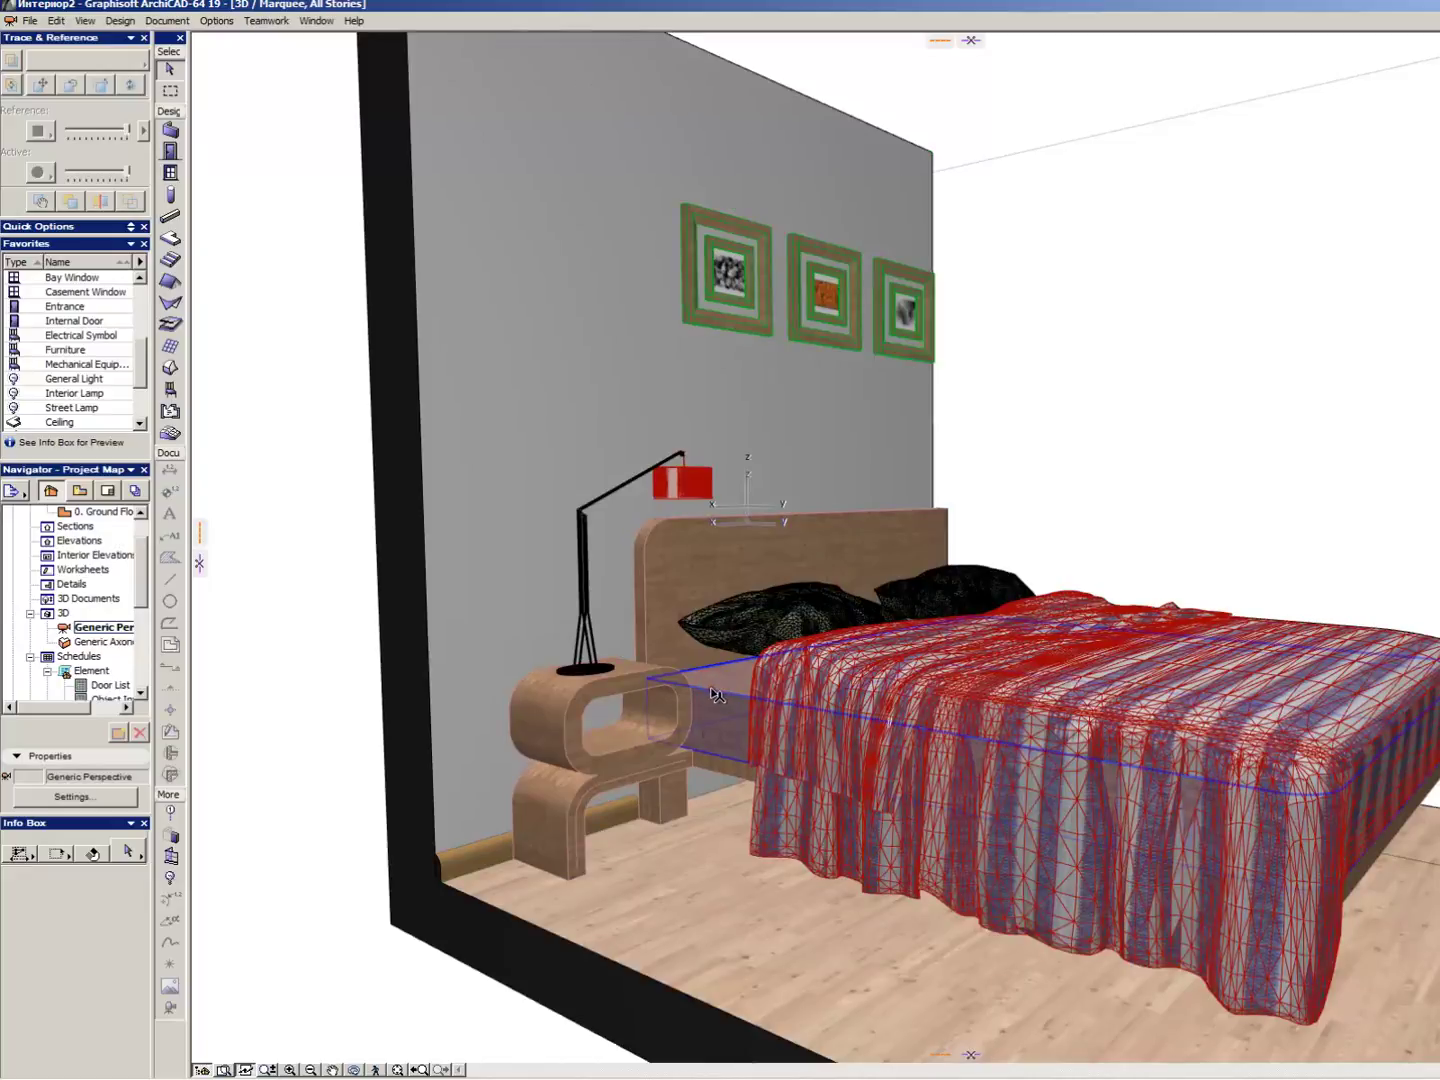
pyautogui.click(714, 692)
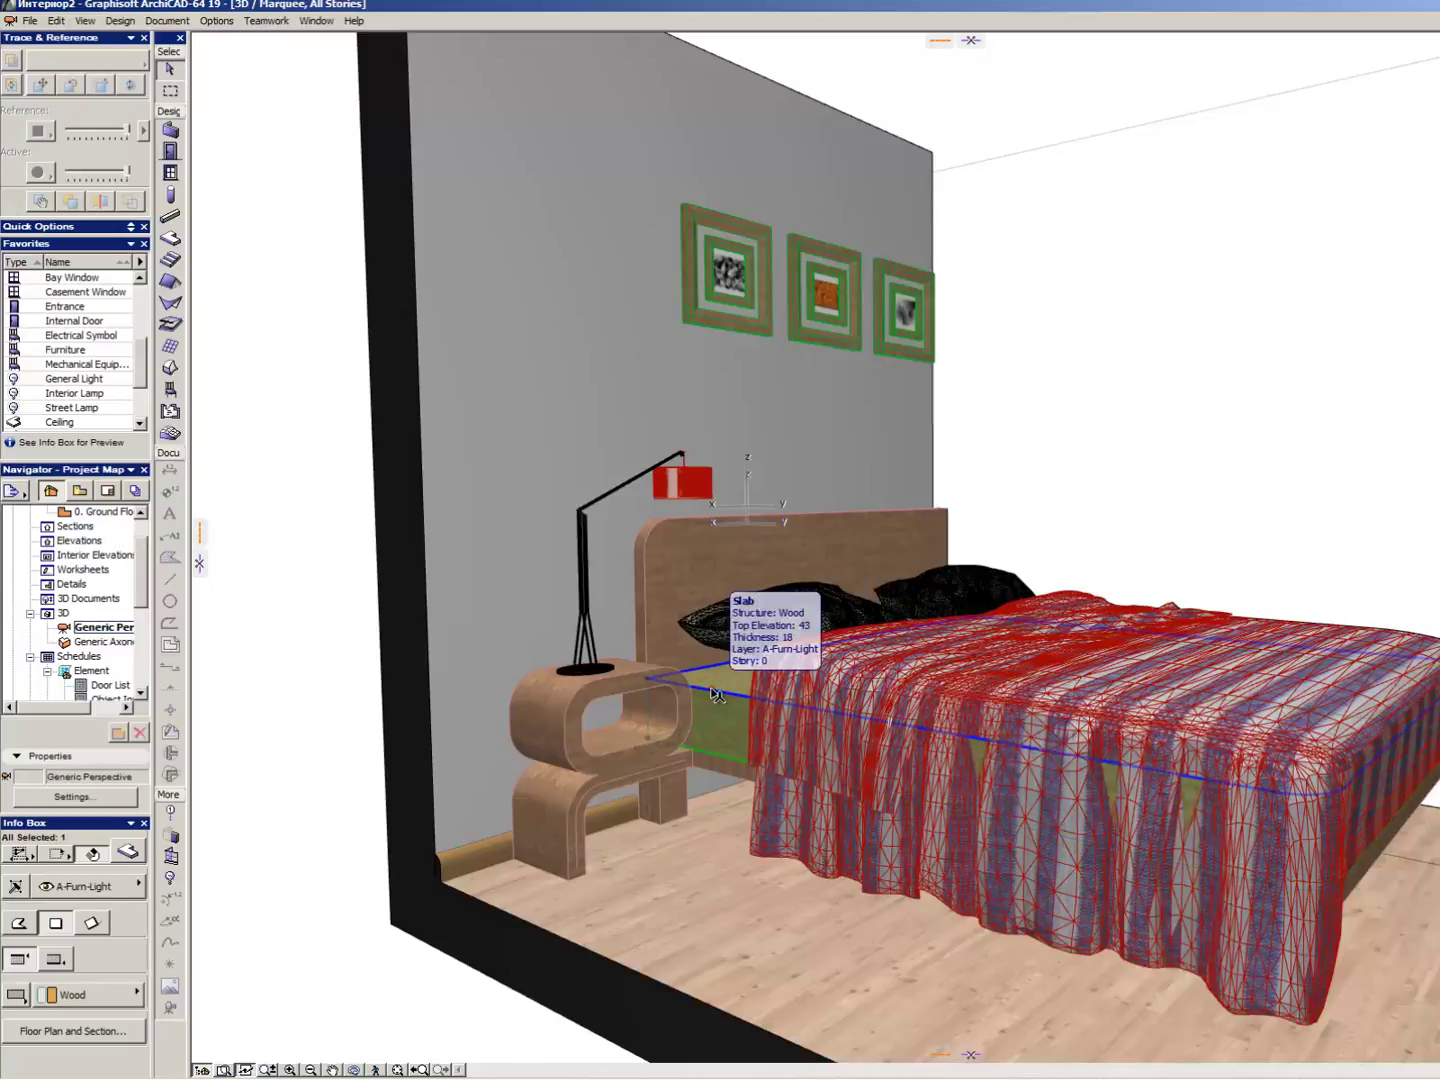
pyautogui.click(714, 692)
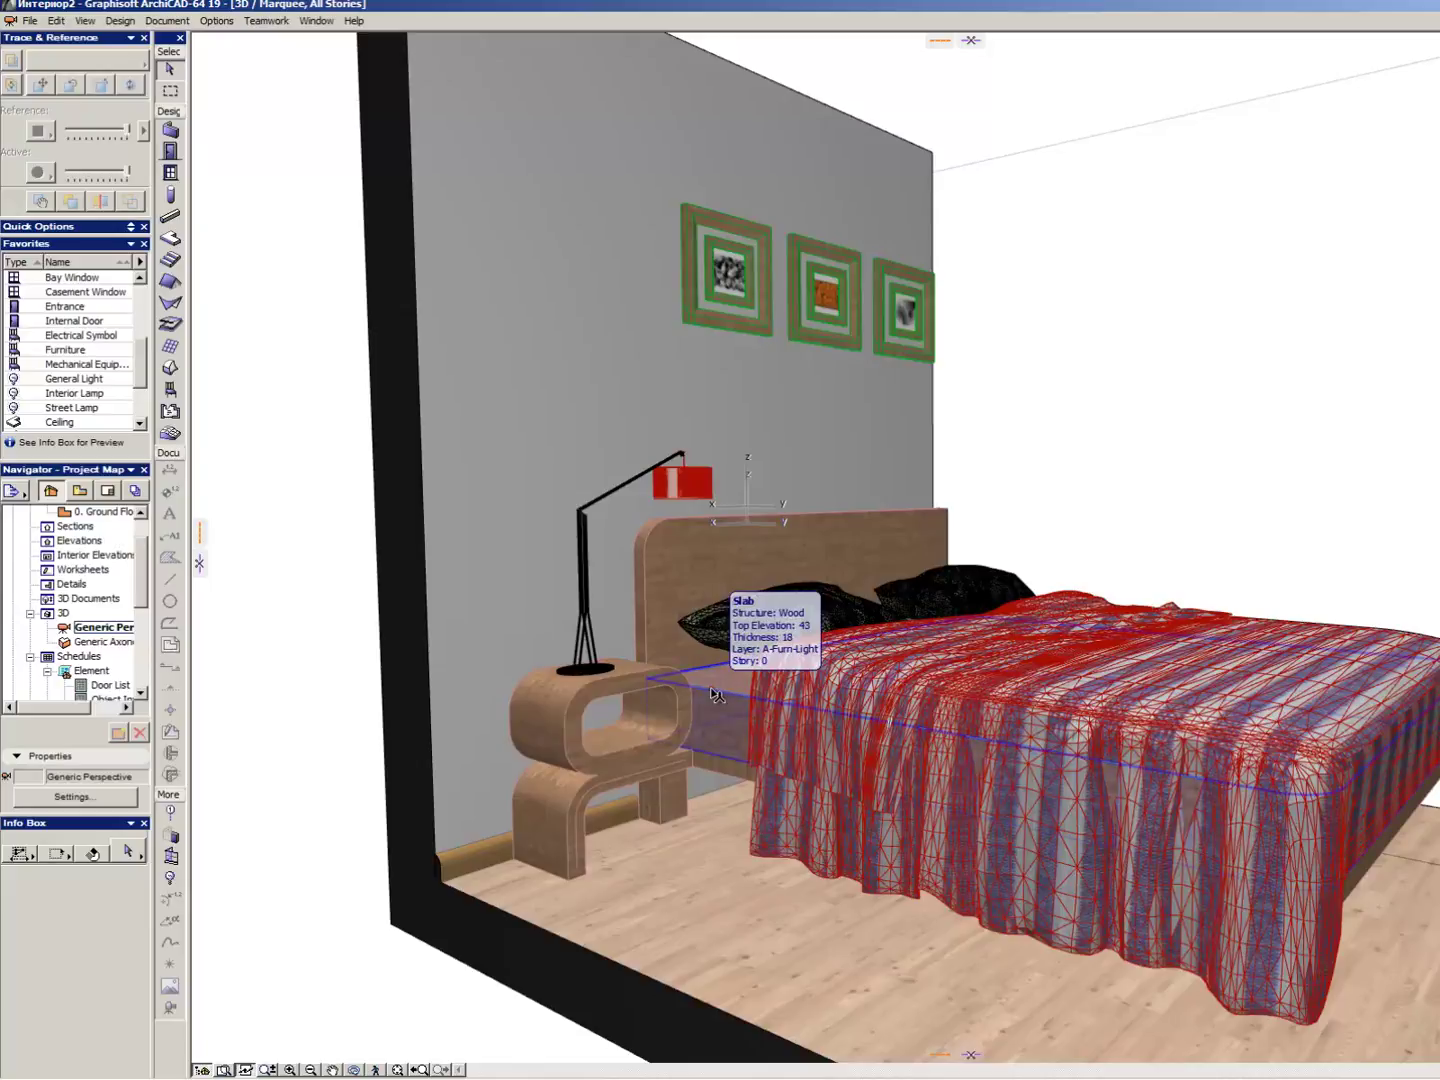
pyautogui.click(713, 692)
pyautogui.click(717, 694)
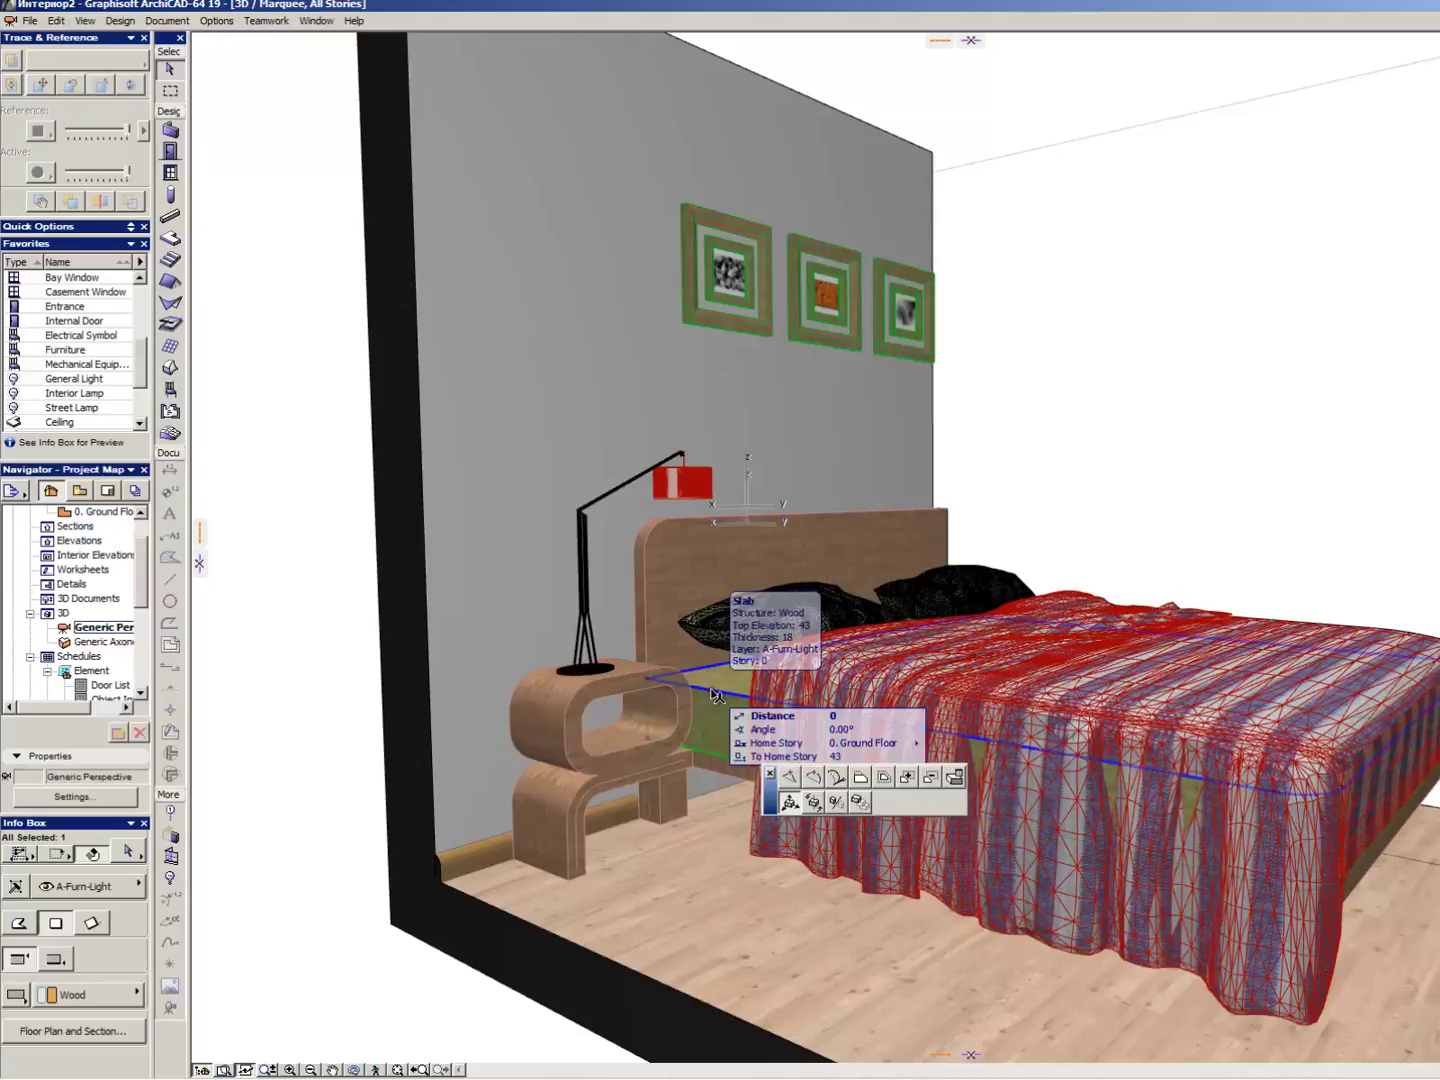
pyautogui.click(544, 722)
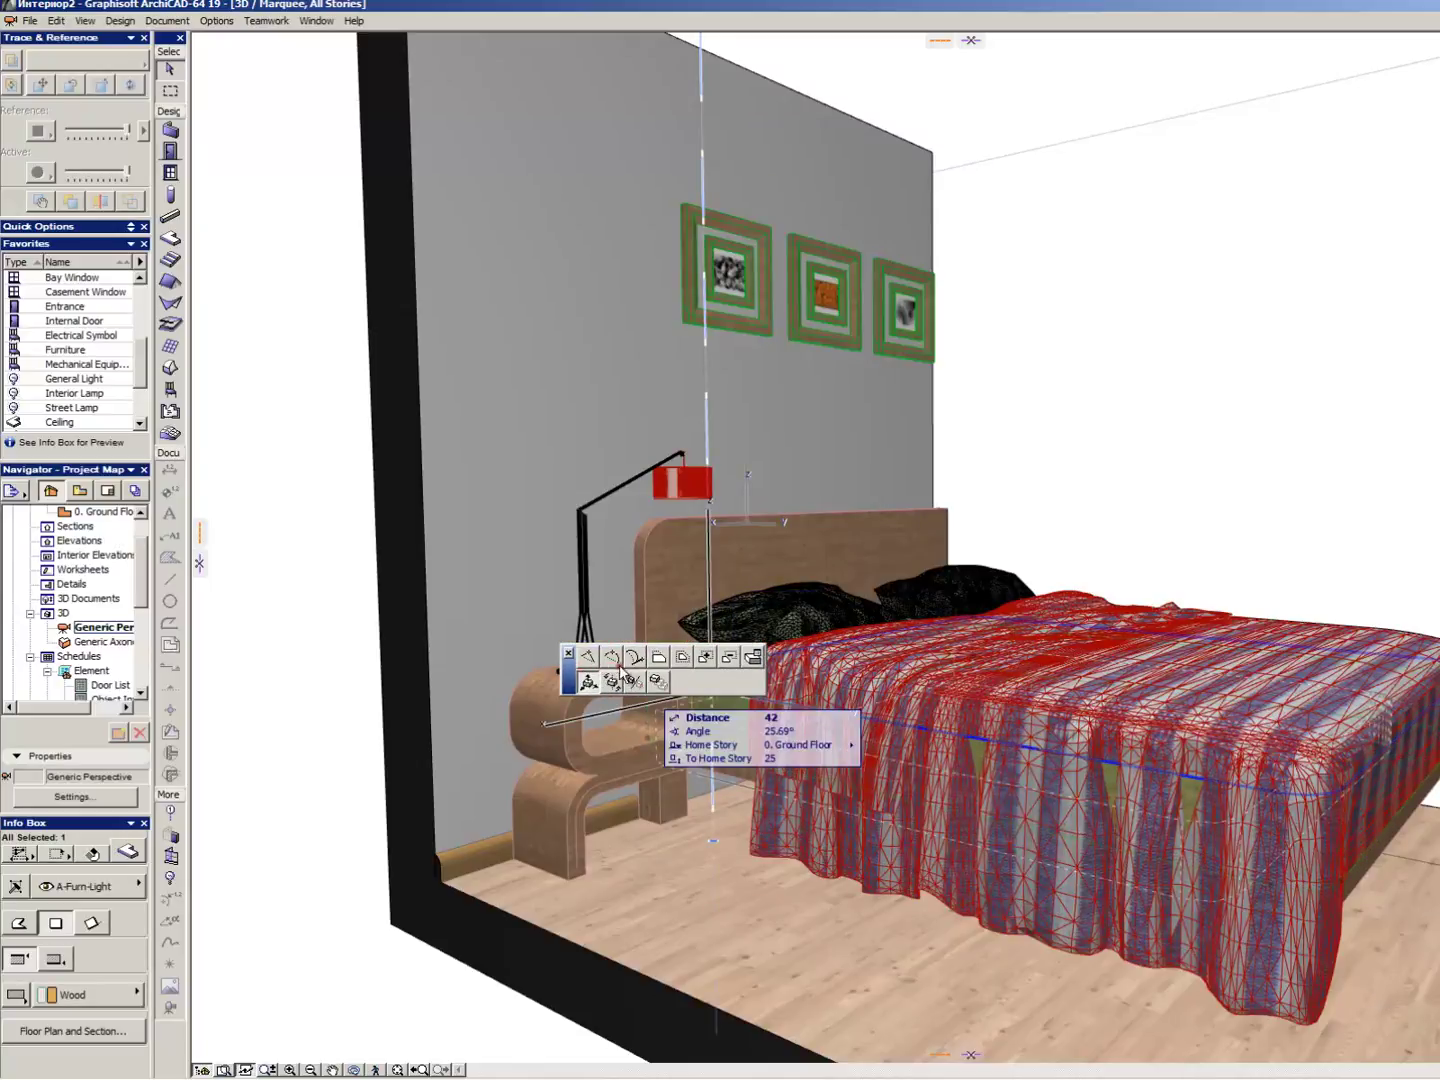
pyautogui.click(670, 671)
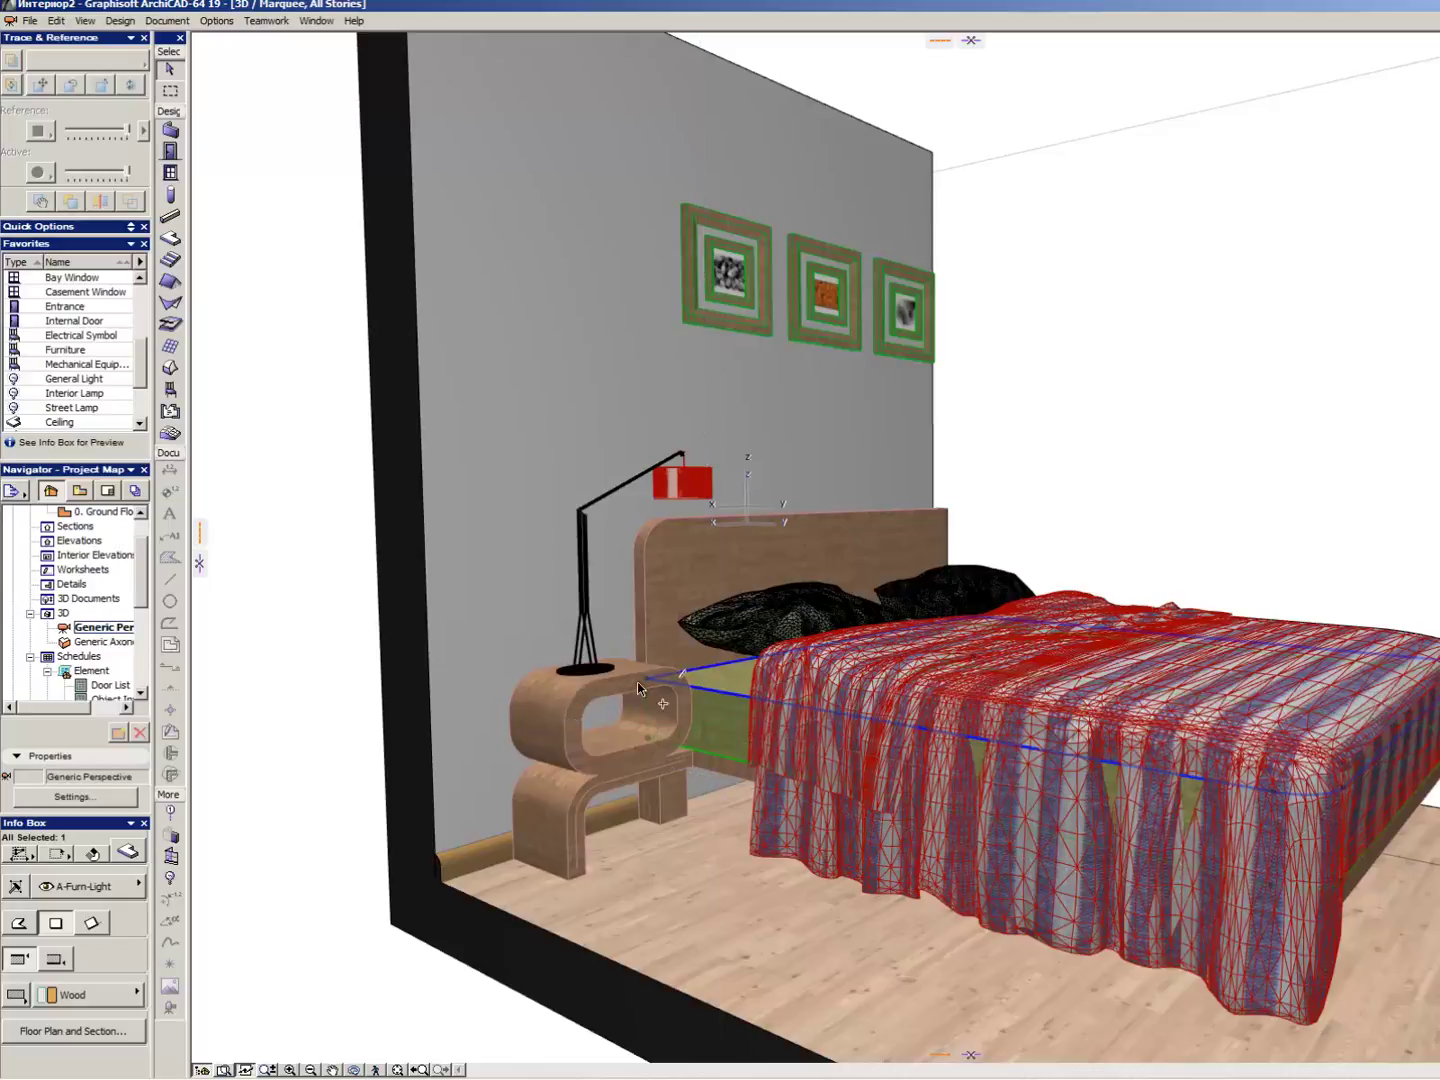
# - Increase the mattress slab's thickness to about 25 with the Thickness command
pyautogui.click(649, 684)
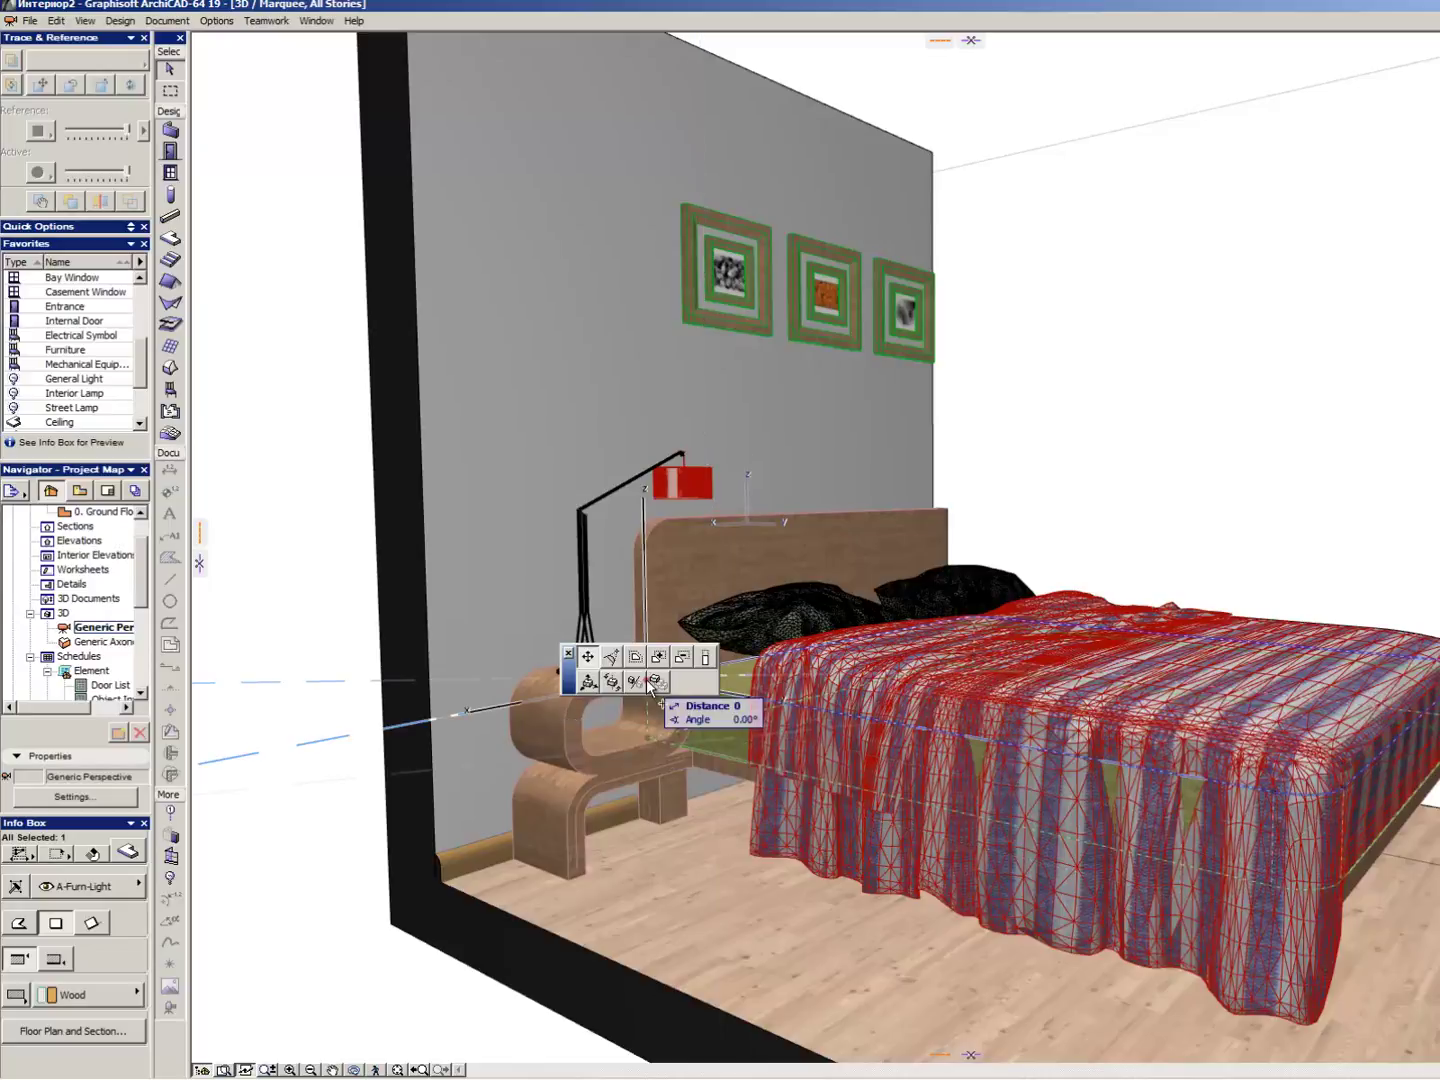
pyautogui.click(707, 657)
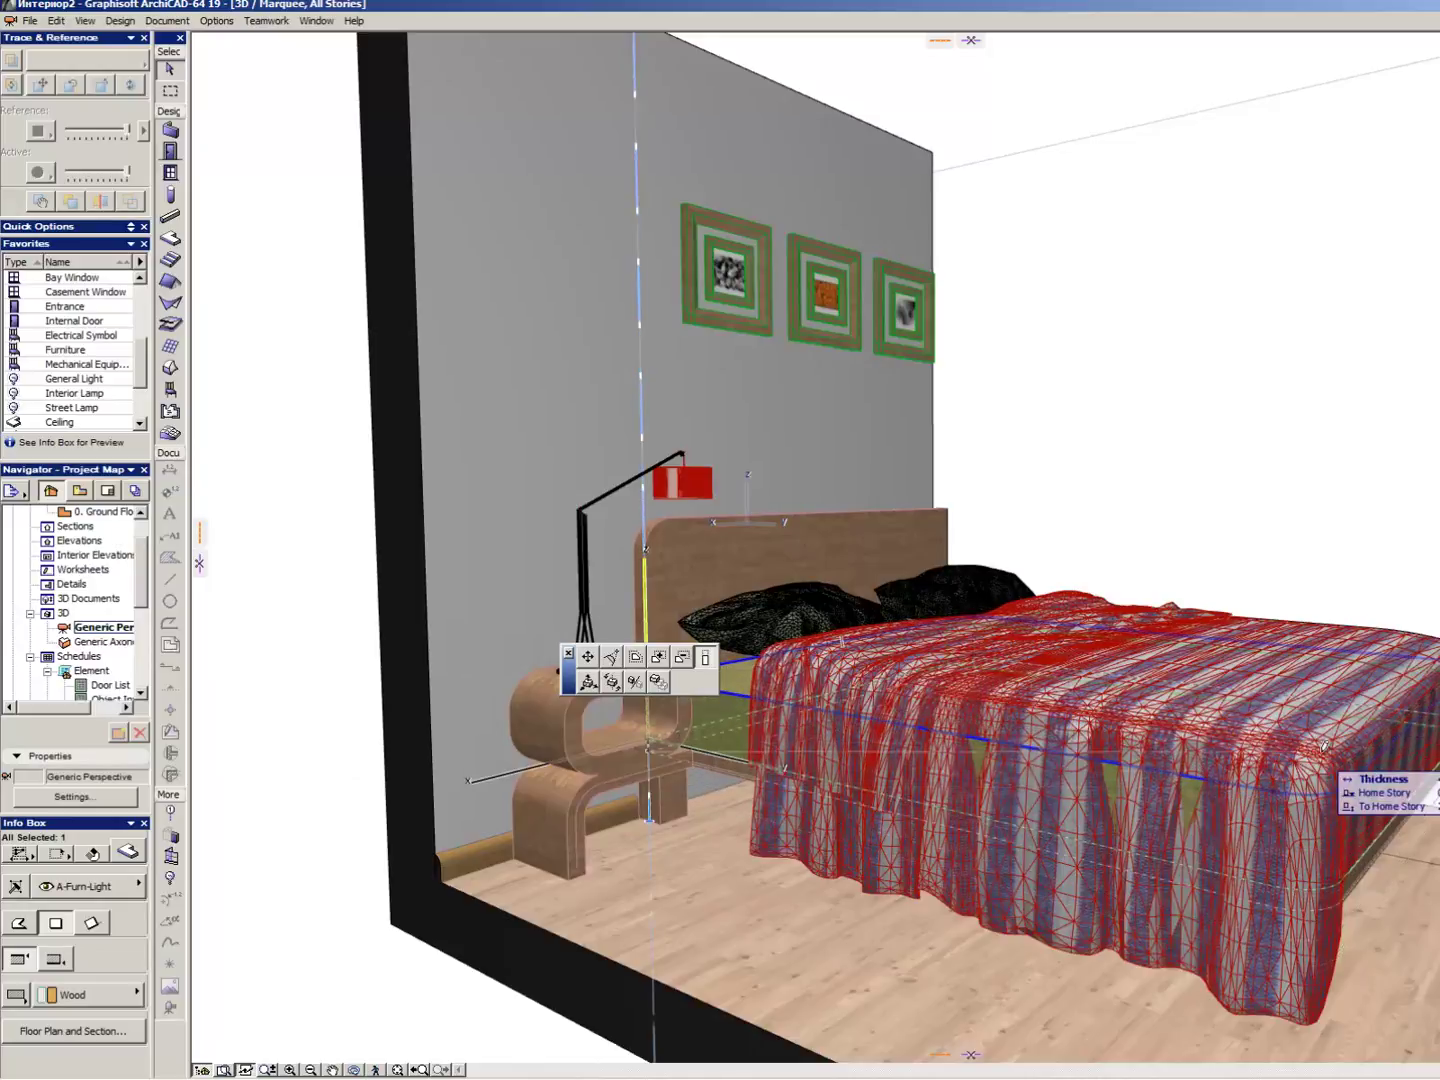
pyautogui.click(822, 627)
pyautogui.scroll(5, 825, 627)
pyautogui.scroll(-2, 1226, 712)
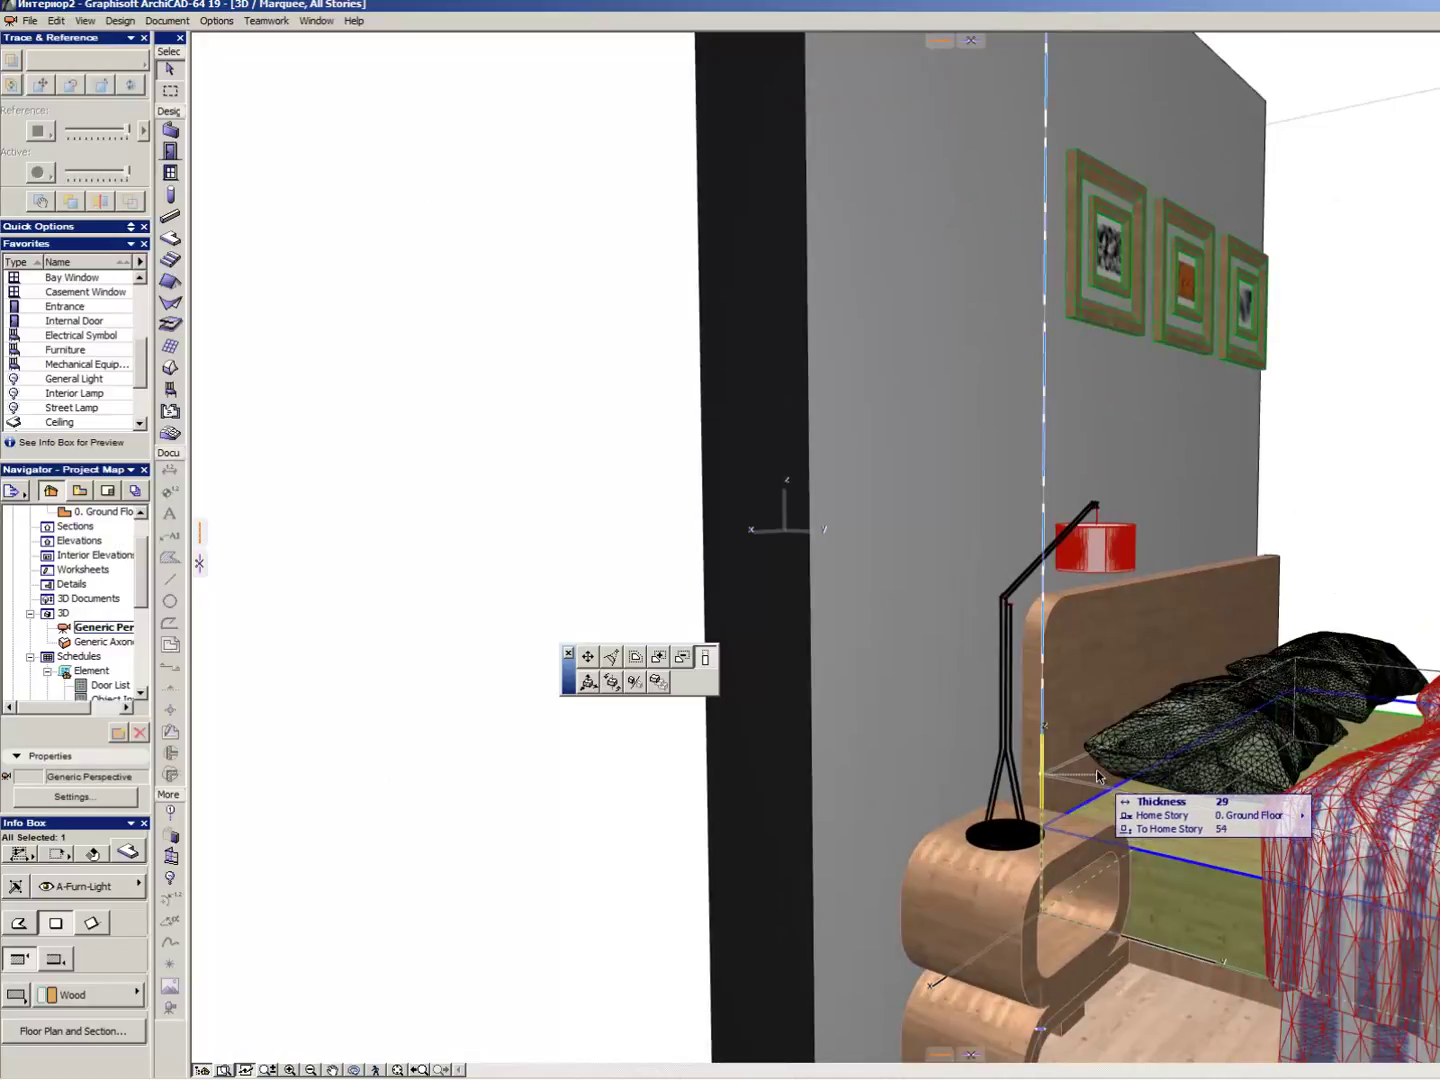
pyautogui.click(1046, 778)
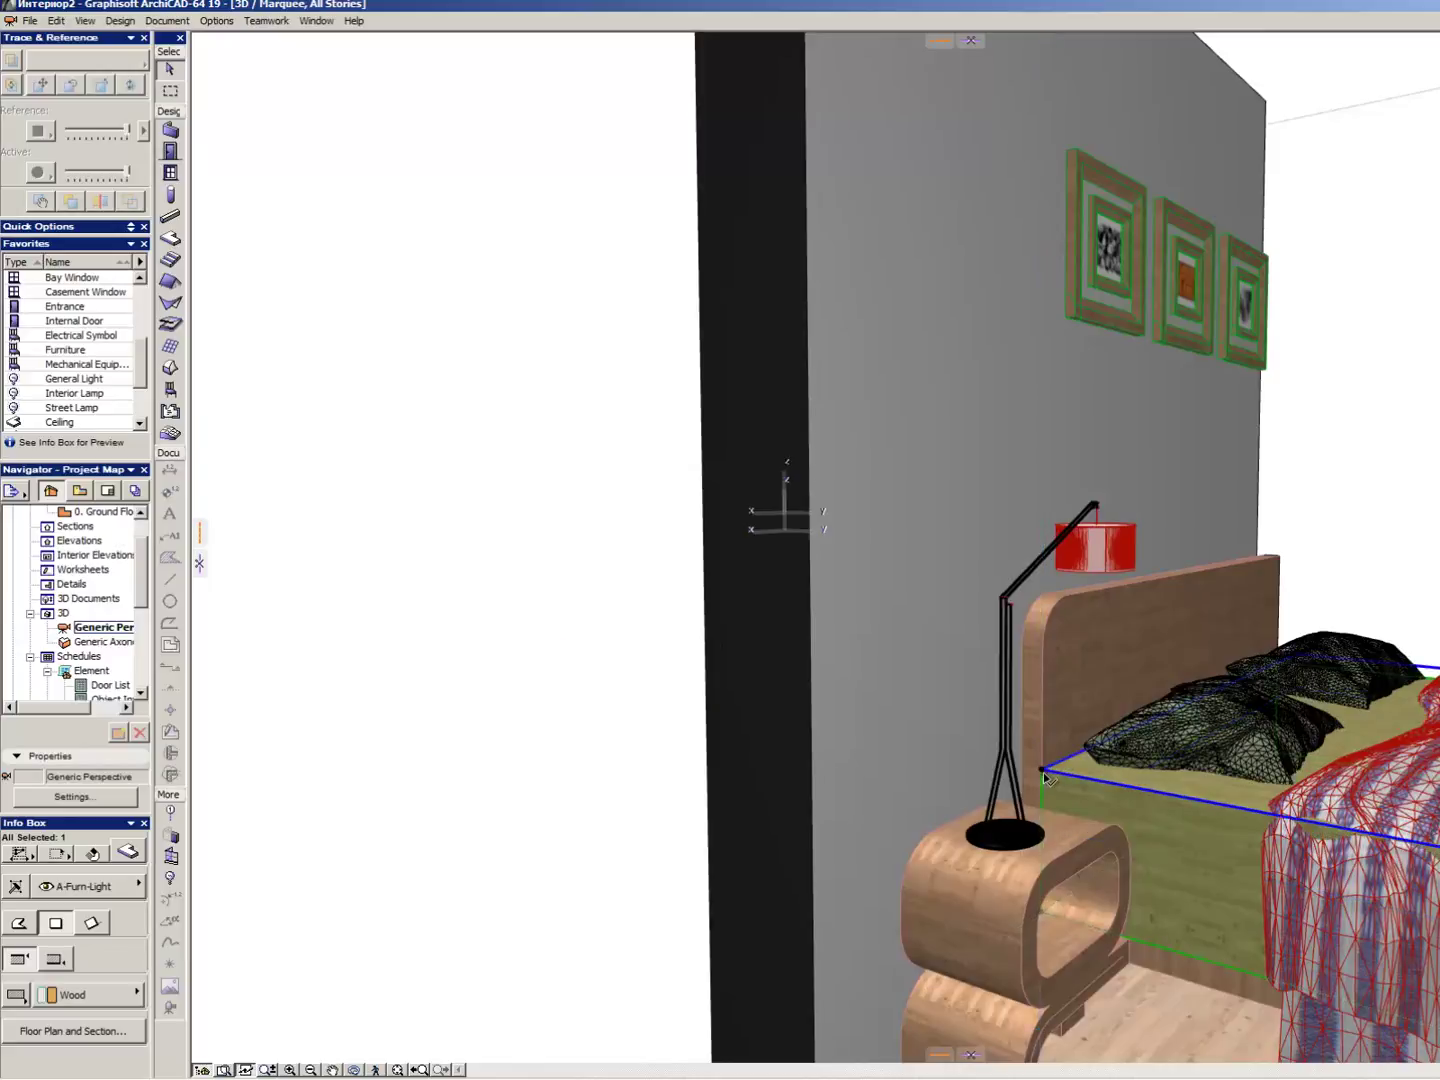
pyautogui.click(1045, 771)
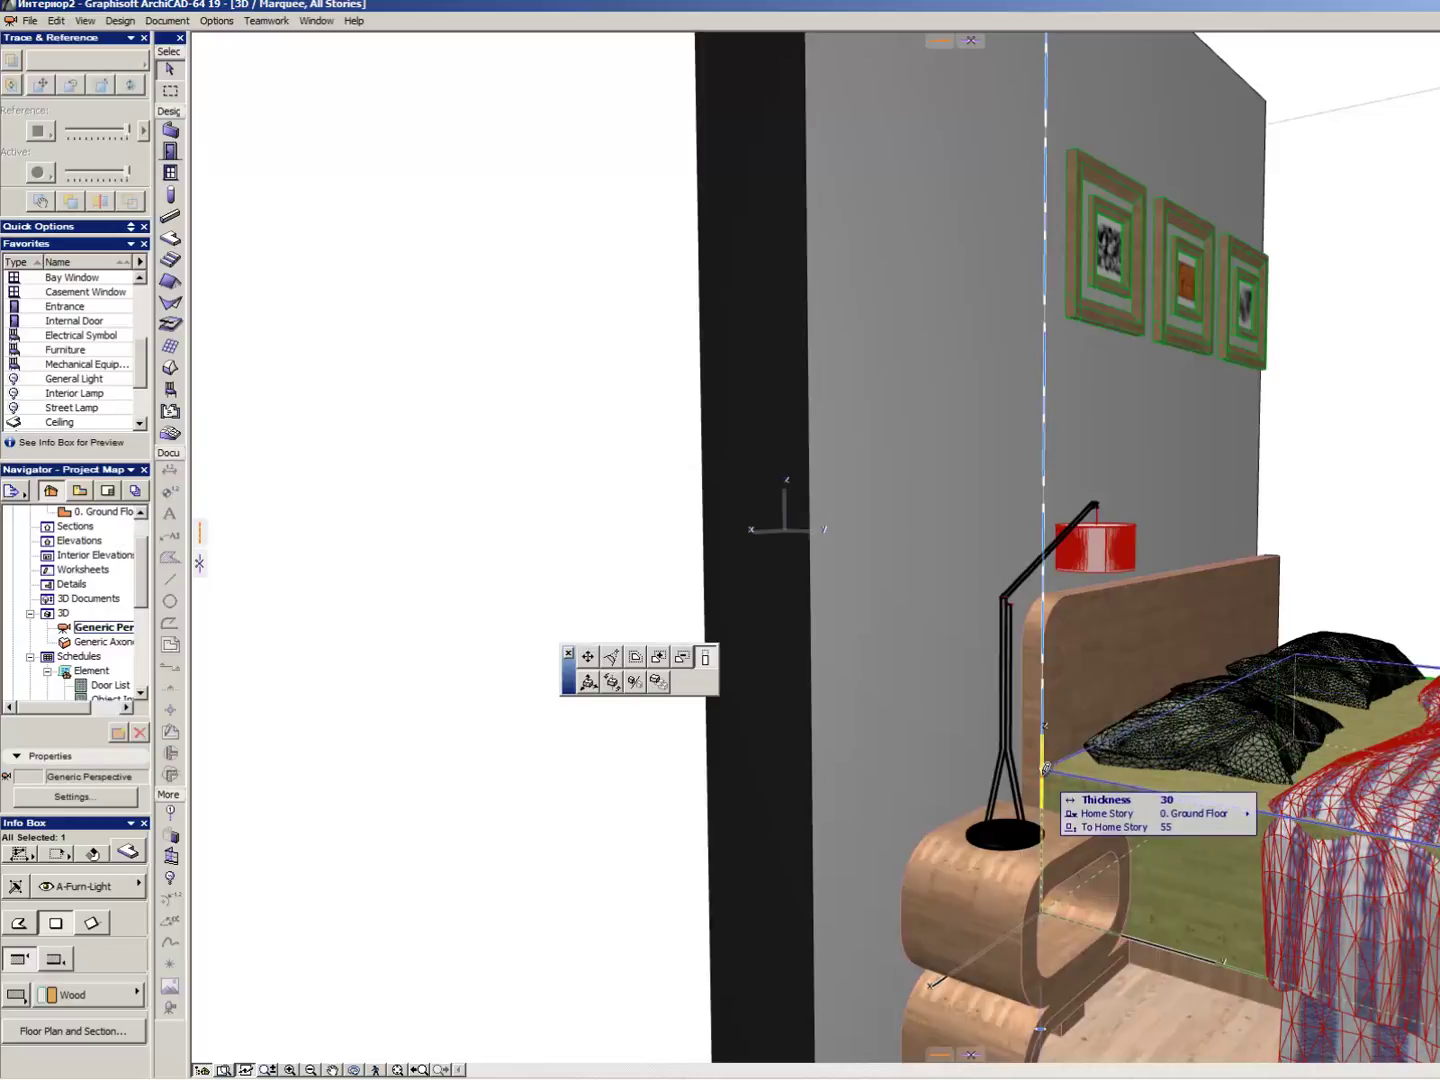
pyautogui.click(1047, 777)
pyautogui.click(1045, 790)
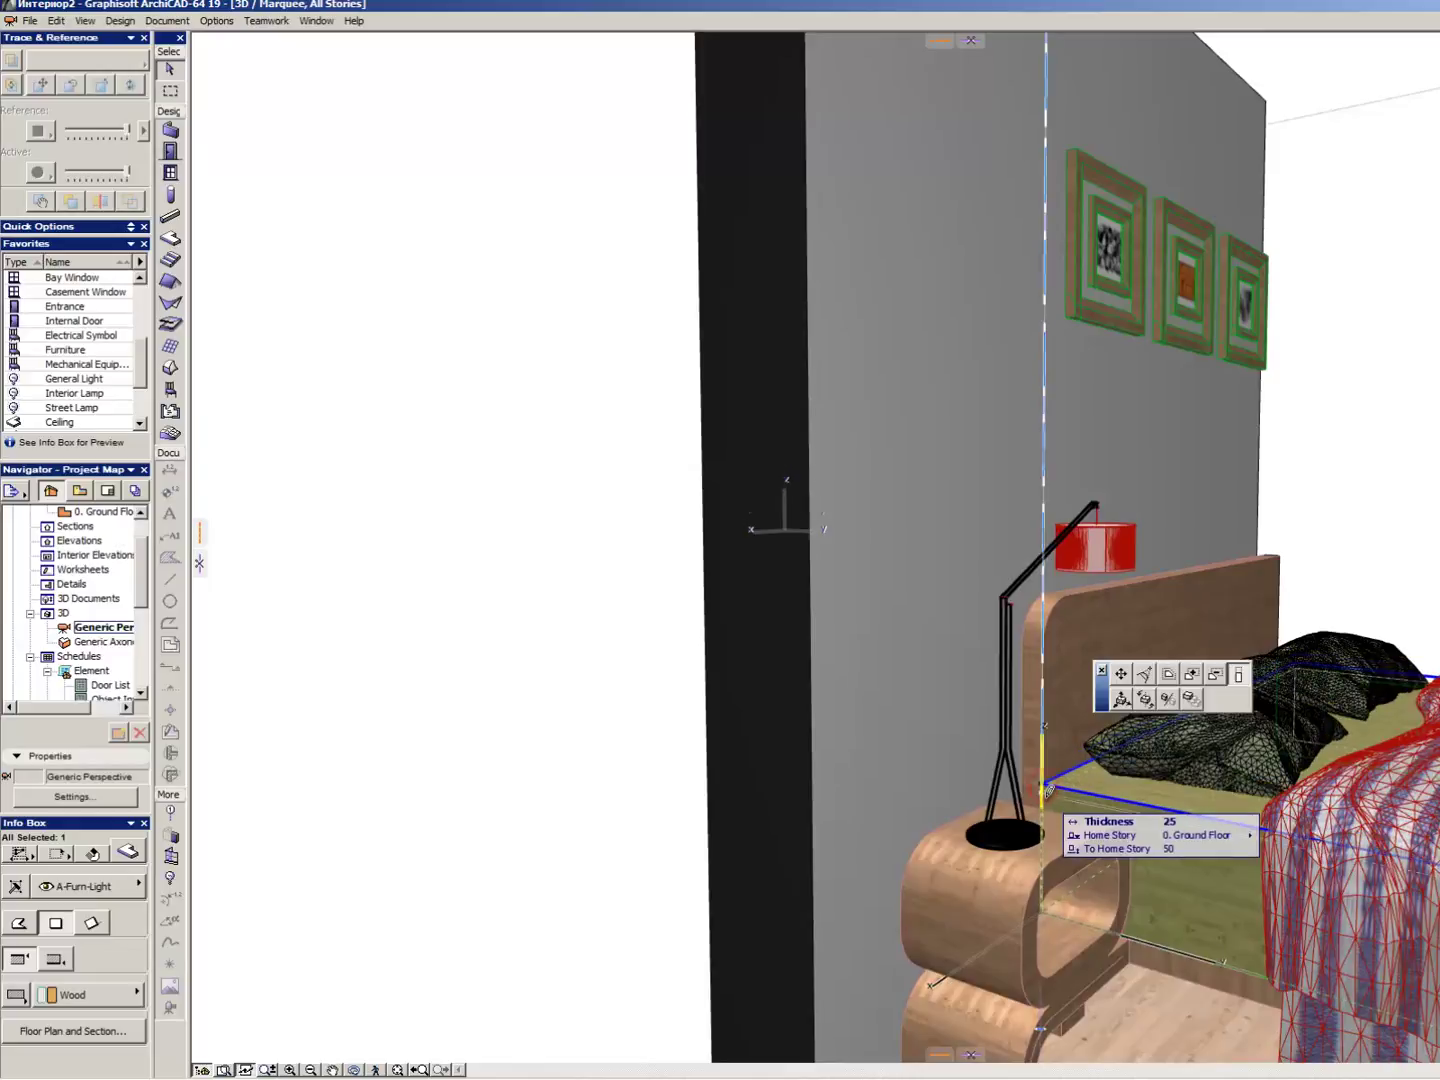
pyautogui.click(1047, 797)
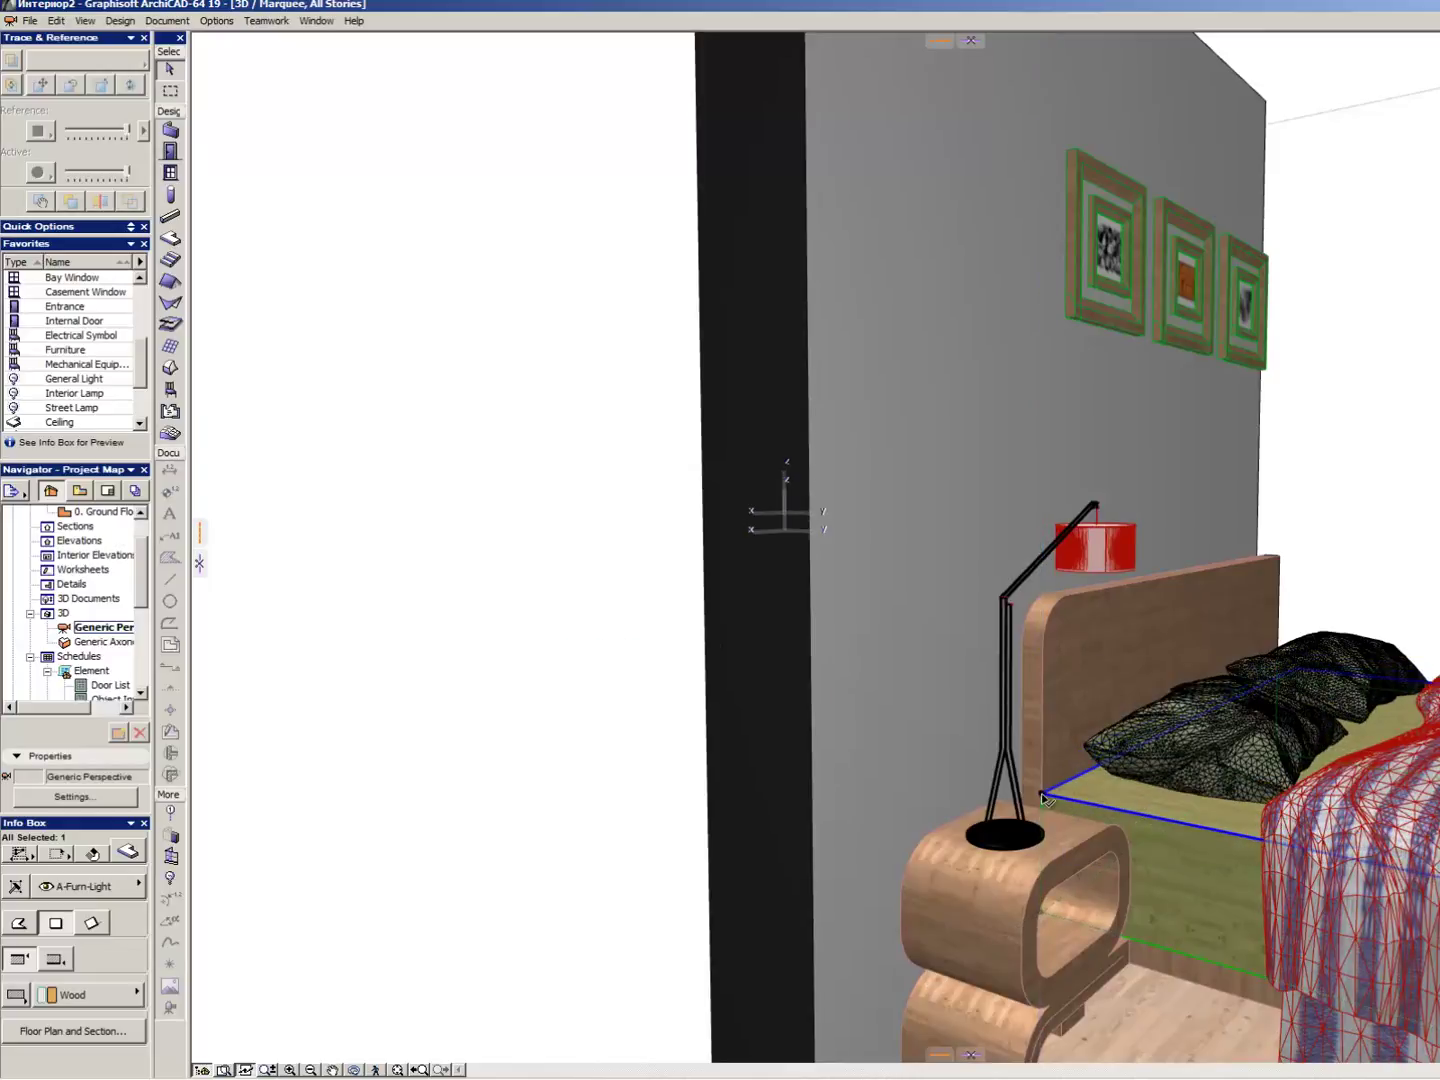
pyautogui.press('Escape')
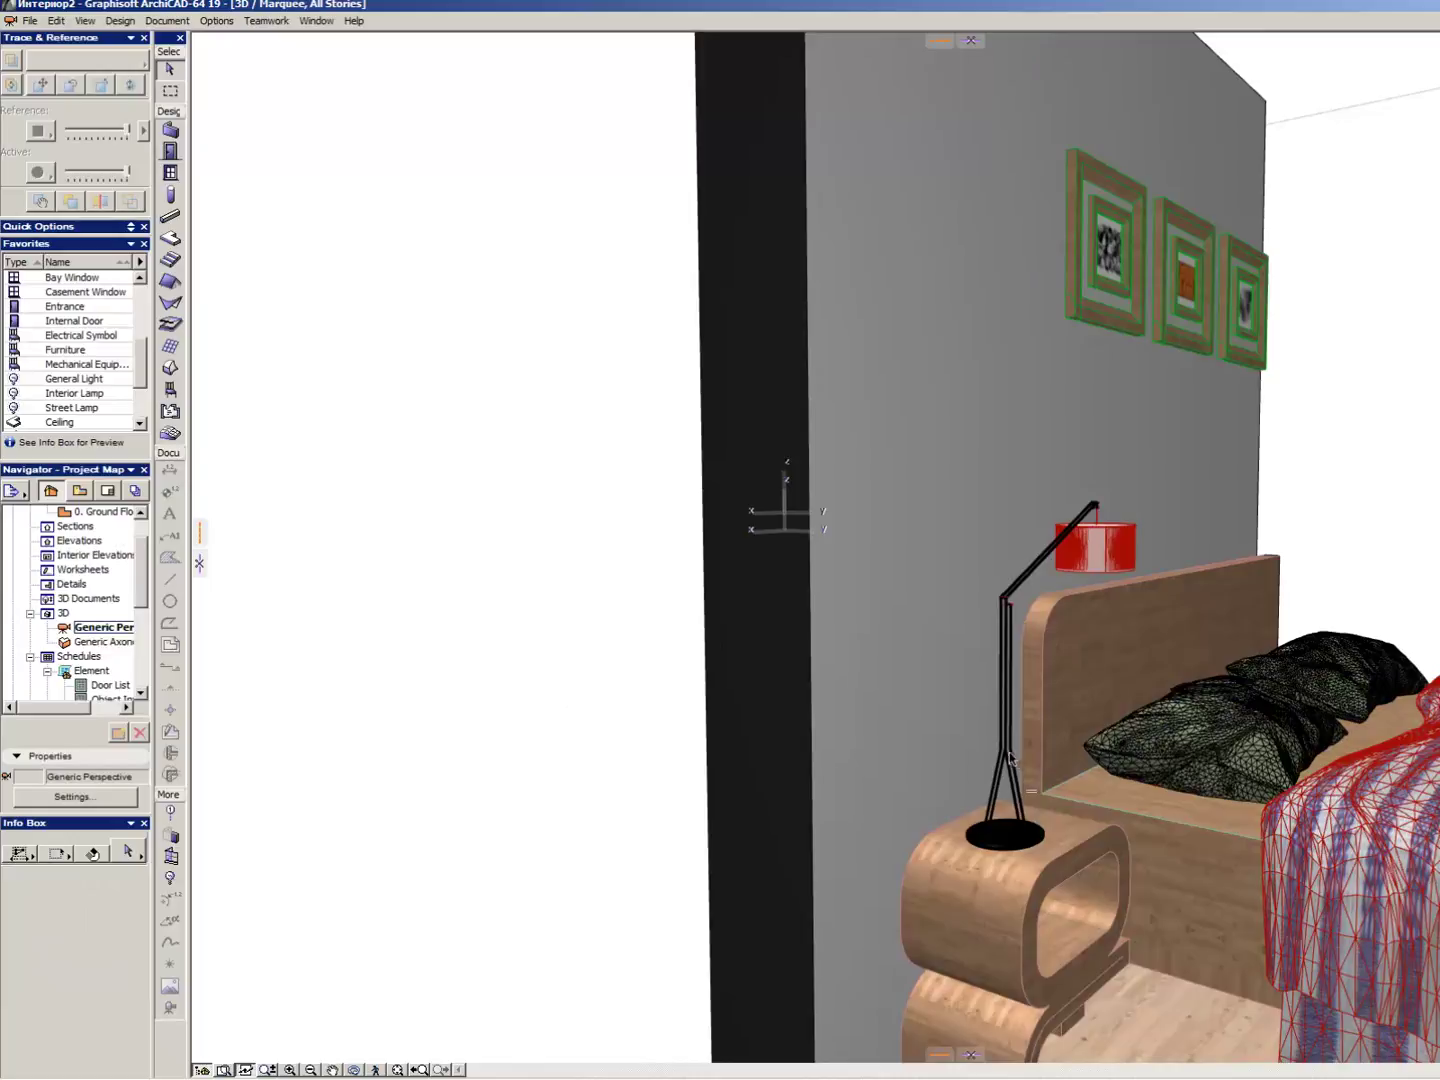
# - Shift the drapery bedspread veil by 16 so it drapes over the wood mattress
pyautogui.scroll(-10, 1057, 718)
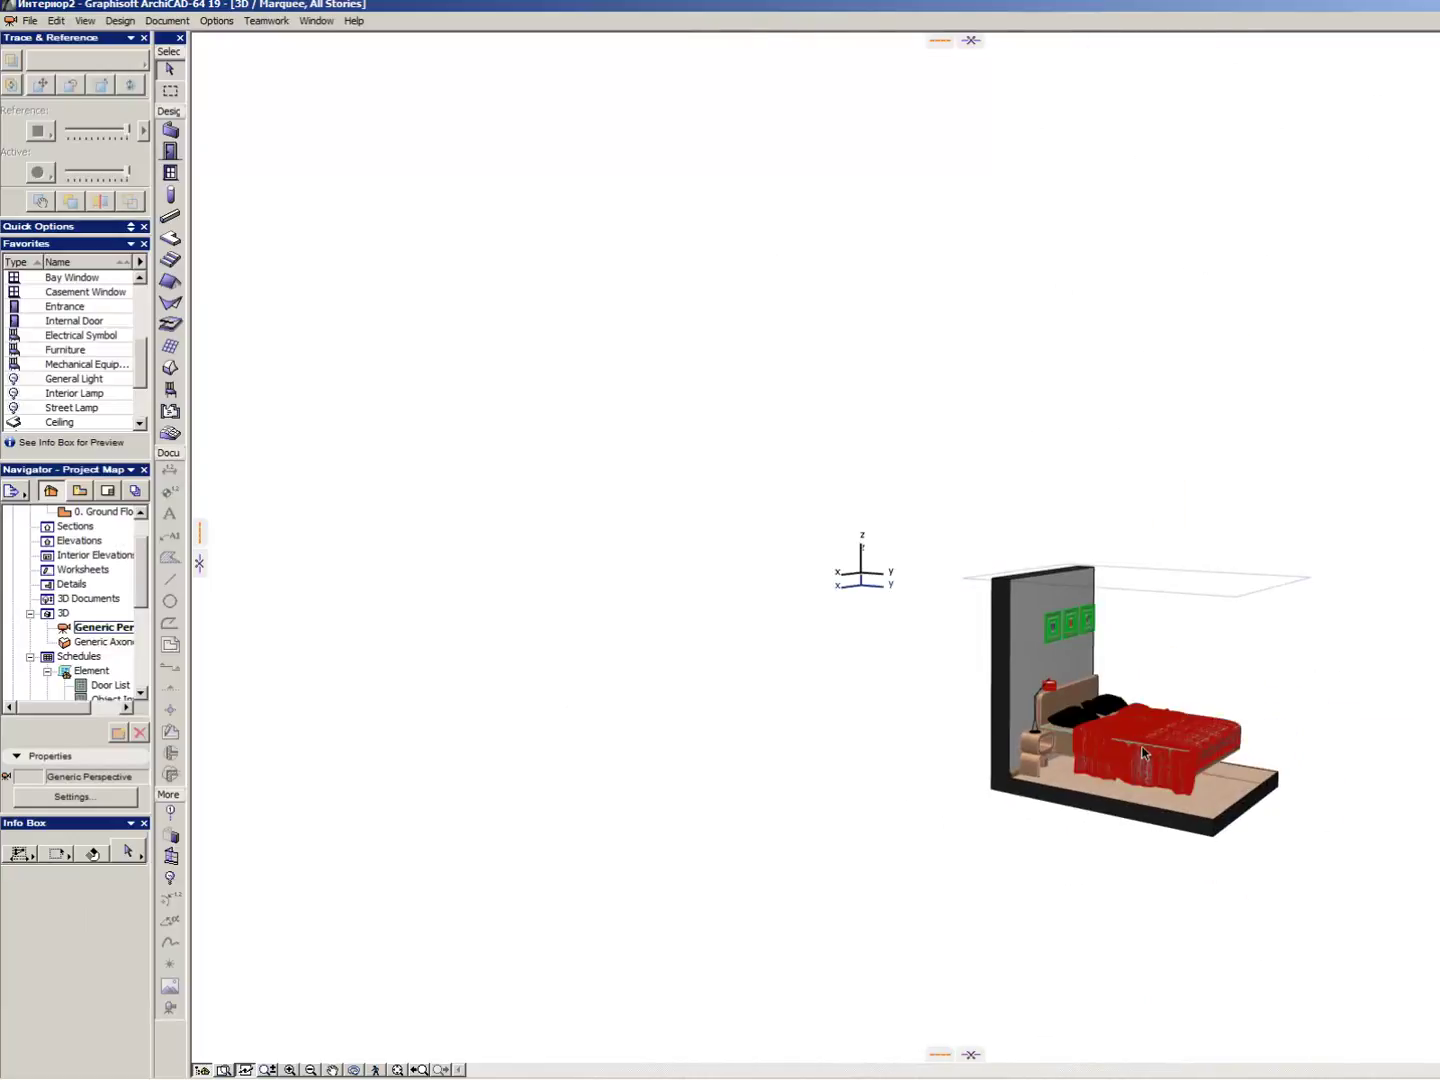
pyautogui.scroll(5, 1135, 720)
pyautogui.scroll(5, 1133, 713)
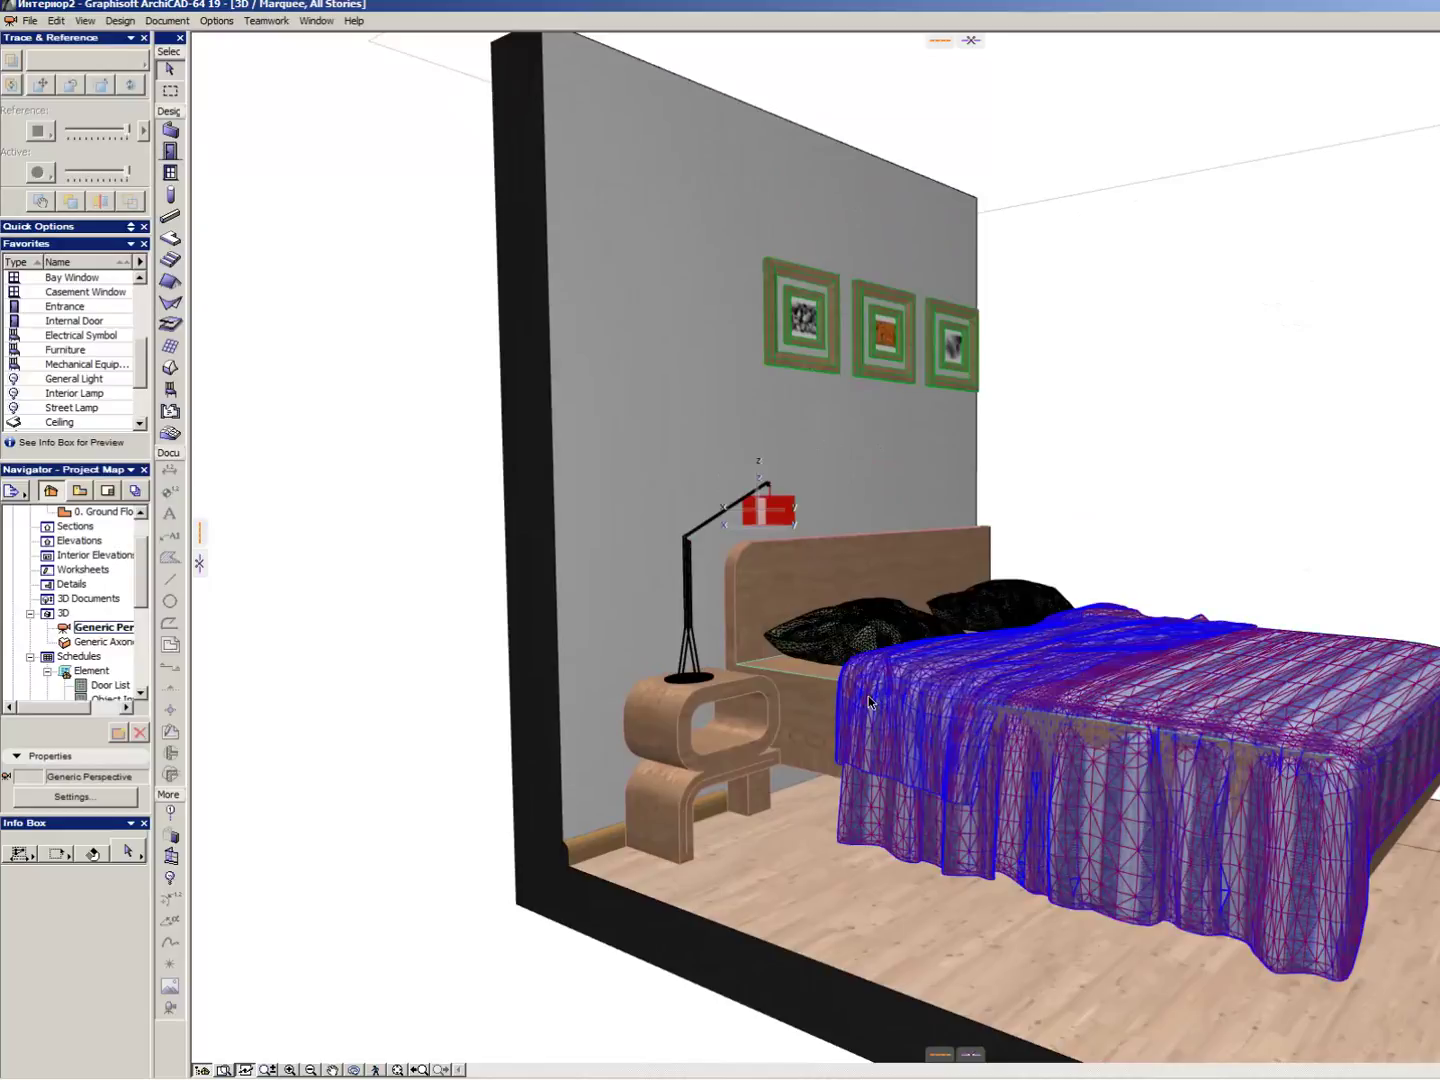
pyautogui.scroll(3, 867, 695)
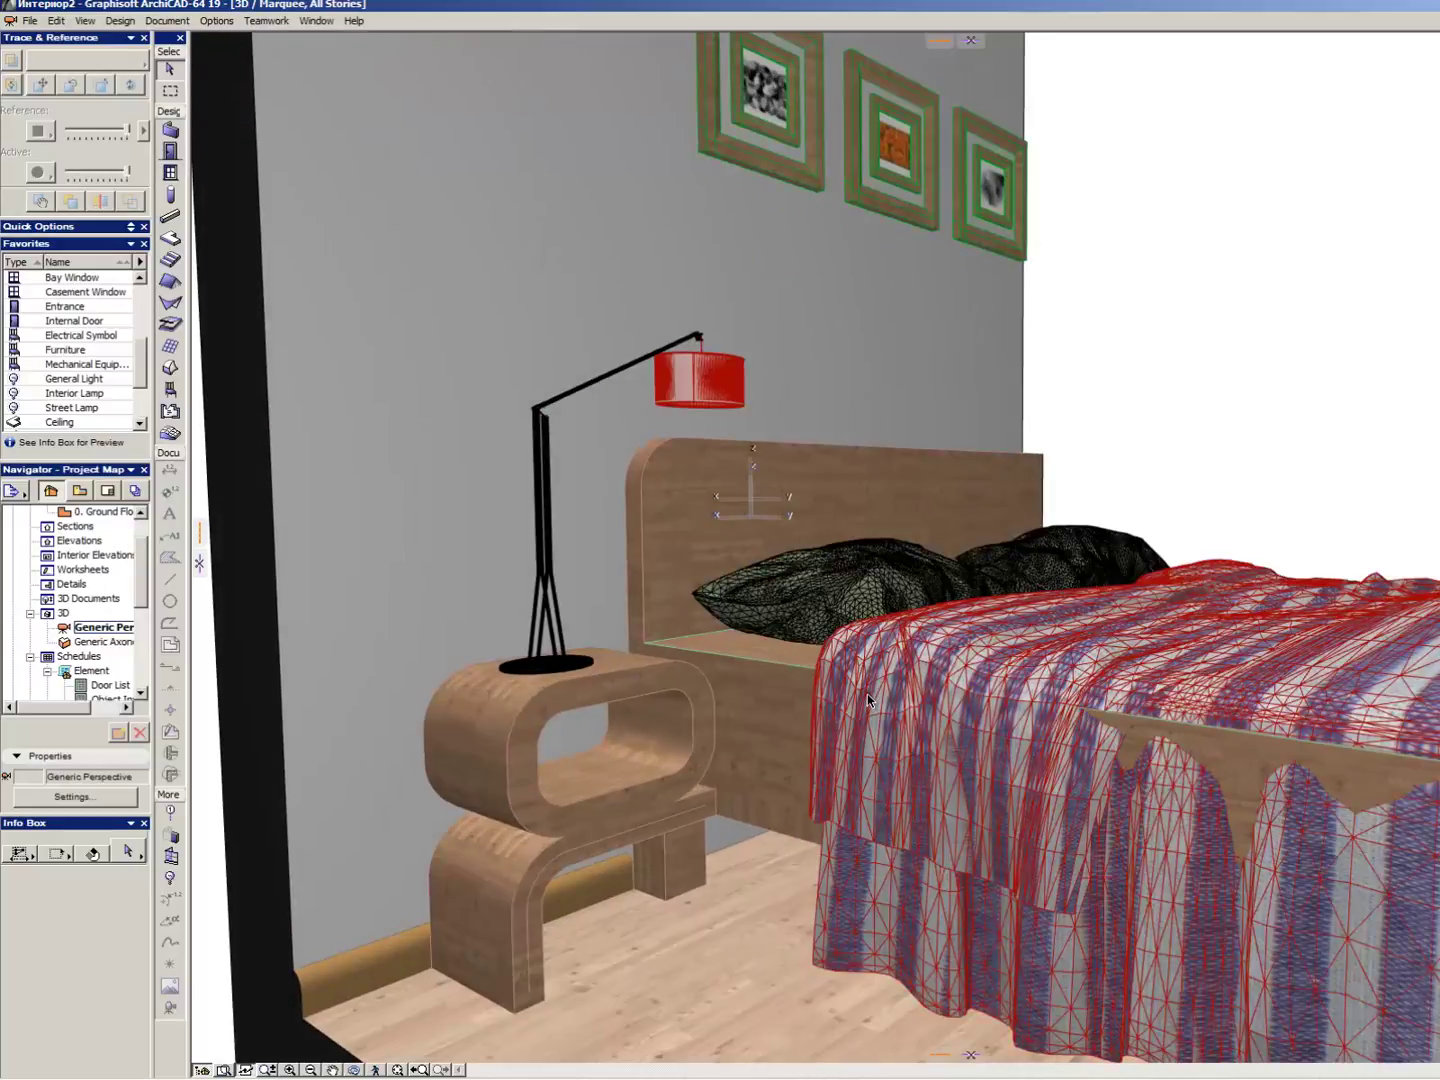
pyautogui.scroll(-5, 867, 695)
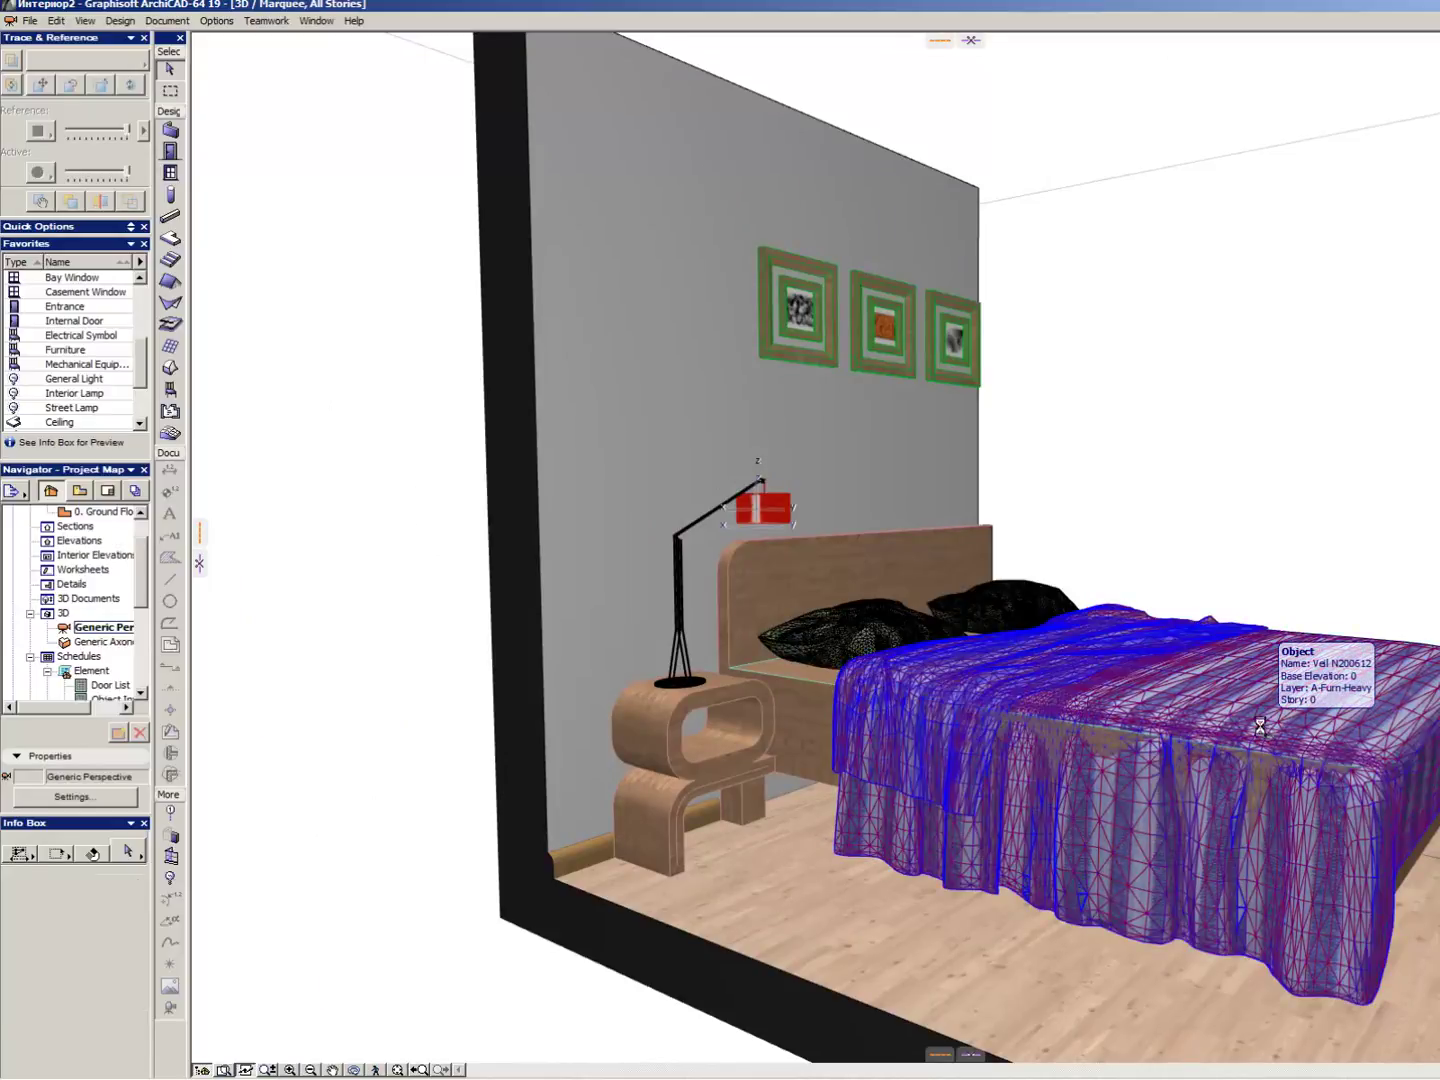
pyautogui.click(1265, 731)
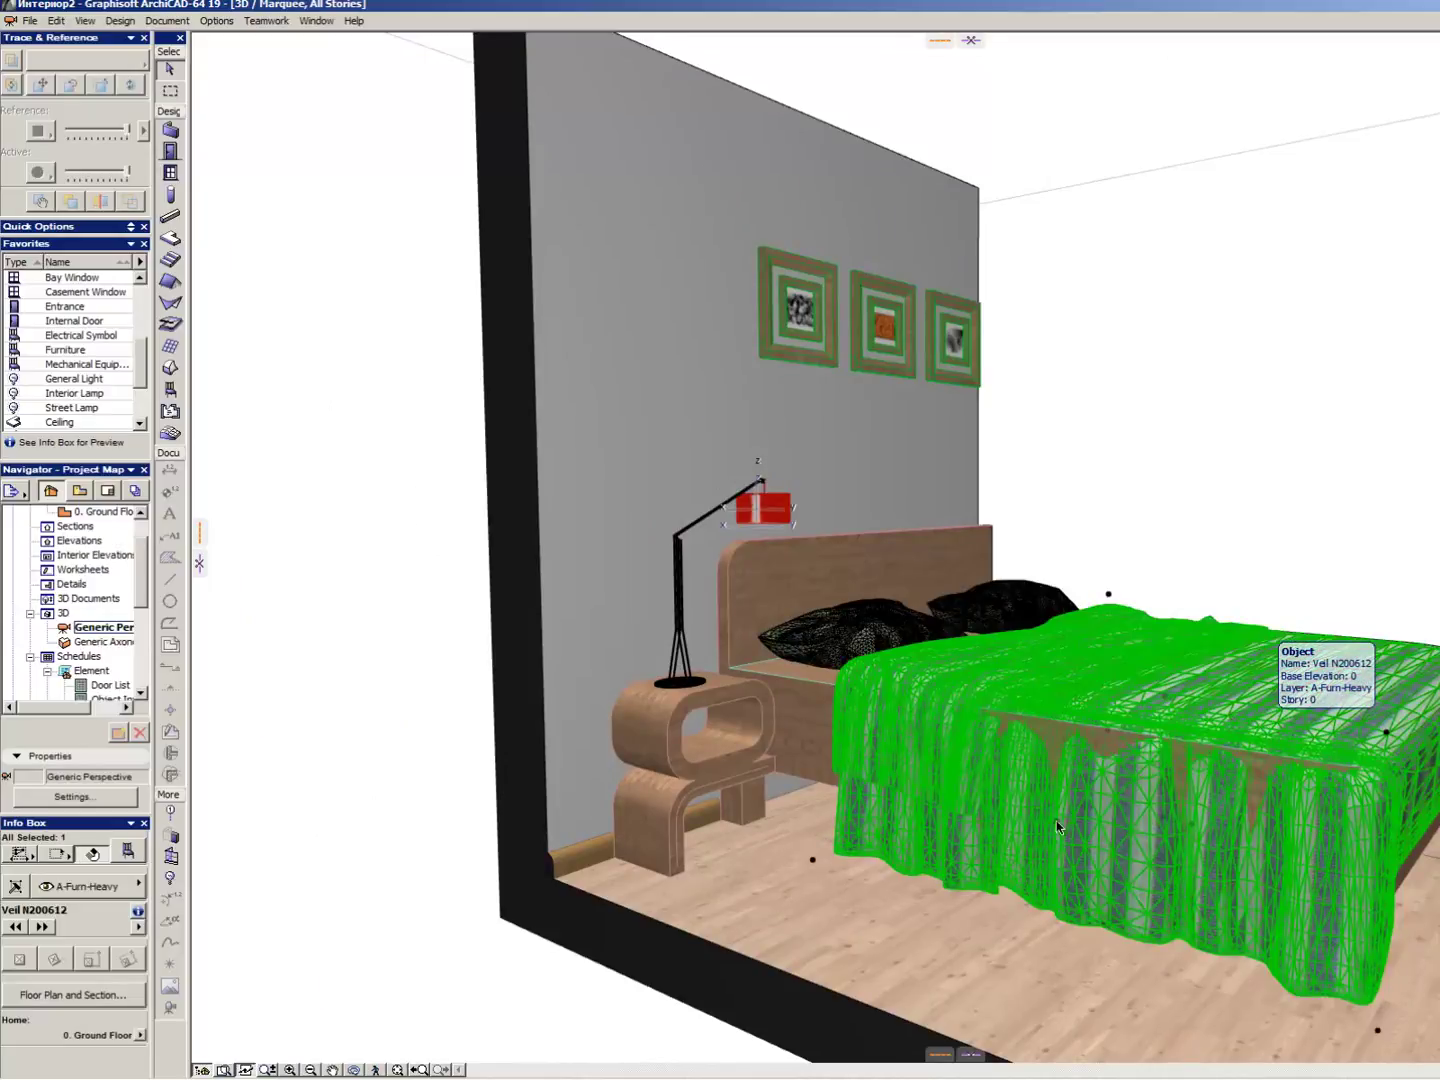
pyautogui.click(813, 860)
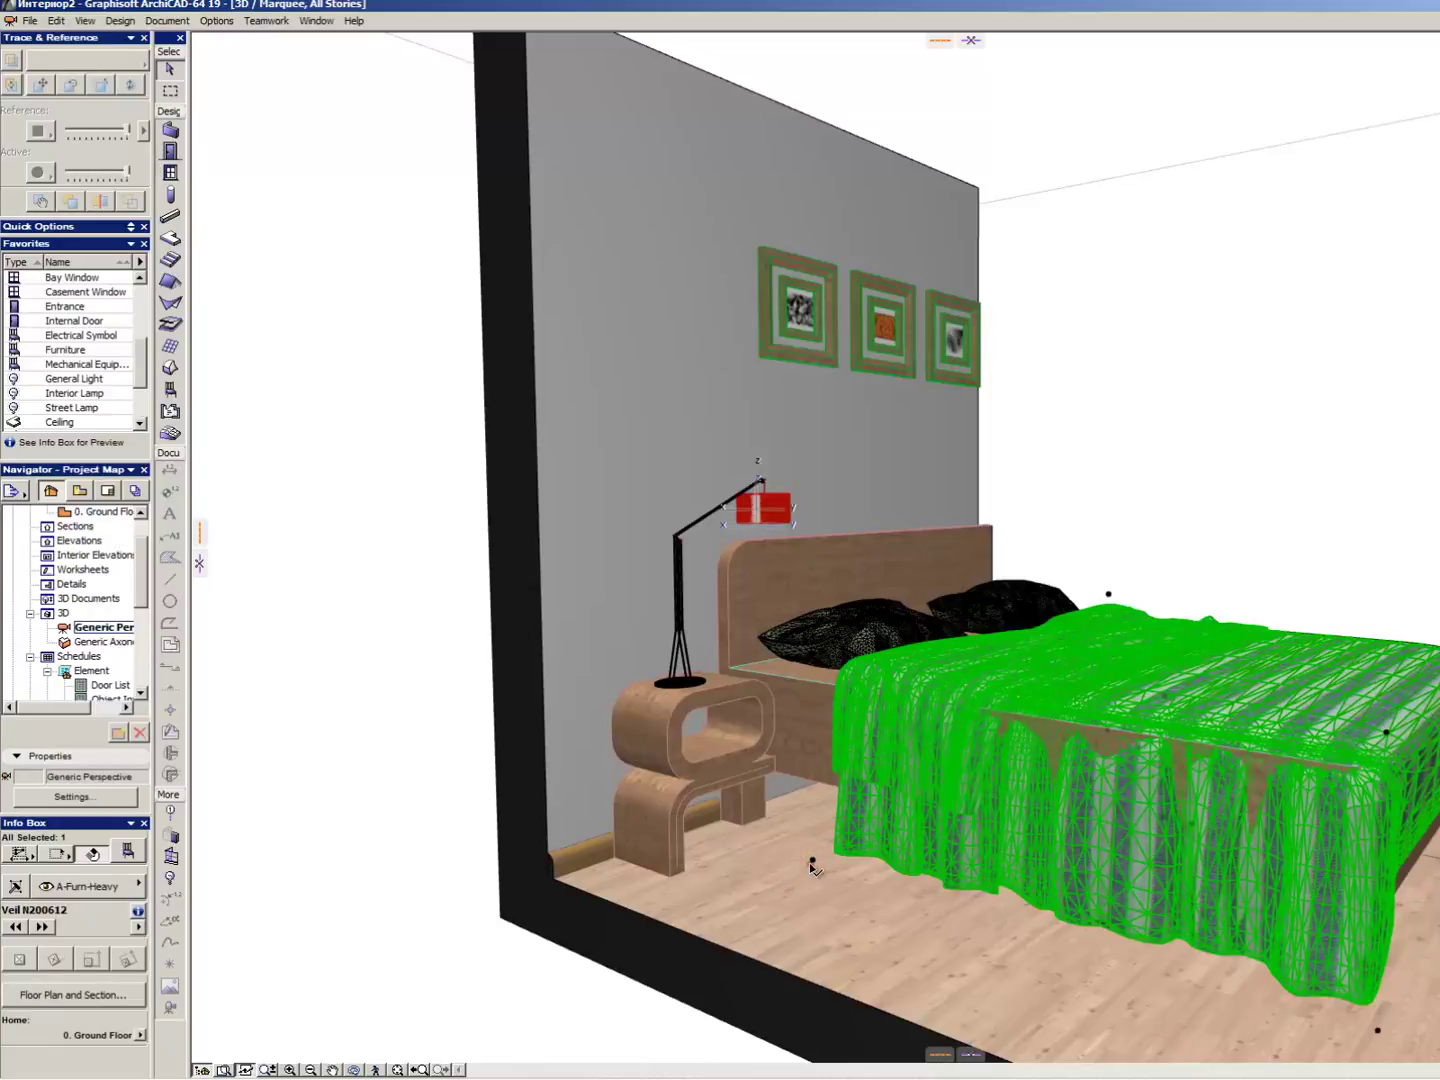
pyautogui.moveTo(813, 866); pyautogui.dragTo(780, 885)
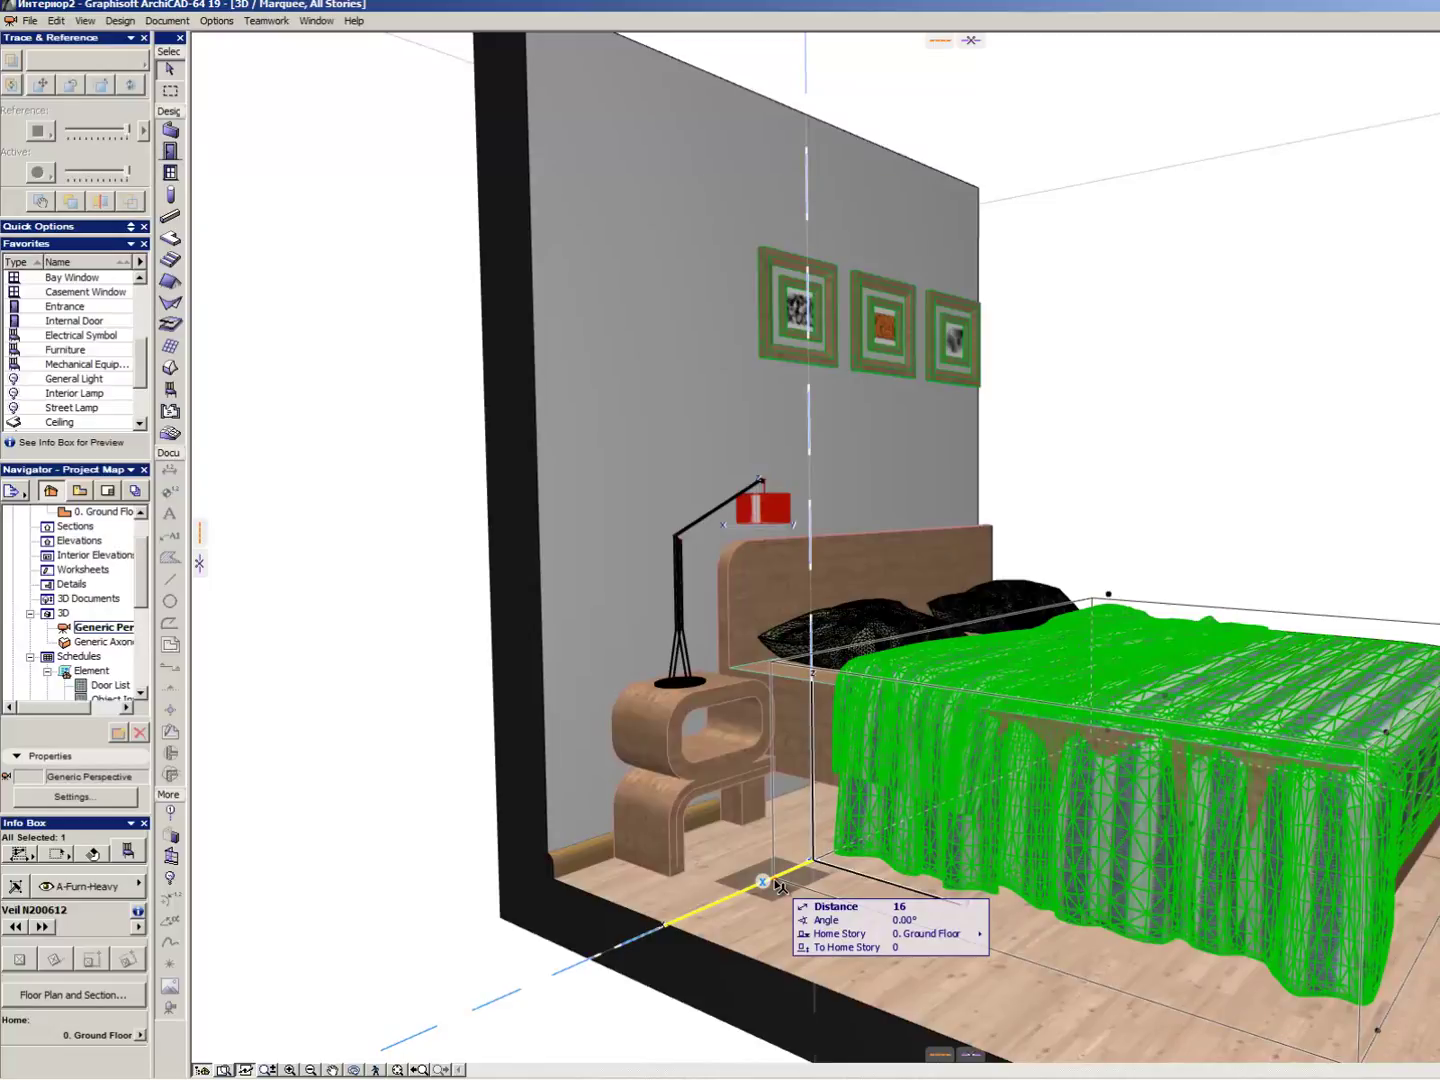
pyautogui.click(778, 885)
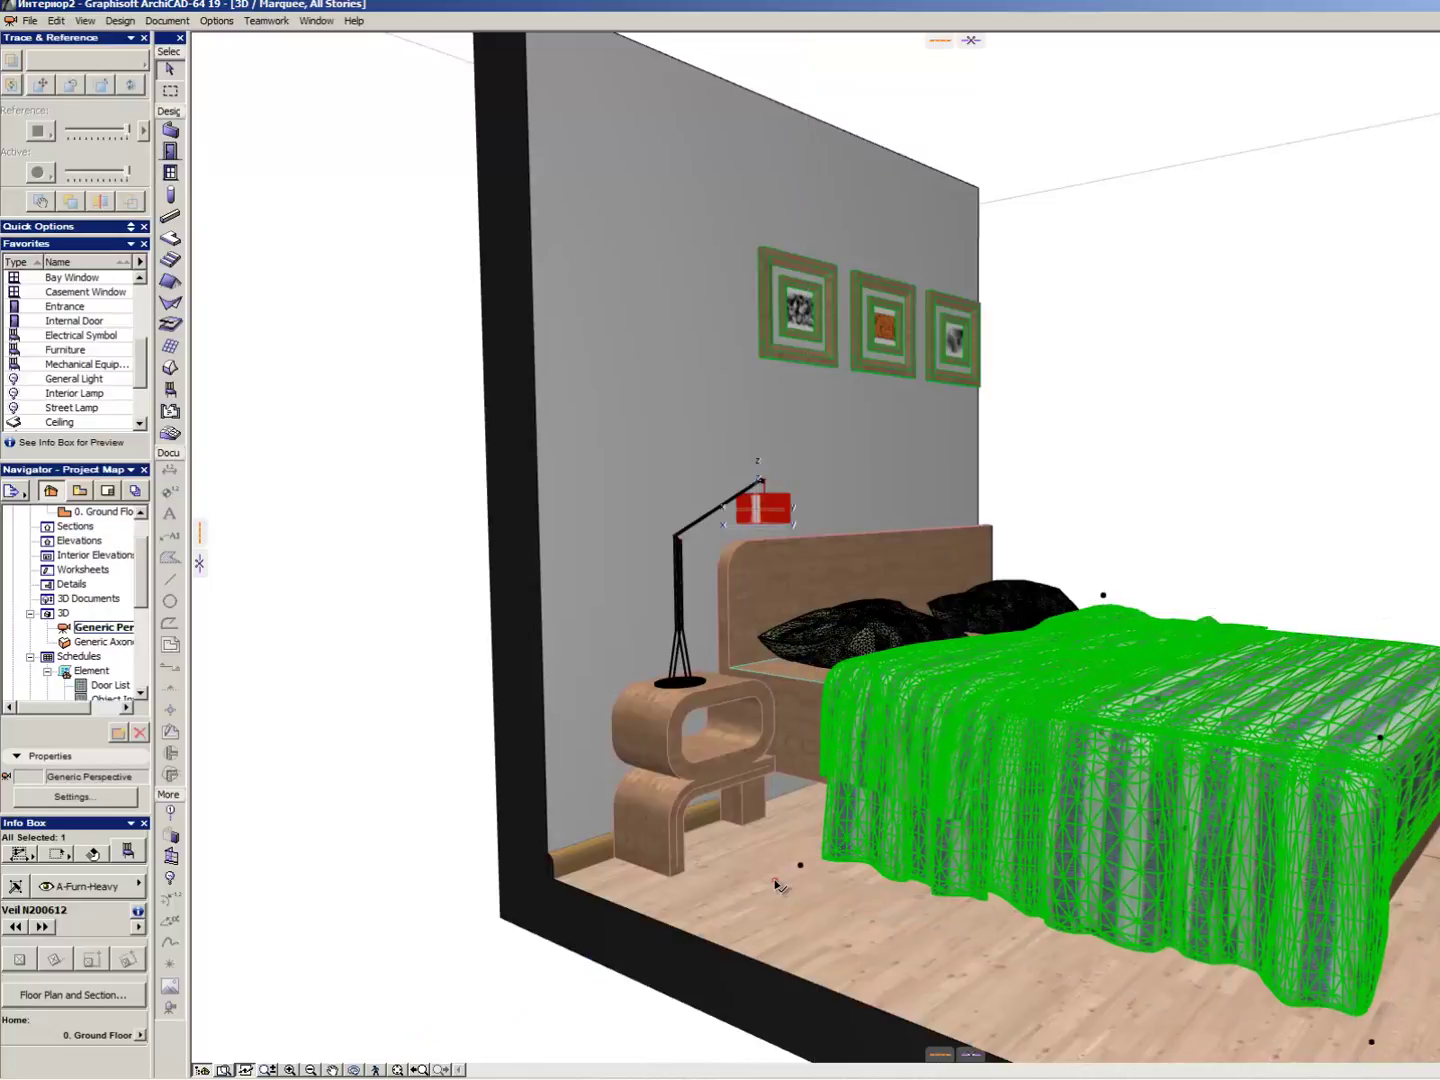
pyautogui.press('Escape')
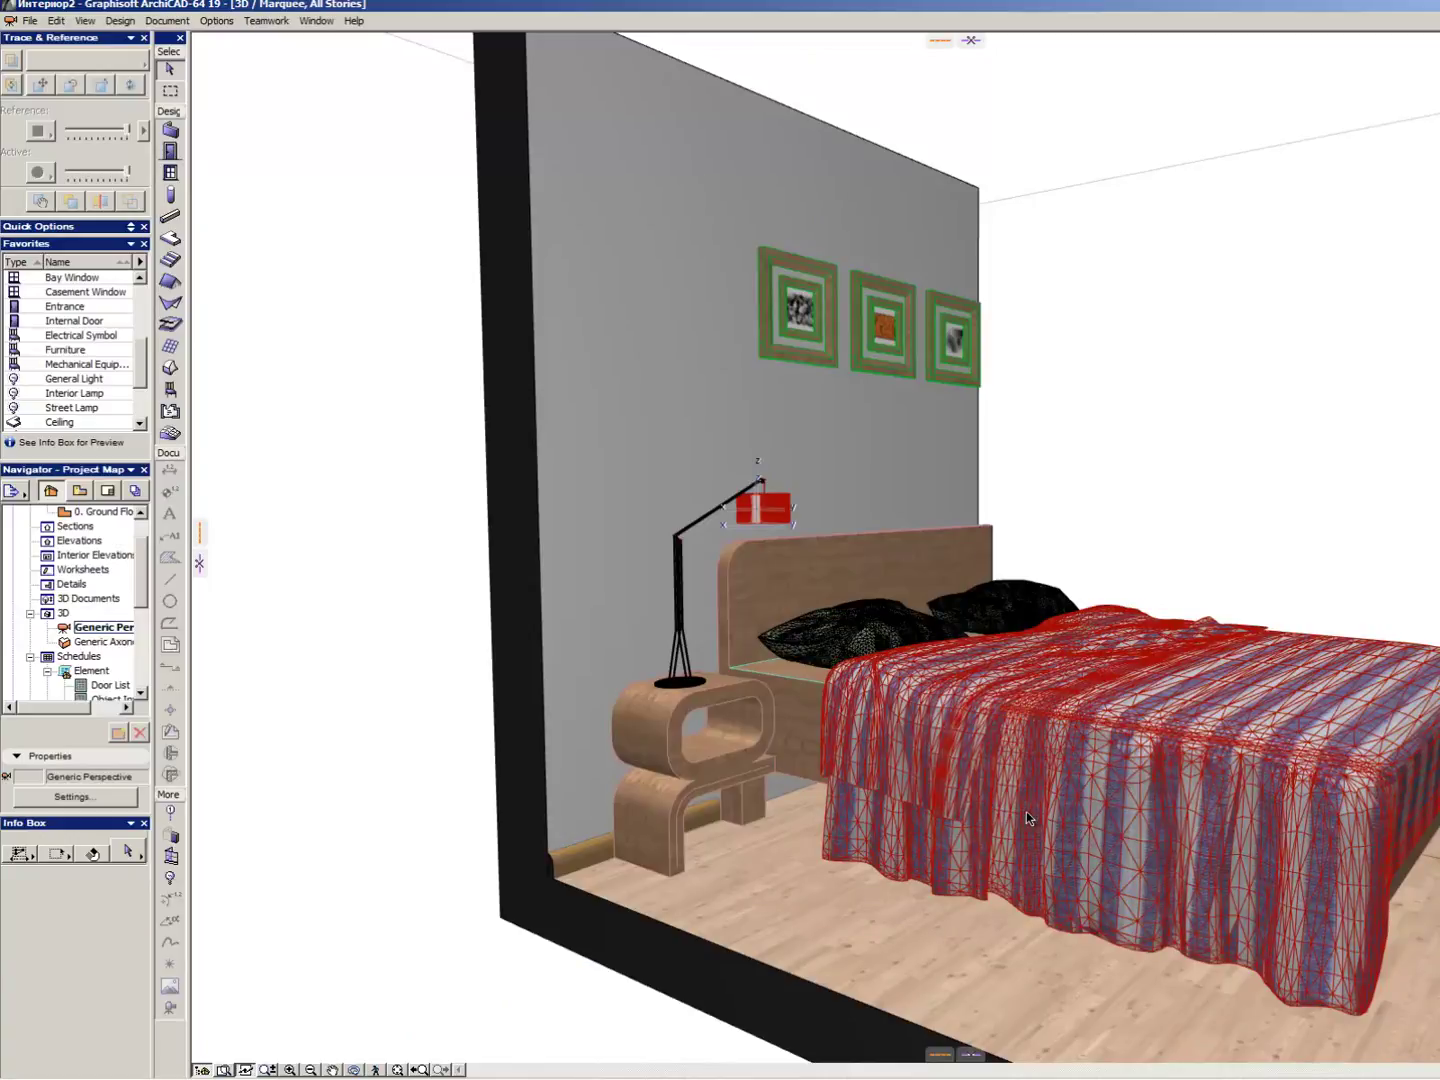
pyautogui.scroll(-3, 993, 824)
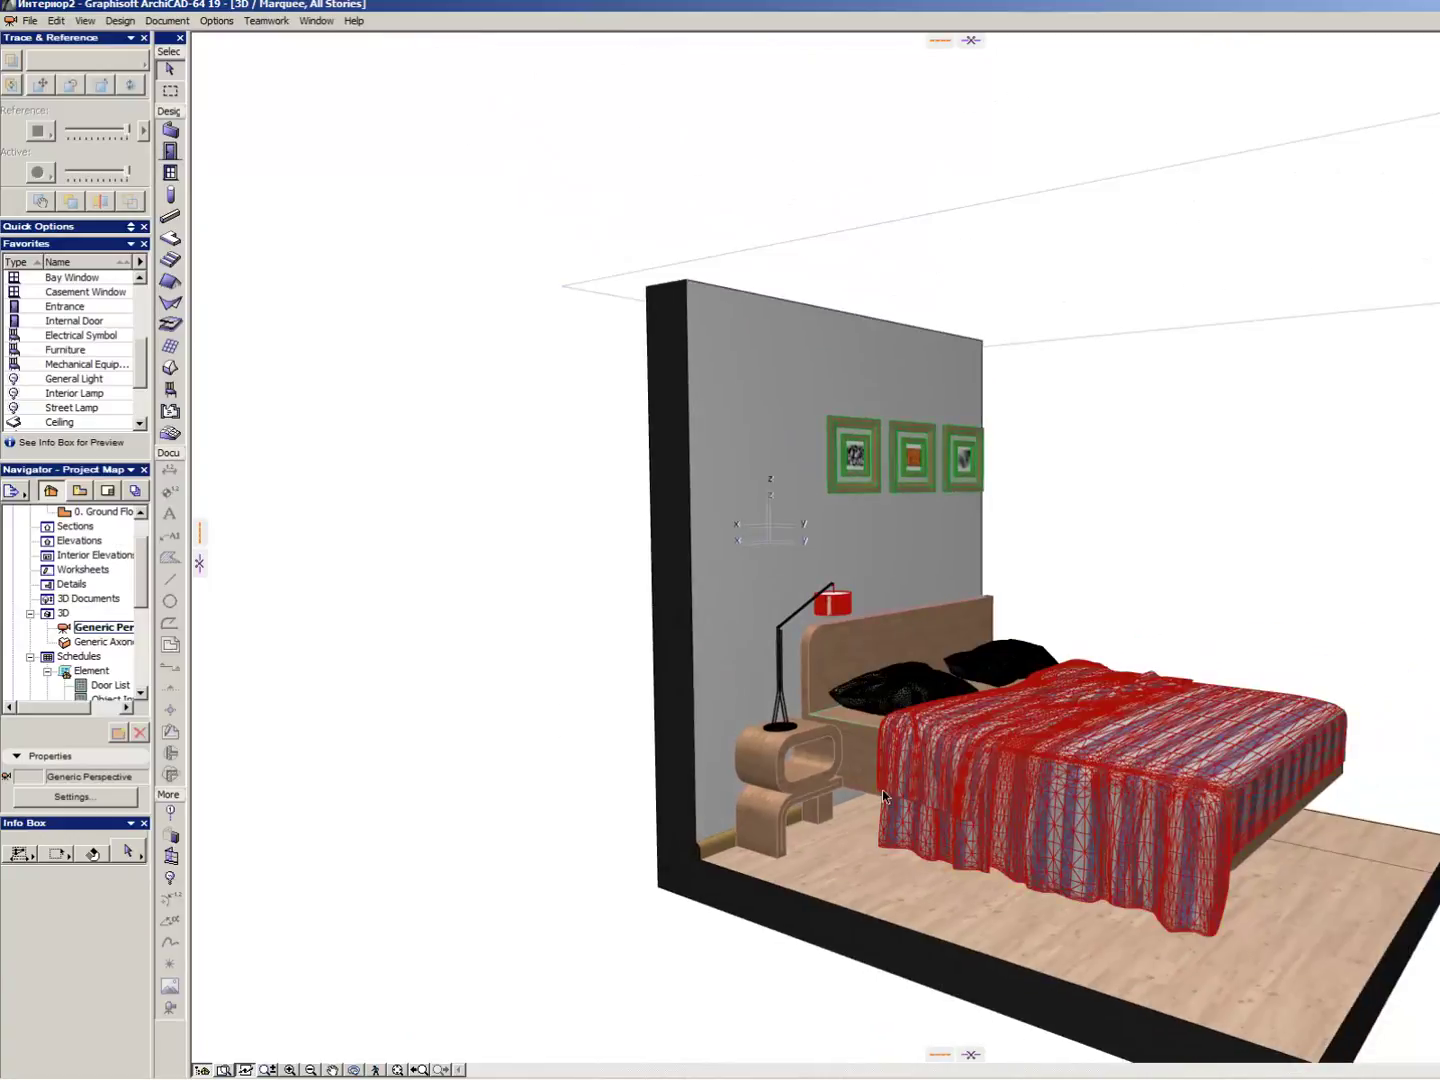
# - Switch to the Ground Floor plan with F2 and zoom to show the whole apartment
pyautogui.press('F2')
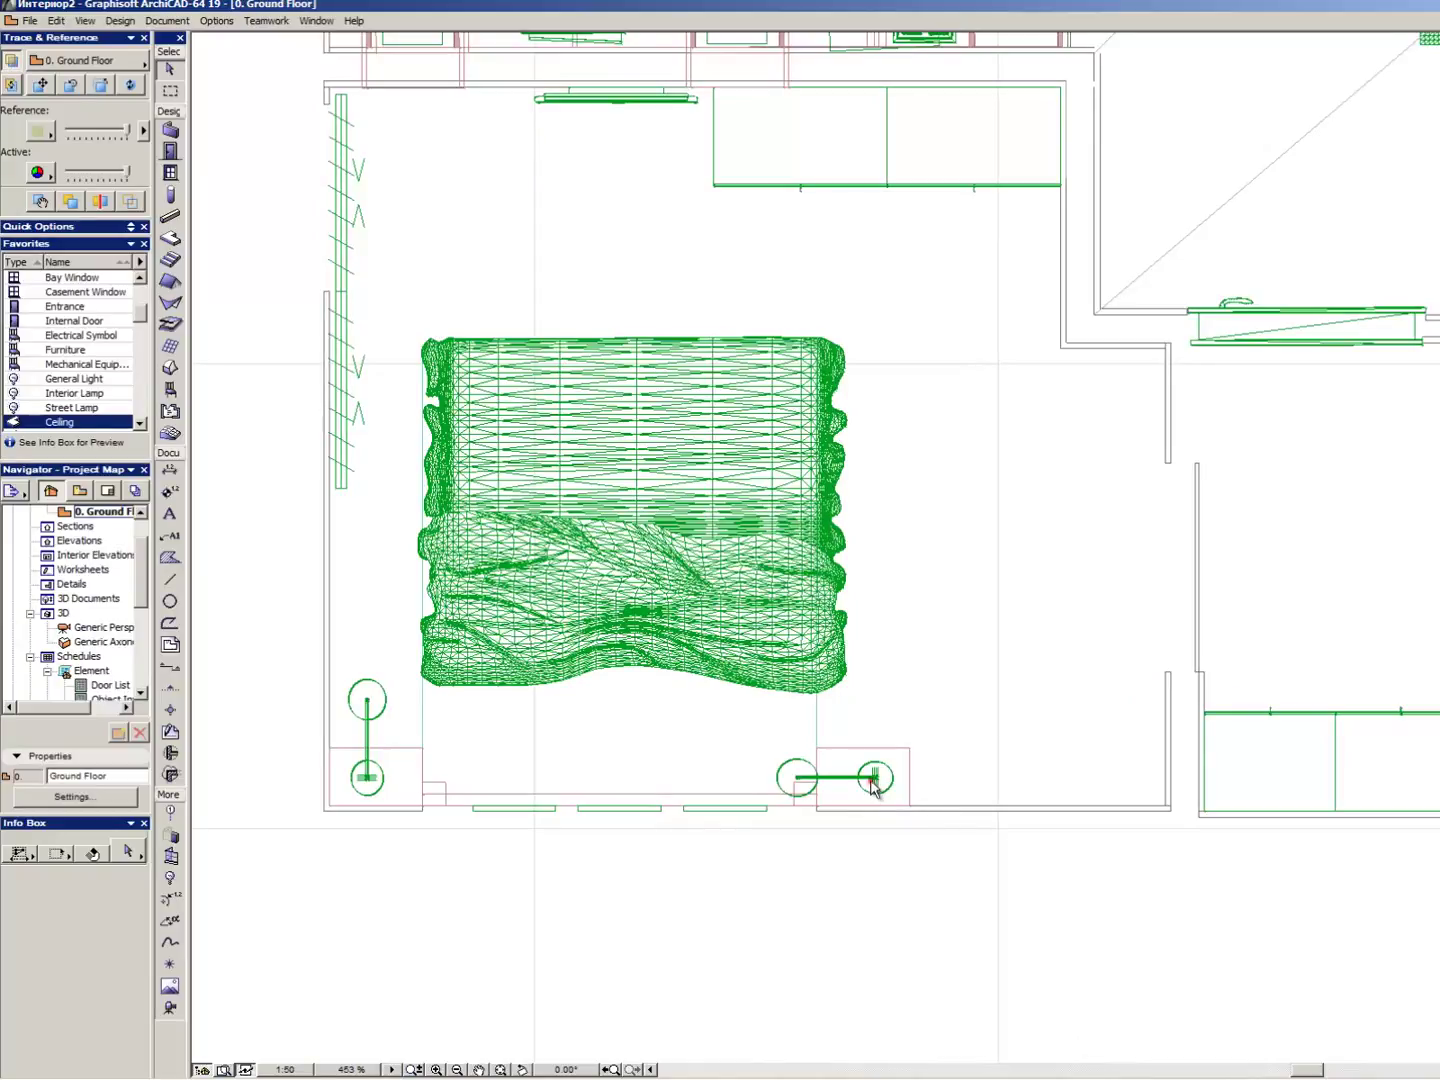
pyautogui.scroll(-5, 866, 800)
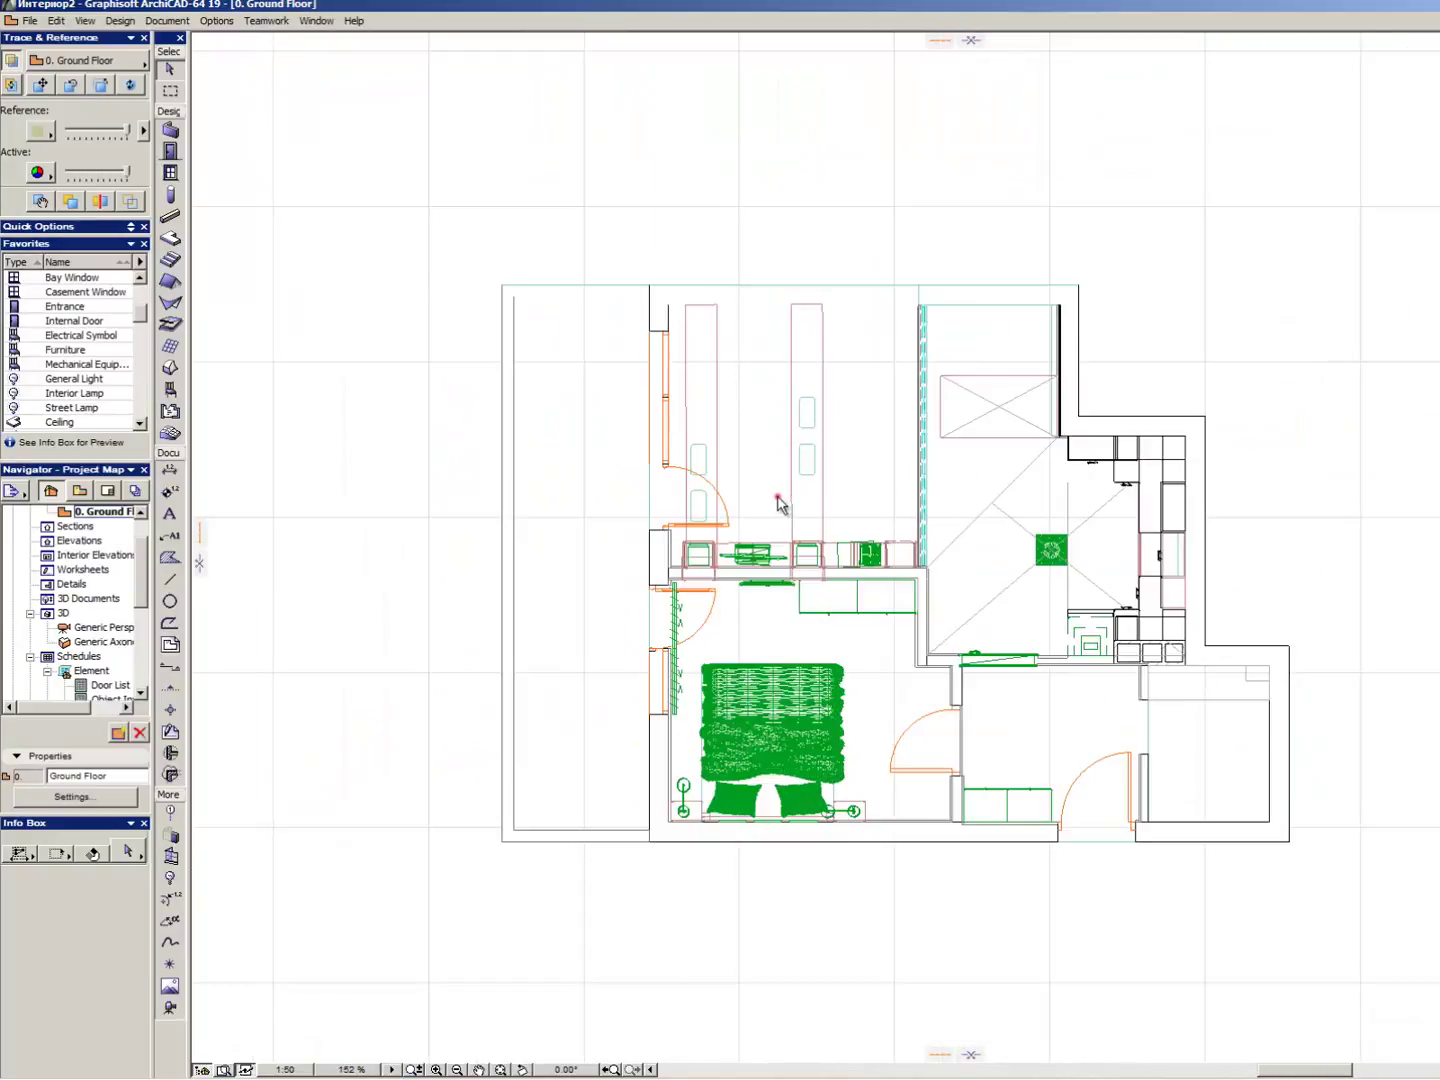
pyautogui.scroll(1, 778, 497)
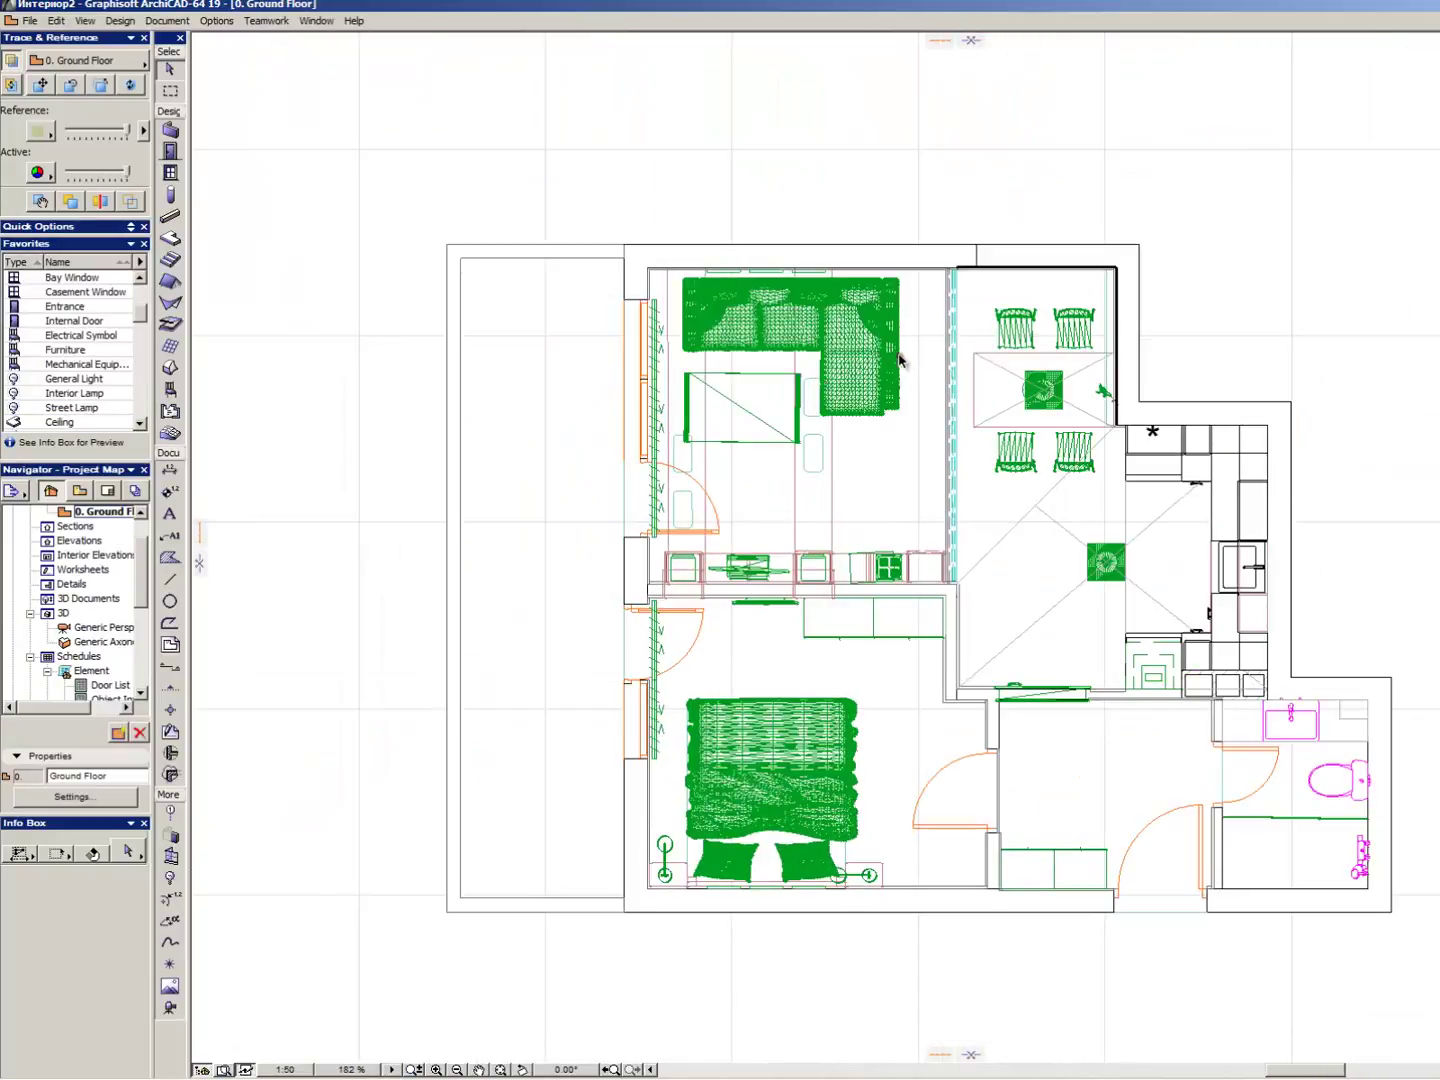